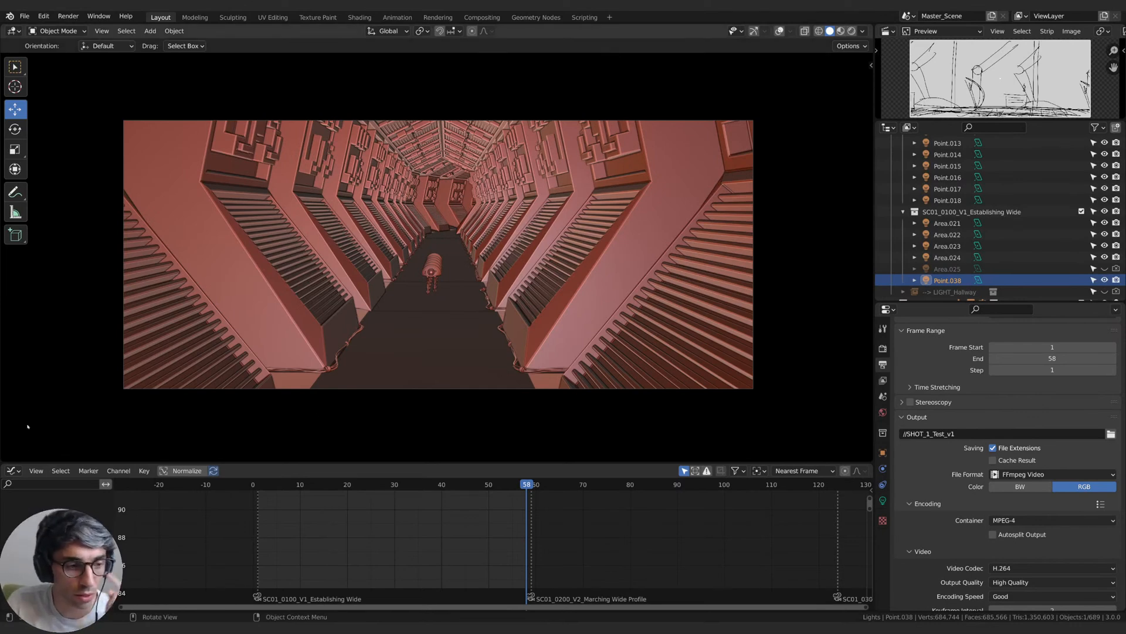
- Switch the graph editor area to the Info editor and enlarge it to read the library loading reports
{"action": "left_click", "coordinate": [12, 471]}
{"action": "left_click", "coordinate": [10, 471]}
{"action": "left_click", "coordinate": [247, 526]}
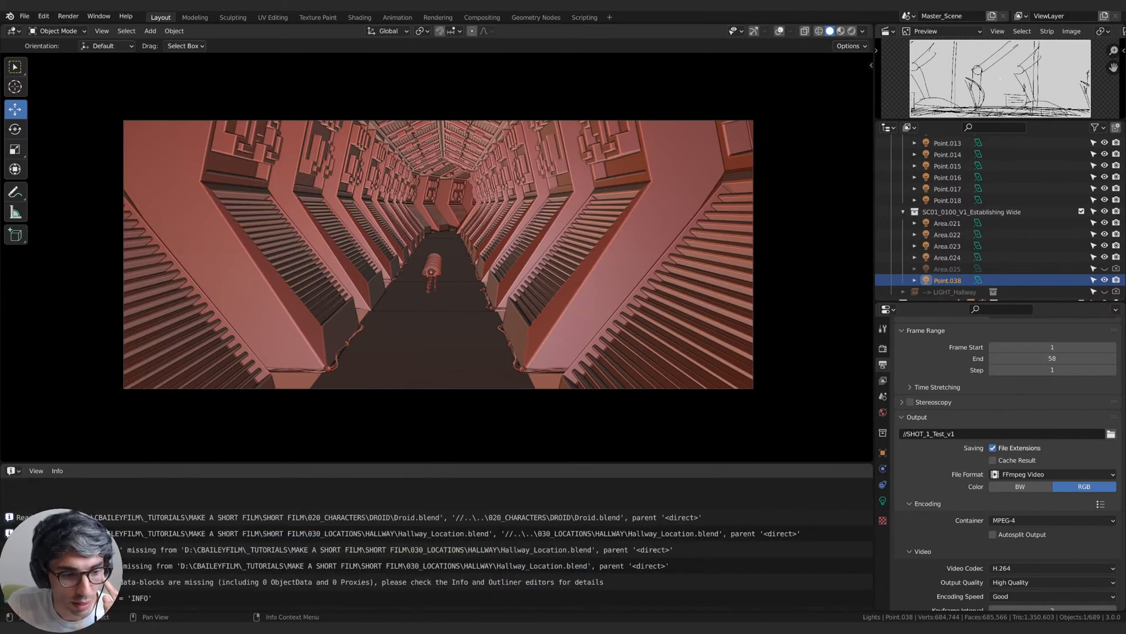
{"action": "left_click_drag", "start_coordinate": [273, 468], "coordinate": [317, 464]}
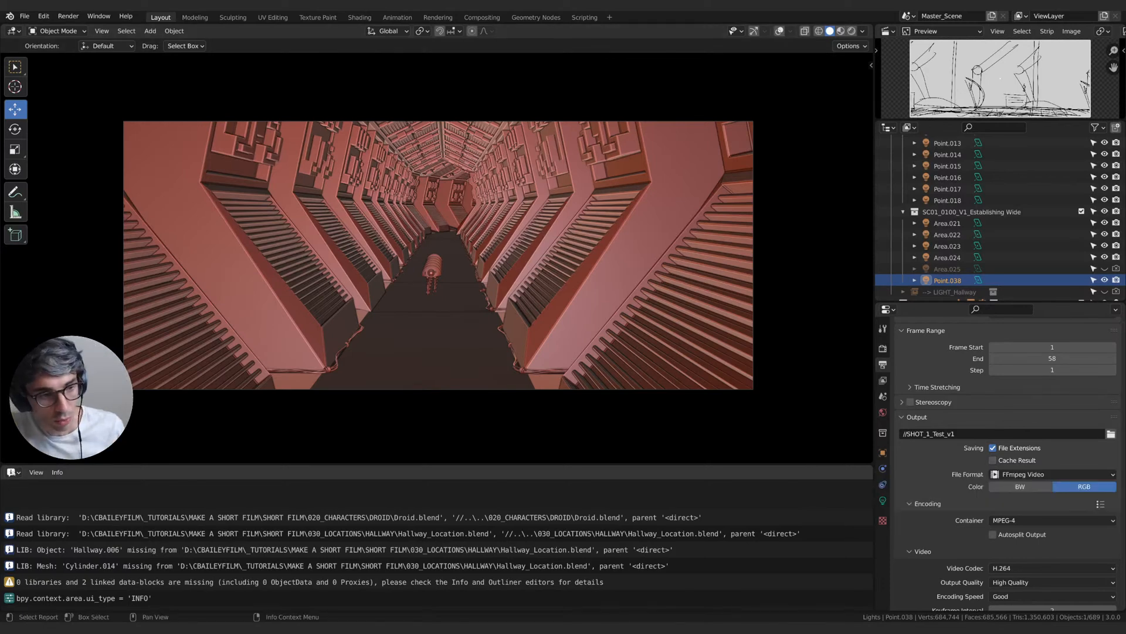
- Change the Info editor area to the Timeline and reduce its height to enlarge the viewport
{"action": "left_click", "coordinate": [11, 473]}
{"action": "left_click", "coordinate": [226, 514]}
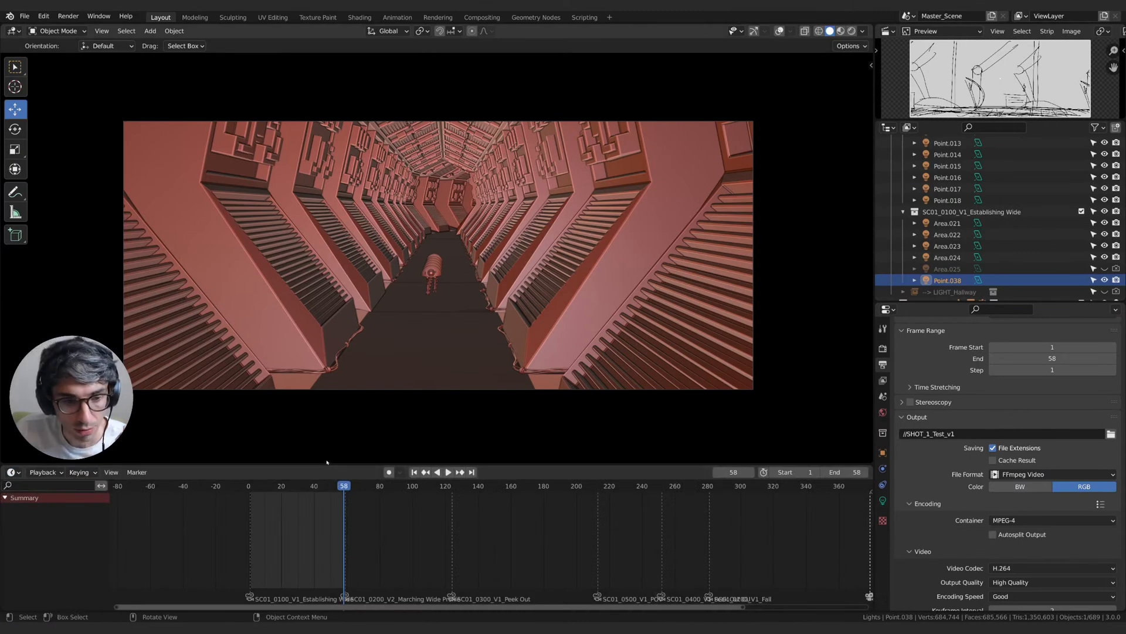
{"action": "left_click_drag", "start_coordinate": [328, 463], "coordinate": [348, 494]}
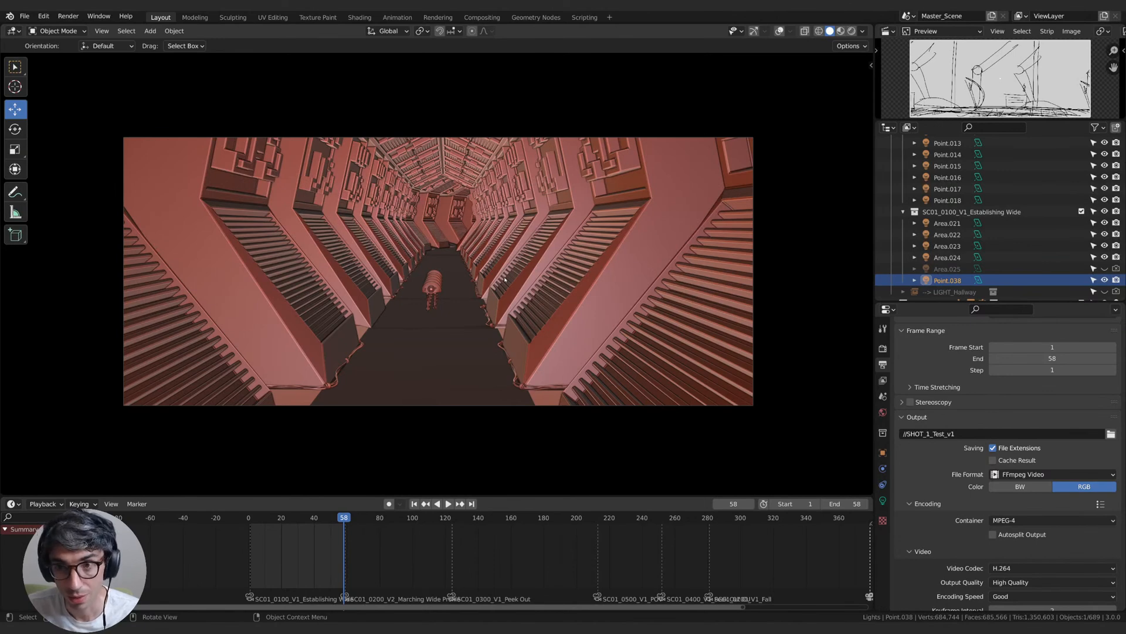
- Set the Outliner display mode to Orphan Data and inspect the orphaned meshes and objects, collapsing both lists again
{"action": "left_click", "coordinate": [910, 128]}
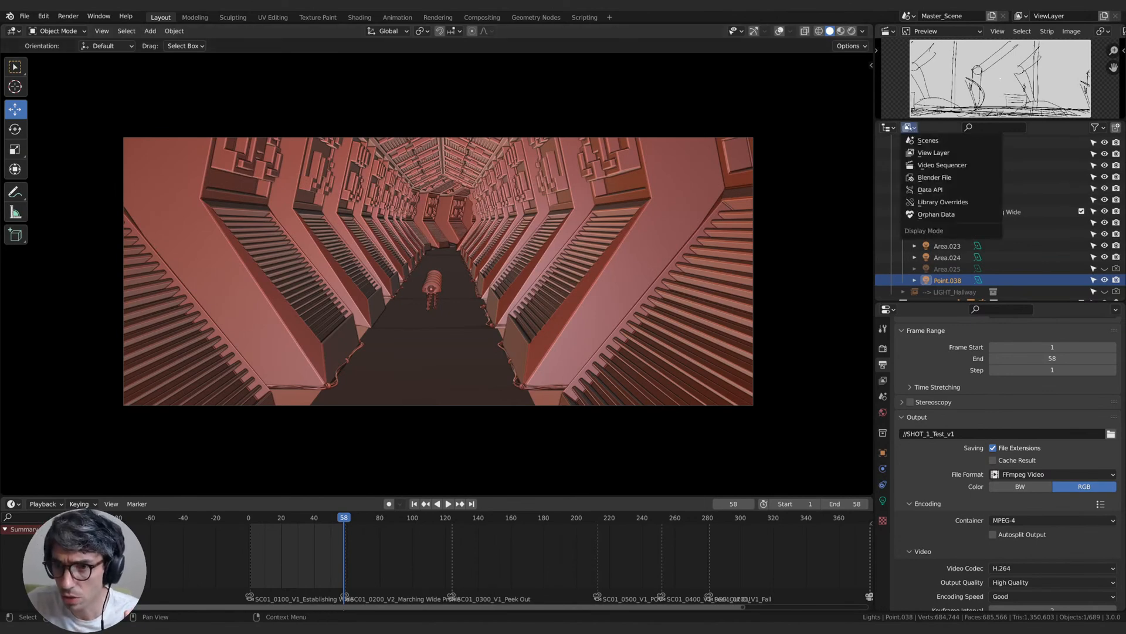
{"action": "left_click", "coordinate": [910, 128]}
{"action": "left_click", "coordinate": [932, 215]}
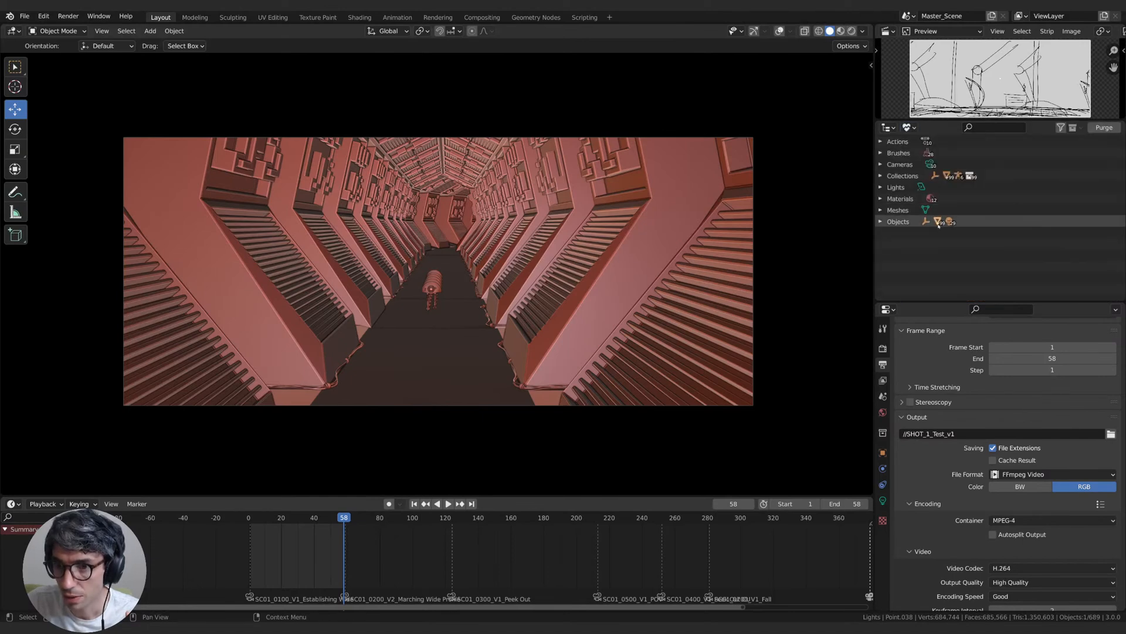
{"action": "left_click", "coordinate": [881, 211]}
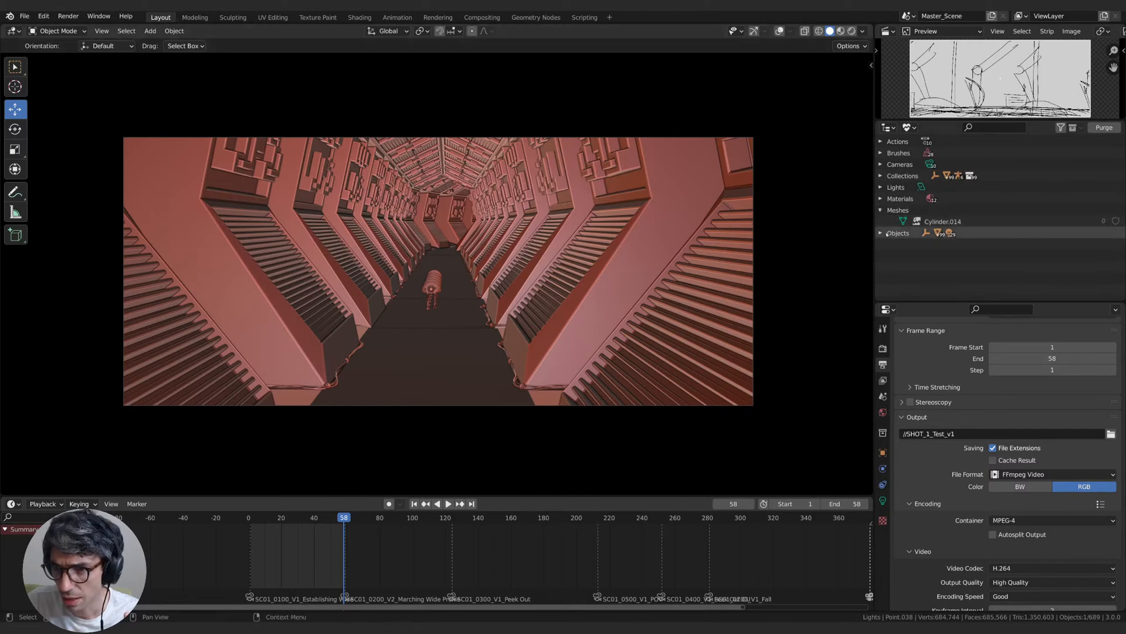
{"action": "left_click", "coordinate": [882, 233]}
{"action": "scroll", "coordinate": [1073, 161], "scroll_direction": "down", "scroll_amount": 15}
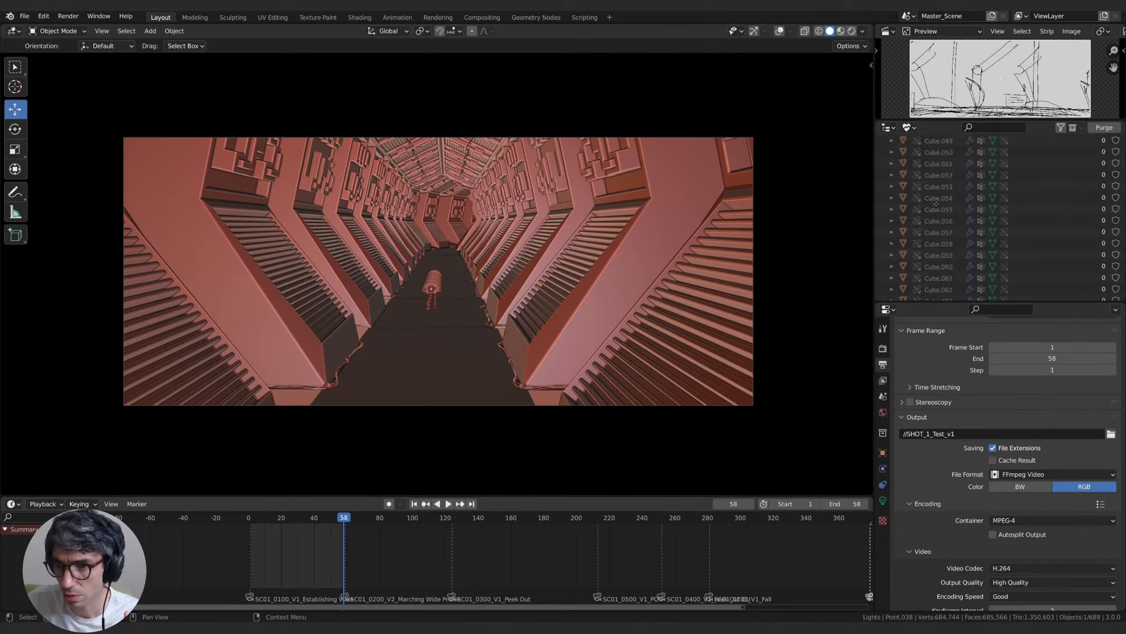
{"action": "scroll", "coordinate": [1072, 162], "scroll_direction": "up", "scroll_amount": 15}
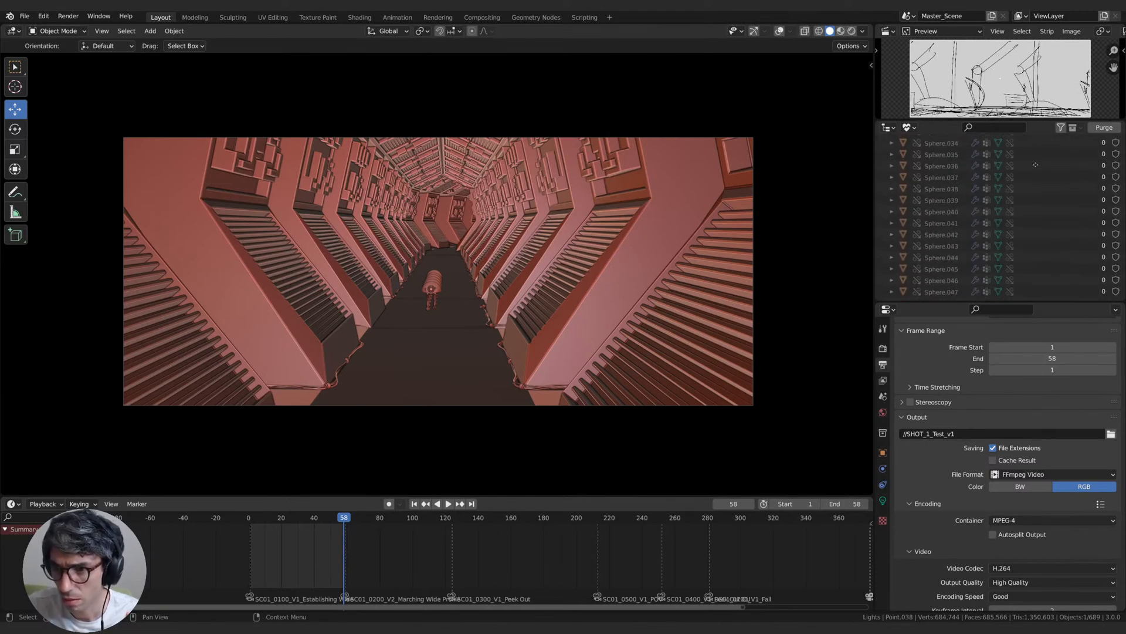
{"action": "left_click", "coordinate": [881, 233]}
{"action": "left_click", "coordinate": [881, 211]}
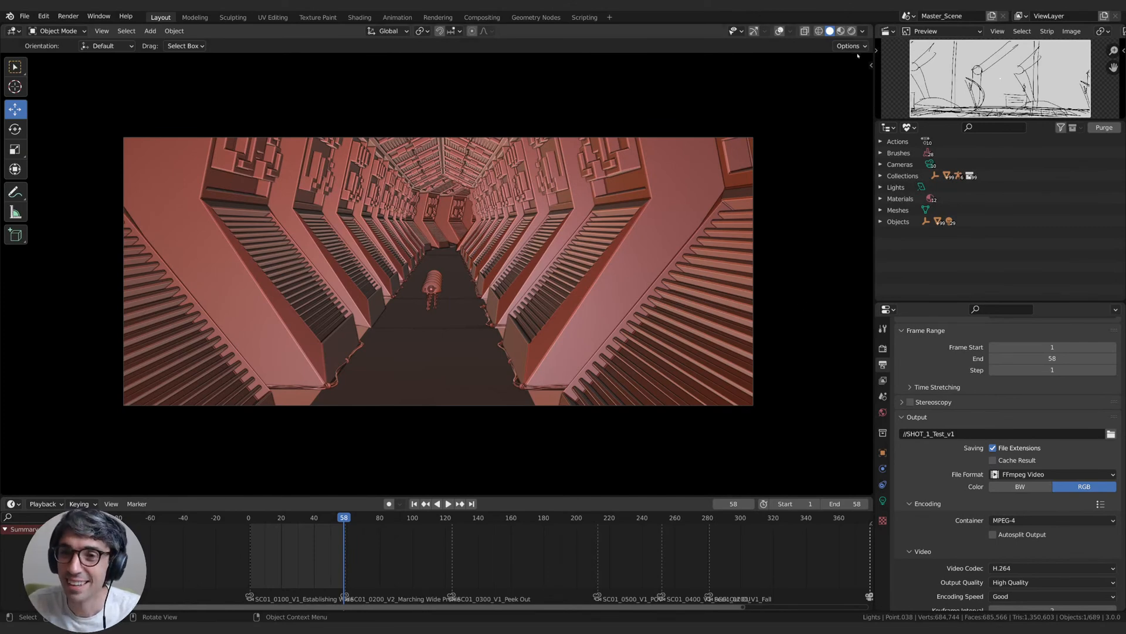
- Preview frame 1 with rendered shading and return the Outliner to the View Layer display mode
{"action": "key", "text": "shift+Left"}
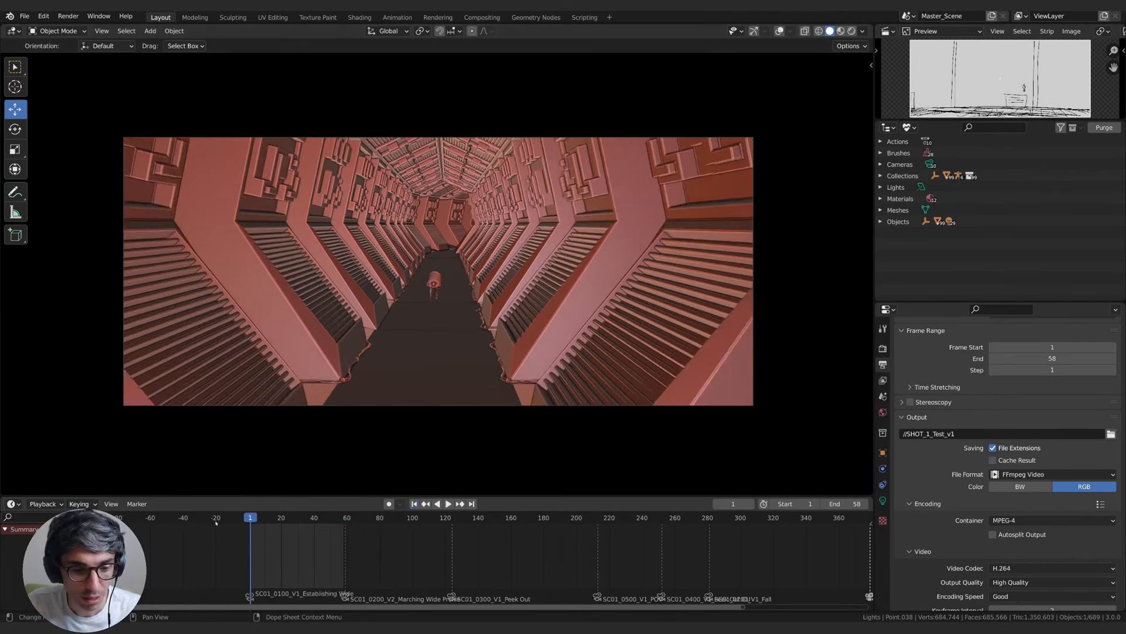
{"action": "left_click", "coordinate": [852, 31]}
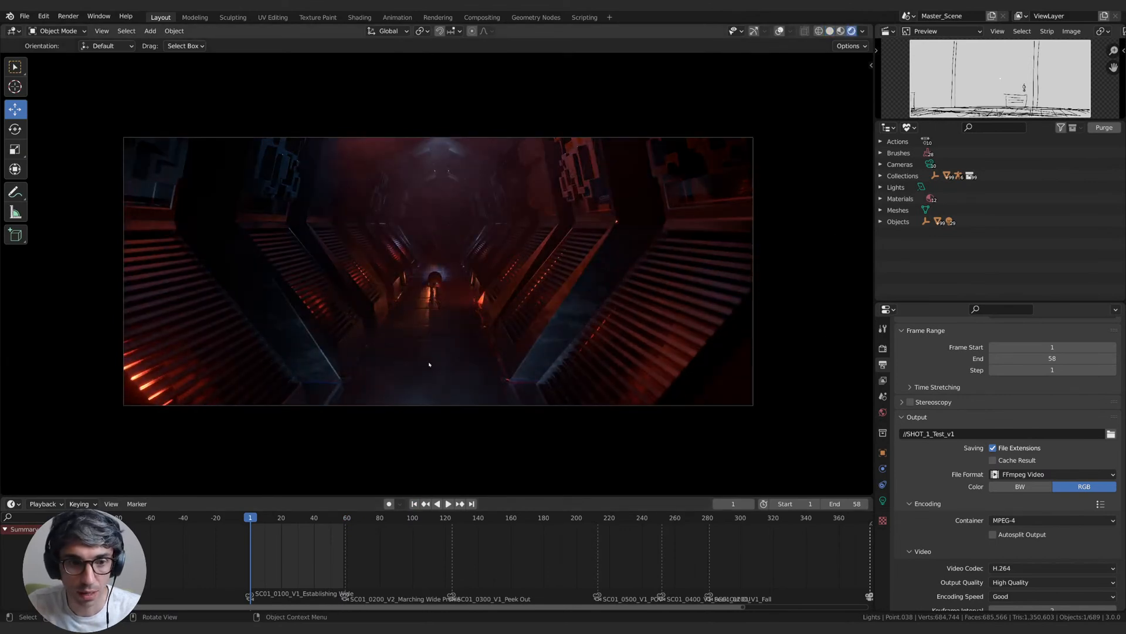
{"action": "left_click", "coordinate": [887, 127]}
{"action": "left_click", "coordinate": [910, 127]}
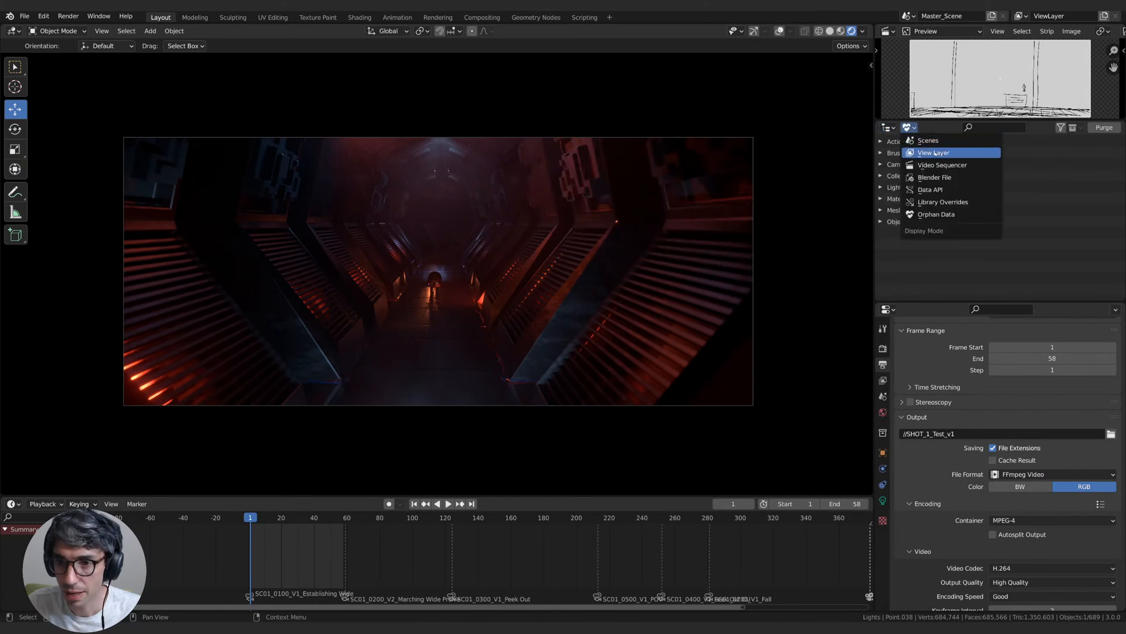
{"action": "left_click", "coordinate": [933, 152]}
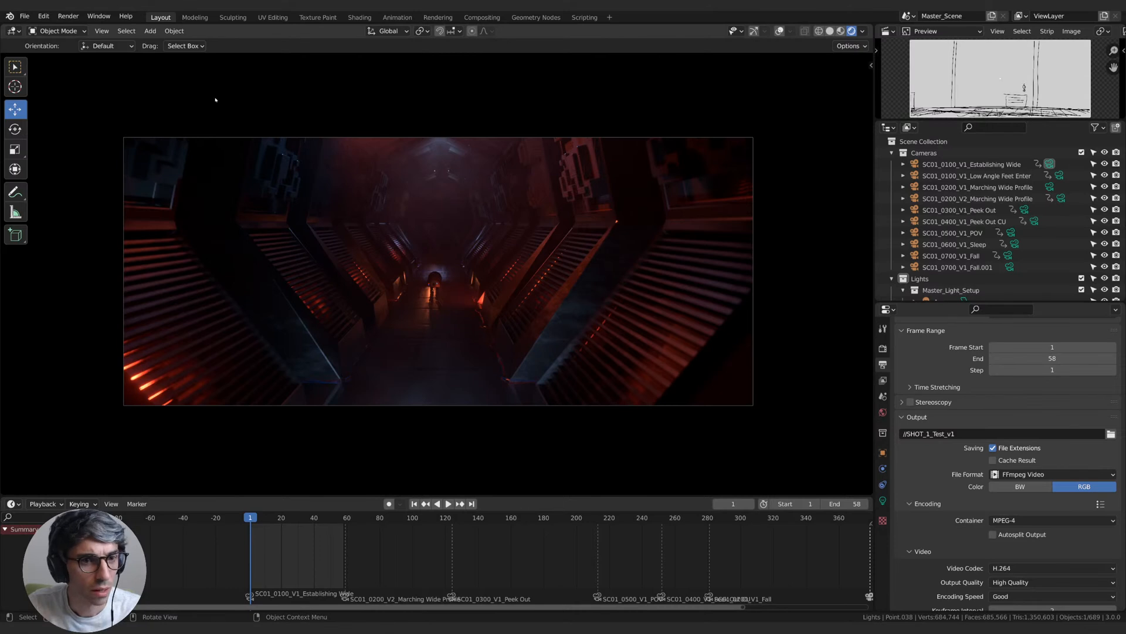
- Open the earlier scene version SC01_Hallway_v1-cb-L-02.blend from the SC01 - HALLWAY folder
{"action": "left_click", "coordinate": [25, 15]}
{"action": "mouse_move", "coordinate": [90, 56]}
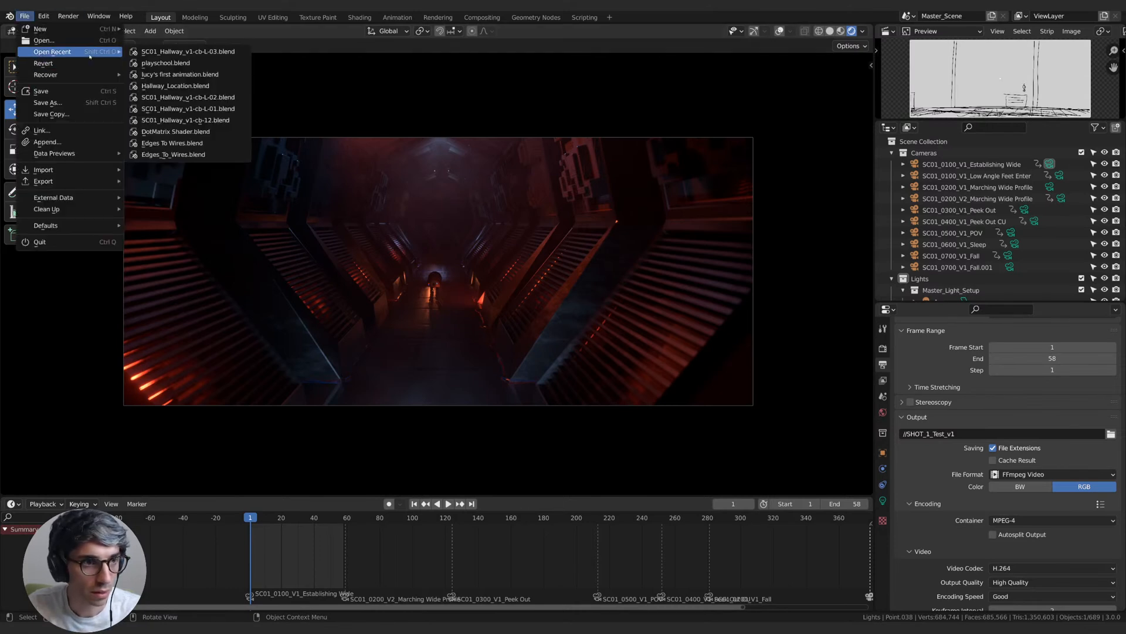
{"action": "left_click", "coordinate": [58, 42]}
{"action": "left_click", "coordinate": [583, 335]}
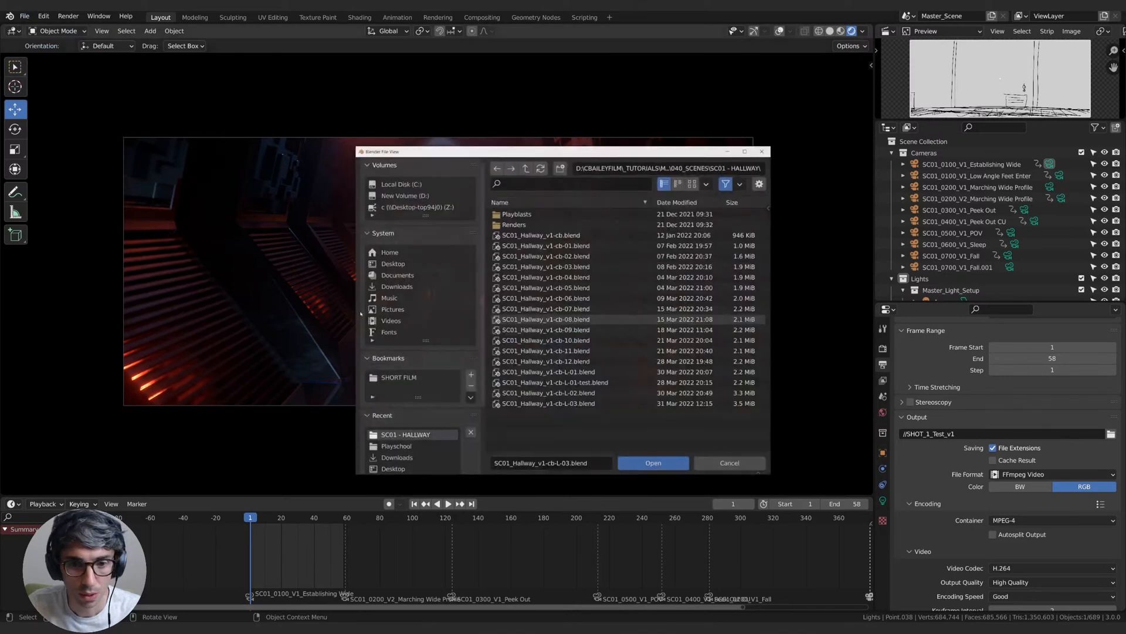
{"action": "left_click", "coordinate": [552, 393]}
{"action": "left_click", "coordinate": [654, 464]}
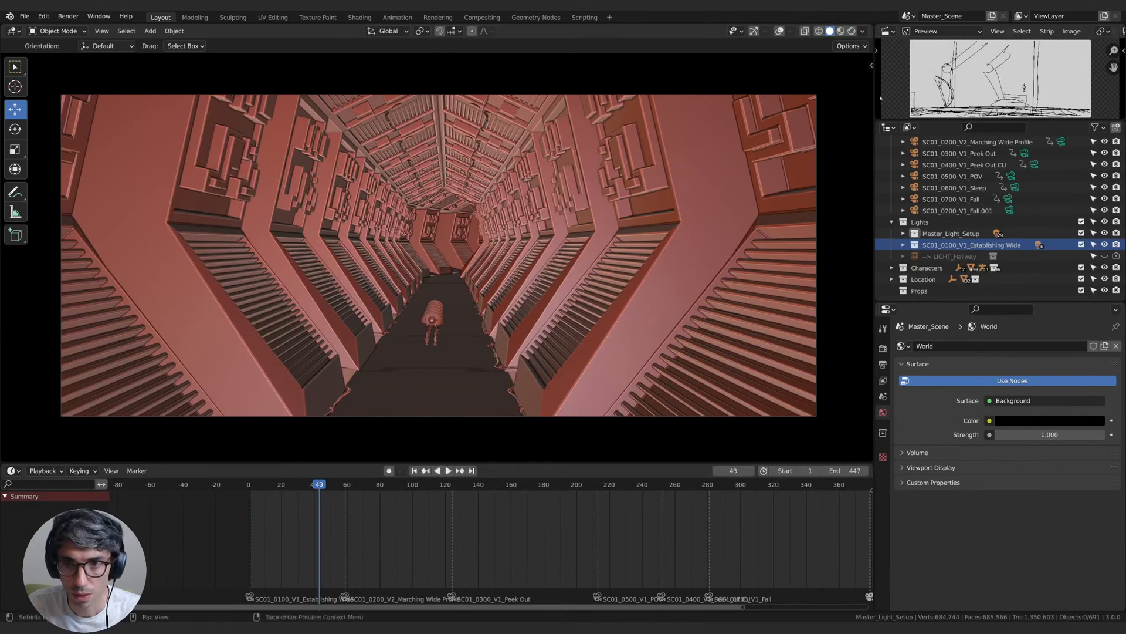
- Switch the viewport to rendered shading and start the playback near the beginning of the establishing wide shot
{"action": "left_click", "coordinate": [851, 31]}
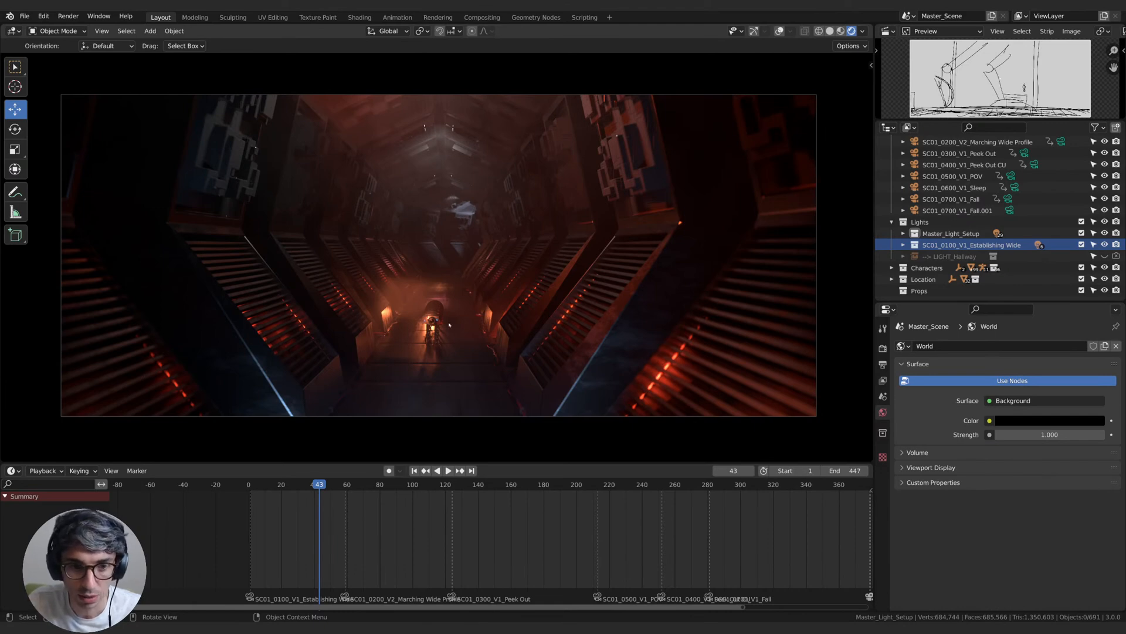
{"action": "left_click_drag", "start_coordinate": [326, 487], "coordinate": [259, 489]}
{"action": "key", "text": "space"}
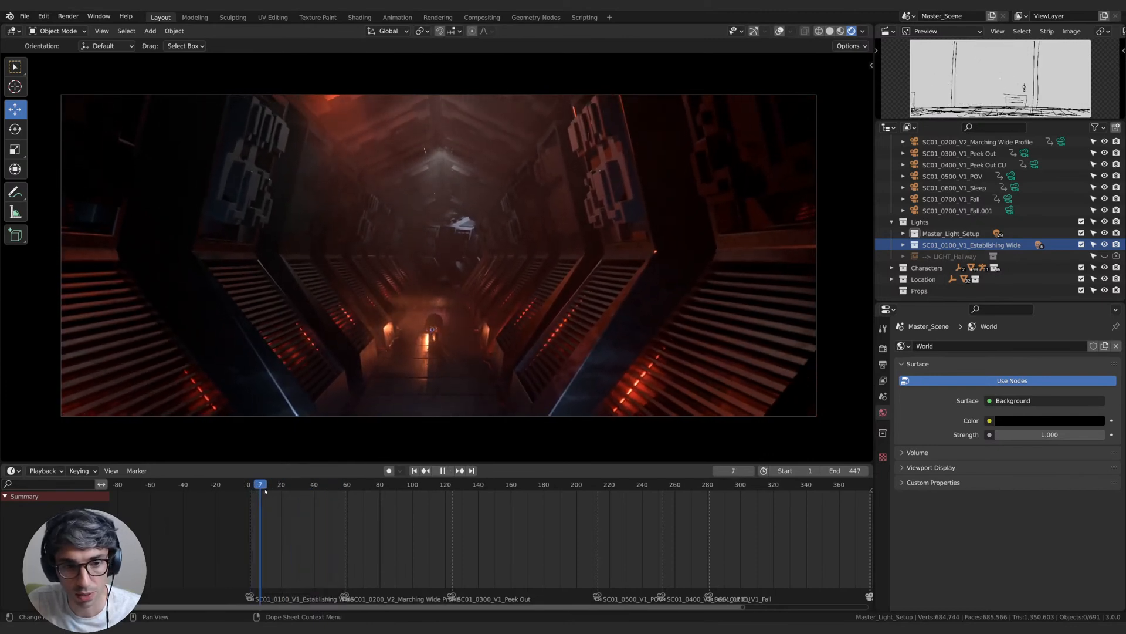
{"action": "key", "text": "Escape"}
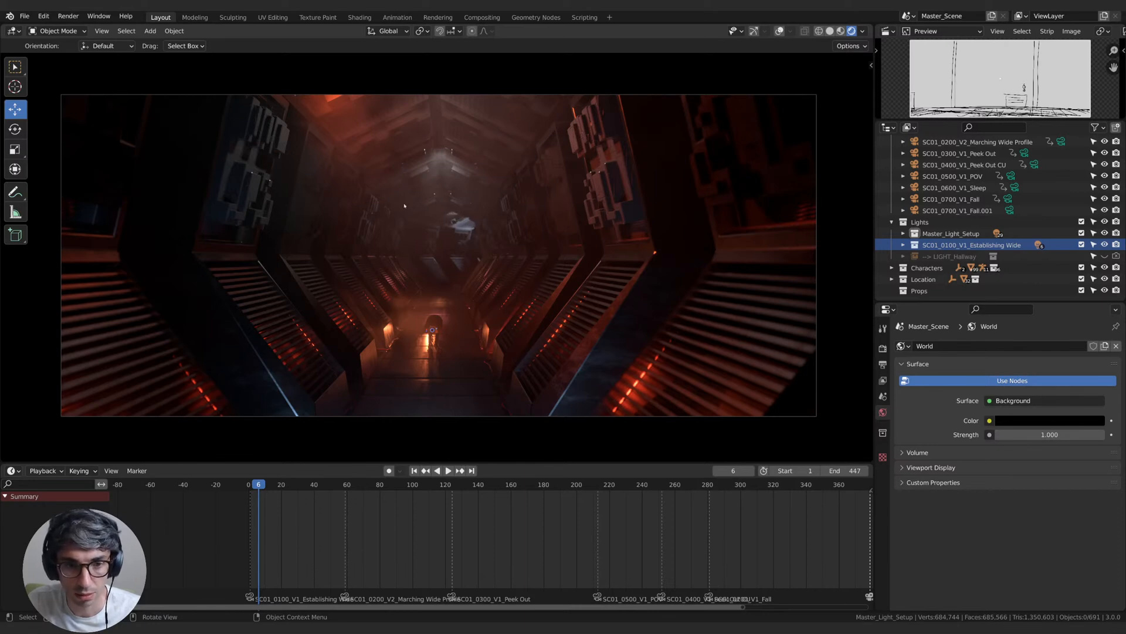
- Play and scrub through the establishing wide shot in rendered view to review its lighting and camera move
{"action": "key", "text": "space"}
{"action": "key", "text": "space"}
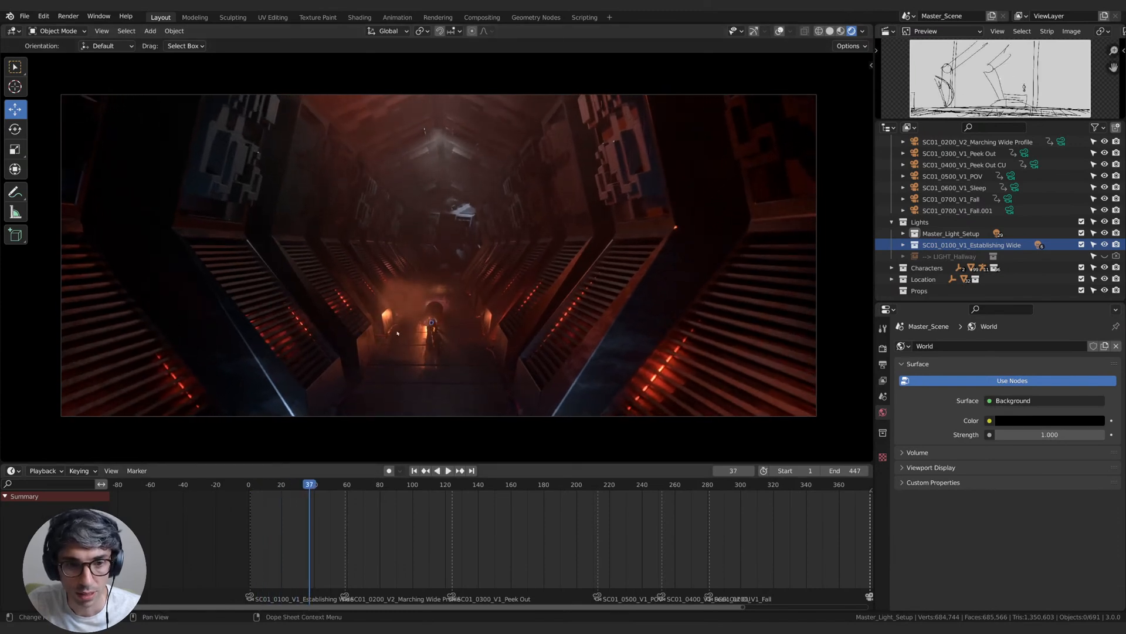
{"action": "key", "text": "space"}
{"action": "key", "text": "space"}
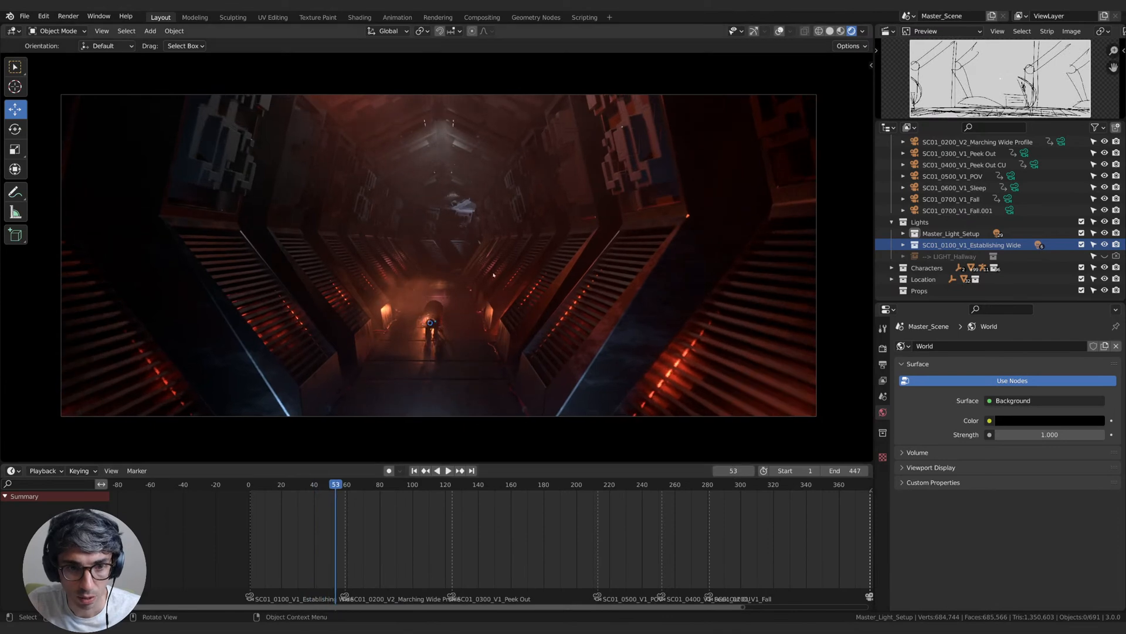
{"action": "left_click_drag", "start_coordinate": [343, 486], "coordinate": [297, 496]}
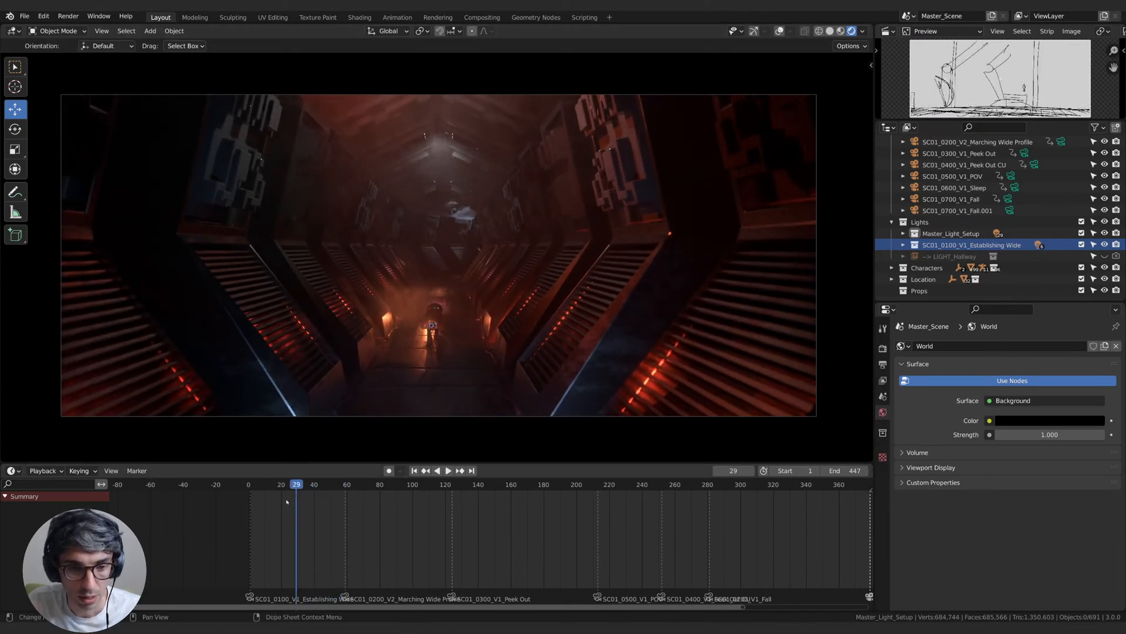
{"action": "key", "text": "space"}
{"action": "key", "text": "space"}
{"action": "left_click_drag", "start_coordinate": [313, 489], "coordinate": [263, 491]}
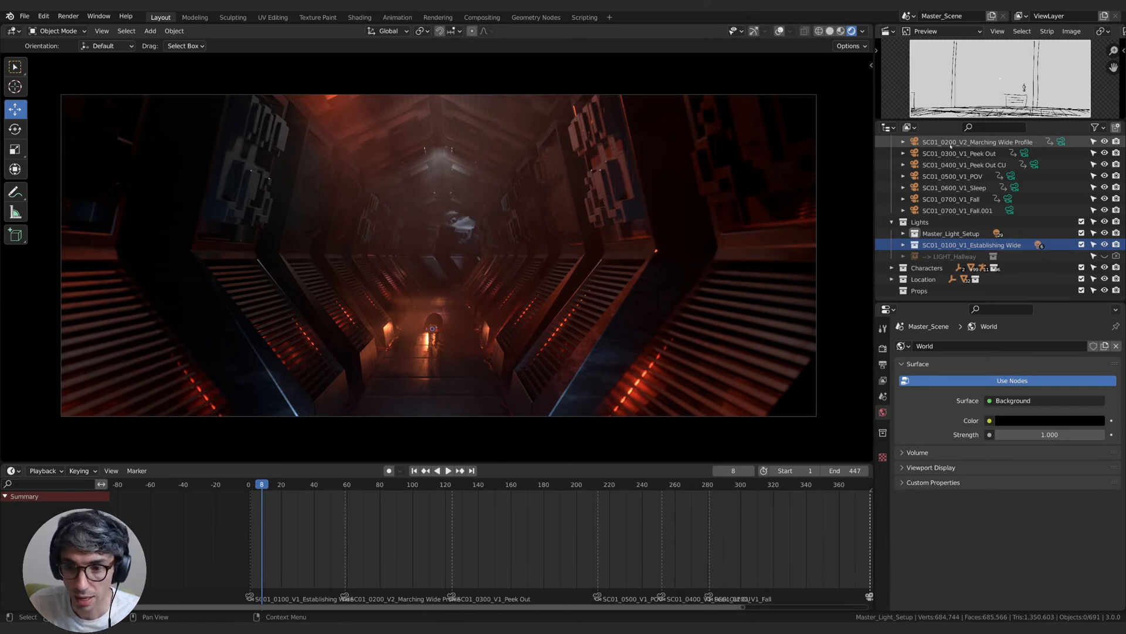
- Select the SC01_0100_V1_Establishing Wide camera, go to frame 1 and show its animation in the Graph Editor
{"action": "scroll", "coordinate": [951, 147], "scroll_direction": "up", "scroll_amount": 3}
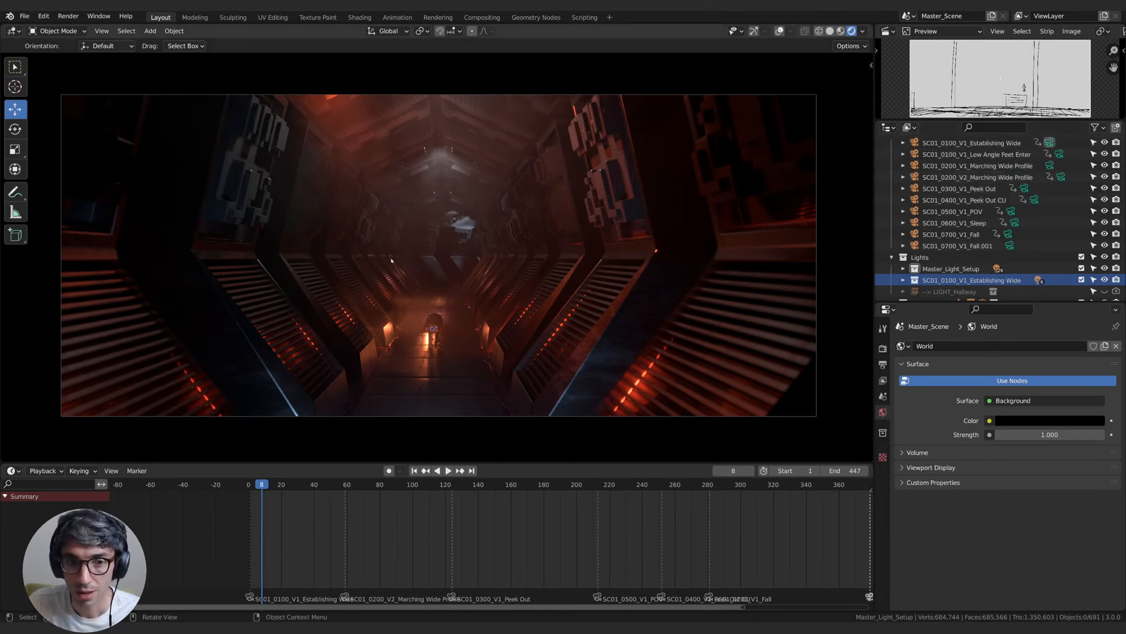
{"action": "left_click", "coordinate": [989, 142]}
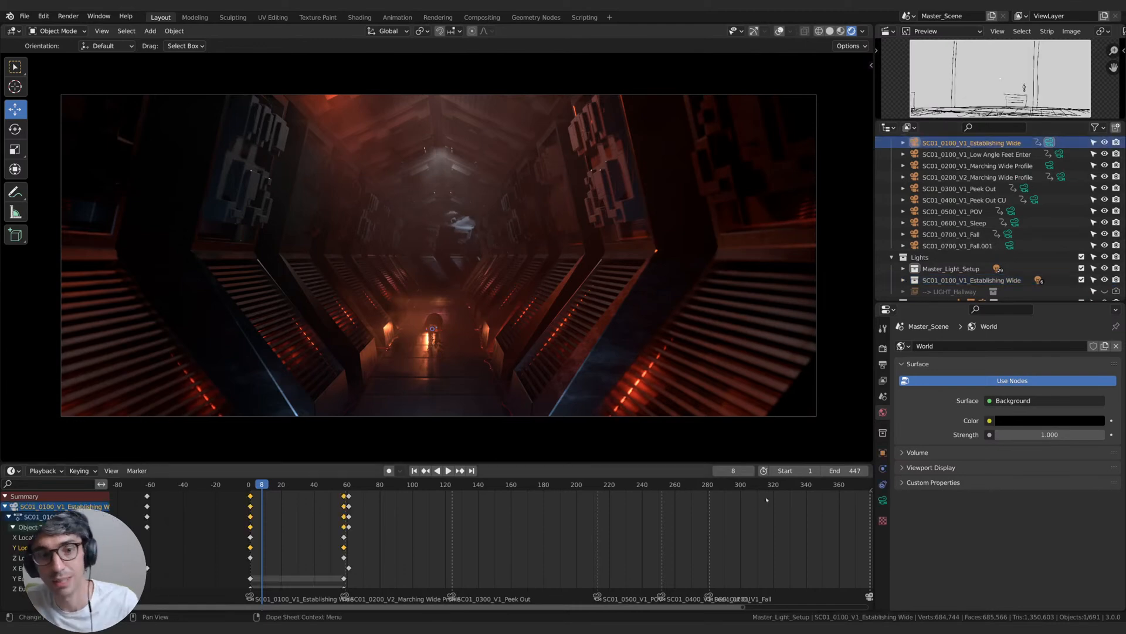
{"action": "left_click", "coordinate": [252, 485]}
{"action": "key", "text": "space"}
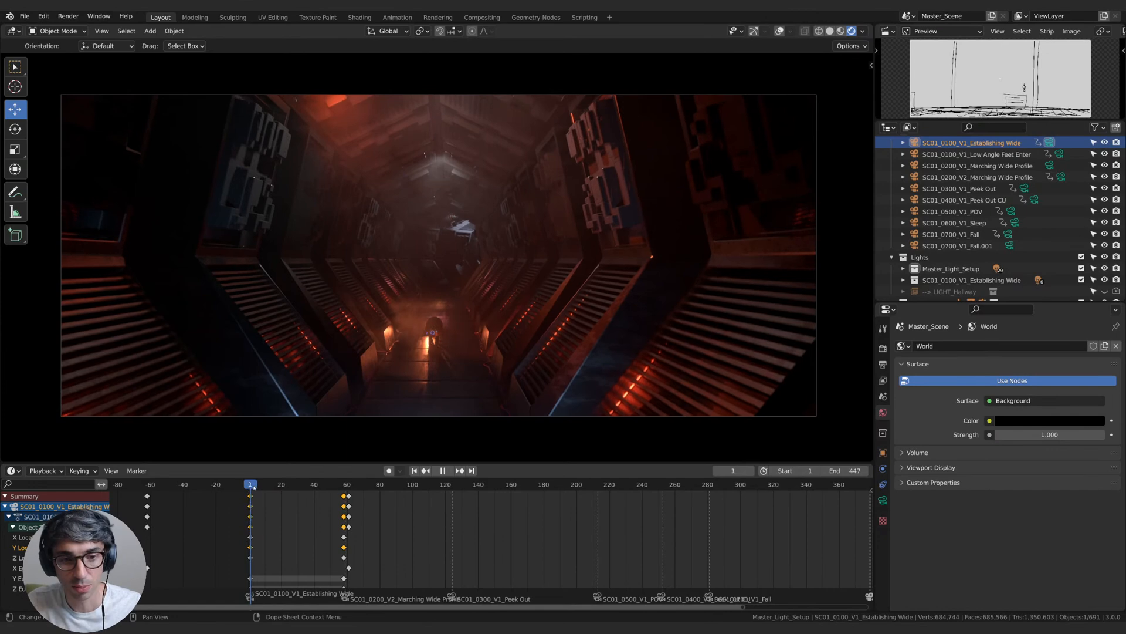
{"action": "key", "text": "Escape"}
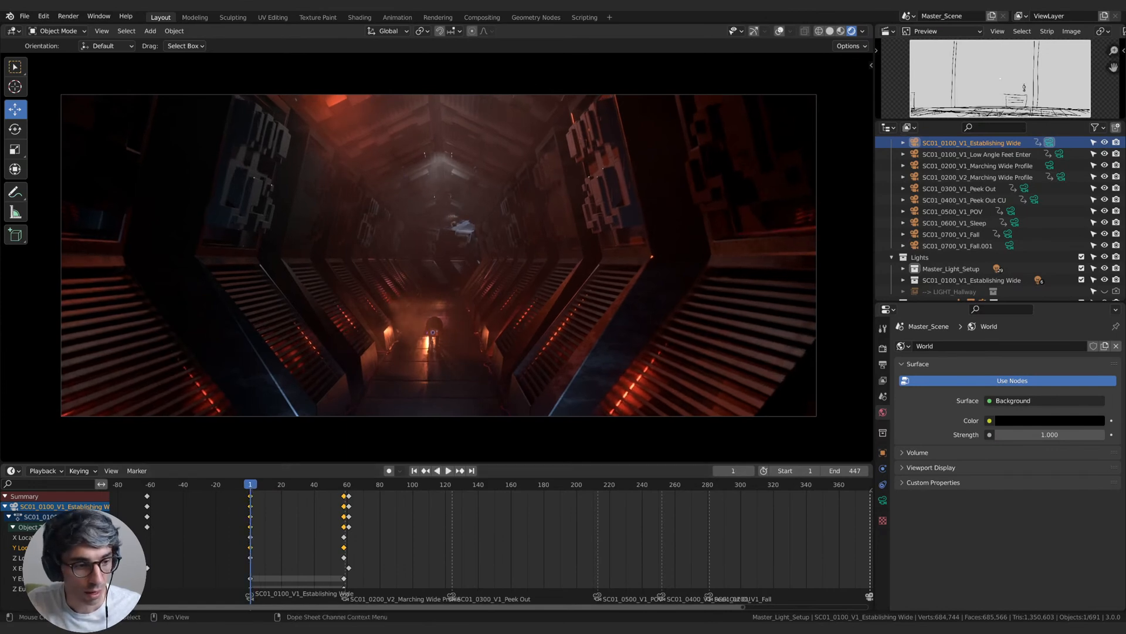
{"action": "key", "text": "ctrl+Tab"}
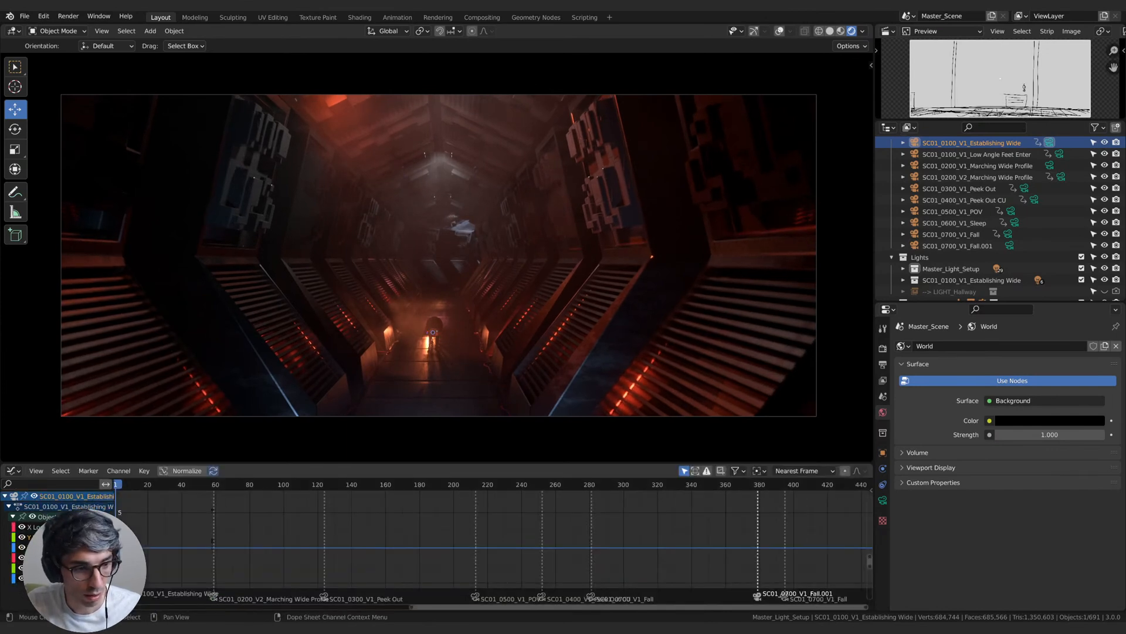
- Tilt the establishing wide camera to an X rotation of 86.2° at frame 1 and keyframe the rotation
{"action": "left_click", "coordinate": [883, 452]}
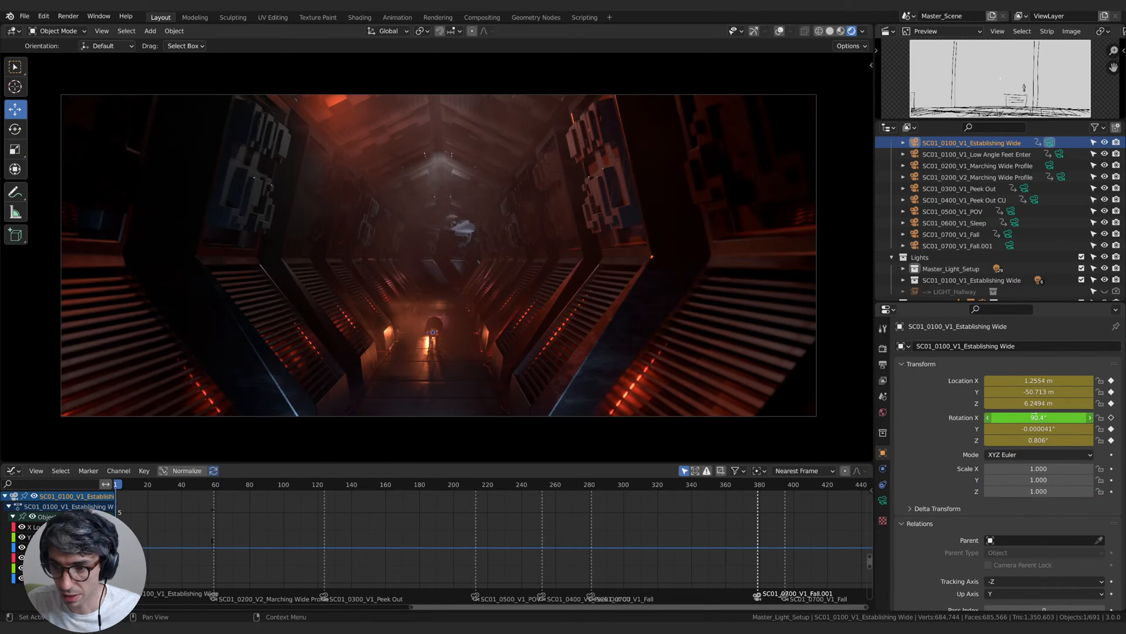
{"action": "left_click_drag", "start_coordinate": [1038, 417], "coordinate": [982, 417]}
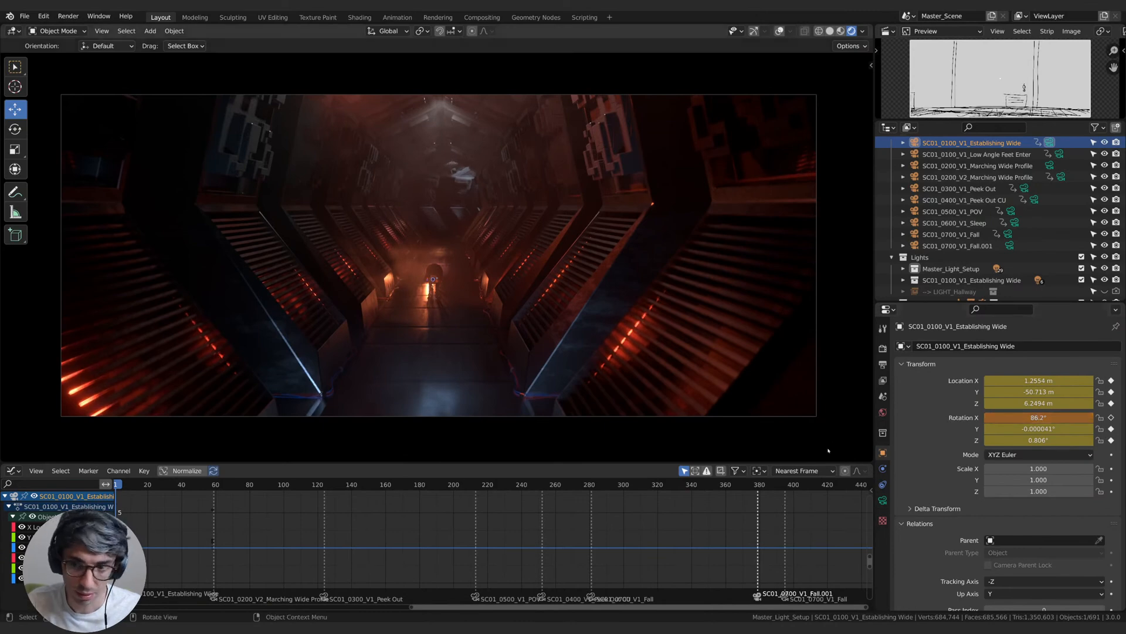
{"action": "scroll", "coordinate": [529, 527], "scroll_direction": "down", "scroll_amount": 3}
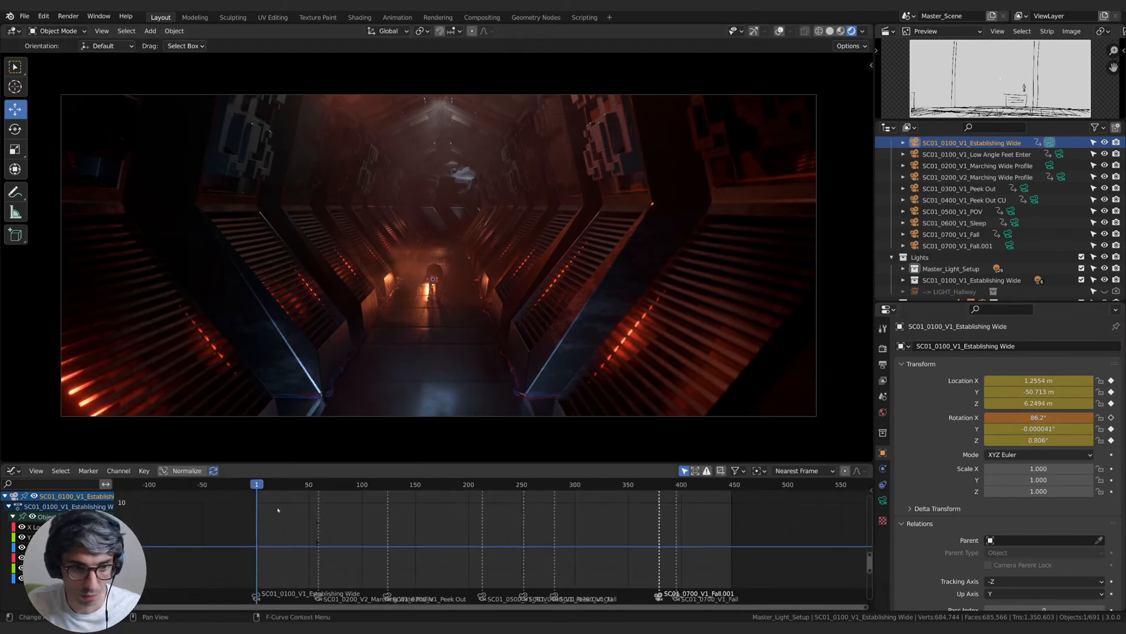
{"action": "right_click", "coordinate": [1054, 421]}
{"action": "left_click", "coordinate": [995, 425]}
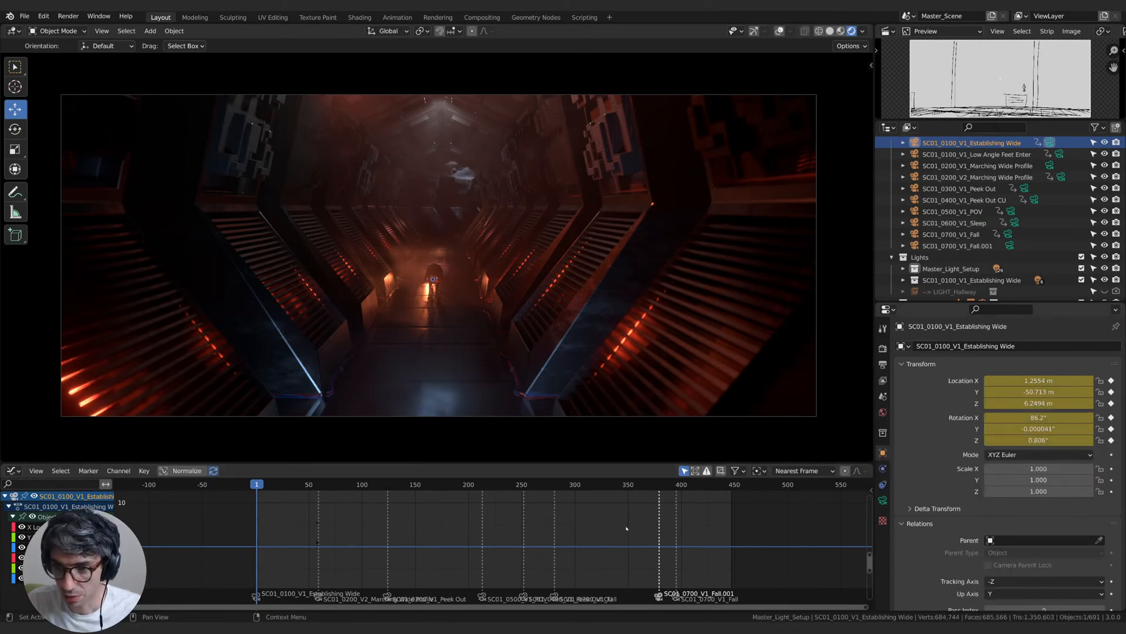
- Play back the establishing wide shot to check the adjusted camera tilt
{"action": "key", "text": "space"}
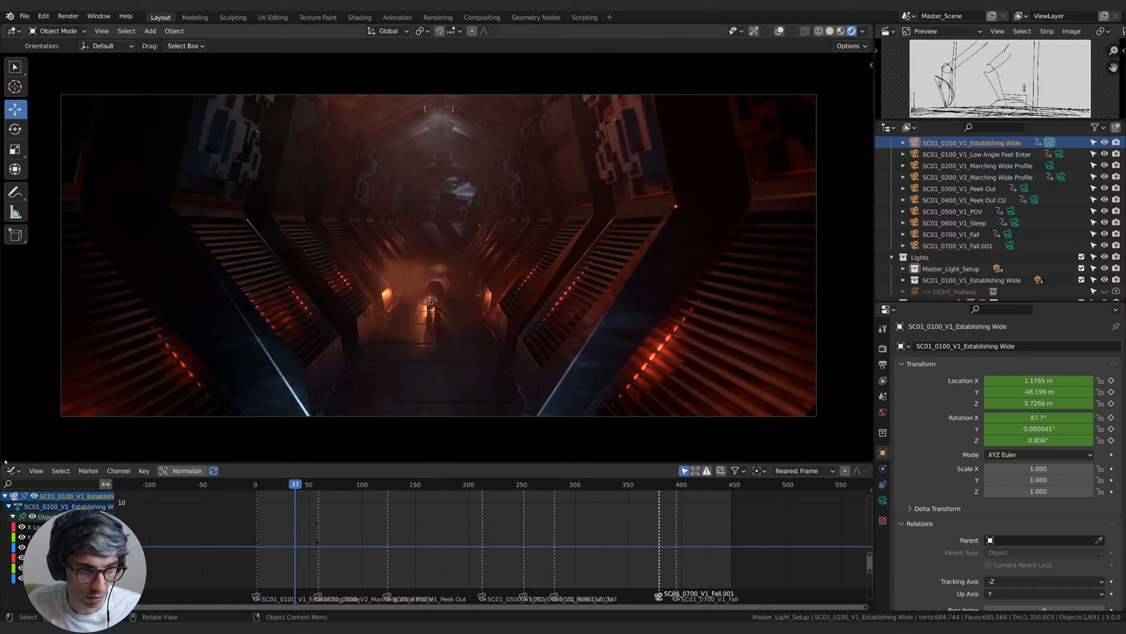
{"action": "left_click", "coordinate": [4, 461]}
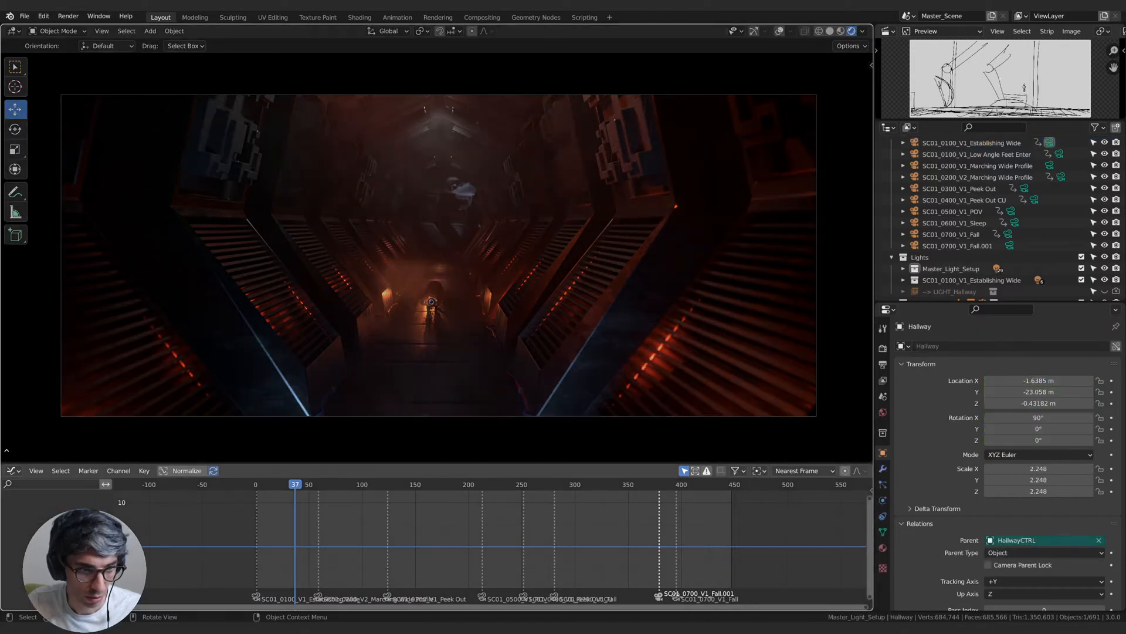
- Add a narrow Timeline editor between the 3D viewport and the Graph Editor
{"action": "mouse_move", "coordinate": [5, 454]}
{"action": "left_mouse_down"}
{"action": "mouse_move", "coordinate": [5, 428]}
{"action": "mouse_move", "coordinate": [5, 447]}
{"action": "left_mouse_up"}
{"action": "left_click", "coordinate": [13, 455]}
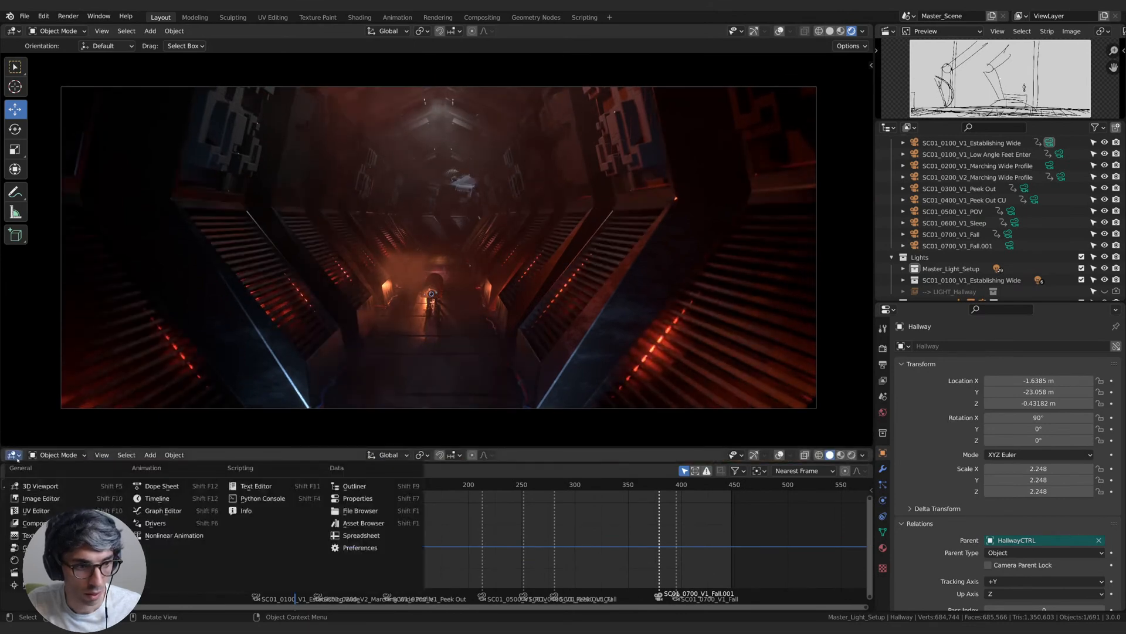
{"action": "left_click", "coordinate": [209, 498]}
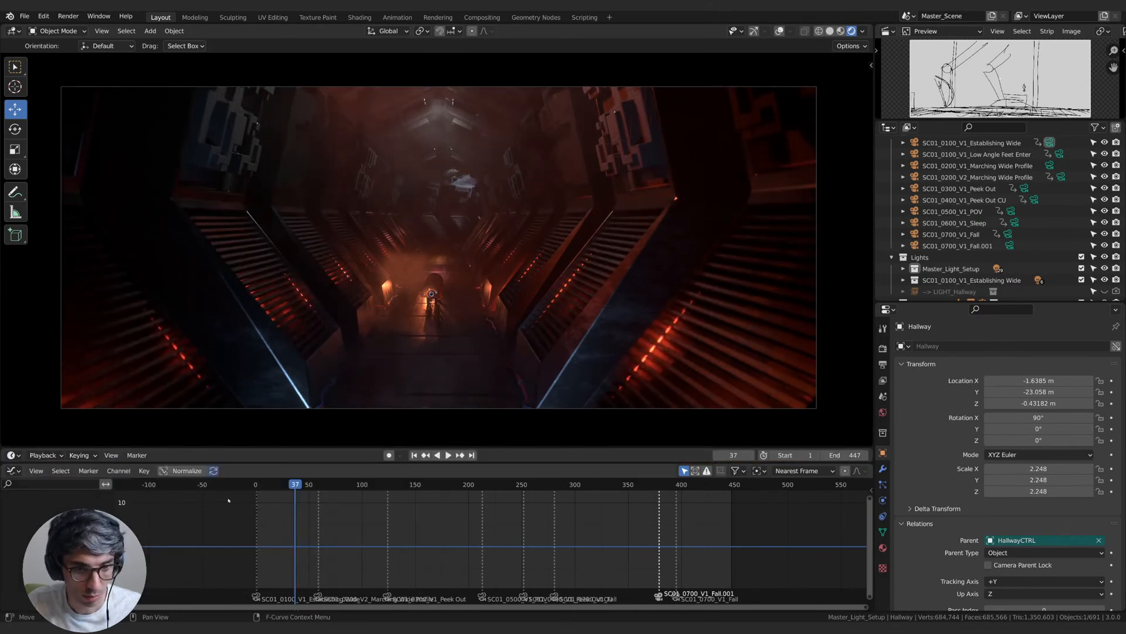
- Go to frame 55, select the SC01_0100_V1_Establishing Wide camera and display its X rotation curve in the Graph Editor
{"action": "left_click", "coordinate": [472, 455]}
{"action": "scroll", "coordinate": [655, 550], "scroll_direction": "down", "scroll_amount": 3}
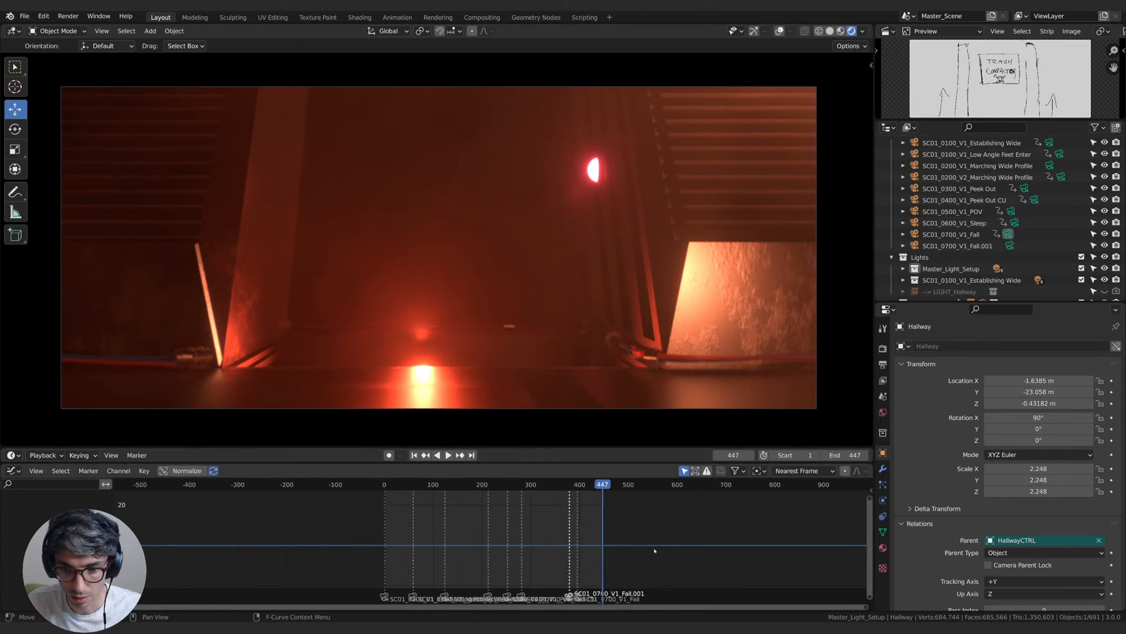
{"action": "left_click", "coordinate": [411, 484]}
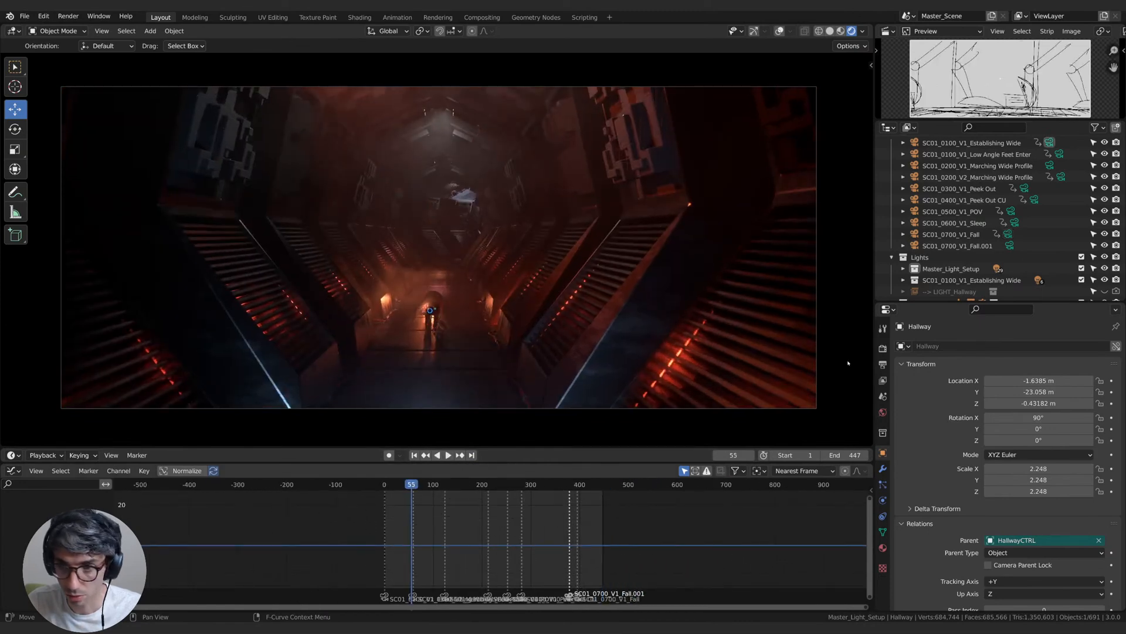
{"action": "left_click", "coordinate": [975, 147]}
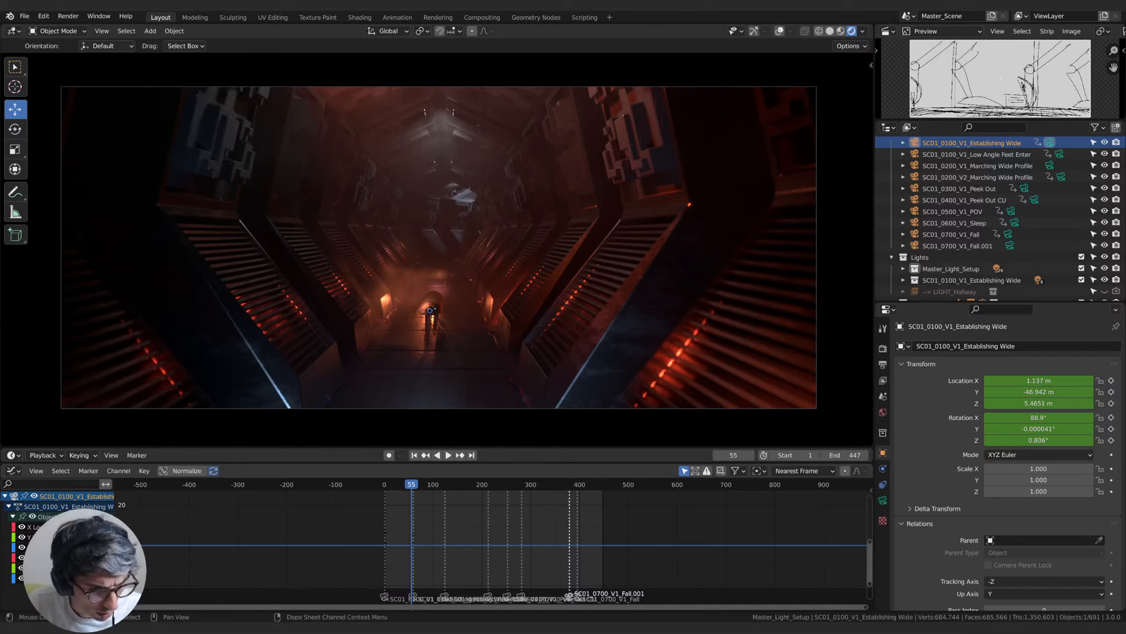
{"action": "key", "text": "Home"}
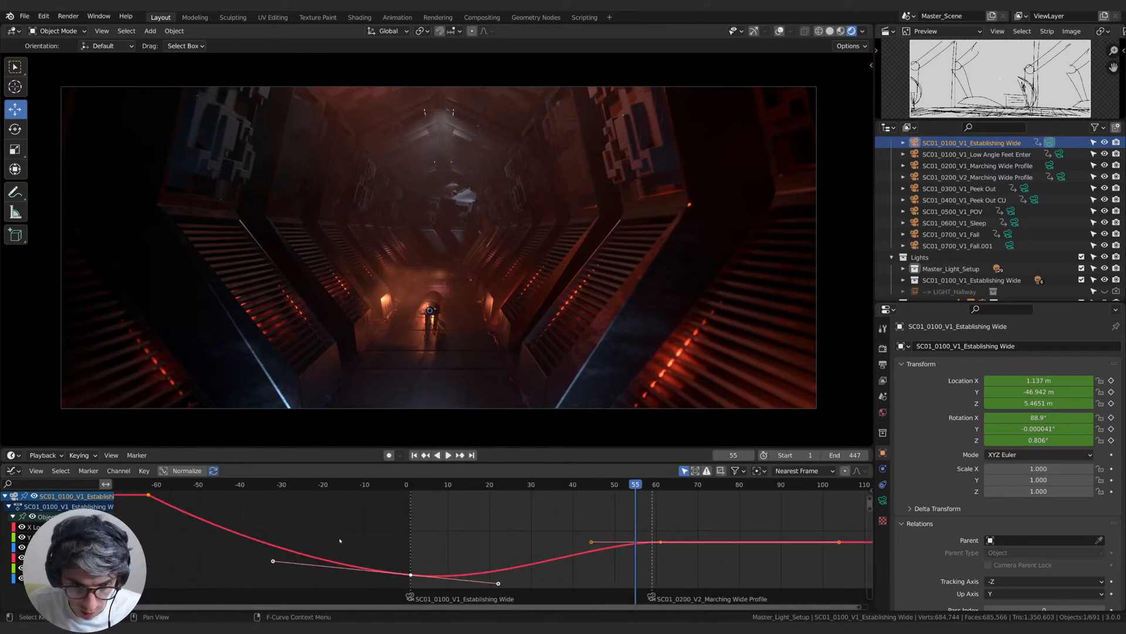
{"action": "left_click", "coordinate": [530, 521]}
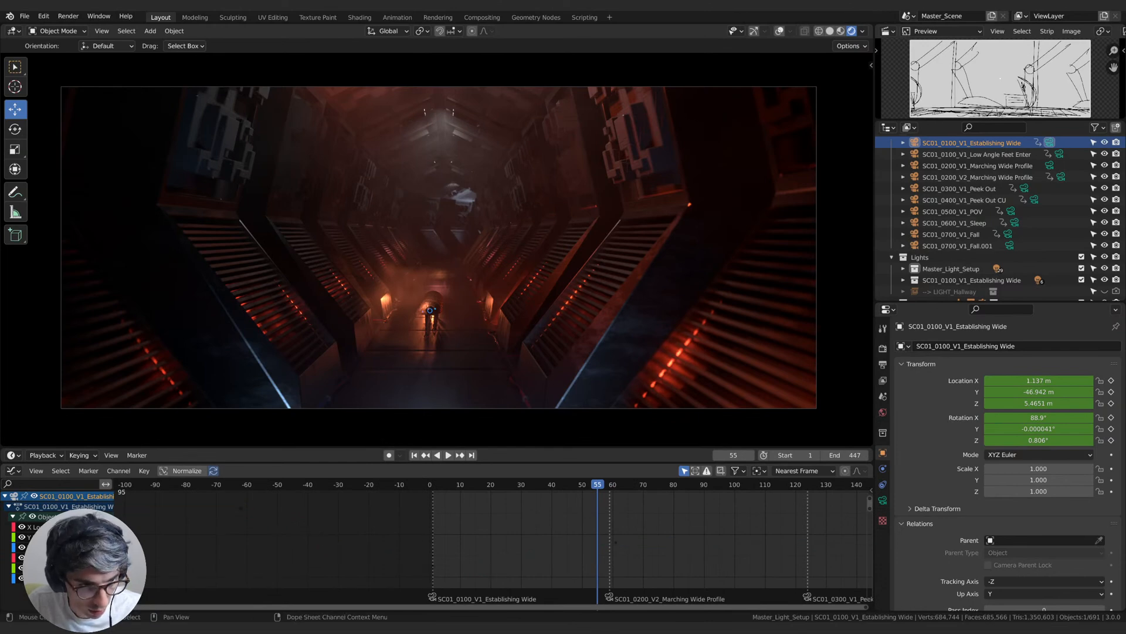
{"action": "left_click", "coordinate": [63, 527]}
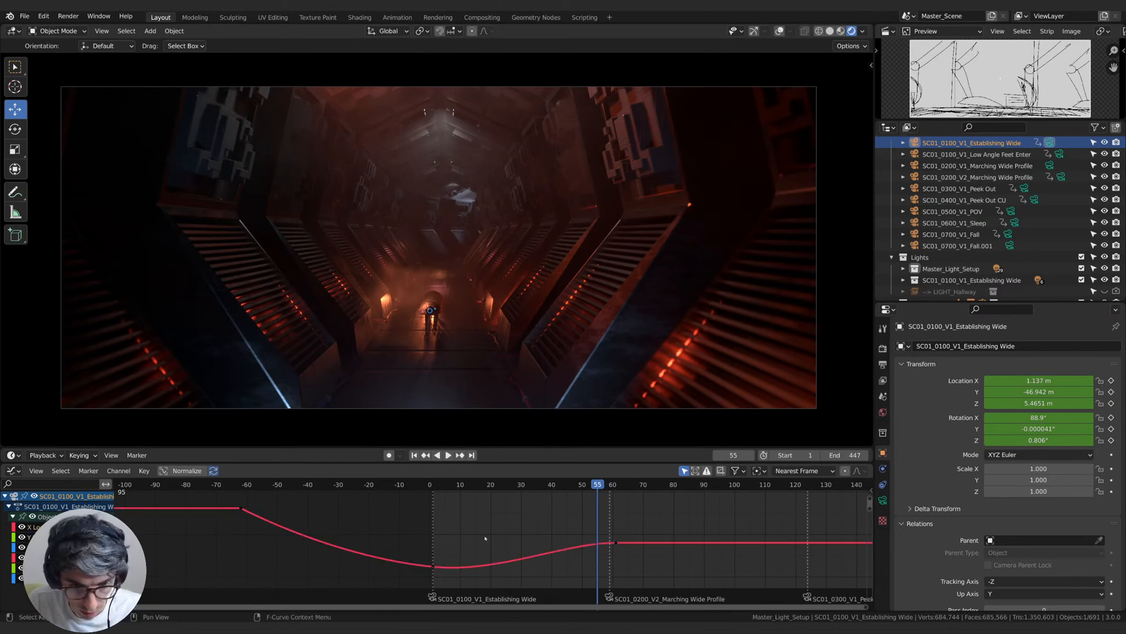
- Flatten the X rotation keyframe's handles at frame 1 and give the shot's start and end keyframes Linear interpolation
{"action": "left_click", "coordinate": [434, 567]}
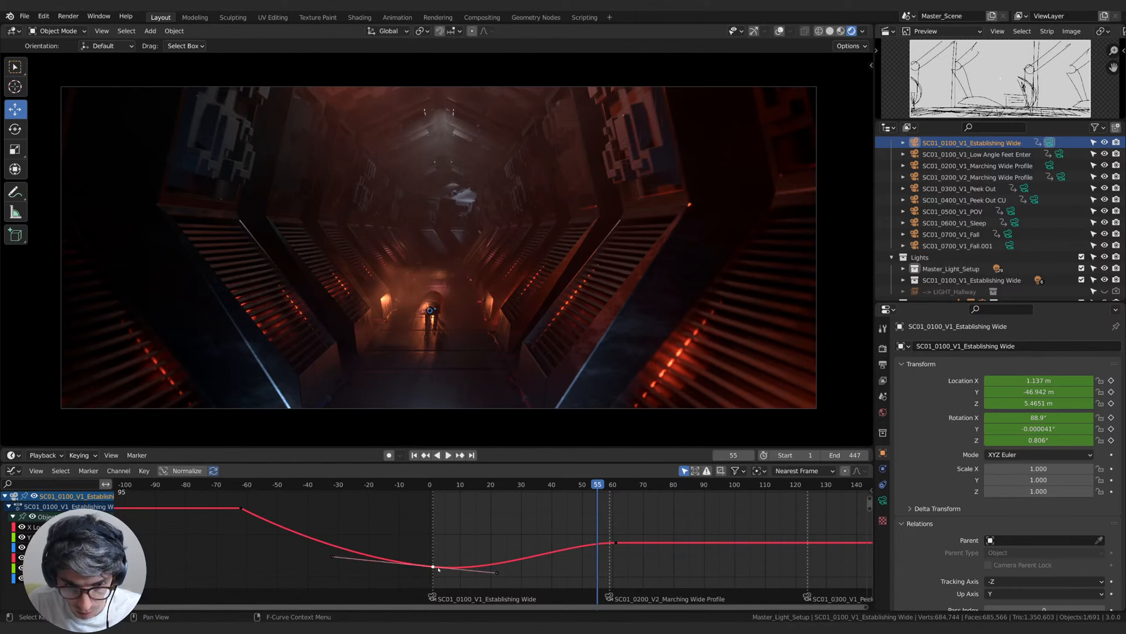
{"action": "left_click_drag", "start_coordinate": [497, 574], "coordinate": [462, 566]}
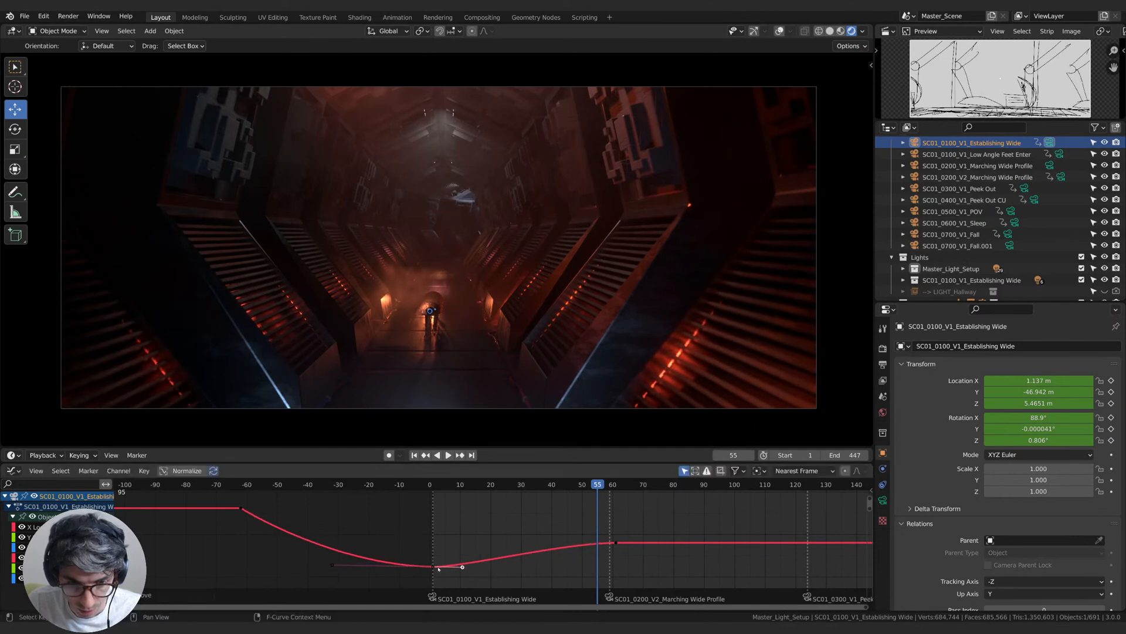
{"action": "right_click", "coordinate": [434, 567]}
{"action": "left_click_drag", "start_coordinate": [657, 517], "coordinate": [394, 572]}
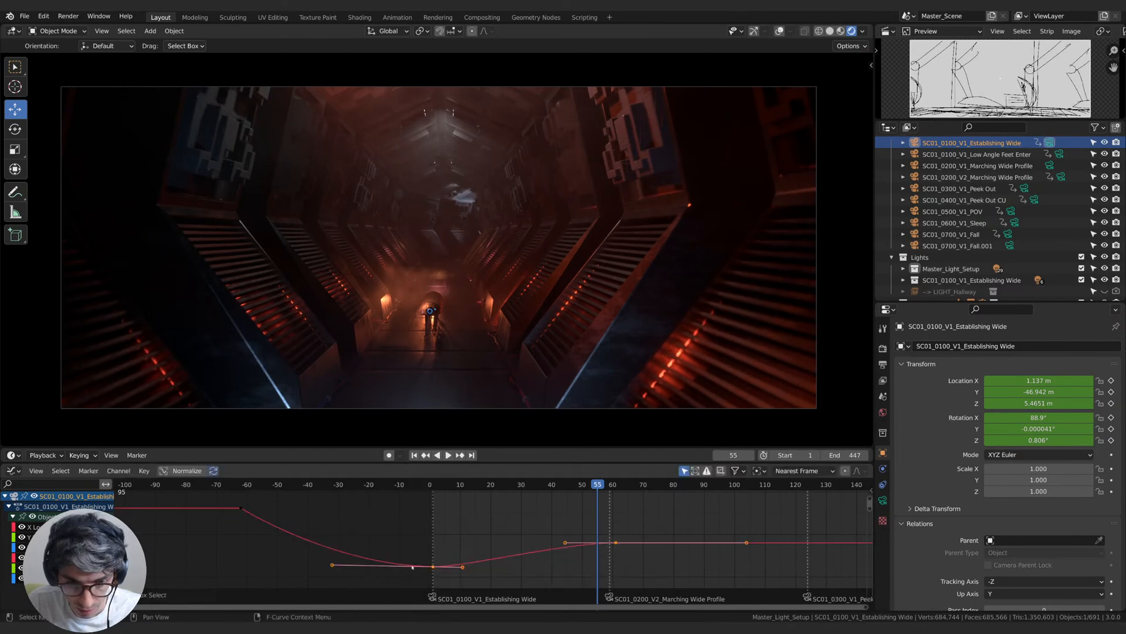
{"action": "right_click", "coordinate": [431, 568]}
{"action": "mouse_move", "coordinate": [405, 533]}
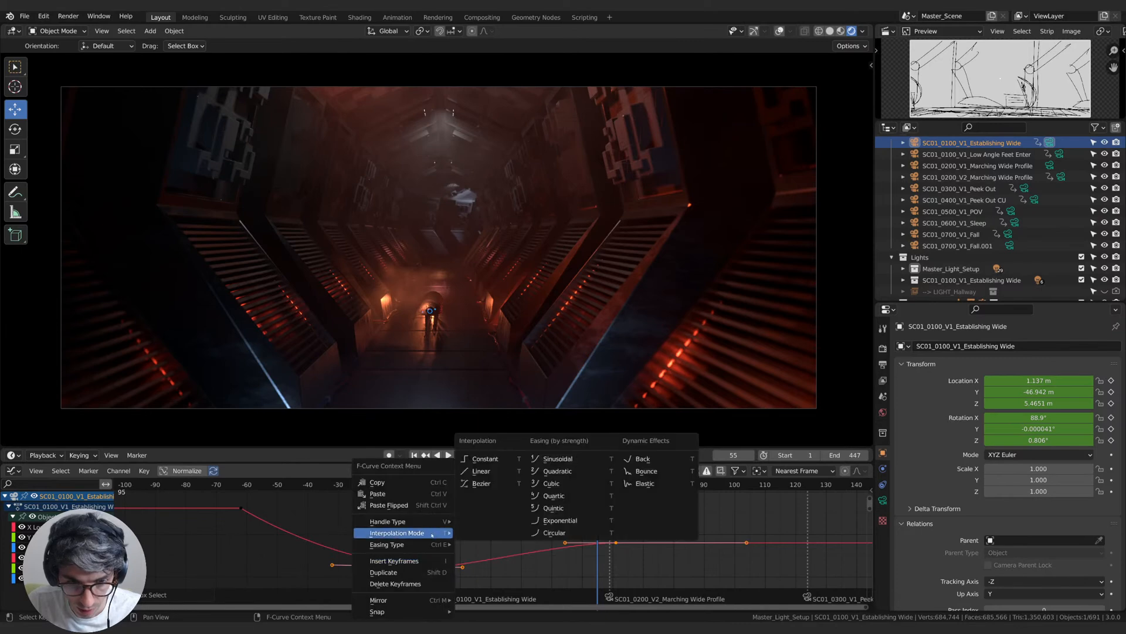
{"action": "left_click", "coordinate": [487, 471]}
- Go to frame 58 and move the shot's ending X rotation keyframe horizontally to that frame
{"action": "left_click_drag", "start_coordinate": [431, 485], "coordinate": [608, 486]}
{"action": "left_click", "coordinate": [617, 543]}
{"action": "key", "text": "g"}
{"action": "key", "text": "x"}
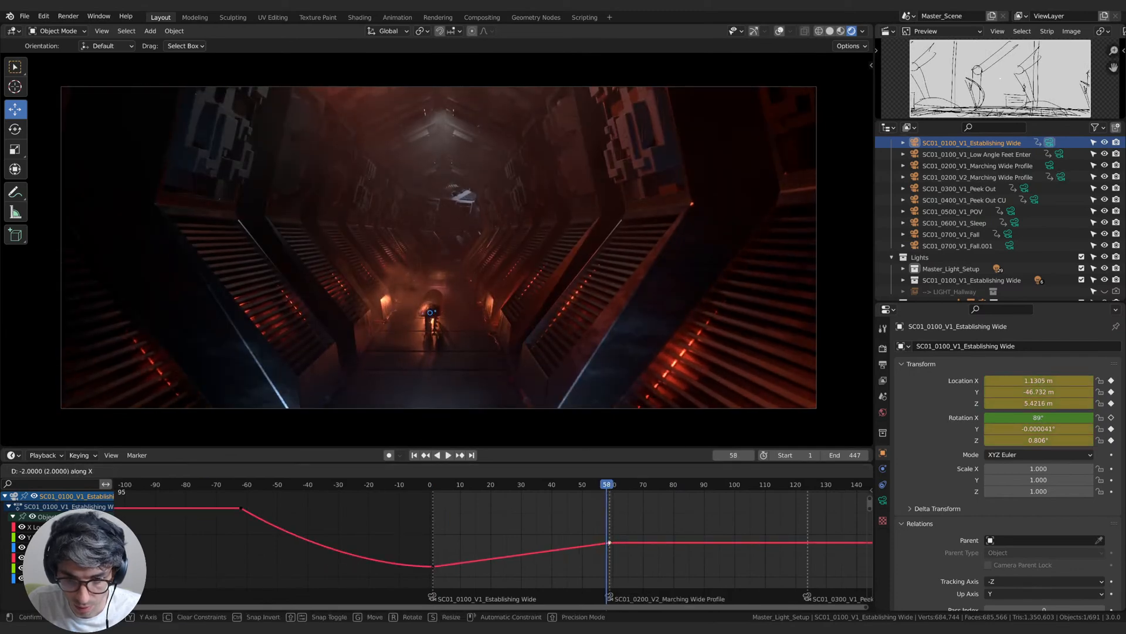
{"action": "key", "text": "x"}
{"action": "key", "text": "y"}
{"action": "right_click", "coordinate": [606, 543]}
- Enable Screencast Keys and lower the X rotation keyframe at frame 58 to about 86.1°
{"action": "key", "text": "n"}
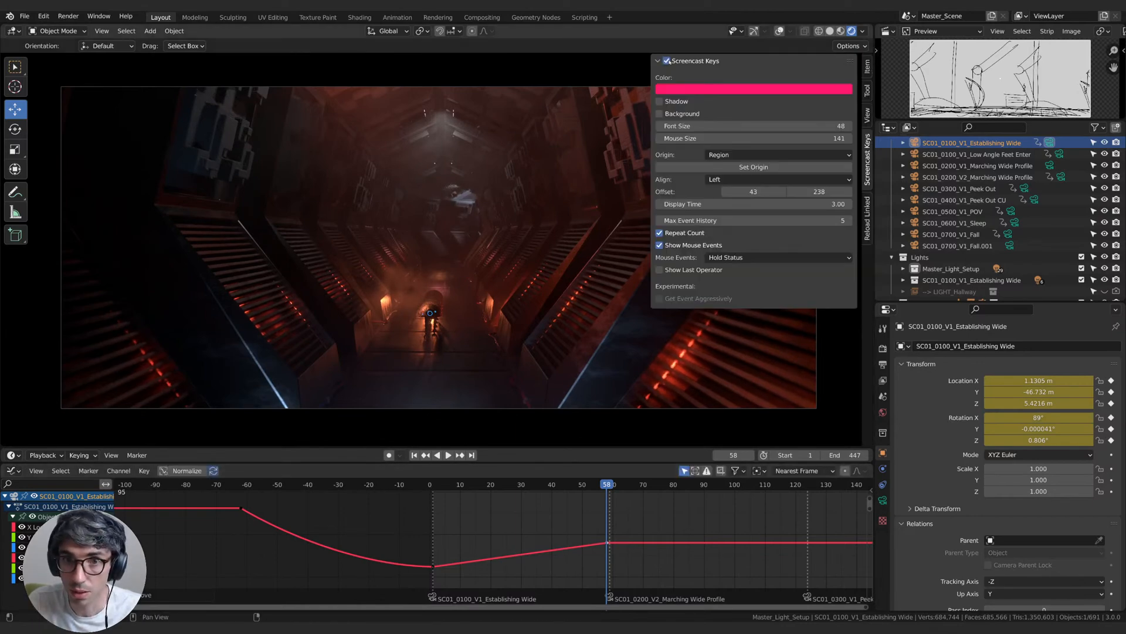
{"action": "key", "text": "n"}
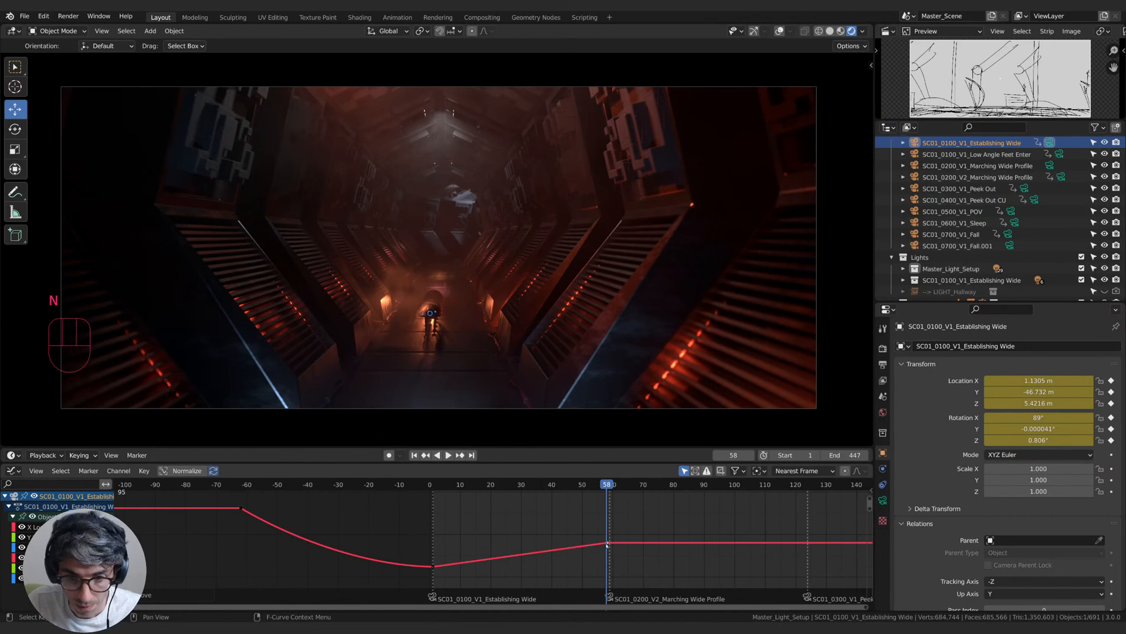
{"action": "key", "text": "g"}
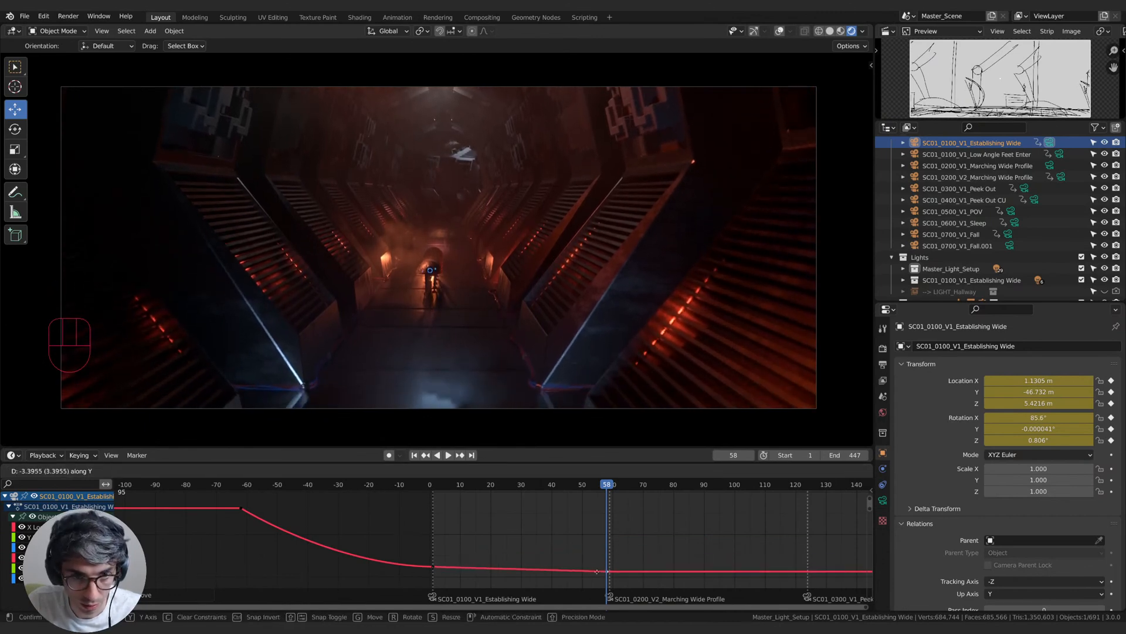
{"action": "left_click", "coordinate": [597, 570]}
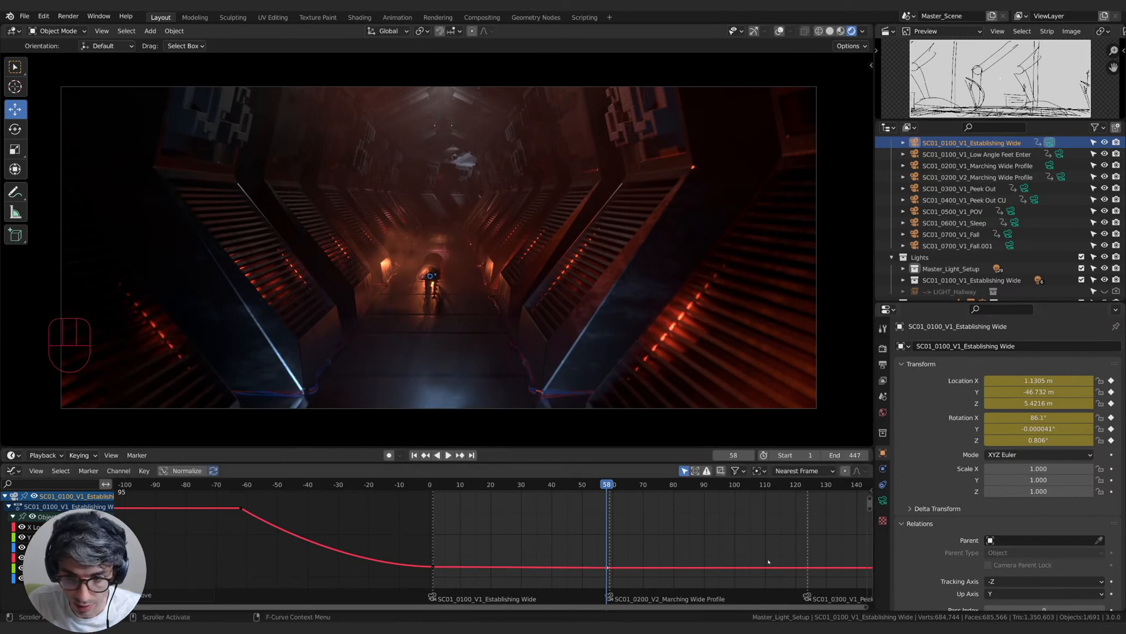
- Play the establishing wide shot repeatedly from its first frames to check the flattened camera tilt
{"action": "left_click", "coordinate": [472, 455]}
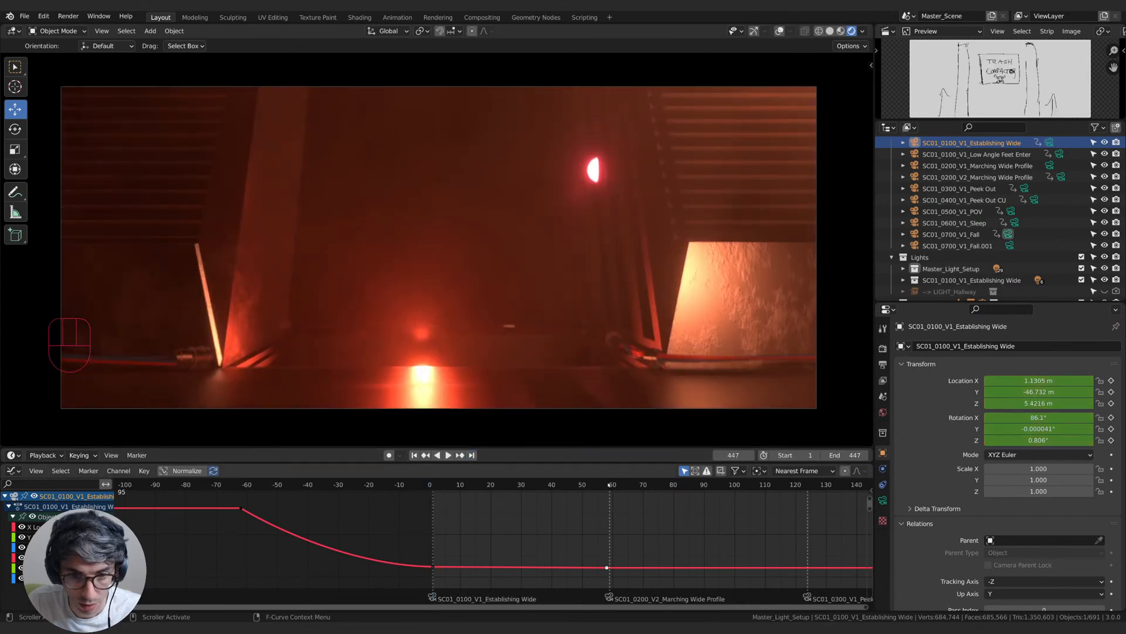
{"action": "left_click", "coordinate": [608, 485]}
{"action": "mouse_move", "coordinate": [431, 487]}
{"action": "left_mouse_down"}
{"action": "mouse_move", "coordinate": [620, 490]}
{"action": "mouse_move", "coordinate": [451, 492]}
{"action": "left_mouse_up"}
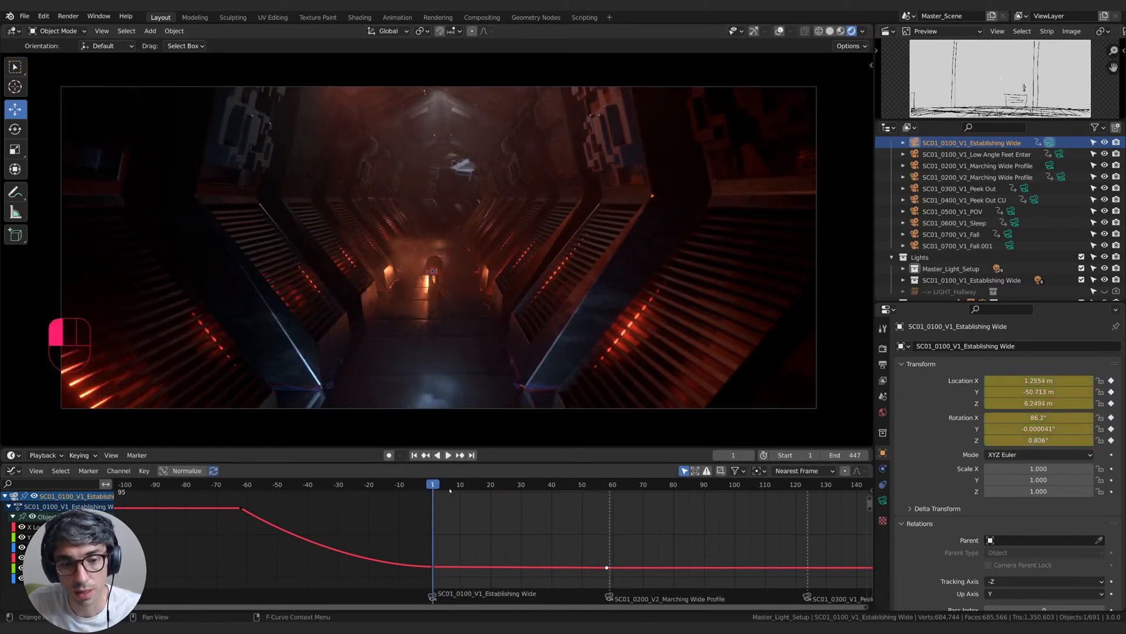
{"action": "key", "text": "space"}
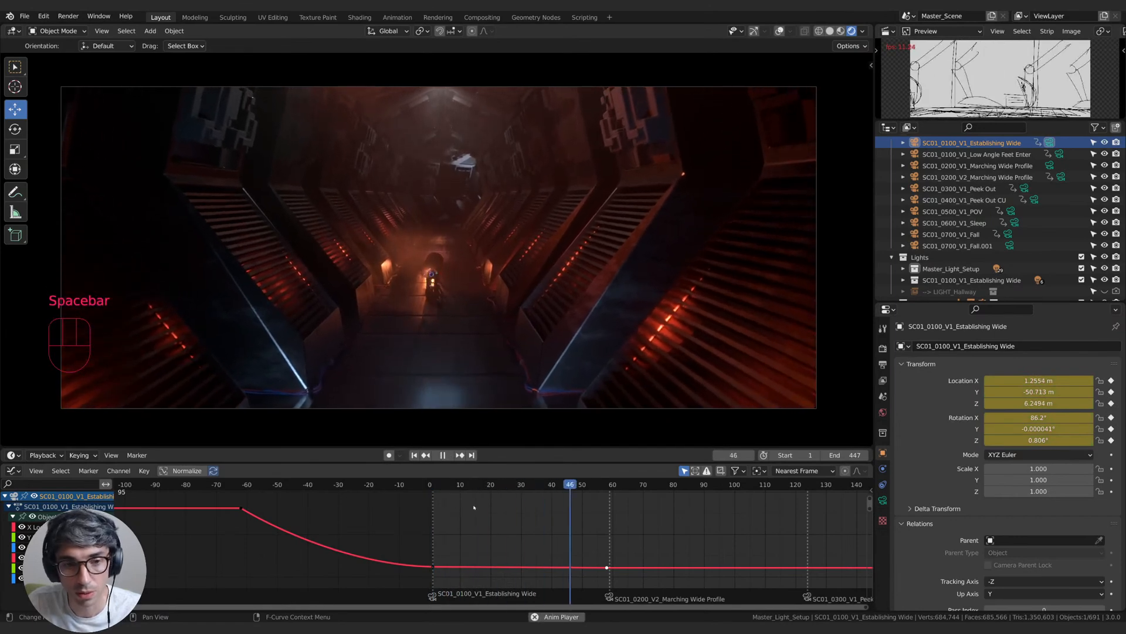
{"action": "key", "text": "space"}
{"action": "left_click", "coordinate": [437, 486]}
{"action": "key", "text": "space"}
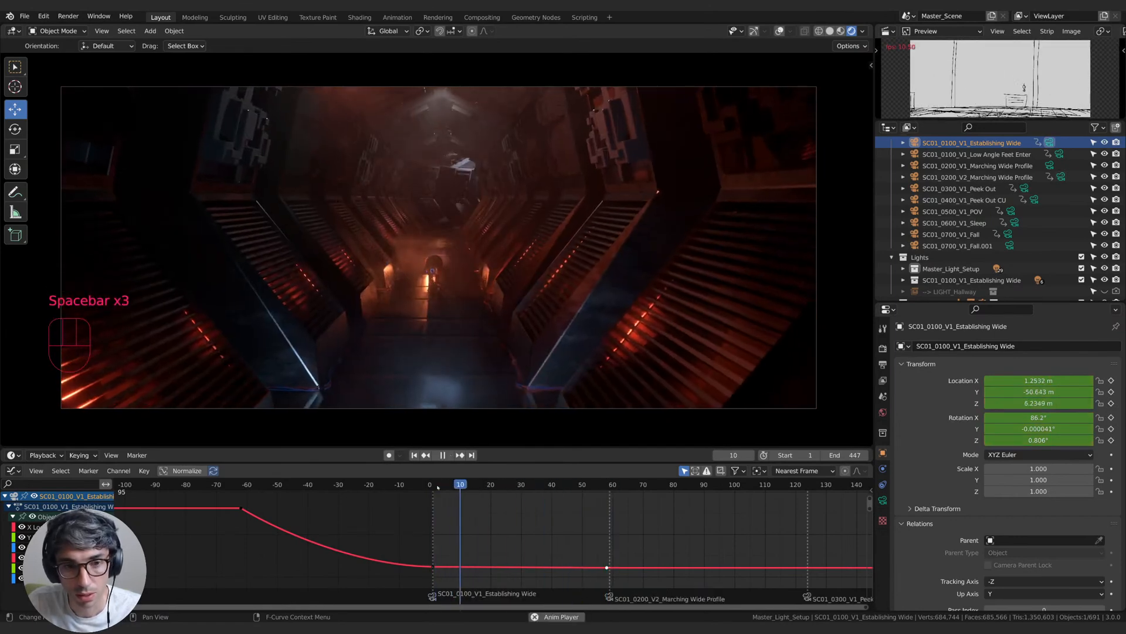
{"action": "key", "text": "space"}
{"action": "left_click", "coordinate": [437, 487]}
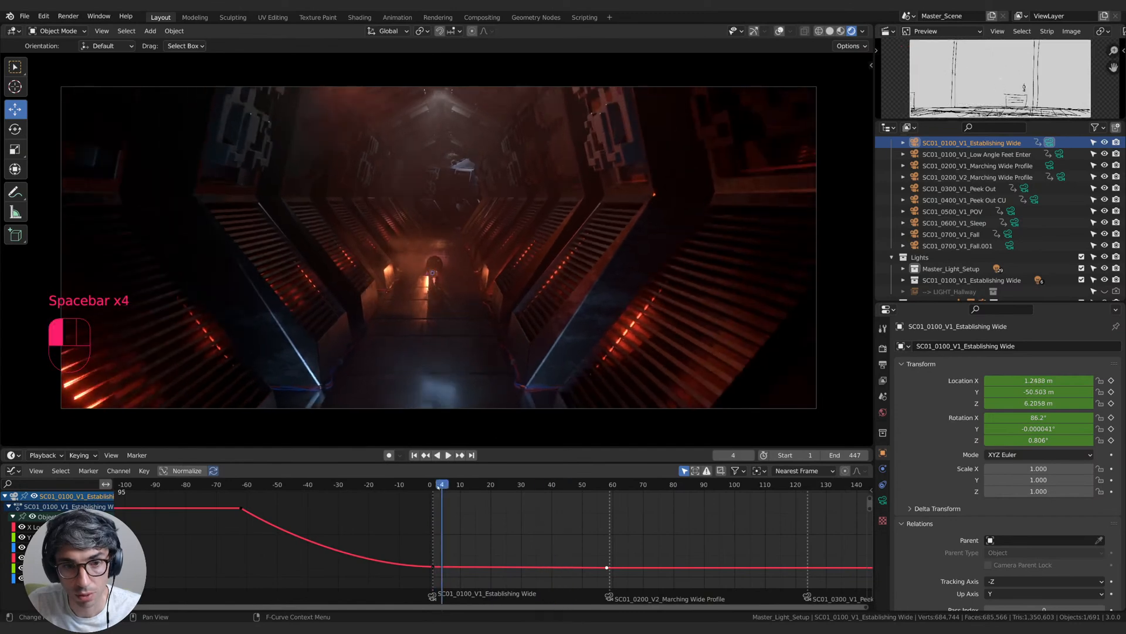
{"action": "key", "text": "space"}
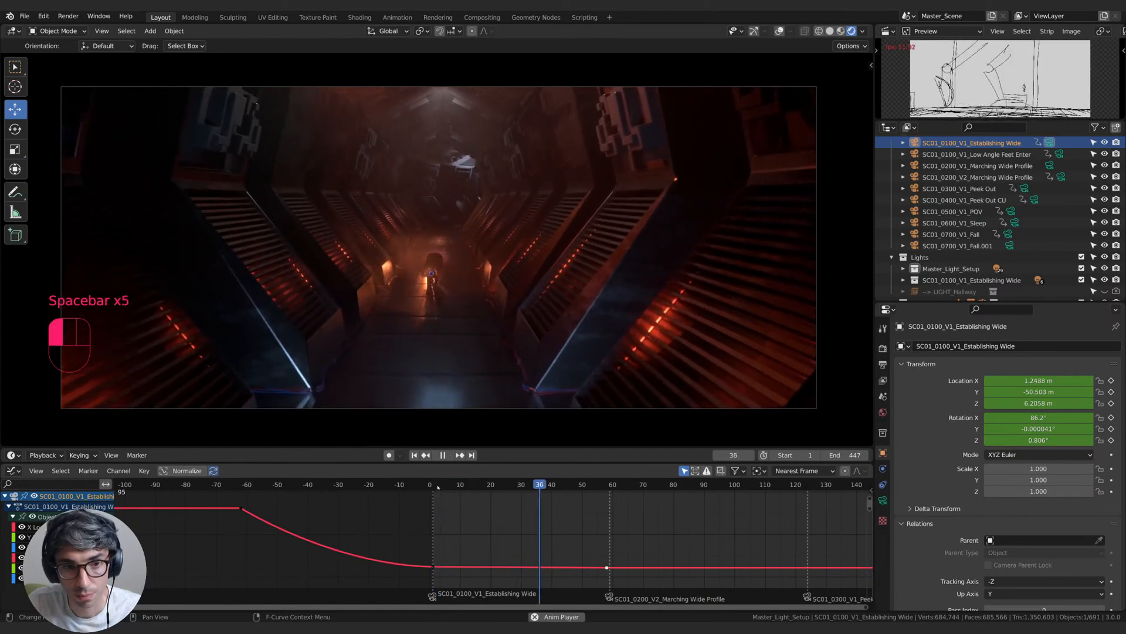
{"action": "key", "text": "space"}
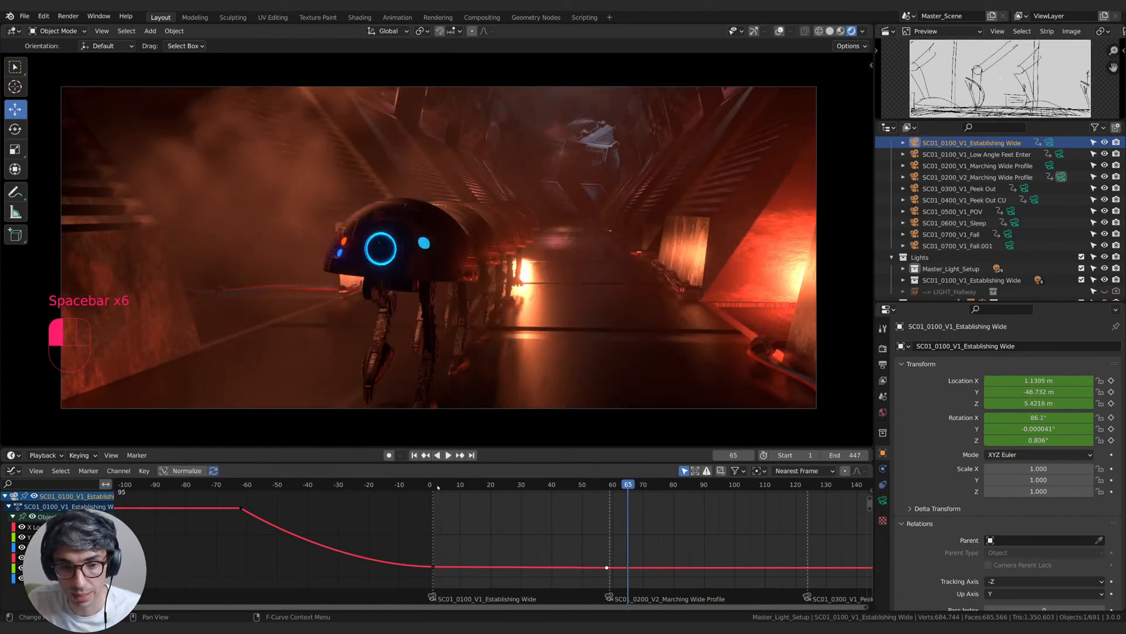
{"action": "left_click", "coordinate": [437, 487]}
{"action": "key", "text": "space"}
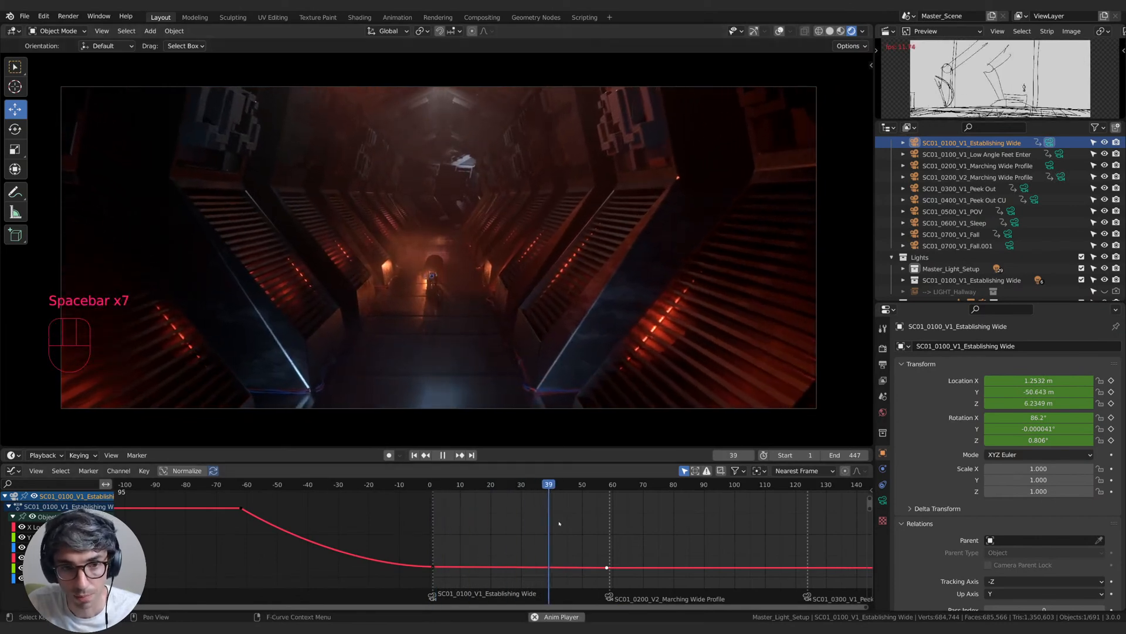
{"action": "key", "text": "space"}
{"action": "left_click", "coordinate": [450, 486]}
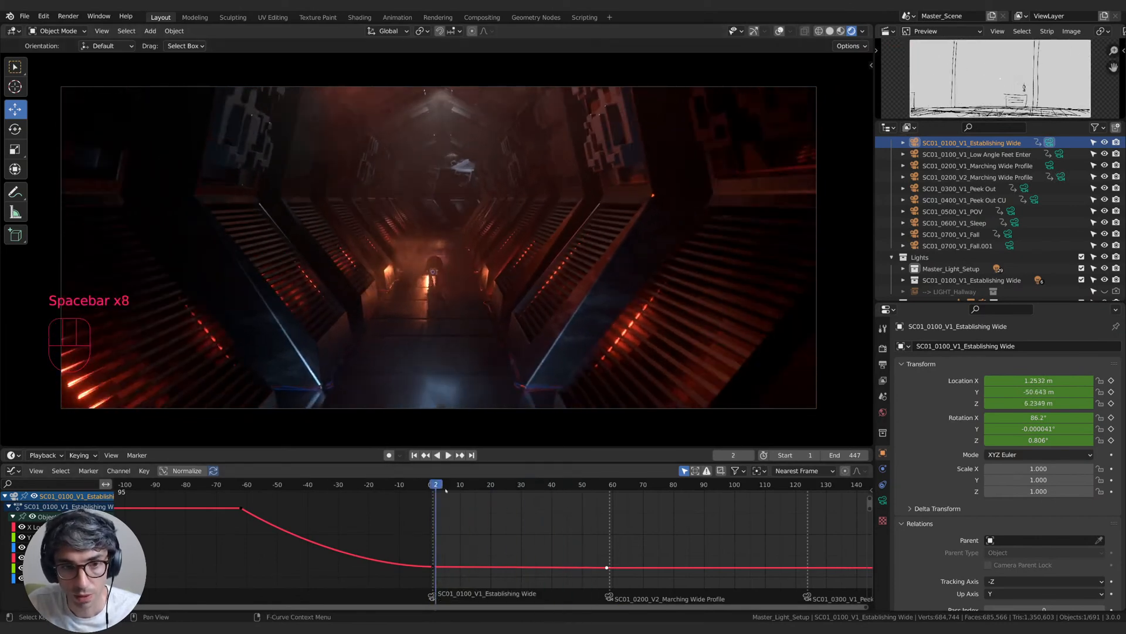
{"action": "key", "text": "space"}
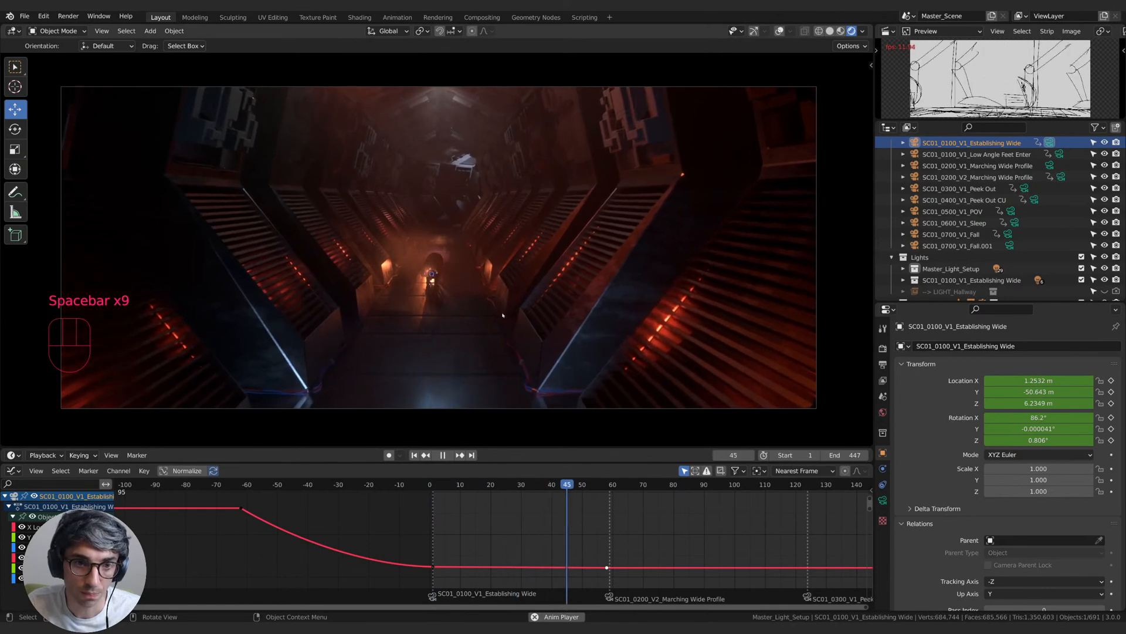
{"action": "key", "text": "space"}
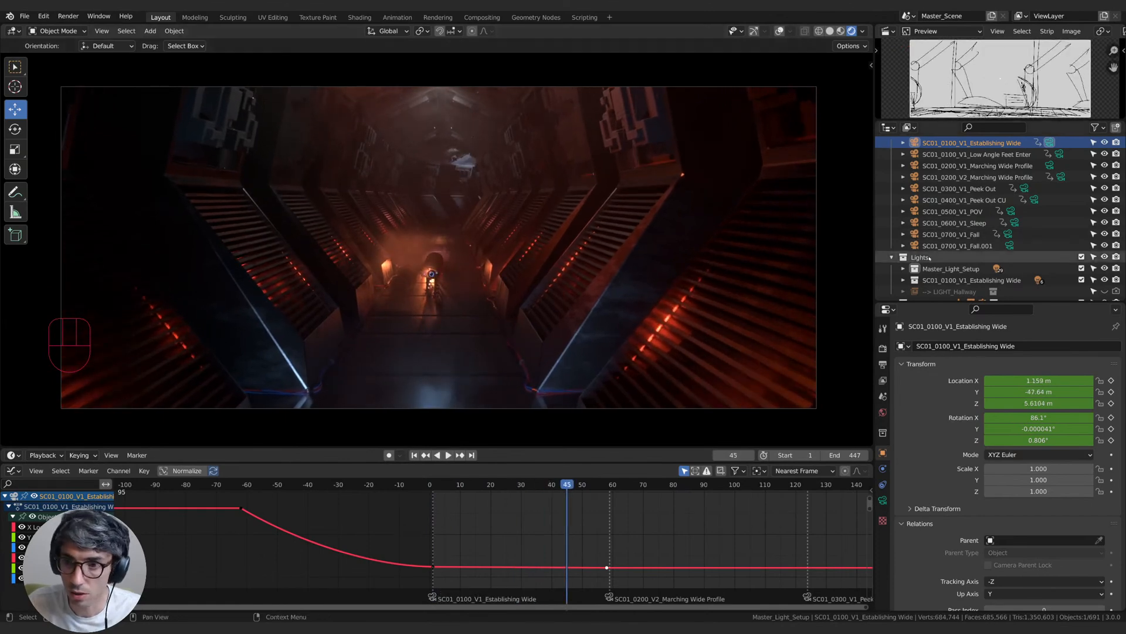
- Expand the Master_Light_Setup collection and toggle its first area lights' visibility one at a time to compare their effect on the shot
{"action": "scroll", "coordinate": [927, 258], "scroll_direction": "down", "scroll_amount": 2}
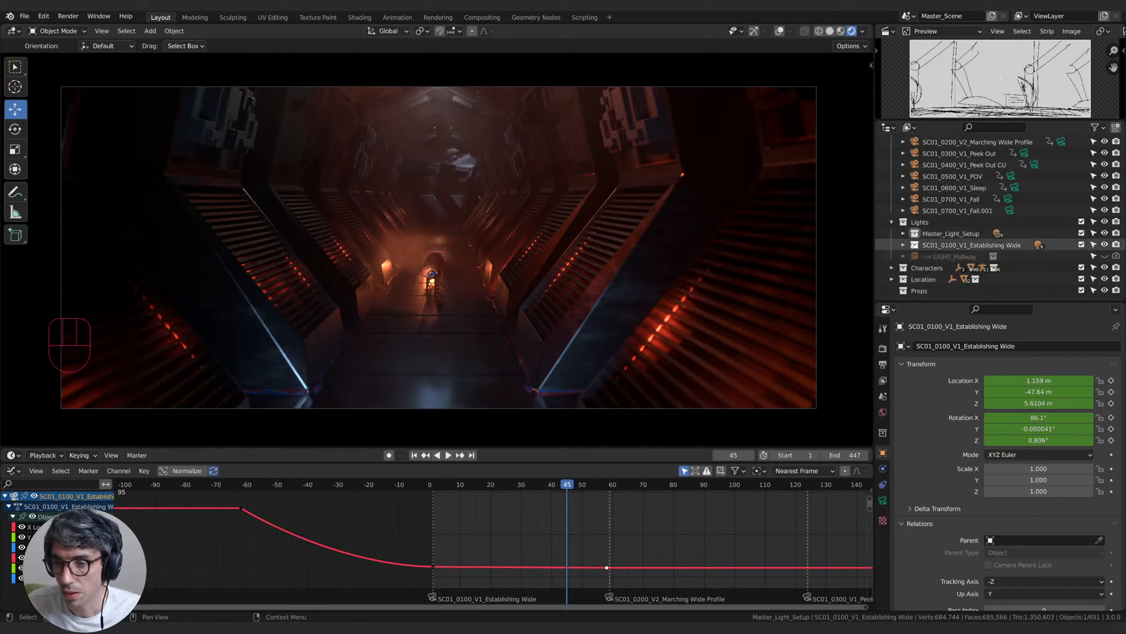
{"action": "left_click", "coordinate": [903, 234]}
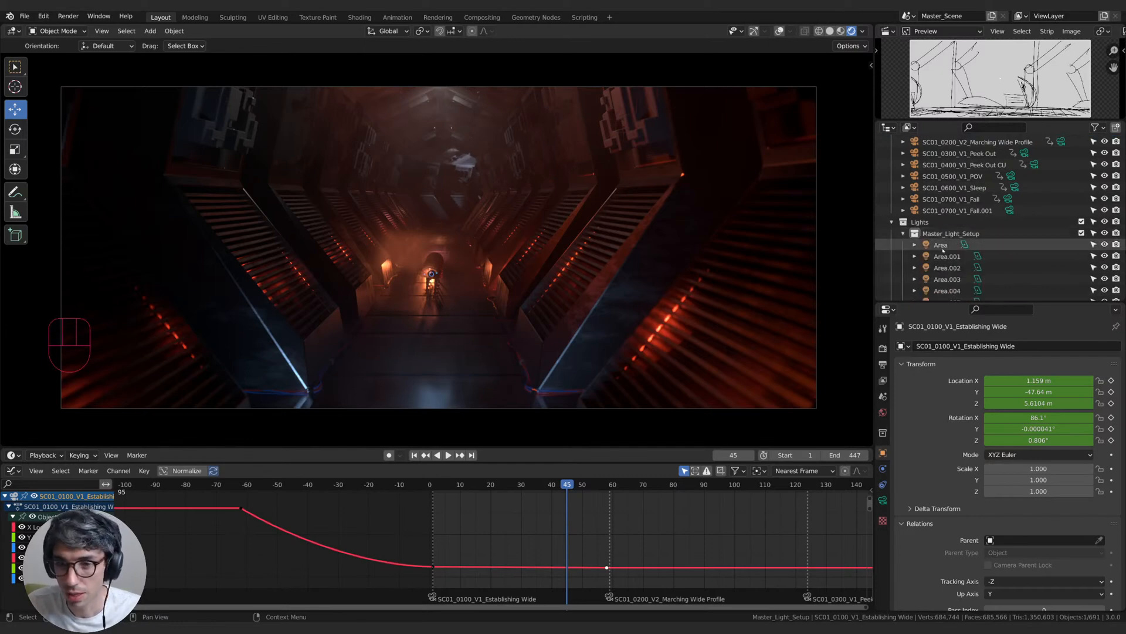
{"action": "scroll", "coordinate": [944, 250], "scroll_direction": "down", "scroll_amount": 3}
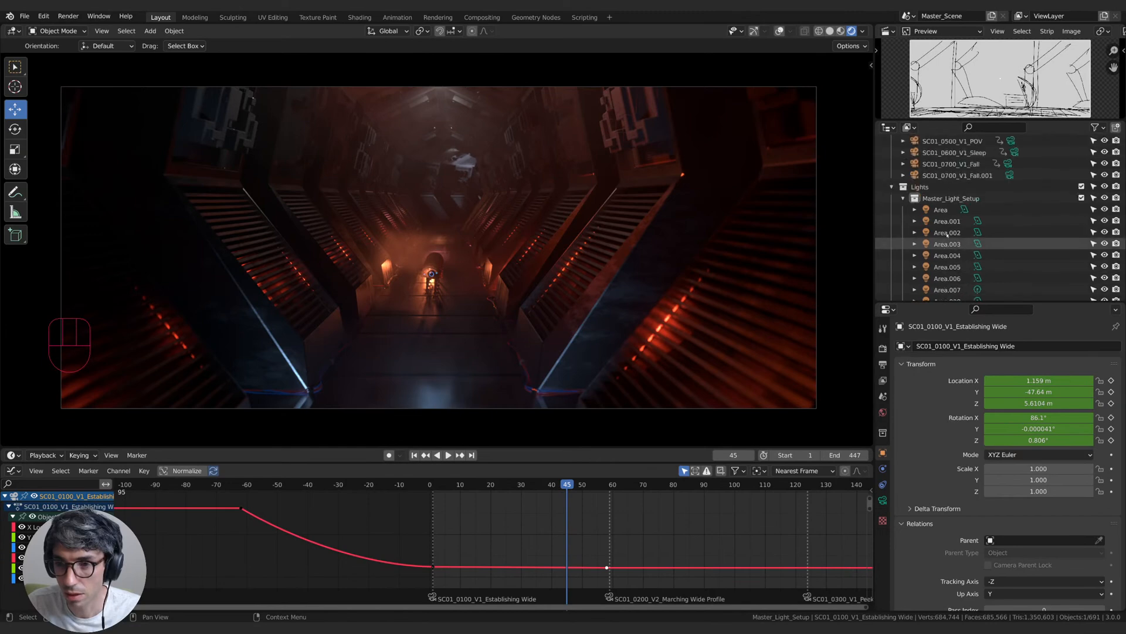
{"action": "left_click", "coordinate": [941, 210]}
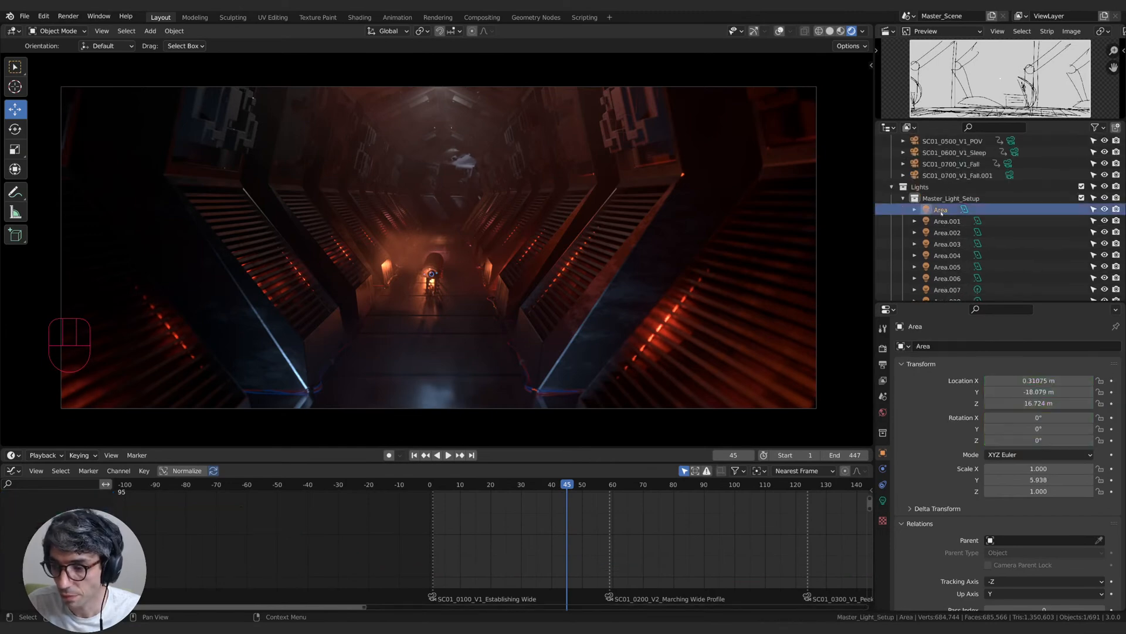
{"action": "left_click", "coordinate": [1104, 209]}
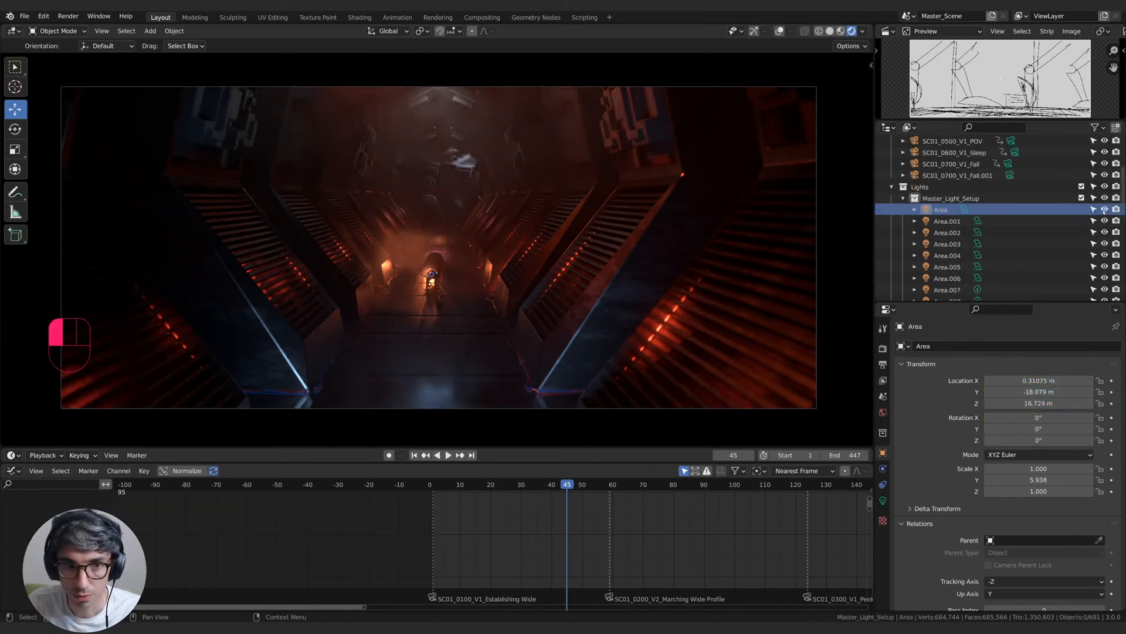
{"action": "left_click", "coordinate": [1104, 209]}
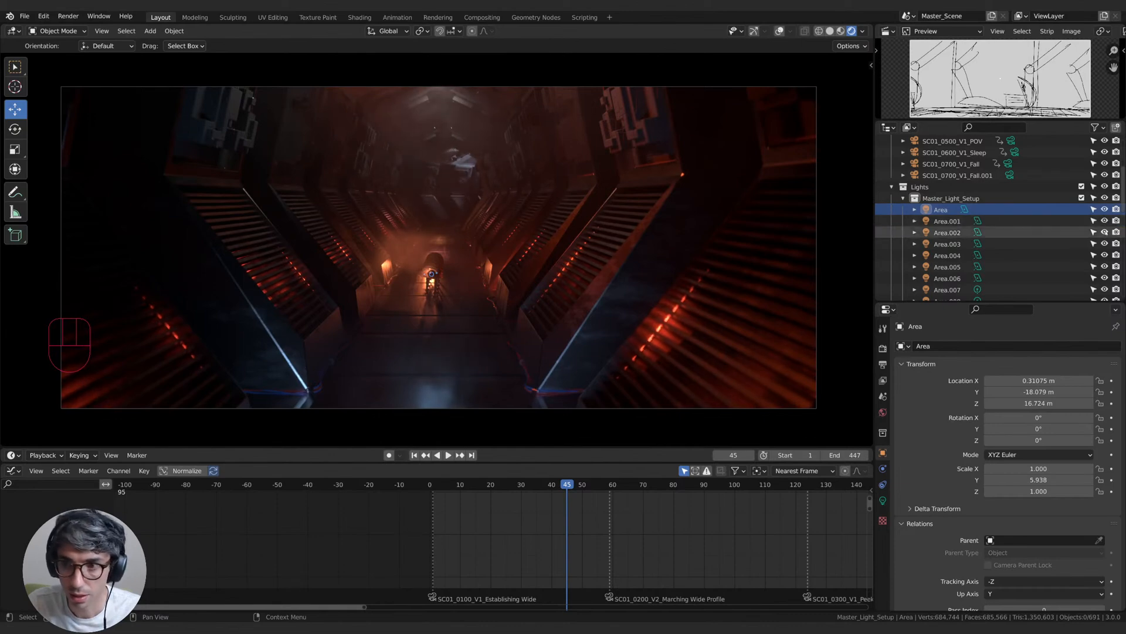
{"action": "left_click", "coordinate": [1105, 244]}
{"action": "left_click", "coordinate": [1105, 244]}
{"action": "left_click", "coordinate": [1104, 244]}
{"action": "left_click", "coordinate": [1105, 244]}
{"action": "left_click", "coordinate": [1105, 255]}
{"action": "left_click", "coordinate": [1104, 255]}
{"action": "left_click", "coordinate": [1105, 267]}
{"action": "left_click", "coordinate": [1105, 267]}
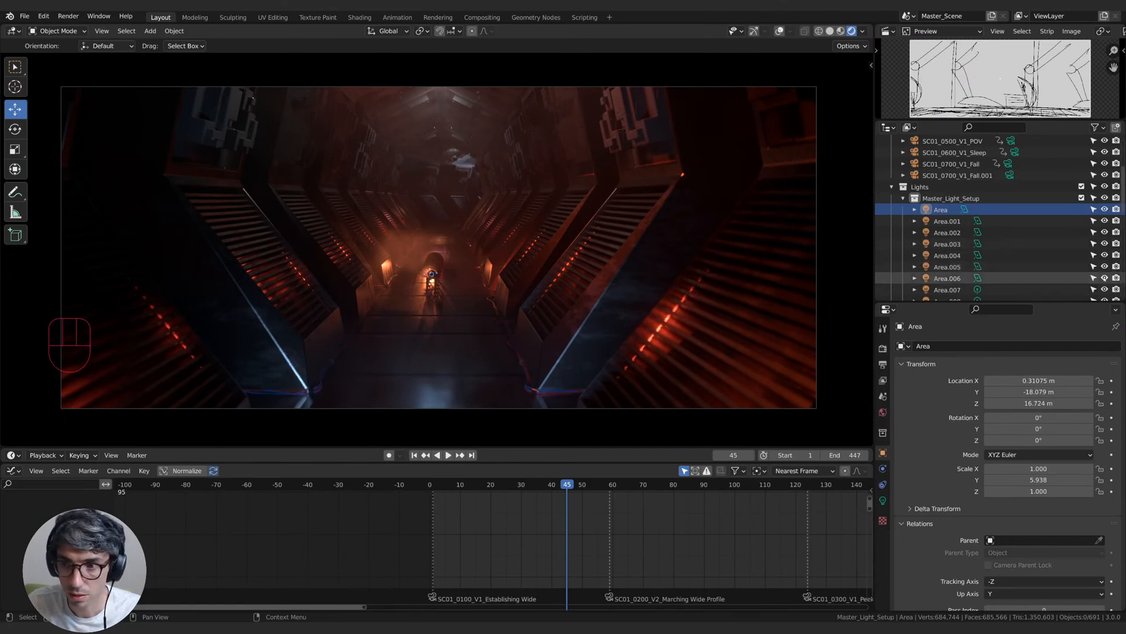
- Toggle the visibility of Area.007 repeatedly to examine which part of the hallway it lights
{"action": "scroll", "coordinate": [1104, 267], "scroll_direction": "down", "scroll_amount": 2}
{"action": "left_click", "coordinate": [1105, 266]}
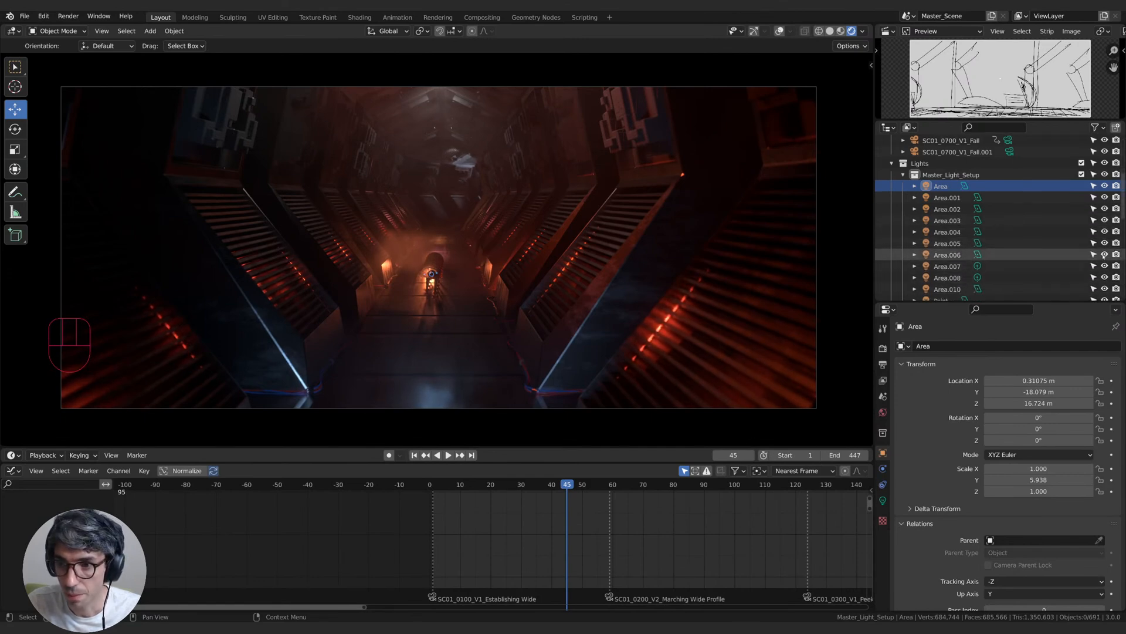
{"action": "left_click", "coordinate": [1105, 266]}
{"action": "left_click", "coordinate": [1105, 266]}
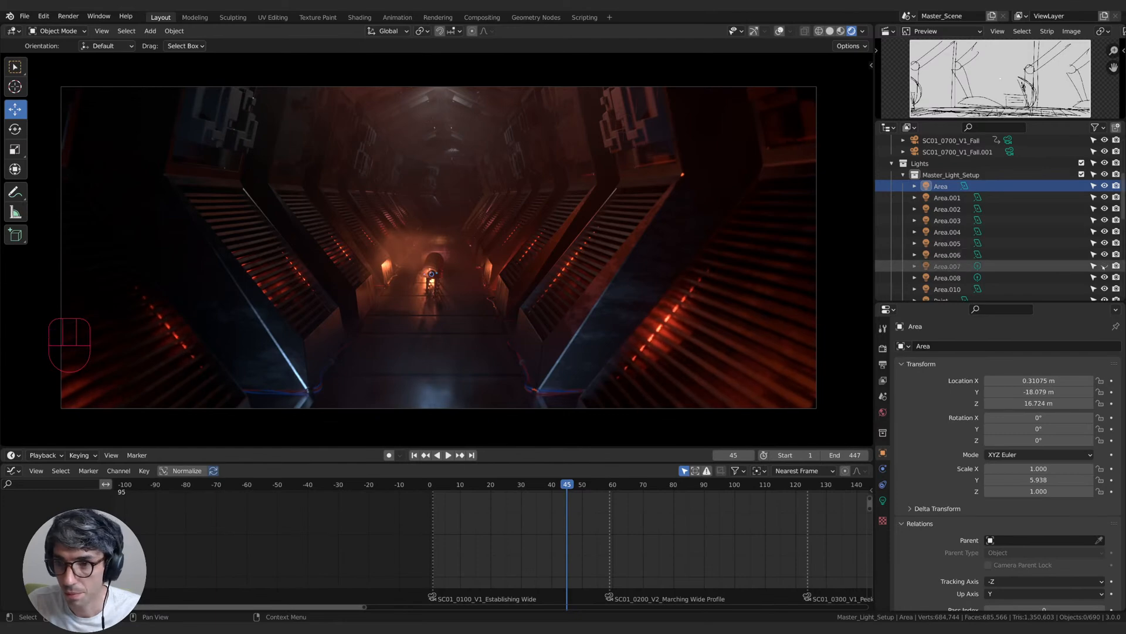
{"action": "left_click", "coordinate": [1105, 266]}
{"action": "left_click", "coordinate": [1105, 266]}
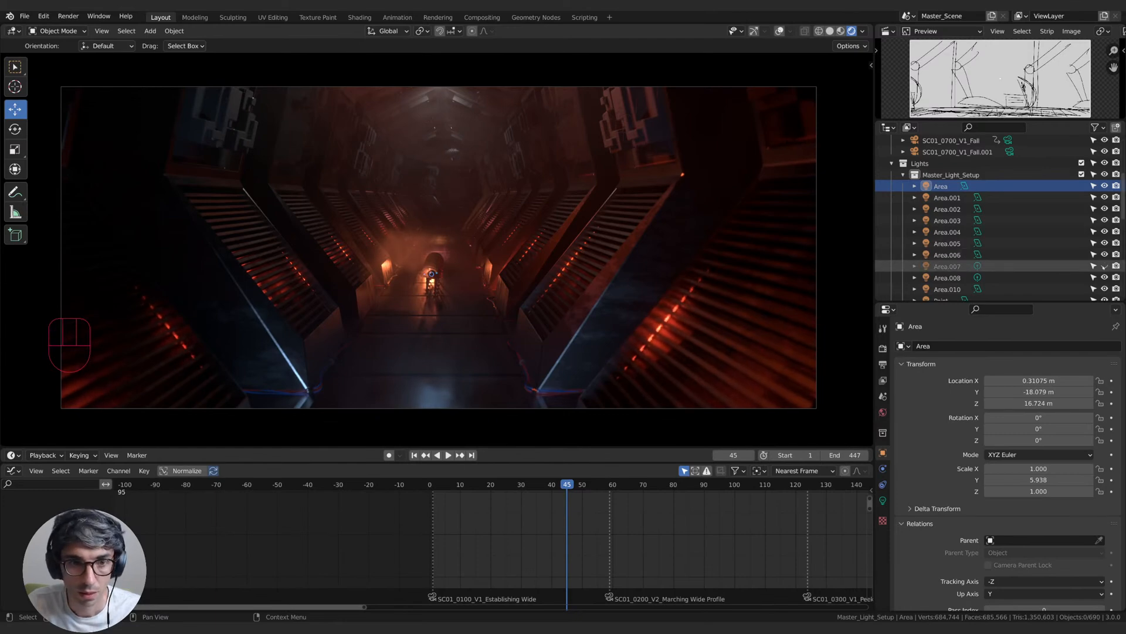
{"action": "left_click", "coordinate": [1105, 265]}
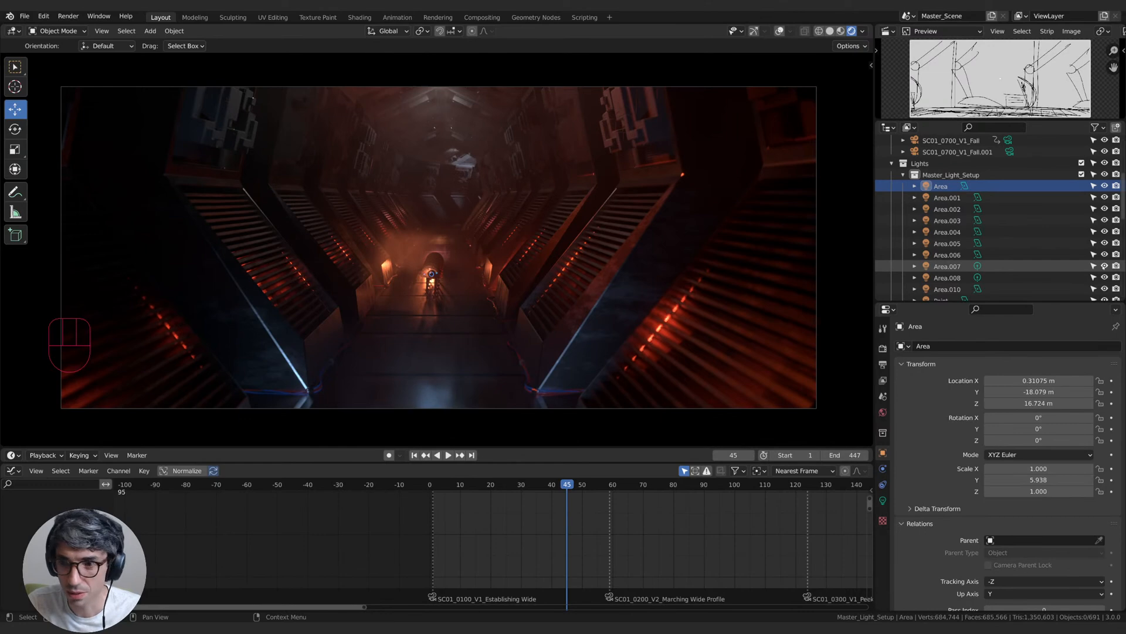
- Change the colour of the Area.007 point light to a saturated orange-red, about hue 0.008 and saturation 0.935
{"action": "left_click", "coordinate": [1038, 267]}
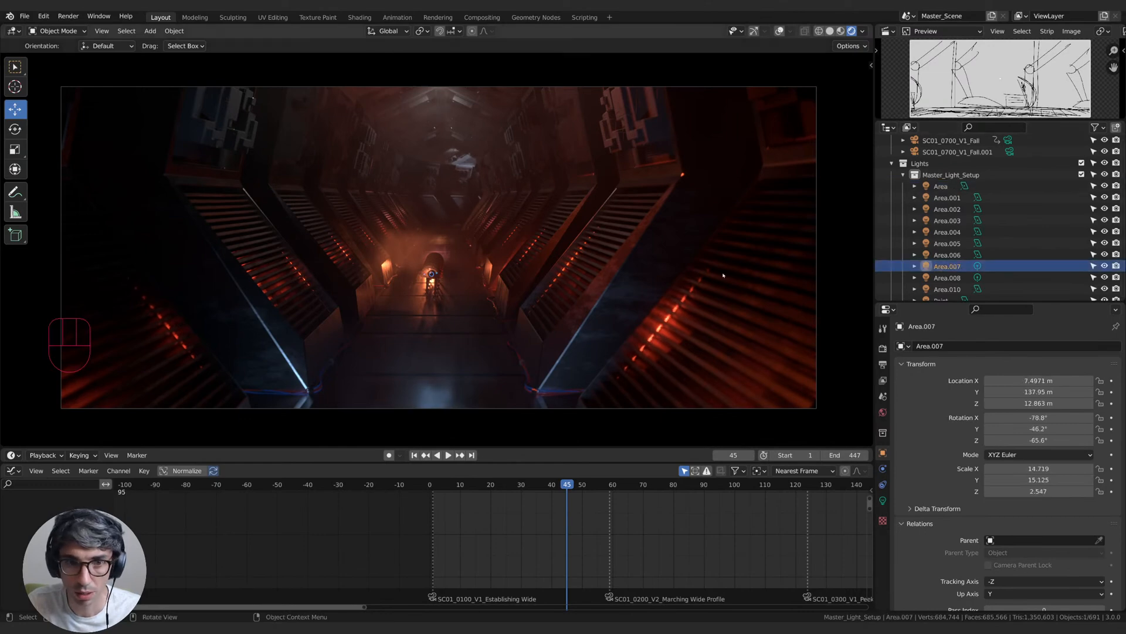
{"action": "left_click", "coordinate": [883, 500]}
{"action": "left_click", "coordinate": [1044, 409]}
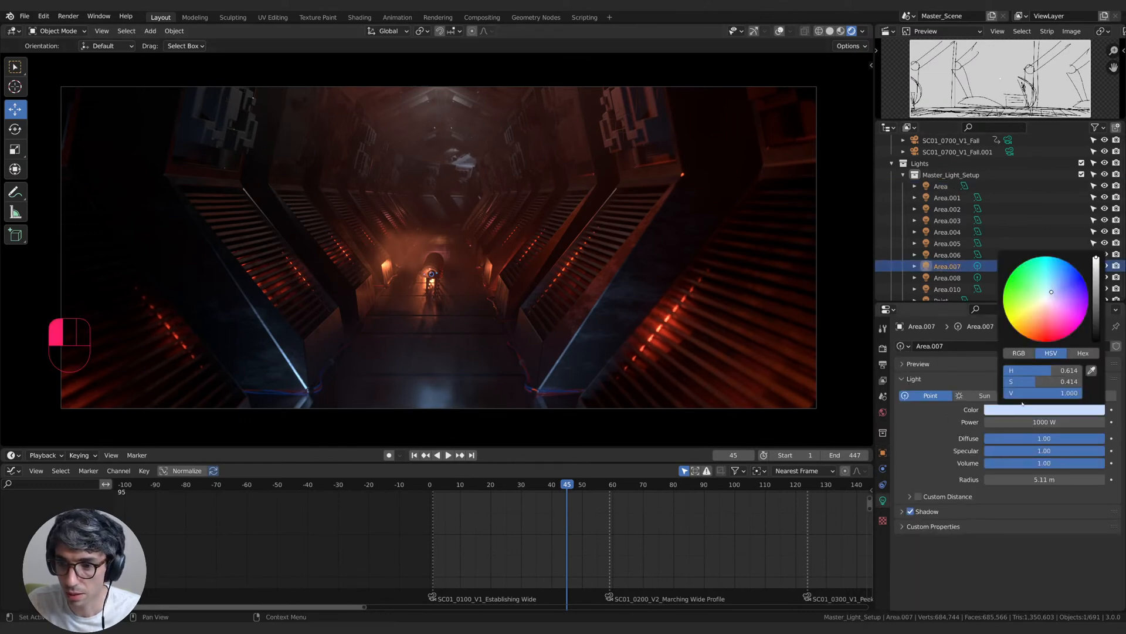
{"action": "left_click_drag", "start_coordinate": [1051, 291], "coordinate": [1062, 285]}
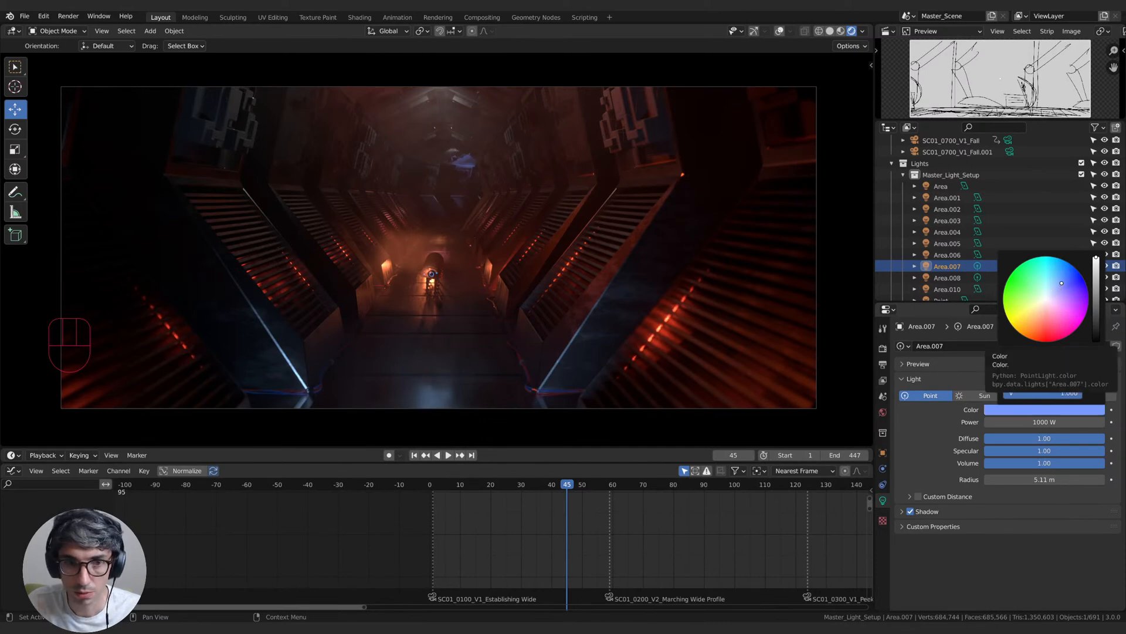
{"action": "left_click", "coordinate": [1039, 324]}
{"action": "left_click_drag", "start_coordinate": [1033, 327], "coordinate": [1041, 329]}
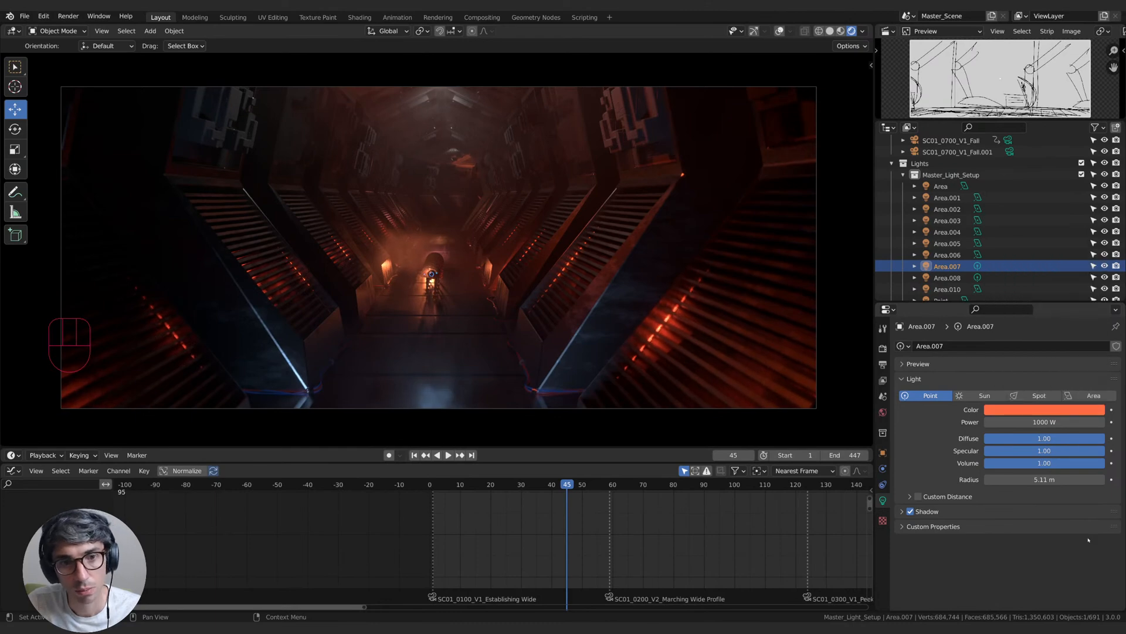
{"action": "left_click", "coordinate": [1052, 413]}
{"action": "left_click_drag", "start_coordinate": [1039, 329], "coordinate": [1045, 328]}
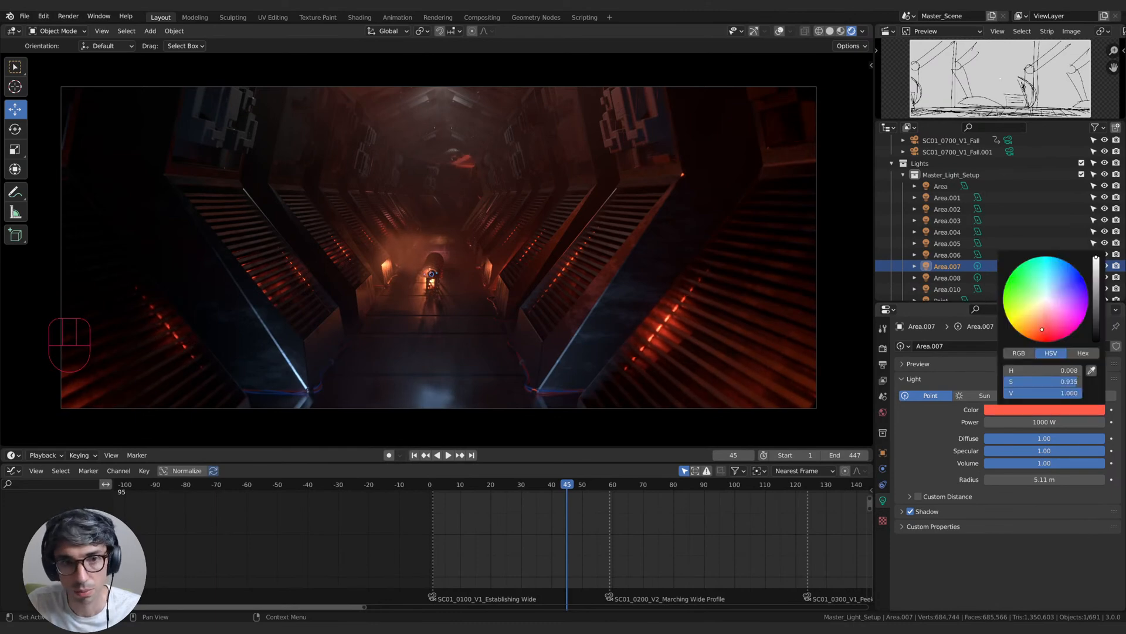
- Set the power of the Area.007 light to 500 W
{"action": "left_click_drag", "start_coordinate": [1045, 422], "coordinate": [1041, 419]}
{"action": "left_click", "coordinate": [1040, 419]}
{"action": "type", "text": "500"}
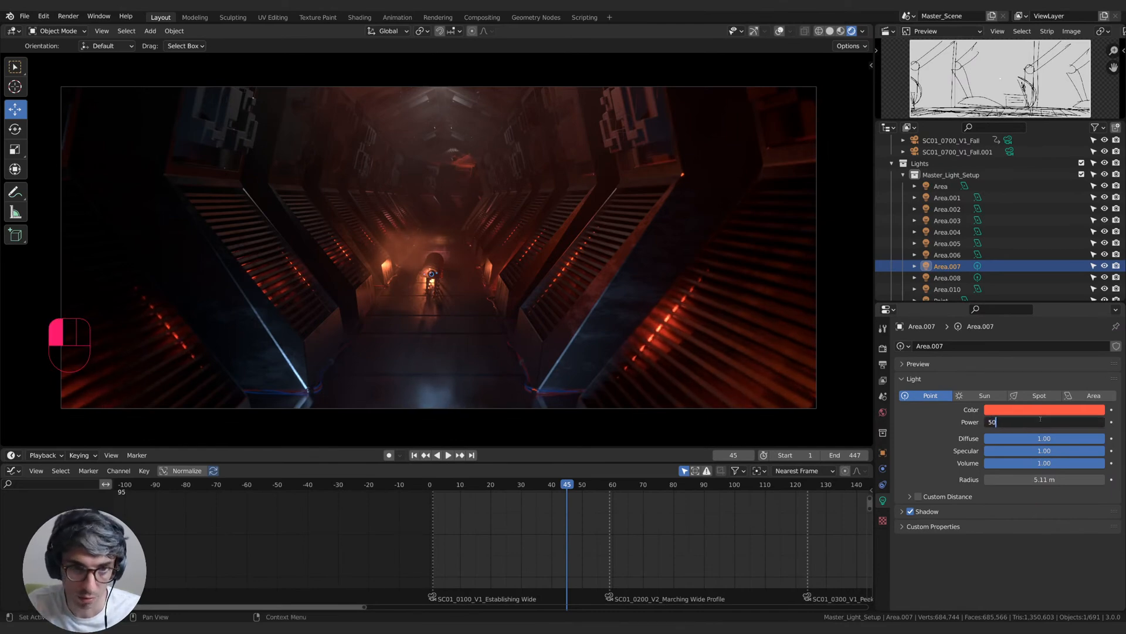
{"action": "key", "text": "Return"}
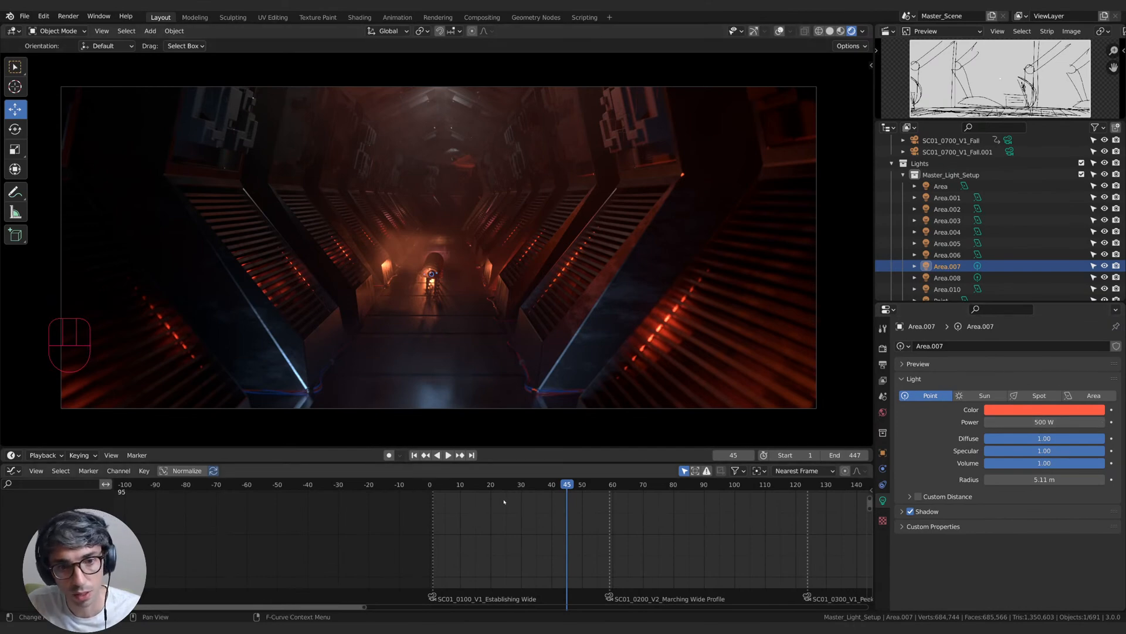
- Play the establishing wide shot repeatedly from its first frames to check the recoloured Area.007 light
{"action": "left_click", "coordinate": [444, 487]}
{"action": "key", "text": "space"}
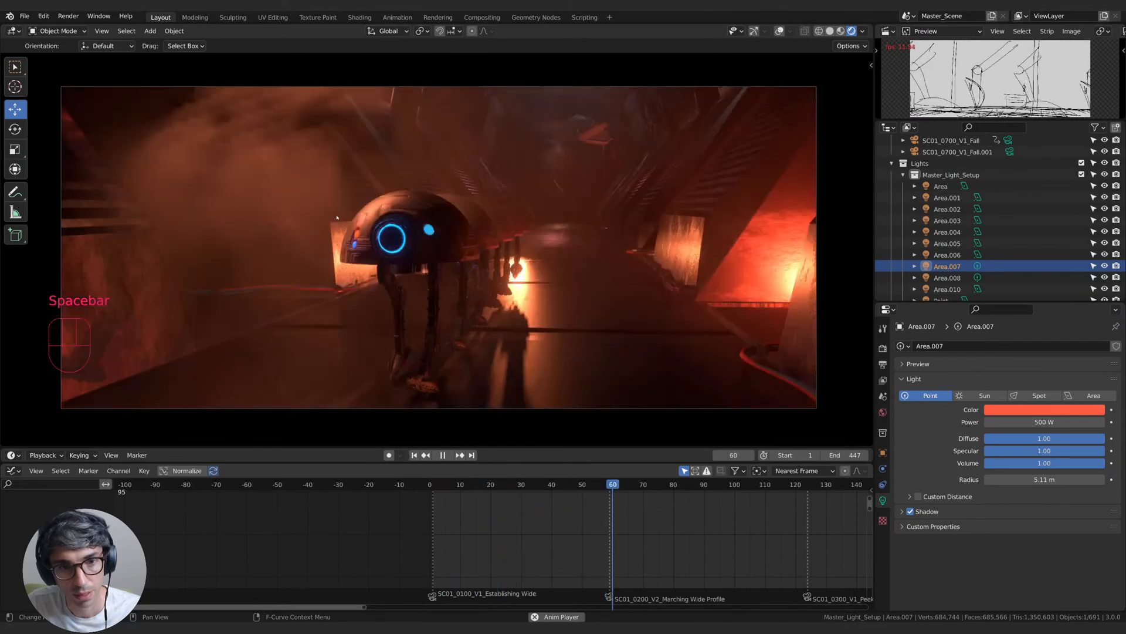
{"action": "key", "text": "space"}
{"action": "left_click", "coordinate": [429, 491]}
{"action": "key", "text": "space"}
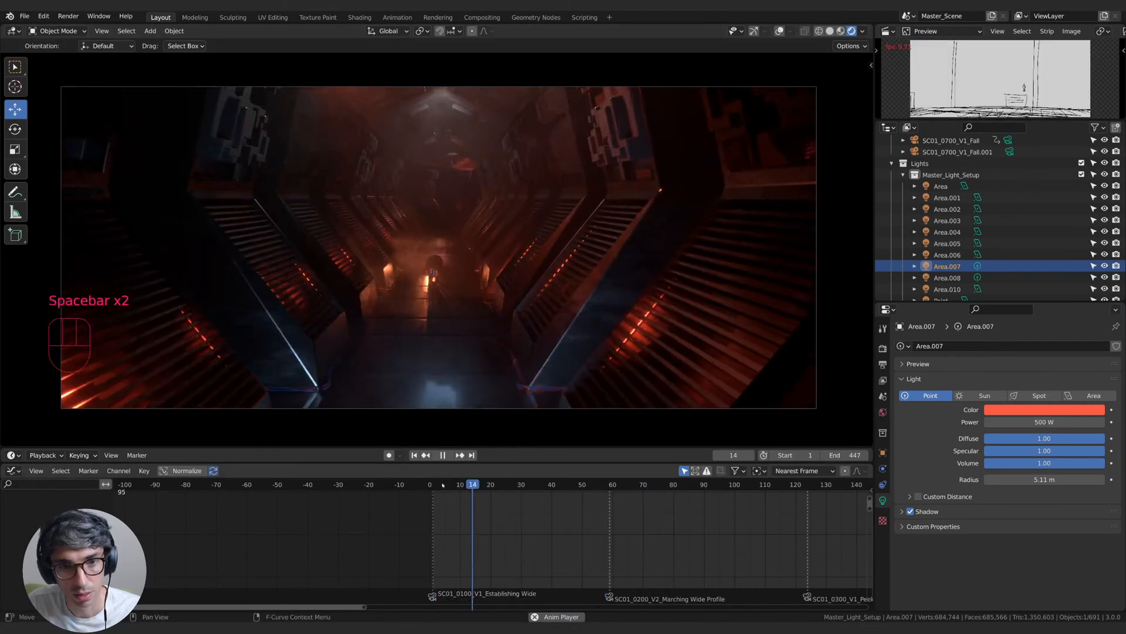
{"action": "key", "text": "space"}
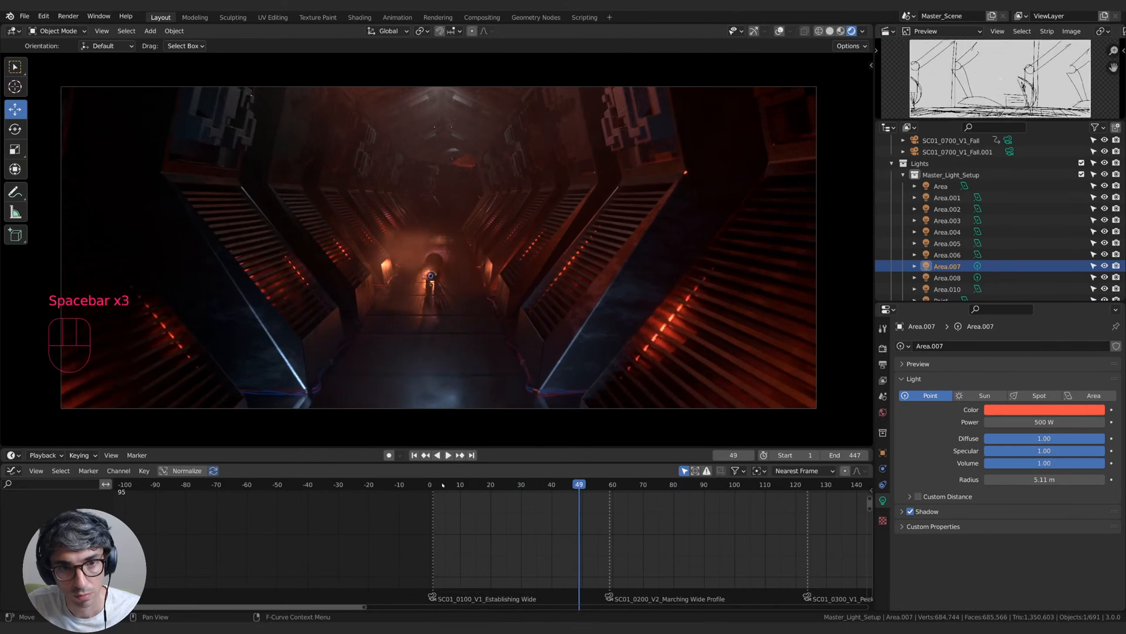
{"action": "key", "text": "space"}
{"action": "key", "text": "space"}
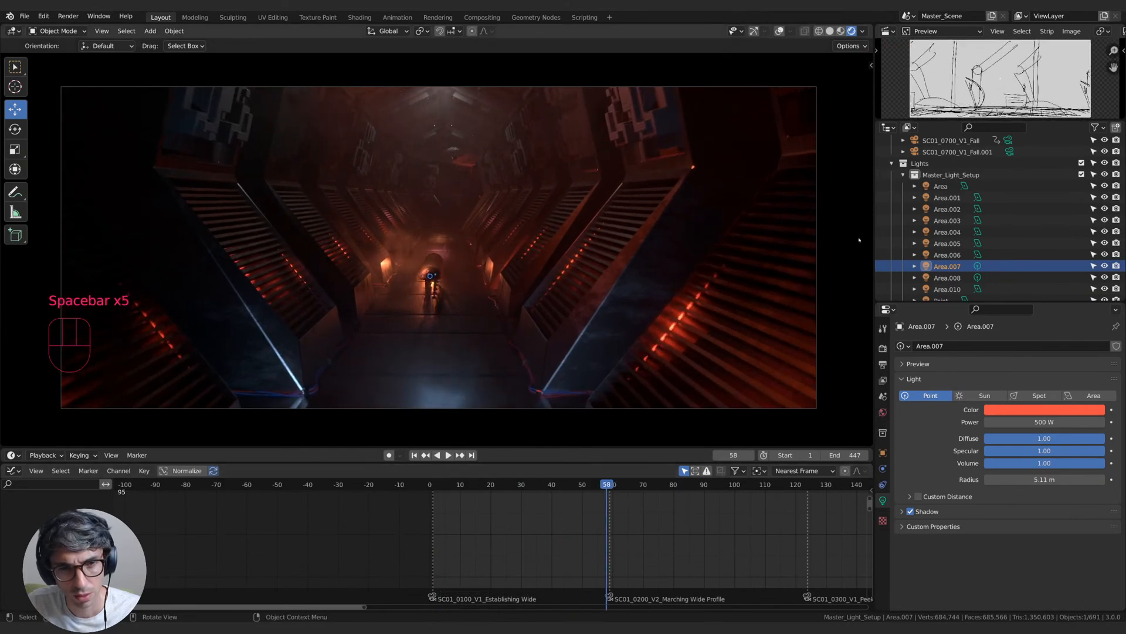
- Set the power of the Area.007 light to 250 W and replay the establishing wide shot
{"action": "left_click", "coordinate": [1051, 422]}
{"action": "type", "text": "250"}
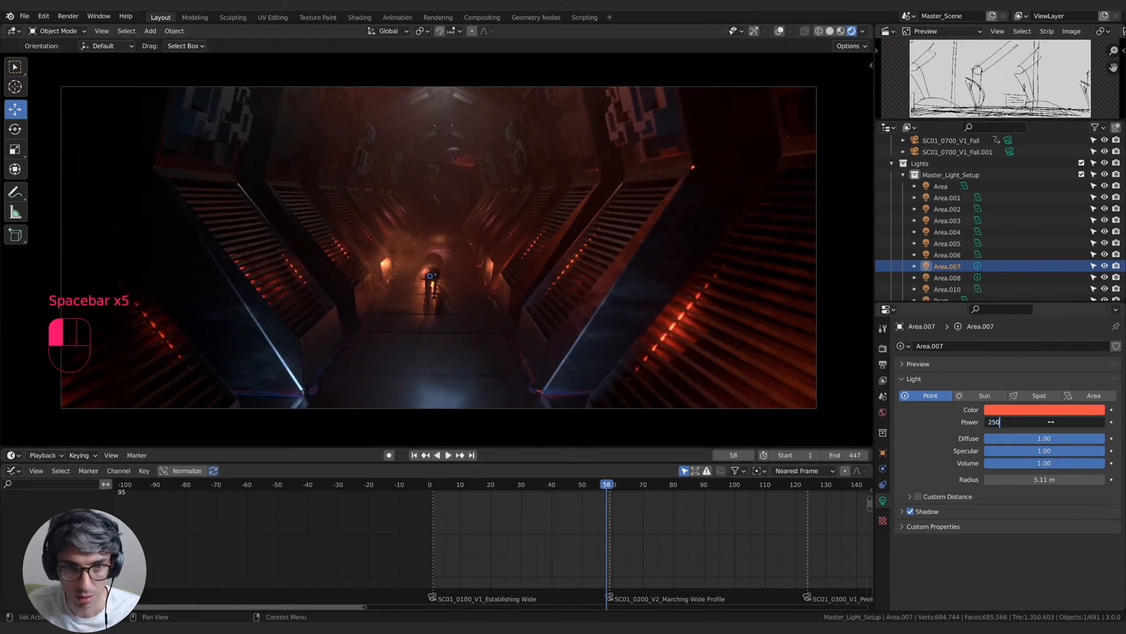
{"action": "key", "text": "Return"}
{"action": "key", "text": "space"}
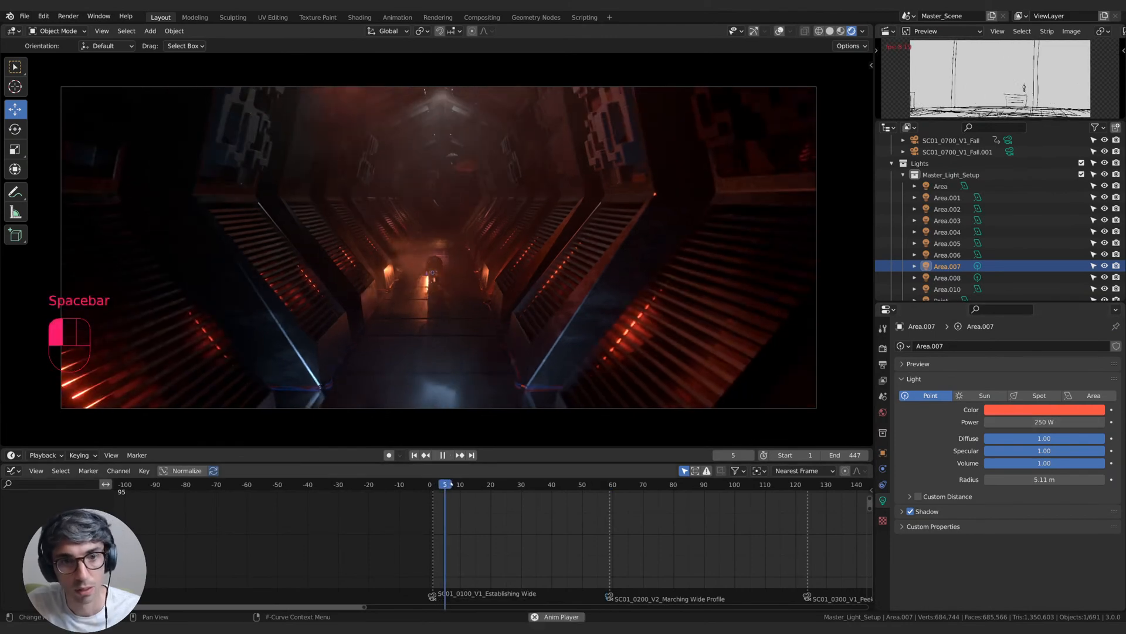
{"action": "key", "text": "space"}
- Move the Area.007 light down and to the right in the camera view and replay the establishing wide shot
{"action": "key", "text": "r"}
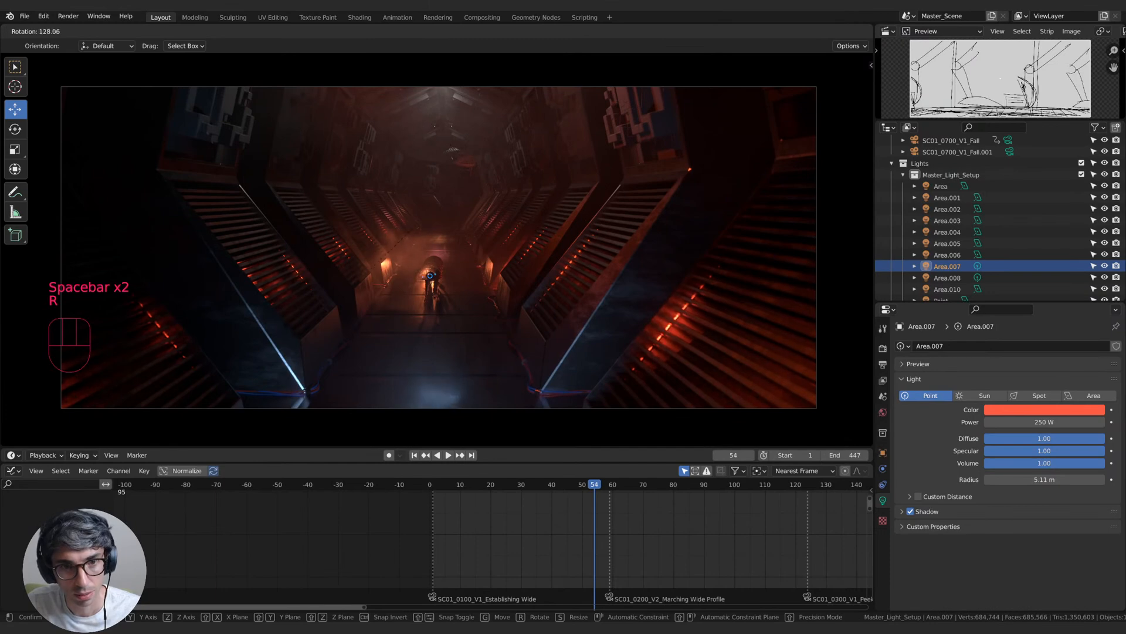
{"action": "key", "text": "g"}
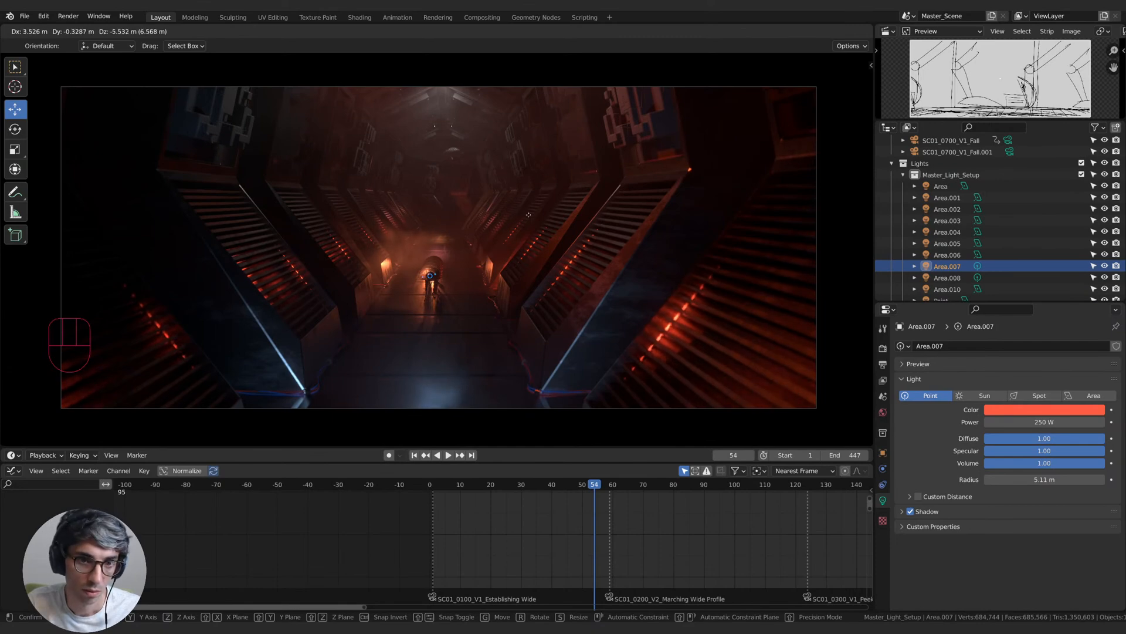
{"action": "left_click", "coordinate": [626, 287]}
{"action": "key", "text": "space"}
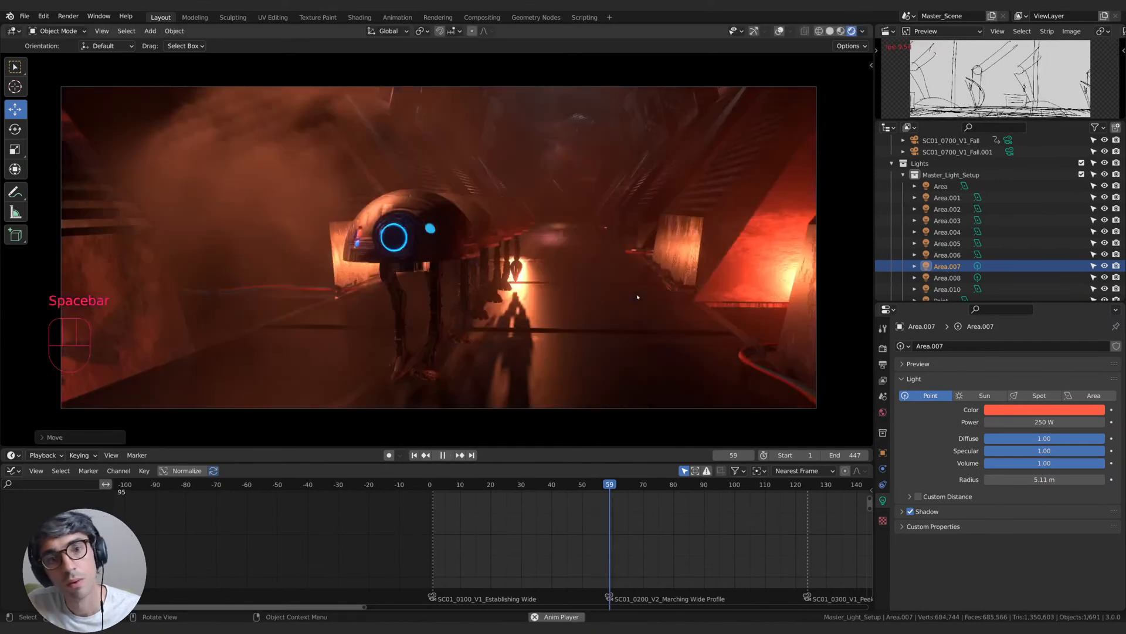
{"action": "key", "text": "space"}
{"action": "key", "text": "space"}
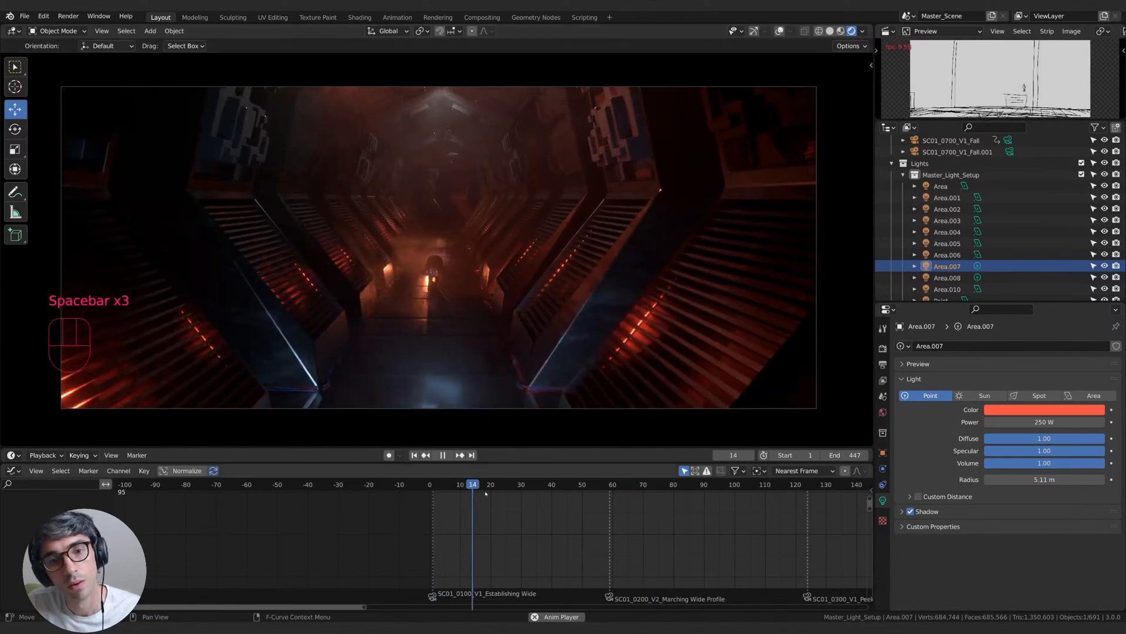
{"action": "key", "text": "space"}
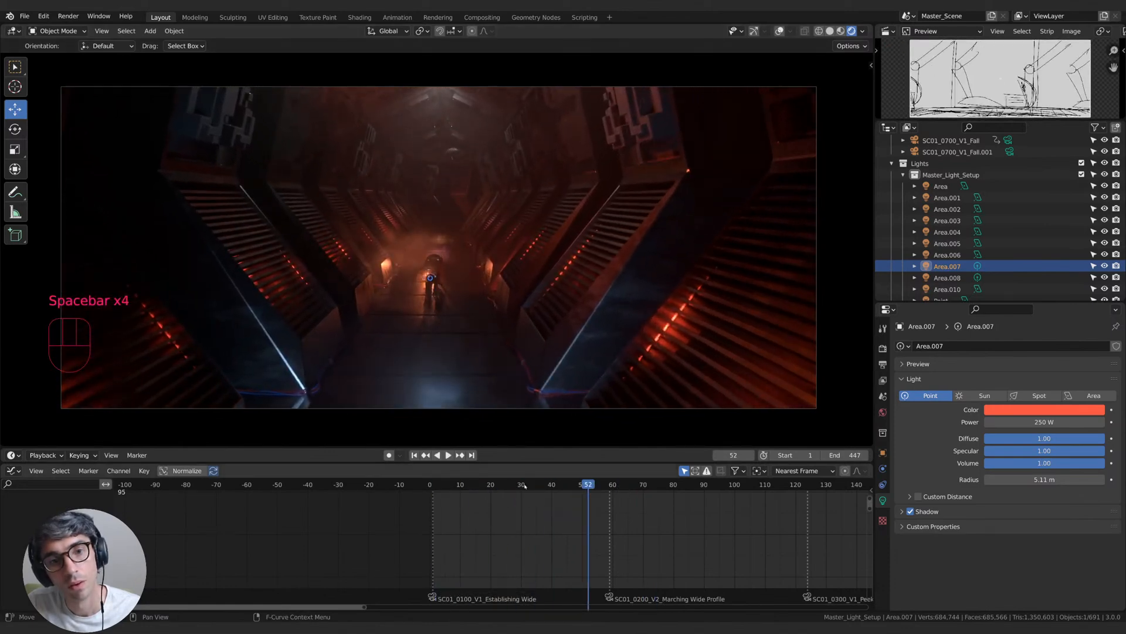
- Set the power of the Area.007 light to 150 W and replay the establishing wide shot from its start
{"action": "left_click", "coordinate": [1066, 421]}
{"action": "type", "text": "150"}
{"action": "key", "text": "Return"}
{"action": "key", "text": "space"}
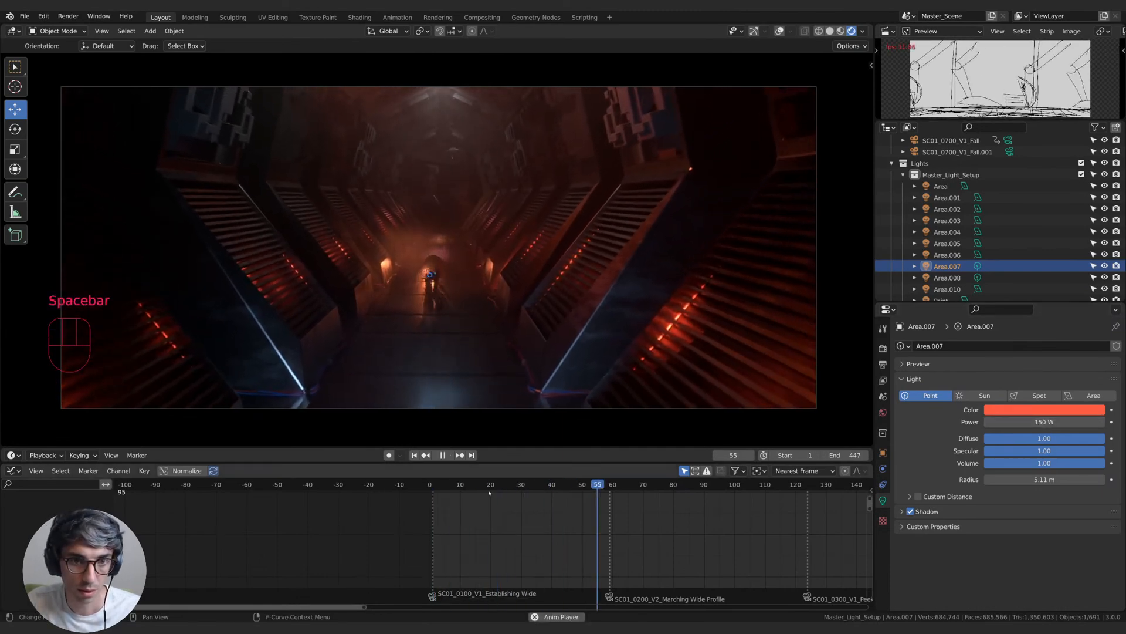
{"action": "left_click", "coordinate": [436, 485]}
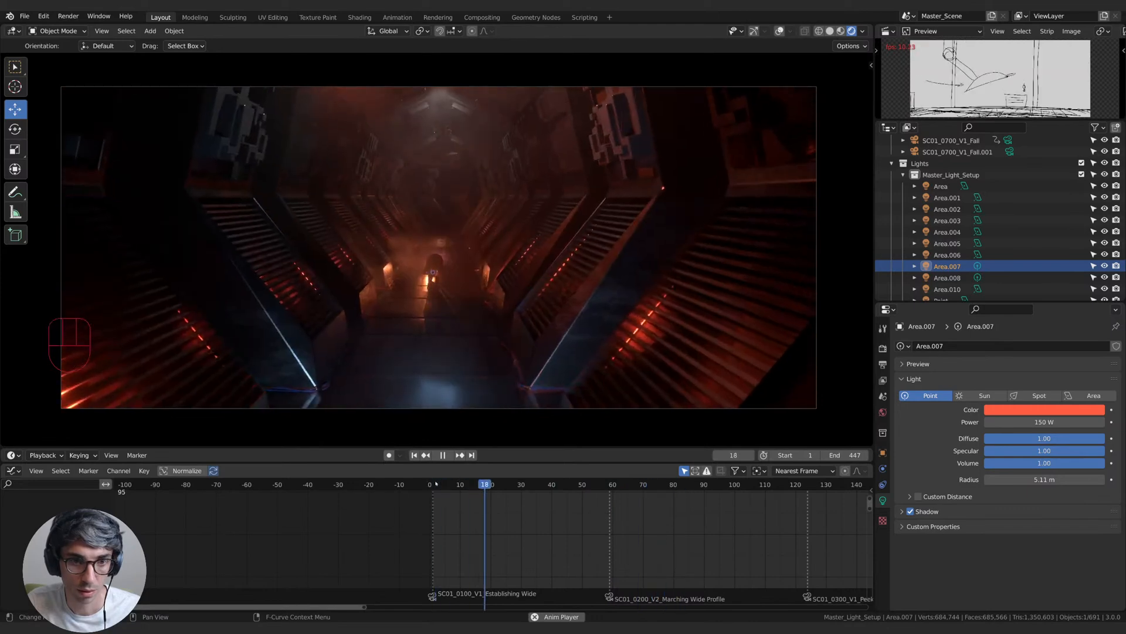
{"action": "key", "text": "space"}
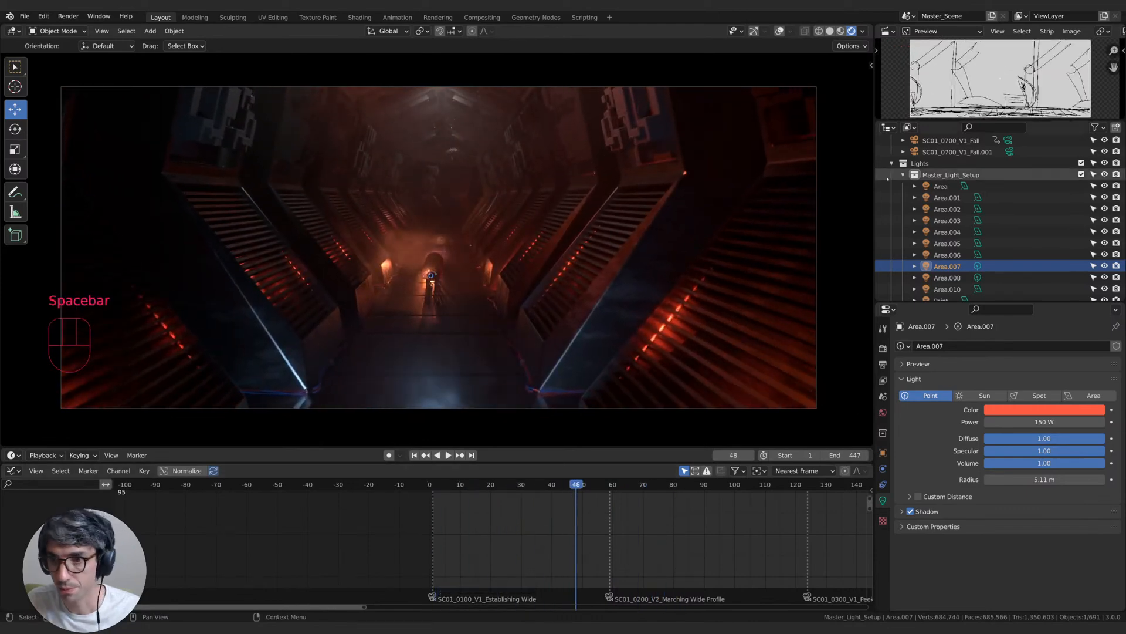
- Collapse Master_Light_Setup and check frame 55 of the establishing wide shot with the SC01_0100_V1_Establishing Wide light collection switched off and on
{"action": "left_click", "coordinate": [903, 175]}
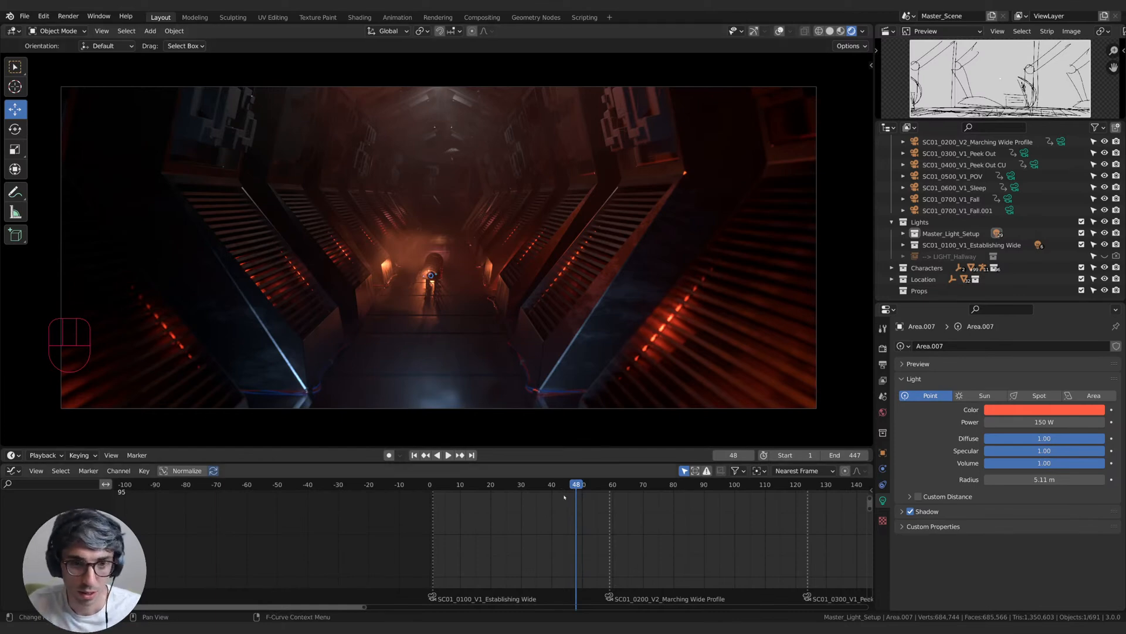
{"action": "left_click_drag", "start_coordinate": [577, 486], "coordinate": [597, 486]}
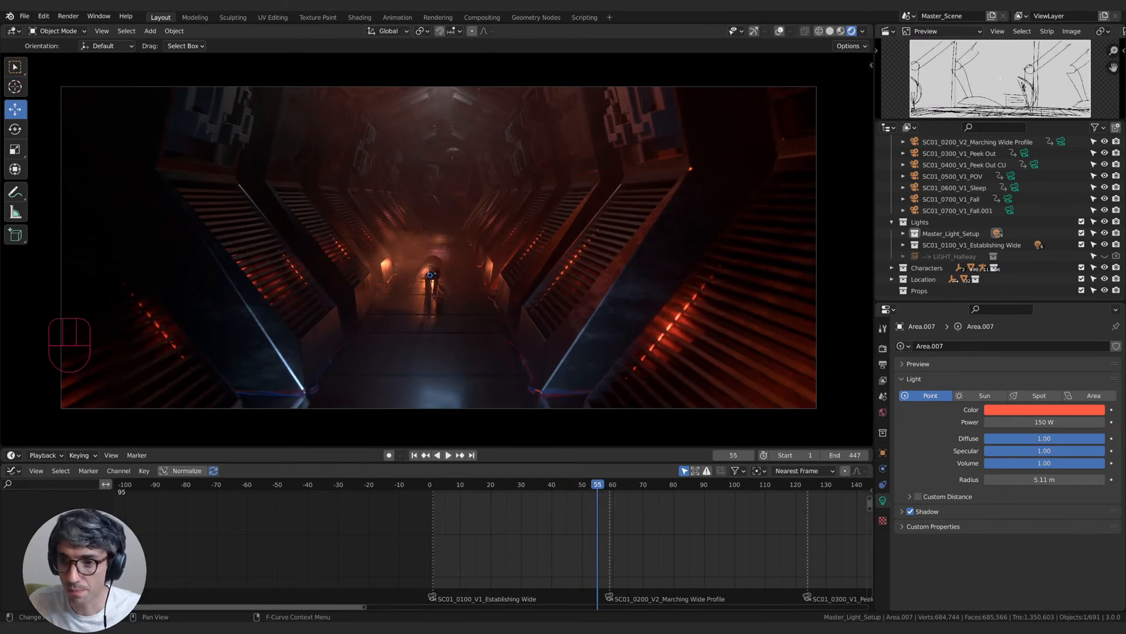
{"action": "left_click", "coordinate": [927, 236]}
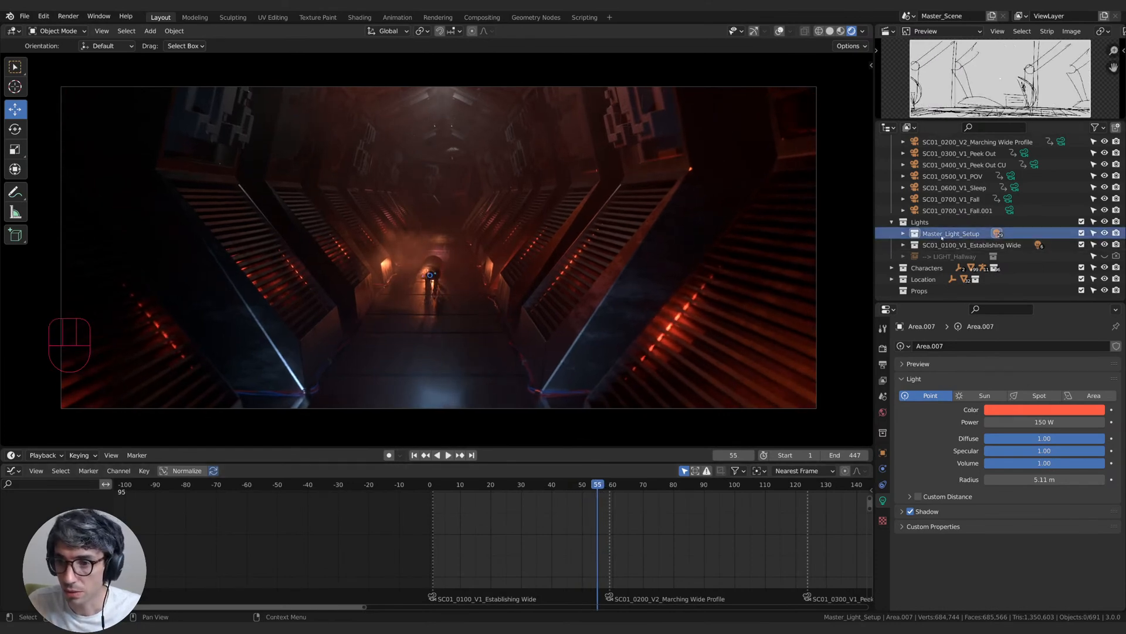
{"action": "left_click", "coordinate": [996, 244]}
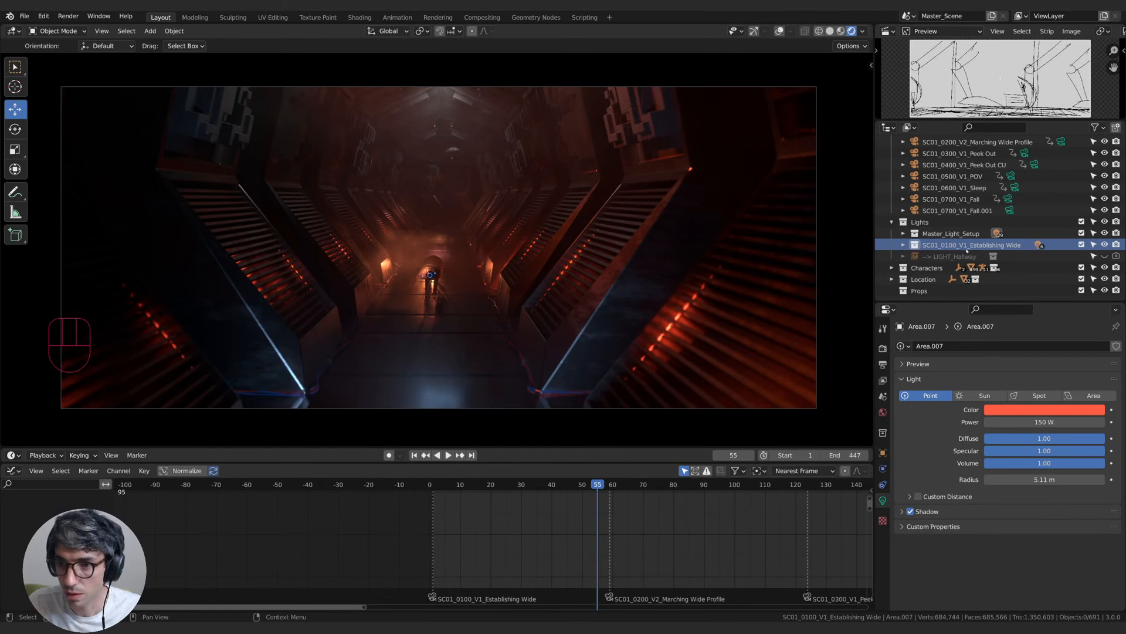
{"action": "left_click", "coordinate": [1081, 244]}
{"action": "left_click", "coordinate": [1082, 245]}
{"action": "left_click", "coordinate": [940, 225]}
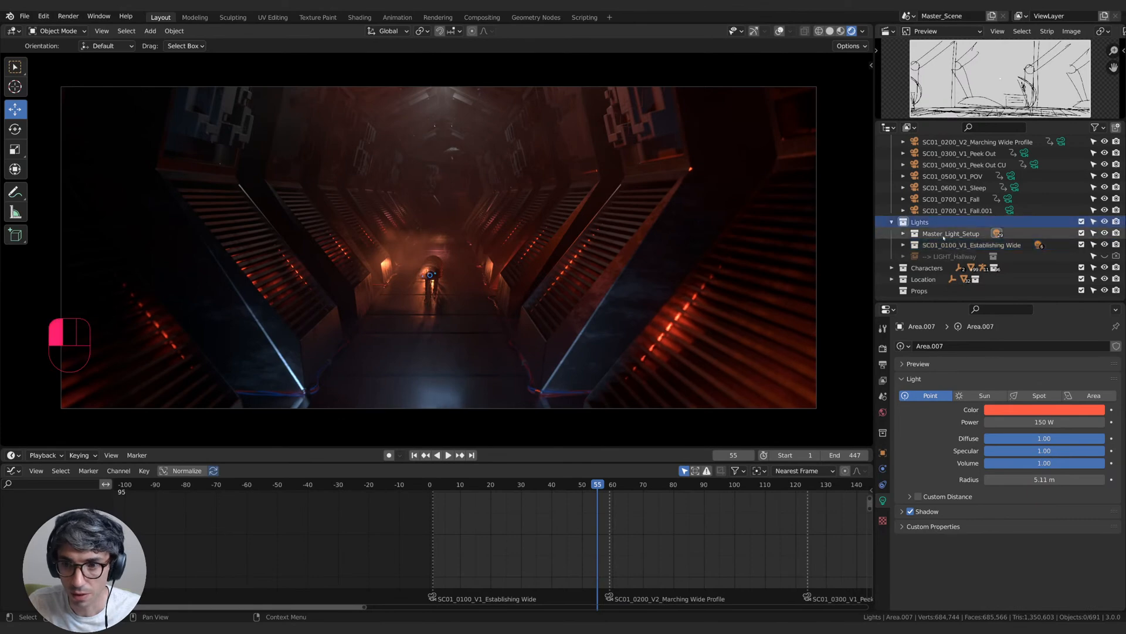
{"action": "left_click", "coordinate": [962, 245]}
- Play and scrub through the SC01_0200_V2_Marching Wide Profile shot, stopping near its start at frame 61
{"action": "key", "text": "space"}
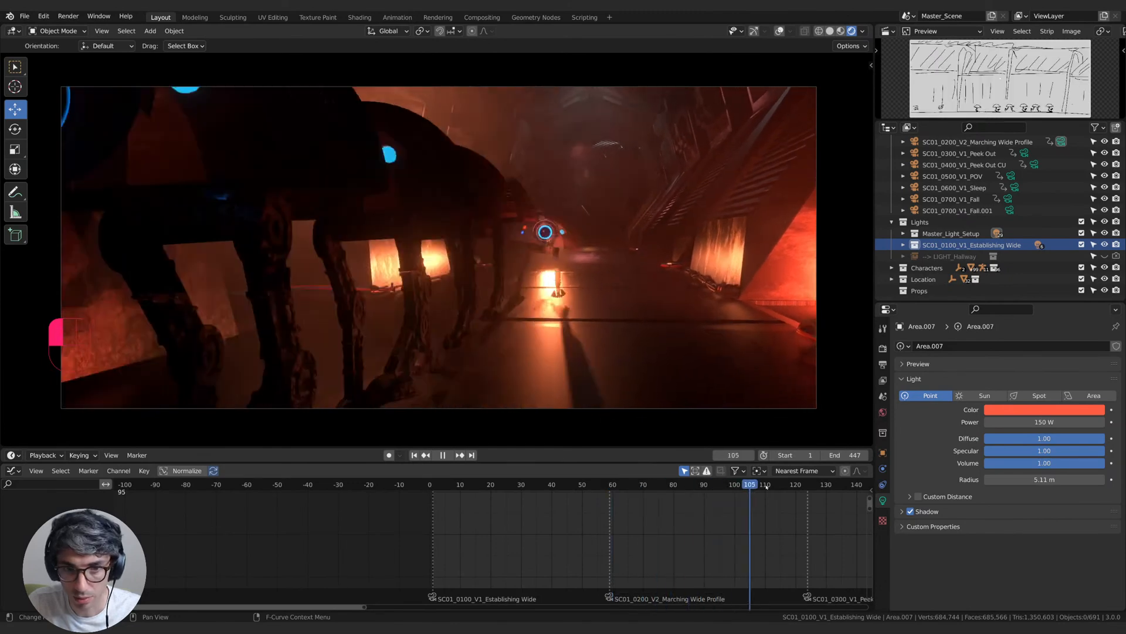
{"action": "left_click_drag", "start_coordinate": [805, 484], "coordinate": [735, 490]}
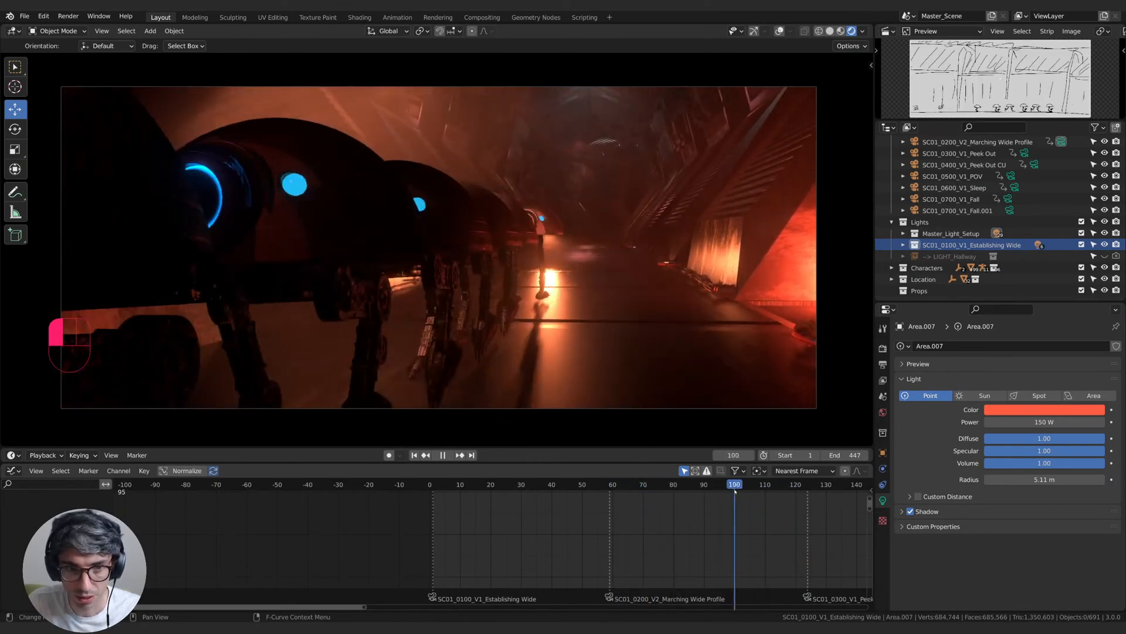
{"action": "key", "text": "space"}
{"action": "left_click", "coordinate": [636, 490]}
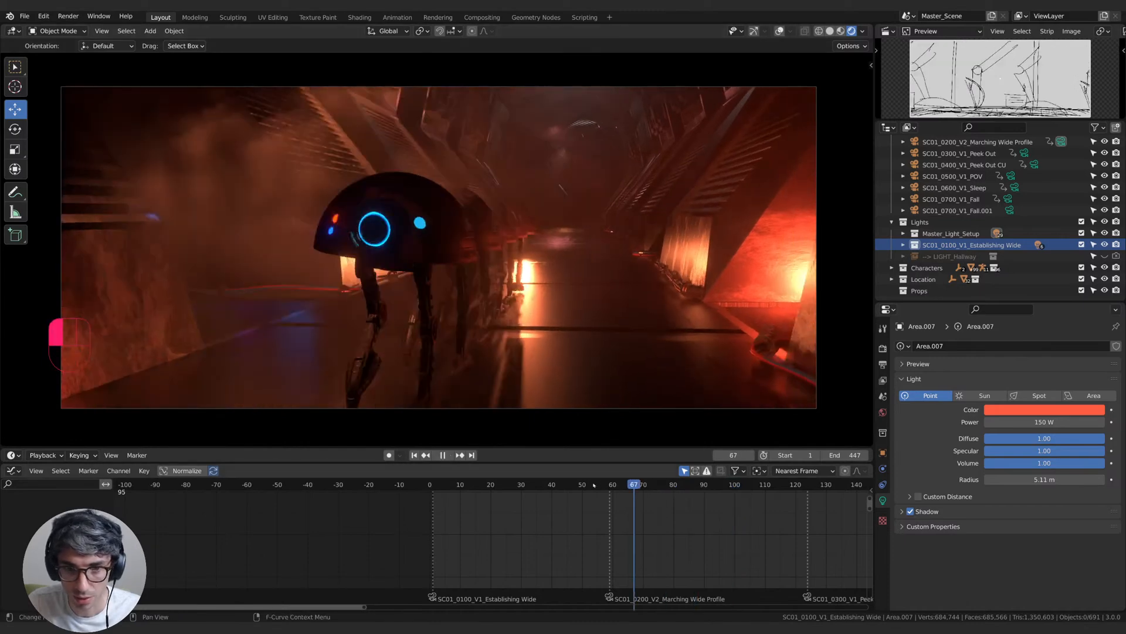
{"action": "key", "text": "space"}
{"action": "left_click_drag", "start_coordinate": [678, 482], "coordinate": [622, 484]}
{"action": "left_click", "coordinate": [615, 484]}
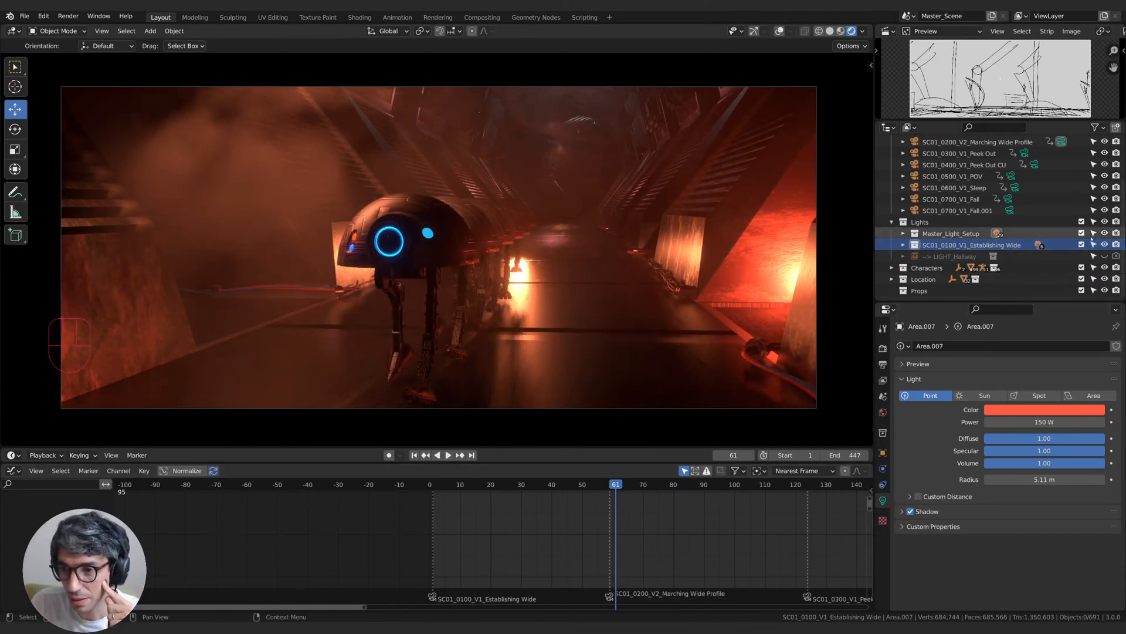
- Compare the marching shot with and without the SC01_0100_V1_Establishing Wide light collection, and leave that collection excluded
{"action": "left_click", "coordinate": [1081, 244]}
{"action": "left_click", "coordinate": [1082, 244]}
{"action": "left_click", "coordinate": [1081, 244]}
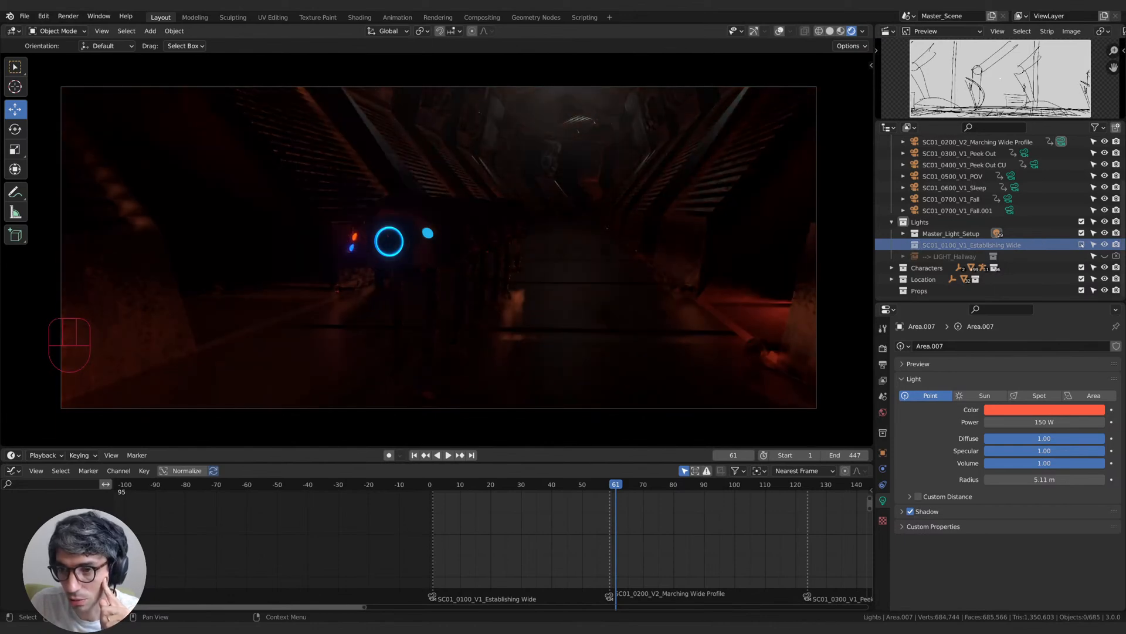
{"action": "left_click", "coordinate": [1082, 244]}
{"action": "left_click", "coordinate": [1082, 245]}
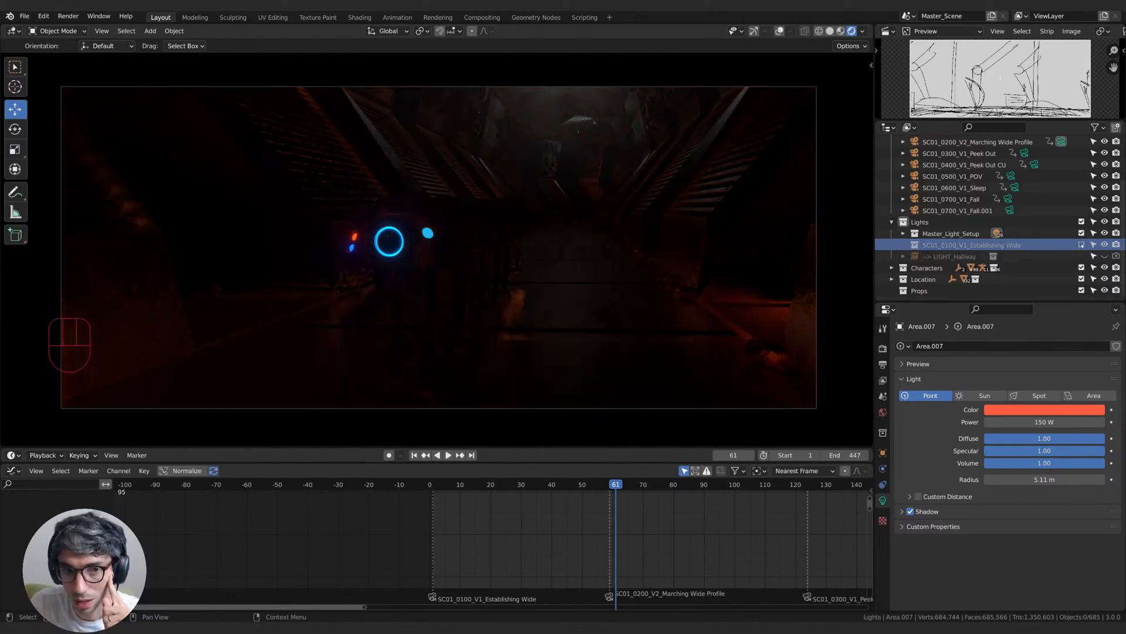
{"action": "left_click", "coordinate": [1081, 244]}
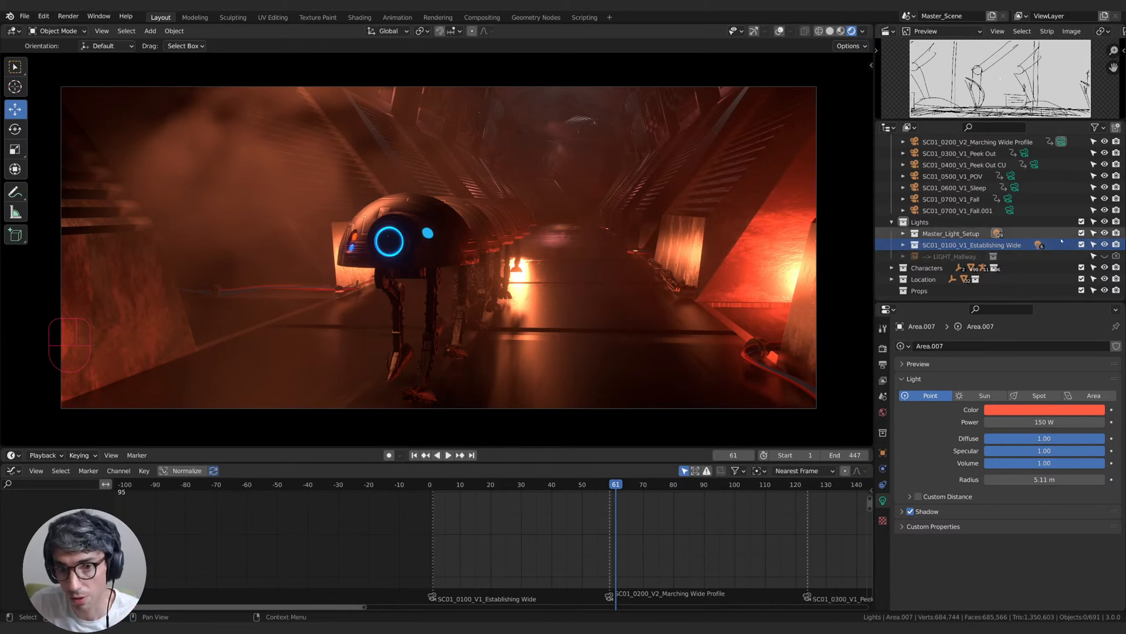
{"action": "left_click", "coordinate": [1081, 245]}
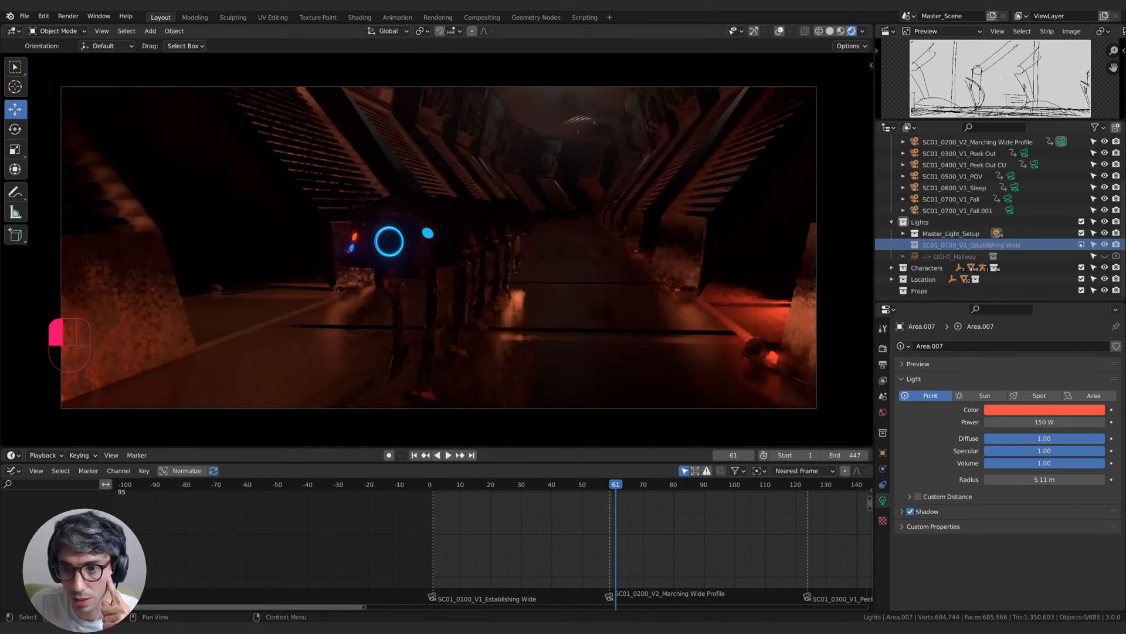
- Scrub through the marching shot to frame 122 and snap the 3D cursor to the head of the distant droid
{"action": "left_click", "coordinate": [567, 485]}
{"action": "left_click_drag", "start_coordinate": [567, 486], "coordinate": [613, 486]}
{"action": "left_click", "coordinate": [634, 486]}
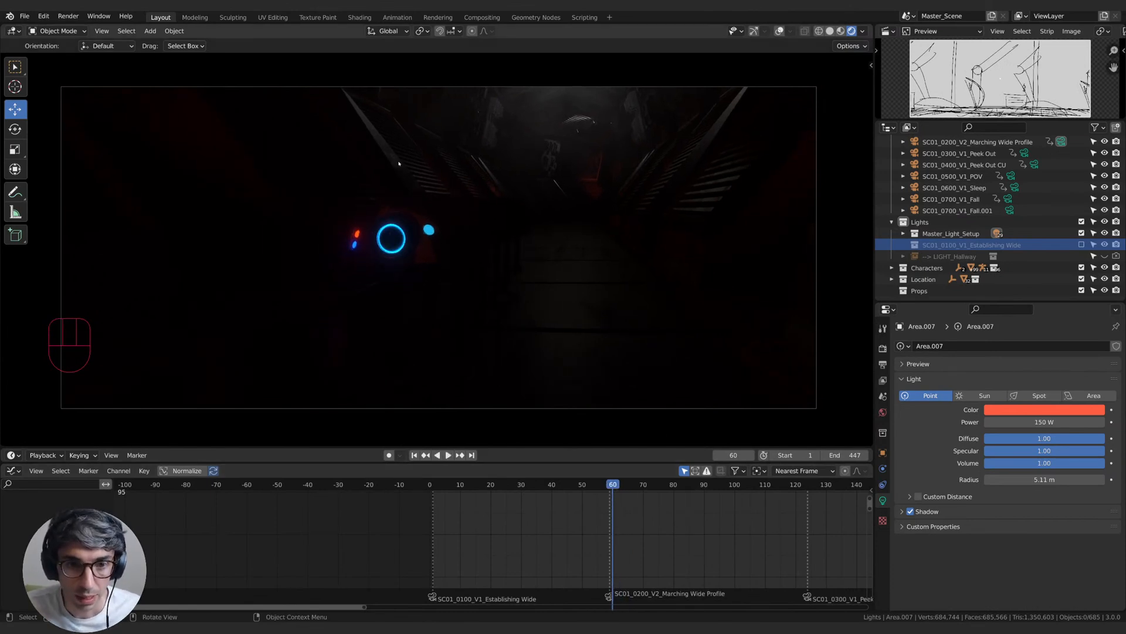
{"action": "left_click_drag", "start_coordinate": [694, 491], "coordinate": [801, 494]}
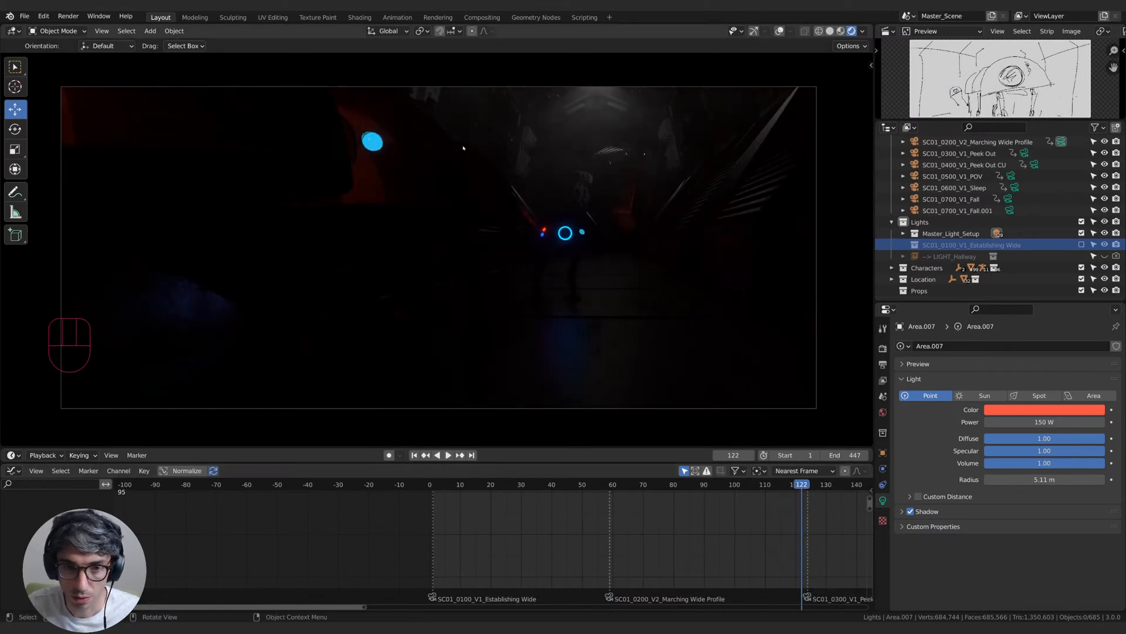
{"action": "left_click", "coordinate": [587, 243]}
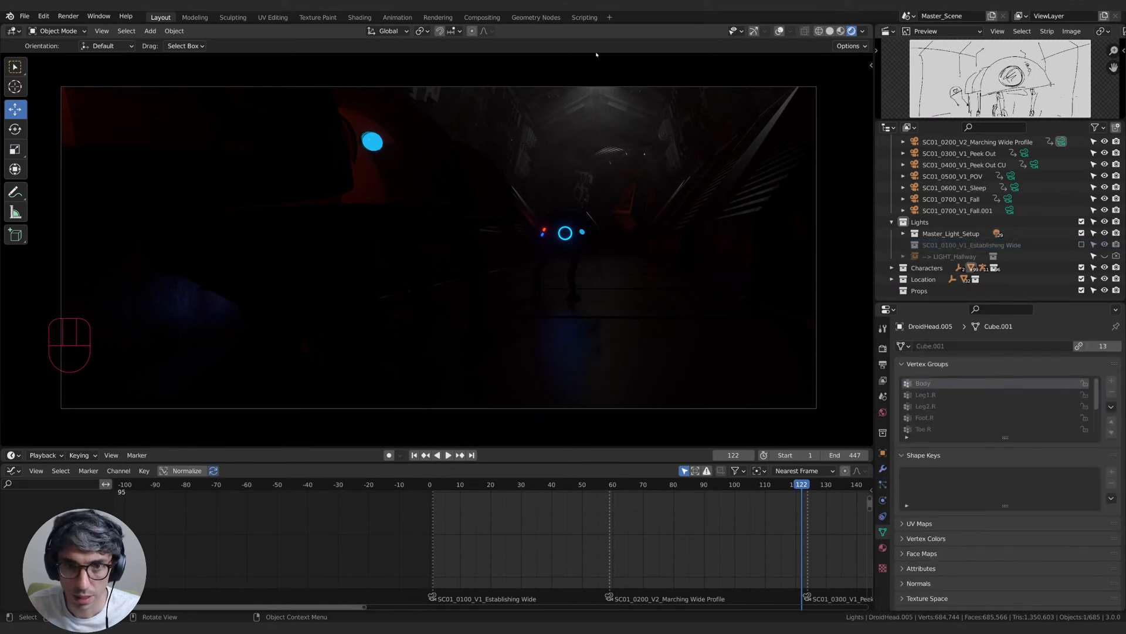
{"action": "left_click", "coordinate": [779, 31]}
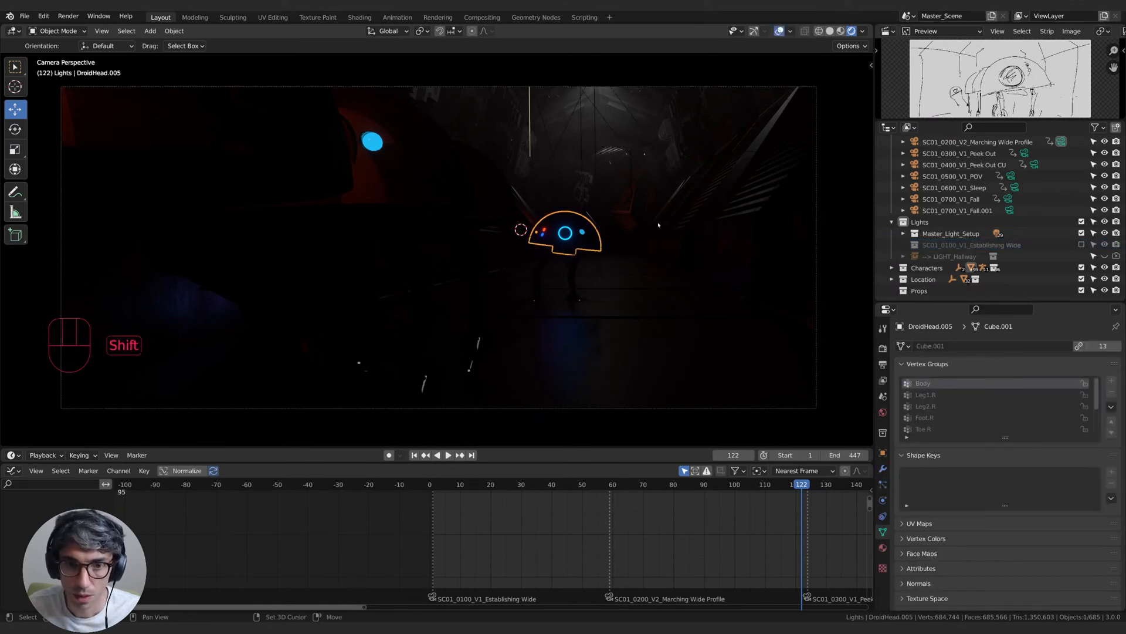
{"action": "key", "text": "shift+s"}
{"action": "left_click", "coordinate": [653, 286]}
{"action": "left_click", "coordinate": [780, 33]}
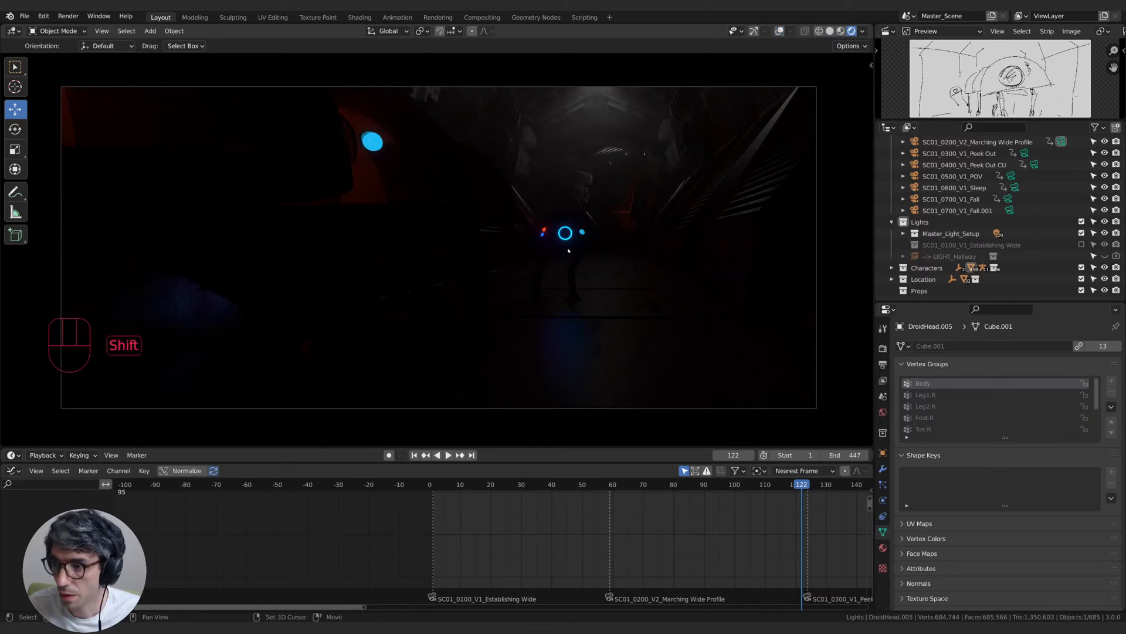
- Add an area light at the 3D cursor and move it above the distant droid's head
{"action": "key", "text": "shift+a"}
{"action": "mouse_move", "coordinate": [568, 249]}
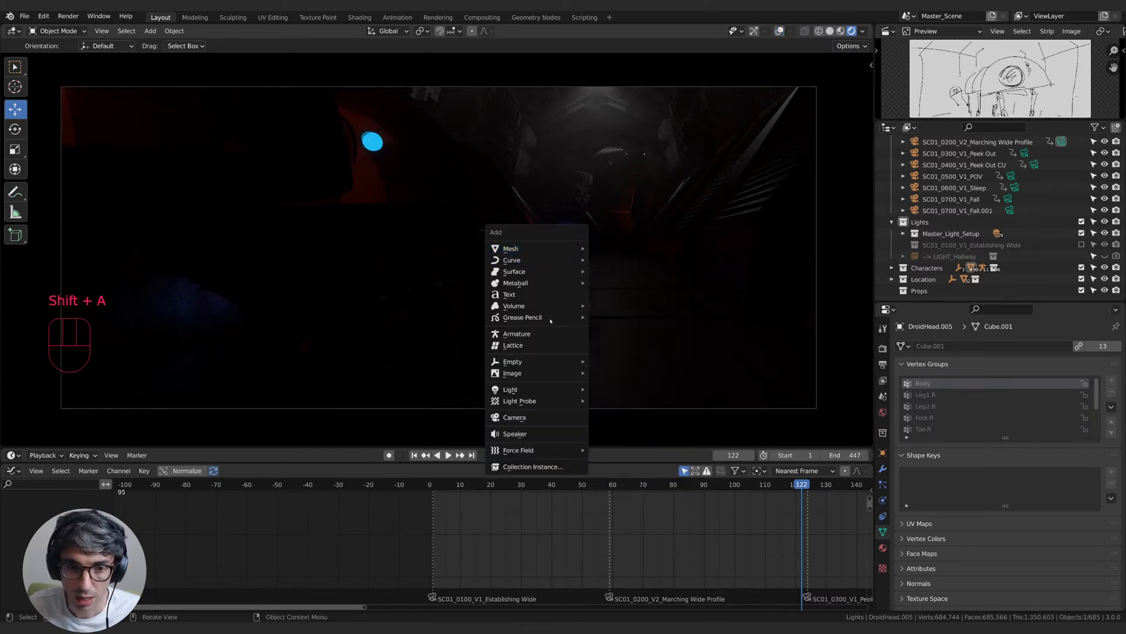
{"action": "mouse_move", "coordinate": [572, 389]}
{"action": "left_click", "coordinate": [608, 426]}
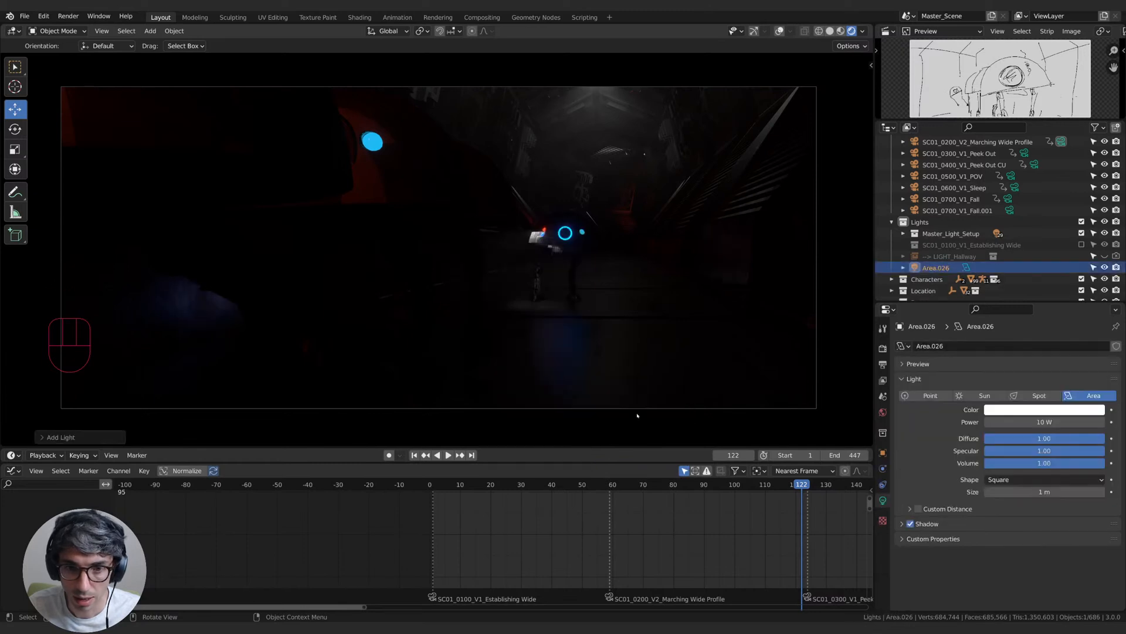
{"action": "key", "text": "g"}
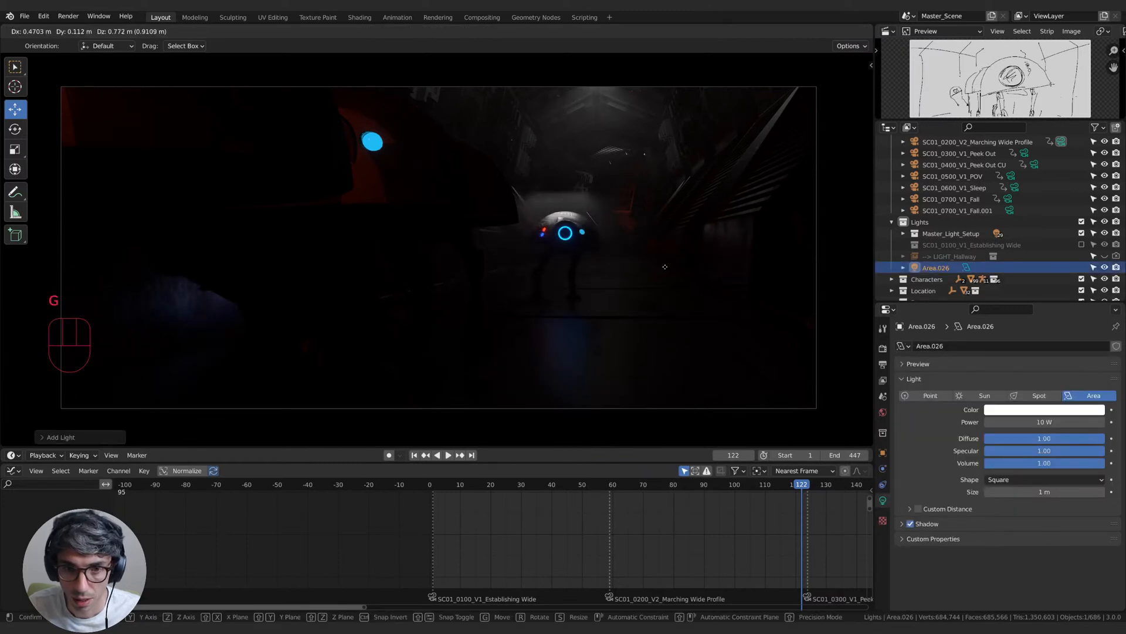
{"action": "left_click", "coordinate": [628, 202]}
- Move the area light along the global Y axis, rotate it around X and reposition it to backlight the distant droid
{"action": "key", "text": "g"}
{"action": "key", "text": "y"}
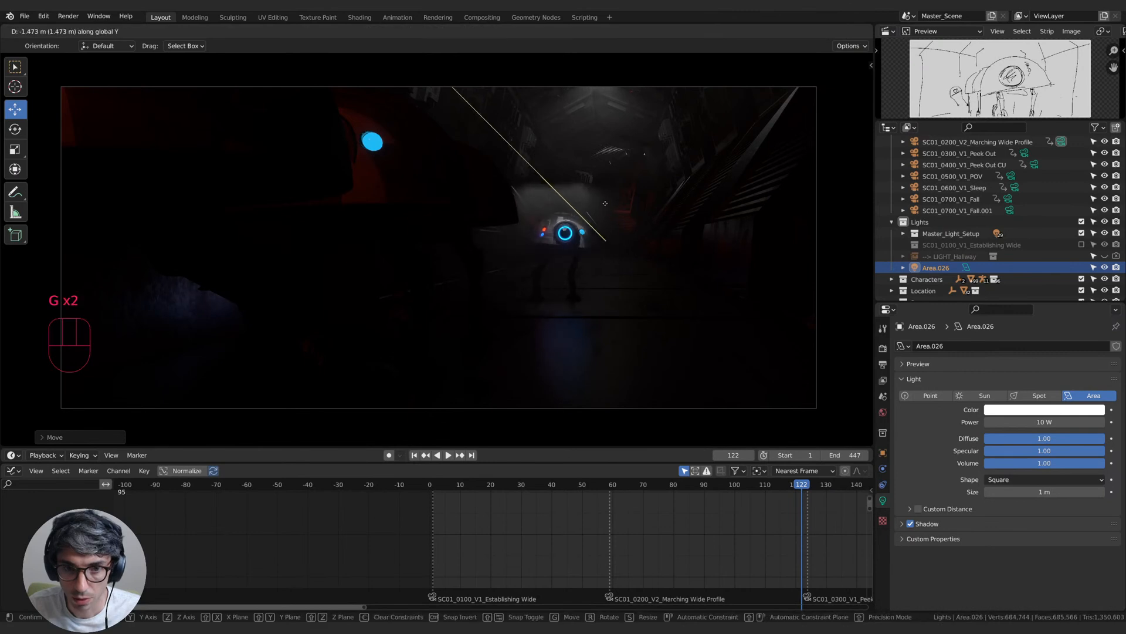
{"action": "left_click", "coordinate": [610, 229]}
{"action": "key", "text": "r"}
{"action": "key", "text": "x"}
{"action": "left_click", "coordinate": [610, 198]}
{"action": "key", "text": "g"}
{"action": "left_click", "coordinate": [609, 197]}
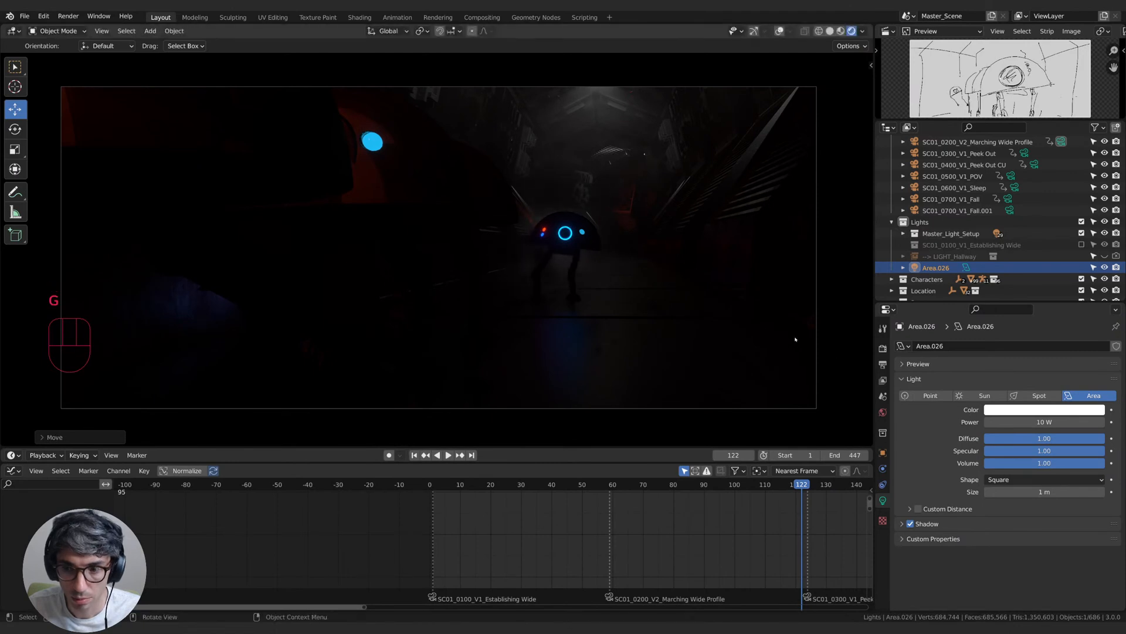
- Set the area light's power to 139.2 W, then move it beside the distant droid and rotate it around global Z to light its side
{"action": "left_click_drag", "start_coordinate": [1045, 422], "coordinate": [1103, 422]}
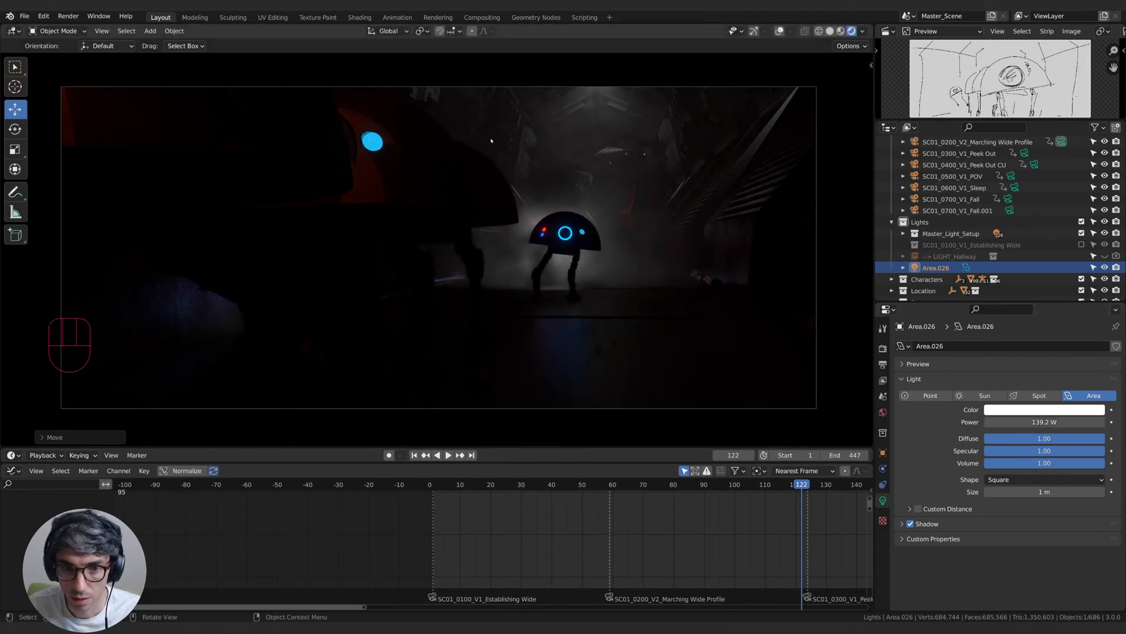
{"action": "key", "text": "g"}
{"action": "key", "text": "r"}
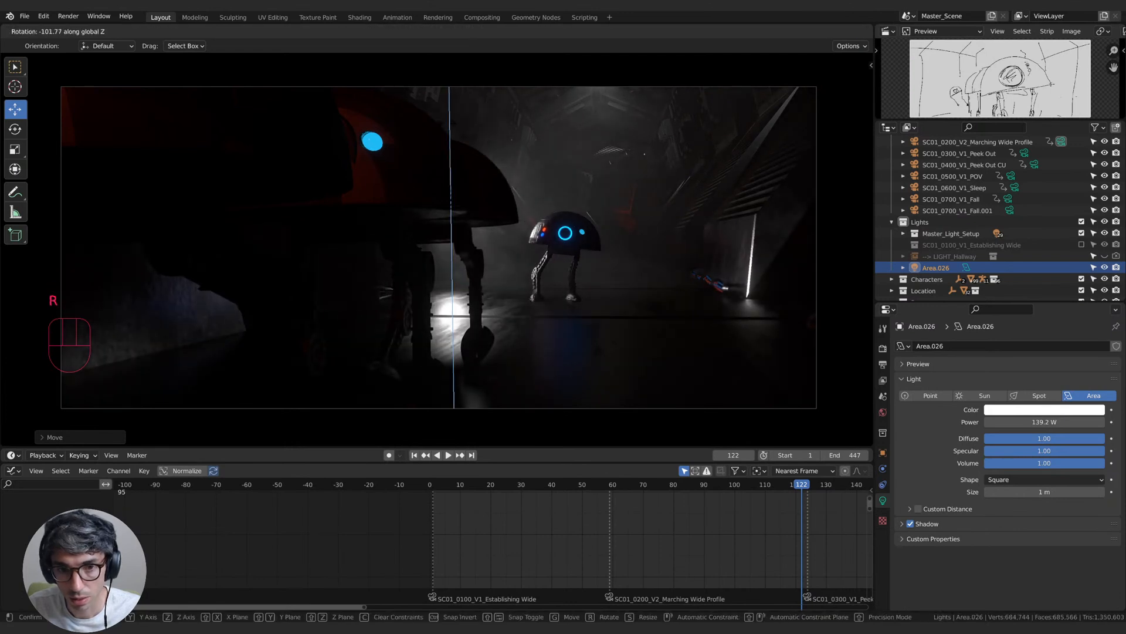
{"action": "left_click", "coordinate": [490, 142]}
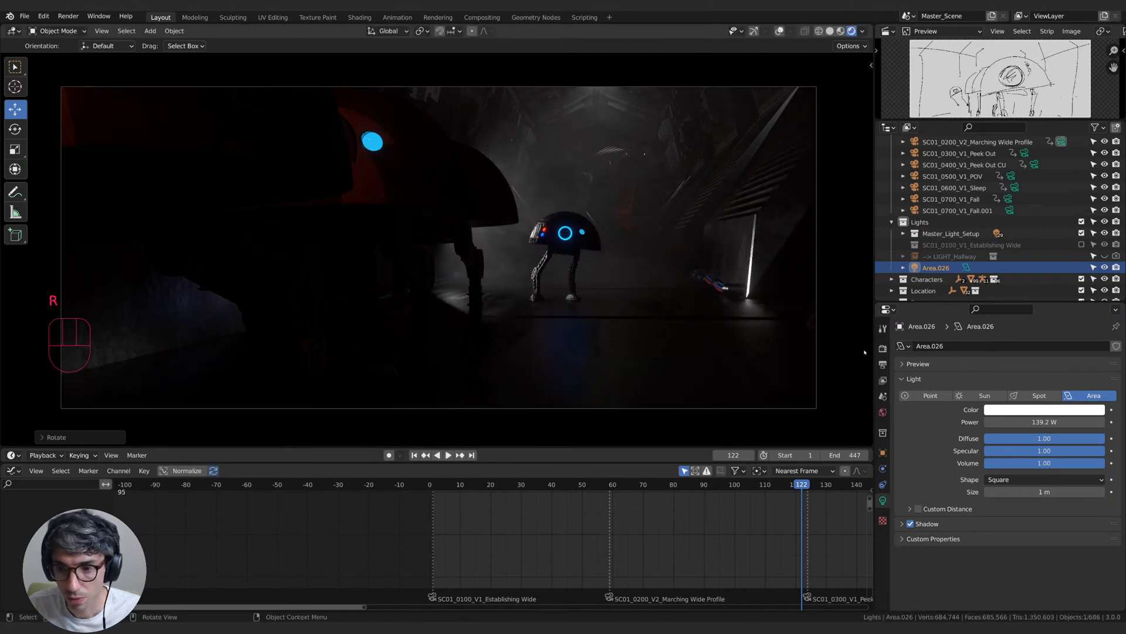
- Change the area light's color to a saturated orange
{"action": "left_click", "coordinate": [1044, 410]}
{"action": "left_click", "coordinate": [1040, 316]}
{"action": "left_click", "coordinate": [1037, 325]}
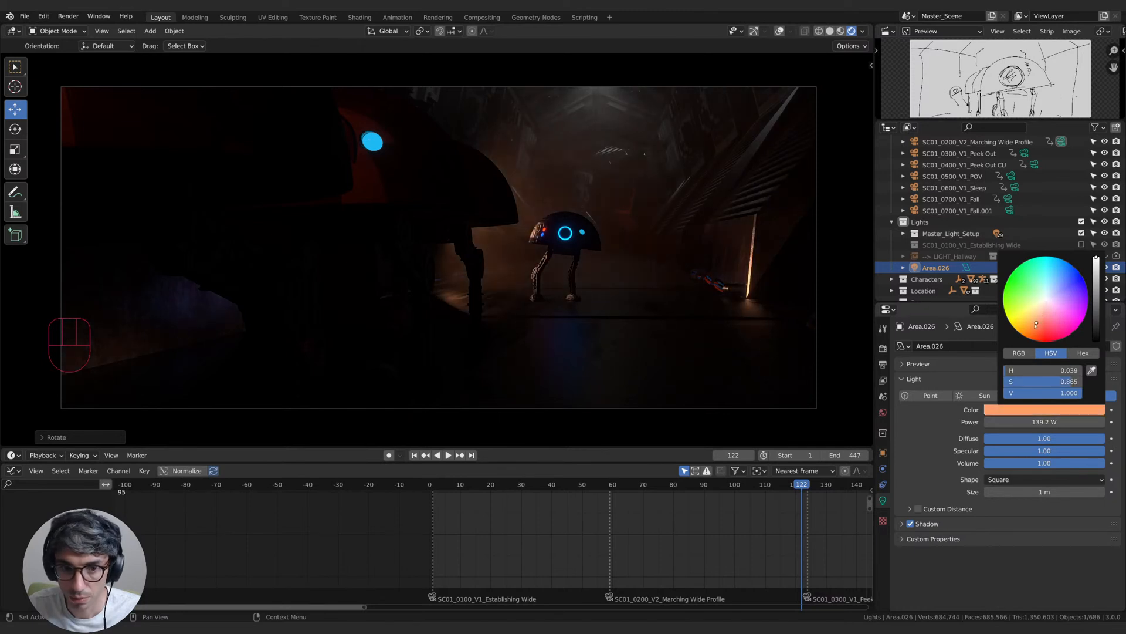
{"action": "left_click_drag", "start_coordinate": [1036, 322], "coordinate": [1037, 329]}
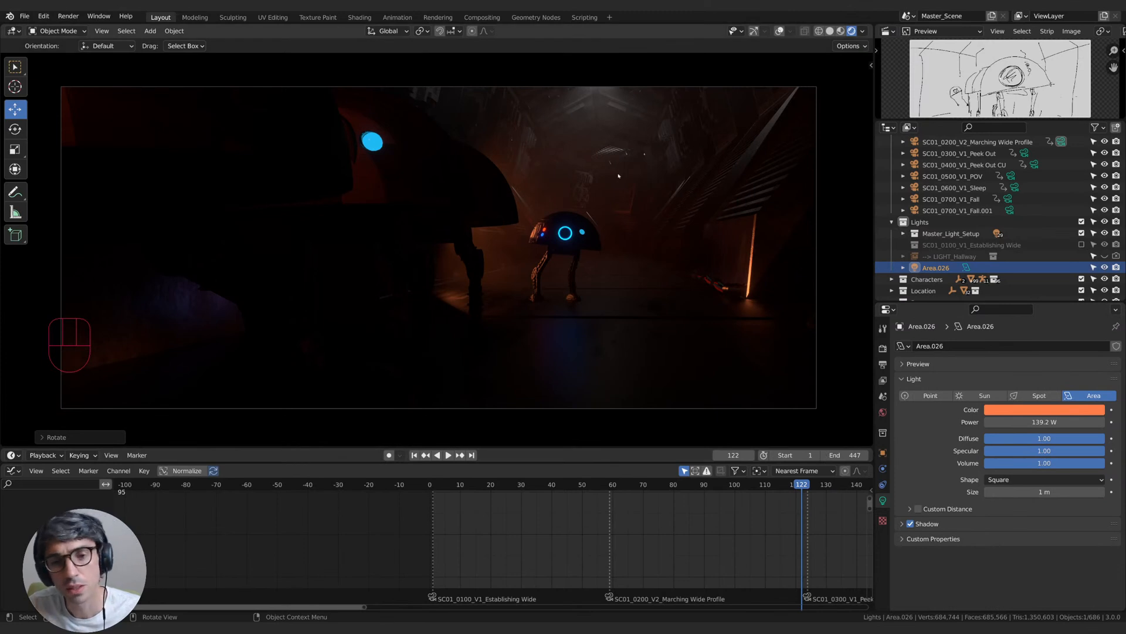
- Fine-tune the area light's rotation around global Z and reduce its size to 0.32 m
{"action": "key", "text": "r"}
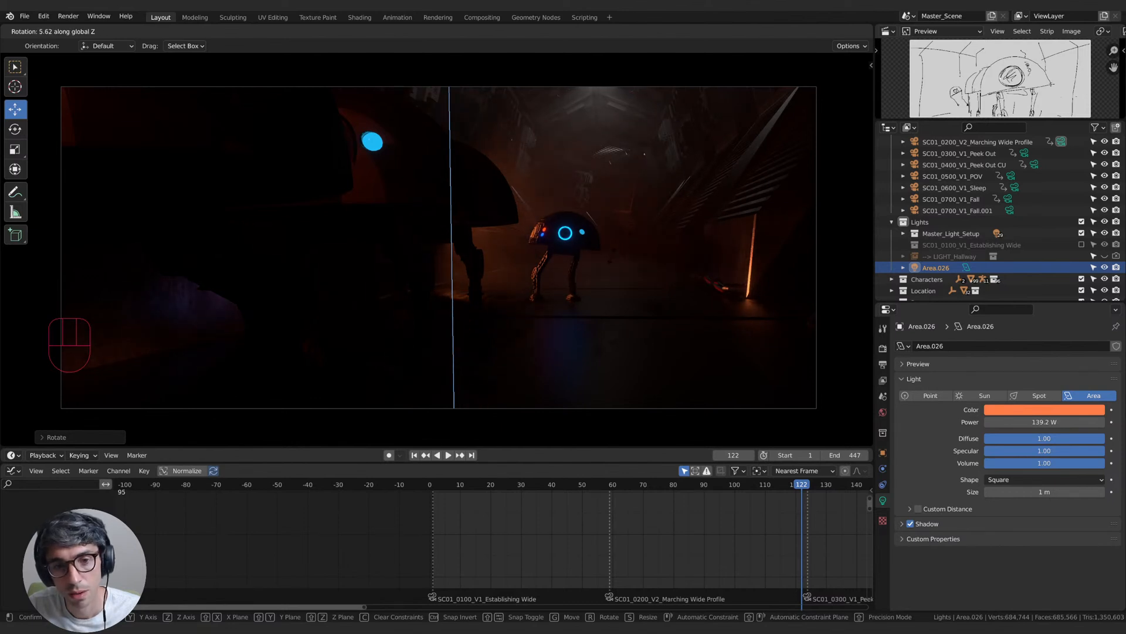
{"action": "left_click", "coordinate": [480, 182]}
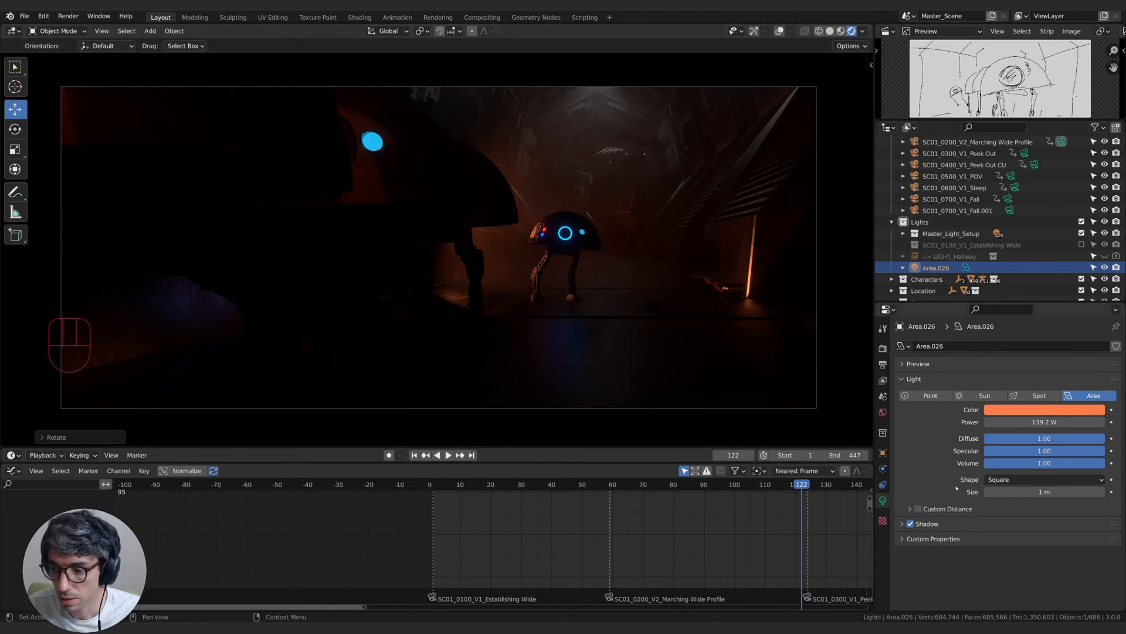
{"action": "mouse_move", "coordinate": [999, 493]}
{"action": "left_mouse_down"}
{"action": "mouse_move", "coordinate": [956, 493]}
{"action": "mouse_move", "coordinate": [991, 493]}
{"action": "left_mouse_up"}
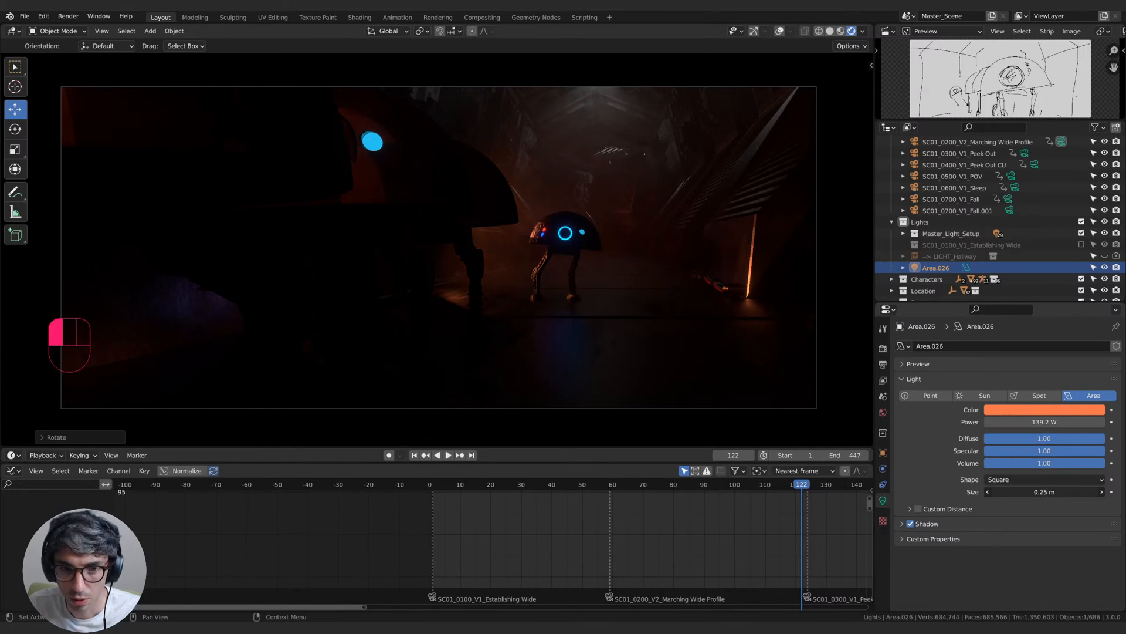
{"action": "left_click_drag", "start_coordinate": [908, 448], "coordinate": [908, 447]}
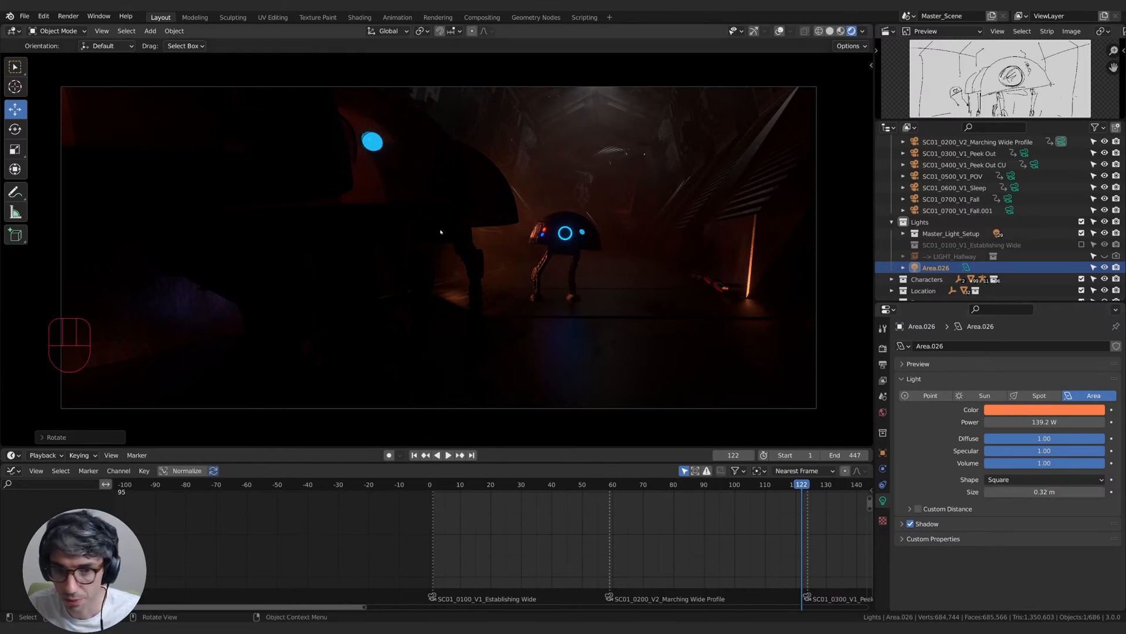
- Duplicate the orange area light and move both lights into a new collection inside Lights
{"action": "key", "text": "shift+d"}
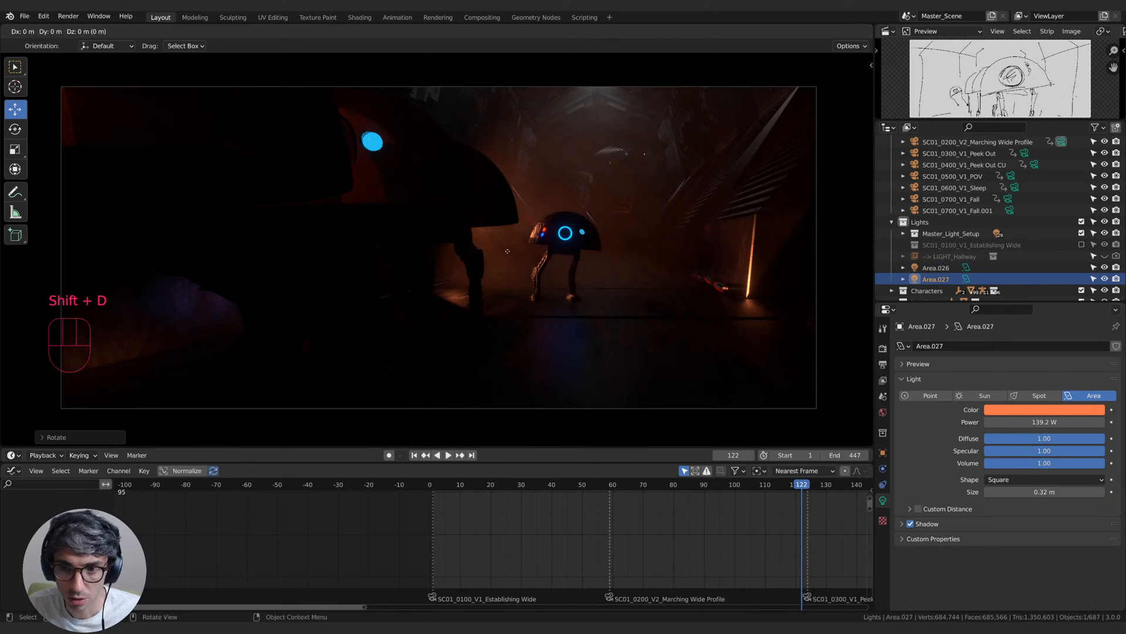
{"action": "left_click", "coordinate": [936, 267], "text": "ctrl"}
{"action": "left_click", "coordinate": [917, 225]}
{"action": "left_click", "coordinate": [1116, 127]}
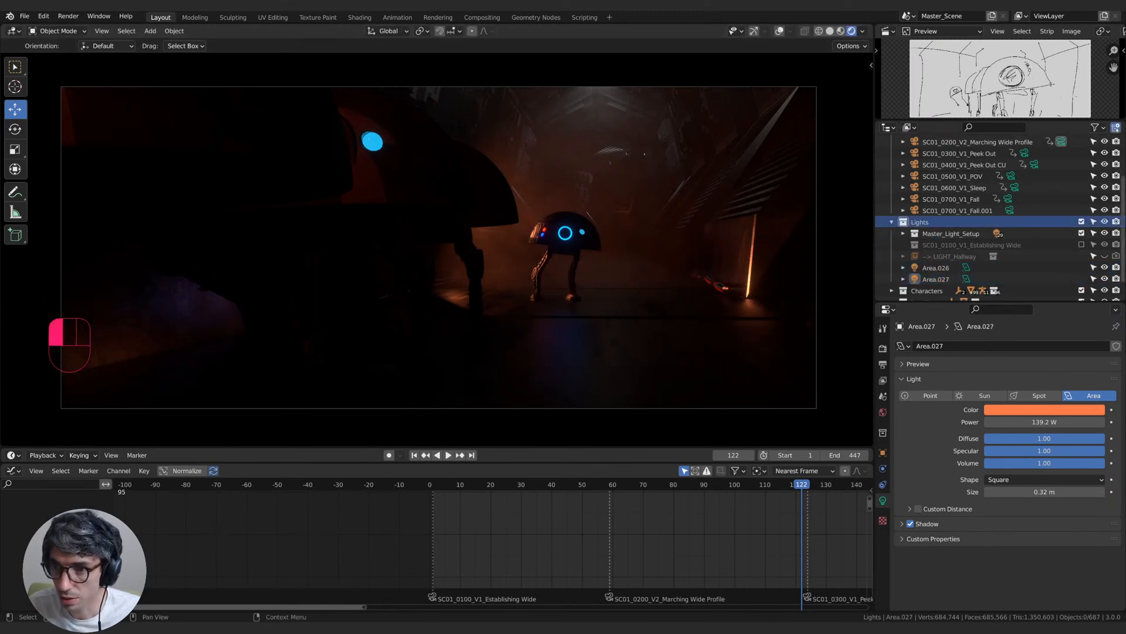
{"action": "left_click", "coordinate": [933, 280], "text": "shift"}
{"action": "left_click_drag", "start_coordinate": [933, 279], "coordinate": [937, 258]}
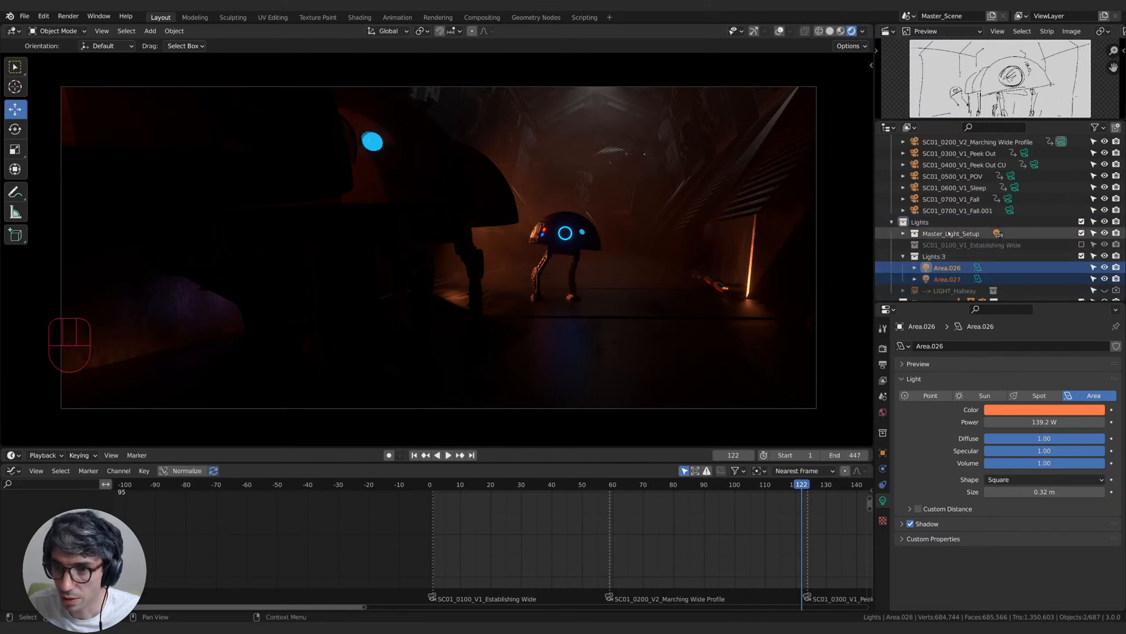
- Rename the new light collection SC01_0200_V2_Marching Wide Profile, copying the name from the matching camera
{"action": "left_click", "coordinate": [969, 142]}
{"action": "scroll", "coordinate": [970, 143], "scroll_direction": "up", "scroll_amount": 2}
{"action": "left_click", "coordinate": [969, 198], "text": "ctrl"}
{"action": "key", "text": "ctrl+c"}
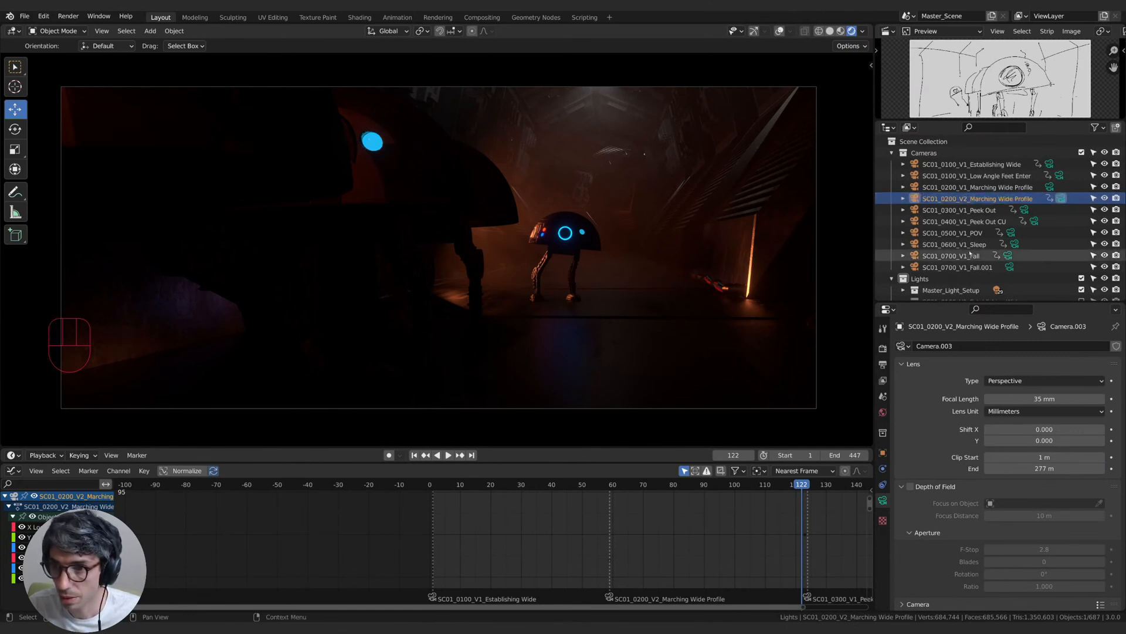
{"action": "scroll", "coordinate": [948, 258], "scroll_direction": "down", "scroll_amount": 3}
{"action": "scroll", "coordinate": [948, 272], "scroll_direction": "down", "scroll_amount": 1}
{"action": "double_click", "coordinate": [944, 243]}
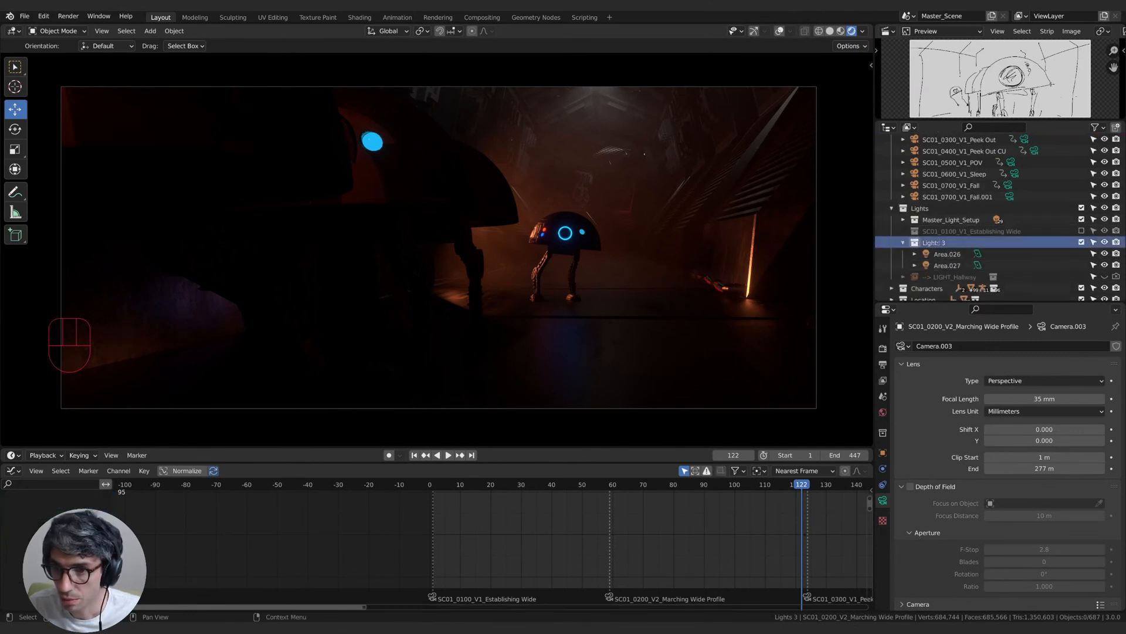
{"action": "key", "text": "ctrl+v"}
{"action": "left_click", "coordinate": [938, 240]}
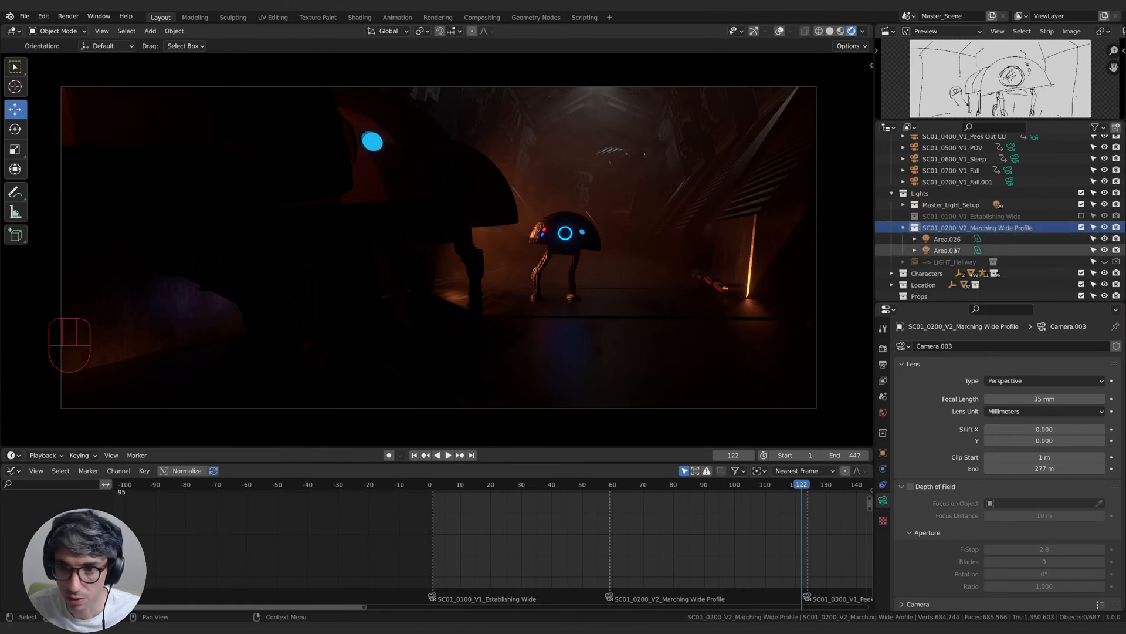
- Move the duplicated light Area.027 to the other side of the distant droid, rotate it around global Z, and shift it about -6 m along global Y
{"action": "left_click", "coordinate": [955, 253]}
{"action": "key", "text": "g"}
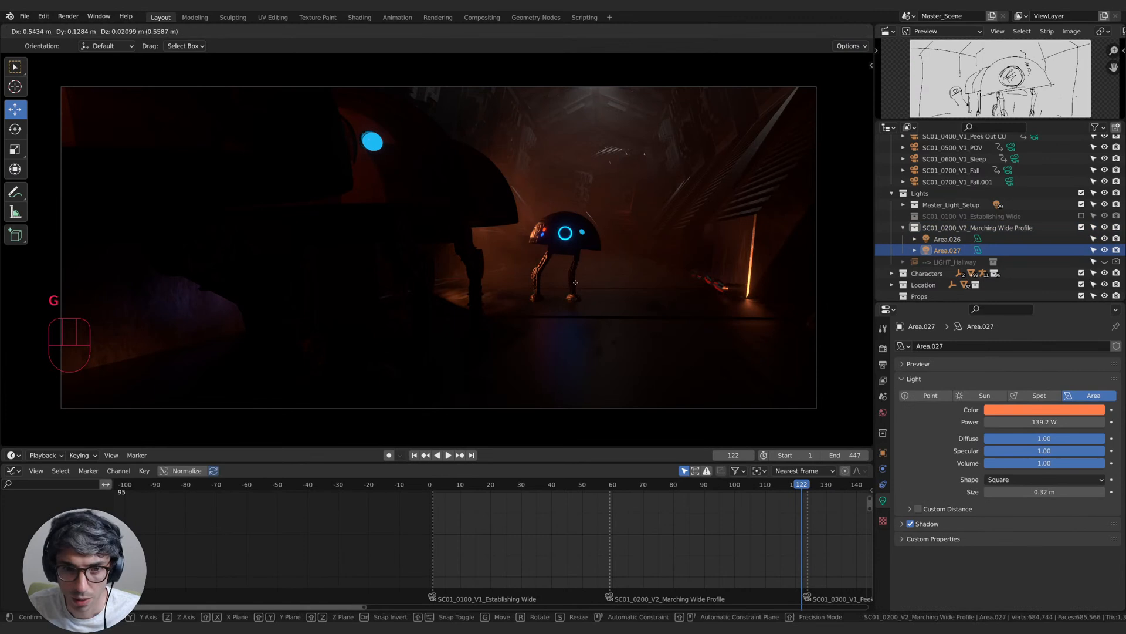
{"action": "left_click", "coordinate": [631, 235]}
{"action": "key", "text": "r"}
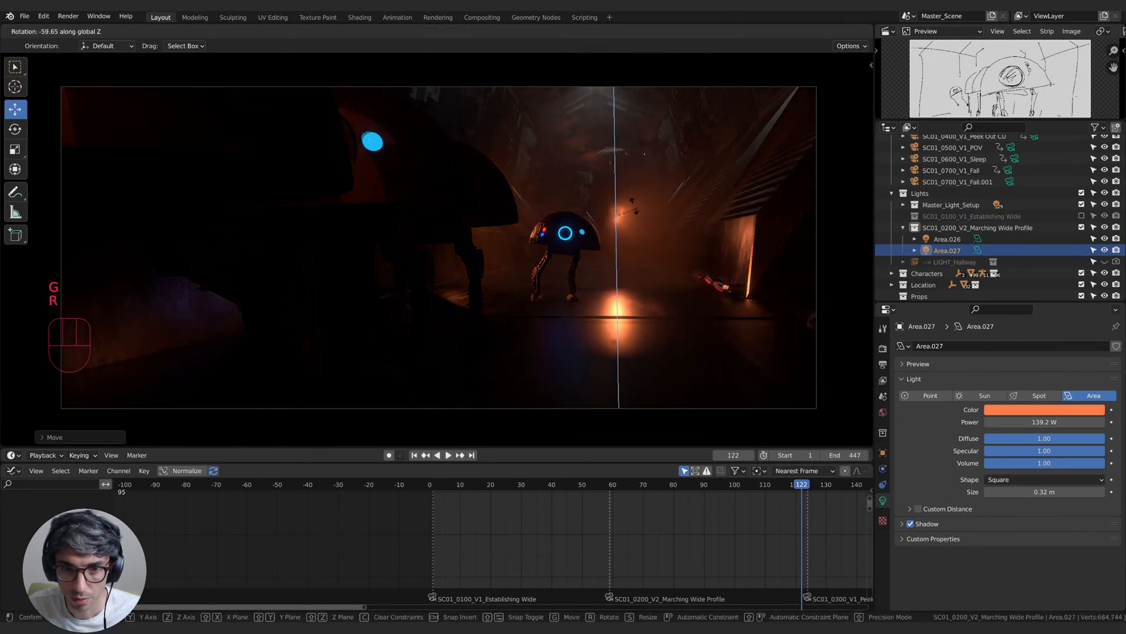
{"action": "left_click", "coordinate": [646, 209]}
{"action": "key", "text": "g"}
{"action": "key", "text": "y"}
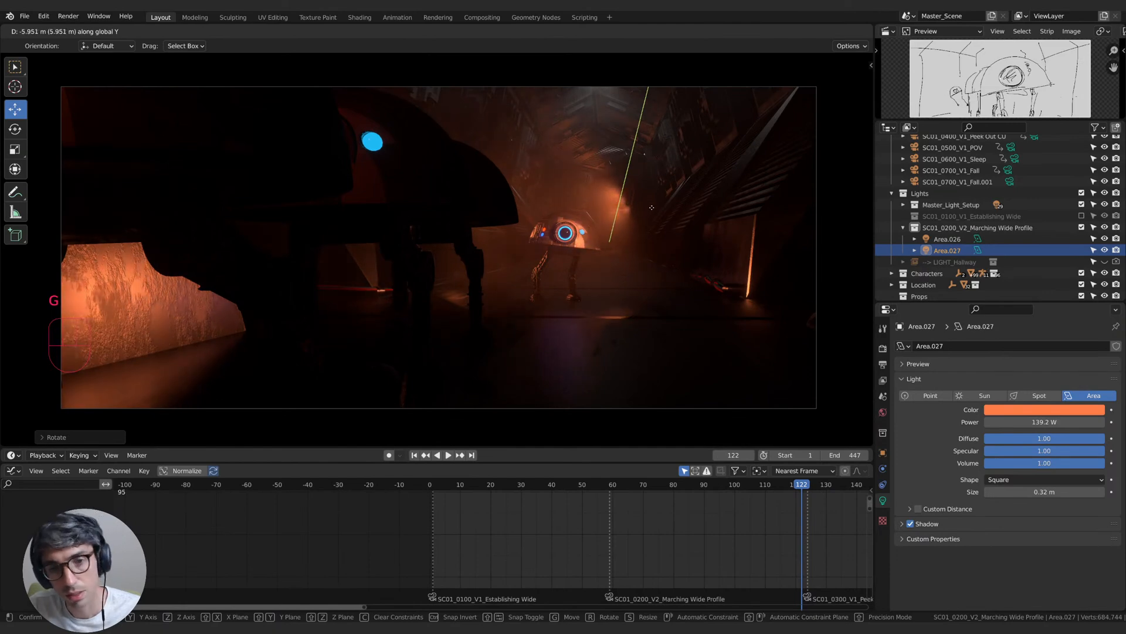
{"action": "left_click", "coordinate": [653, 208]}
- Reposition Area.027 against the hallway's right wall, adjusting its depth along global Y and its rotation to light the droids' side
{"action": "key", "text": "g"}
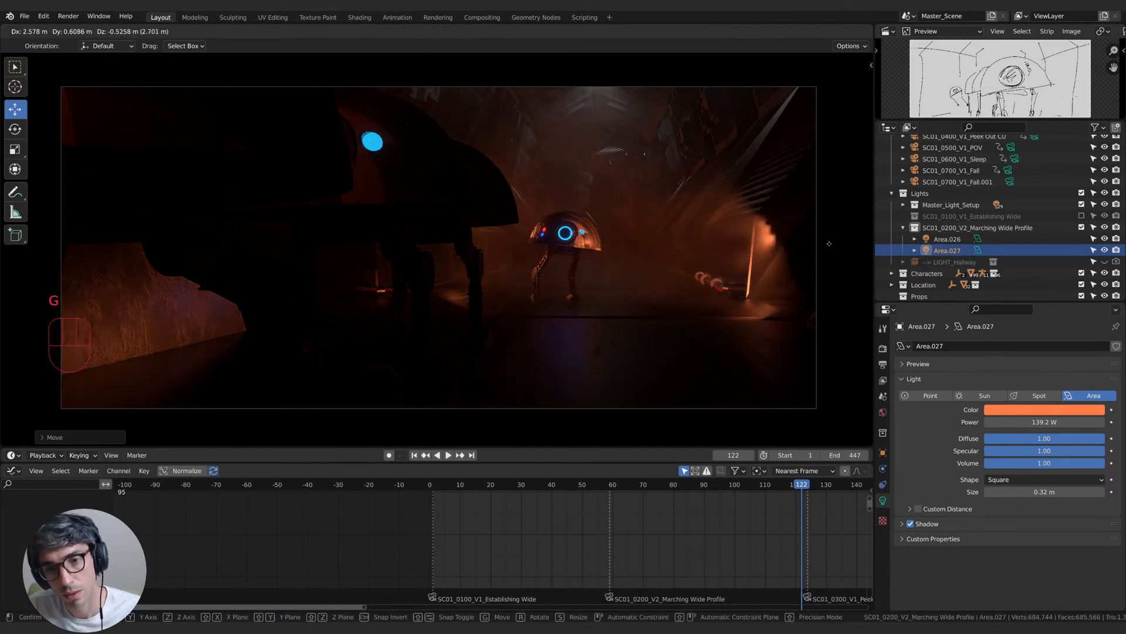
{"action": "key", "text": "r"}
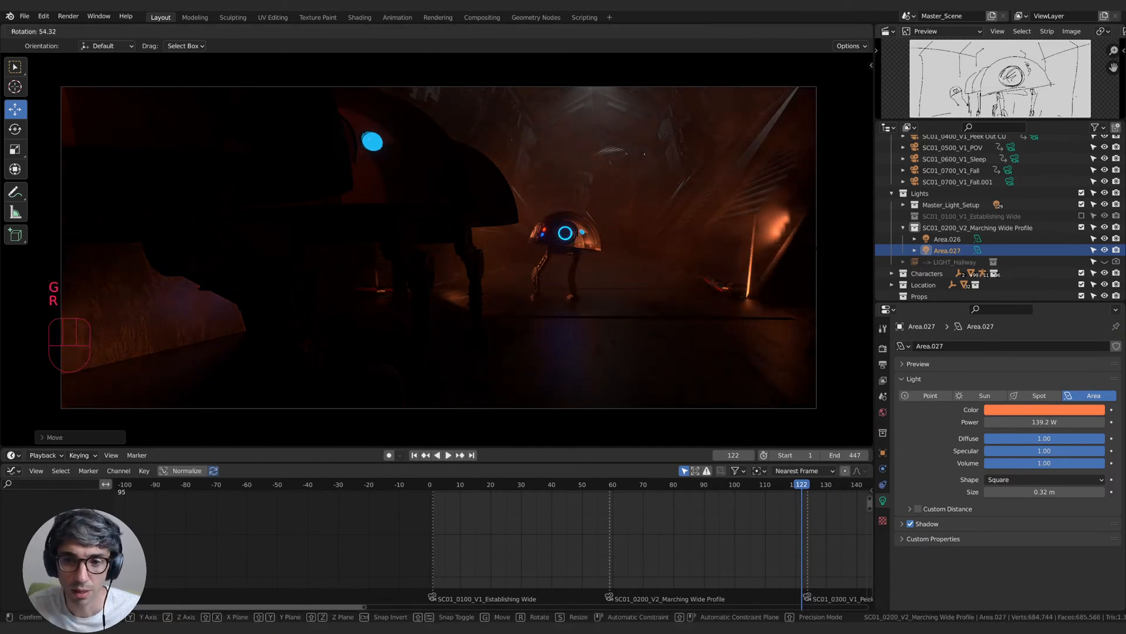
{"action": "left_click", "coordinate": [677, 224]}
{"action": "key", "text": "g"}
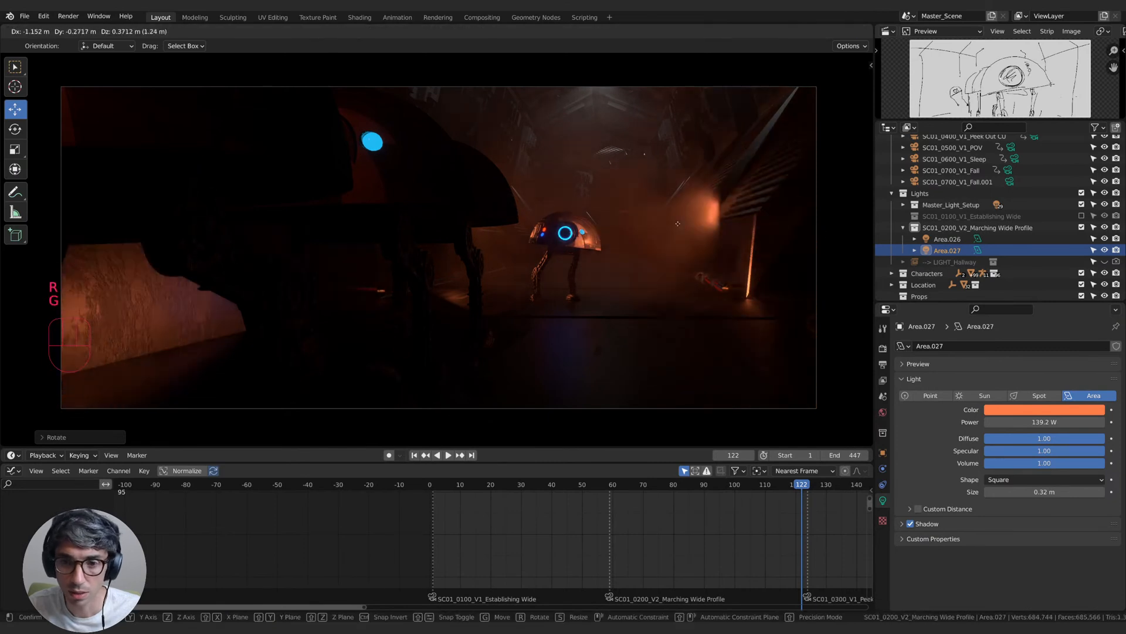
{"action": "key", "text": "y"}
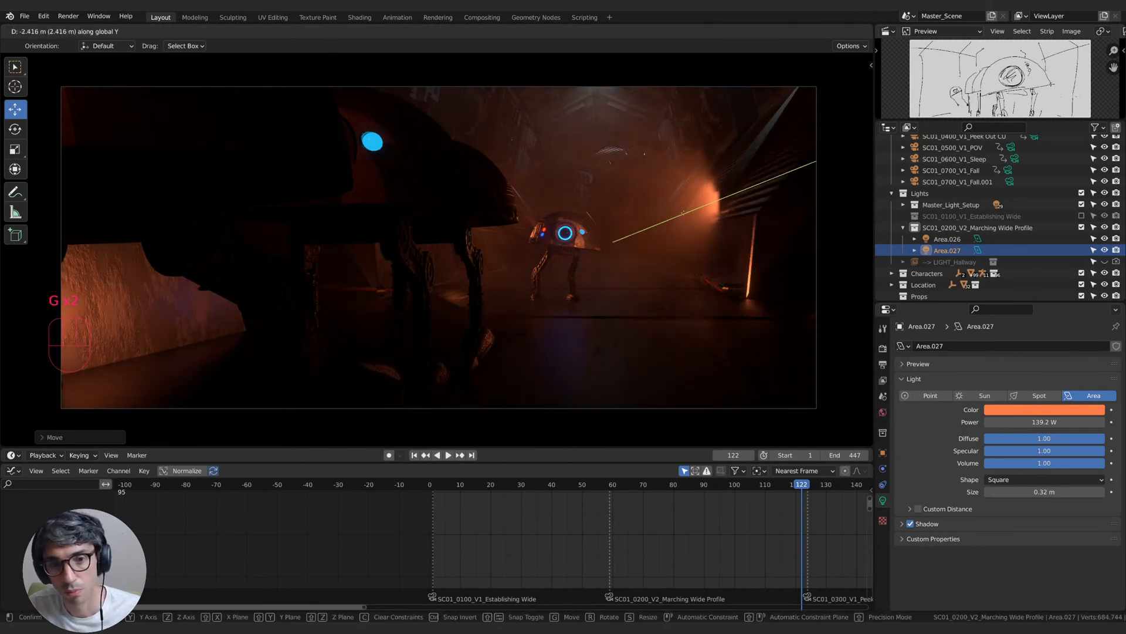
{"action": "key", "text": "g"}
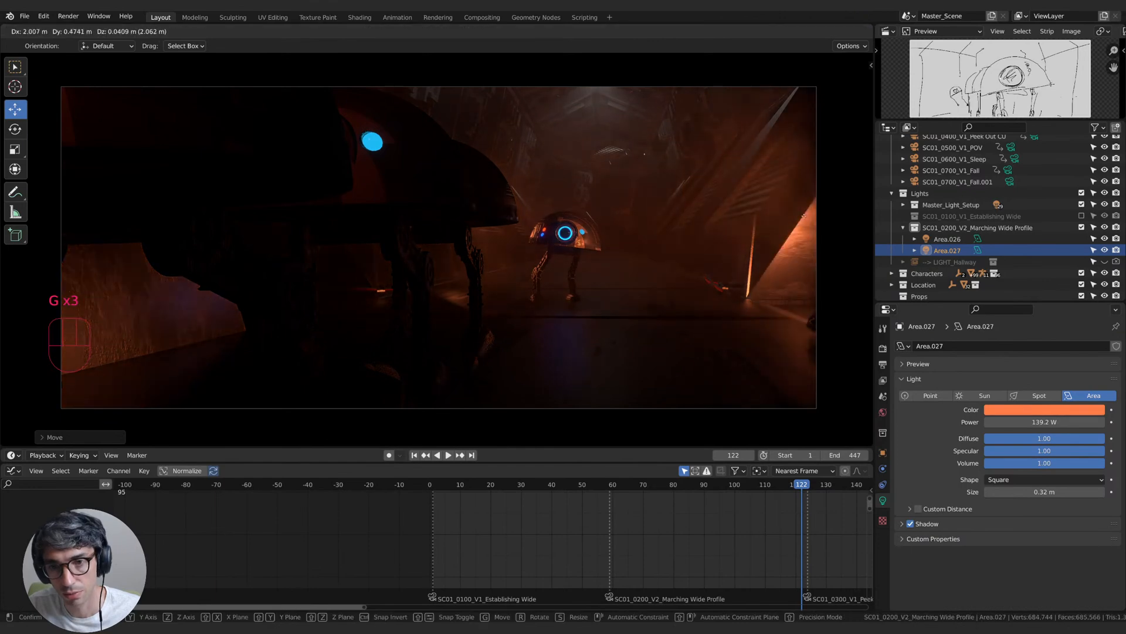
{"action": "key", "text": "r"}
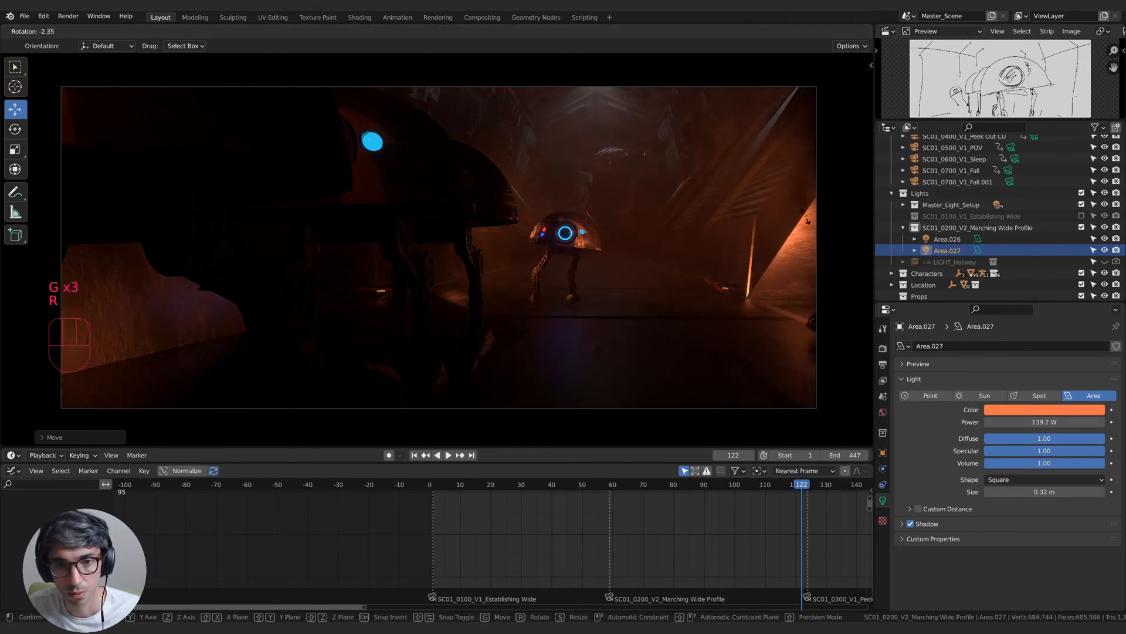
{"action": "left_click", "coordinate": [811, 229]}
- Change the color of Area.027 from orange to a pale blue
{"action": "left_click", "coordinate": [1050, 410]}
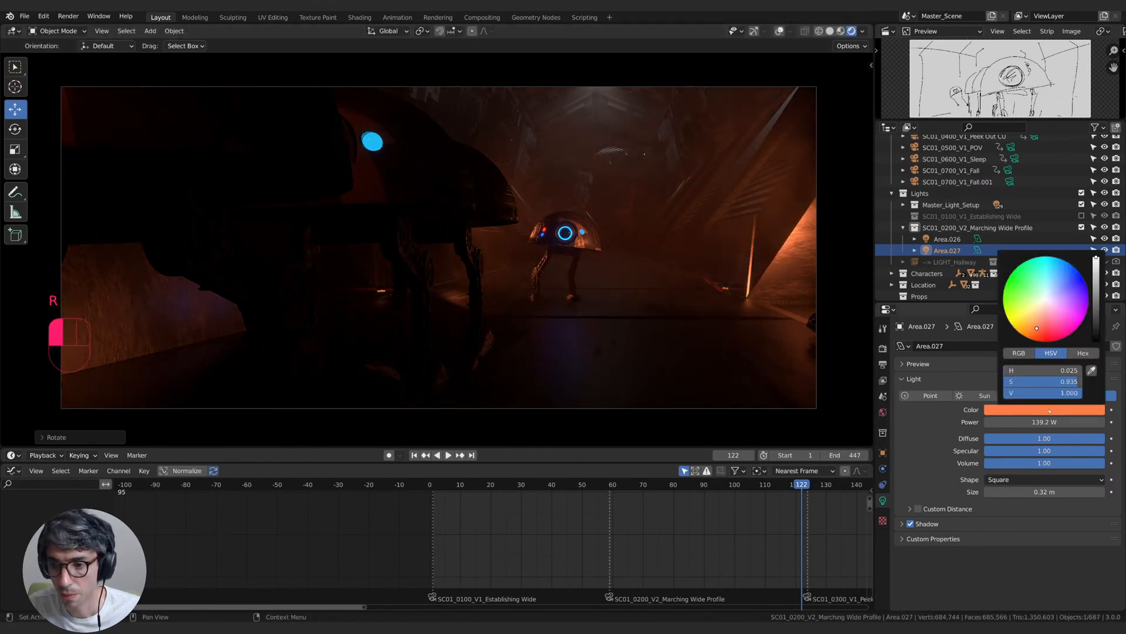
{"action": "left_click", "coordinate": [1042, 322]}
{"action": "left_click", "coordinate": [1043, 320]}
{"action": "left_click", "coordinate": [1042, 316]}
{"action": "left_click", "coordinate": [1043, 313]}
{"action": "left_click_drag", "start_coordinate": [1044, 314], "coordinate": [1056, 285]}
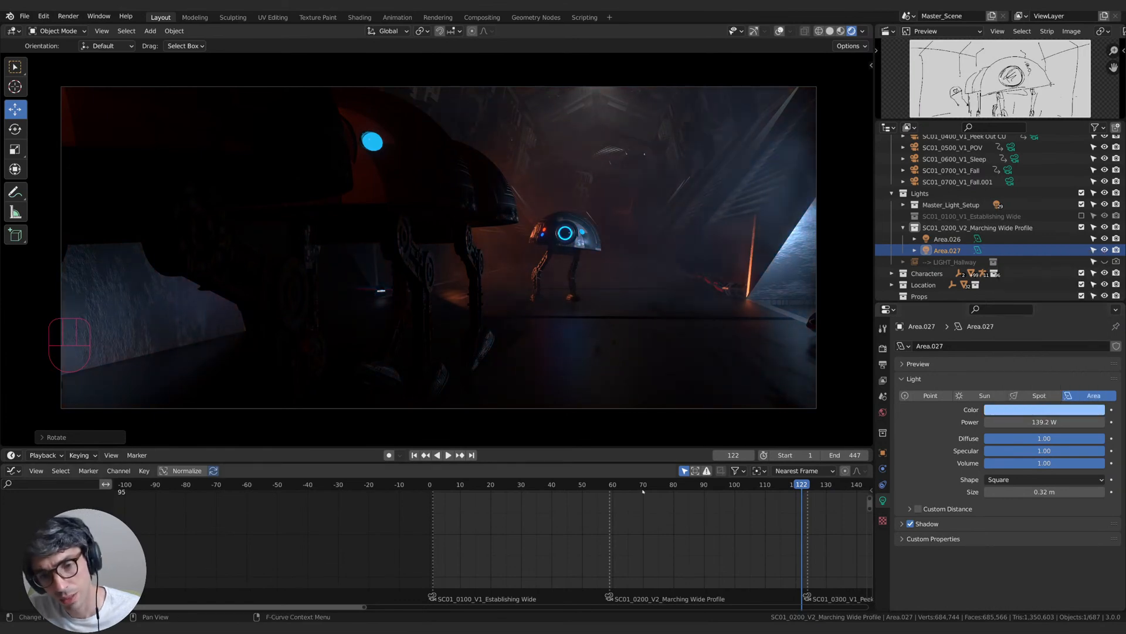
- Disable the SC01_0200_V2_Marching Wide Profile light collection, enable SC01_0100_V1_Establishing Wide, and go to frame 58
{"action": "left_click", "coordinate": [601, 484]}
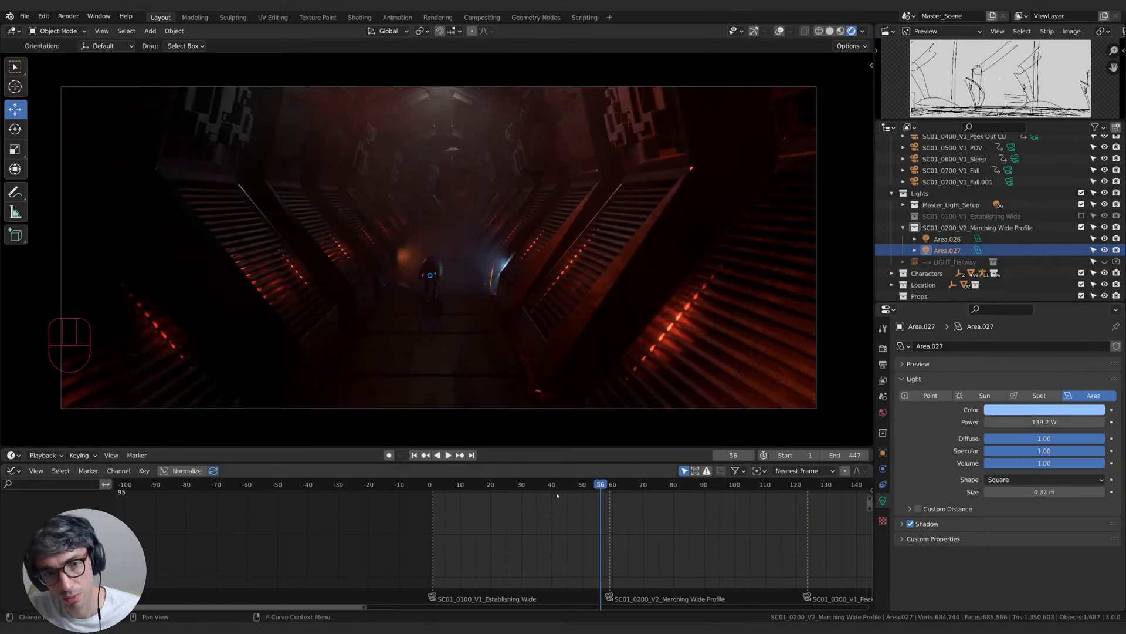
{"action": "left_click", "coordinate": [794, 487]}
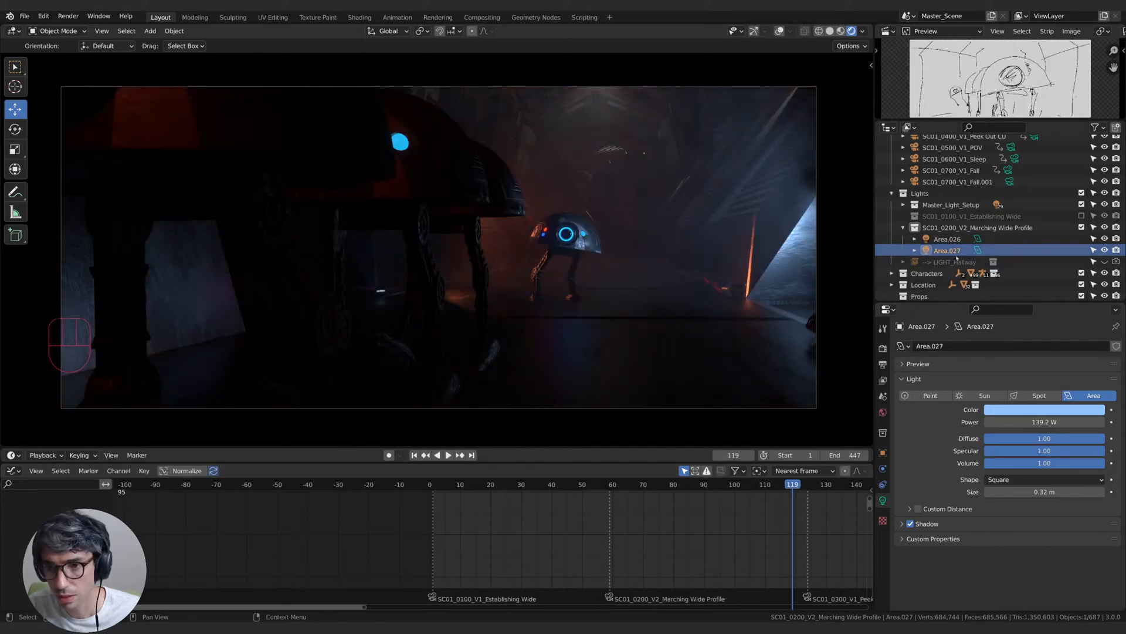
{"action": "left_click", "coordinate": [1081, 227]}
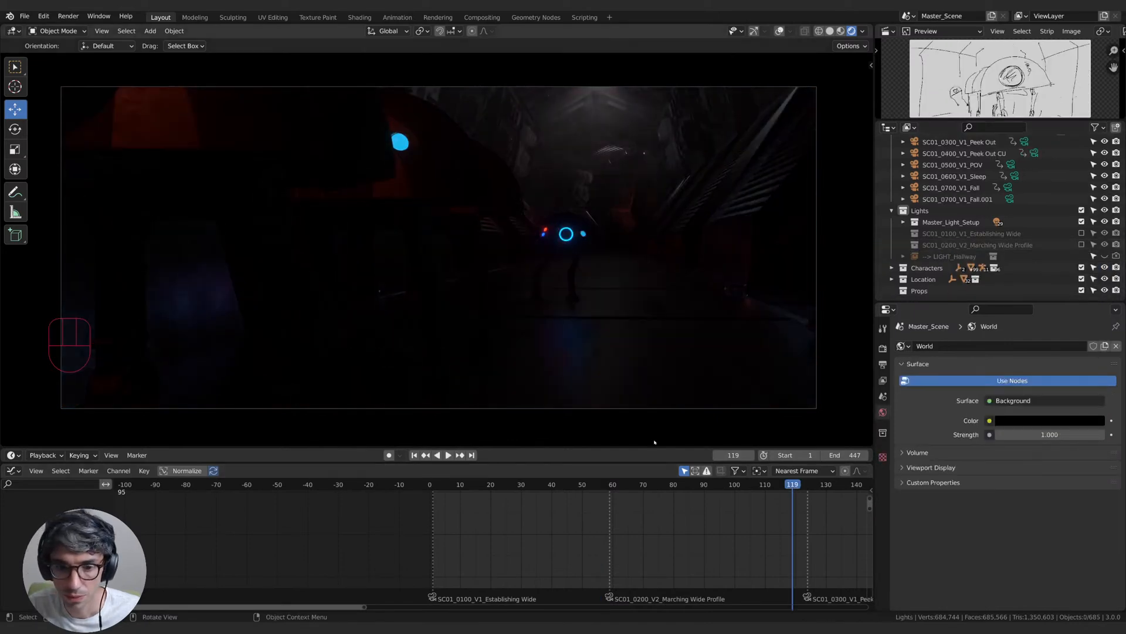
{"action": "left_click", "coordinate": [601, 484]}
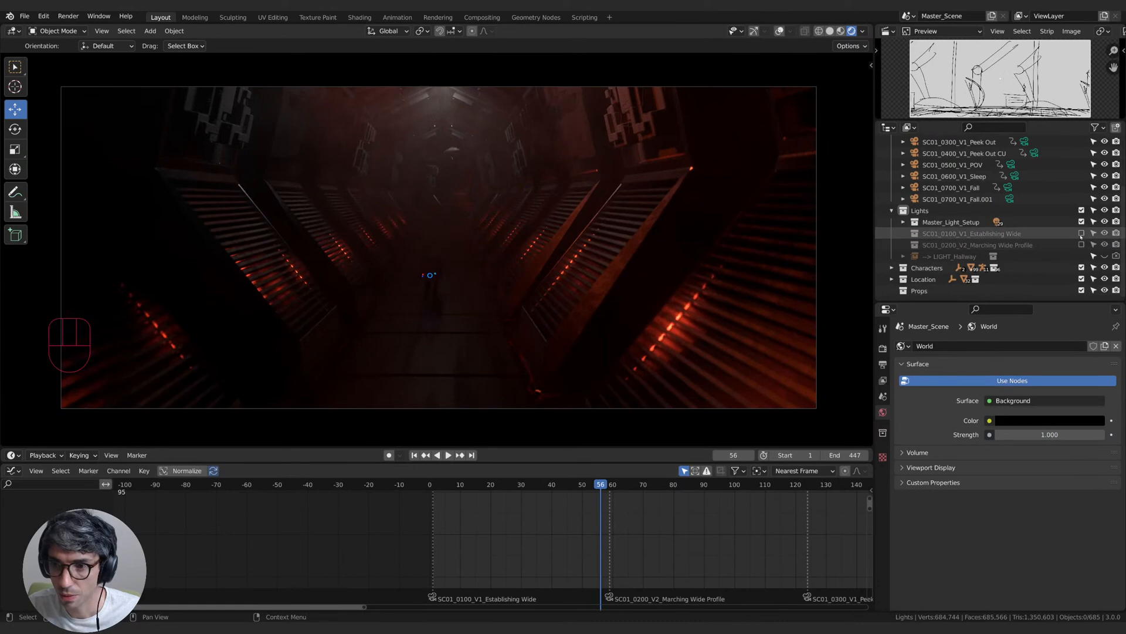
{"action": "left_click", "coordinate": [1082, 234]}
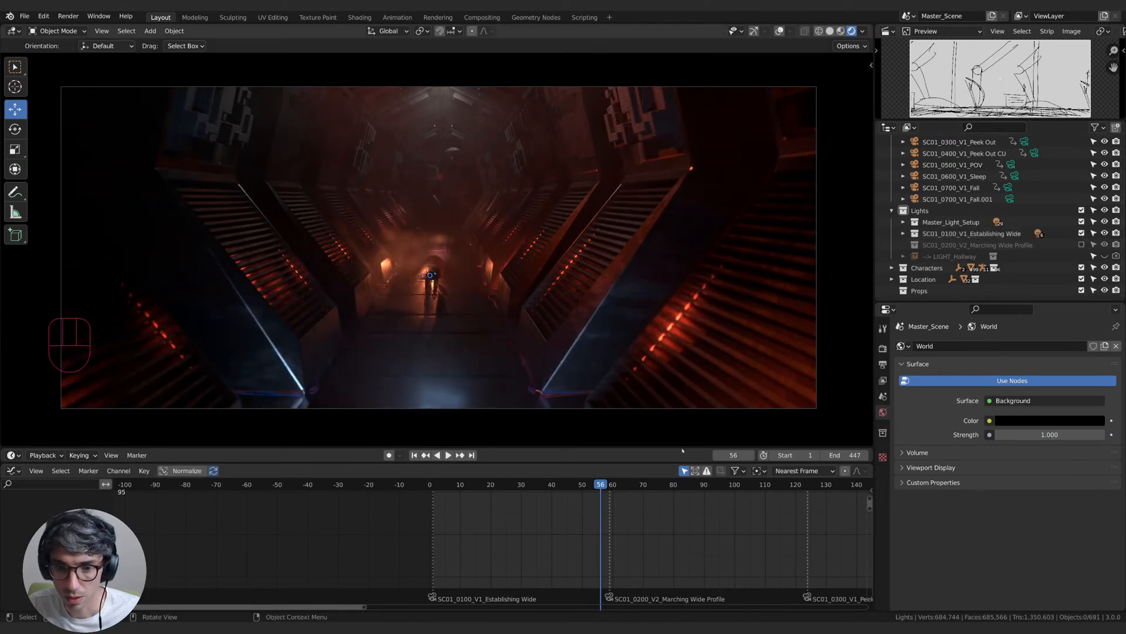
{"action": "left_click", "coordinate": [606, 484]}
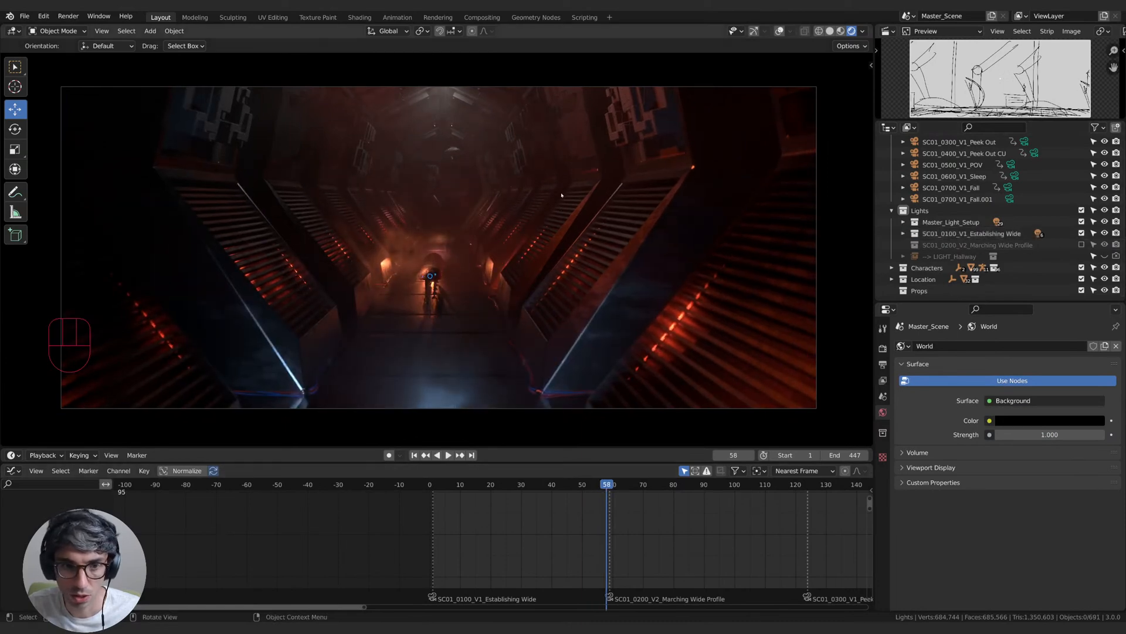
- Render a still image of frame 58 of the establishing wide shot, then close the render window
{"action": "left_click", "coordinate": [62, 16]}
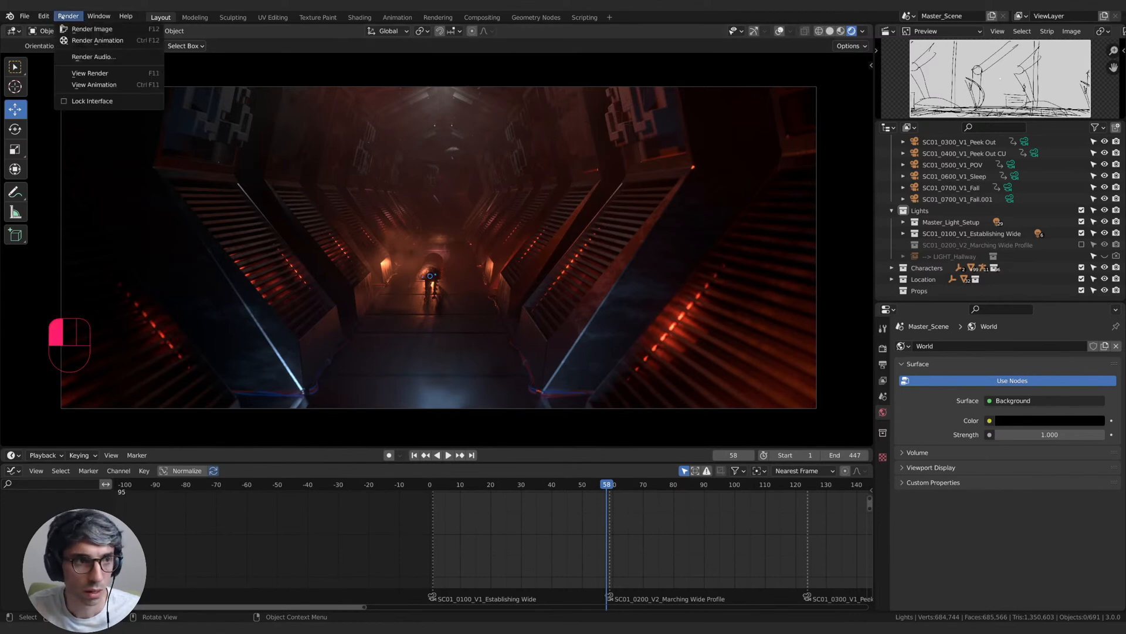
{"action": "left_click", "coordinate": [72, 31]}
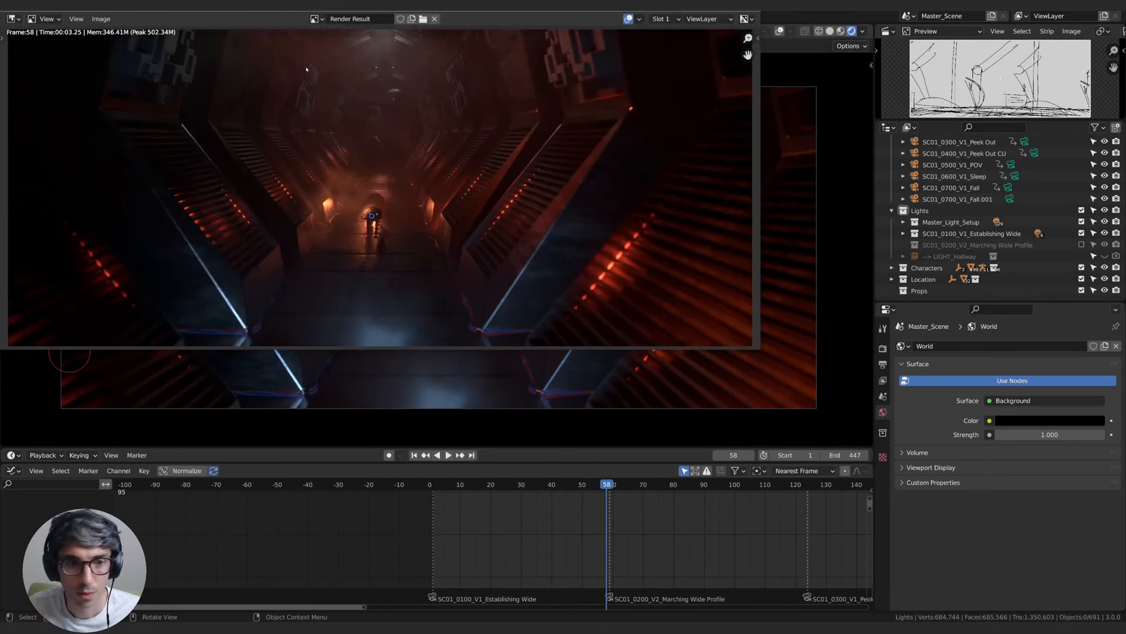
{"action": "left_click_drag", "start_coordinate": [229, 7], "coordinate": [271, 84]}
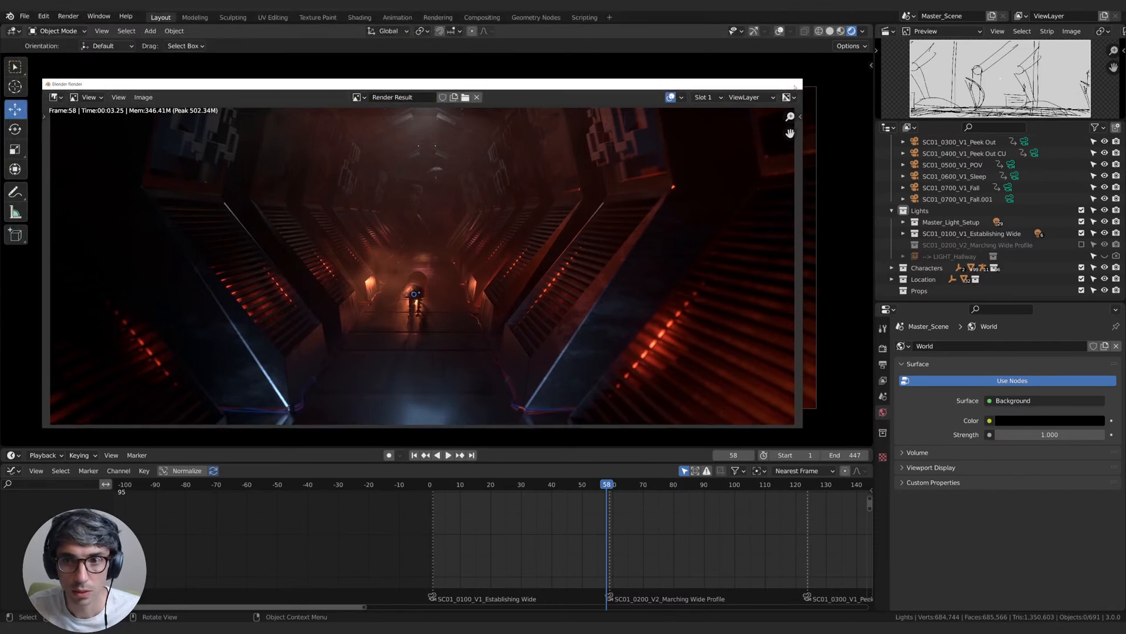
{"action": "left_click", "coordinate": [794, 84]}
- Switch the storyboard preview area to an Image Editor and display the Render Result in it
{"action": "left_click", "coordinate": [886, 32]}
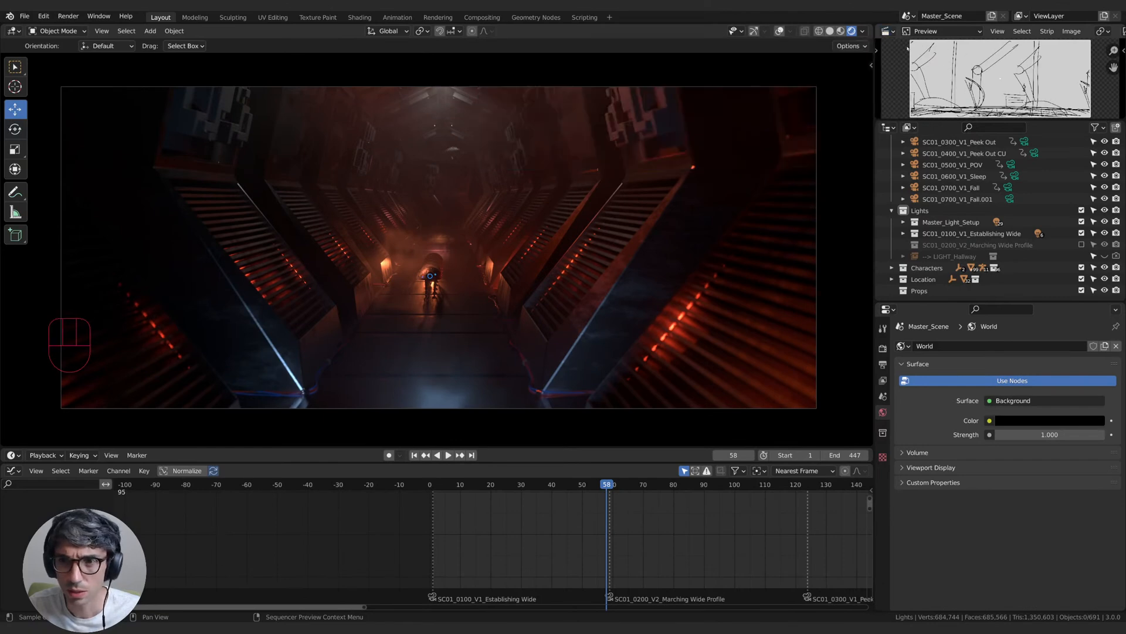
{"action": "left_click", "coordinate": [886, 32]}
{"action": "left_click", "coordinate": [558, 75]}
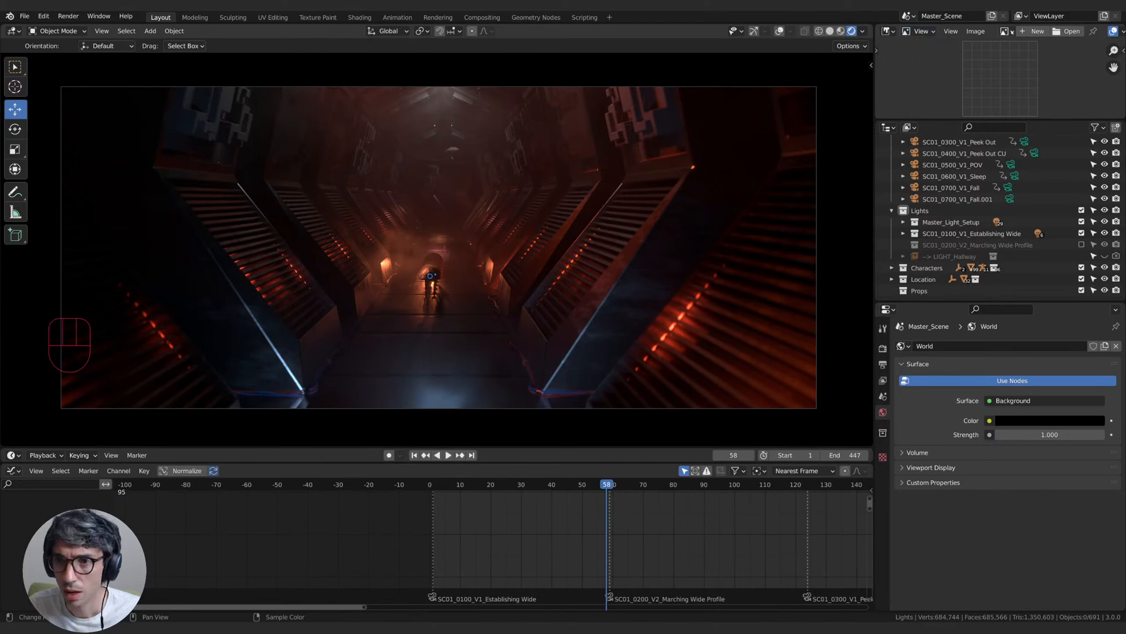
{"action": "left_click", "coordinate": [919, 31]}
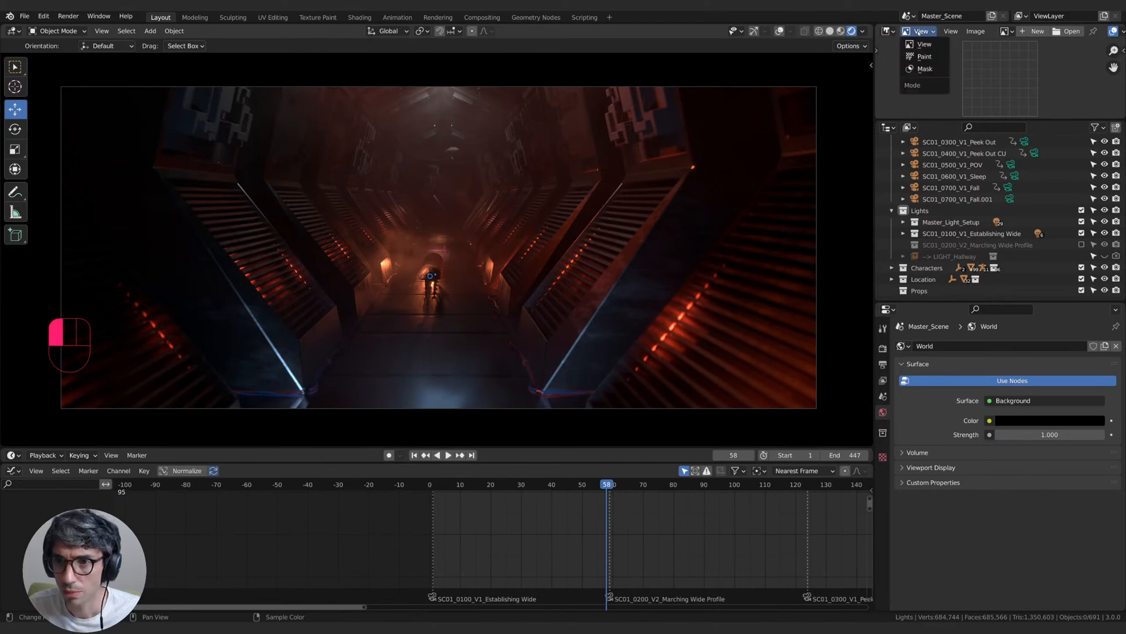
{"action": "left_click", "coordinate": [1007, 31]}
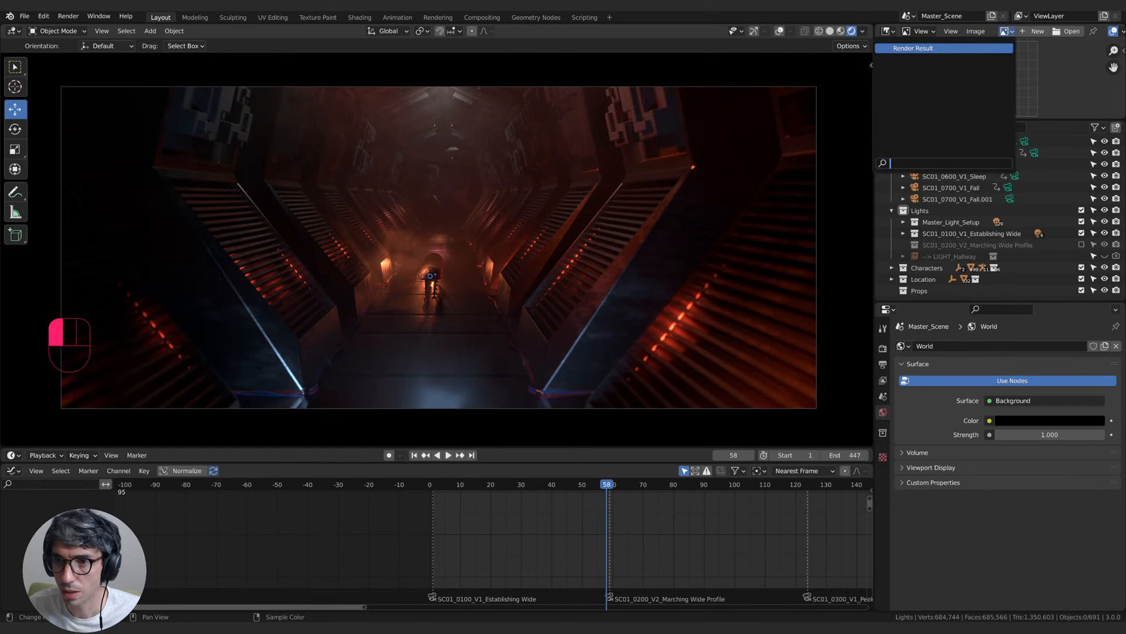
{"action": "left_click", "coordinate": [912, 49]}
- Resize the Image Editor area and zoom out so the whole reference render fits beside the viewport
{"action": "left_click_drag", "start_coordinate": [916, 120], "coordinate": [916, 174]}
{"action": "left_click_drag", "start_coordinate": [864, 144], "coordinate": [726, 146]}
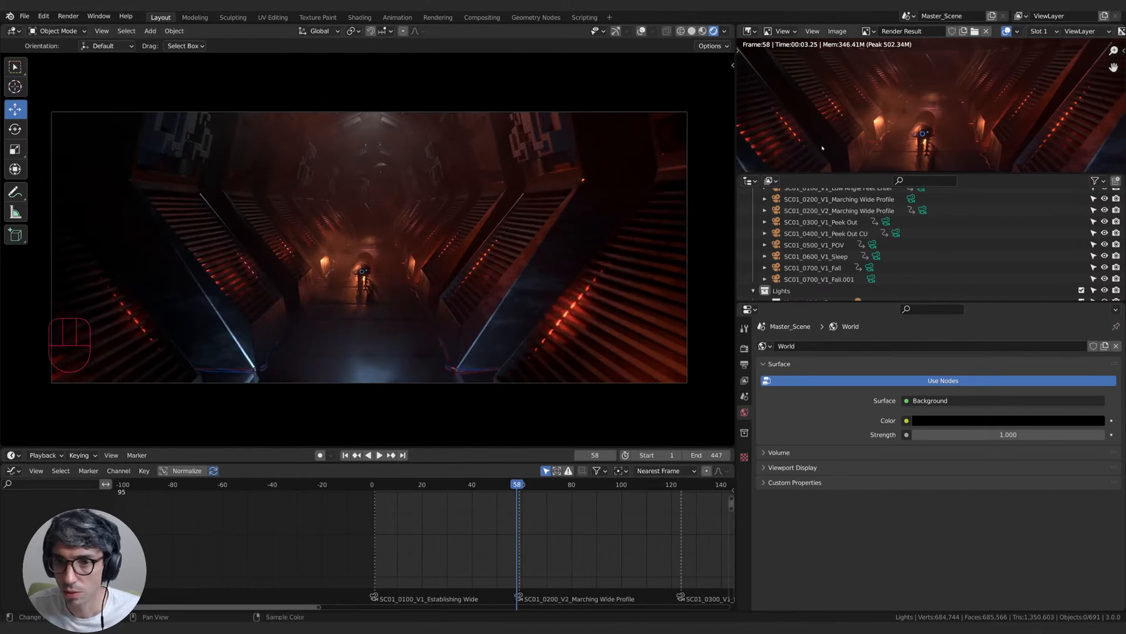
{"action": "scroll", "coordinate": [856, 142], "scroll_direction": "down", "scroll_amount": 4}
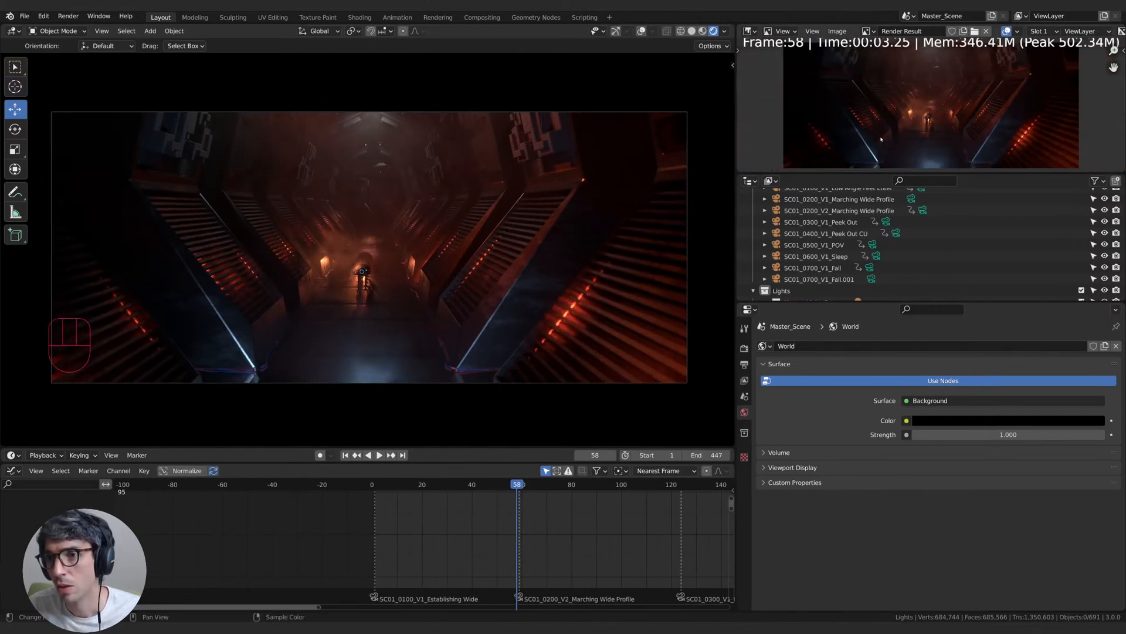
{"action": "left_click_drag", "start_coordinate": [736, 134], "coordinate": [823, 133]}
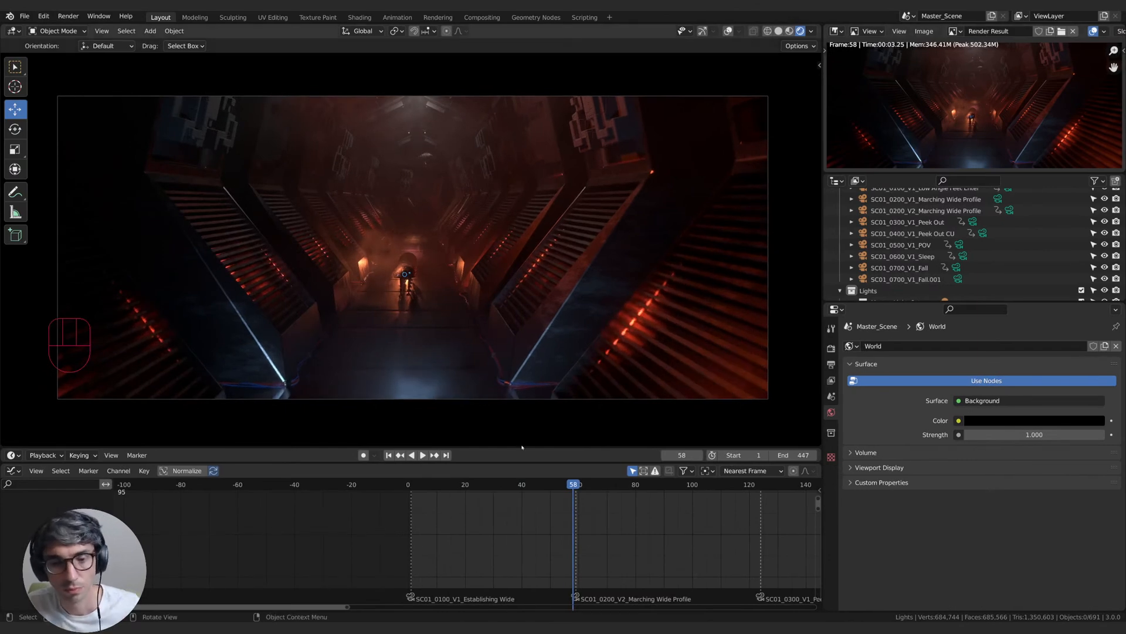
- Go to frame 61, disable the SC01_0100_V1_Establishing Wide lights, and enable the SC01_0200_V2_Marching Wide Profile collection
{"action": "left_click", "coordinate": [581, 485]}
{"action": "scroll", "coordinate": [1090, 238], "scroll_direction": "down", "scroll_amount": 5}
{"action": "left_click", "coordinate": [1082, 232]}
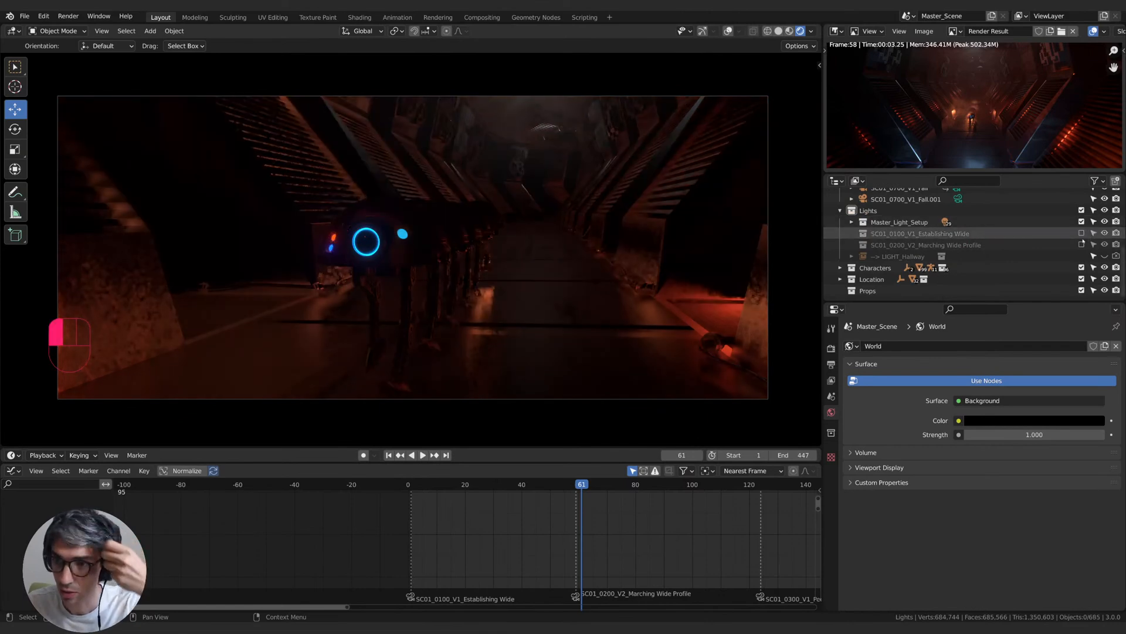
{"action": "left_click", "coordinate": [1082, 245]}
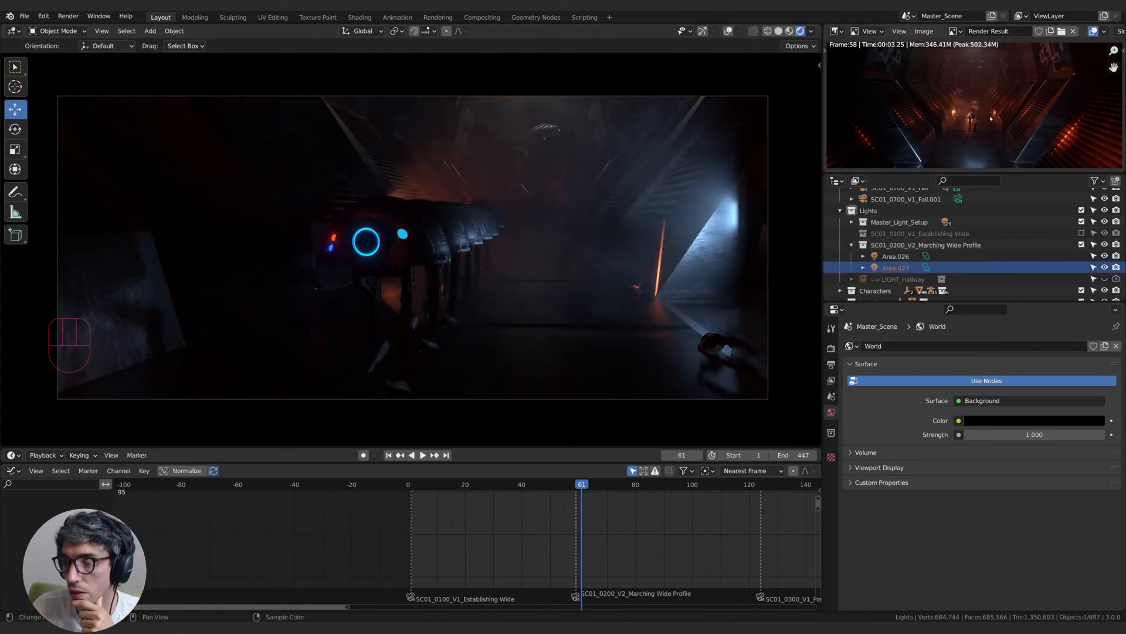
- Go to frame 123, then move and rotate the blue Area.027 light to rake across the ribbed wall at the hallway's right side
{"action": "left_click", "coordinate": [759, 485]}
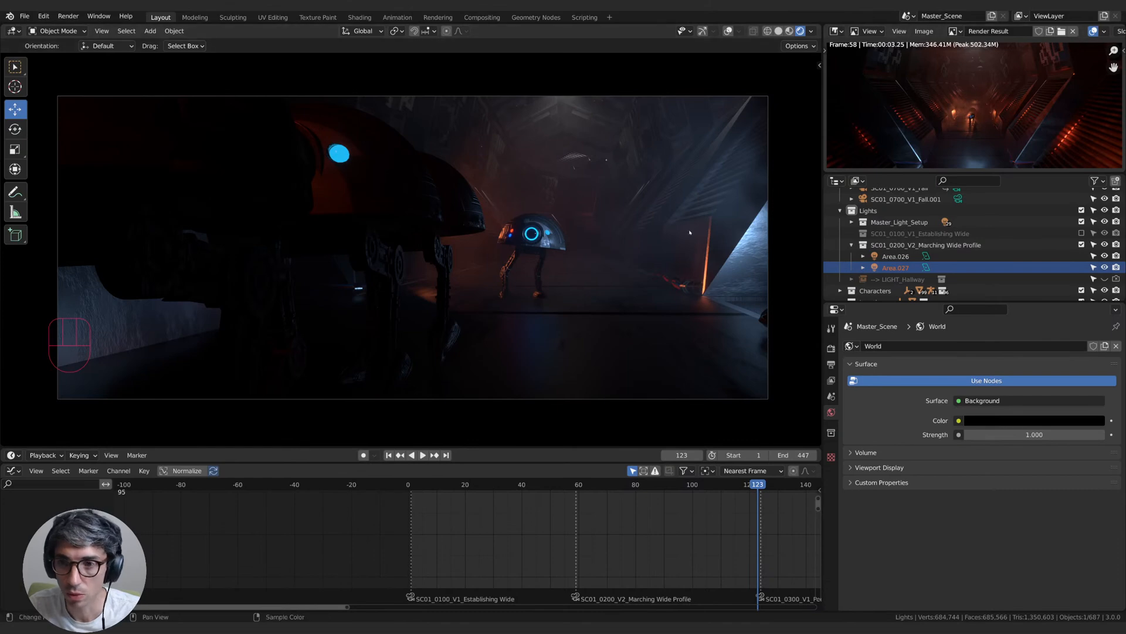
{"action": "key", "text": "g"}
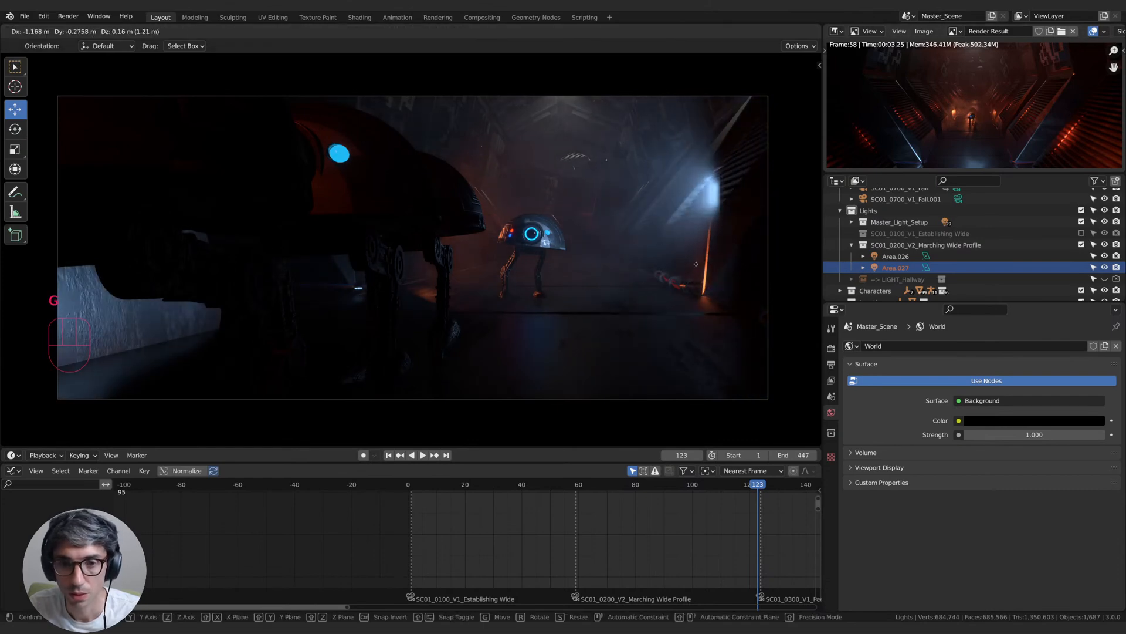
{"action": "left_click", "coordinate": [764, 146]}
{"action": "key", "text": "r"}
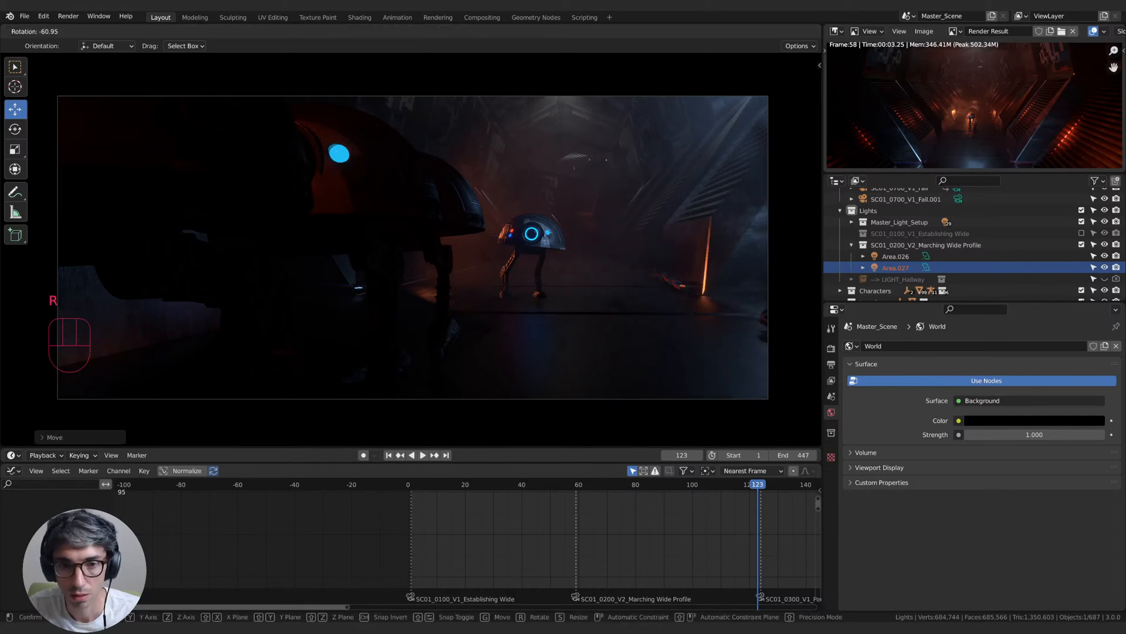
{"action": "left_click", "coordinate": [24, 152]}
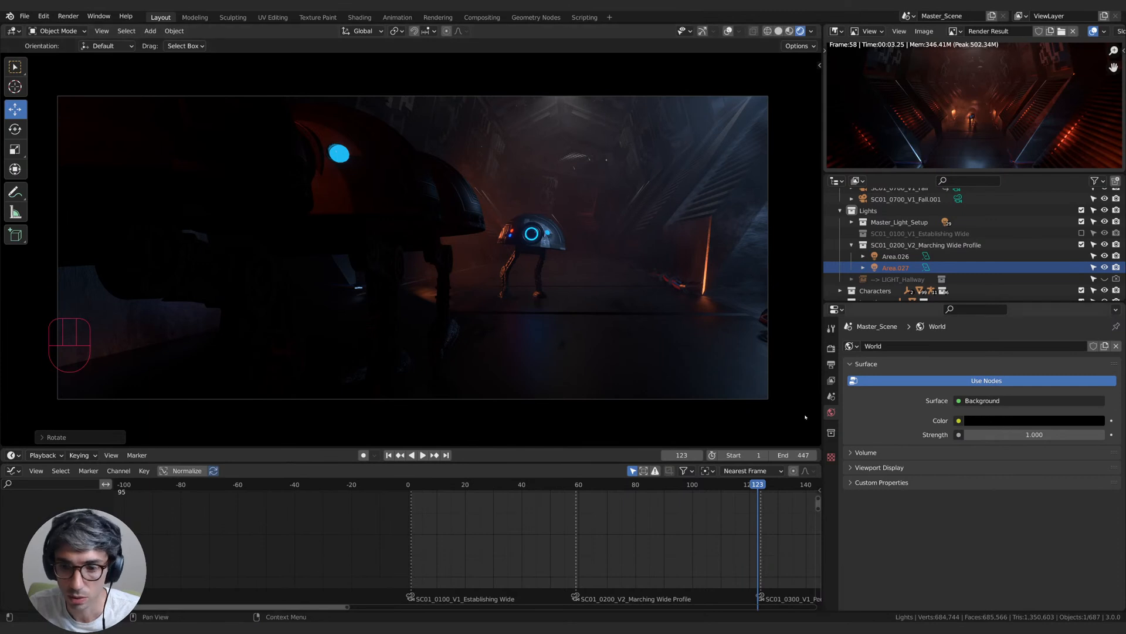
- Set the Area.027 light's power to 183.4 W and its size to 0.53 m
{"action": "left_click", "coordinate": [896, 273]}
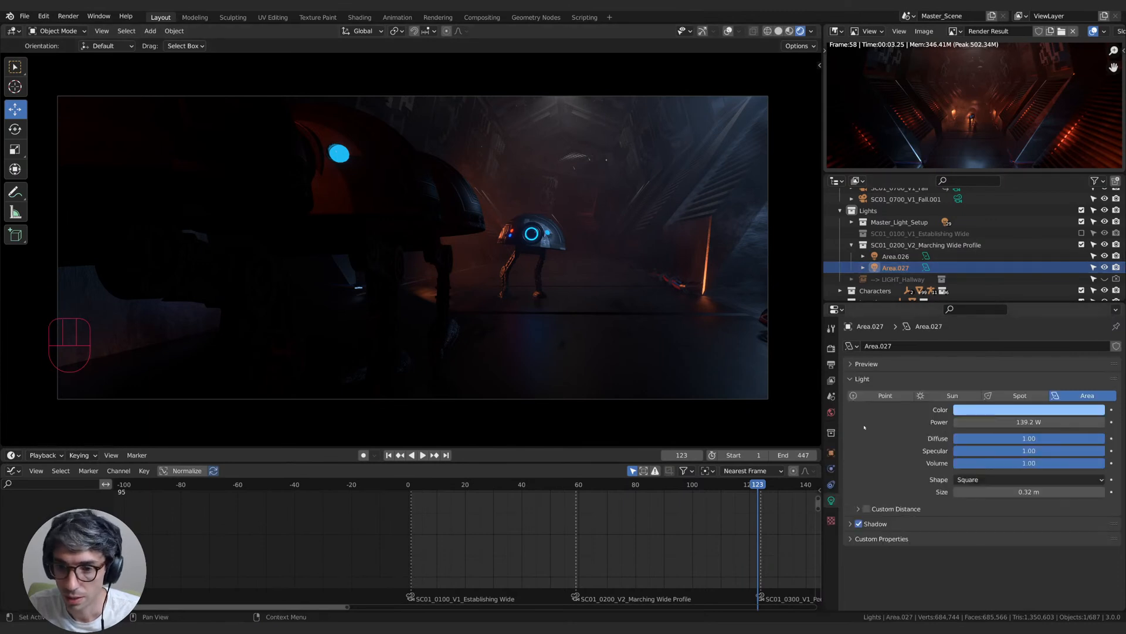
{"action": "left_click_drag", "start_coordinate": [1046, 422], "coordinate": [1079, 422]}
{"action": "mouse_move", "coordinate": [1033, 492]}
{"action": "left_mouse_down"}
{"action": "mouse_move", "coordinate": [1079, 492]}
{"action": "mouse_move", "coordinate": [1022, 493]}
{"action": "left_mouse_up"}
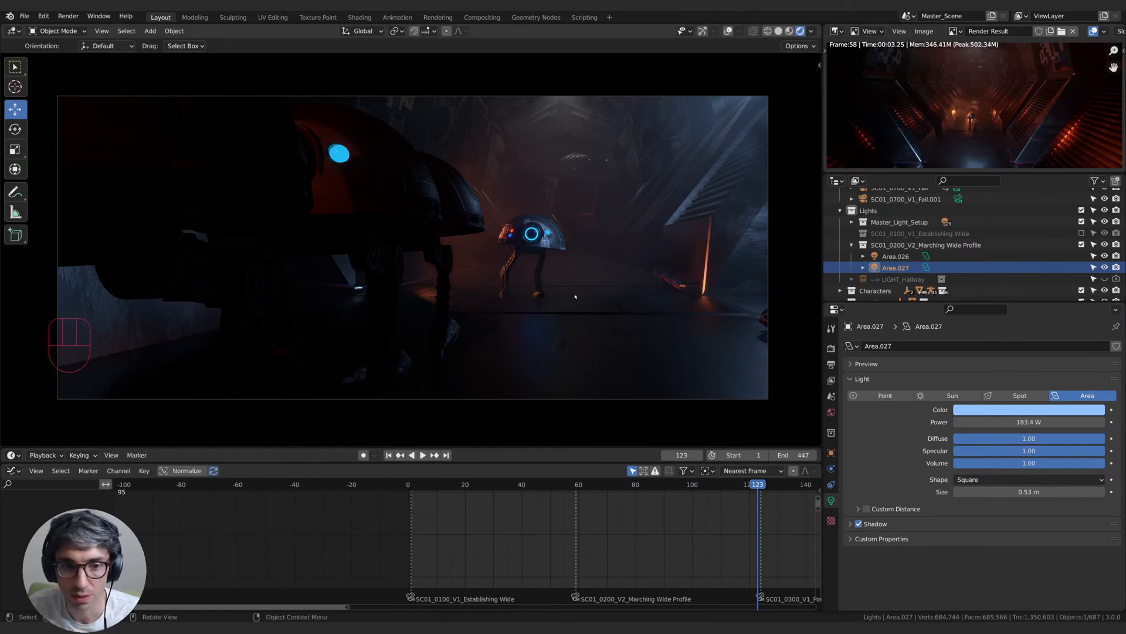
- Duplicate the orange Area.026 light, rotate the copy, and move it above the rear robot
{"action": "left_click", "coordinate": [896, 257]}
{"action": "key", "text": "shift+d"}
{"action": "right_click", "coordinate": [490, 226]}
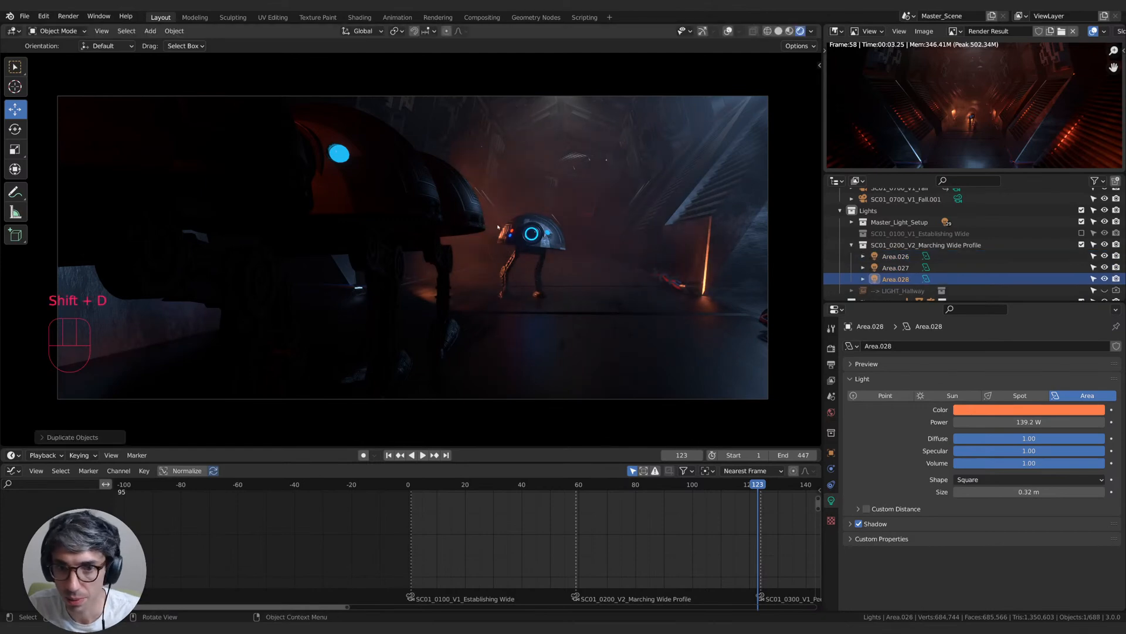
{"action": "key", "text": "r"}
{"action": "left_click", "coordinate": [487, 219]}
{"action": "key", "text": "g"}
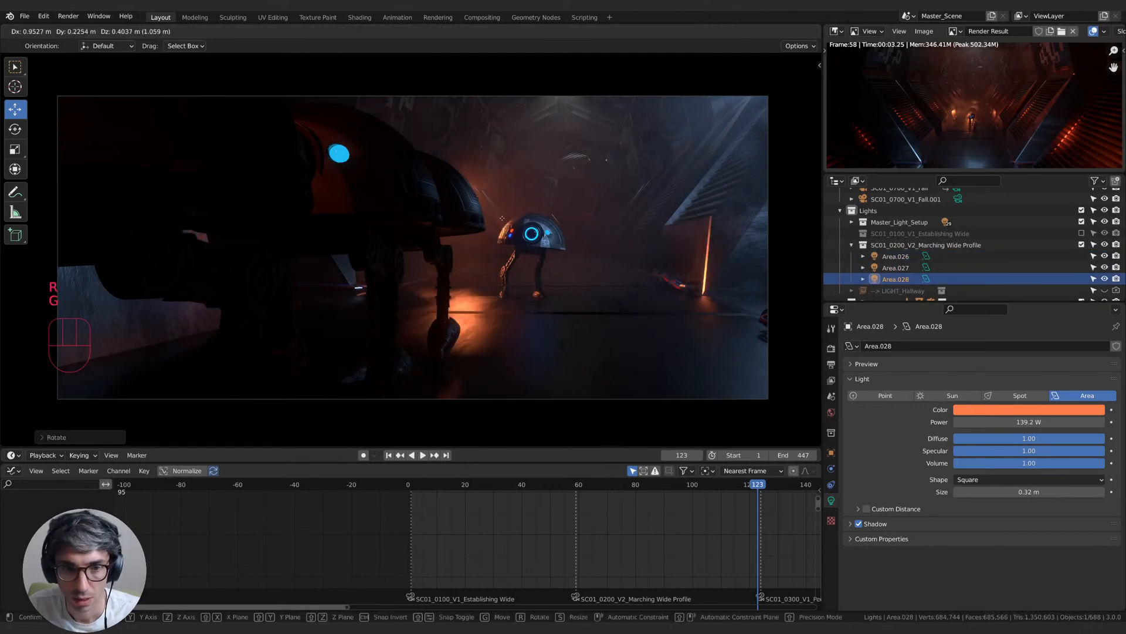
{"action": "left_click", "coordinate": [558, 199]}
- Rotate the duplicated orange light around the Z axis and lower it toward the rear robot's legs
{"action": "key", "text": "r"}
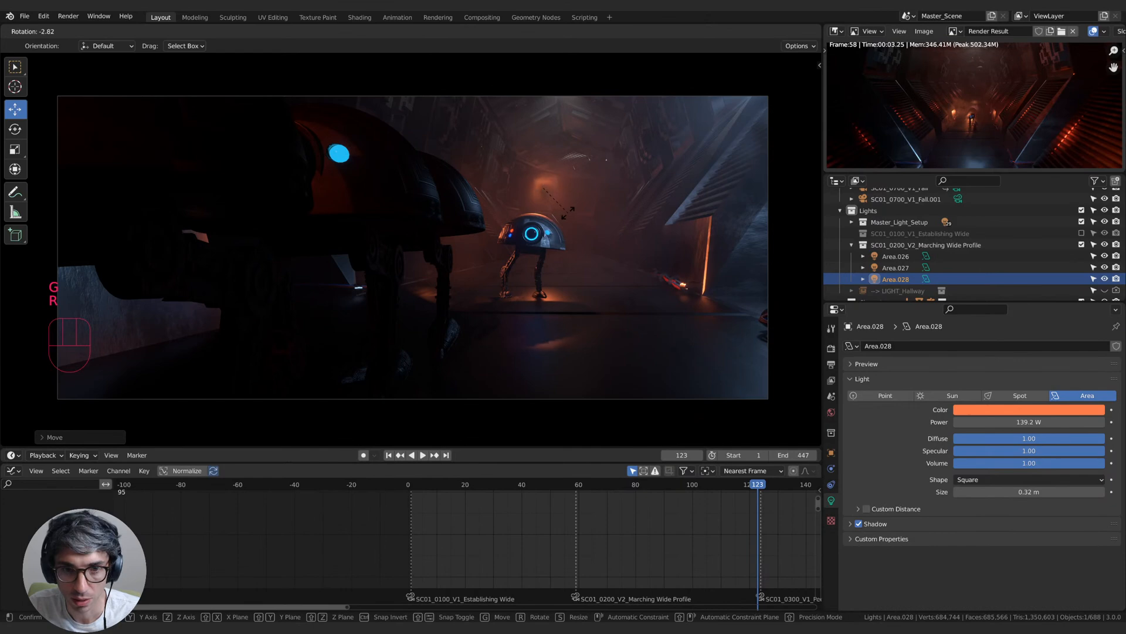
{"action": "right_click", "coordinate": [601, 202]}
{"action": "key", "text": "r"}
{"action": "key", "text": "z"}
{"action": "left_click", "coordinate": [623, 169]}
{"action": "key", "text": "g"}
{"action": "left_click", "coordinate": [612, 217]}
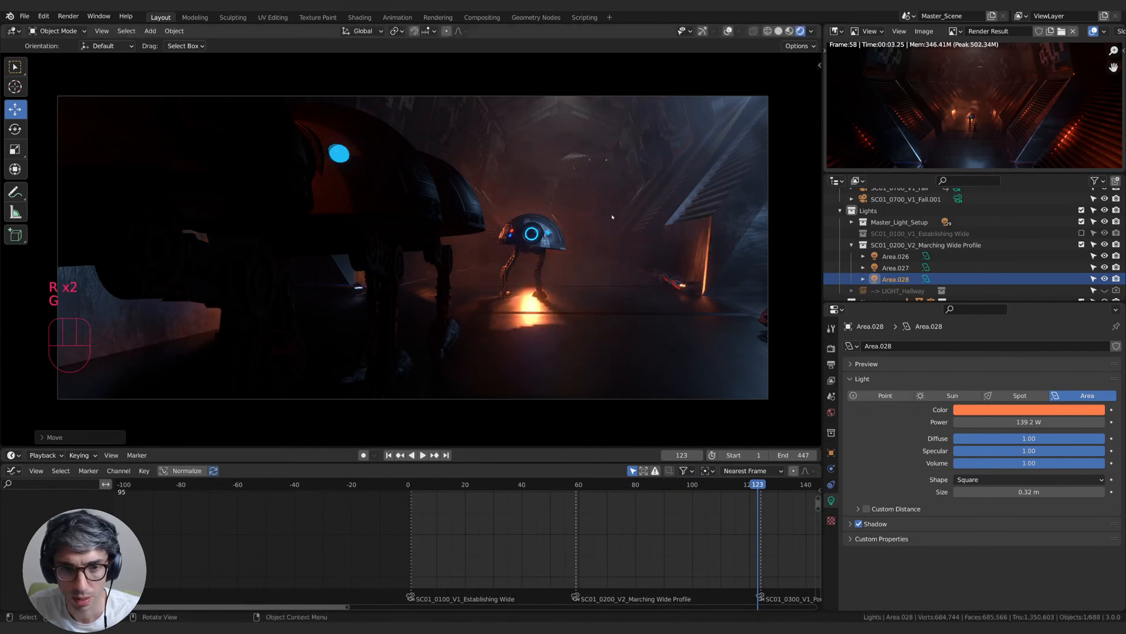
- Reduce the duplicated orange light's specular factor to 0.13 and enable Custom Distance at 33 m
{"action": "left_click_drag", "start_coordinate": [1046, 451], "coordinate": [914, 451]}
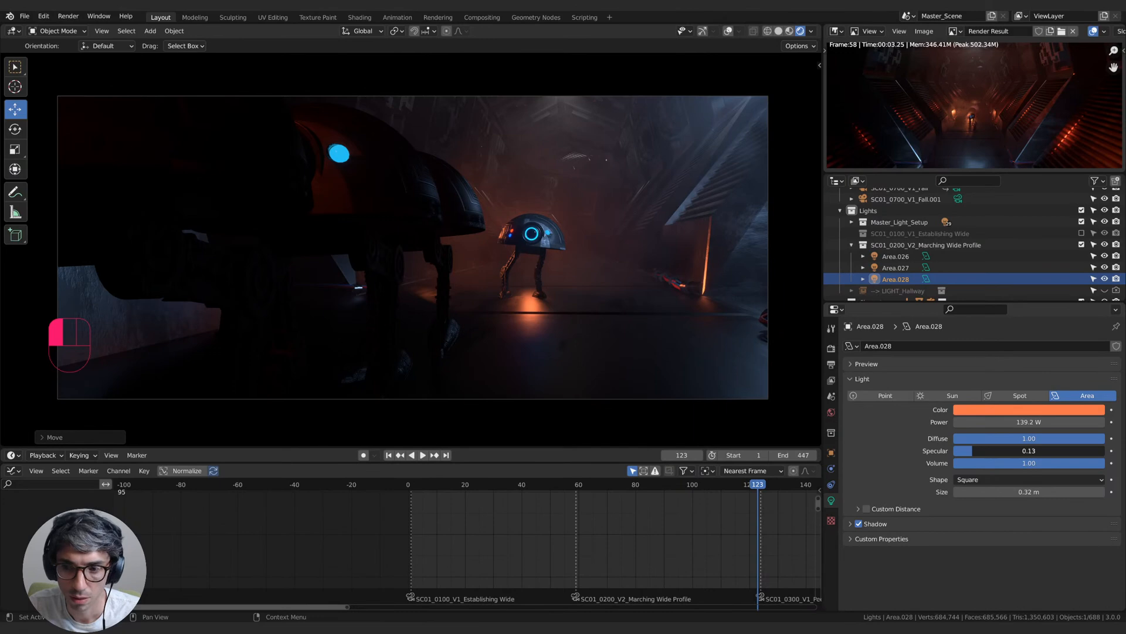
{"action": "left_click_drag", "start_coordinate": [914, 451], "coordinate": [914, 452]}
{"action": "left_click", "coordinate": [866, 509]}
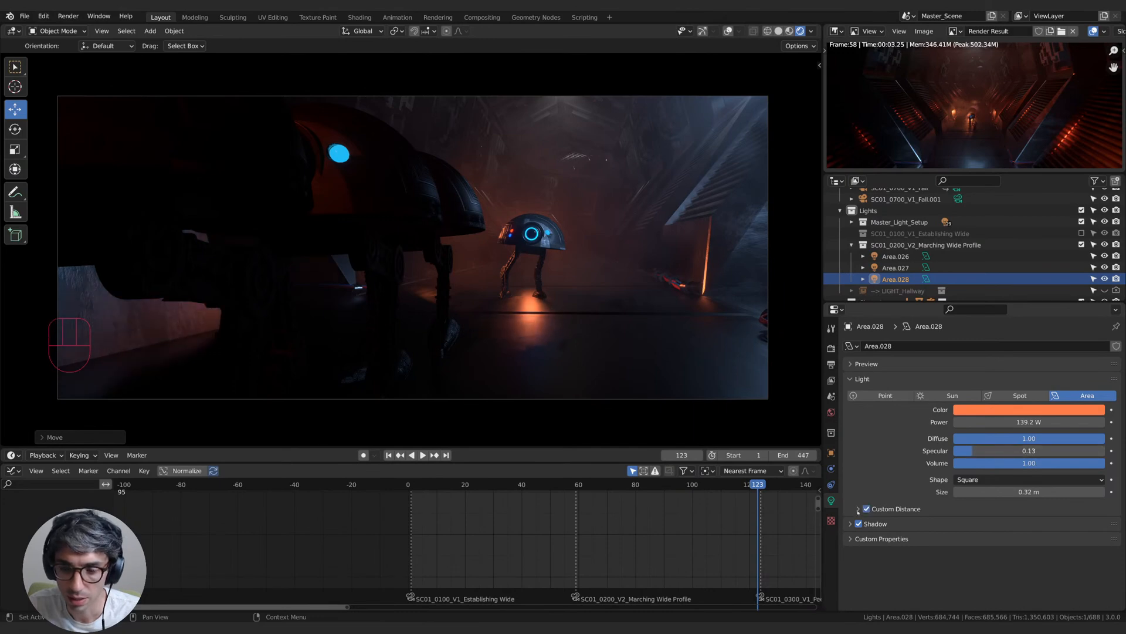
{"action": "left_click", "coordinate": [910, 510]}
{"action": "mouse_move", "coordinate": [974, 525]}
{"action": "left_mouse_down"}
{"action": "mouse_move", "coordinate": [1035, 525]}
{"action": "mouse_move", "coordinate": [950, 525]}
{"action": "mouse_move", "coordinate": [968, 525]}
{"action": "left_mouse_up"}
{"action": "left_click_drag", "start_coordinate": [1029, 526], "coordinate": [1074, 526]}
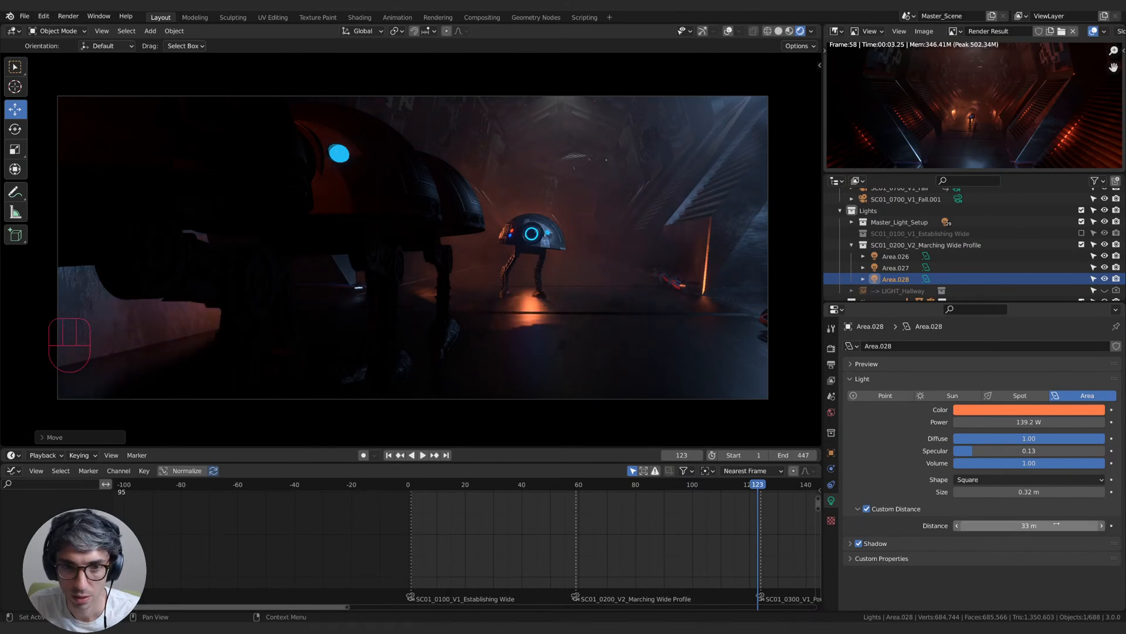
- Rotate the duplicated orange light around the global X axis and raise it about 1.13 m above the rear robot
{"action": "key", "text": "r"}
{"action": "key", "text": "x"}
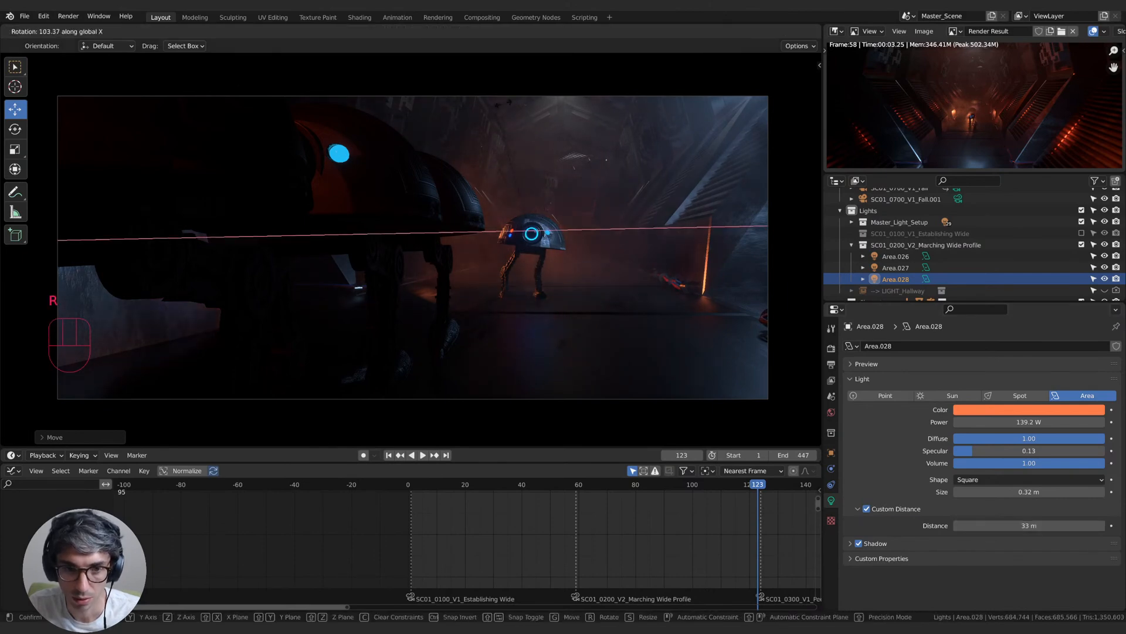
{"action": "left_click", "coordinate": [624, 324]}
{"action": "key", "text": "g"}
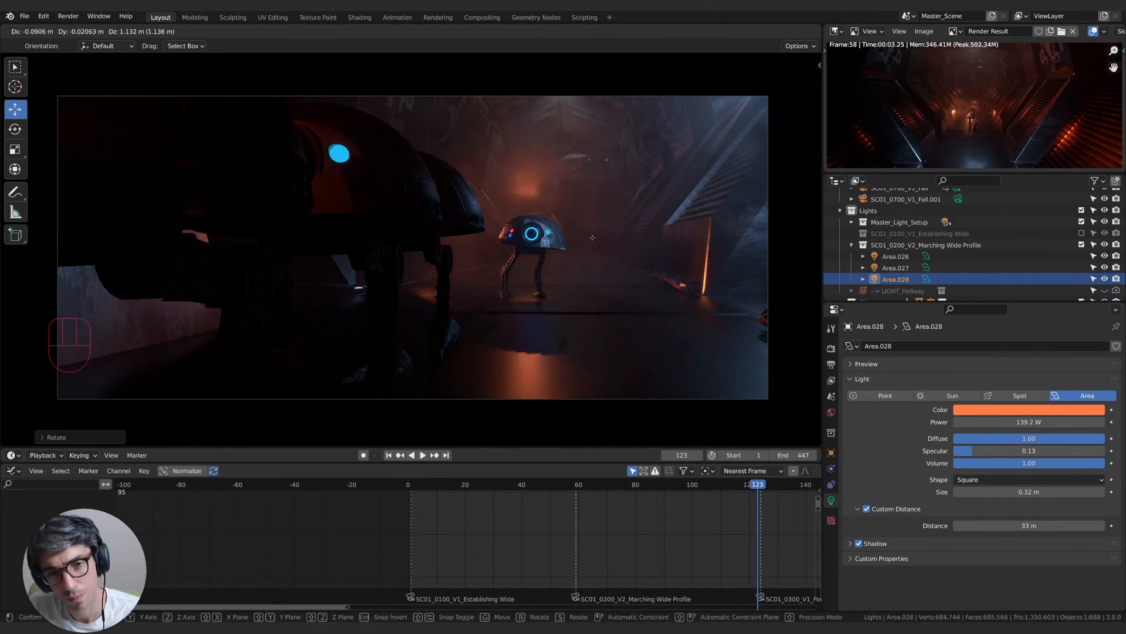
{"action": "left_click", "coordinate": [593, 238]}
- Lower the orange light behind the rear robot, tilting it again around the X axis to place its glow near the legs
{"action": "left_click_drag", "start_coordinate": [1032, 463], "coordinate": [1105, 462]}
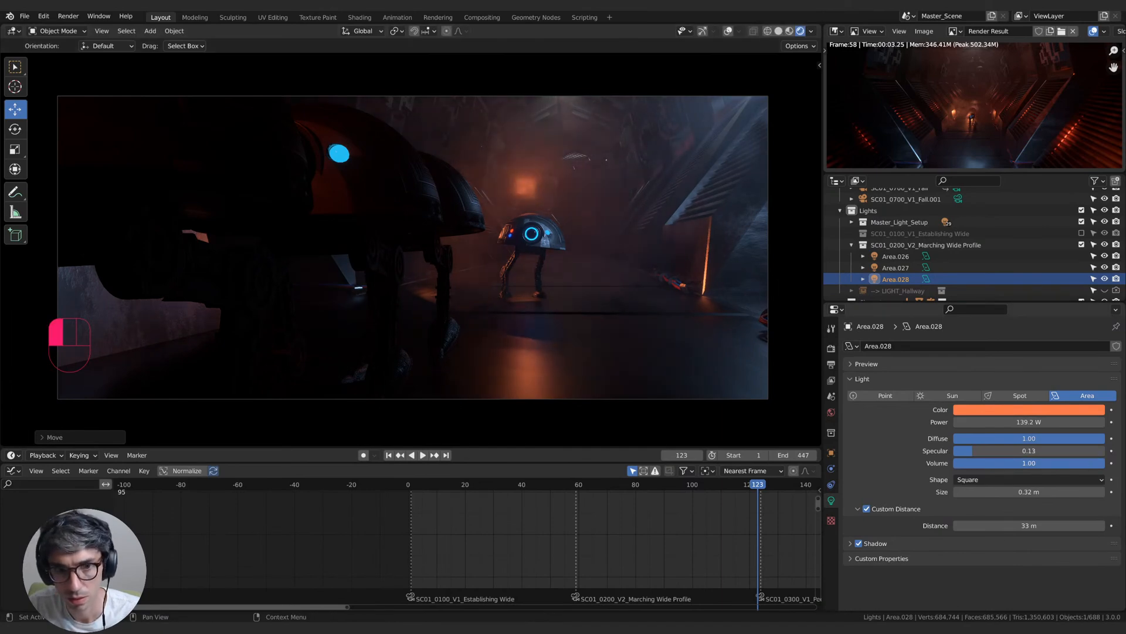
{"action": "key", "text": "g"}
{"action": "key", "text": "r"}
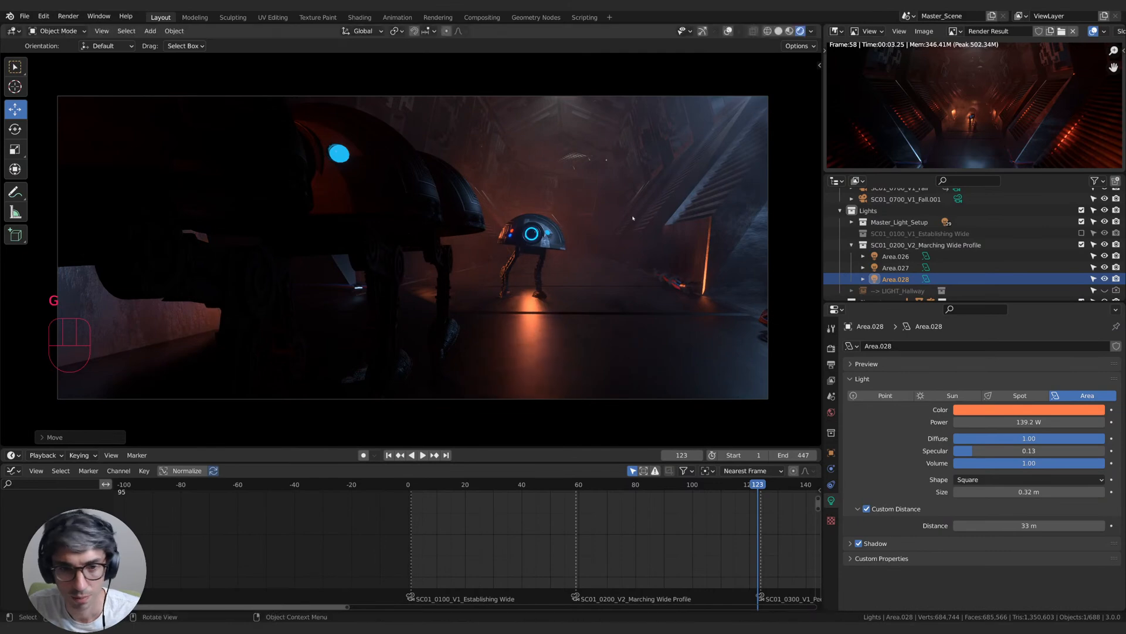
{"action": "key", "text": "x"}
{"action": "left_click", "coordinate": [629, 278]}
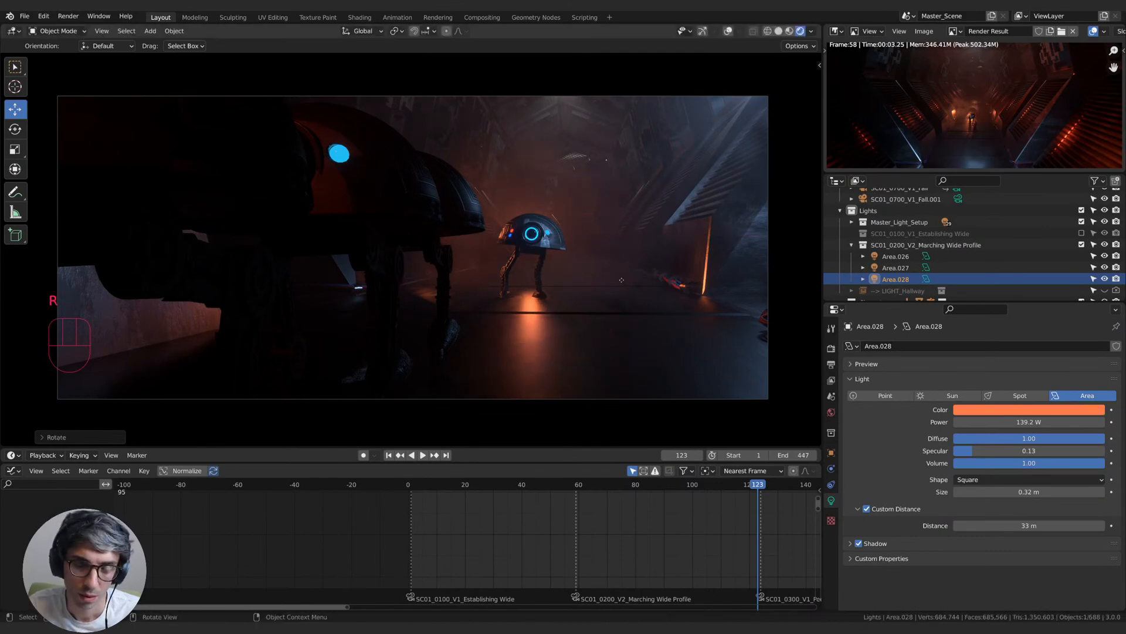
{"action": "key", "text": "g"}
{"action": "left_click", "coordinate": [636, 334]}
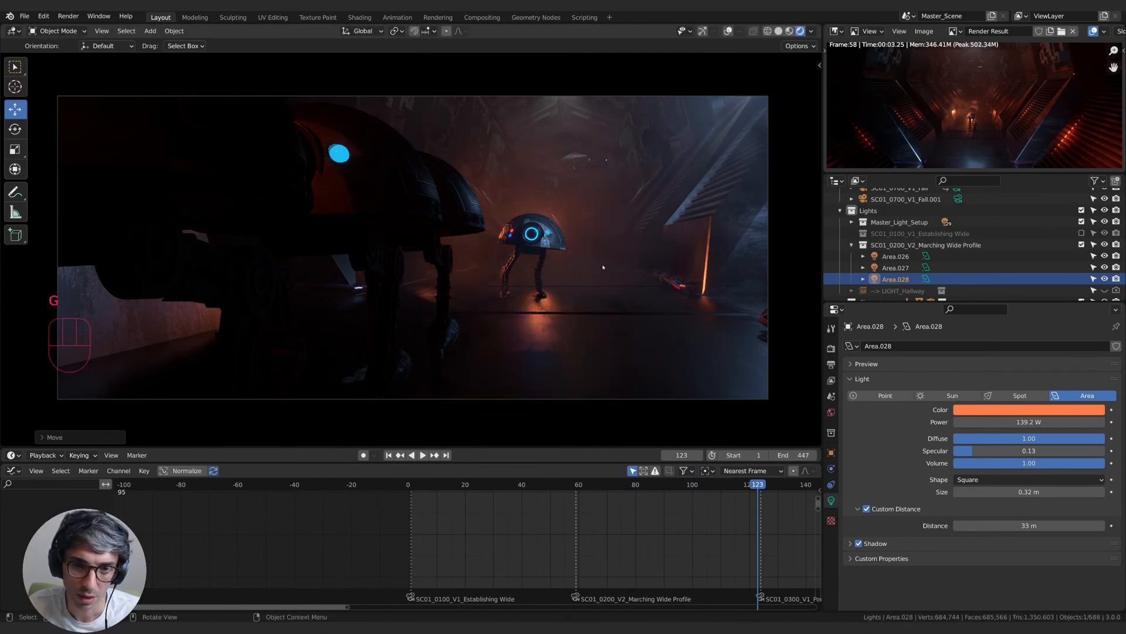
- Set the orange light behind the rear robot to 90.9 W power, 1.00 specular and 0 m size
{"action": "left_click_drag", "start_coordinate": [1061, 422], "coordinate": [1009, 422]}
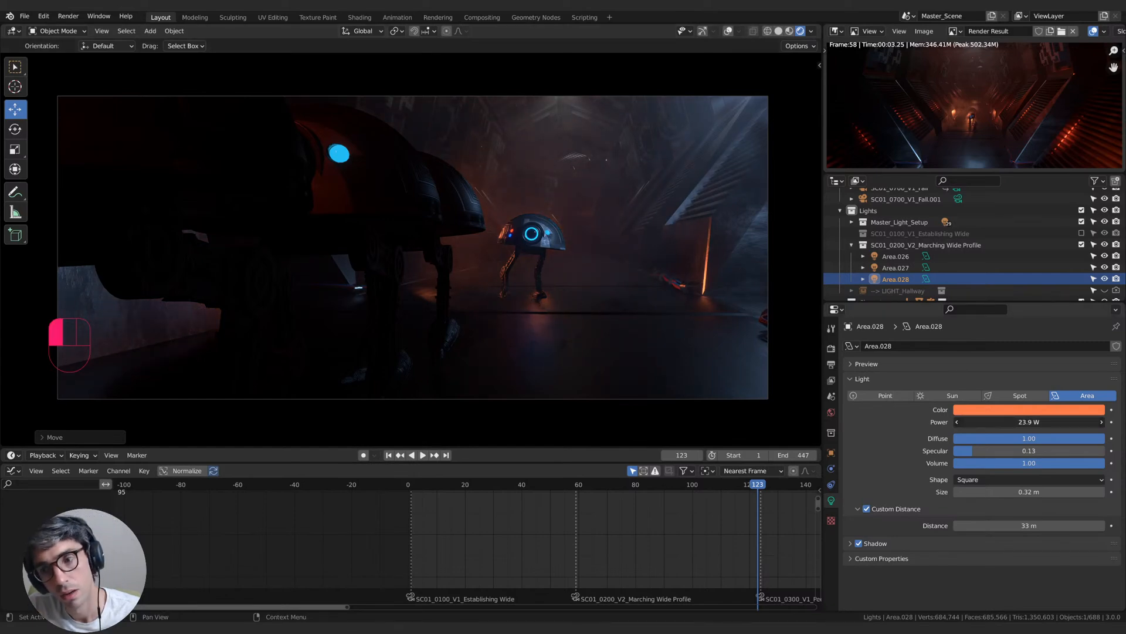
{"action": "left_click_drag", "start_coordinate": [1030, 422], "coordinate": [1071, 422]}
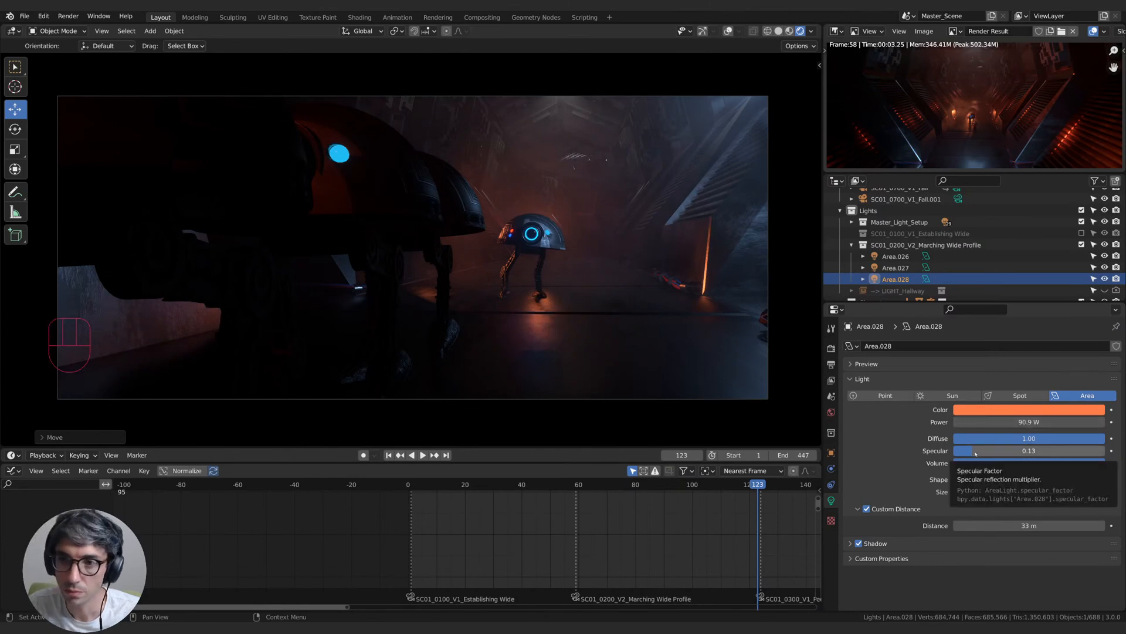
{"action": "left_click_drag", "start_coordinate": [976, 450], "coordinate": [1112, 452]}
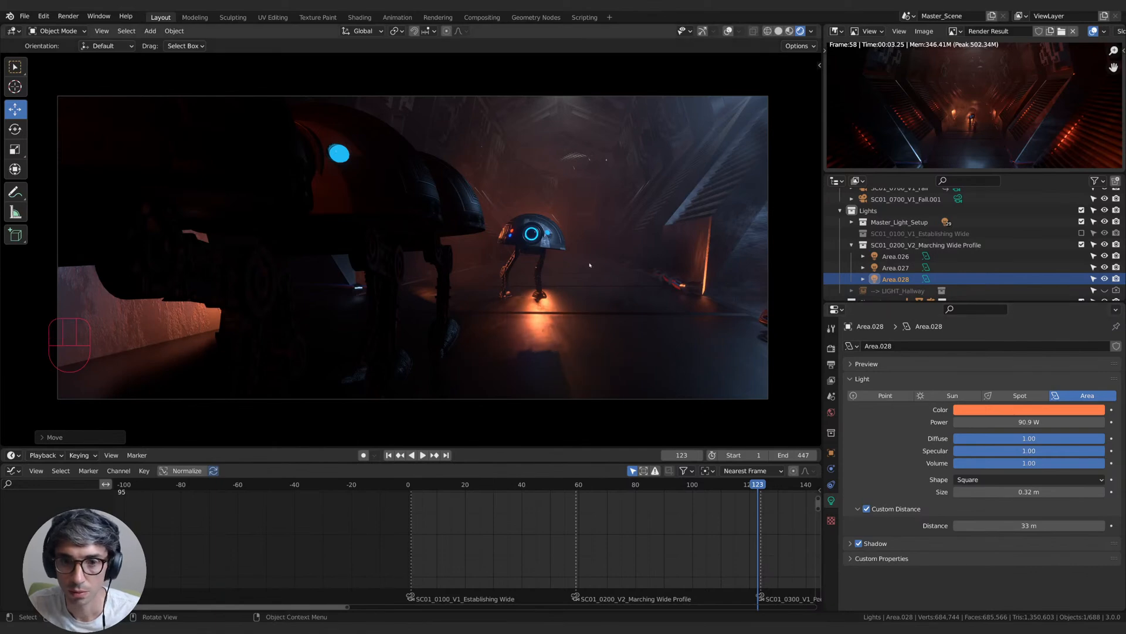
{"action": "left_click_drag", "start_coordinate": [1029, 492], "coordinate": [986, 491]}
- Reposition the orange light and rotate it around the global X axis so it backlights the rear robot and casts its leg shadow forward
{"action": "key", "text": "g"}
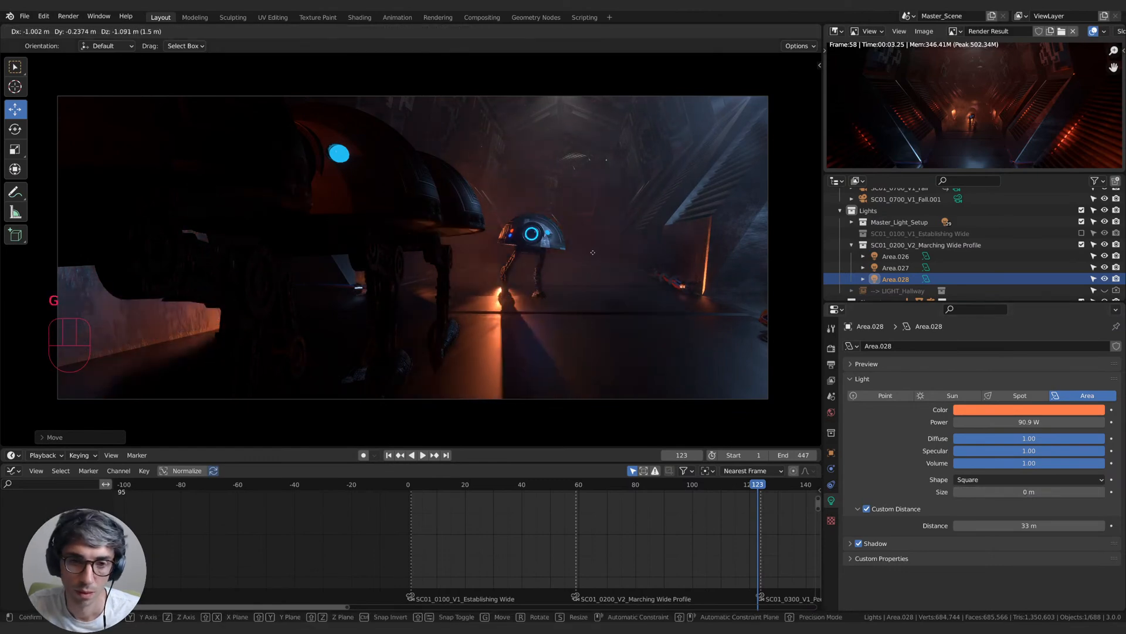
{"action": "key", "text": "r"}
{"action": "key", "text": "x"}
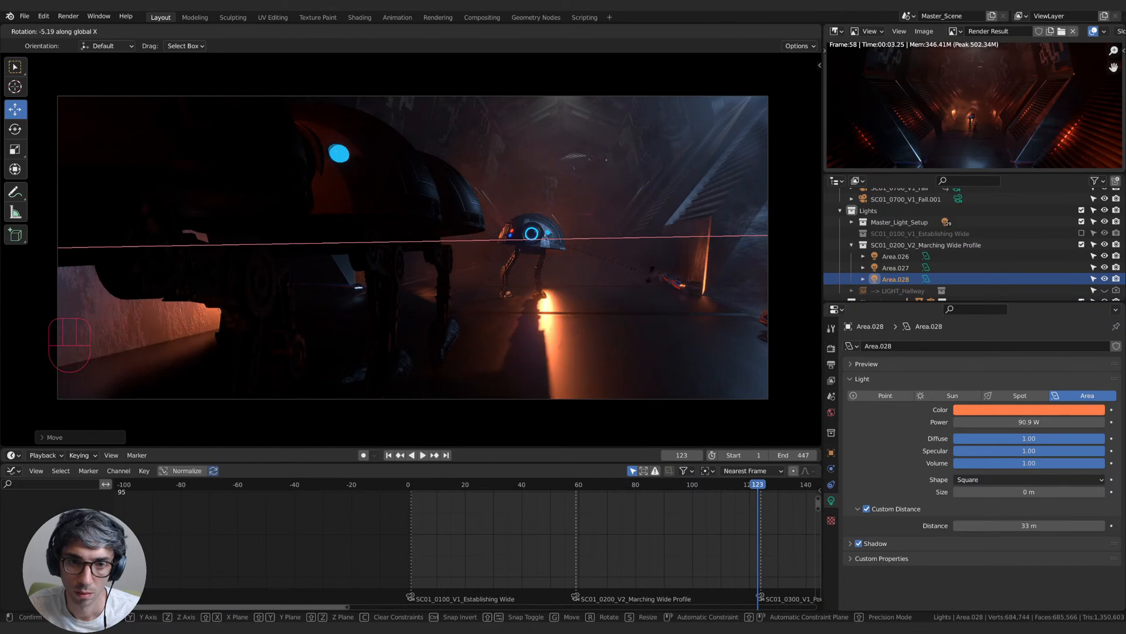
{"action": "left_click", "coordinate": [639, 141]}
{"action": "key", "text": "g"}
{"action": "left_click", "coordinate": [648, 272]}
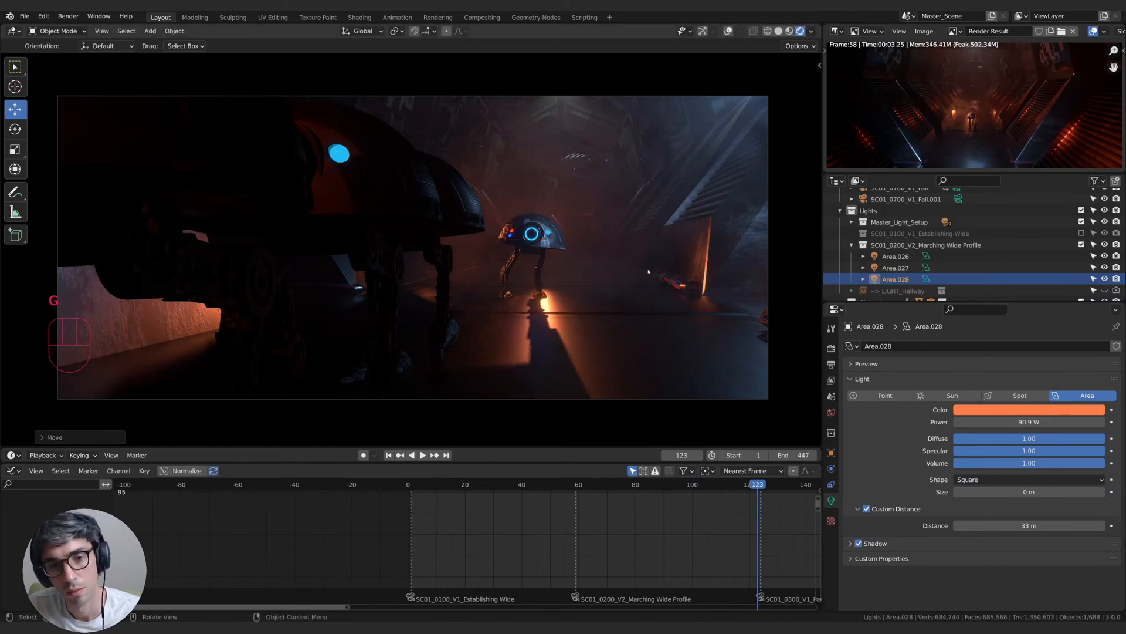
{"action": "key", "text": "g"}
{"action": "left_click", "coordinate": [645, 271]}
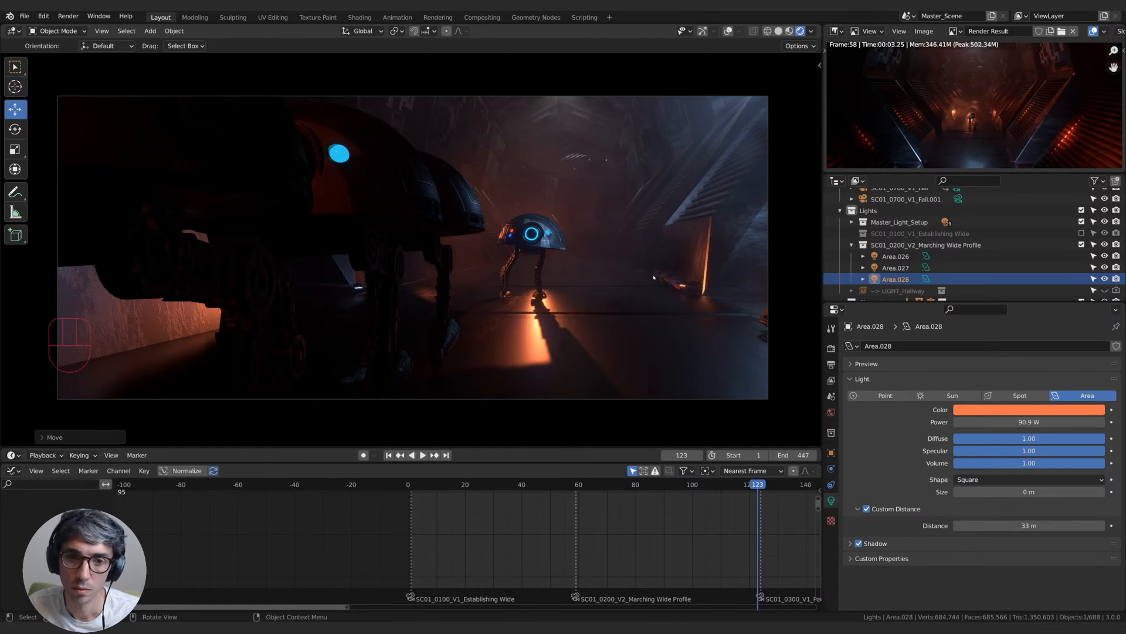
- Check the shot at several frames, then reduce the orange backlight's specular factor to 0.04 at frame 93
{"action": "left_click", "coordinate": [592, 487]}
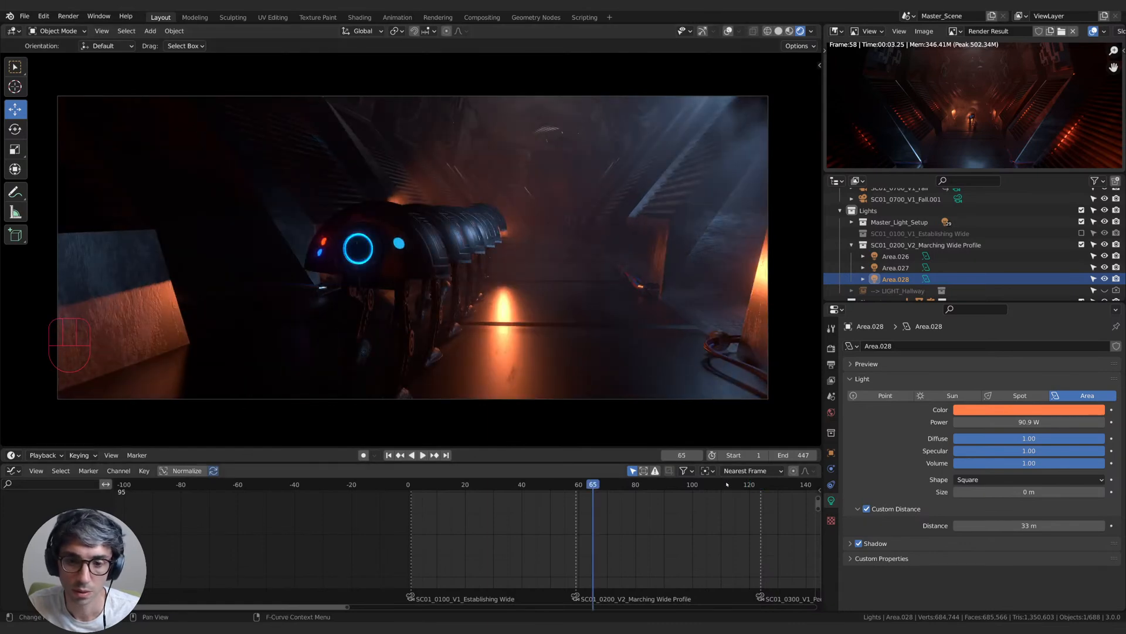
{"action": "left_click", "coordinate": [749, 485]}
{"action": "left_click", "coordinate": [673, 487]}
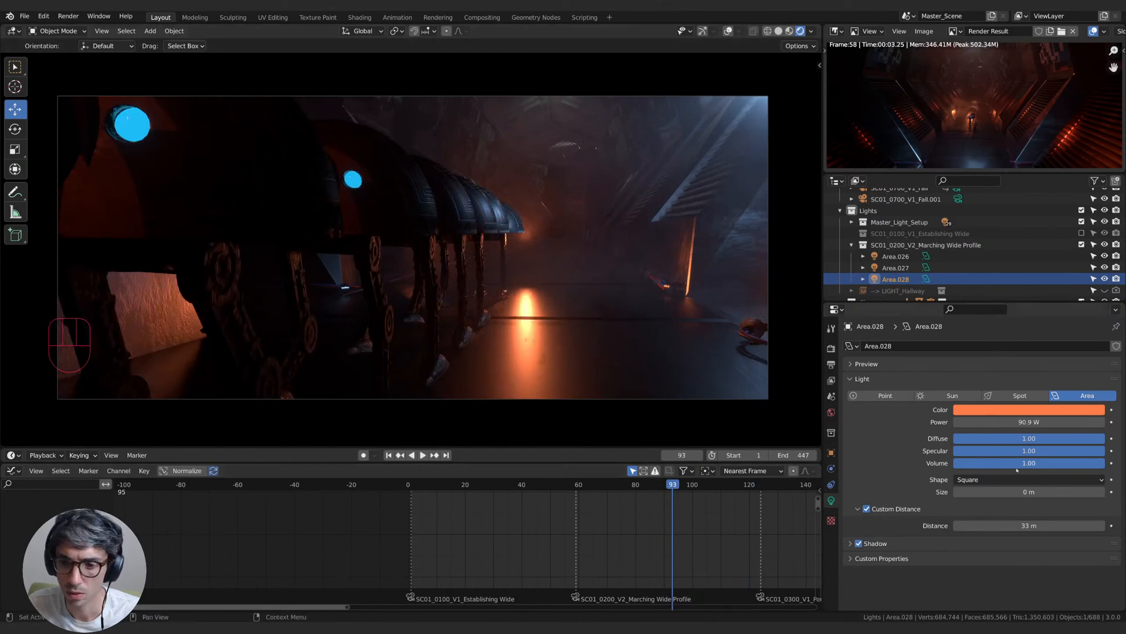
{"action": "left_click_drag", "start_coordinate": [1097, 450], "coordinate": [960, 451]}
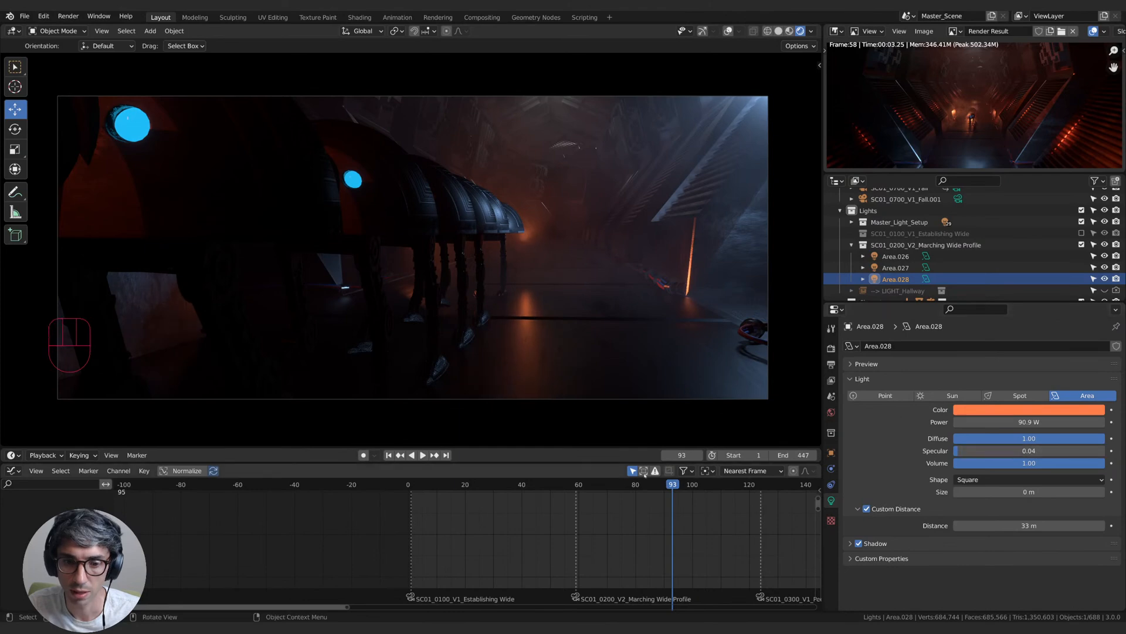
- Check the orange backlight on the rear robot at several frames of the shot, ending at frame 106
{"action": "left_click", "coordinate": [728, 486]}
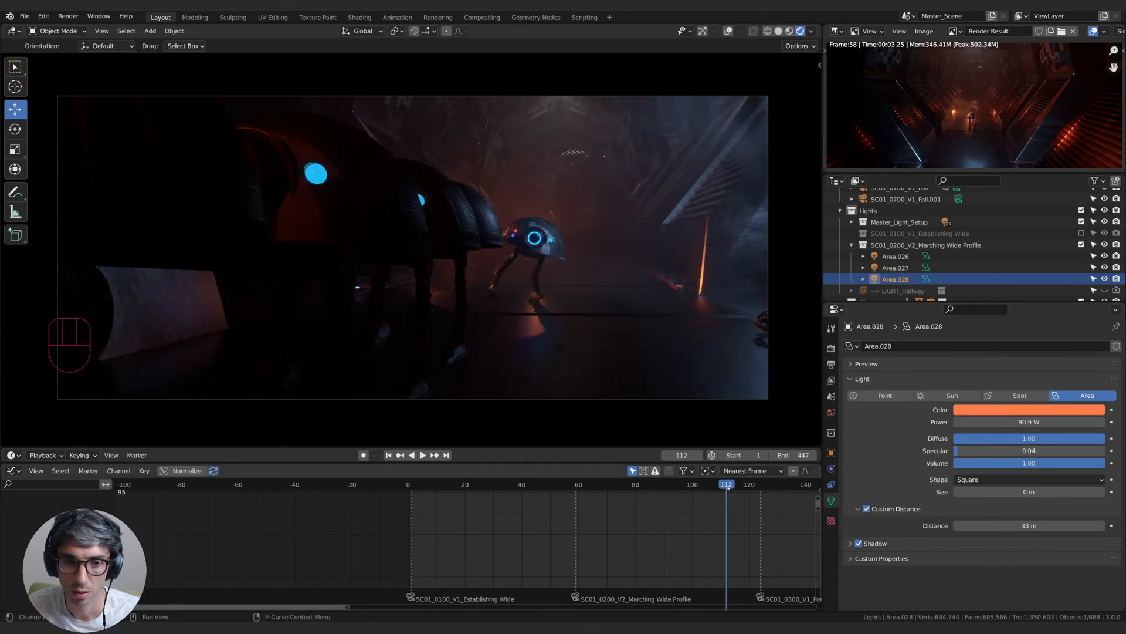
{"action": "left_click", "coordinate": [672, 488]}
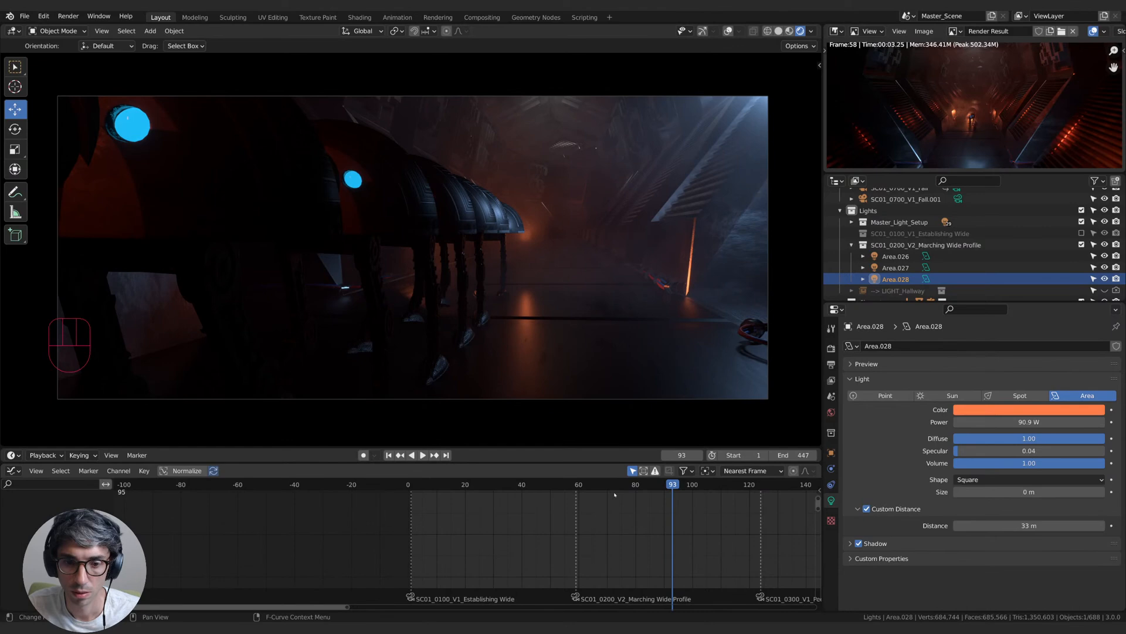
{"action": "left_click", "coordinate": [590, 486]}
{"action": "left_click", "coordinate": [668, 486]}
{"action": "left_click", "coordinate": [710, 486]}
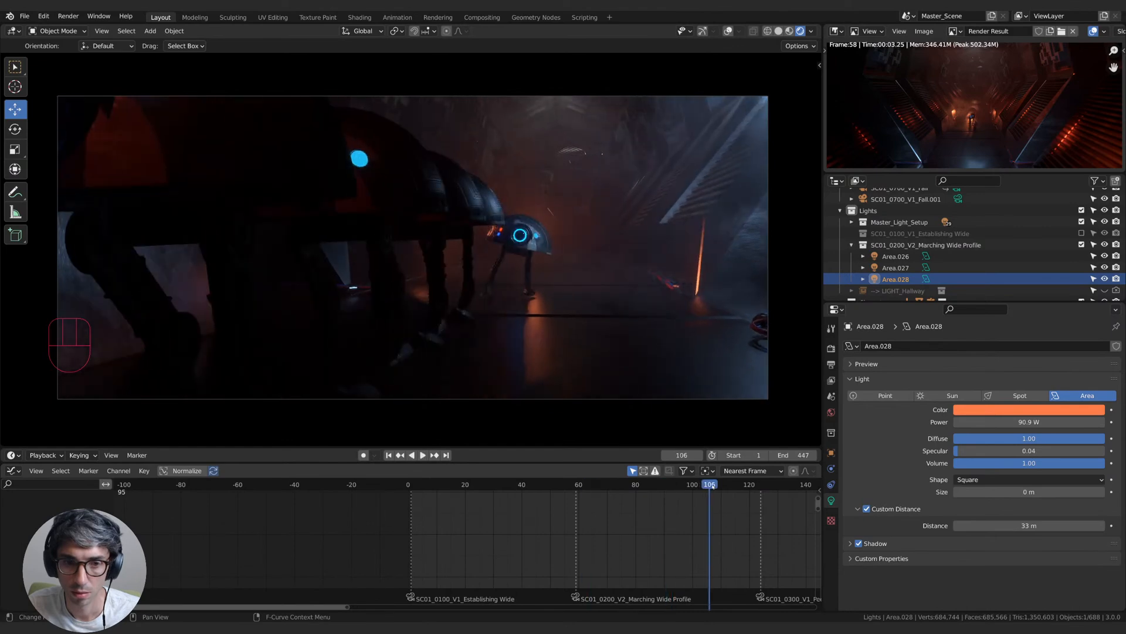
- Try moving and rotating the low-specular orange backlight behind the rear robot, then delete that light
{"action": "key", "text": "g"}
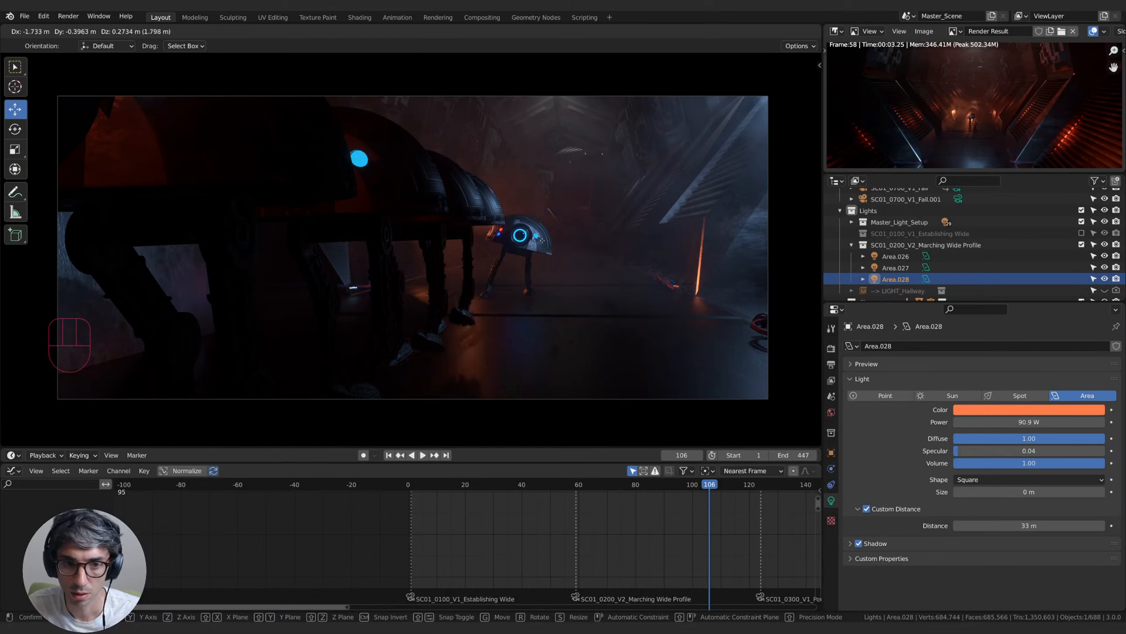
{"action": "left_click", "coordinate": [576, 244]}
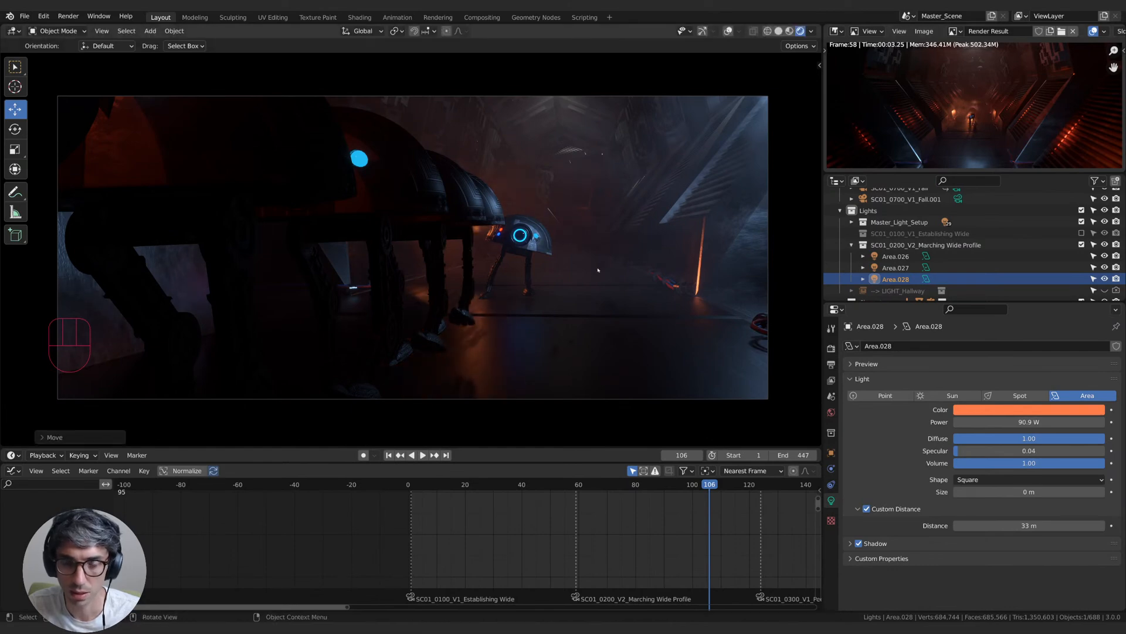
{"action": "key", "text": "r"}
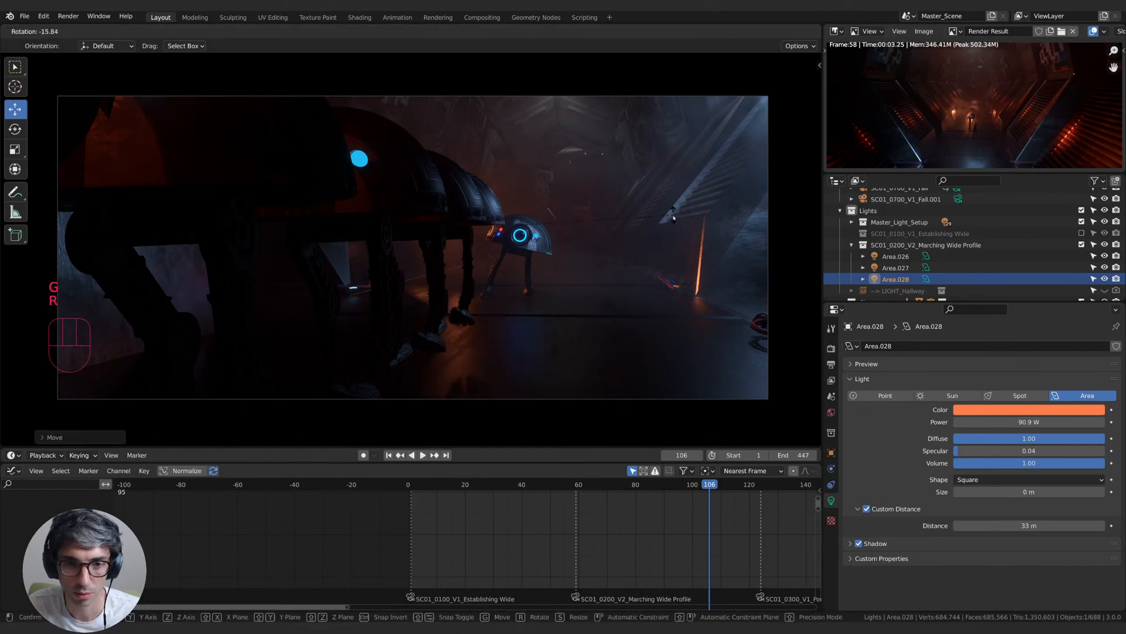
{"action": "left_click", "coordinate": [650, 226]}
{"action": "key", "text": "x"}
{"action": "left_click", "coordinate": [645, 225]}
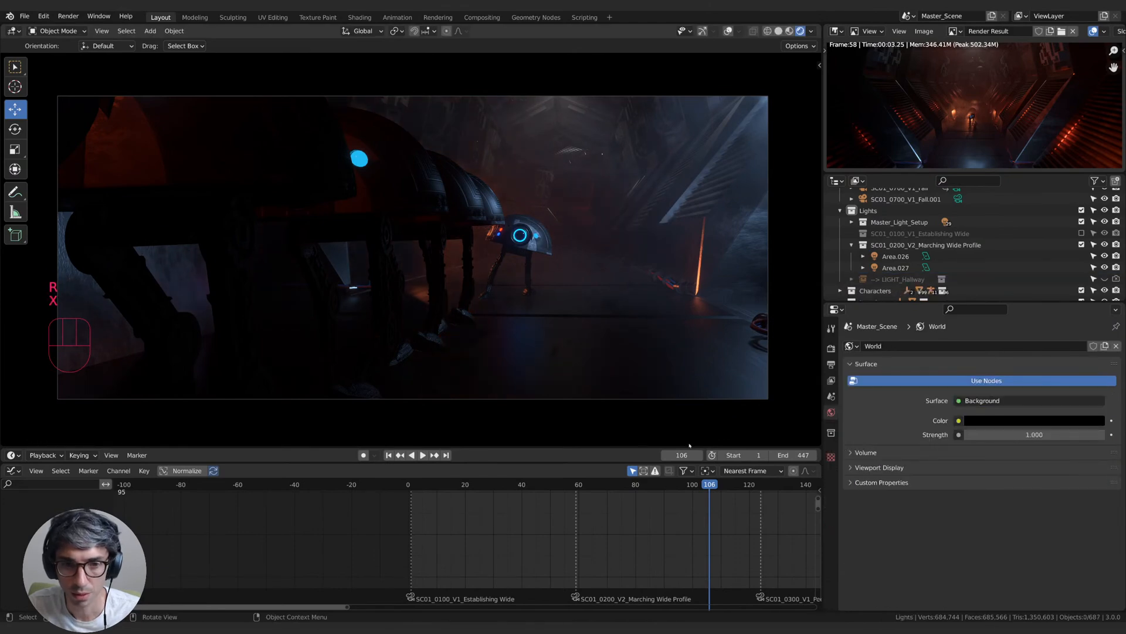
- Set the power of the remaining orange area light, Area.026, to 800 W
{"action": "left_click", "coordinate": [896, 257]}
{"action": "left_click_drag", "start_coordinate": [1029, 422], "coordinate": [1106, 422]}
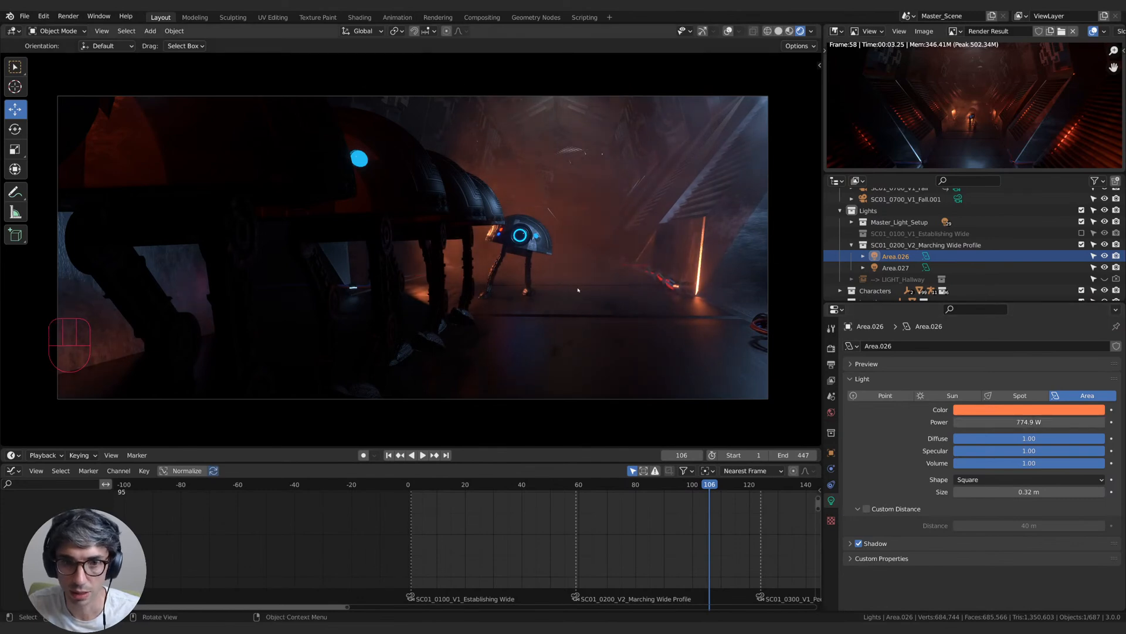
{"action": "left_click_drag", "start_coordinate": [1102, 421], "coordinate": [1107, 422]}
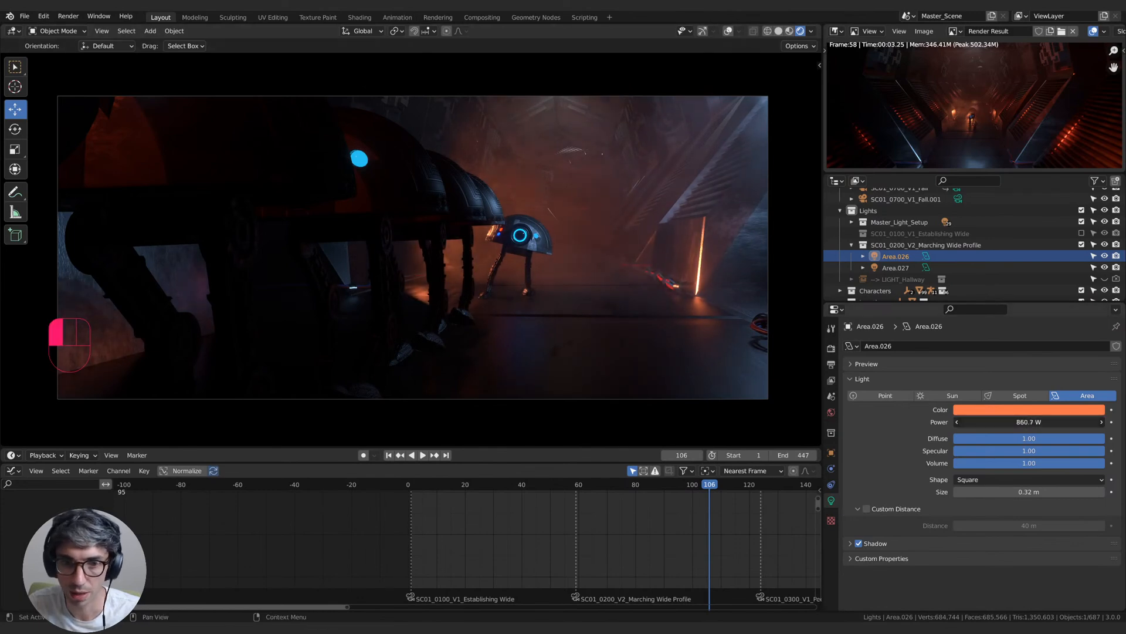
{"action": "left_click", "coordinate": [1019, 422]}
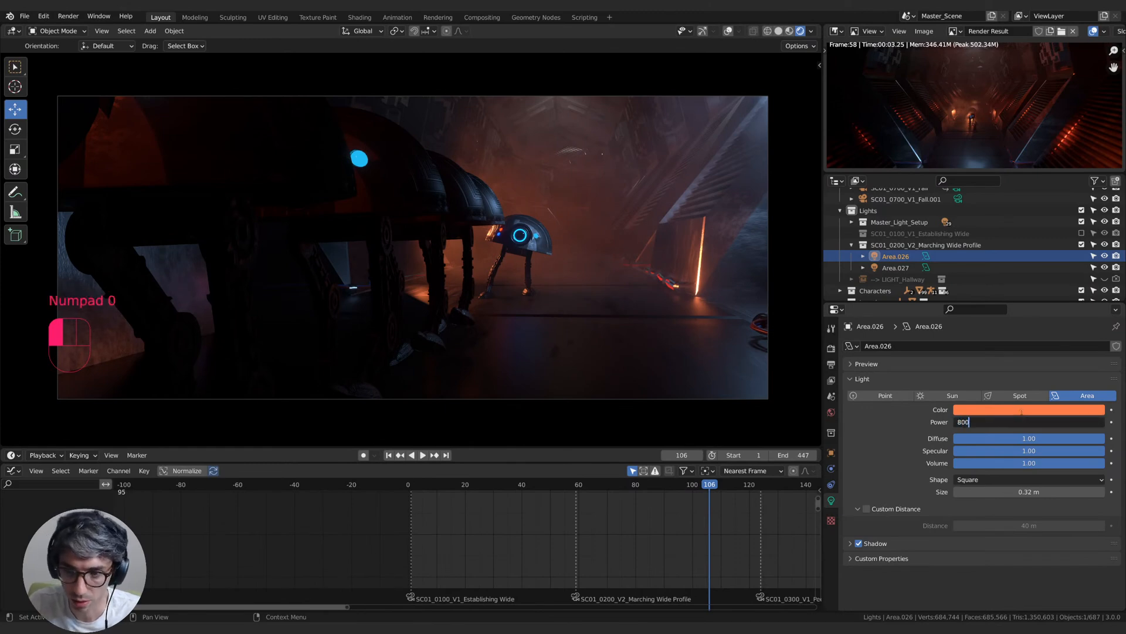
{"action": "left_click", "coordinate": [1022, 412]}
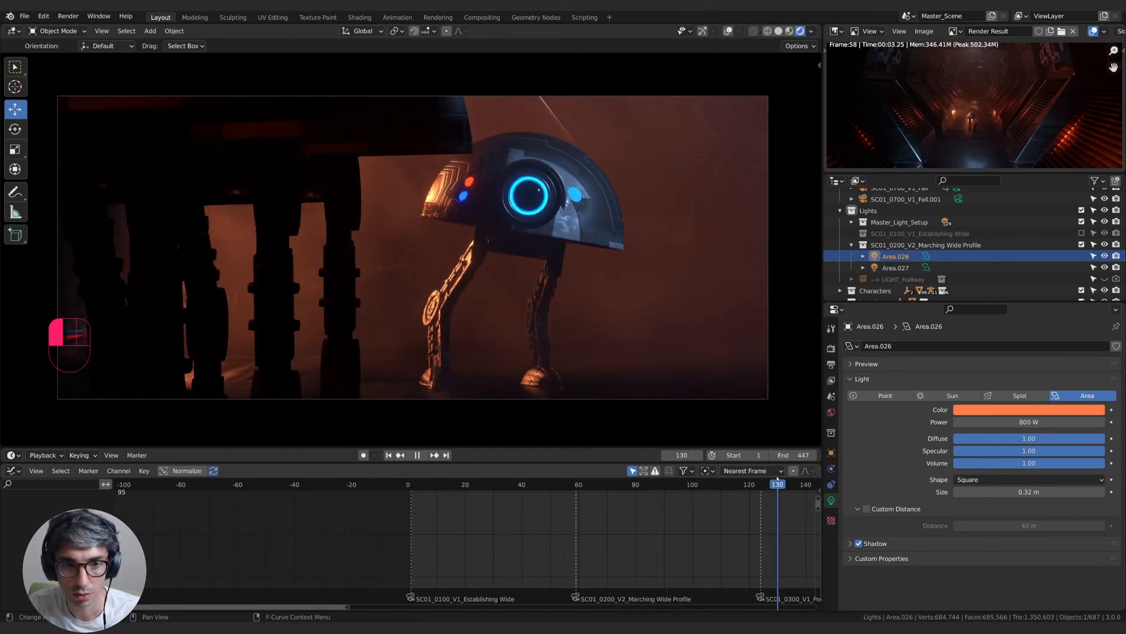
- At frame 125, duplicate the blue area light Area.027 and move the copy, including along the global Y axis
{"action": "mouse_move", "coordinate": [783, 476]}
{"action": "left_mouse_down"}
{"action": "mouse_move", "coordinate": [560, 474]}
{"action": "mouse_move", "coordinate": [765, 472]}
{"action": "left_mouse_up"}
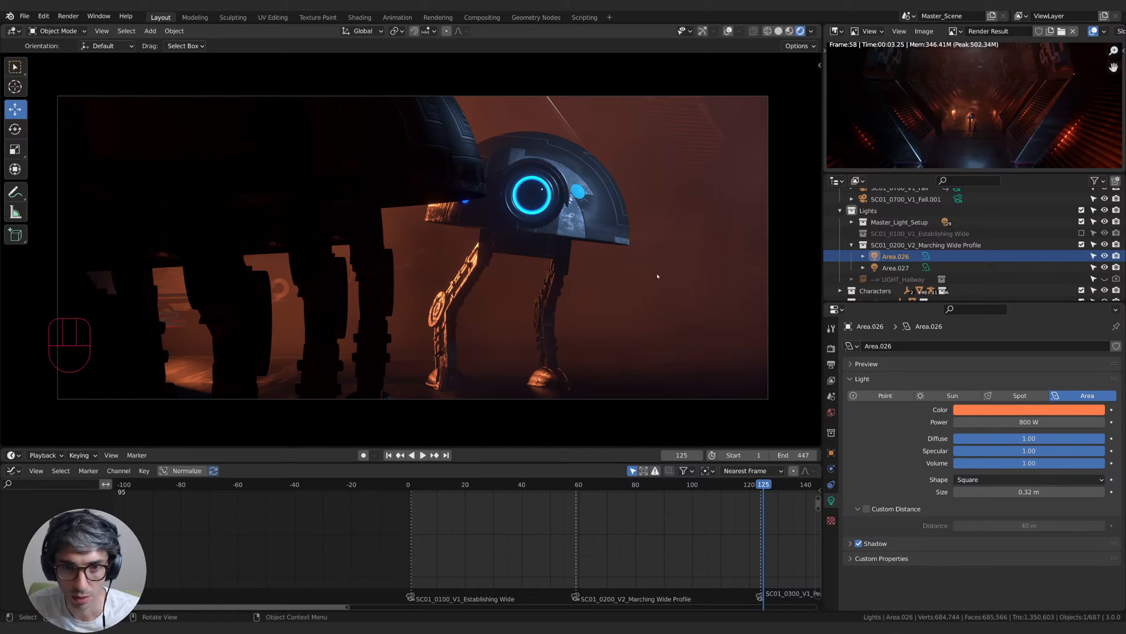
{"action": "left_click", "coordinate": [893, 268]}
{"action": "key", "text": "shift+d"}
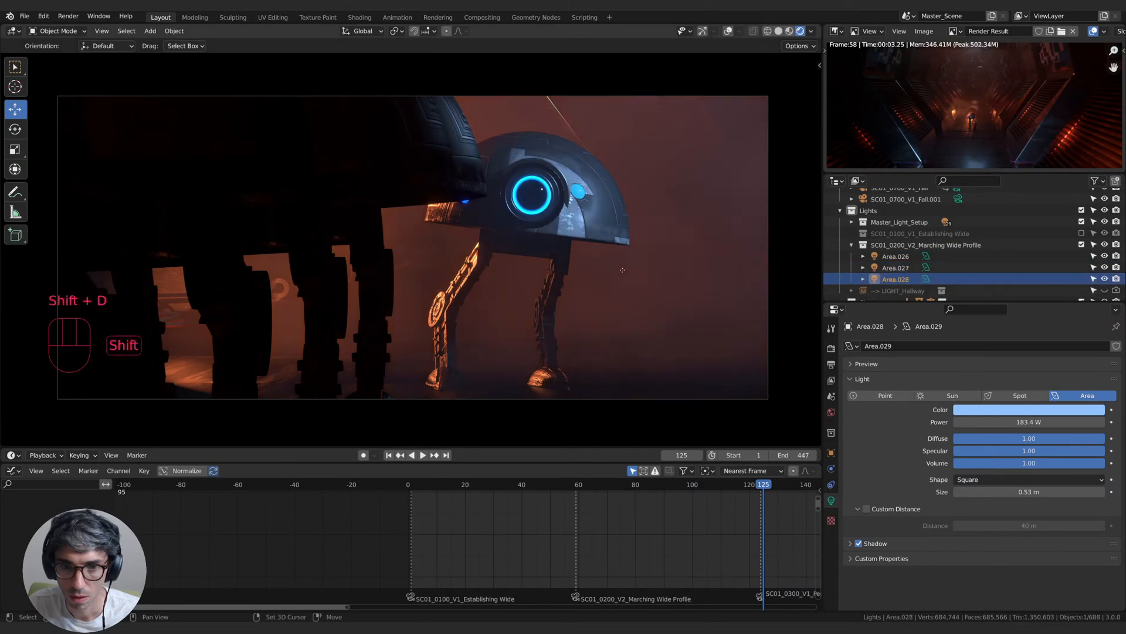
{"action": "left_click", "coordinate": [666, 258]}
{"action": "key", "text": "g"}
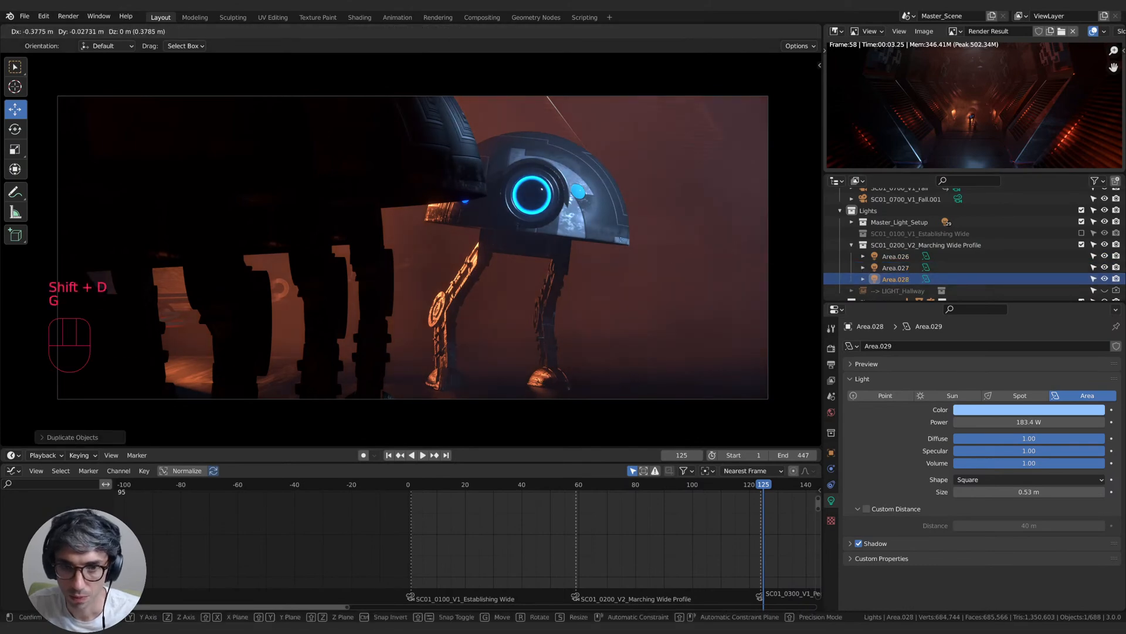
{"action": "key", "text": "g"}
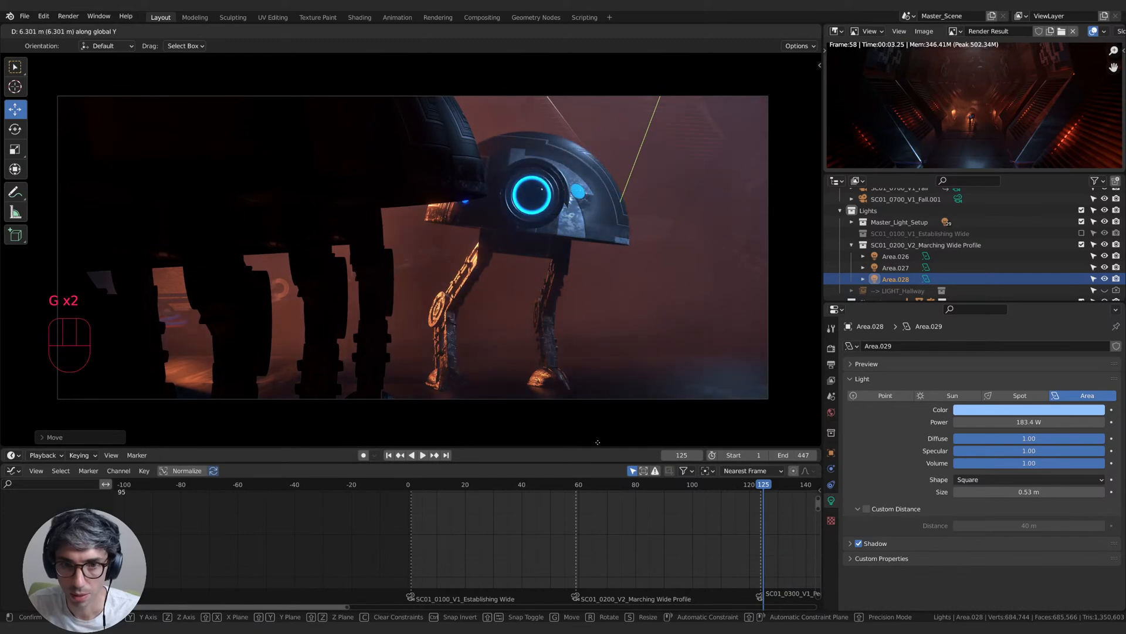
{"action": "left_click", "coordinate": [695, 252]}
- Rotate the duplicated blue light, move it, and shift it along global Y to rim-light the rear robot's shell and leg
{"action": "key", "text": "r"}
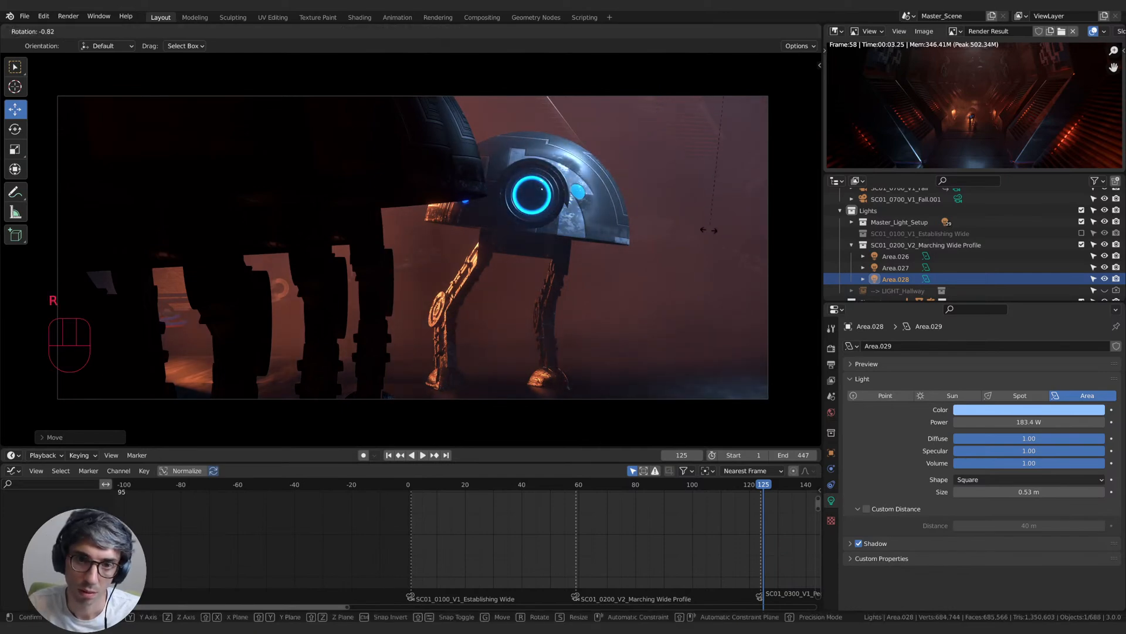
{"action": "left_click", "coordinate": [630, 275]}
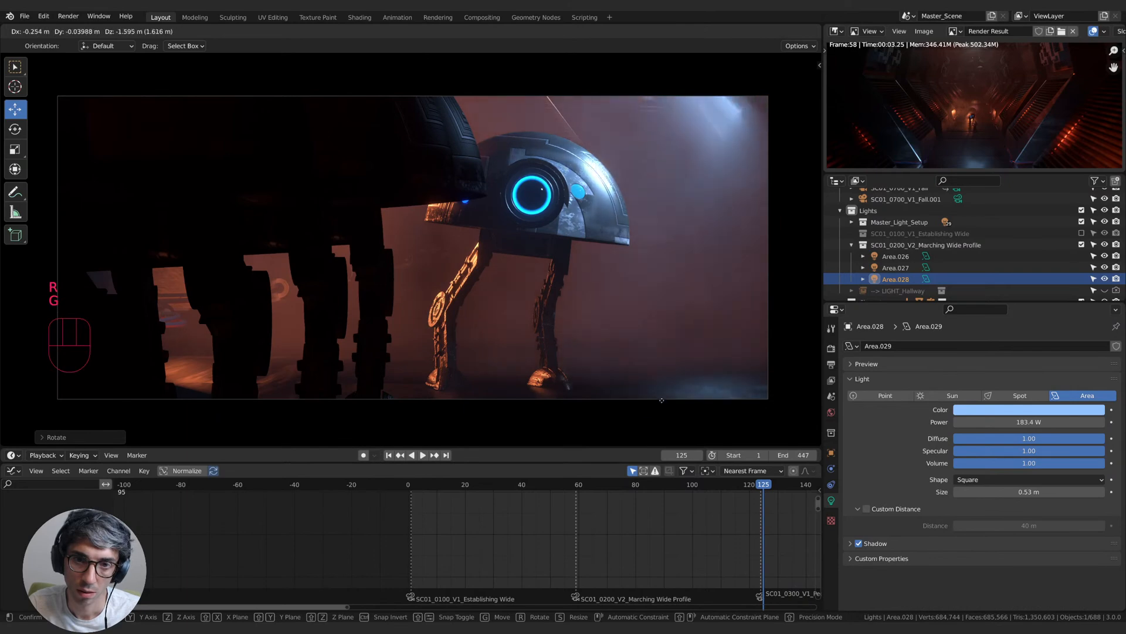
{"action": "key", "text": "g"}
{"action": "key", "text": "g"}
{"action": "key", "text": "y"}
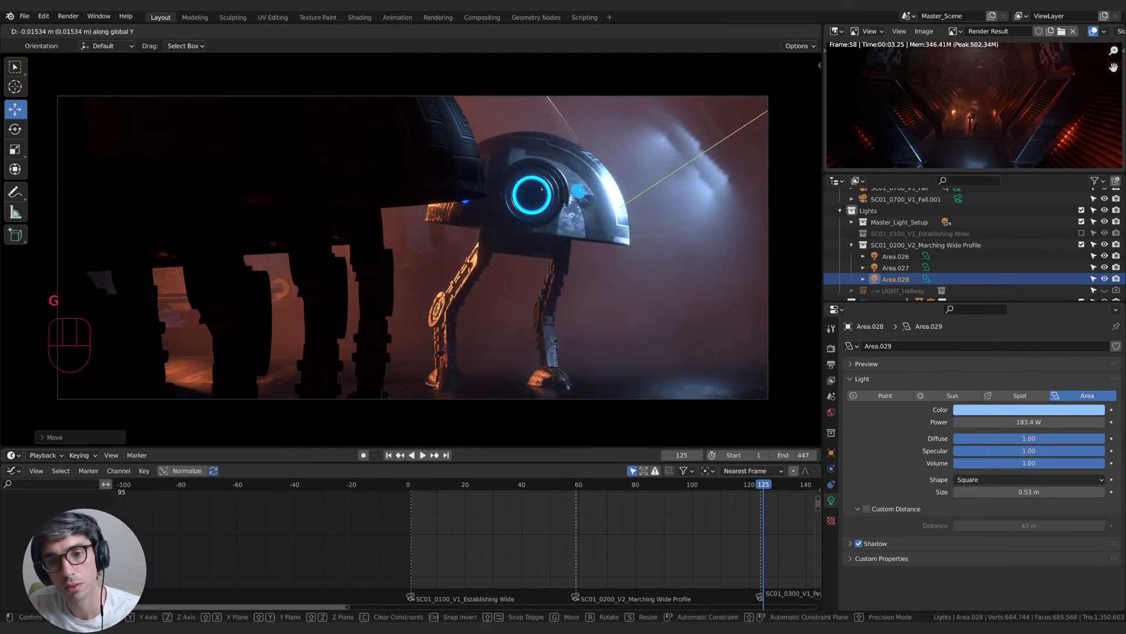
{"action": "left_click", "coordinate": [654, 218]}
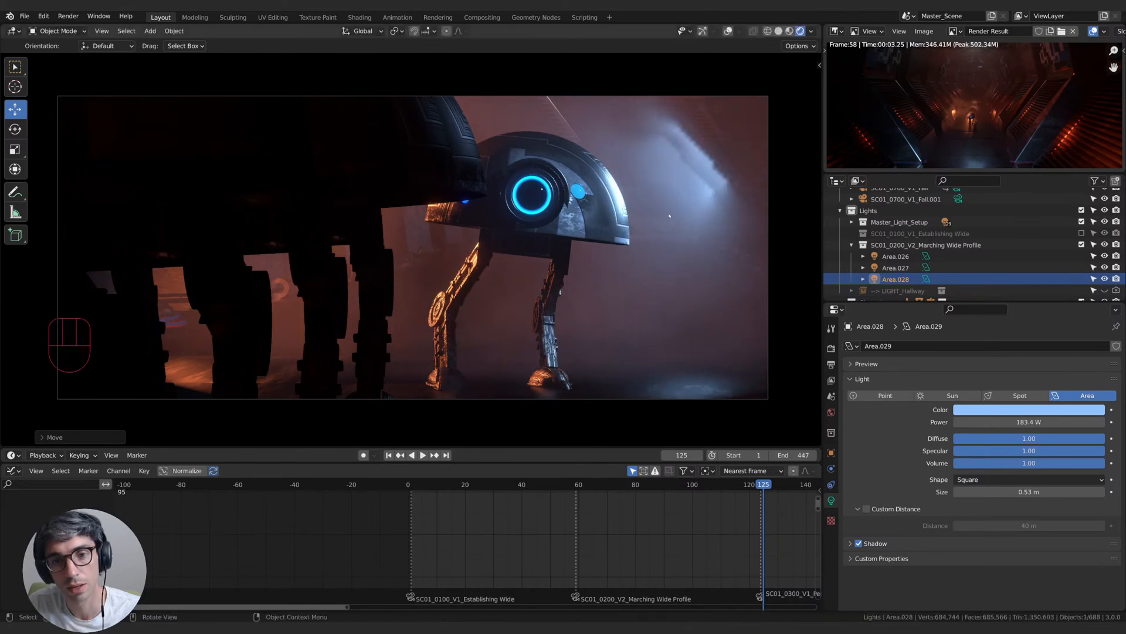
- Reposition the blue rim light, shift it again along the global Y axis, and reduce its size to 0 m
{"action": "key", "text": "g"}
{"action": "left_click", "coordinate": [16, 150]}
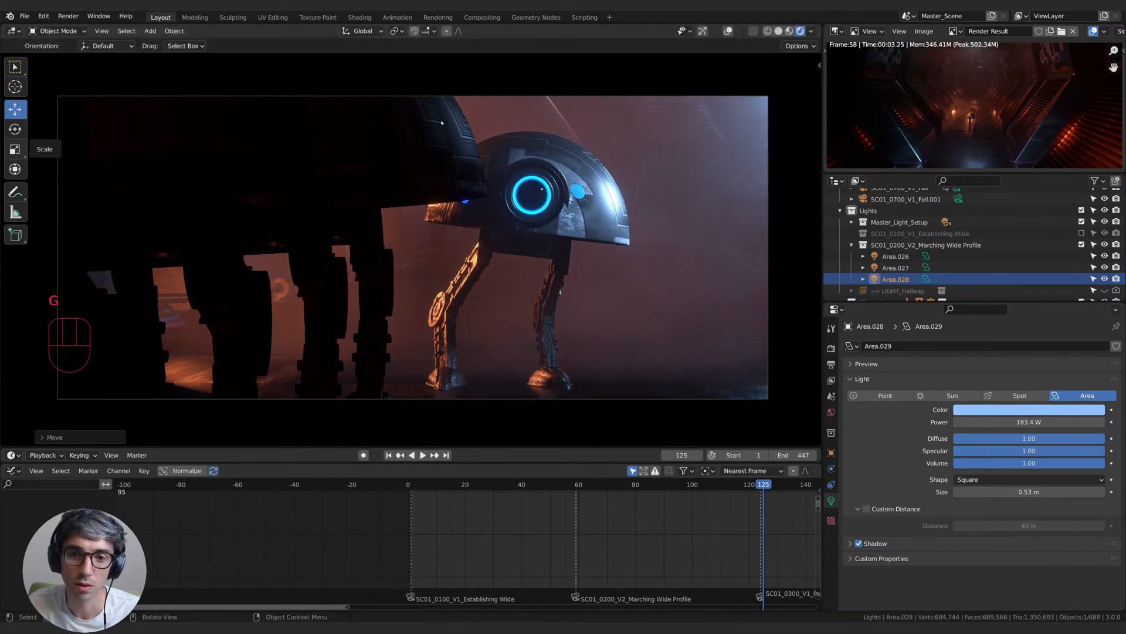
{"action": "key", "text": "g"}
{"action": "key", "text": "y"}
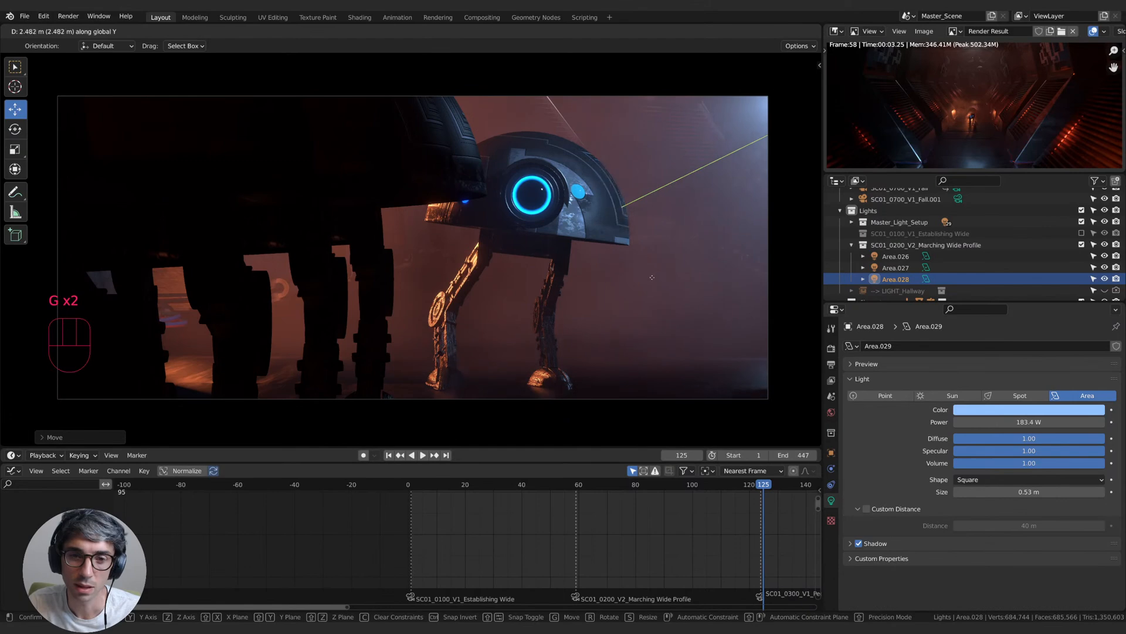
{"action": "left_click", "coordinate": [676, 217]}
{"action": "left_click_drag", "start_coordinate": [1056, 492], "coordinate": [957, 492]}
- Rotate the blue rim light freely, around the global Z axis and around the global Y axis to re-aim it at the robot
{"action": "key", "text": "r"}
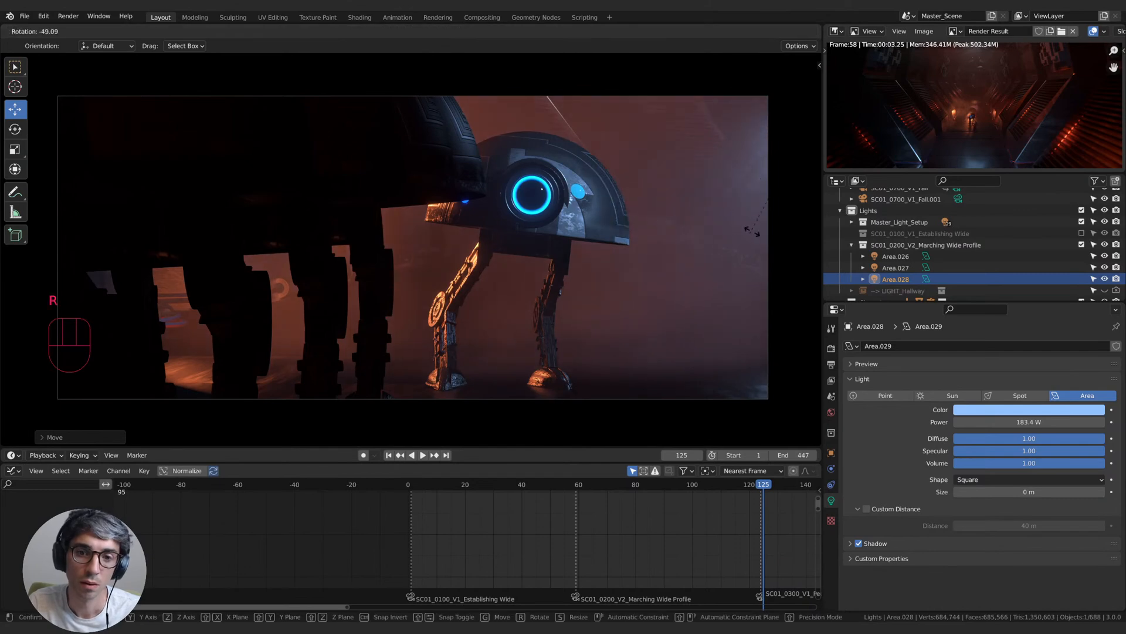
{"action": "left_click", "coordinate": [706, 195]}
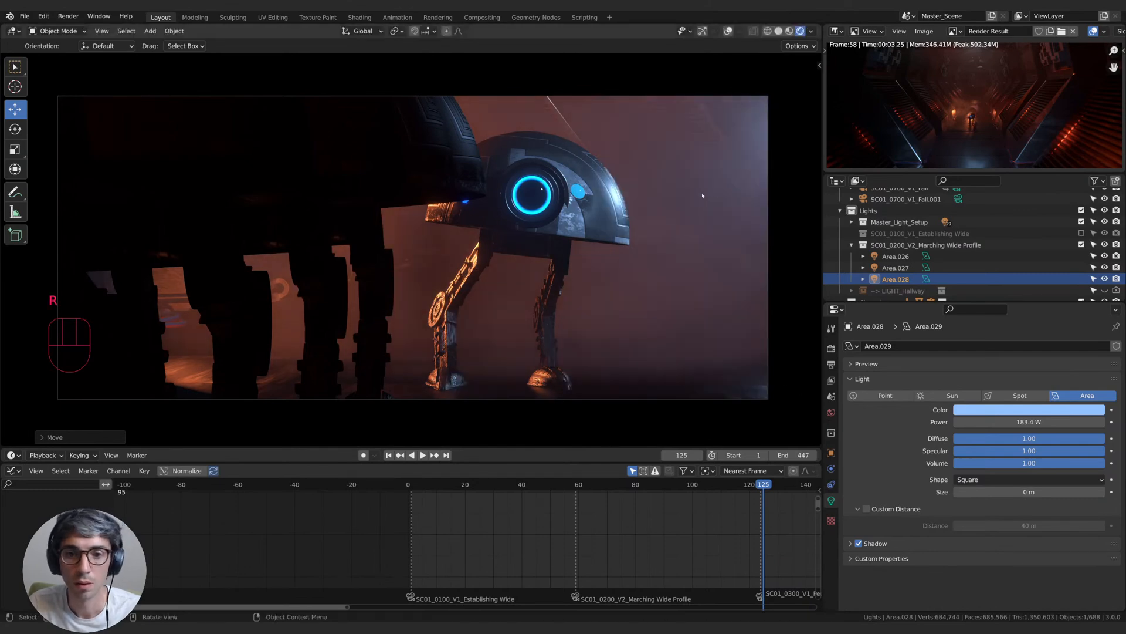
{"action": "key", "text": "r"}
{"action": "key", "text": "z"}
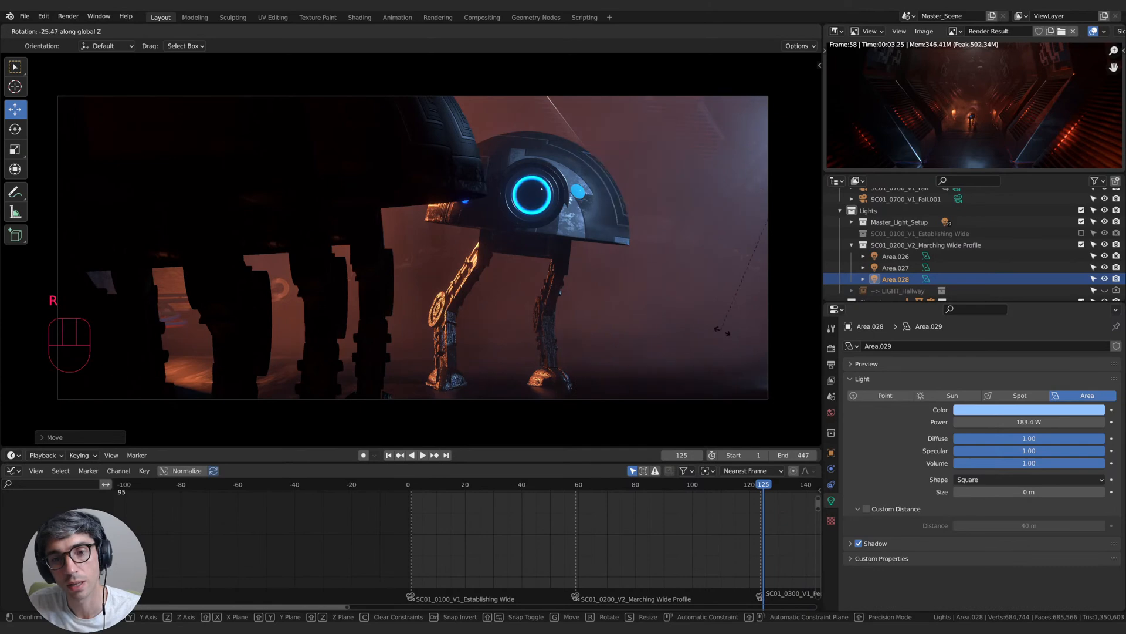
{"action": "left_click", "coordinate": [684, 266]}
{"action": "key", "text": "r"}
{"action": "key", "text": "y"}
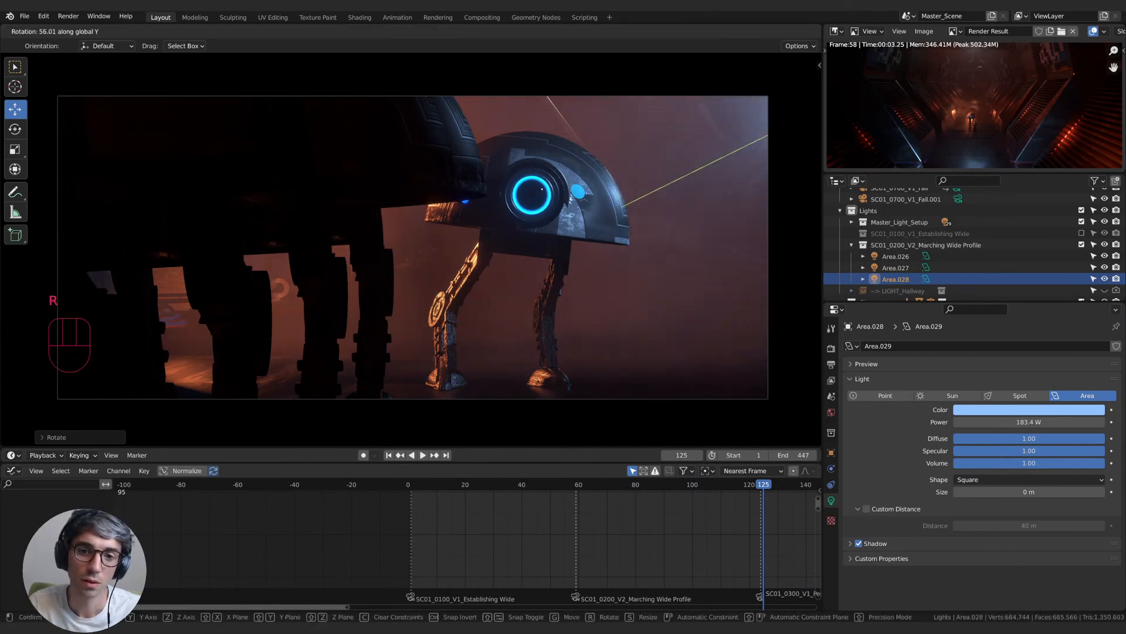
{"action": "left_click", "coordinate": [737, 212]}
- Move the blue rim light to catch the robot's shell and leg, and set its power to 315.7 W
{"action": "key", "text": "g"}
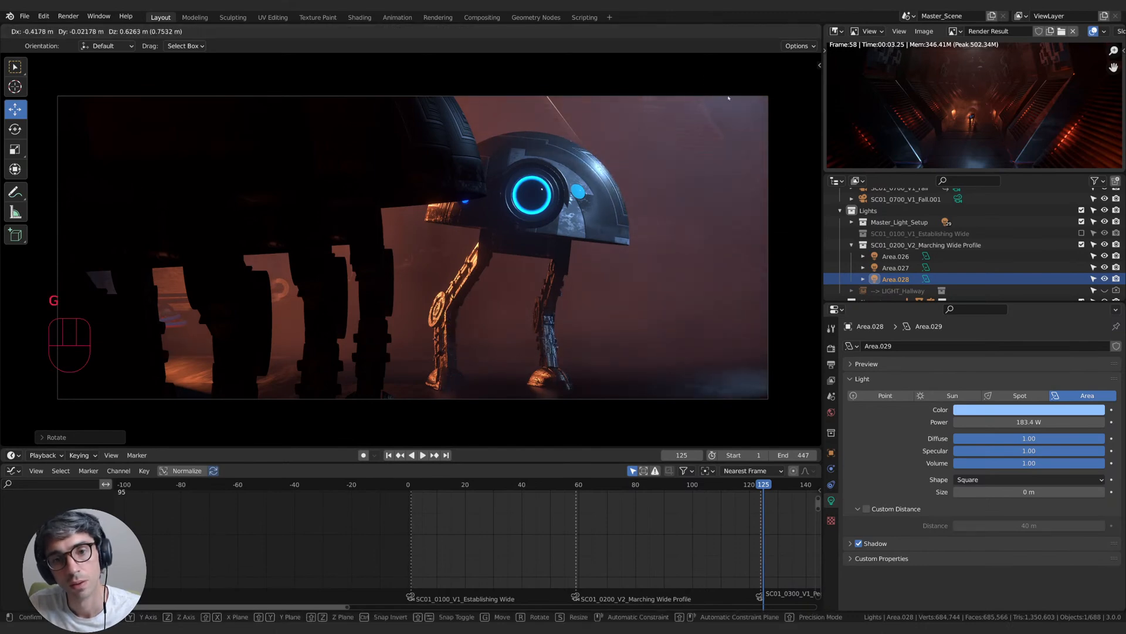
{"action": "left_click", "coordinate": [526, 138]}
{"action": "left_click_drag", "start_coordinate": [1009, 422], "coordinate": [1052, 422]}
- At frame 117, reposition the blue rim light and set its volume factor to 0.00 to remove its glow in the fog
{"action": "left_click", "coordinate": [742, 486]}
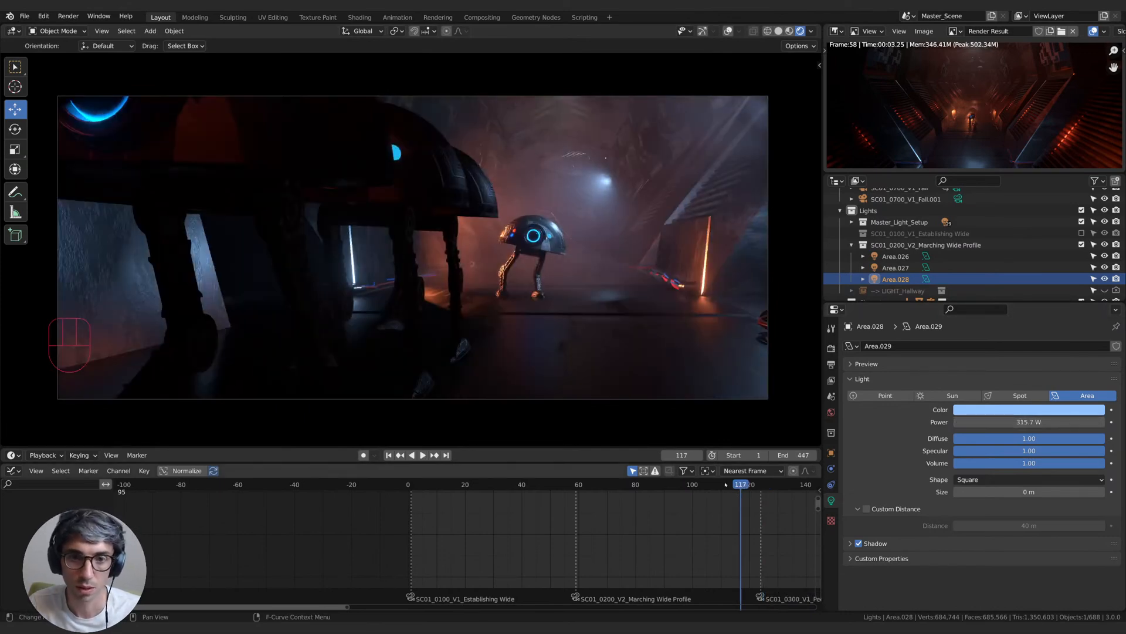
{"action": "key", "text": "g"}
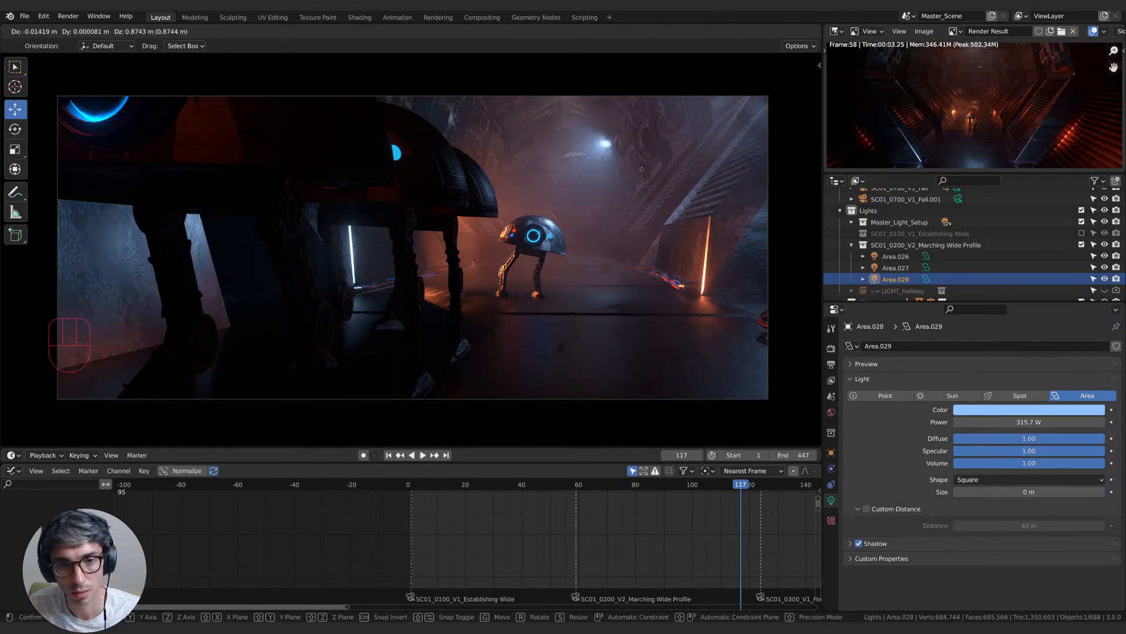
{"action": "left_click", "coordinate": [635, 209]}
{"action": "left_click_drag", "start_coordinate": [1084, 464], "coordinate": [955, 464]}
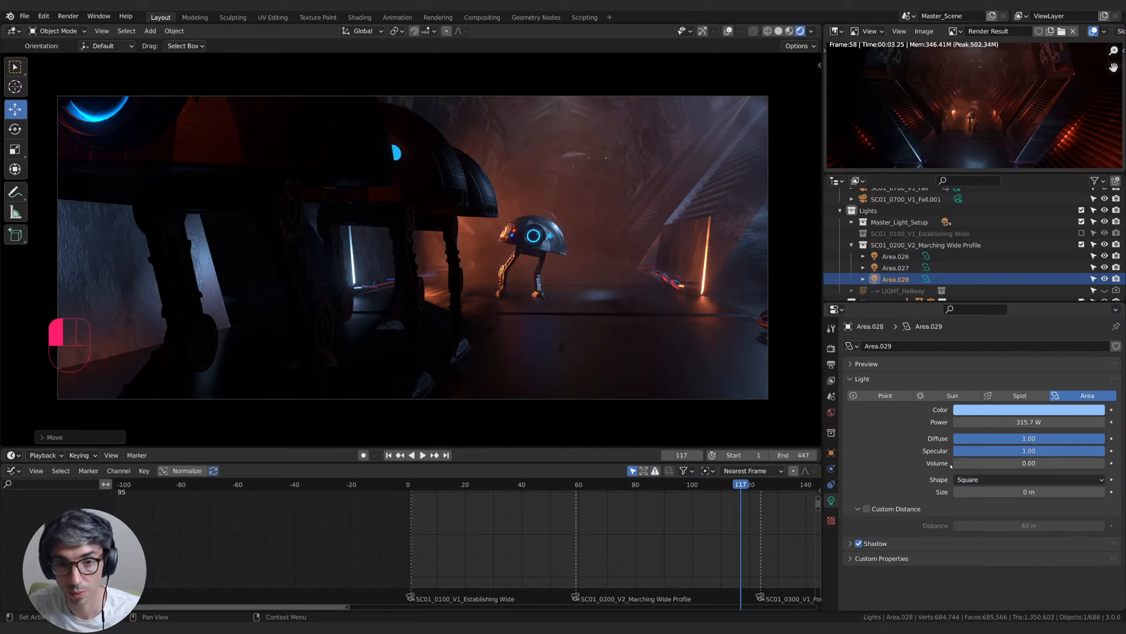
- Play through the cut to the next shot and return to frame 118 to check the blue rim light
{"action": "key", "text": "space"}
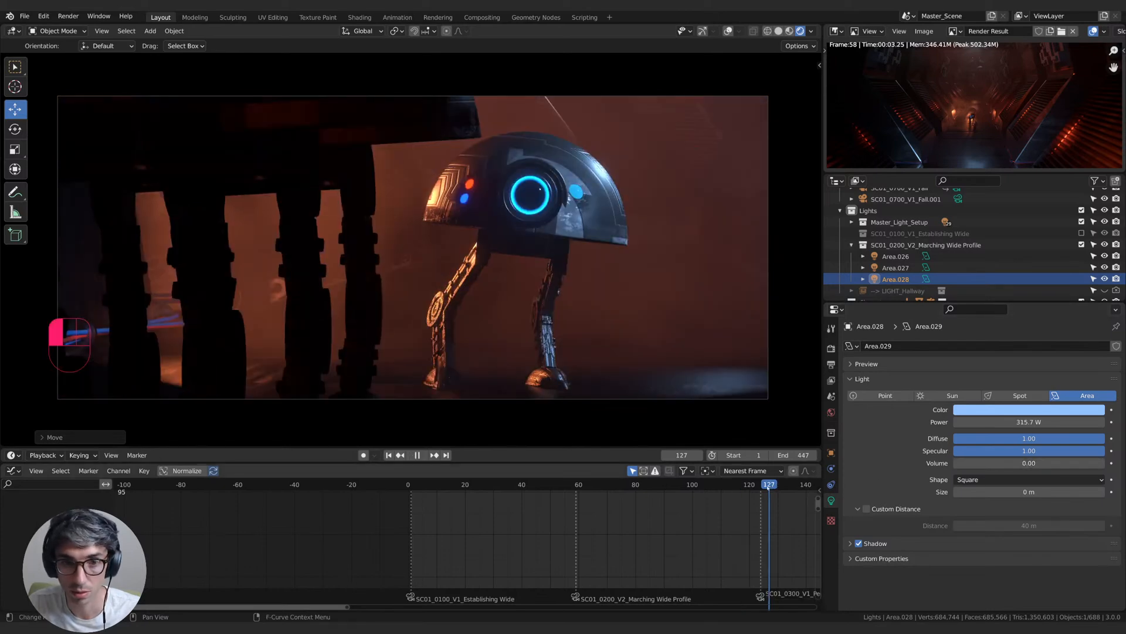
{"action": "left_click_drag", "start_coordinate": [768, 489], "coordinate": [767, 488]}
{"action": "left_click_drag", "start_coordinate": [985, 464], "coordinate": [848, 441]}
{"action": "left_click_drag", "start_coordinate": [748, 485], "coordinate": [743, 485]}
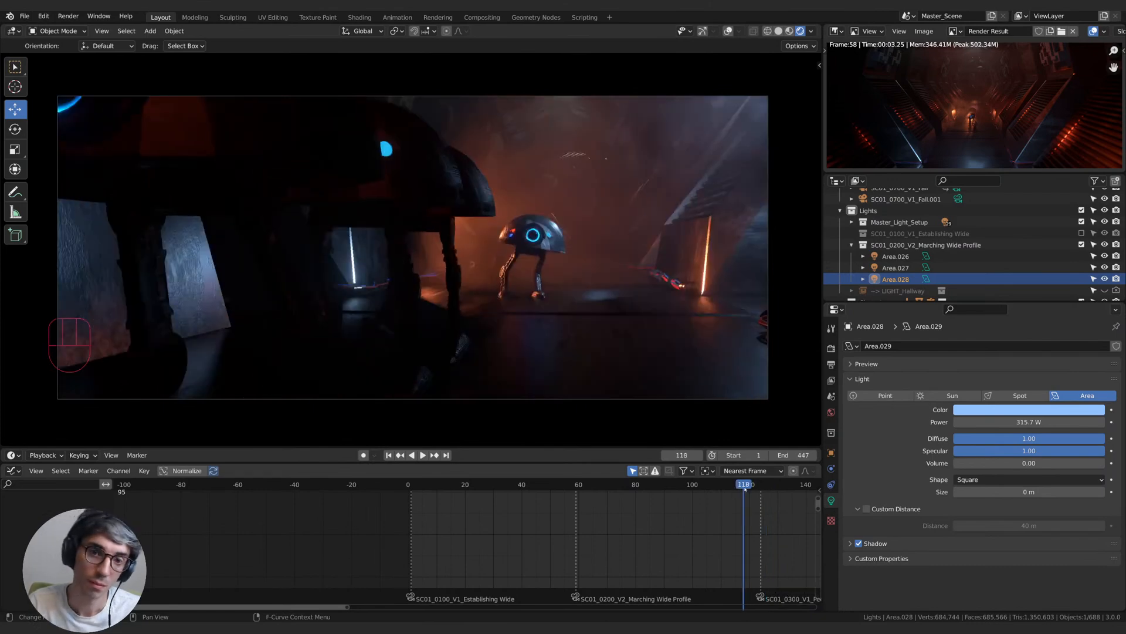
- Rotate the blue rim light and shift its position to re-aim it at the rear robot
{"action": "key", "text": "r"}
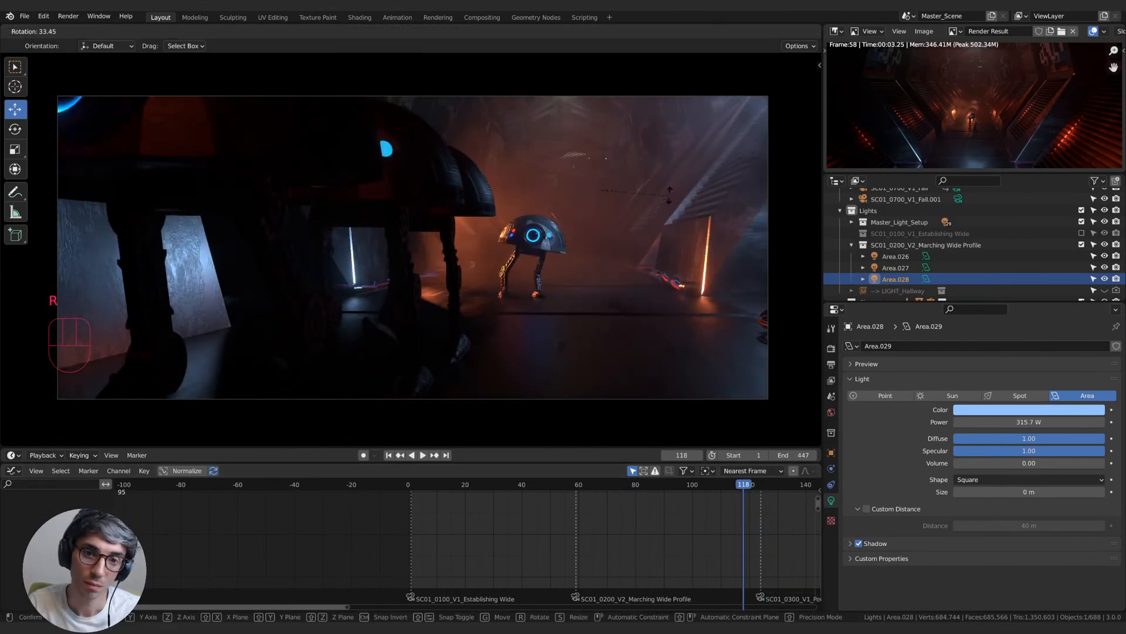
{"action": "left_click", "coordinate": [673, 182]}
{"action": "key", "text": "g"}
{"action": "left_click", "coordinate": [672, 214]}
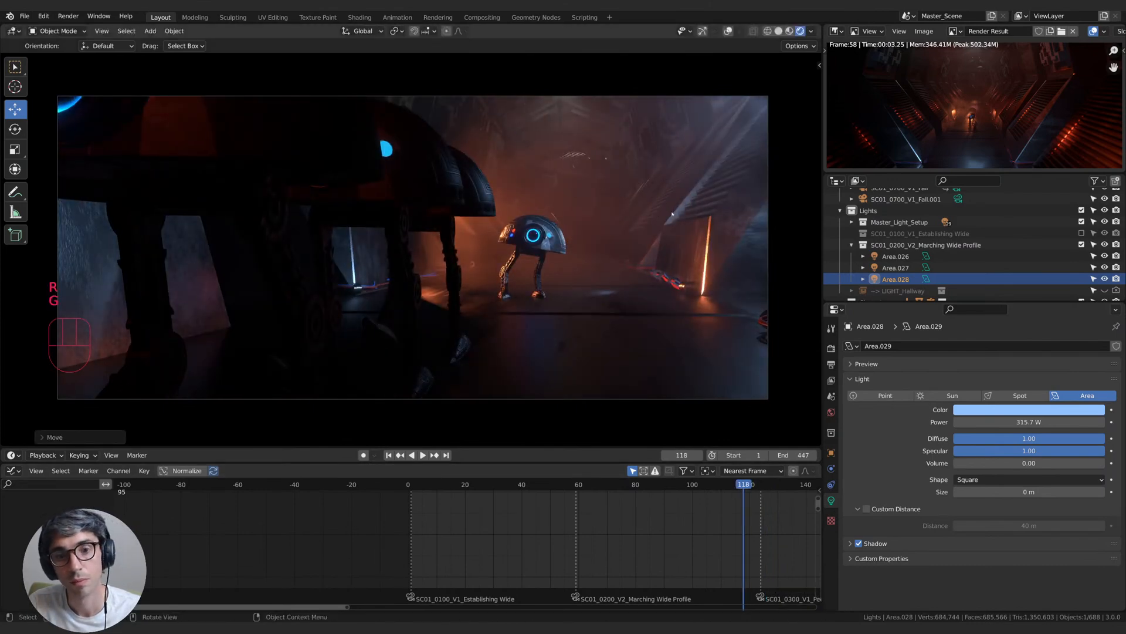
{"action": "key", "text": "g"}
{"action": "key", "text": "y"}
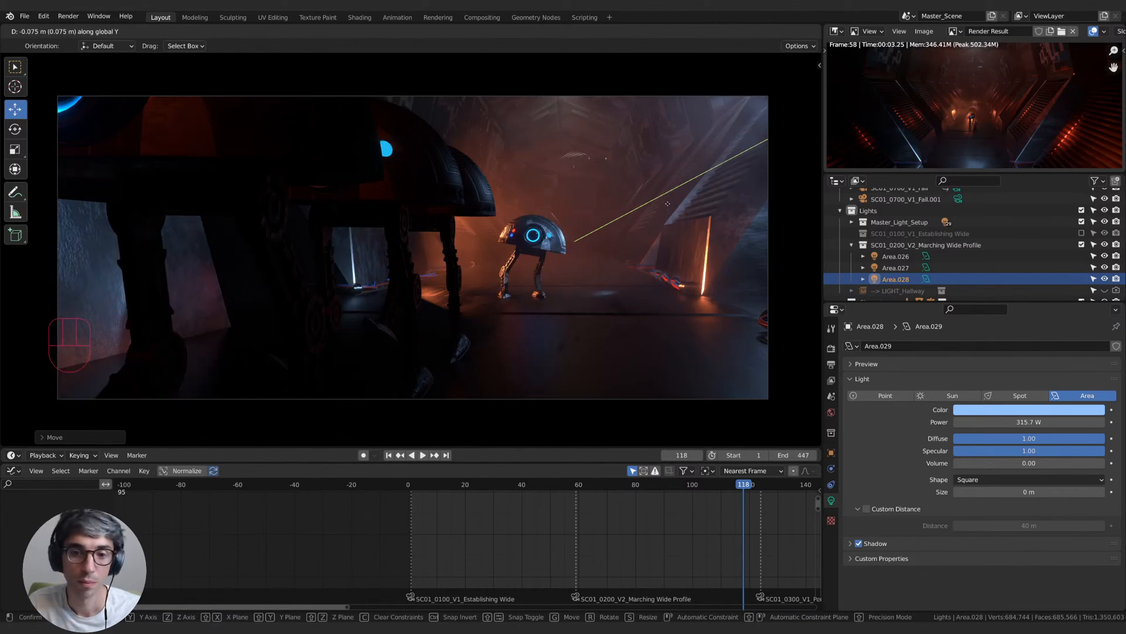
{"action": "key", "text": "r"}
{"action": "left_click", "coordinate": [627, 149]}
{"action": "key", "text": "g"}
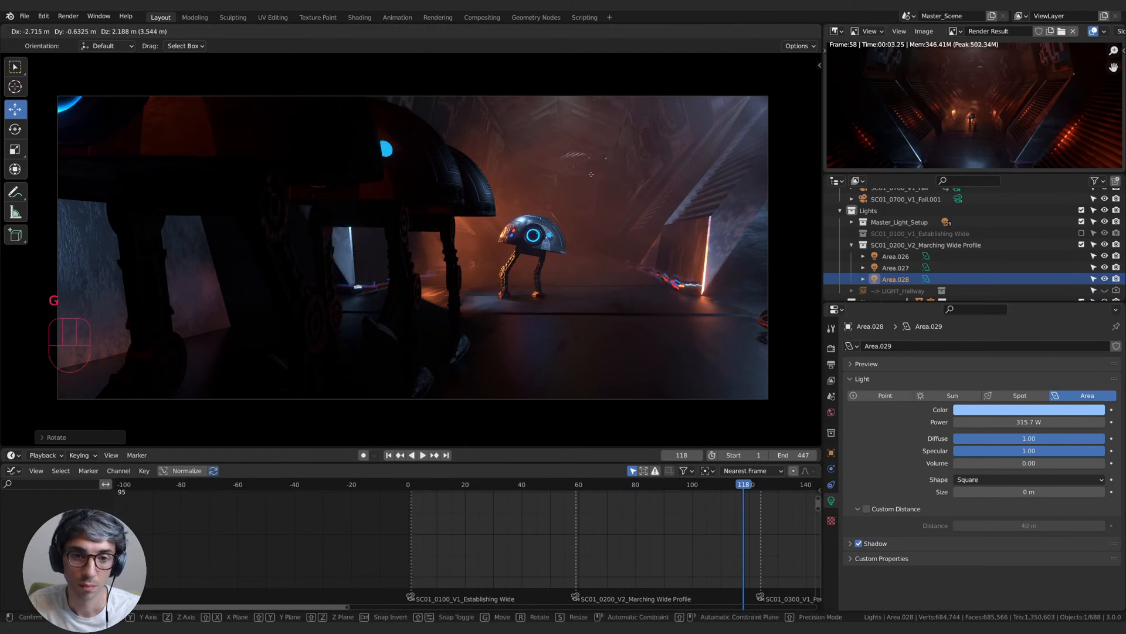
{"action": "right_click", "coordinate": [590, 175]}
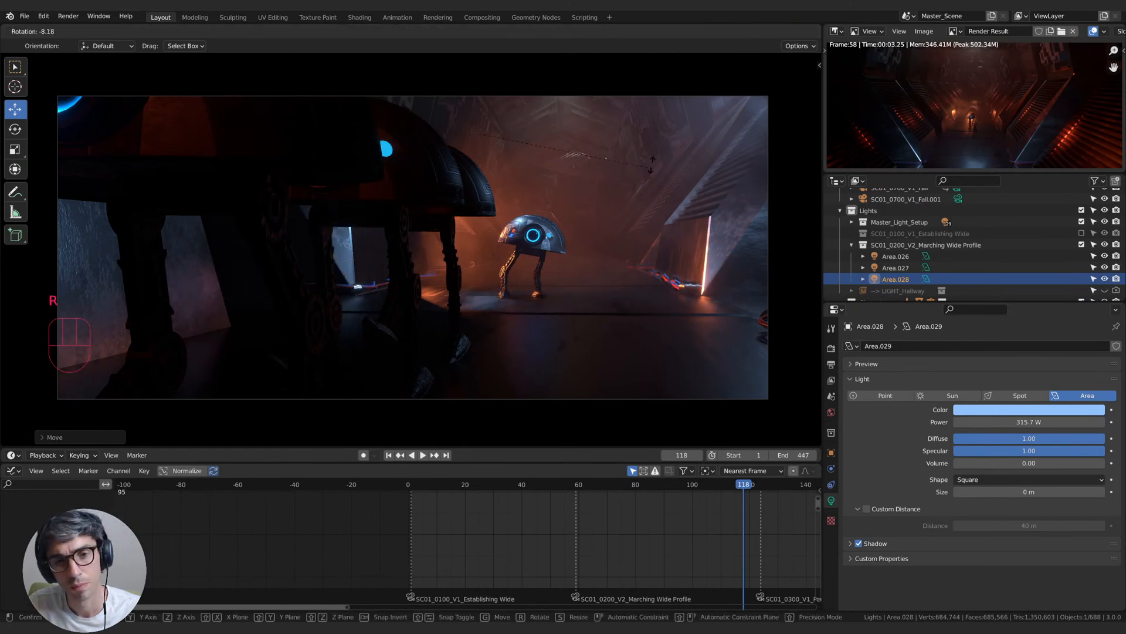
- Nudge the blue rim light along the global Y axis and fine-tune its angle and placement beside the rear robot's shell
{"action": "key", "text": "g"}
{"action": "key", "text": "y"}
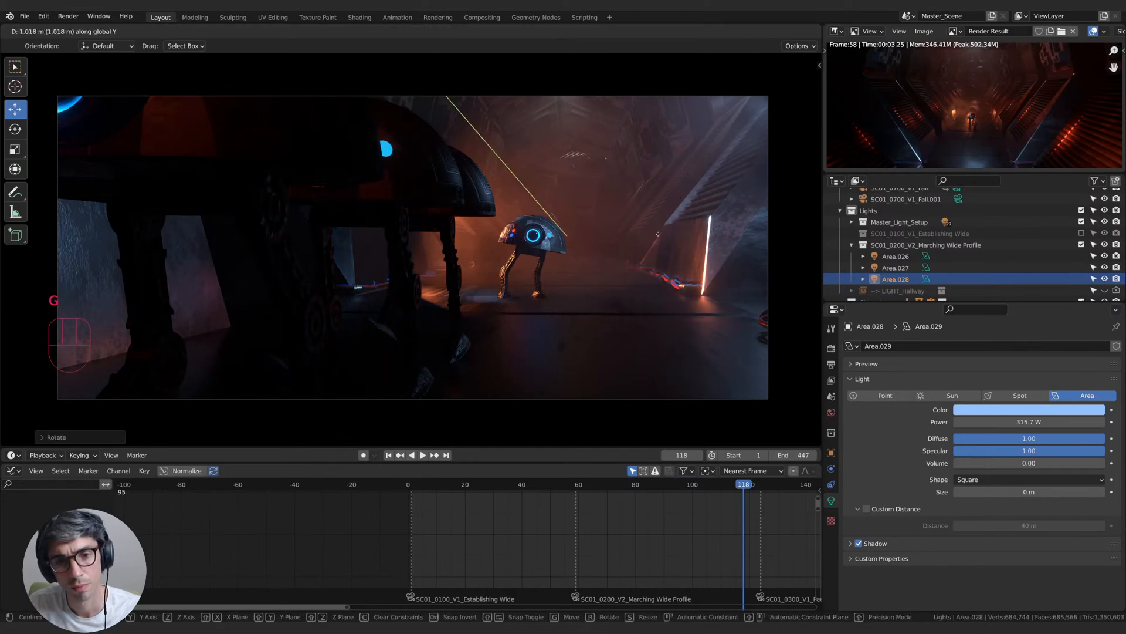
{"action": "key", "text": "r"}
{"action": "key", "text": "g"}
{"action": "key", "text": "g"}
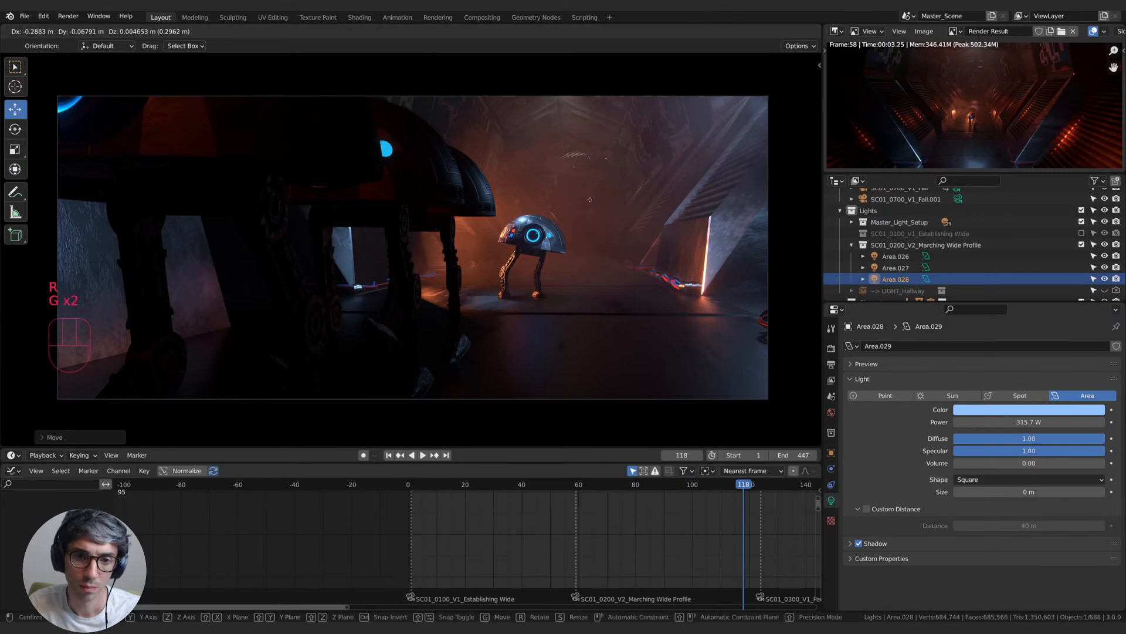
{"action": "left_click", "coordinate": [579, 202]}
{"action": "key", "text": "g"}
{"action": "key", "text": "y"}
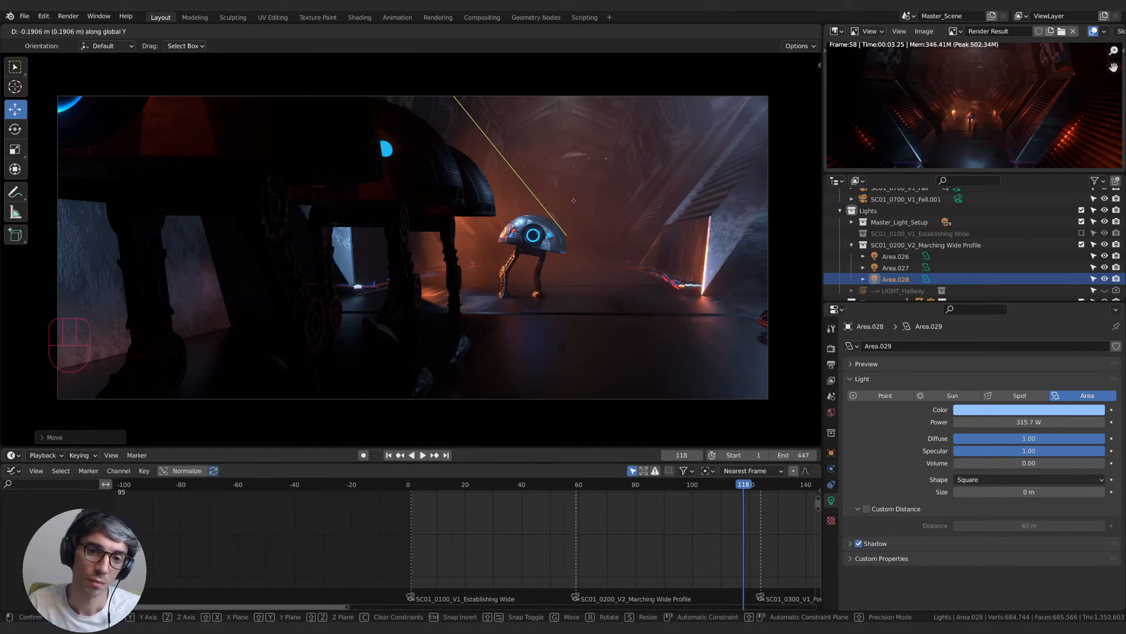
{"action": "left_click", "coordinate": [485, 221]}
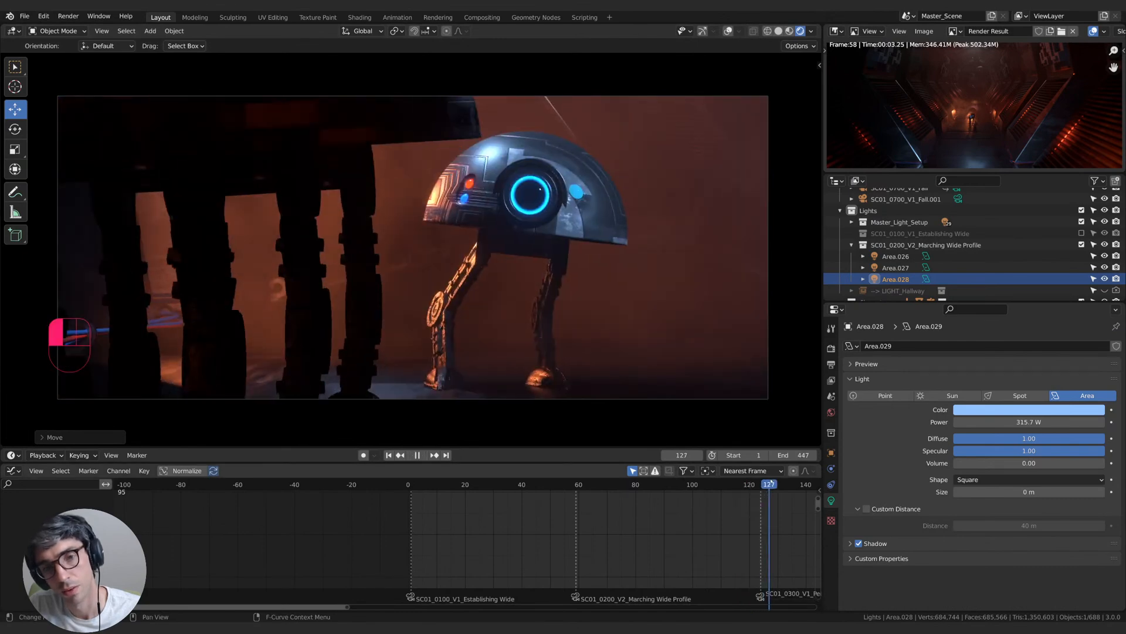
- Set the blue rim light's specular factor to 0.49 and compare the Peek Out shot at frame 132 with the light hidden and shown
{"action": "mouse_move", "coordinate": [772, 481]}
{"action": "left_mouse_down"}
{"action": "mouse_move", "coordinate": [758, 478]}
{"action": "mouse_move", "coordinate": [773, 477]}
{"action": "left_mouse_up"}
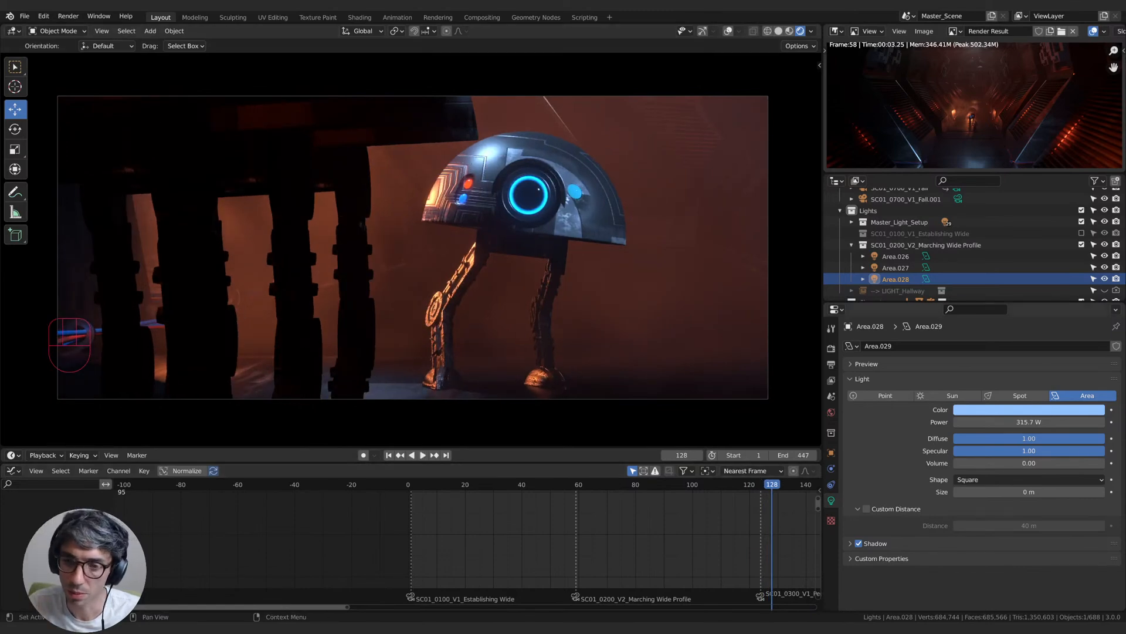
{"action": "left_click_drag", "start_coordinate": [1086, 450], "coordinate": [1026, 451]}
{"action": "mouse_move", "coordinate": [771, 486]}
{"action": "left_mouse_down"}
{"action": "mouse_move", "coordinate": [722, 484]}
{"action": "mouse_move", "coordinate": [783, 484]}
{"action": "left_mouse_up"}
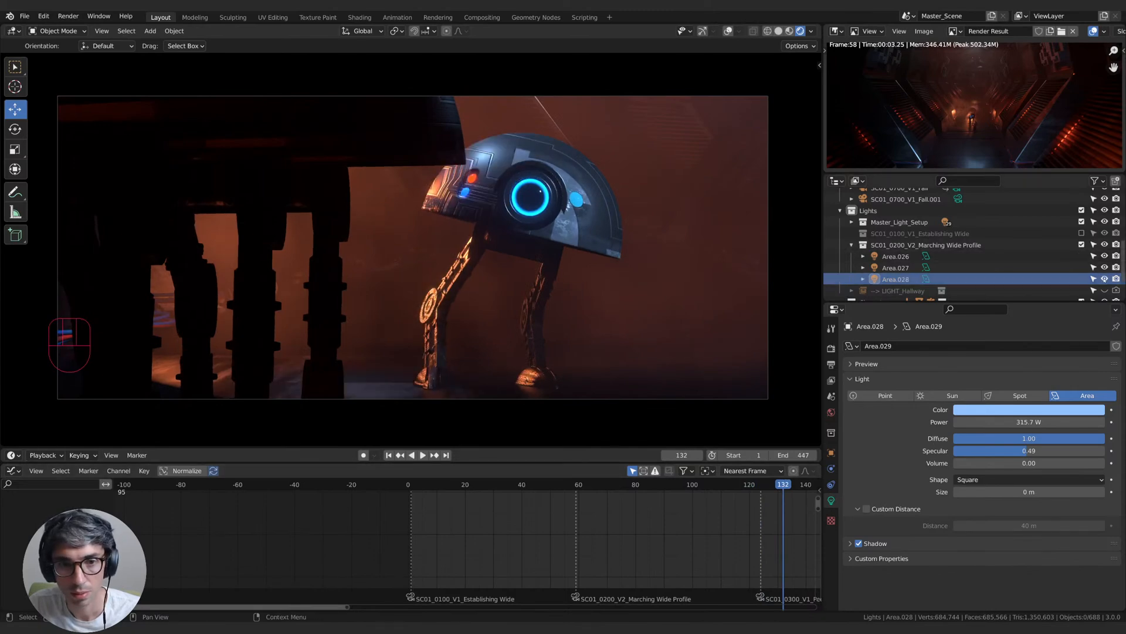
{"action": "left_click", "coordinate": [1105, 279]}
{"action": "left_click", "coordinate": [1105, 278]}
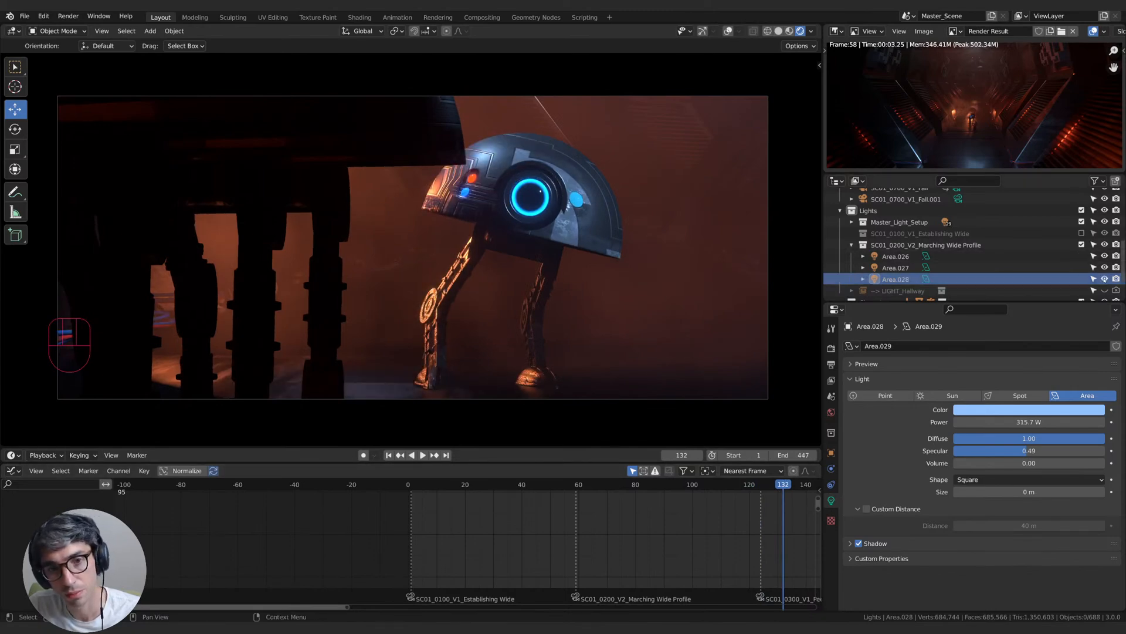
- Play back the end of the marching wide profile shot and stop at frame 114 to check the rim lighting
{"action": "key", "text": "ctrl+shift+space"}
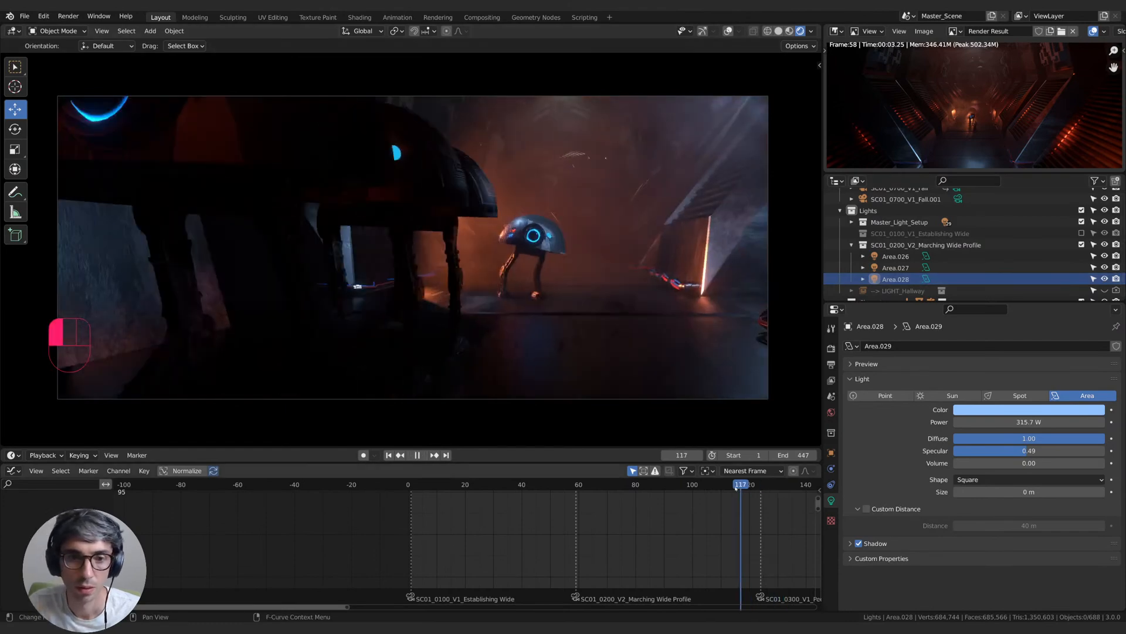
{"action": "left_click_drag", "start_coordinate": [692, 486], "coordinate": [710, 486]}
{"action": "left_click", "coordinate": [423, 455]}
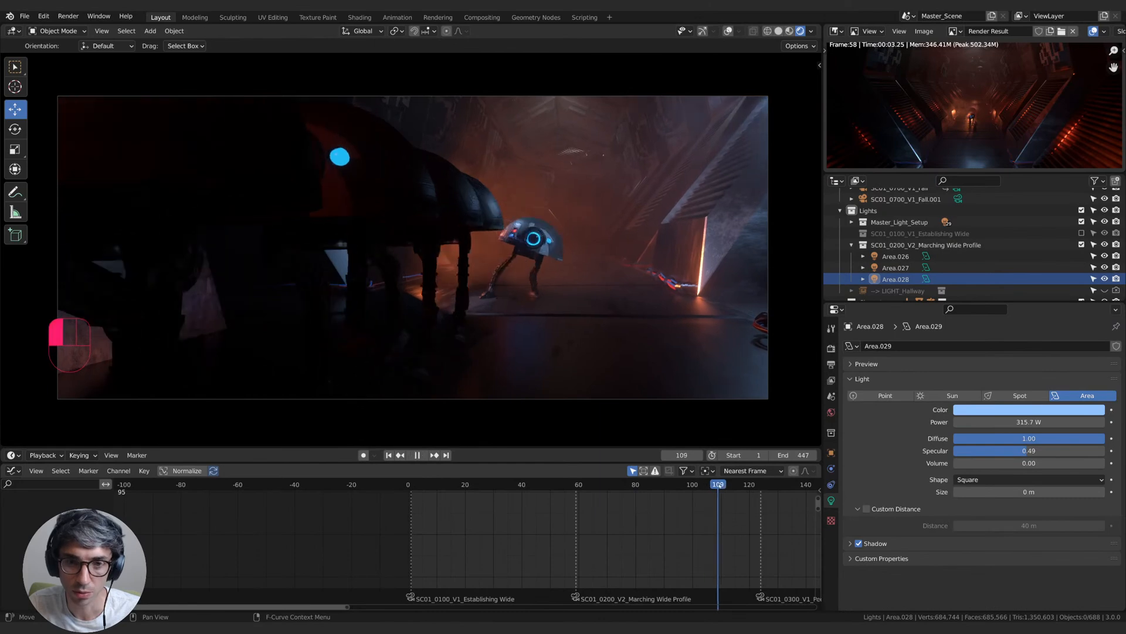
{"action": "left_click", "coordinate": [417, 455]}
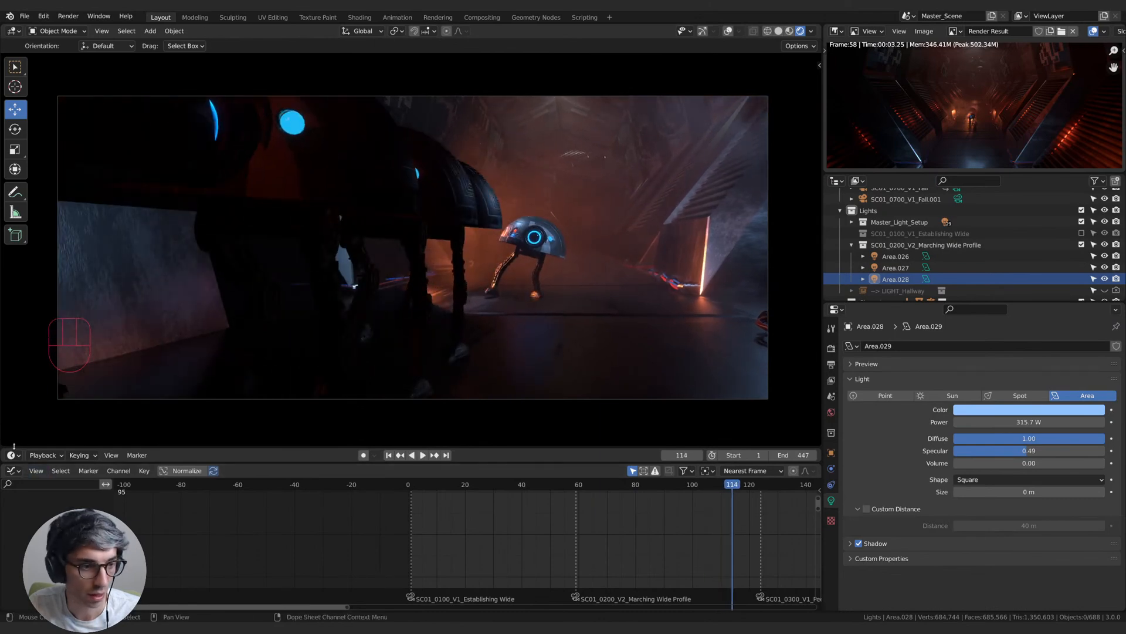
- Inspect the frame-based driver on the World shader's Noise Texture W value, and replace the node editor with the Dope Sheet
{"action": "left_click", "coordinate": [12, 470]}
{"action": "left_click", "coordinate": [26, 551]}
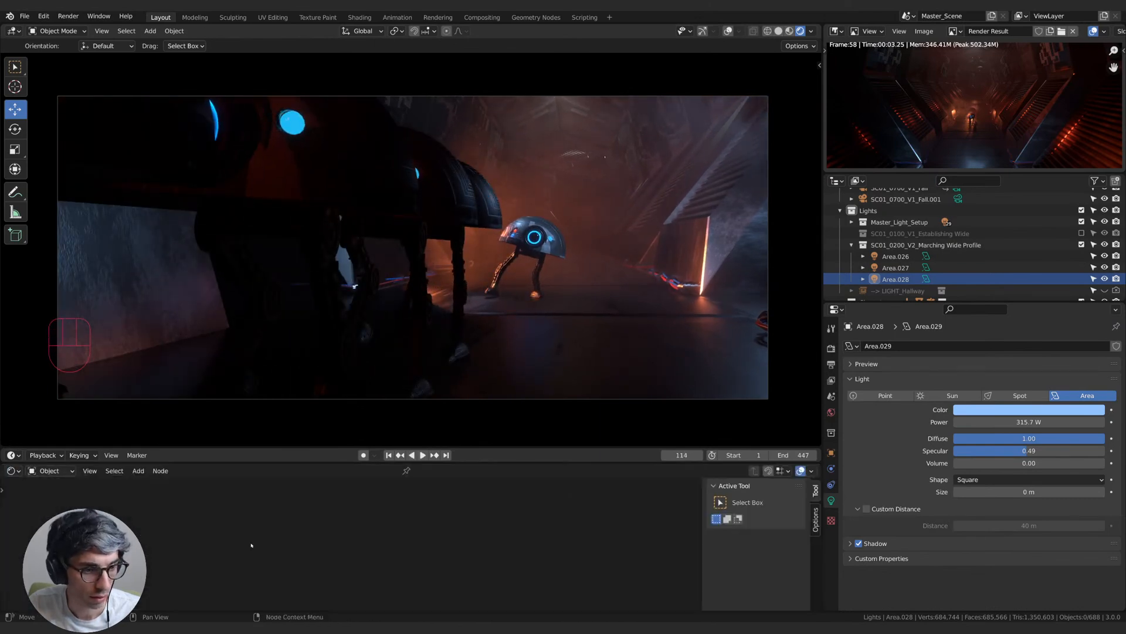
{"action": "left_click", "coordinate": [52, 496]}
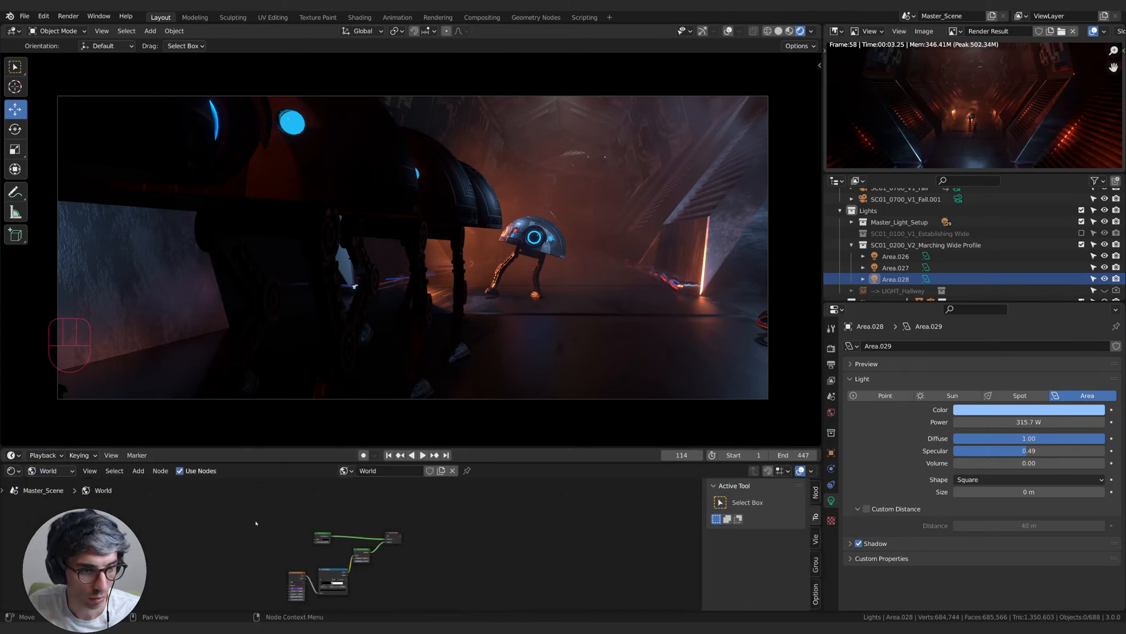
{"action": "scroll", "coordinate": [457, 532], "scroll_direction": "up", "scroll_amount": 8}
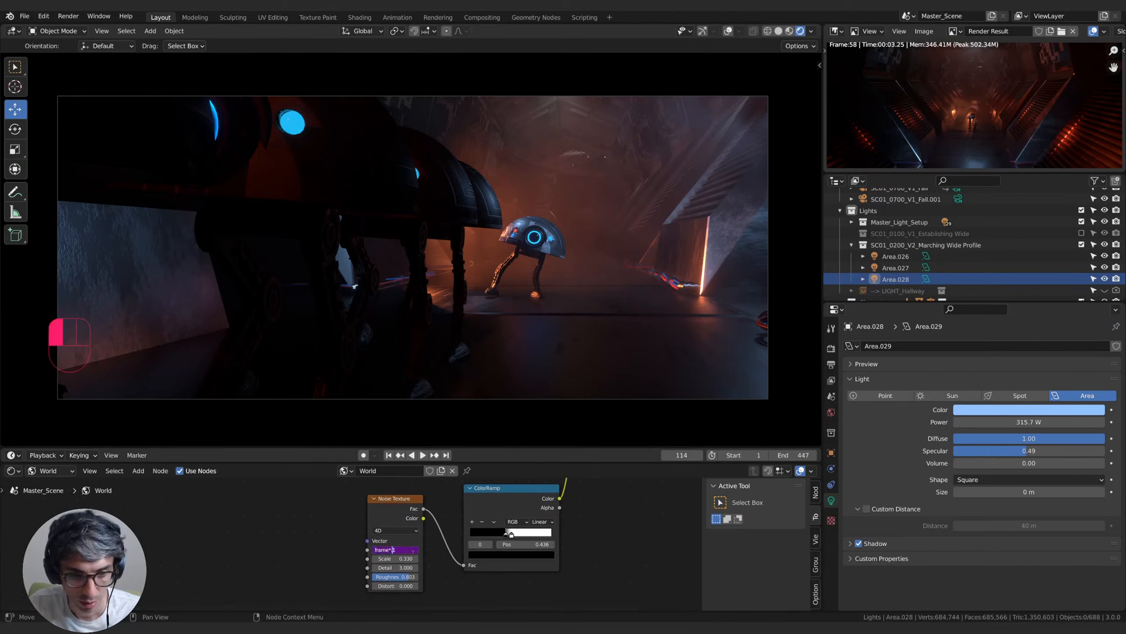
{"action": "key", "text": "Return"}
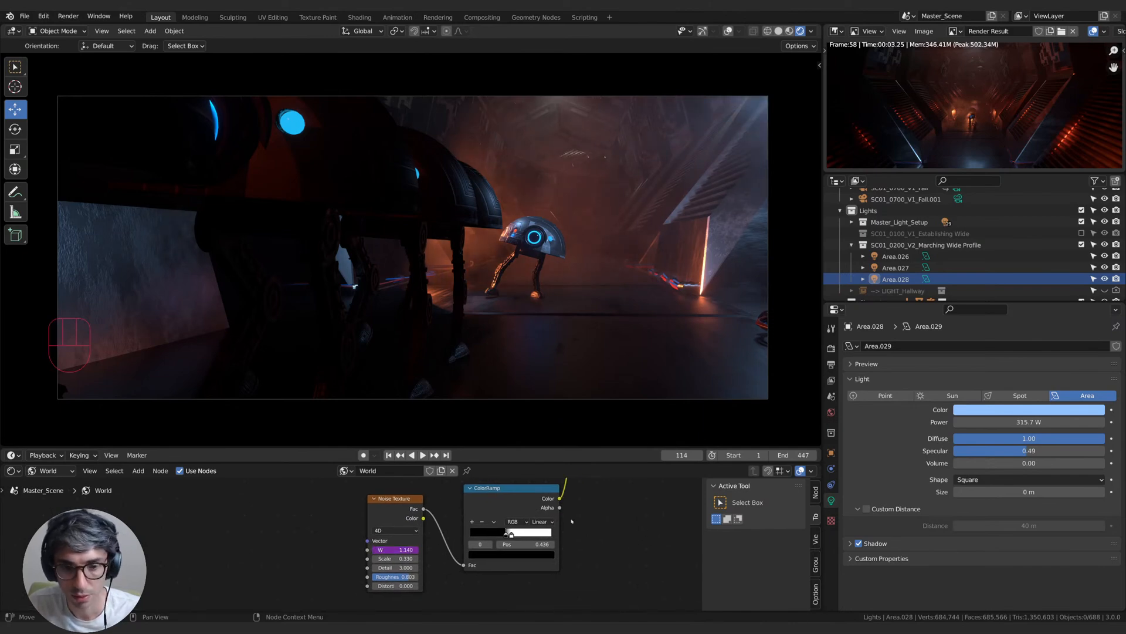
{"action": "left_click", "coordinate": [14, 470]}
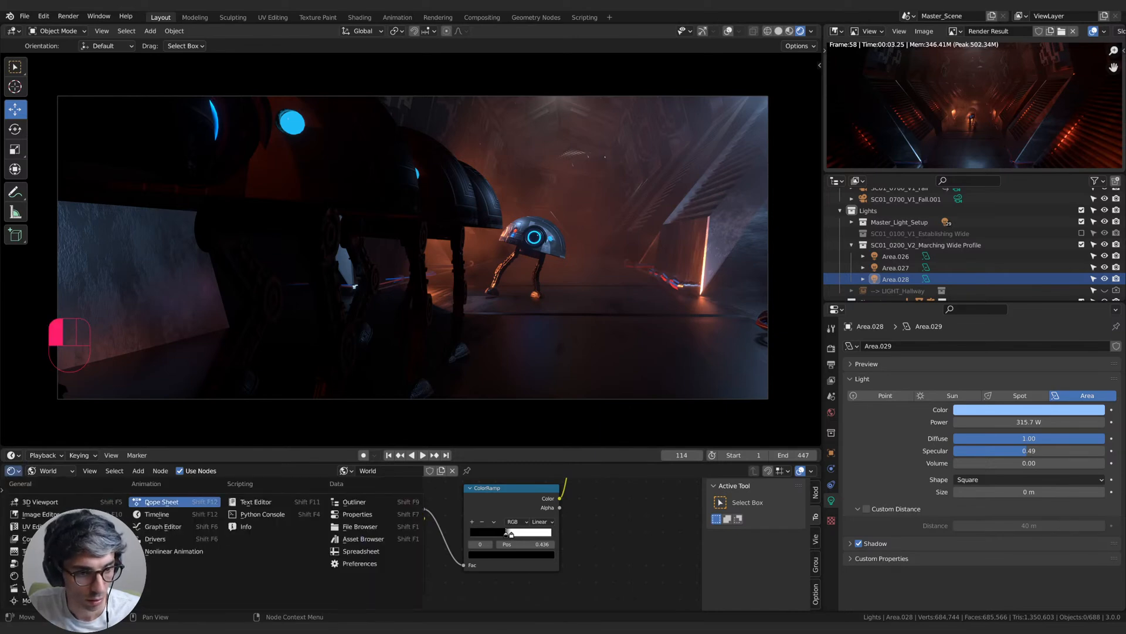
{"action": "left_click", "coordinate": [161, 501]}
- At frame 111, enable depth of field on the SC01_0200_V2_Marching Wide Profile camera with a 14 m focus distance and f-stop 1.3
{"action": "mouse_move", "coordinate": [404, 482]}
{"action": "left_mouse_down"}
{"action": "mouse_move", "coordinate": [429, 481]}
{"action": "mouse_move", "coordinate": [338, 482]}
{"action": "mouse_move", "coordinate": [520, 466]}
{"action": "mouse_move", "coordinate": [372, 470]}
{"action": "mouse_move", "coordinate": [449, 470]}
{"action": "mouse_move", "coordinate": [400, 479]}
{"action": "left_mouse_up"}
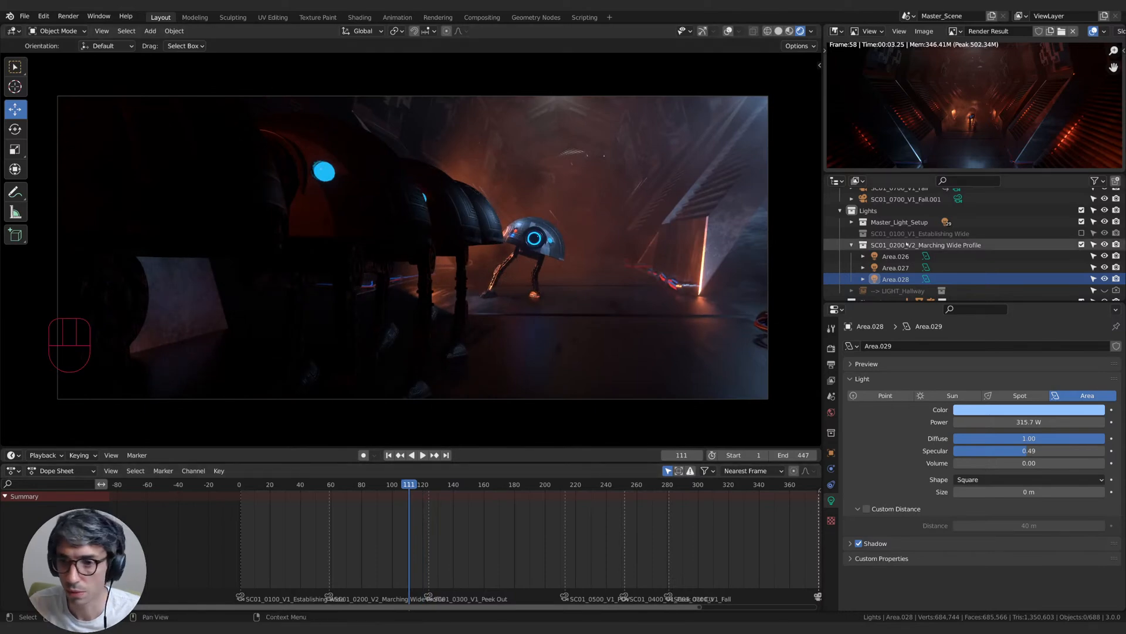
{"action": "scroll", "coordinate": [894, 250], "scroll_direction": "up", "scroll_amount": 4}
{"action": "left_click", "coordinate": [893, 224]}
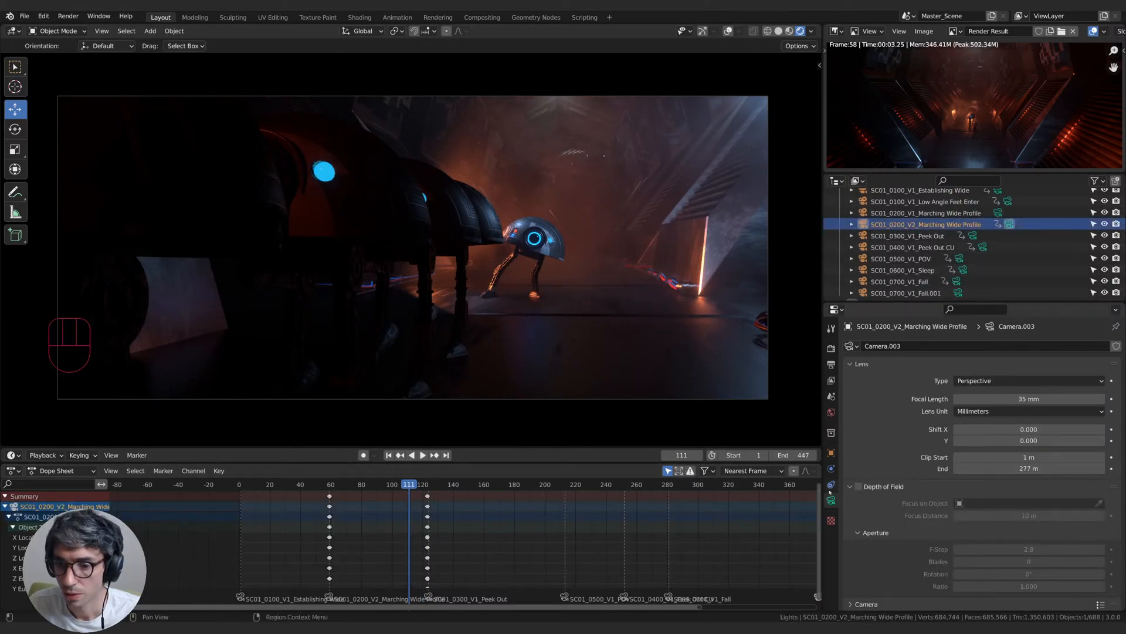
{"action": "left_click", "coordinate": [859, 487]}
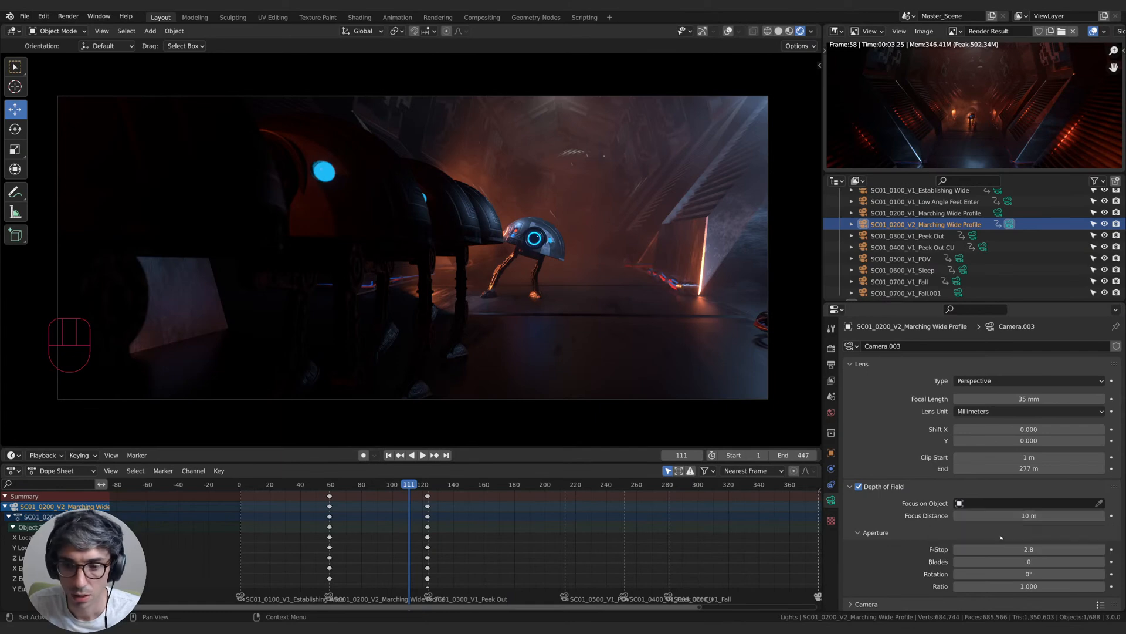
{"action": "left_click_drag", "start_coordinate": [1029, 549], "coordinate": [988, 549]}
{"action": "left_click_drag", "start_coordinate": [1029, 516], "coordinate": [1031, 550]}
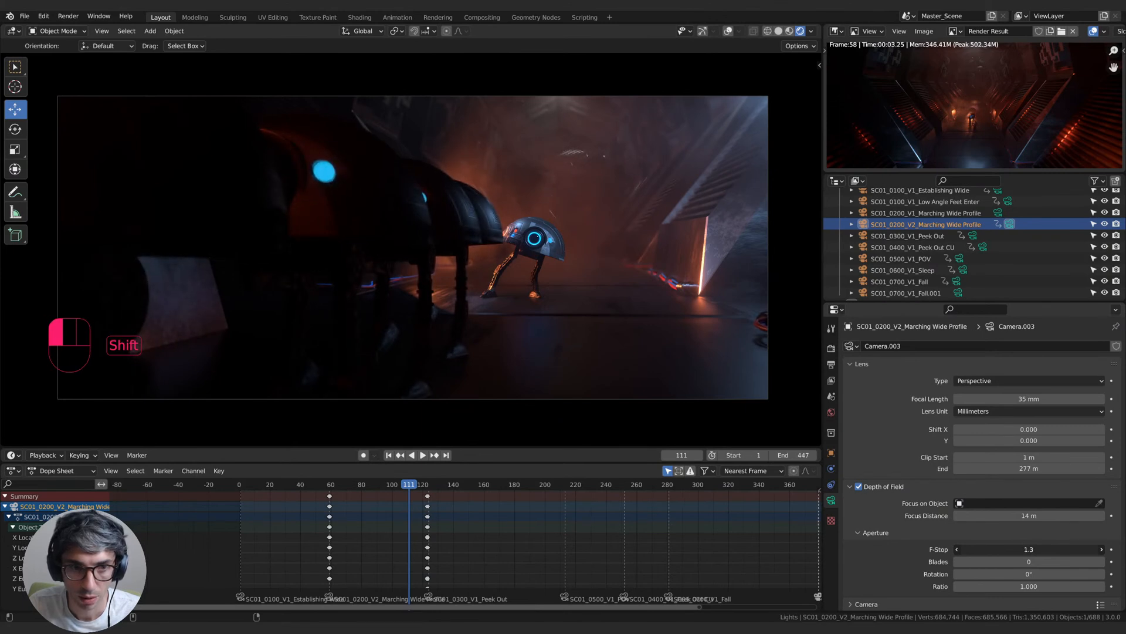
{"action": "left_click_drag", "start_coordinate": [1030, 550], "coordinate": [1030, 549], "text": "shift"}
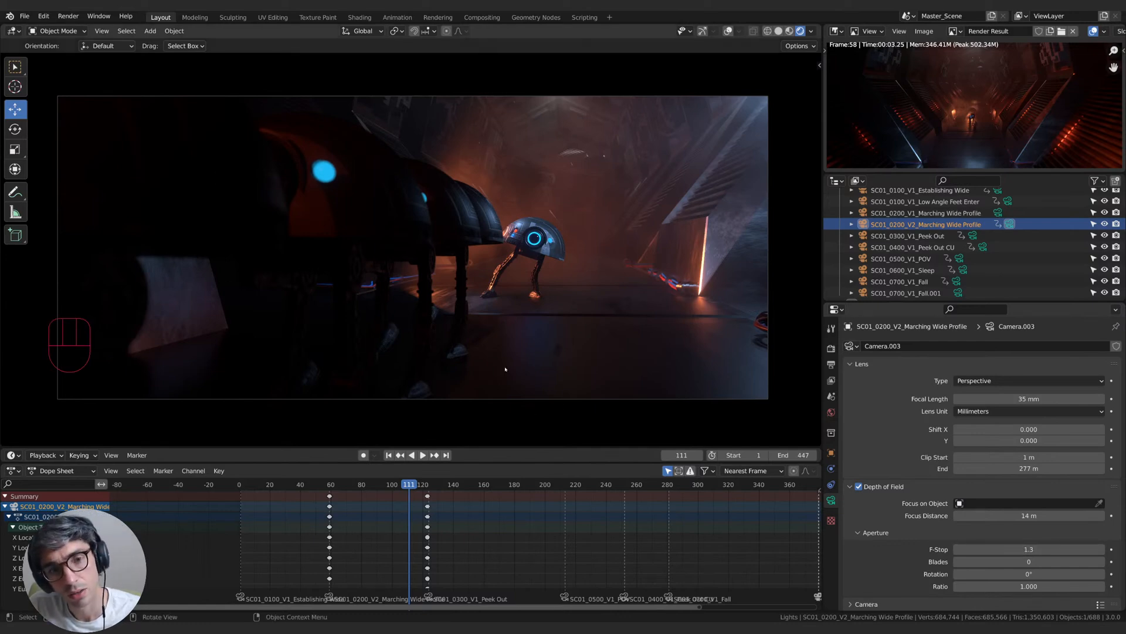
- Duplicate the blue rim light Area.028 and move the copy along the global Y axis towards the foreground robots
{"action": "scroll", "coordinate": [912, 247], "scroll_direction": "down", "scroll_amount": 8}
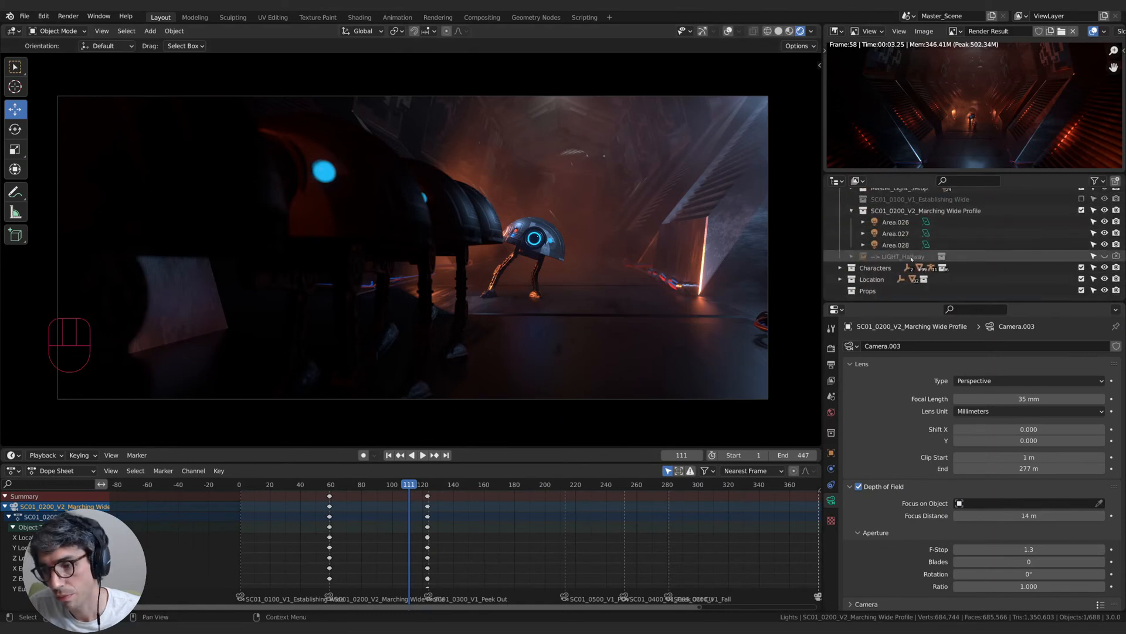
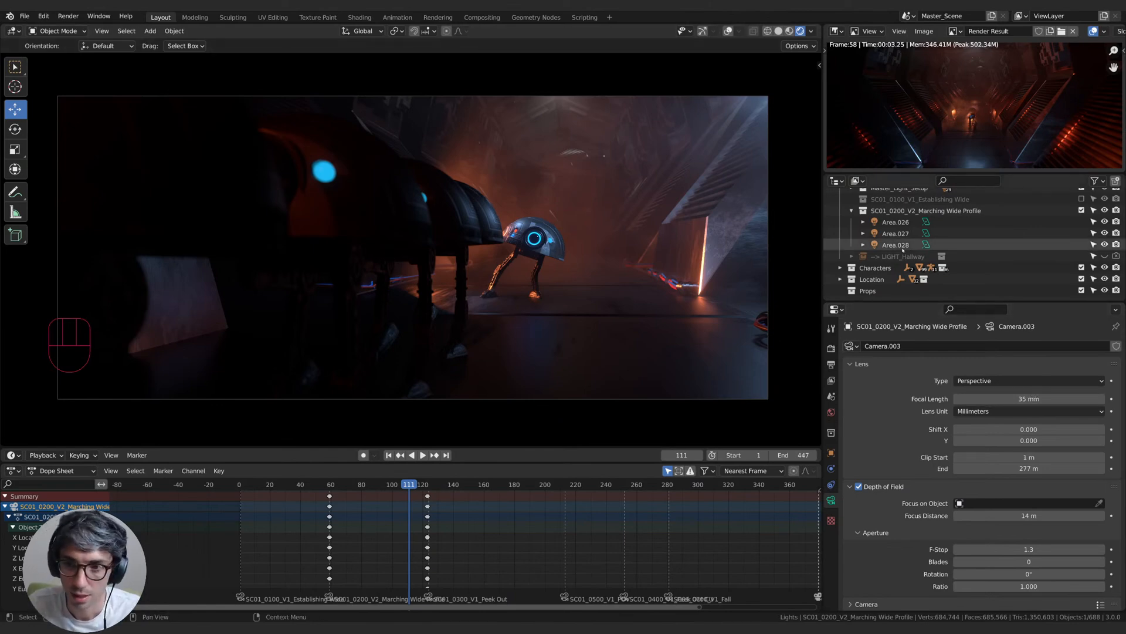
{"action": "left_click", "coordinate": [896, 245]}
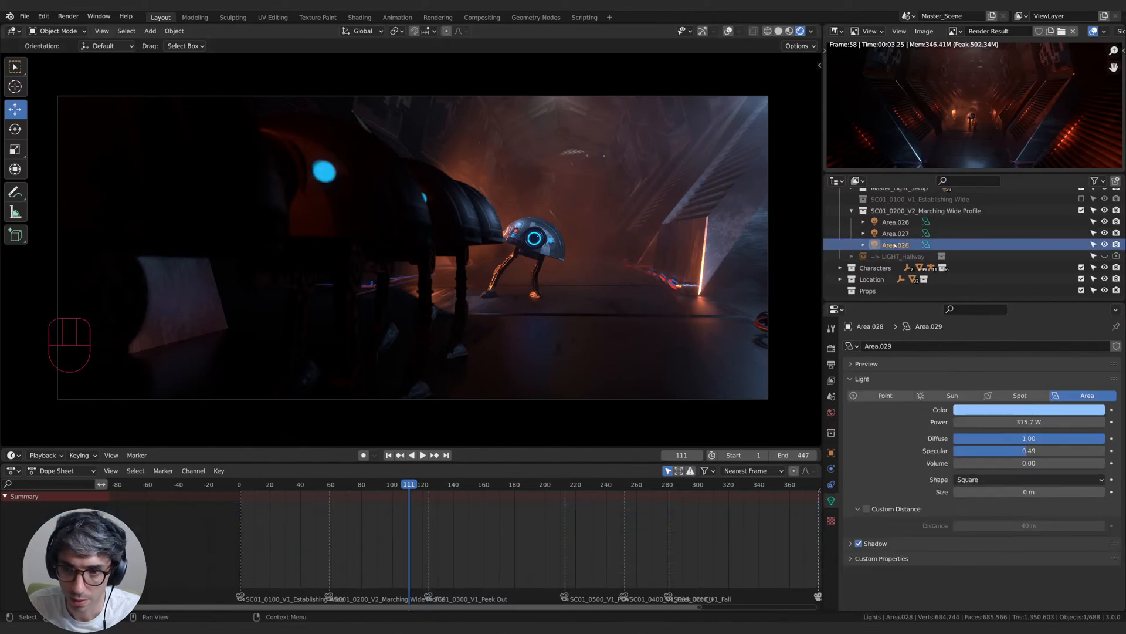
{"action": "left_click", "coordinate": [897, 234]}
{"action": "left_click", "coordinate": [897, 222]}
{"action": "left_click", "coordinate": [897, 233]}
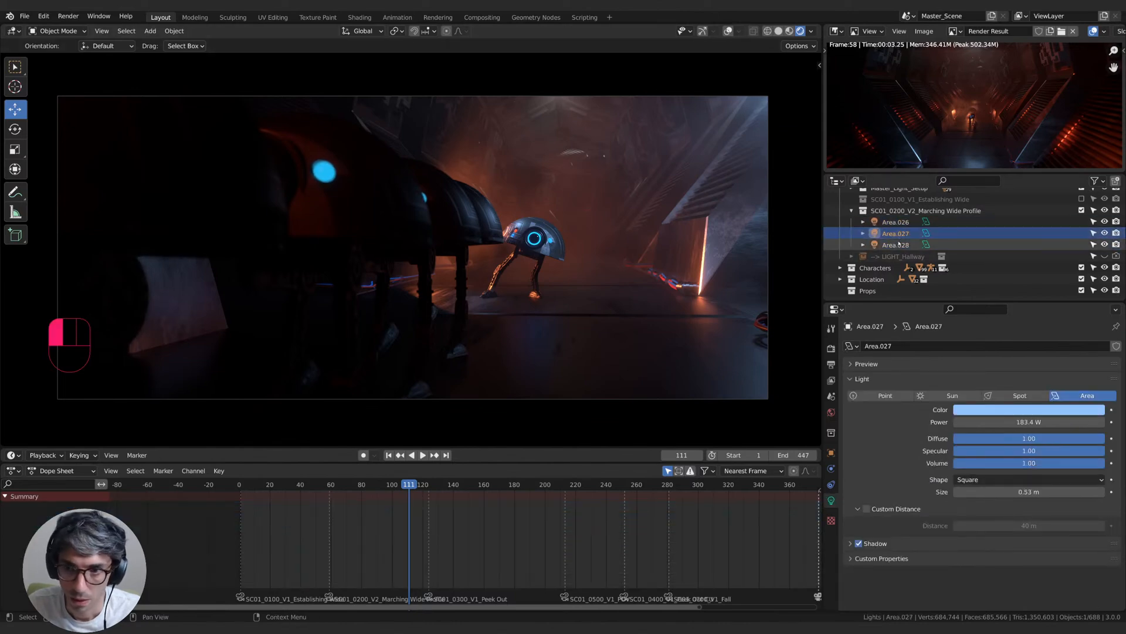
{"action": "left_click", "coordinate": [898, 245]}
{"action": "key", "text": "g"}
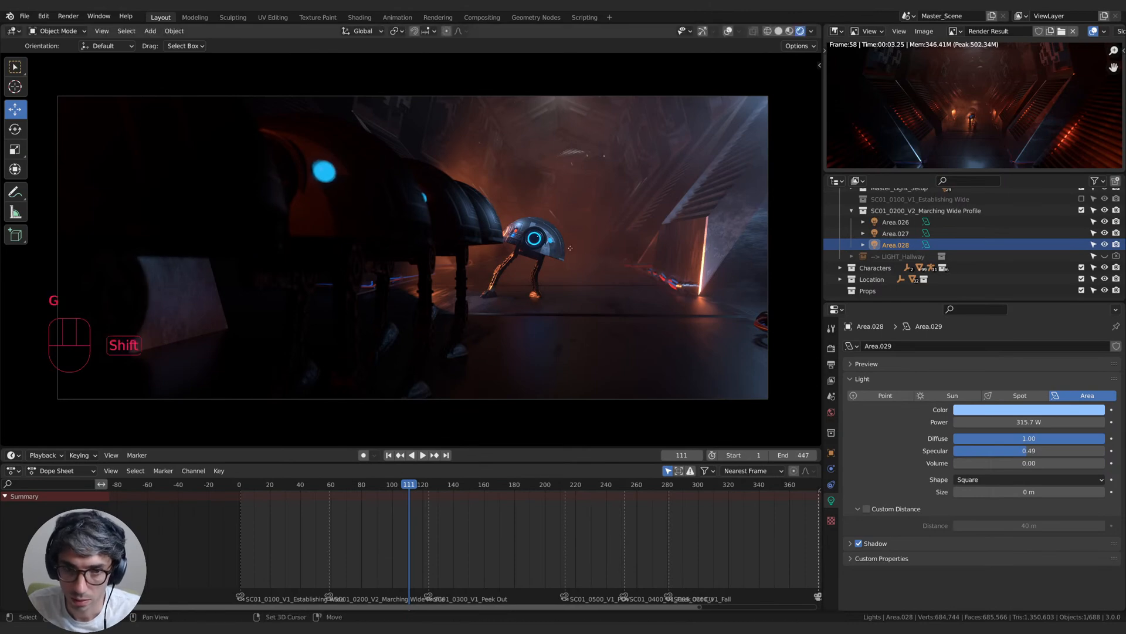
{"action": "key", "text": "shift+d"}
{"action": "key", "text": "y"}
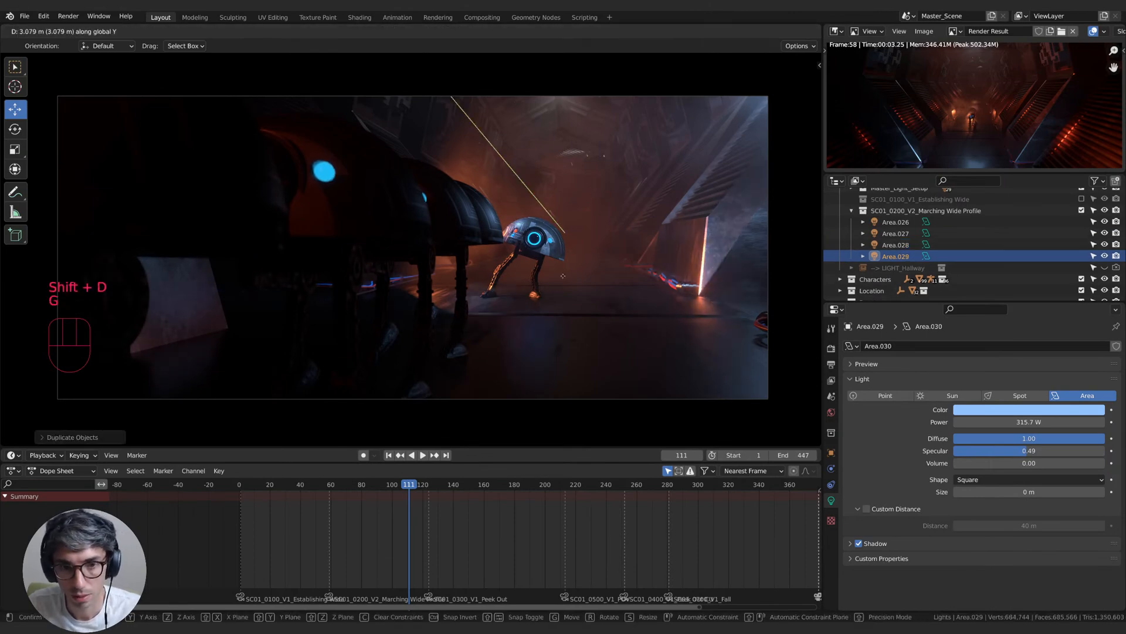
{"action": "left_click", "coordinate": [613, 241]}
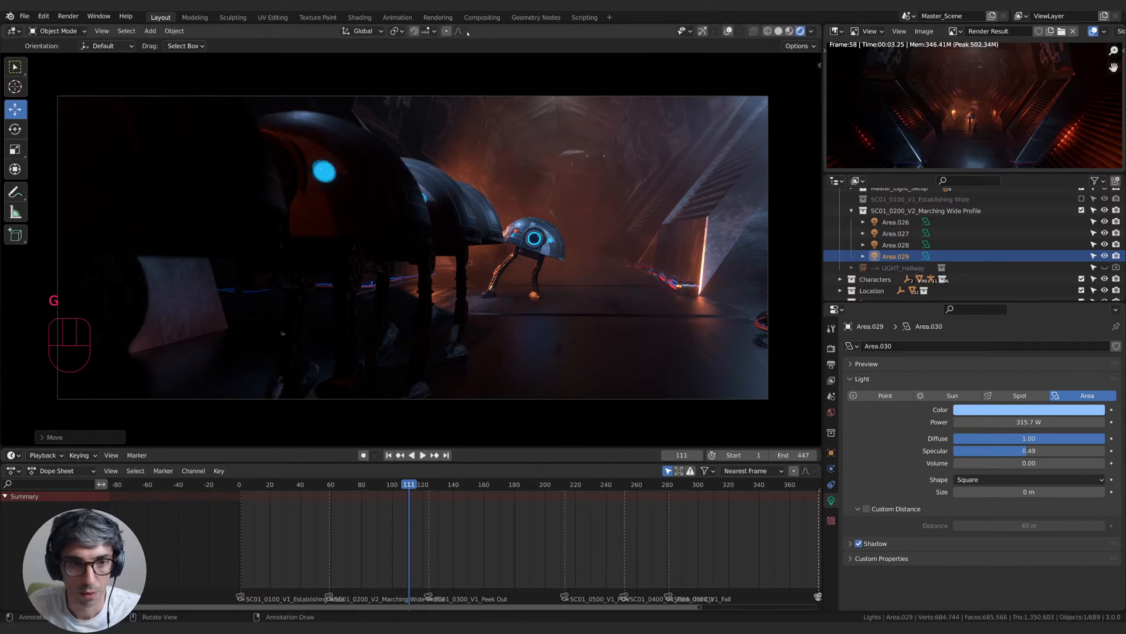
- Move the foreground rim light Area.029 along global Y, rotate it towards the robots, and set its power to 26.4 W
{"action": "key", "text": "g"}
{"action": "key", "text": "g"}
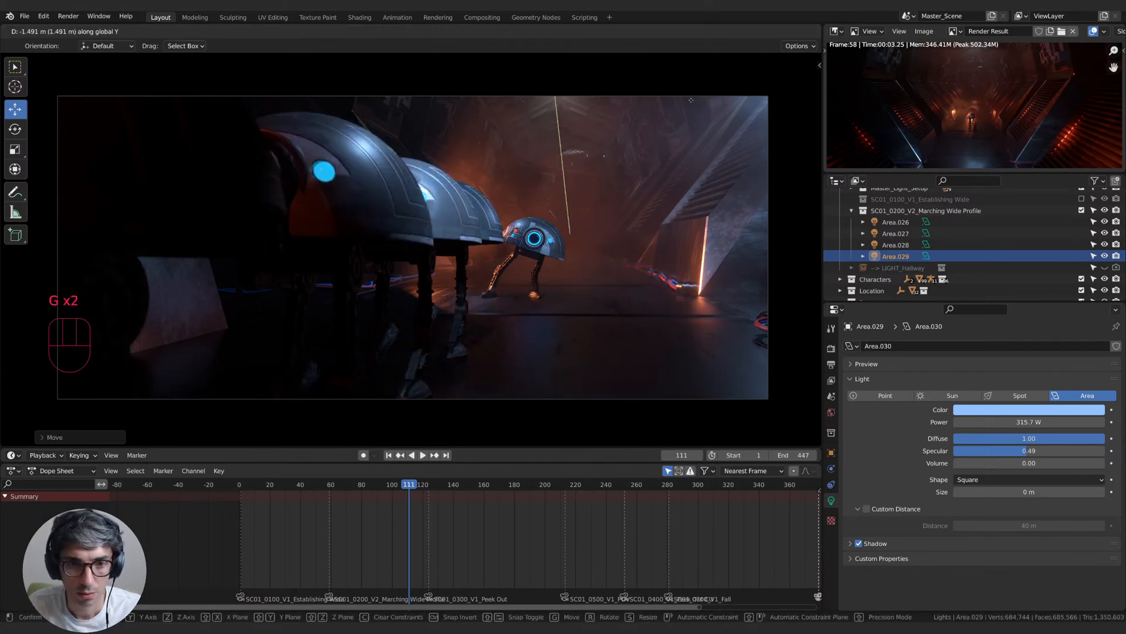
{"action": "key", "text": "r"}
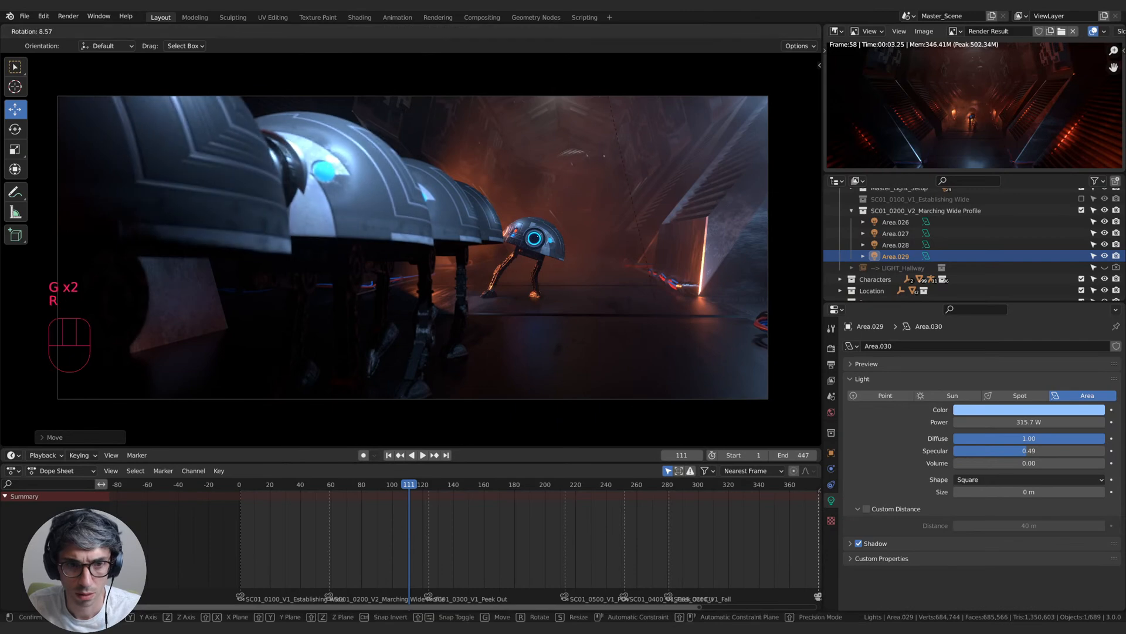
{"action": "left_click", "coordinate": [612, 269]}
{"action": "left_click_drag", "start_coordinate": [1050, 422], "coordinate": [987, 422]}
- Shift Area.029 along the global Y axis by about -1.1 m and rotate it to refine the foreground robots' rim light
{"action": "key", "text": "g"}
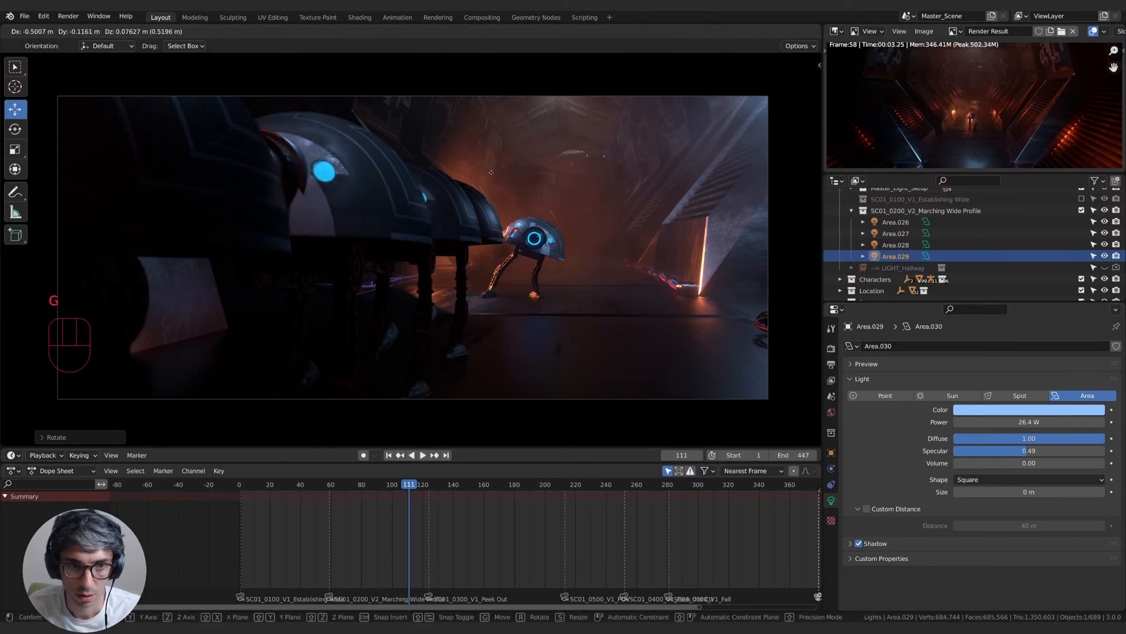
{"action": "key", "text": "g"}
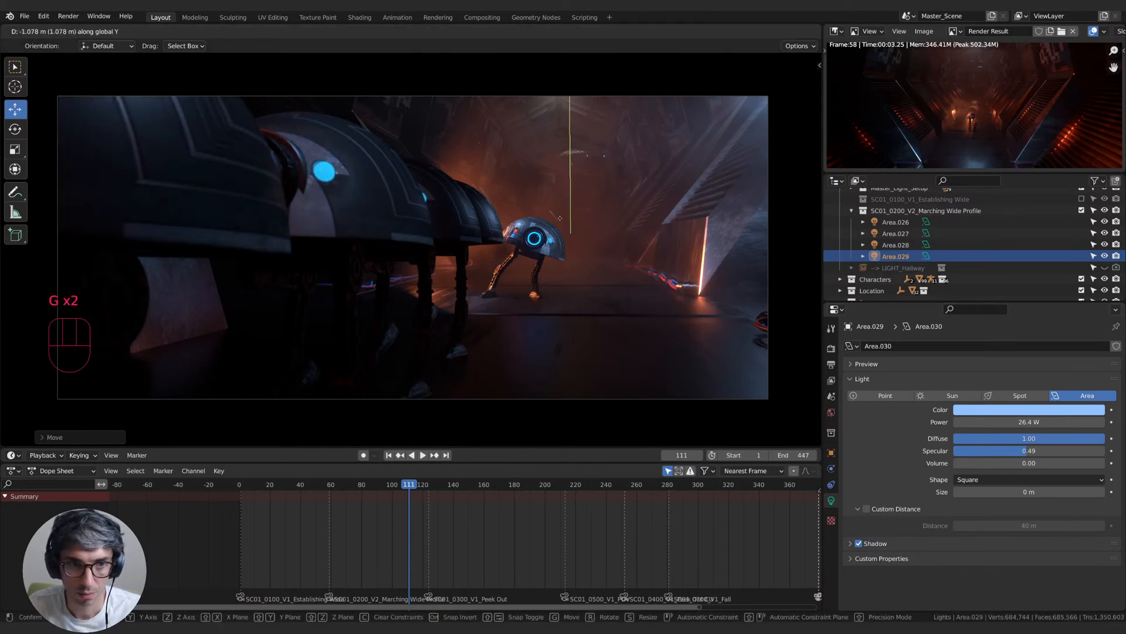
{"action": "left_click", "coordinate": [664, 125]}
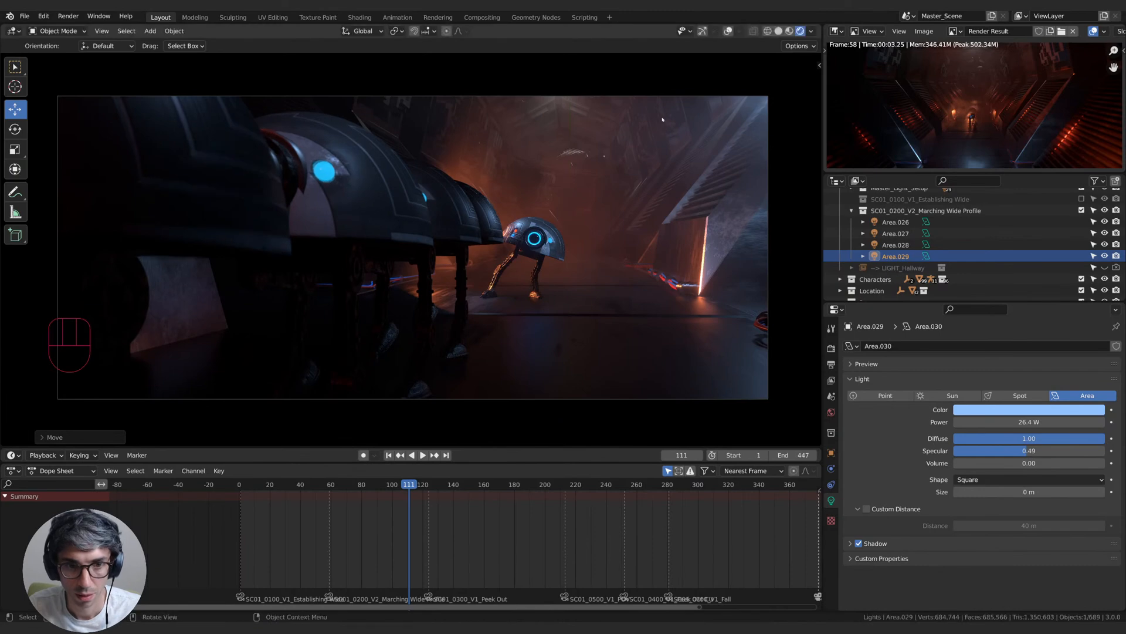
{"action": "key", "text": "r"}
{"action": "left_click", "coordinate": [672, 136]}
- Reposition Area.029 nearer the front robot, including a shift along global Y, and set its power to 7.2 W
{"action": "key", "text": "g"}
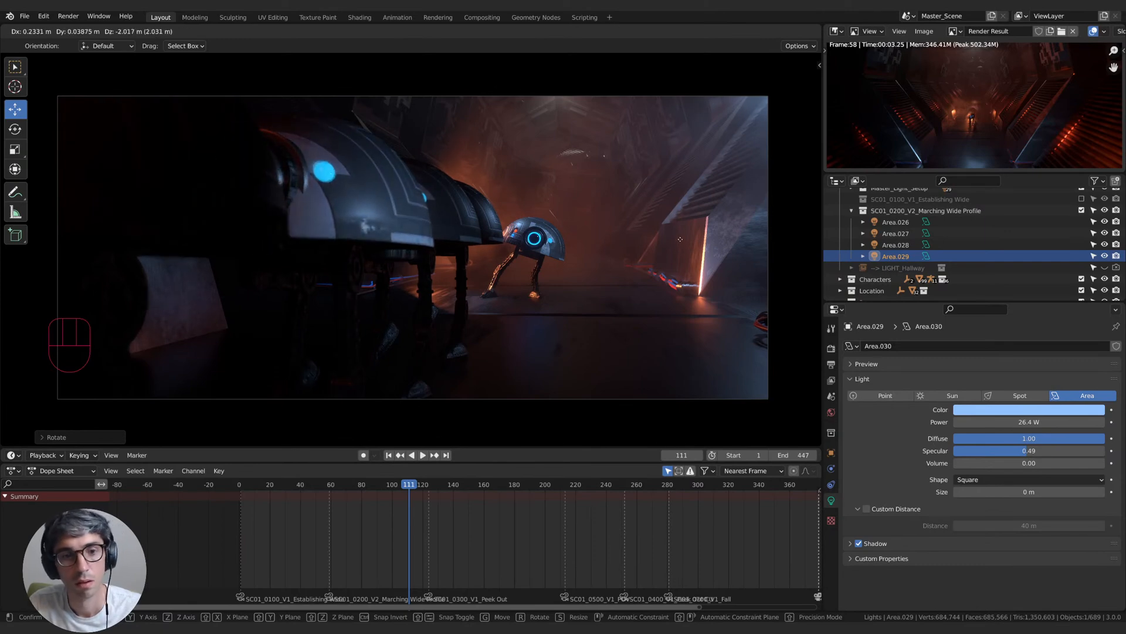
{"action": "left_click", "coordinate": [661, 185]}
{"action": "key", "text": "g"}
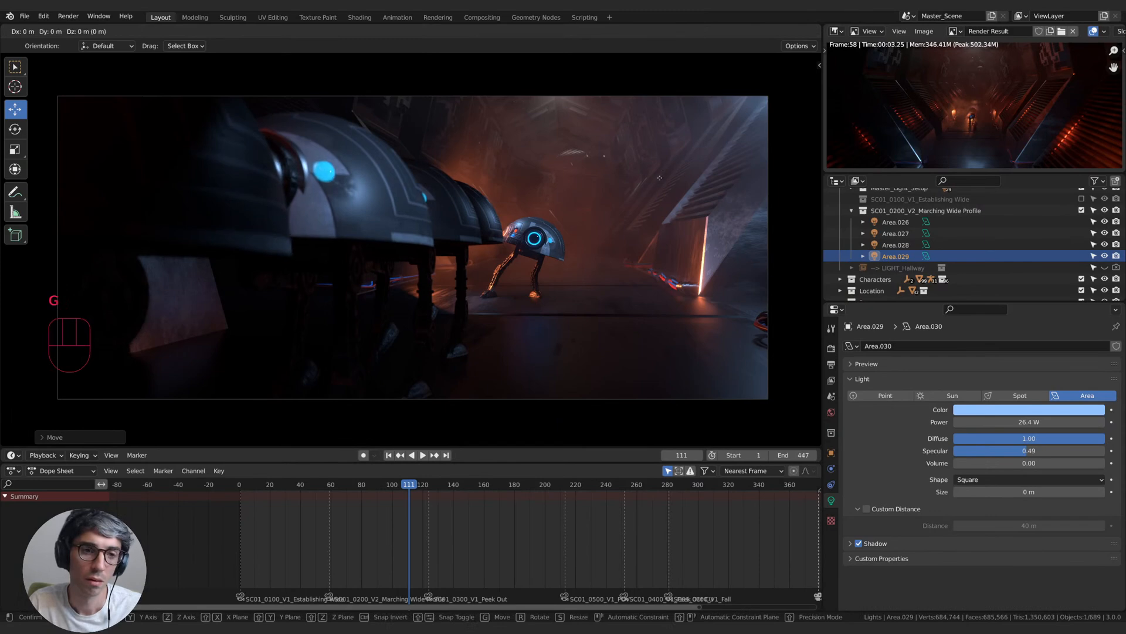
{"action": "key", "text": "y"}
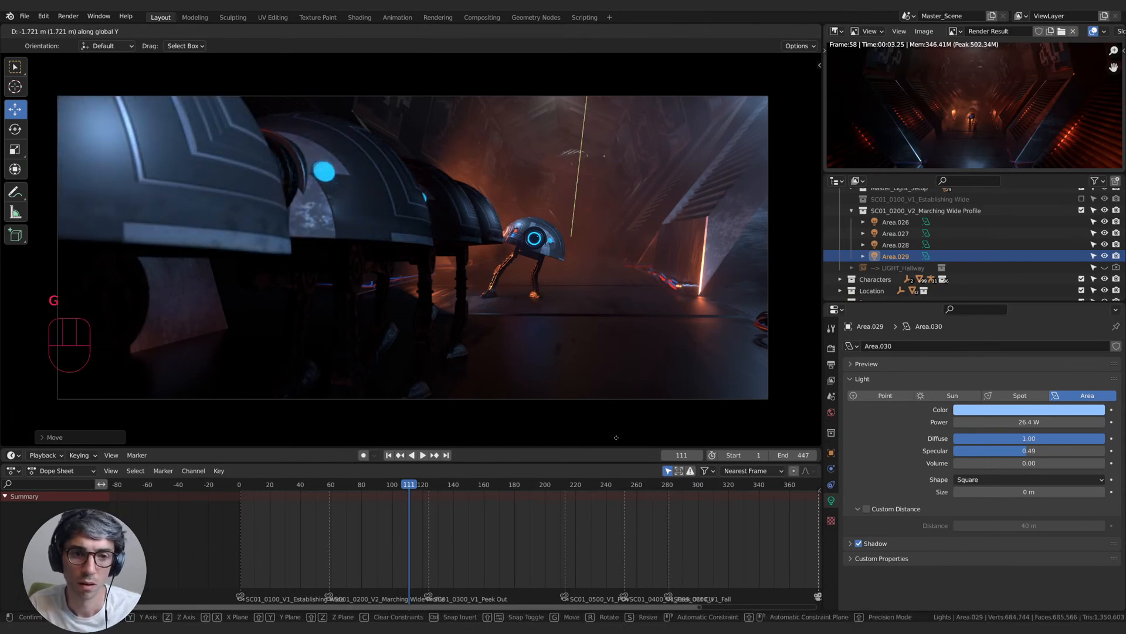
{"action": "left_click", "coordinate": [709, 93]}
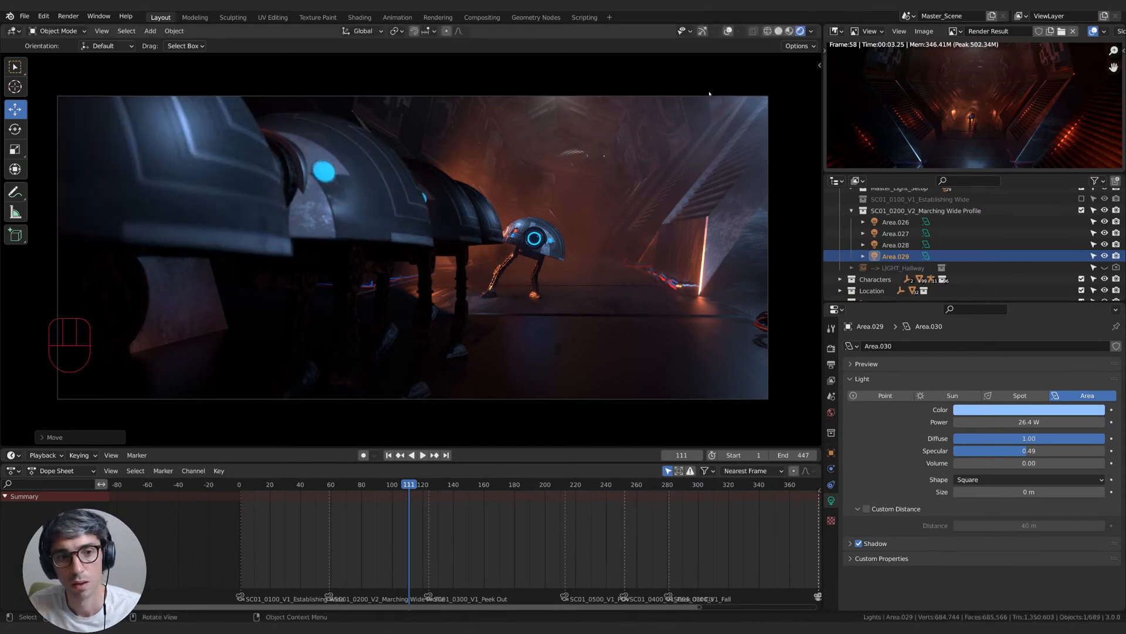
{"action": "left_click_drag", "start_coordinate": [1056, 421], "coordinate": [991, 421]}
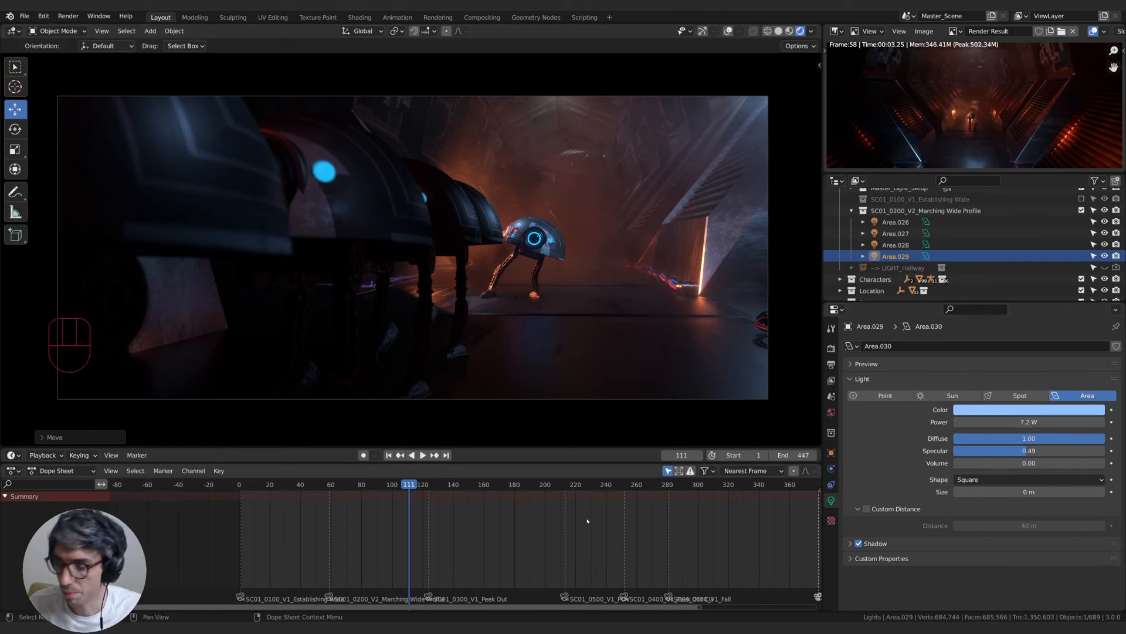
- Play back the marching wide profile shot into the Peek Out shot, and review the timeline's playback settings
{"action": "left_click_drag", "start_coordinate": [409, 487], "coordinate": [362, 489]}
{"action": "key", "text": "space"}
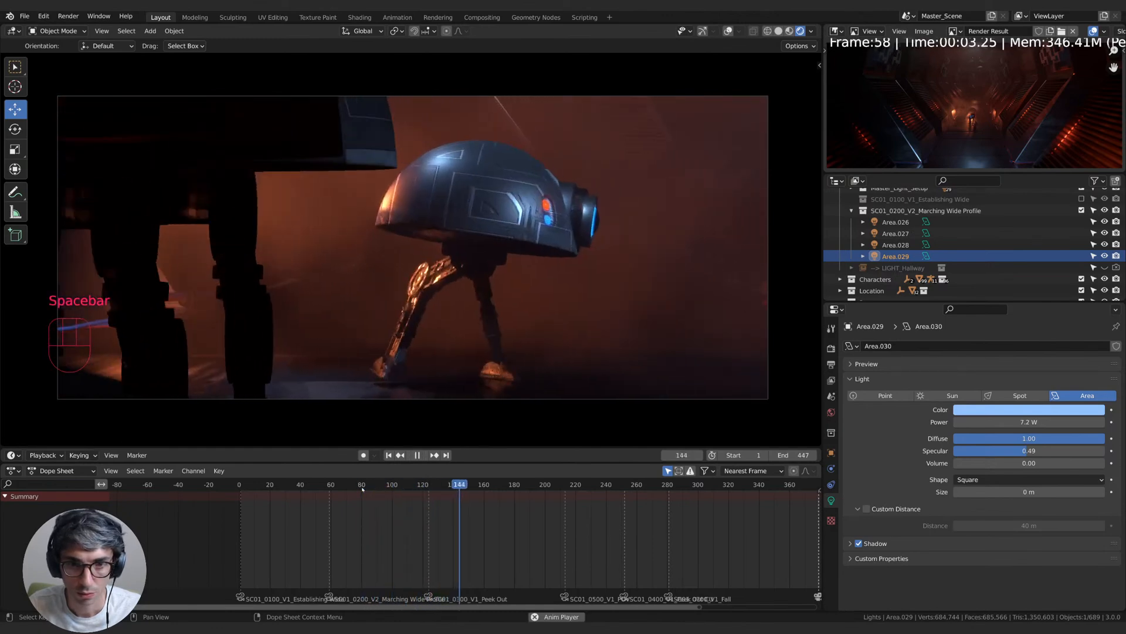
{"action": "key", "text": "space"}
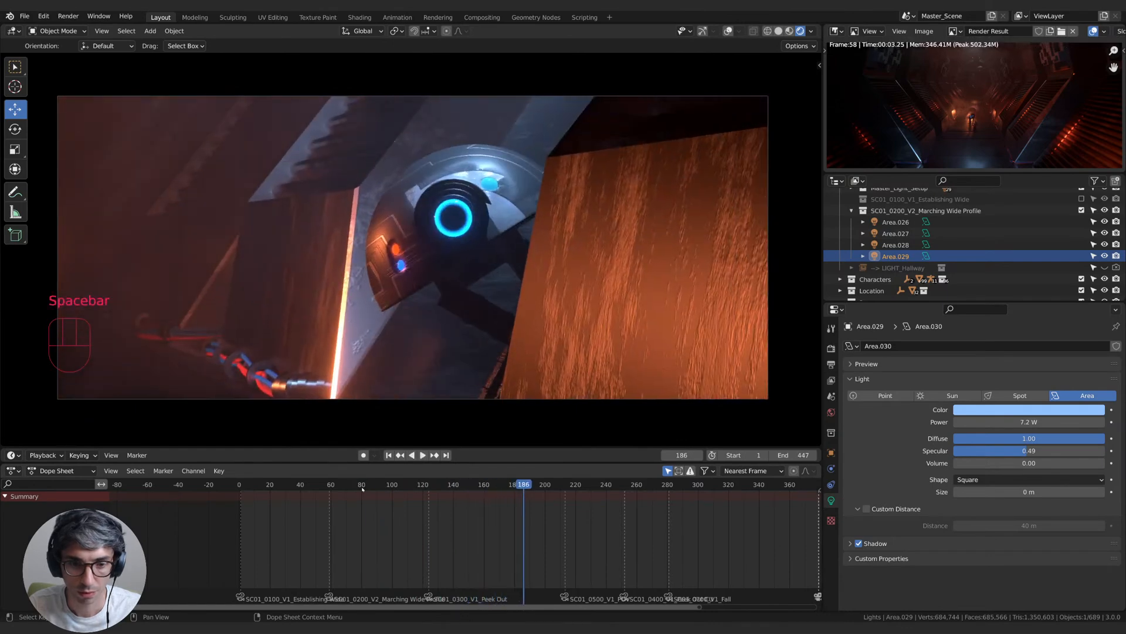
{"action": "key", "text": "space"}
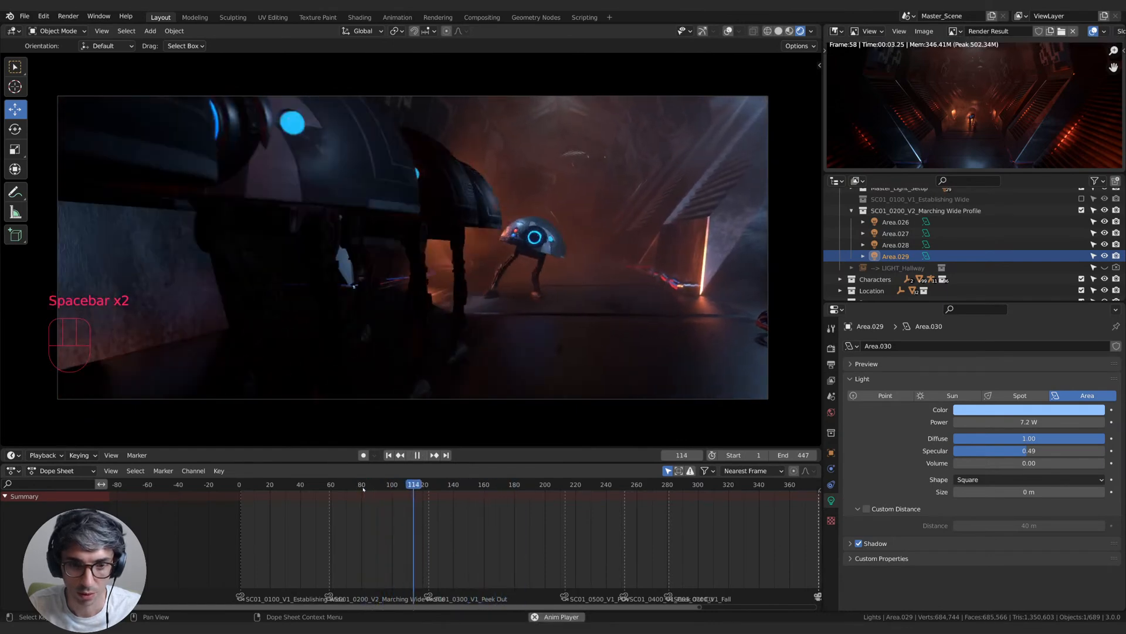
{"action": "key", "text": "space"}
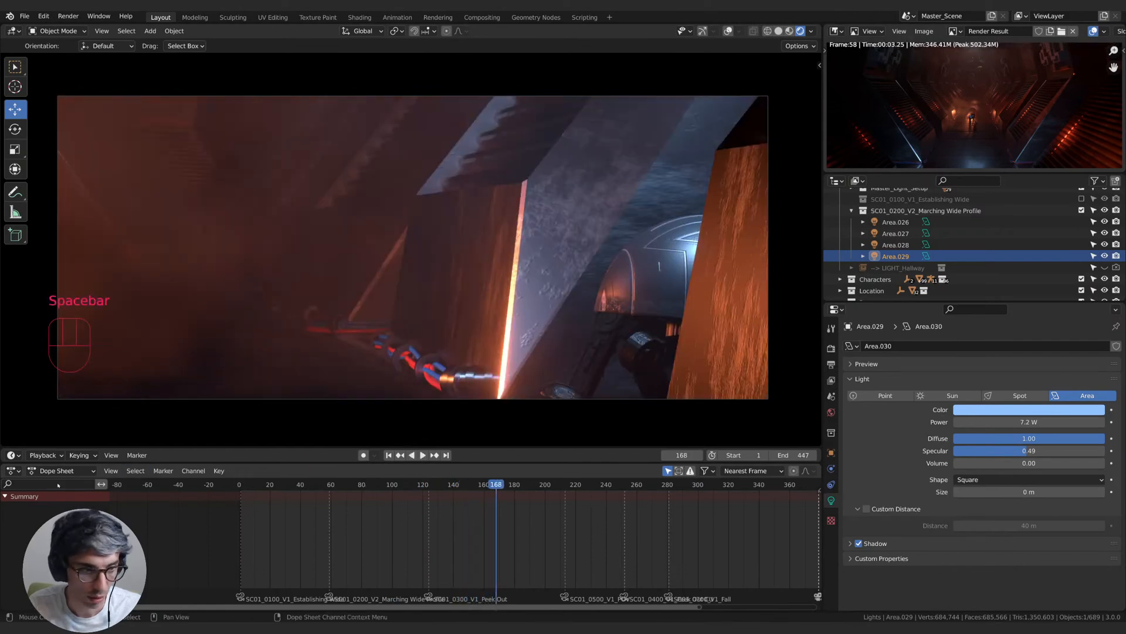
{"action": "left_click", "coordinate": [49, 456]}
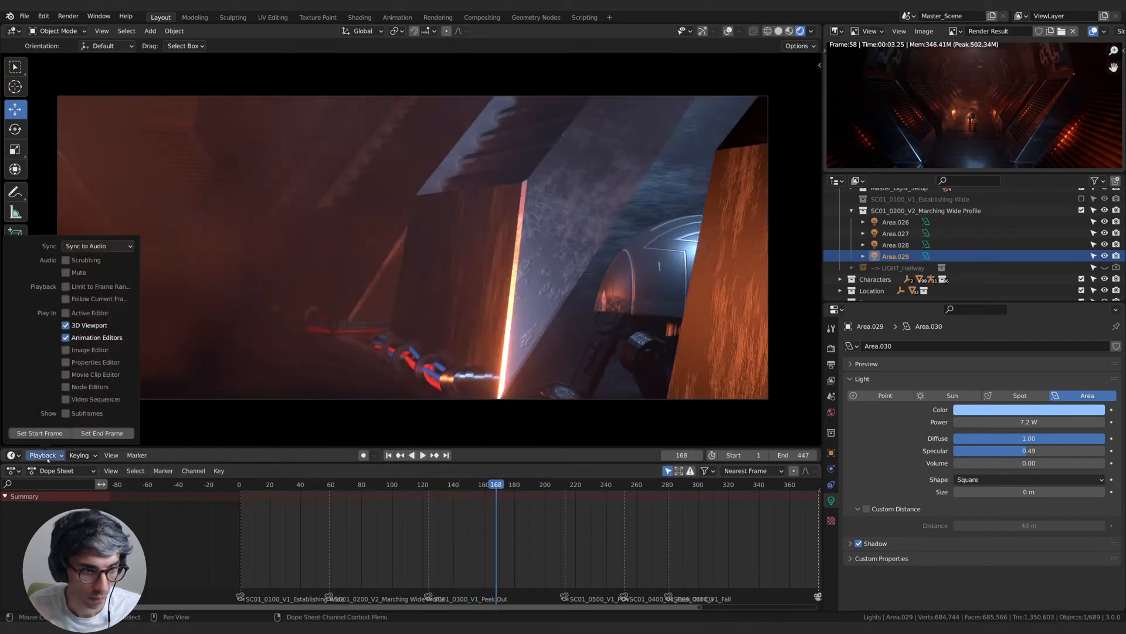
{"action": "left_click", "coordinate": [48, 457]}
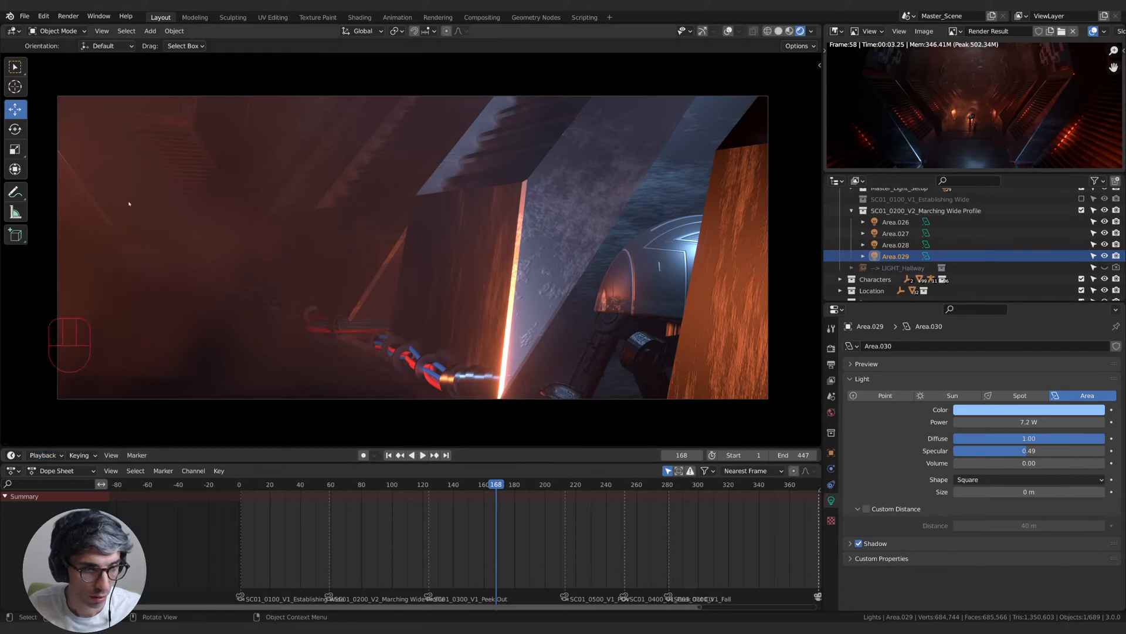
{"action": "left_click", "coordinate": [43, 455]}
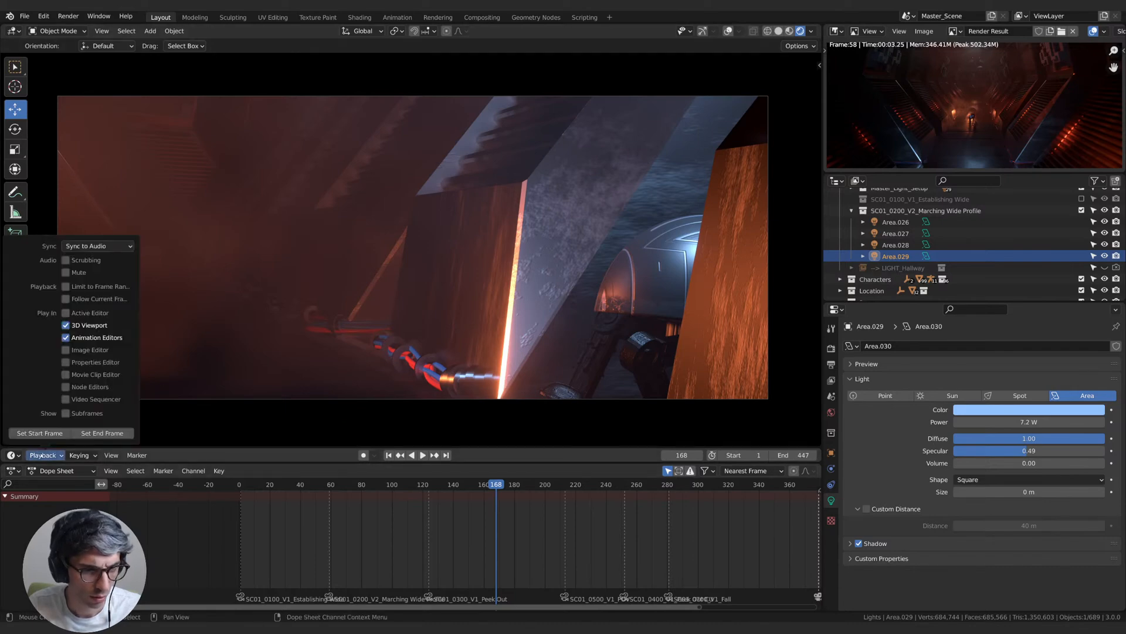
{"action": "left_click", "coordinate": [43, 456]}
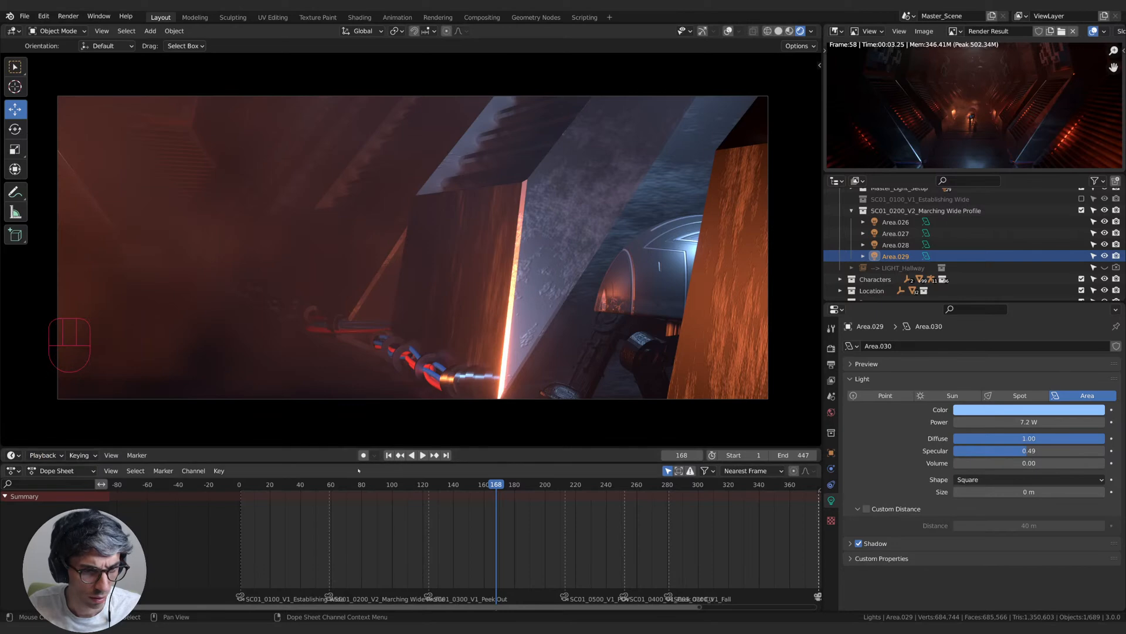
- Replay the Peek Out shot, stop at frame 165, and move the Display settings window out of the way
{"action": "left_click", "coordinate": [428, 486]}
{"action": "key", "text": "space"}
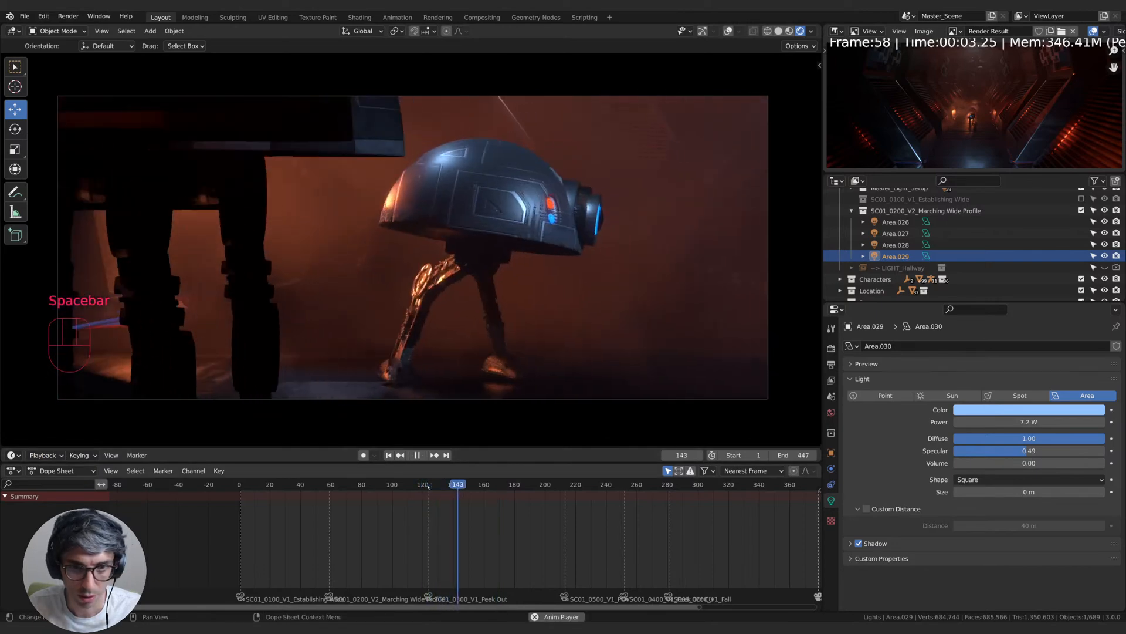
{"action": "key", "text": "space"}
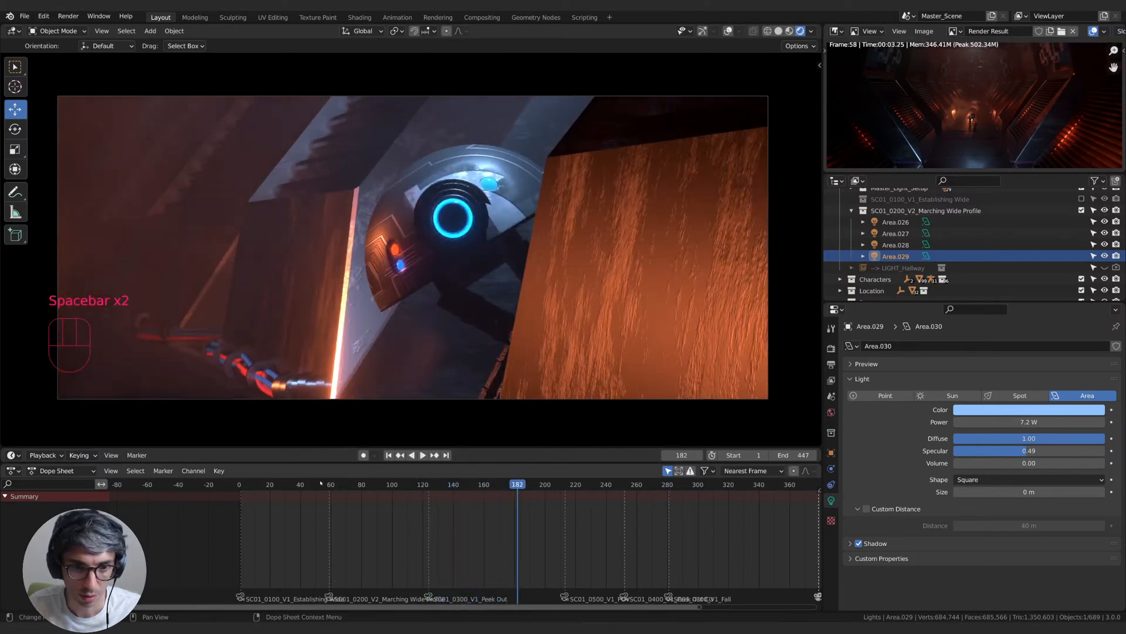
{"action": "key", "text": "space"}
{"action": "key", "text": "space"}
{"action": "key", "text": "space"}
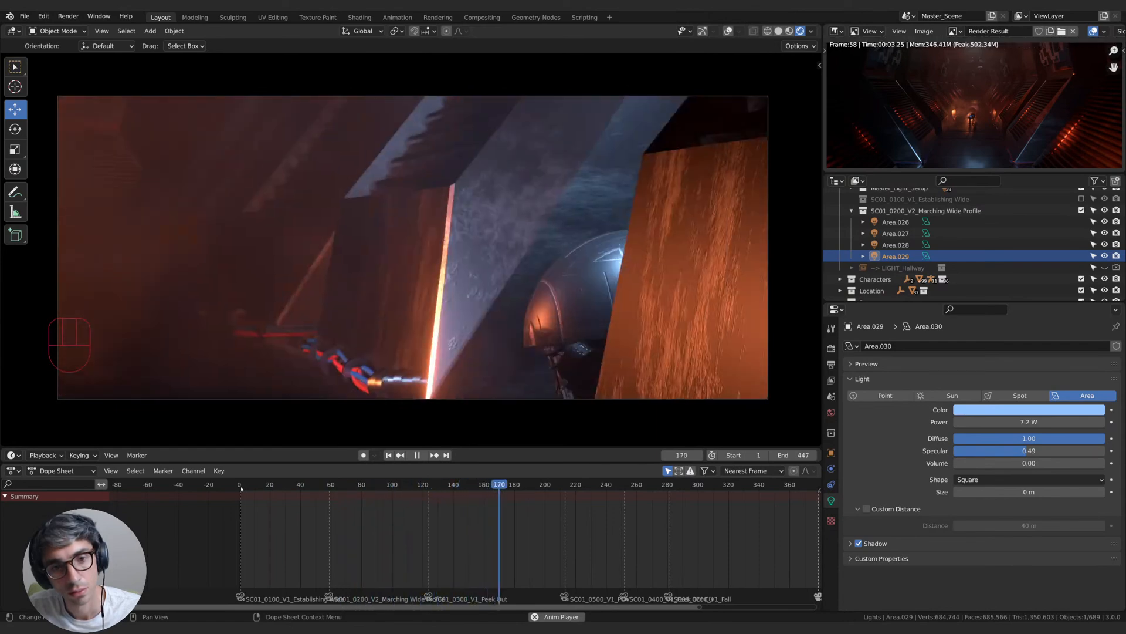
{"action": "key", "text": "space"}
{"action": "left_click_drag", "start_coordinate": [241, 489], "coordinate": [491, 486]}
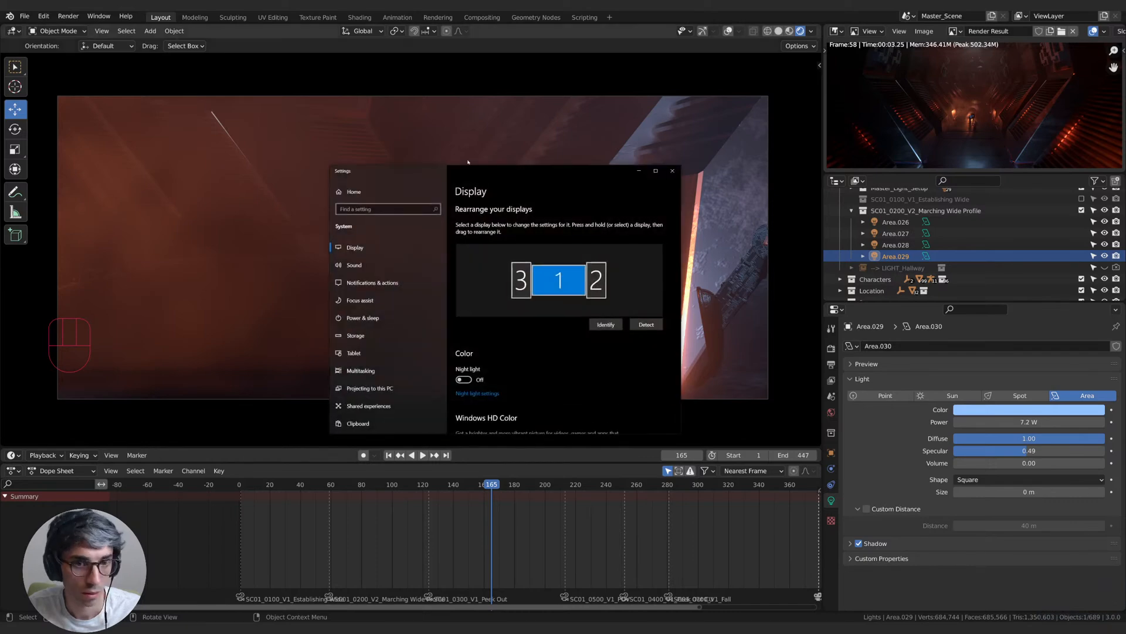
{"action": "left_click_drag", "start_coordinate": [482, 172], "coordinate": [0, 176]}
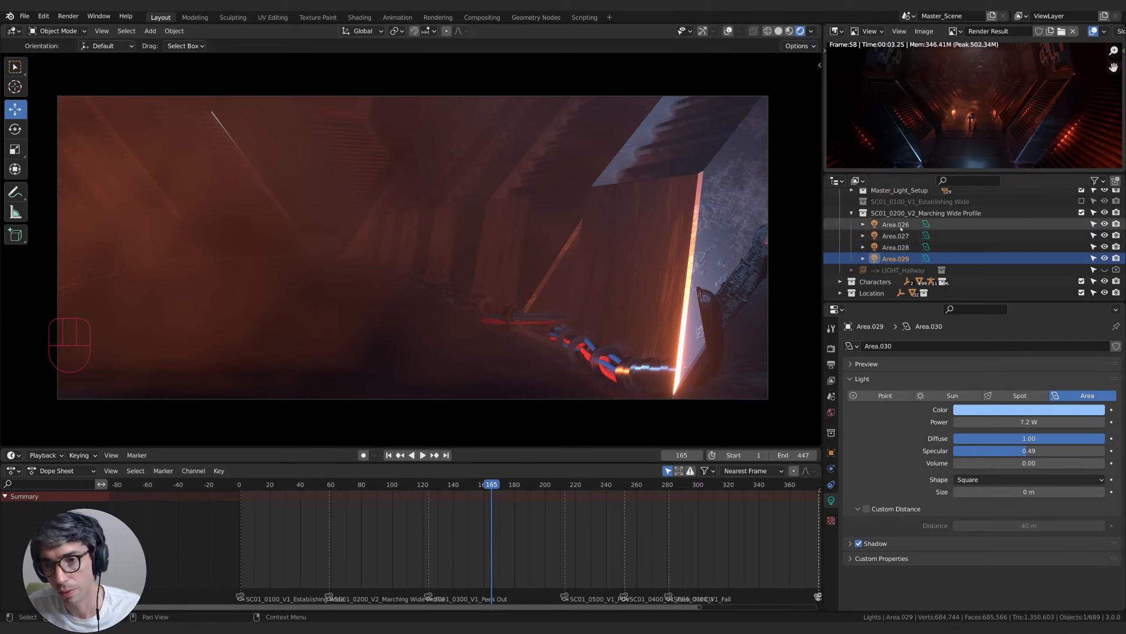
- Select the orange light Area.026, try a volume contribution of 0, and undo that change
{"action": "left_click", "coordinate": [896, 224]}
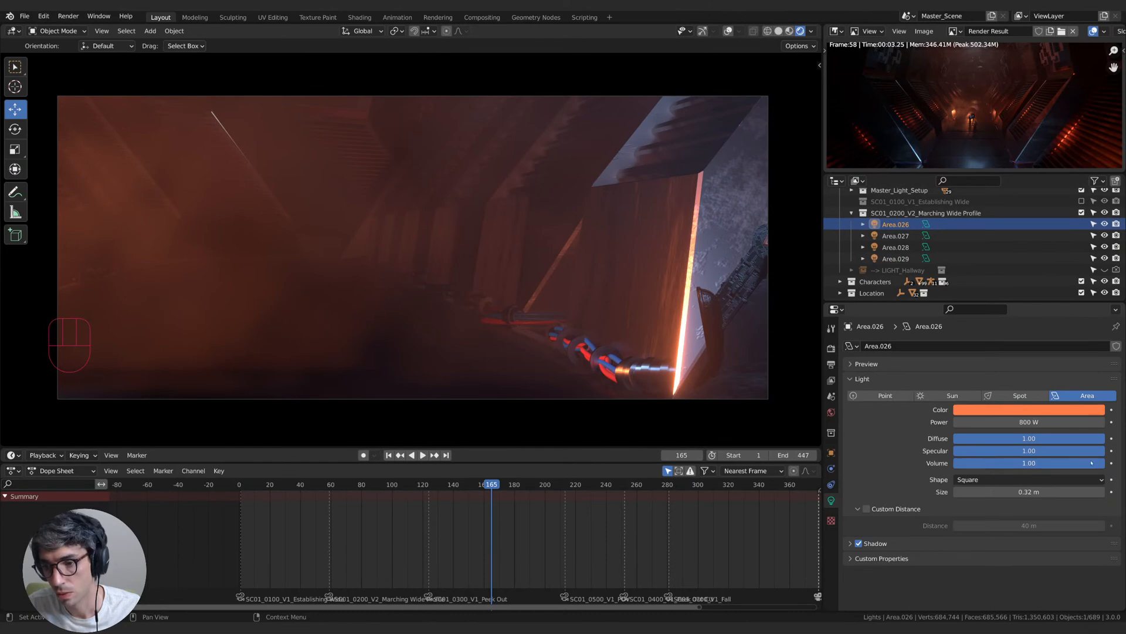
{"action": "left_click_drag", "start_coordinate": [1056, 463], "coordinate": [904, 463]}
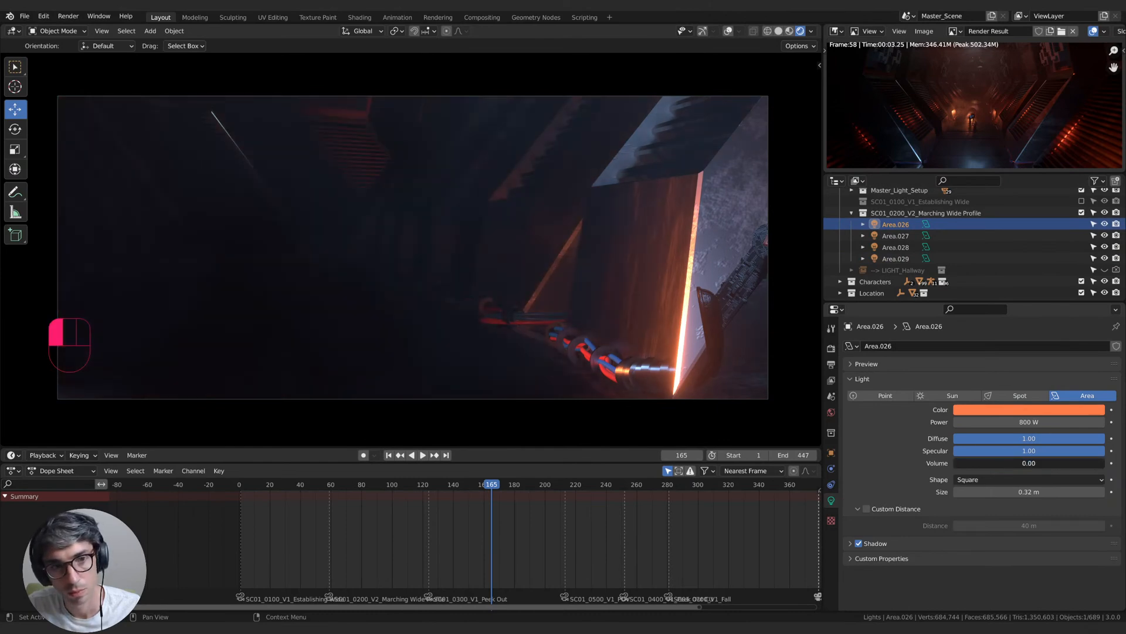
{"action": "key", "text": "ctrl+z"}
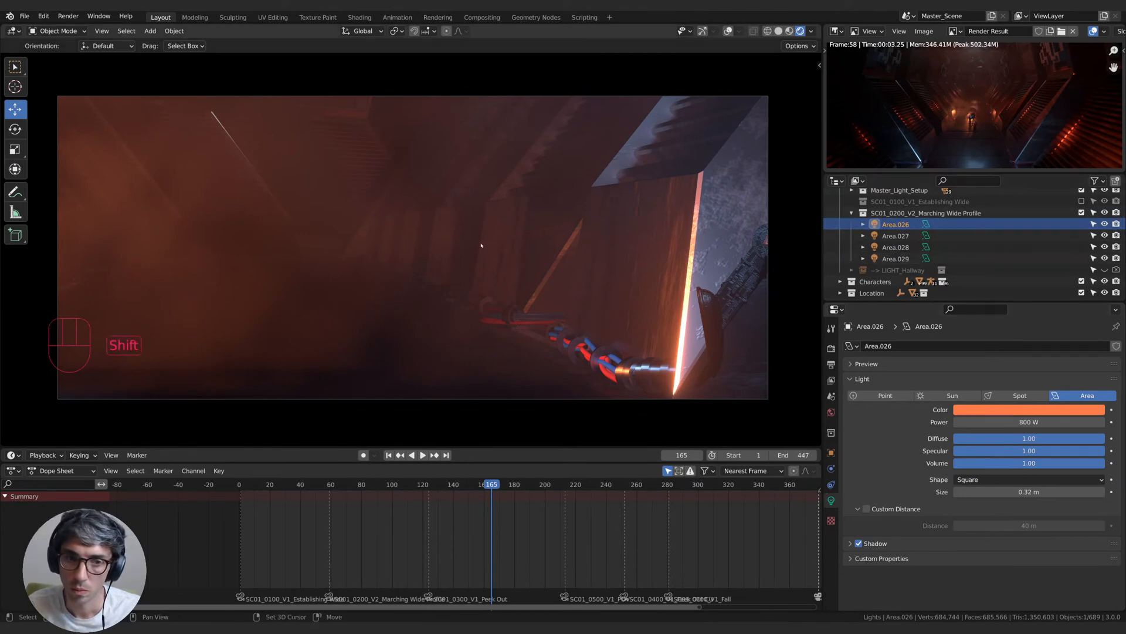
- Duplicate the orange light Area.026, moving the copy along global Y and placing it deeper in the hallway
{"action": "key", "text": "shift+d"}
{"action": "key", "text": "g"}
{"action": "key", "text": "y"}
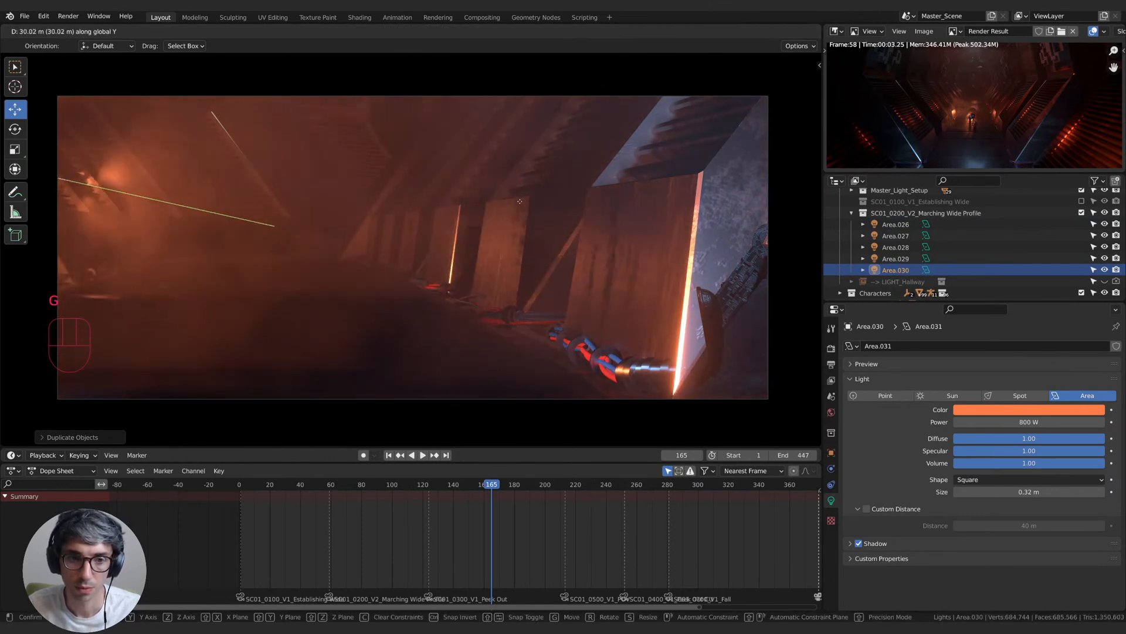
{"action": "left_click", "coordinate": [497, 265]}
{"action": "key", "text": "g"}
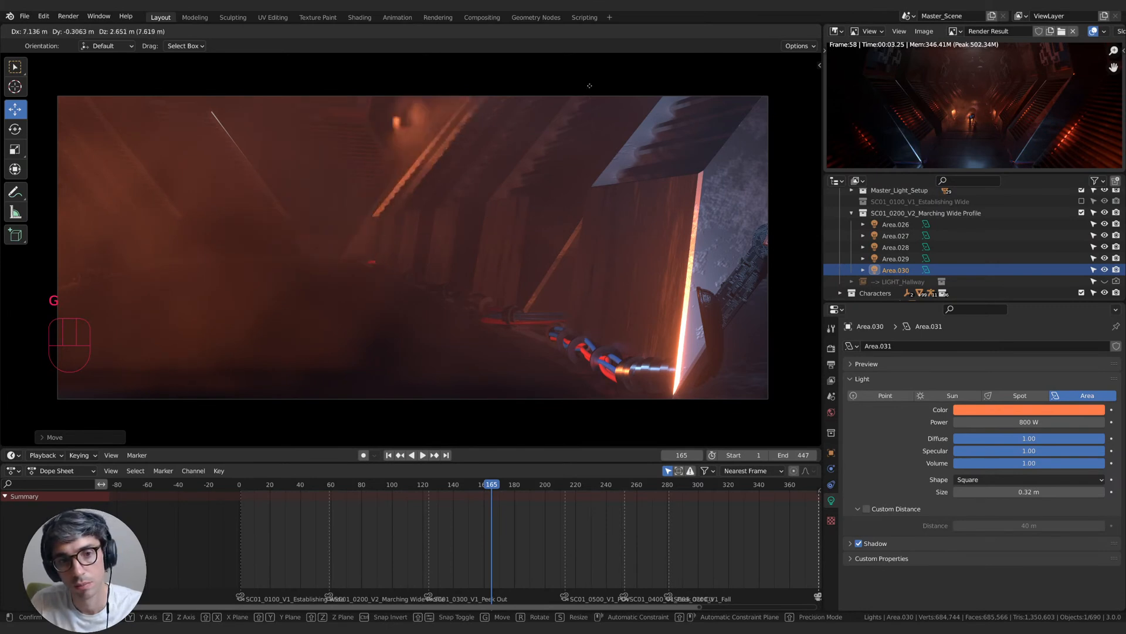
{"action": "left_click", "coordinate": [507, 210]}
{"action": "key", "text": "g"}
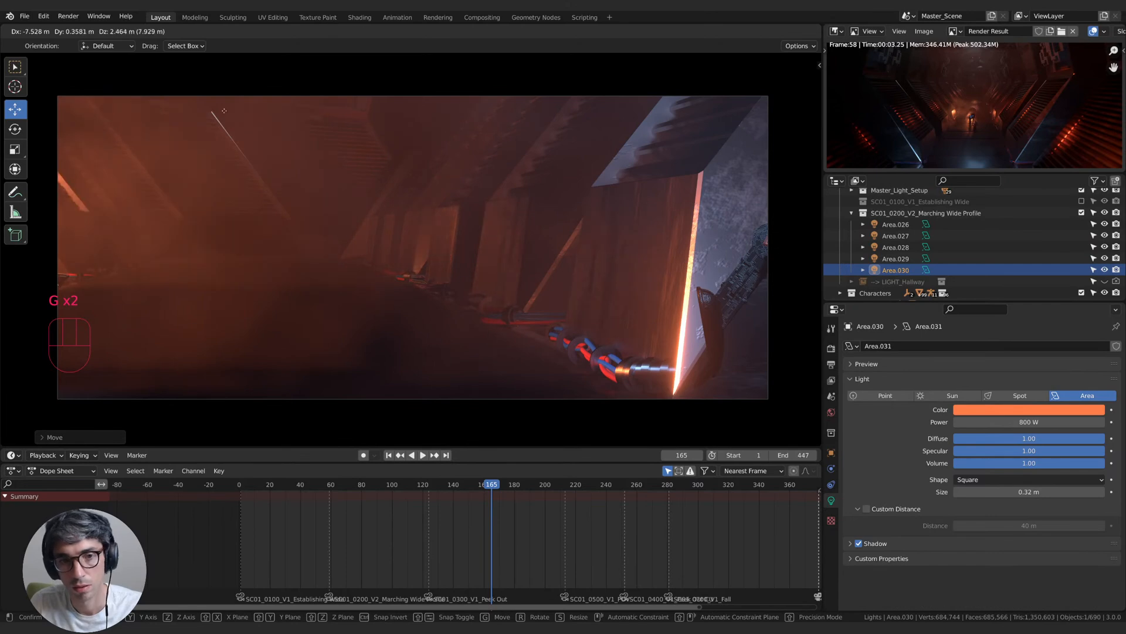
{"action": "left_click", "coordinate": [199, 133]}
- Set the volume contribution of Area.030 to 0, and move and rotate the light within the hallway
{"action": "left_click_drag", "start_coordinate": [1085, 468], "coordinate": [953, 464]}
{"action": "key", "text": "g"}
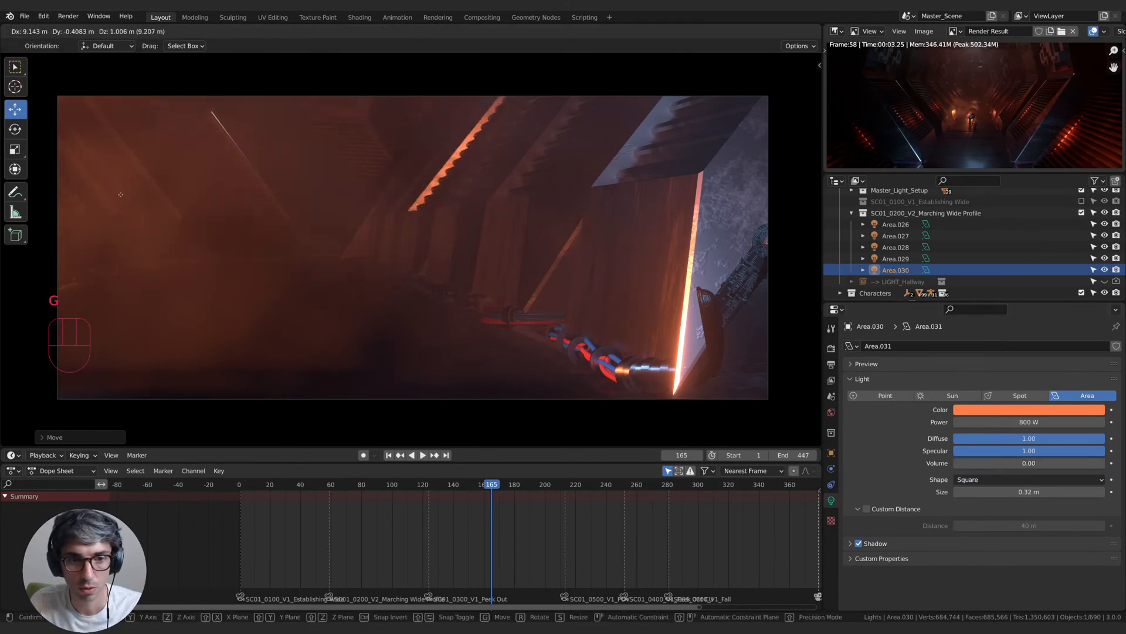
{"action": "left_click", "coordinate": [79, 167]}
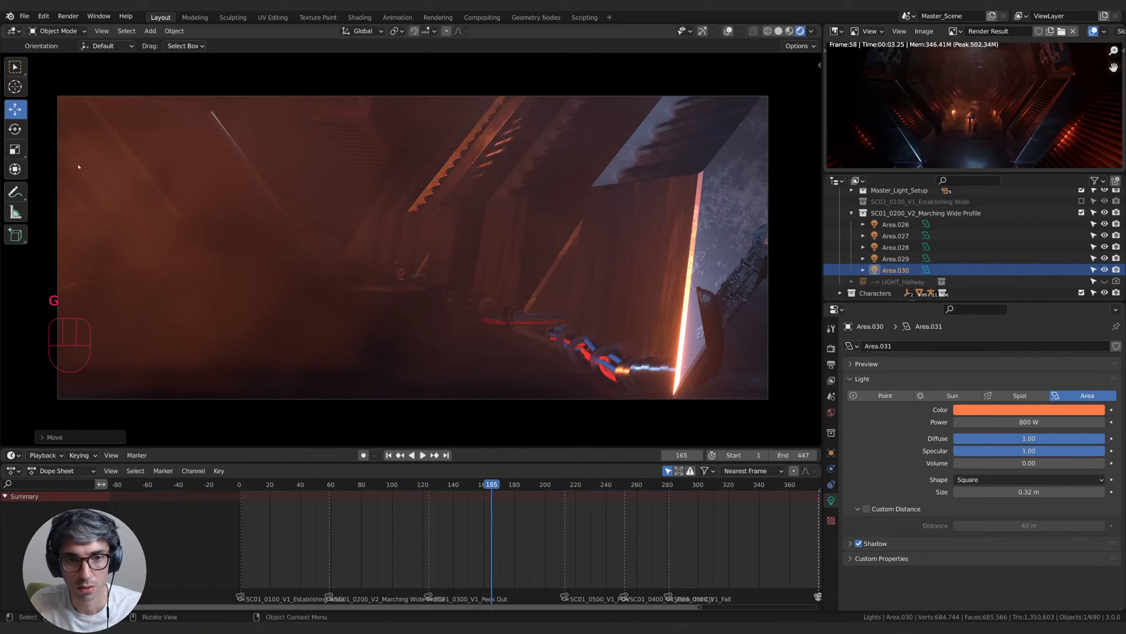
{"action": "key", "text": "r"}
{"action": "left_click", "coordinate": [674, 211]}
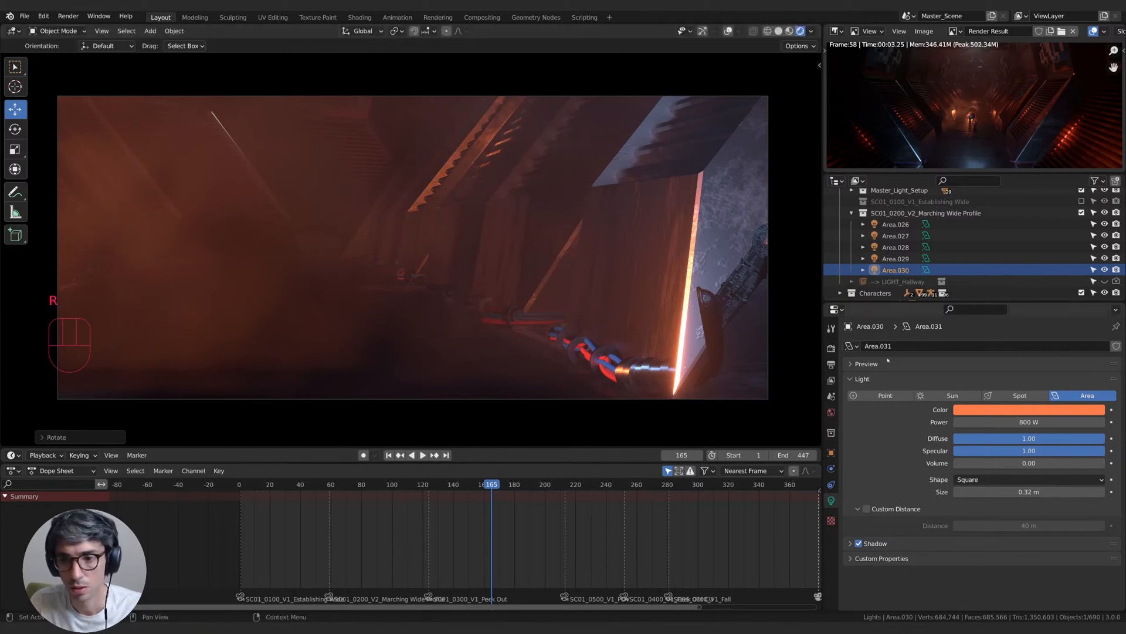
- Recolour Area.030 to blue-violet with hue 0.646 and saturation 0.696, and reposition and rotate it far down the hallway
{"action": "left_click", "coordinate": [1044, 410]}
{"action": "left_click", "coordinate": [1060, 287]}
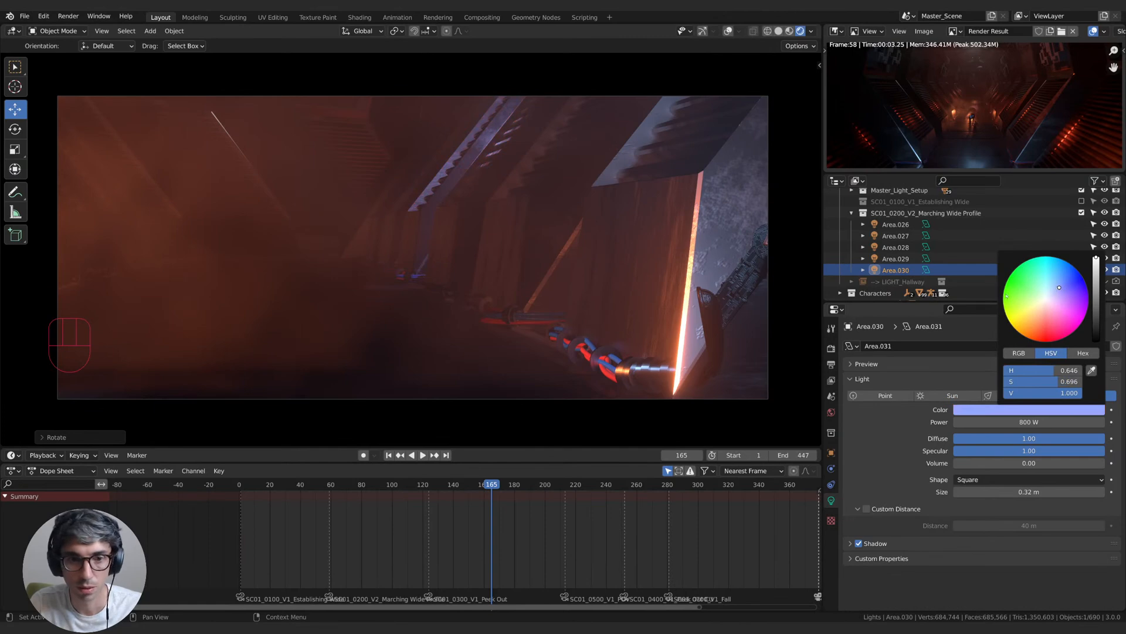
{"action": "key", "text": "g"}
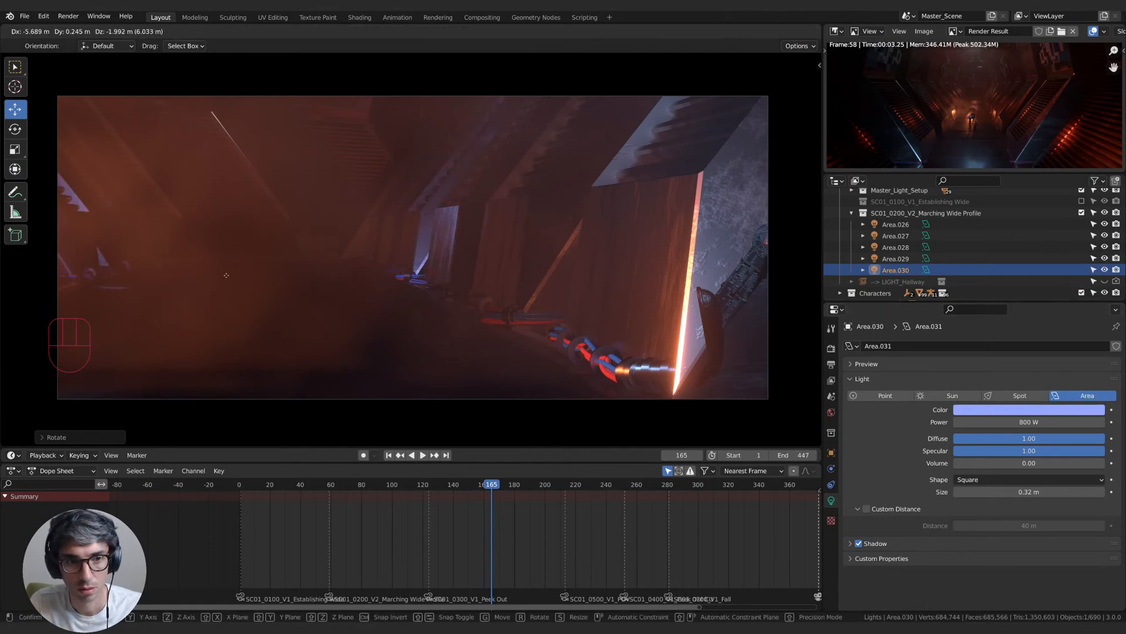
{"action": "left_click", "coordinate": [255, 289]}
{"action": "key", "text": "g"}
{"action": "key", "text": "y"}
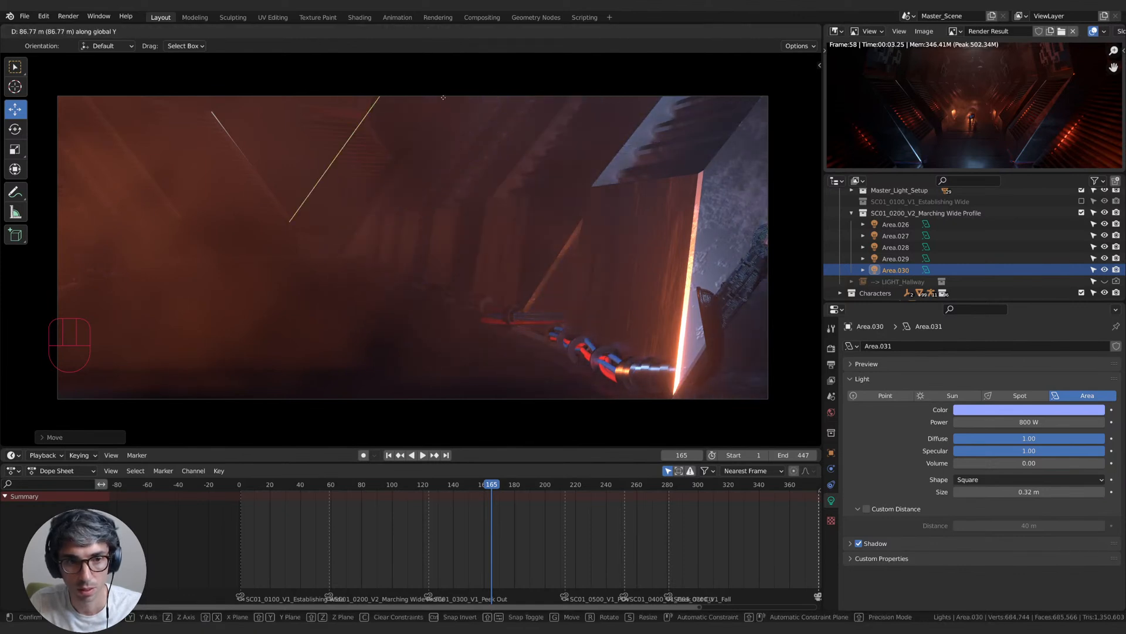
{"action": "key", "text": "r"}
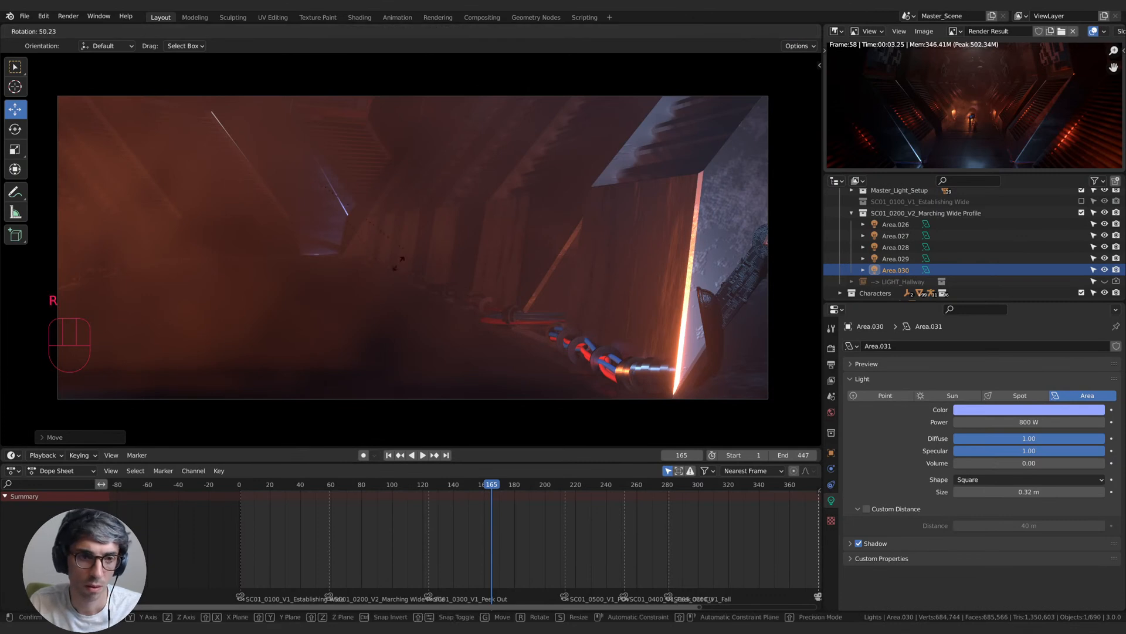
{"action": "left_click", "coordinate": [210, 280]}
- Set the power of Area.030 to 837.3 W and open its light colour for editing
{"action": "left_click", "coordinate": [986, 422]}
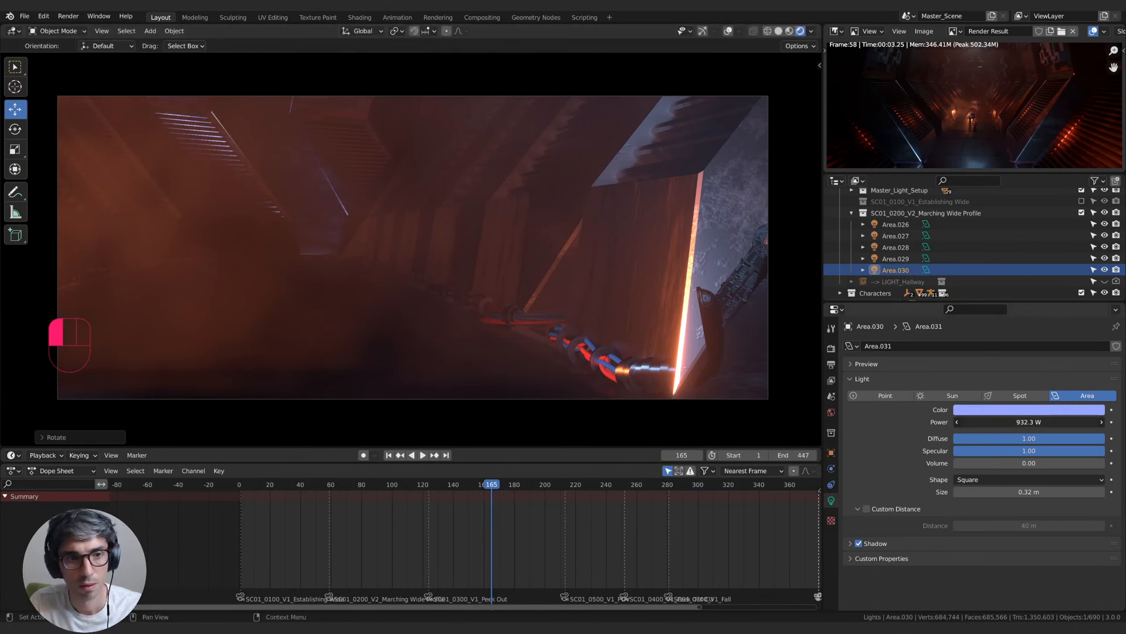
{"action": "left_click_drag", "start_coordinate": [985, 422], "coordinate": [1066, 419]}
{"action": "left_click", "coordinate": [1036, 412]}
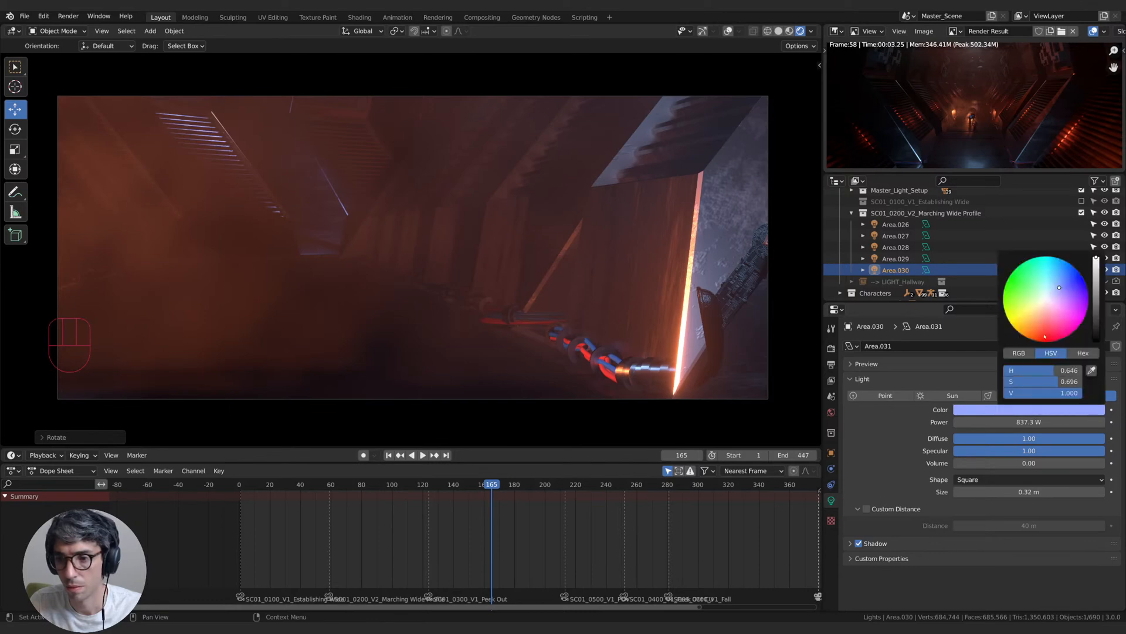
- Change the colour of light Area.030 to salmon red and raise its power to 866.7 W
{"action": "left_click", "coordinate": [1044, 335]}
{"action": "left_click_drag", "start_coordinate": [1044, 332], "coordinate": [1042, 326]}
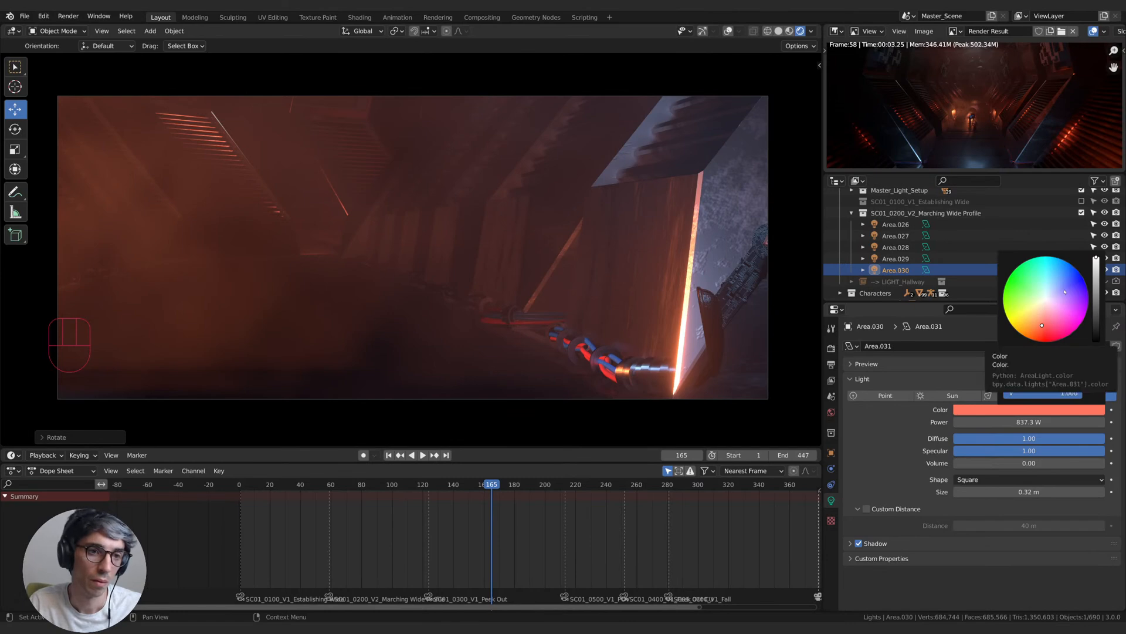
{"action": "left_click_drag", "start_coordinate": [1044, 422], "coordinate": [1091, 422]}
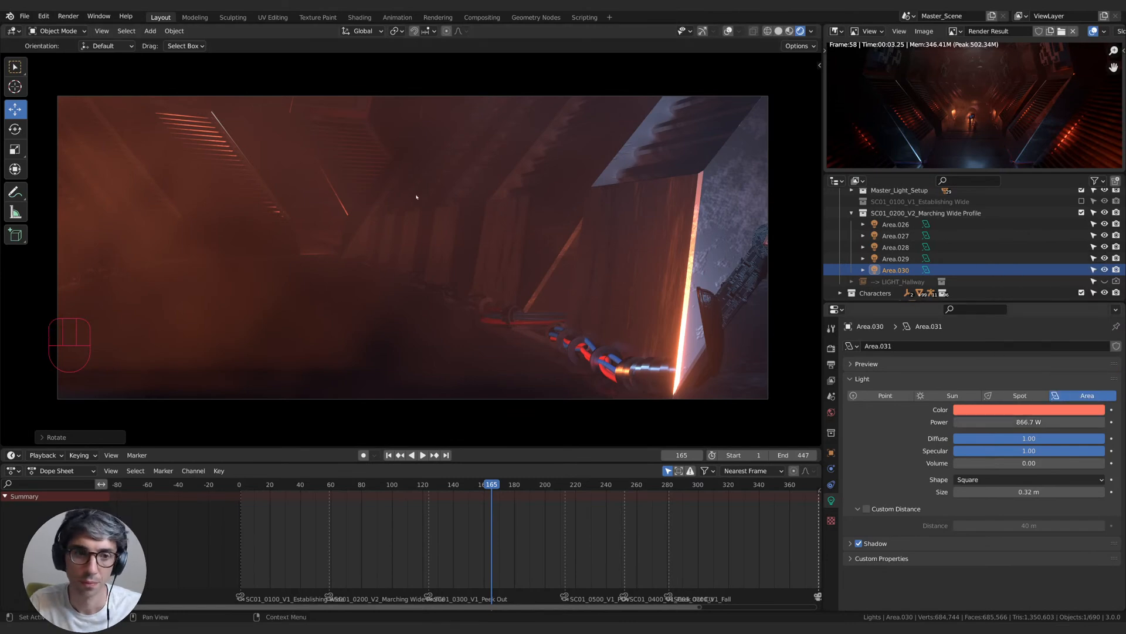
- Go to frame 122 and toggle lights Area.029, Area.028 and Area.027 off and on to compare their effect
{"action": "mouse_move", "coordinate": [470, 485]}
{"action": "left_mouse_down"}
{"action": "mouse_move", "coordinate": [422, 485]}
{"action": "mouse_move", "coordinate": [482, 480]}
{"action": "left_mouse_up"}
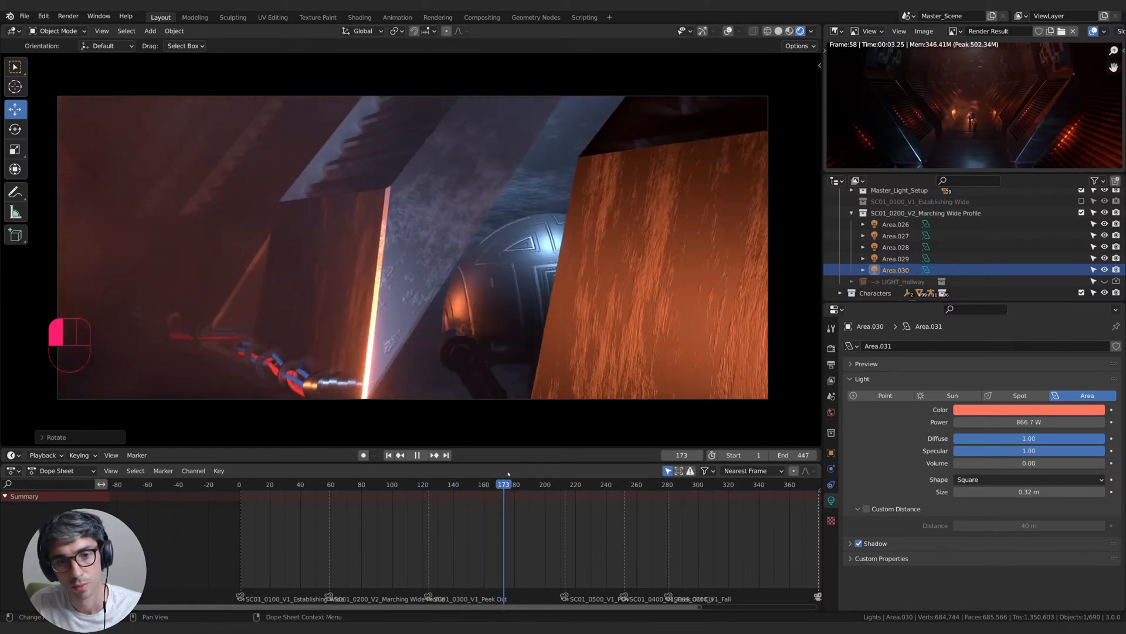
{"action": "left_click_drag", "start_coordinate": [506, 484], "coordinate": [427, 479]}
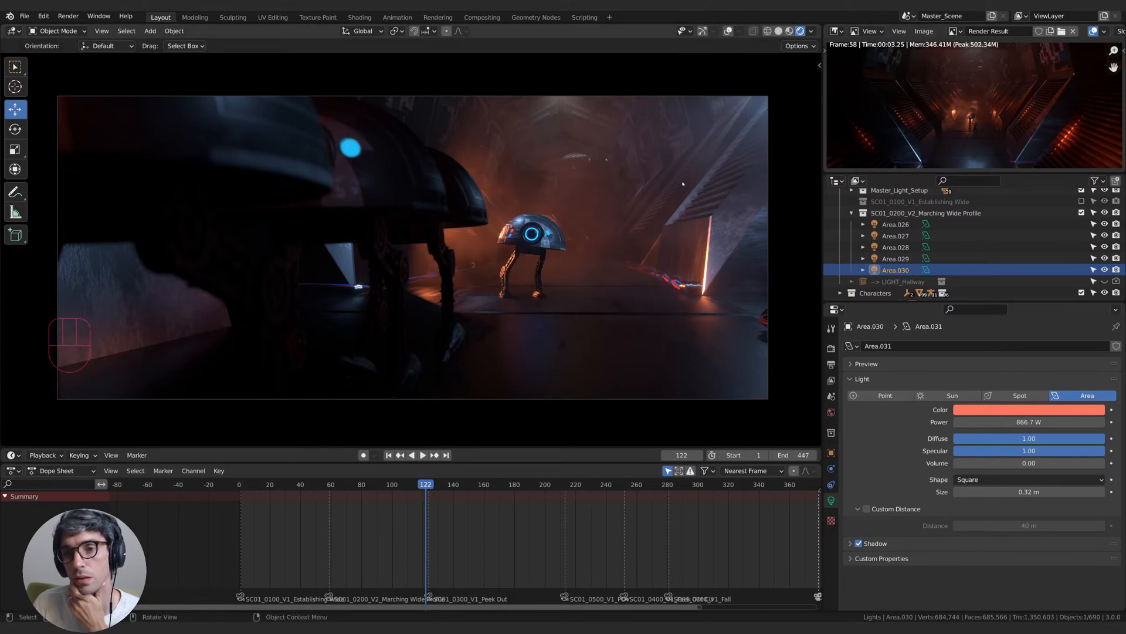
{"action": "left_click", "coordinate": [1099, 258]}
{"action": "left_click", "coordinate": [1105, 259]}
{"action": "left_click", "coordinate": [1105, 258]}
{"action": "left_click", "coordinate": [1104, 247]}
{"action": "left_click", "coordinate": [1104, 248]}
{"action": "left_click", "coordinate": [1104, 248]}
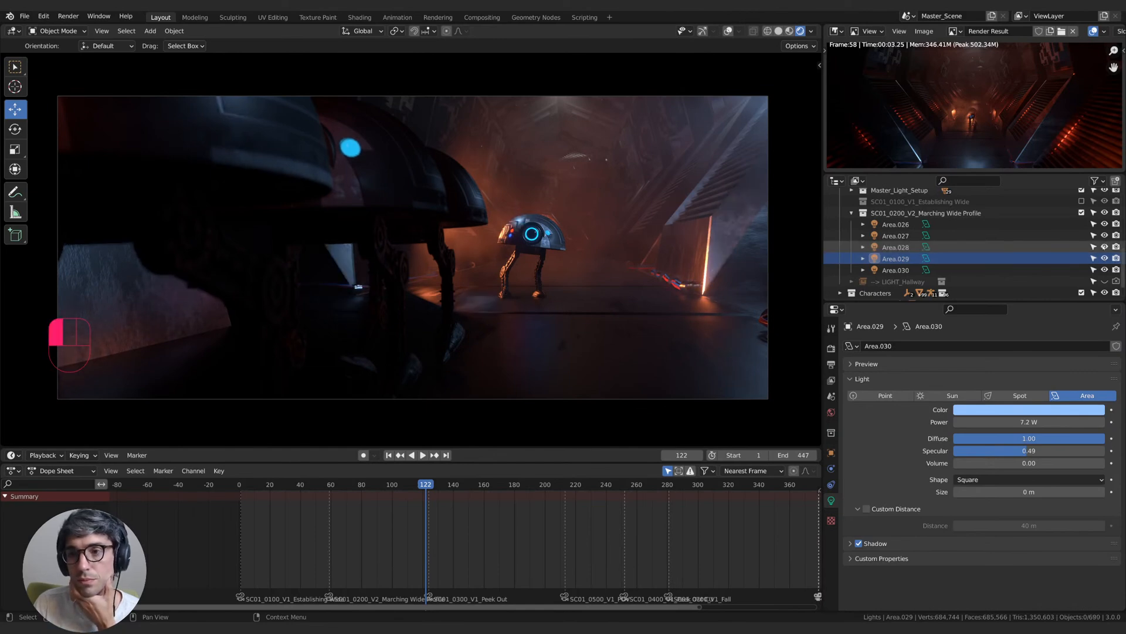
{"action": "left_click", "coordinate": [1104, 247]}
{"action": "left_click", "coordinate": [1106, 235]}
{"action": "left_click", "coordinate": [1106, 234]}
{"action": "left_click", "coordinate": [1106, 234]}
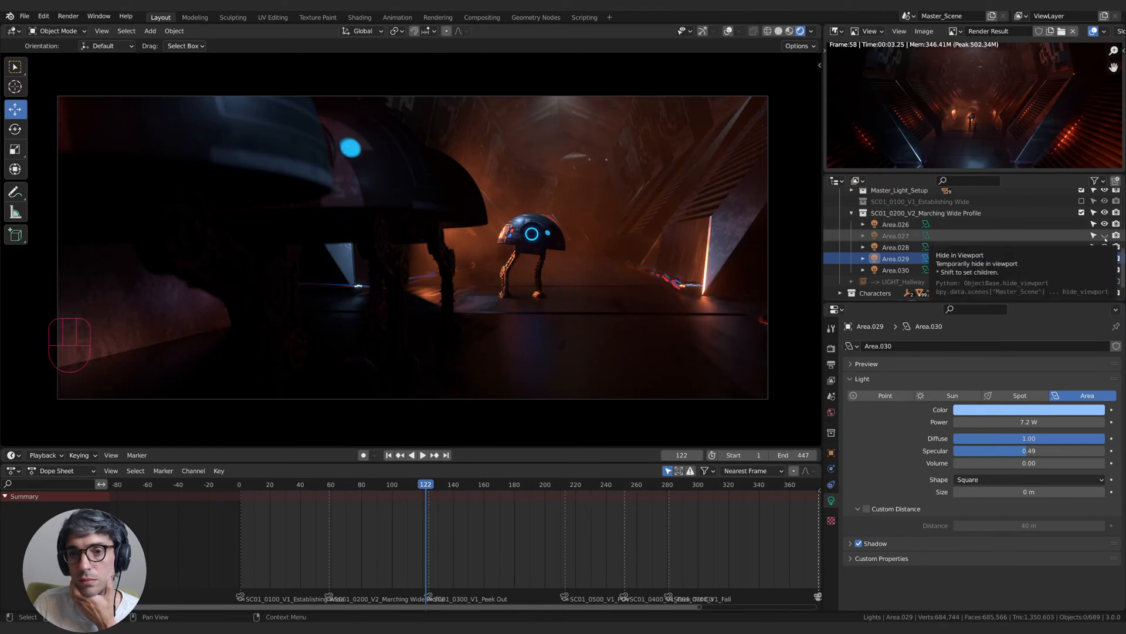
- Compare the frame with and without Area.028, leave that light hidden in the viewport, and show Area.027 again
{"action": "left_click", "coordinate": [1105, 247]}
{"action": "left_click", "coordinate": [1104, 247]}
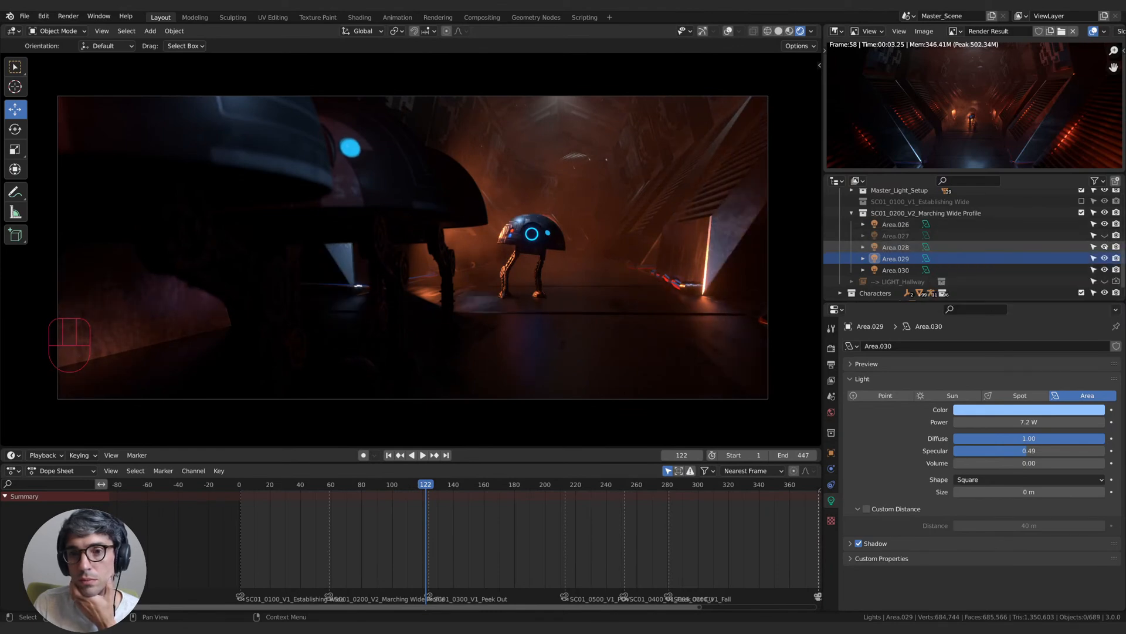
{"action": "left_click", "coordinate": [1104, 247]}
{"action": "left_click", "coordinate": [1105, 235]}
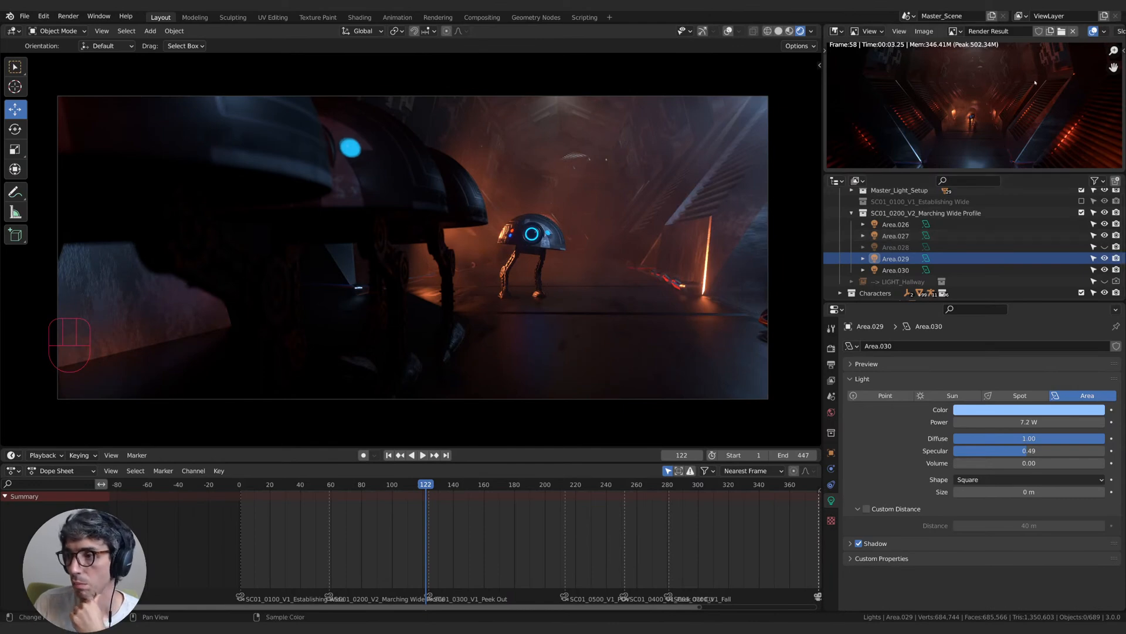
{"action": "left_click", "coordinate": [1105, 247]}
{"action": "left_click", "coordinate": [1105, 247]}
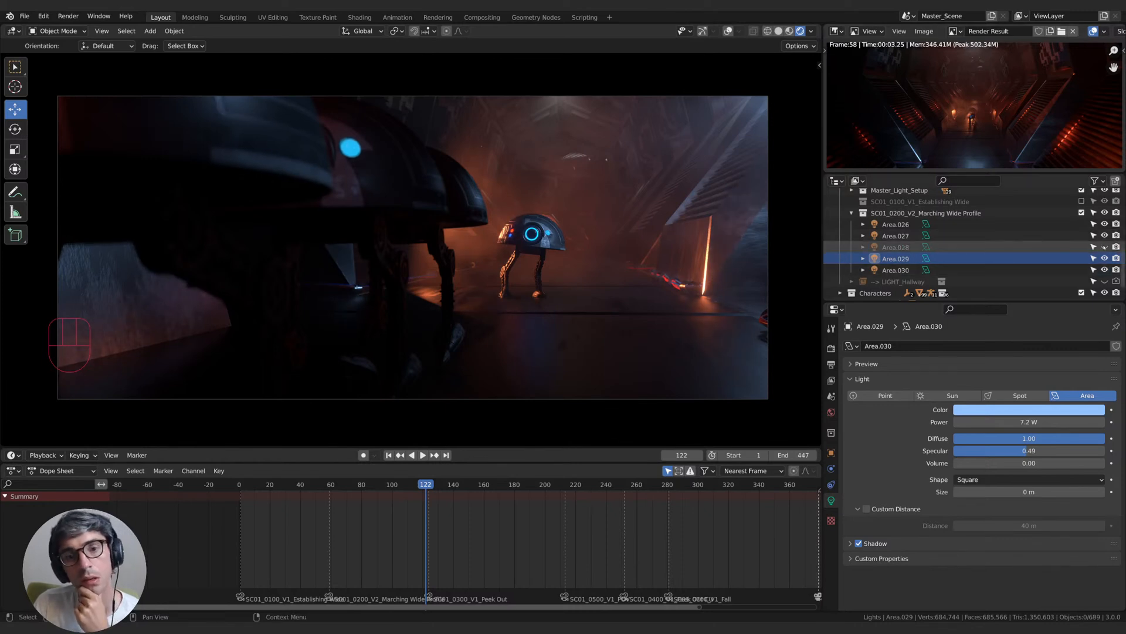
{"action": "left_click", "coordinate": [1105, 247]}
{"action": "left_click", "coordinate": [1105, 247]}
{"action": "left_click", "coordinate": [1105, 247]}
{"action": "left_click", "coordinate": [1105, 247]}
{"action": "left_click", "coordinate": [1105, 247]}
{"action": "left_click", "coordinate": [1104, 247]}
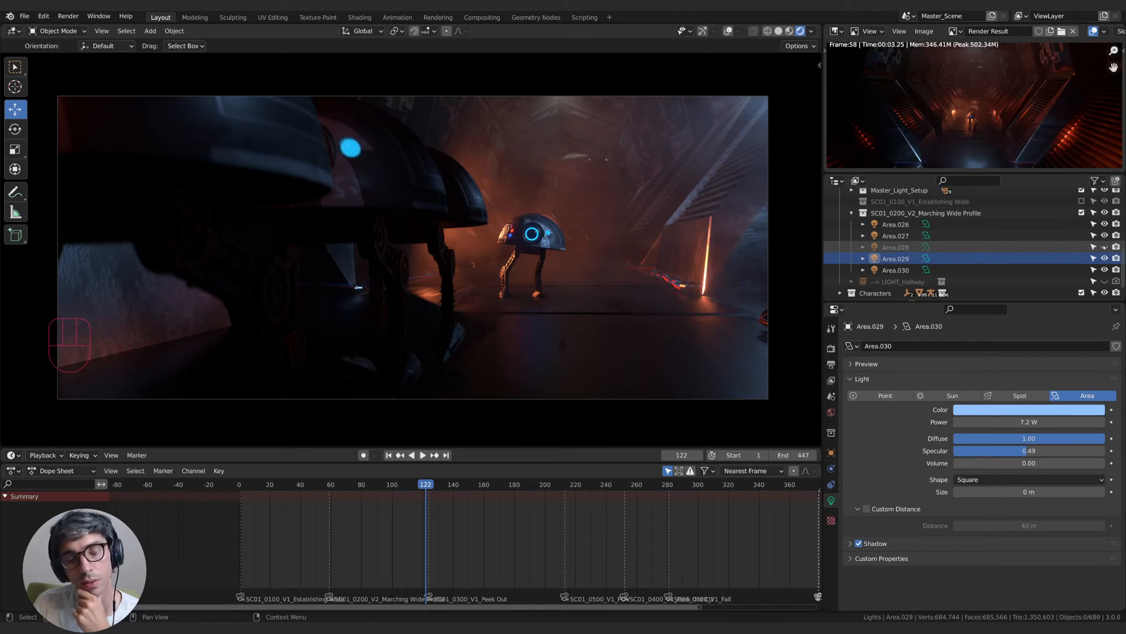
- Review the lighting of the Peek Out shot up to frame 181, and return to frame 78
{"action": "left_click_drag", "start_coordinate": [436, 485], "coordinate": [504, 476]}
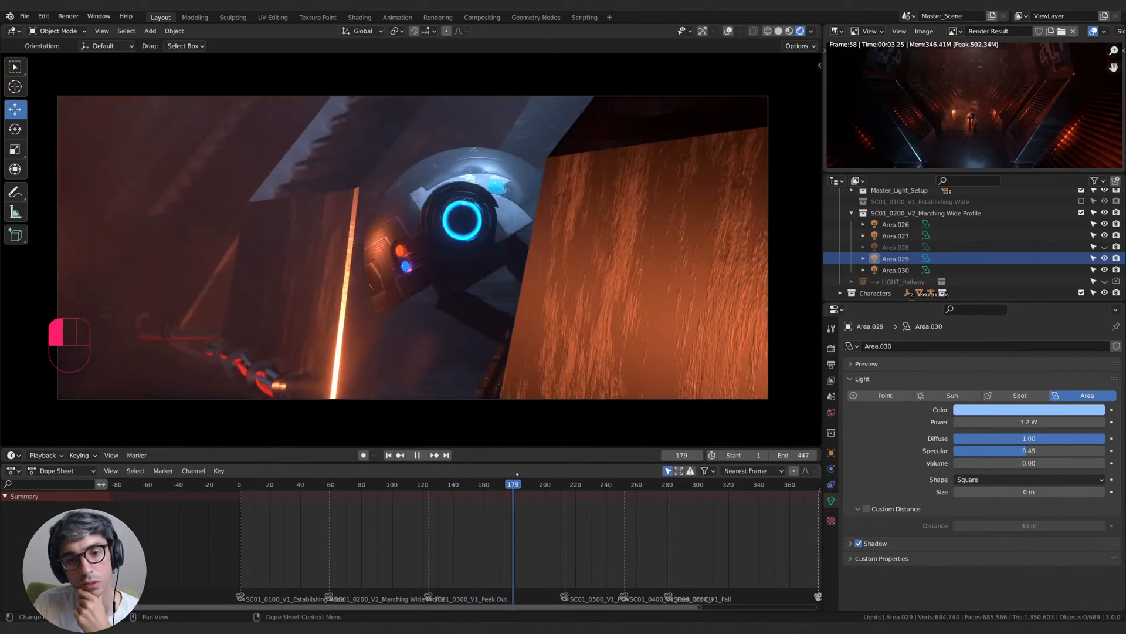
{"action": "key", "text": "space"}
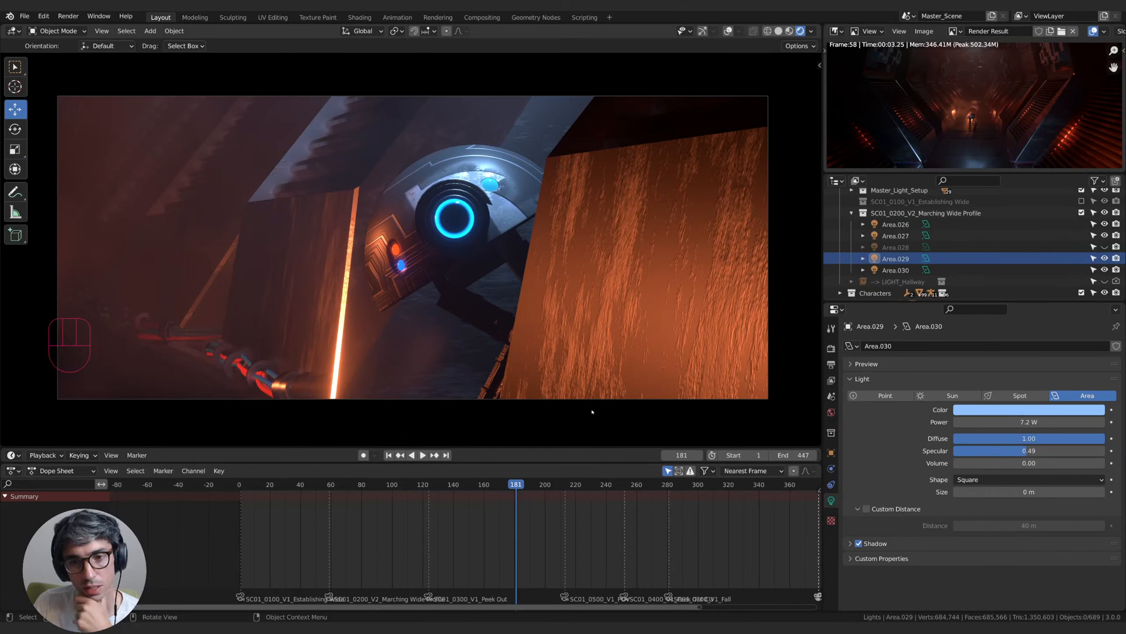
{"action": "left_click_drag", "start_coordinate": [510, 485], "coordinate": [359, 477]}
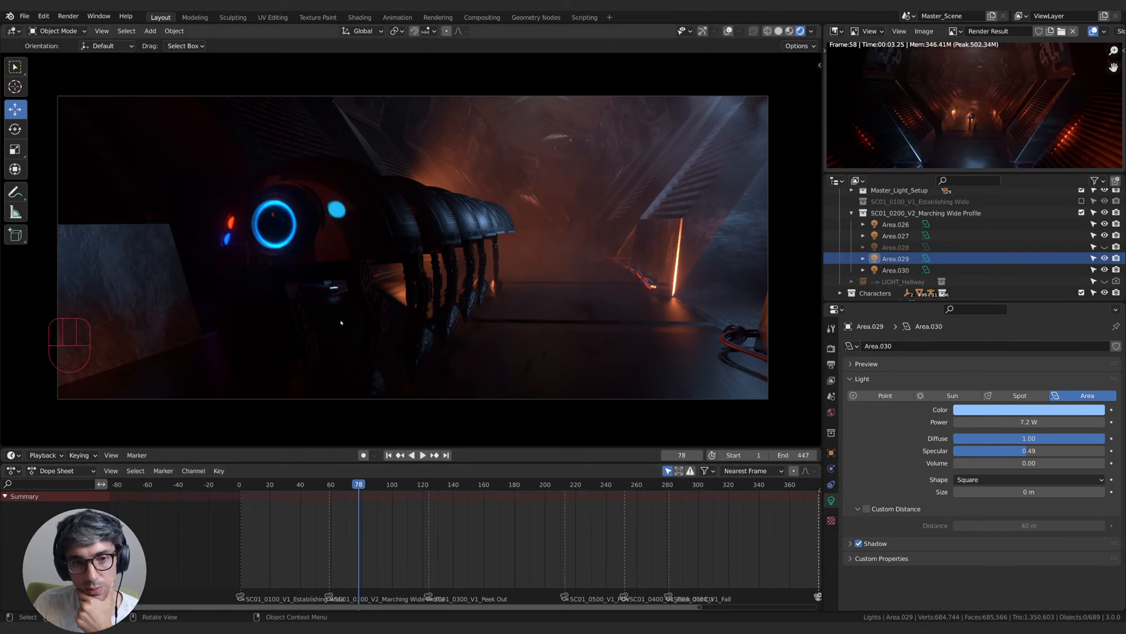
- Duplicate the 7.2 W light-blue area light Area.029 and move the copy along the global Y axis
{"action": "left_click", "coordinate": [899, 271]}
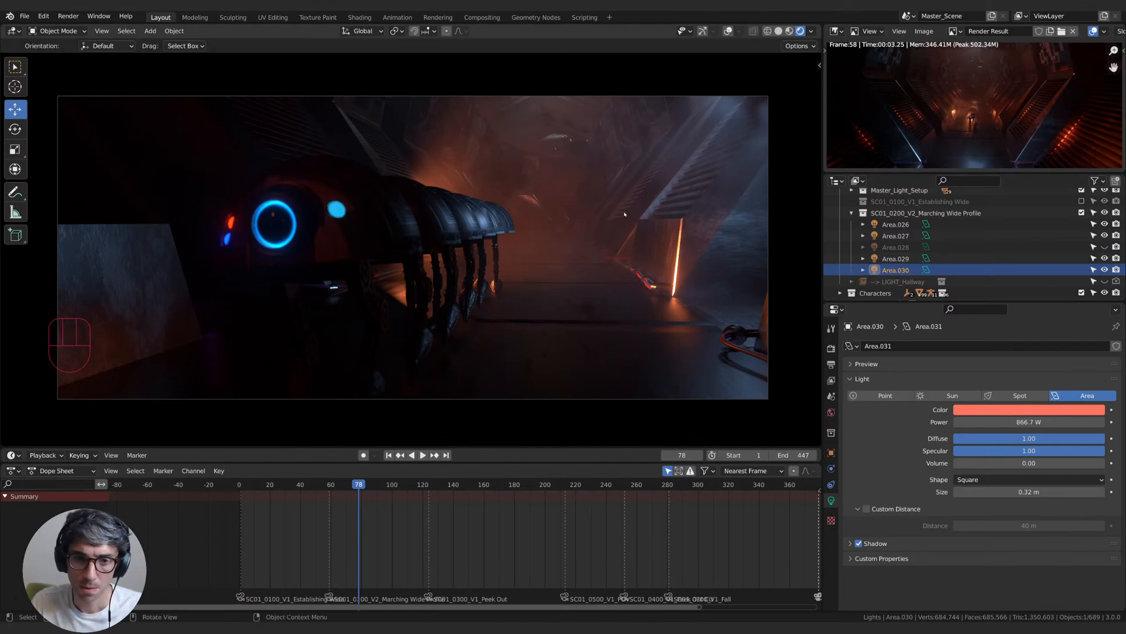
{"action": "key", "text": "shift+d"}
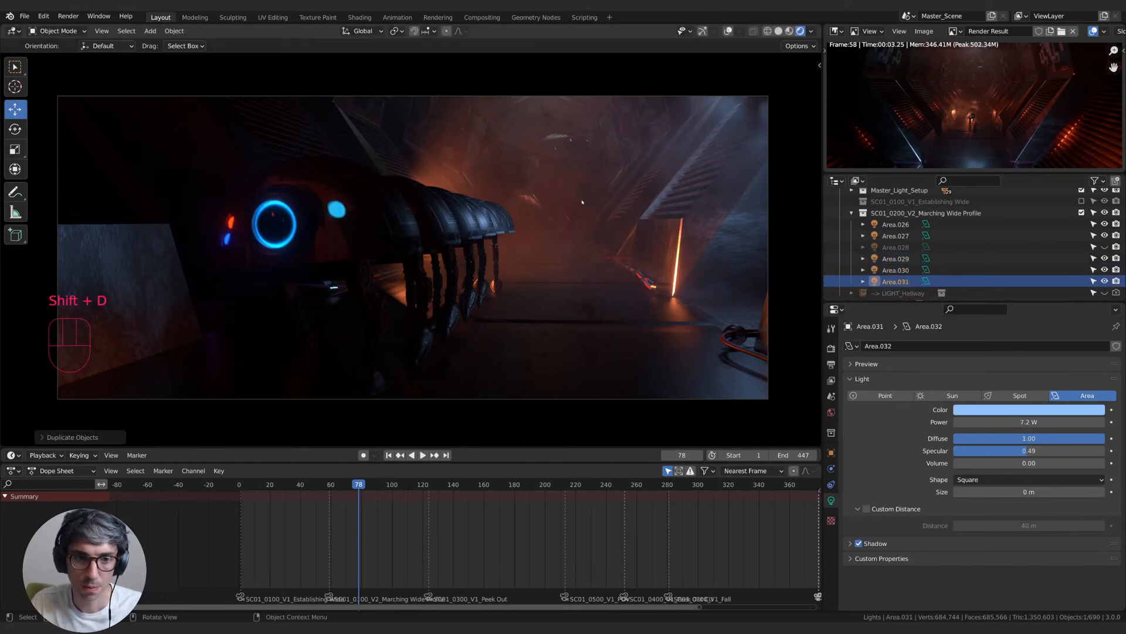
{"action": "key", "text": "g"}
{"action": "key", "text": "y"}
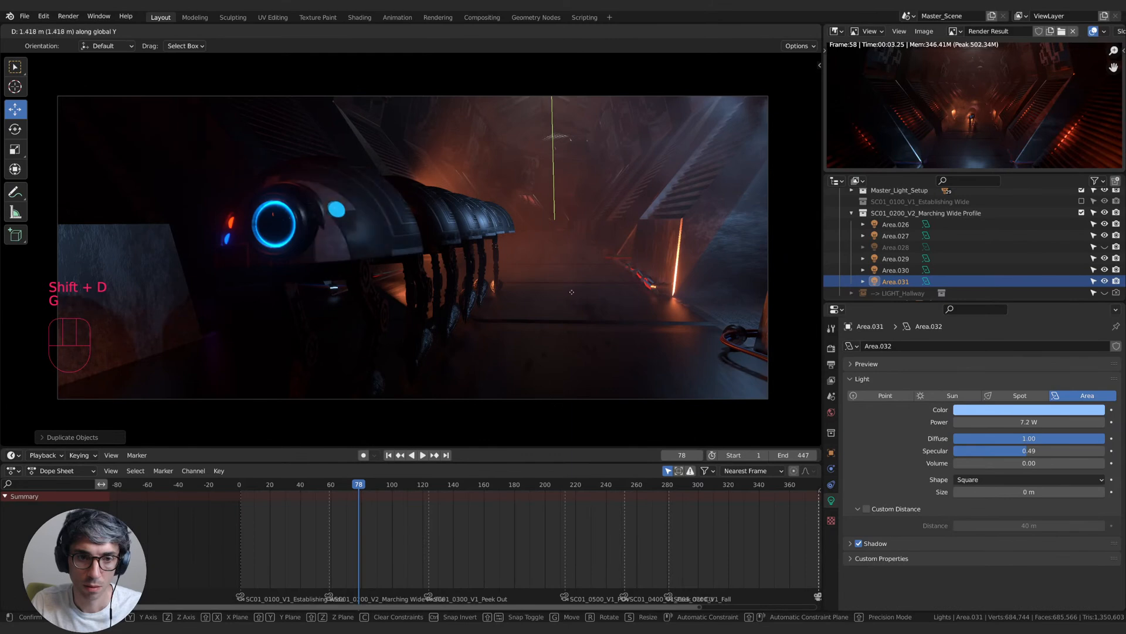
{"action": "left_click", "coordinate": [611, 296]}
- Reposition and rotate the duplicated light to illuminate the front robot's head, and raise its power to 13.5 W
{"action": "key", "text": "g"}
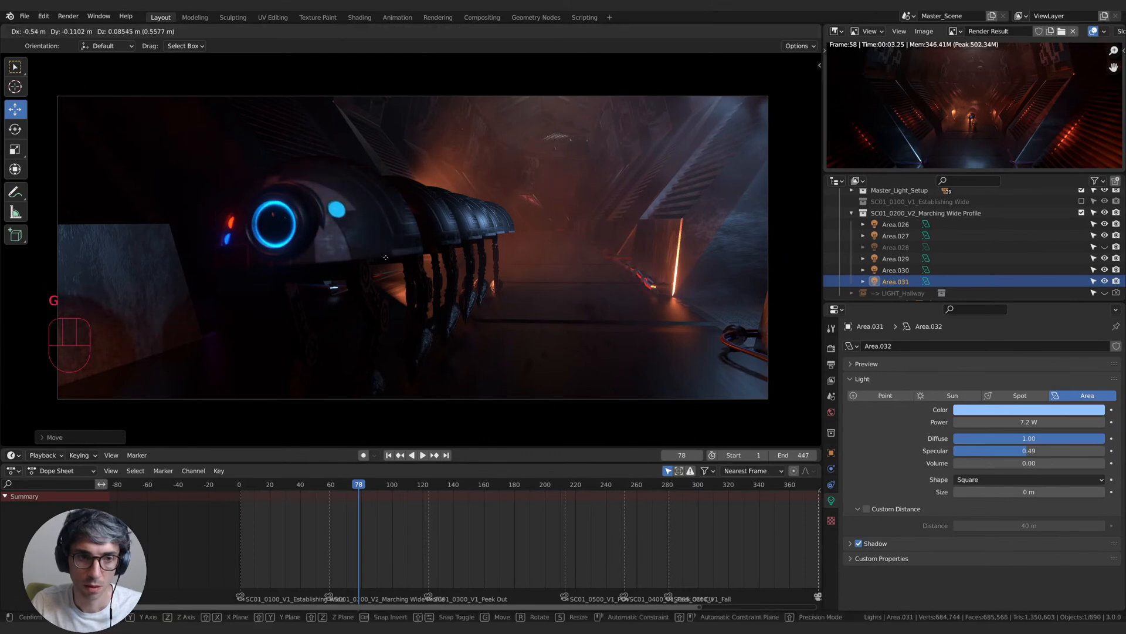
{"action": "key", "text": "r"}
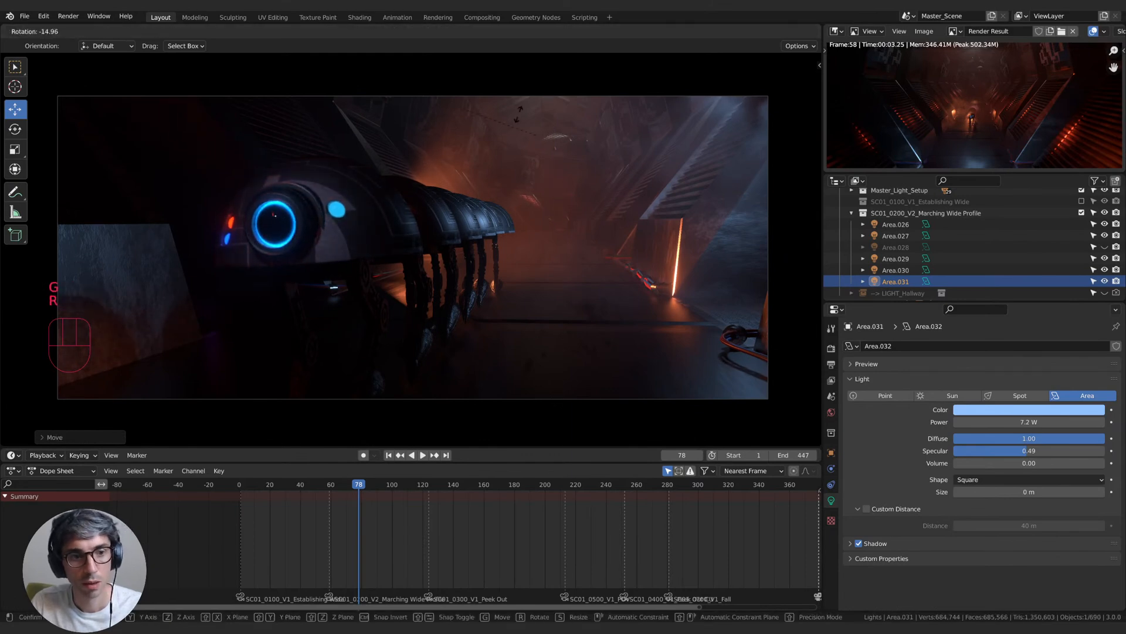
{"action": "left_click", "coordinate": [460, 105]}
{"action": "left_click_drag", "start_coordinate": [1018, 422], "coordinate": [1056, 422]}
- Scrub through the shots to frame 181 and compare the frame with Area.026 hidden and shown
{"action": "left_click_drag", "start_coordinate": [359, 486], "coordinate": [411, 480]}
{"action": "left_click_drag", "start_coordinate": [394, 483], "coordinate": [529, 496]}
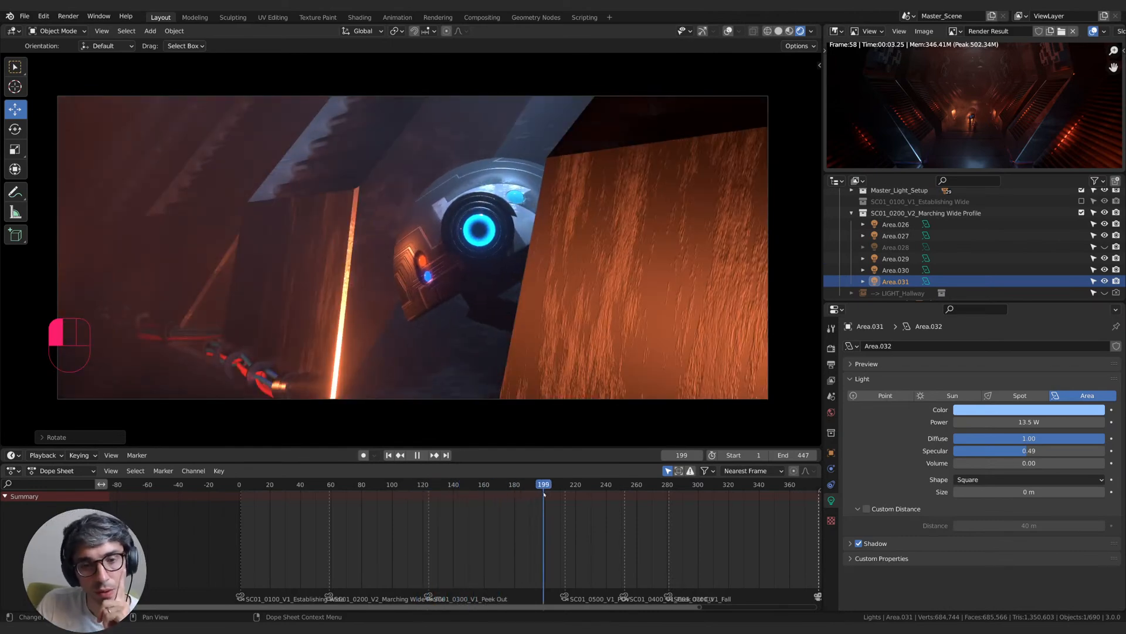
{"action": "left_click_drag", "start_coordinate": [539, 495], "coordinate": [401, 496]}
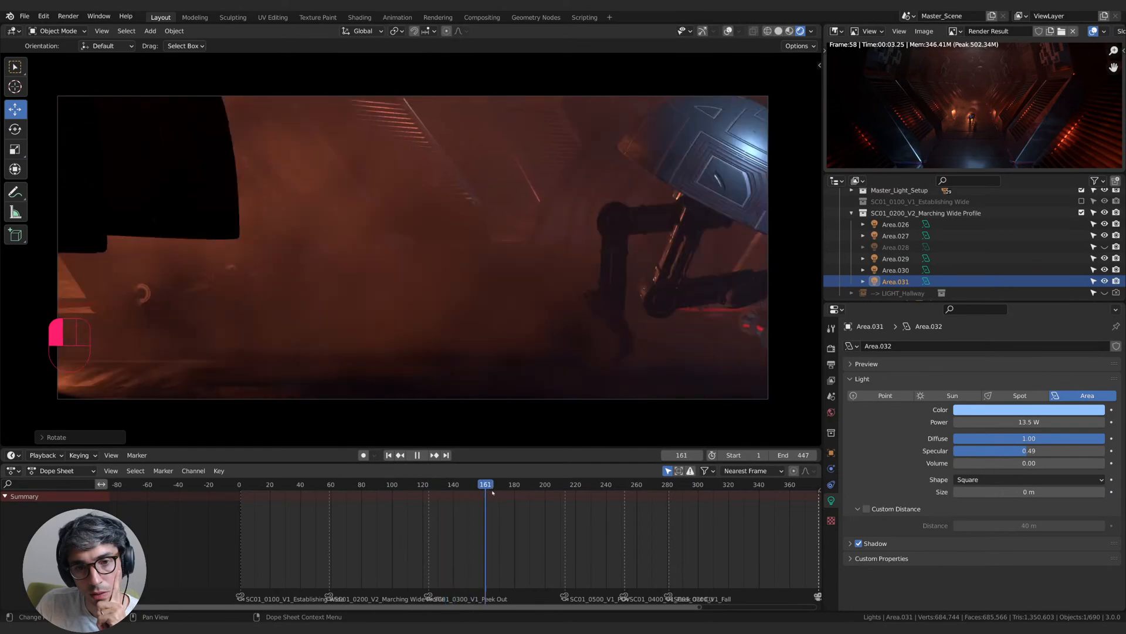
{"action": "key", "text": "space"}
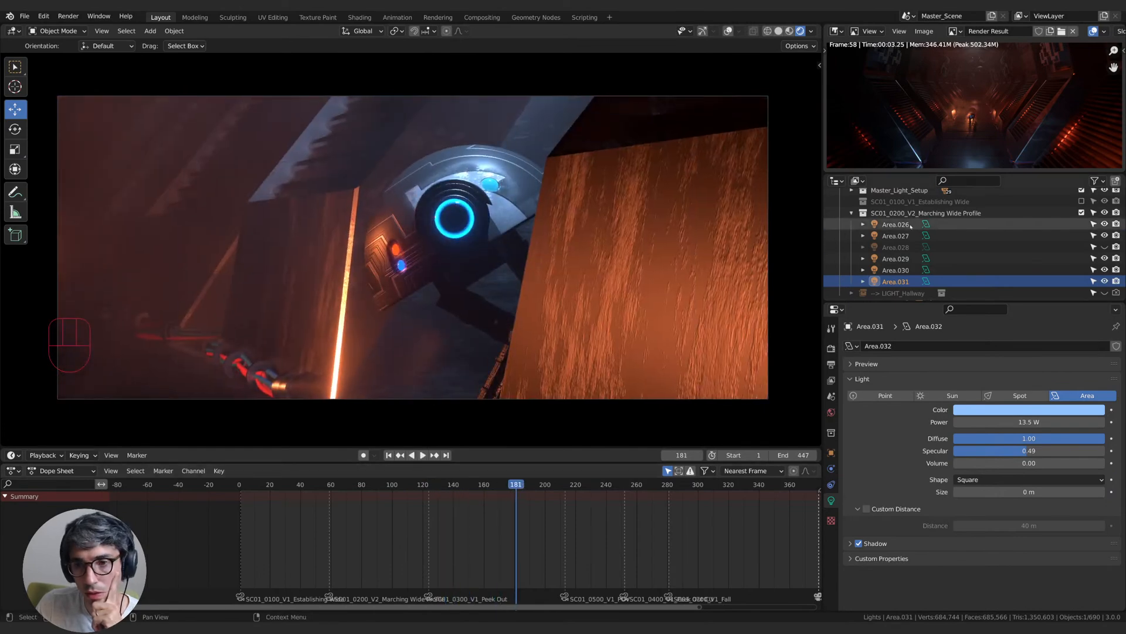
{"action": "left_click", "coordinate": [1105, 224]}
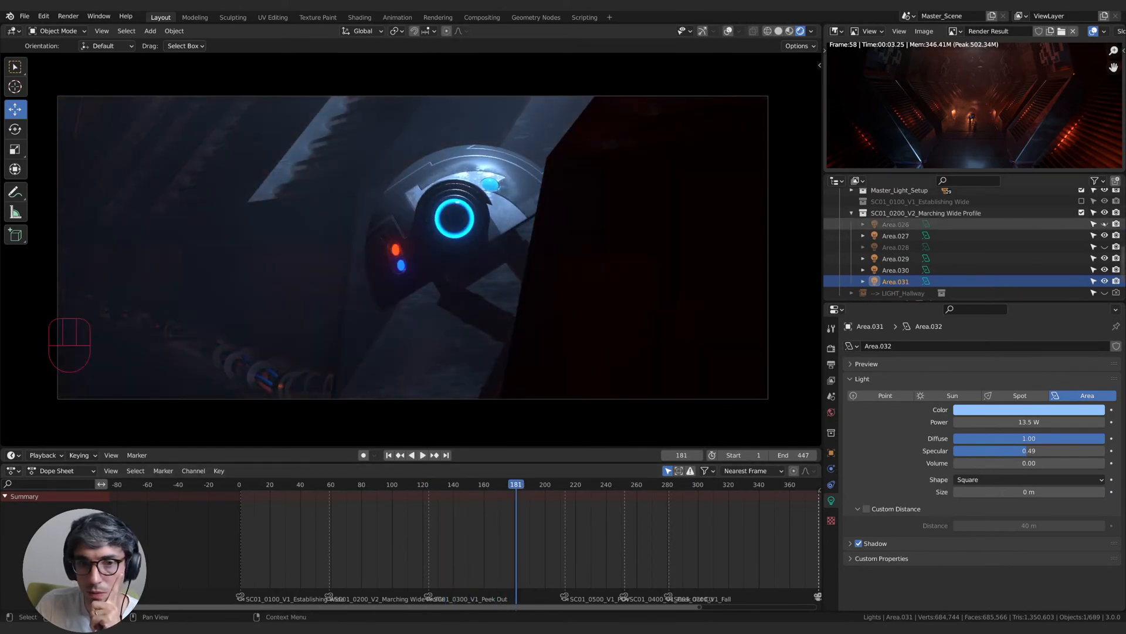
{"action": "left_click", "coordinate": [1105, 224]}
{"action": "left_click", "coordinate": [1105, 224]}
{"action": "left_click", "coordinate": [1105, 224]}
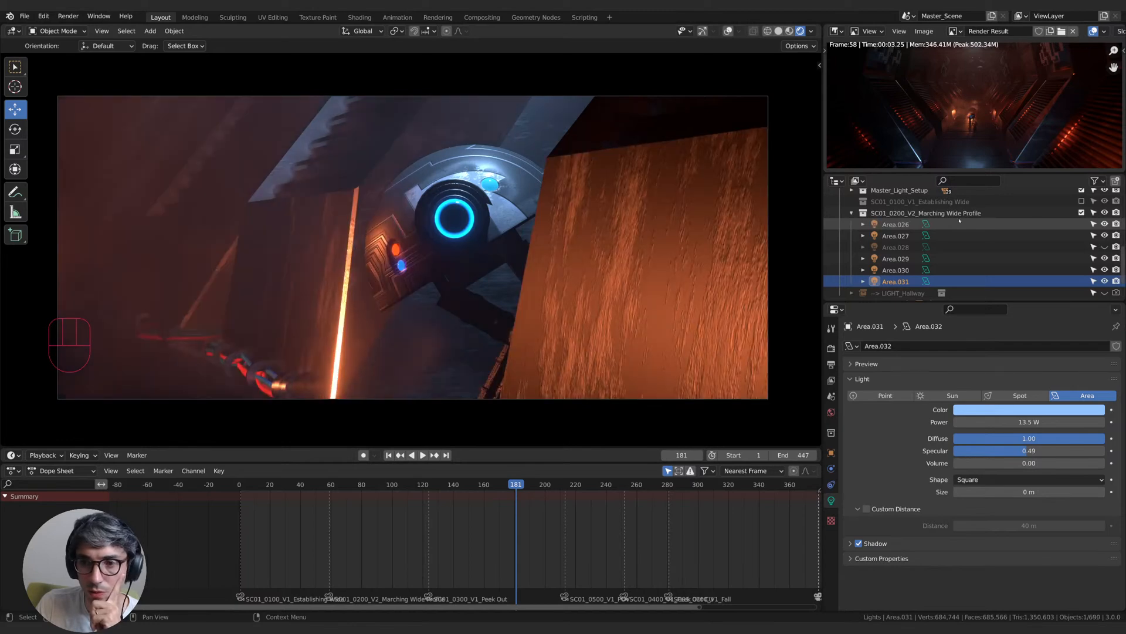
- Reduce the custom distance of light Area.026 to 7.2 m, trying 10 m and 12 m while checking the shot
{"action": "left_click", "coordinate": [889, 225]}
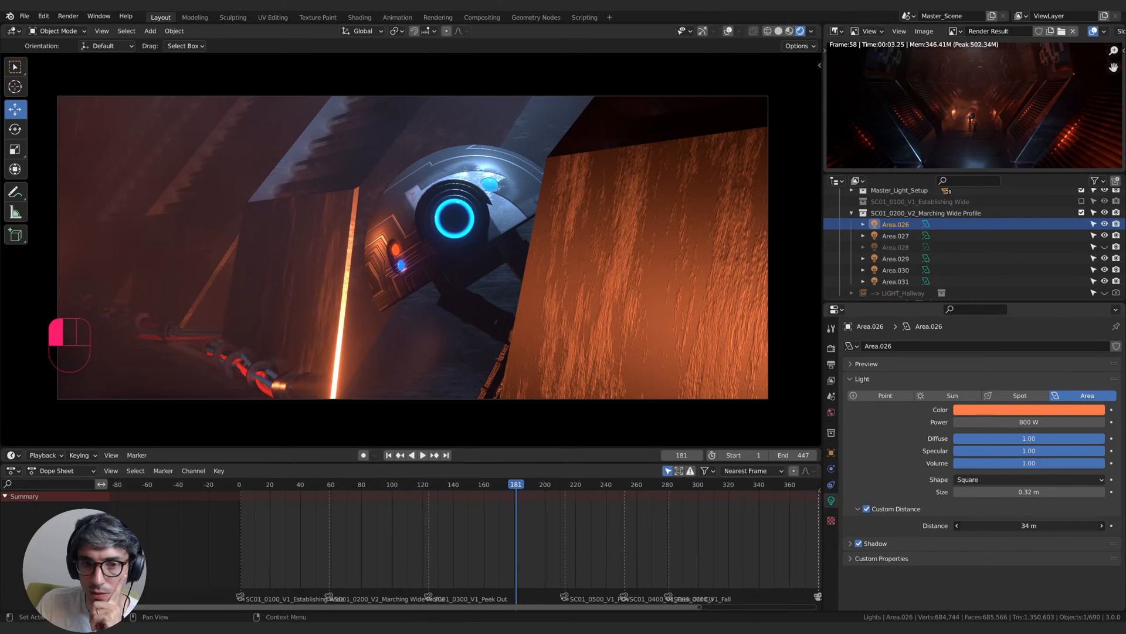
{"action": "left_click_drag", "start_coordinate": [1029, 526], "coordinate": [991, 525]}
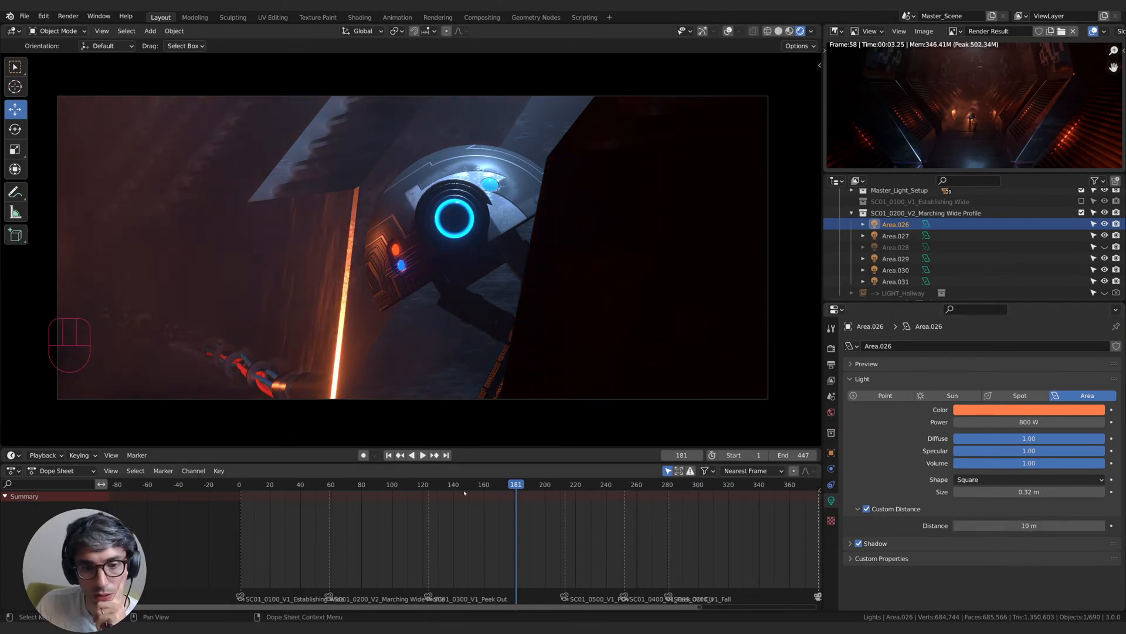
{"action": "left_click_drag", "start_coordinate": [497, 488], "coordinate": [528, 490]}
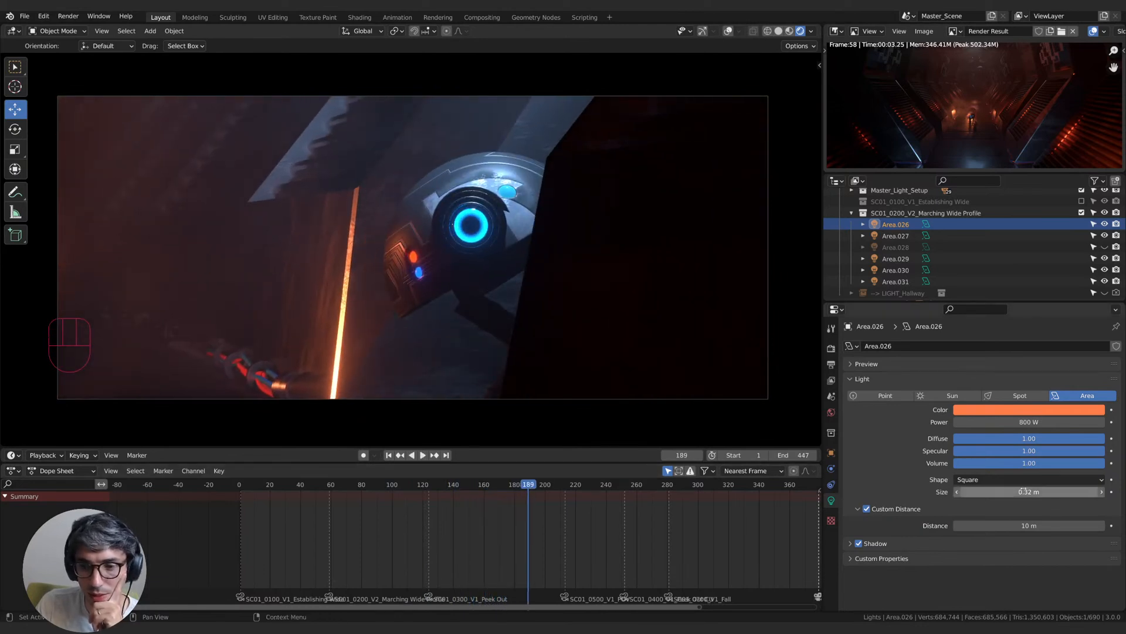
{"action": "left_click", "coordinate": [1024, 525]}
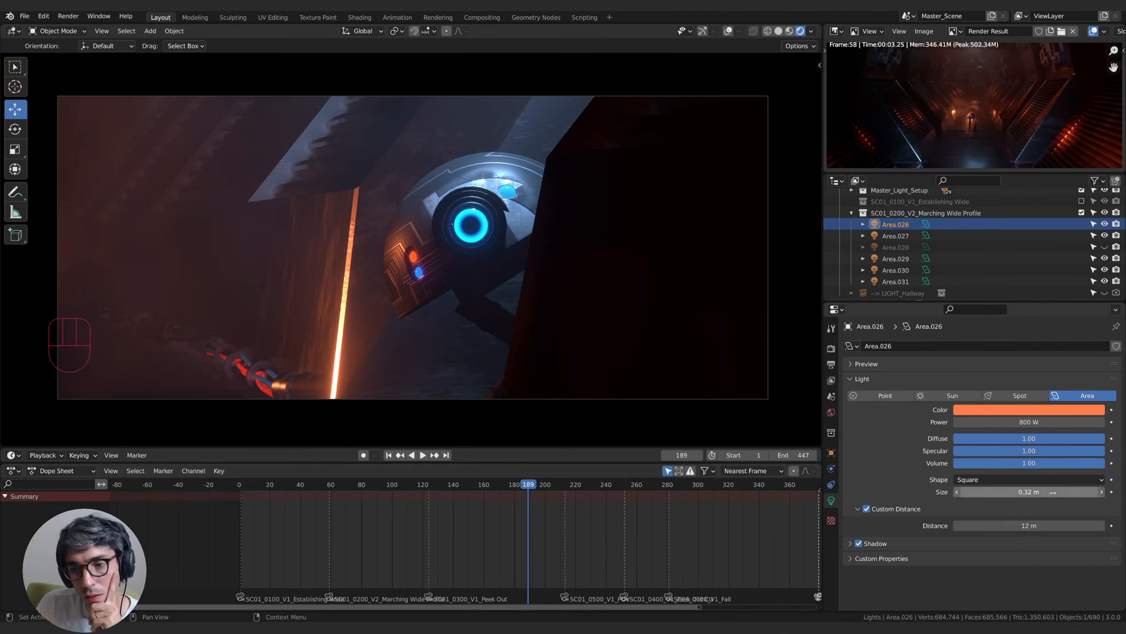
{"action": "left_click", "coordinate": [1002, 524]}
{"action": "left_click_drag", "start_coordinate": [1002, 525], "coordinate": [965, 525]}
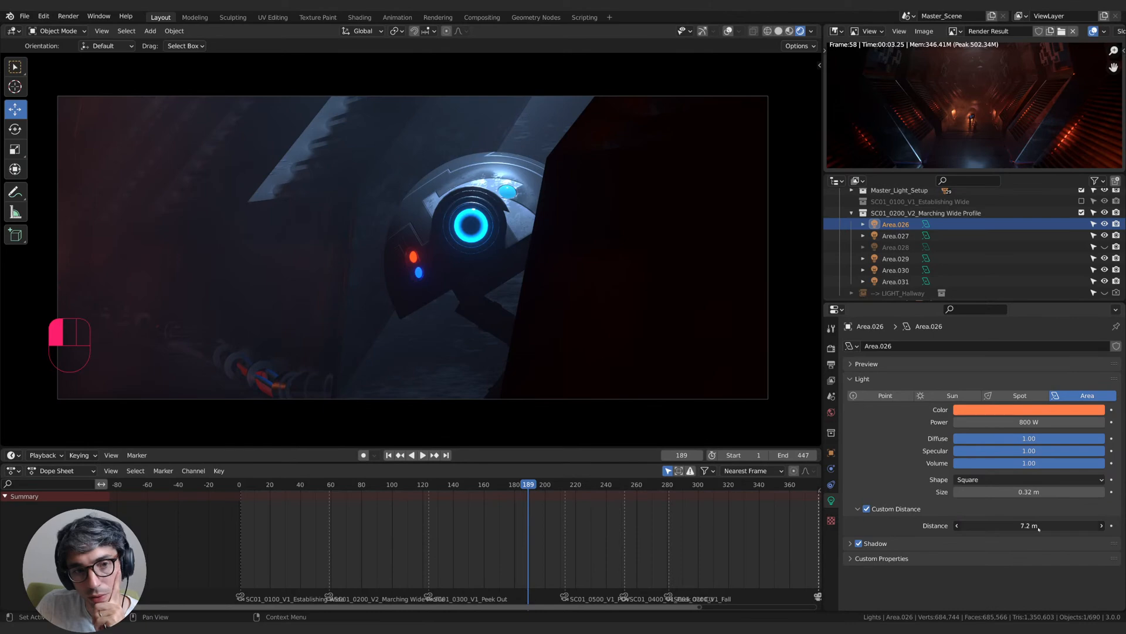
- Move to frame 193 and compare the robot's lighting with Area.027 hidden and shown
{"action": "mouse_move", "coordinate": [528, 484]}
{"action": "left_mouse_down"}
{"action": "mouse_move", "coordinate": [282, 487]}
{"action": "mouse_move", "coordinate": [535, 476]}
{"action": "left_mouse_up"}
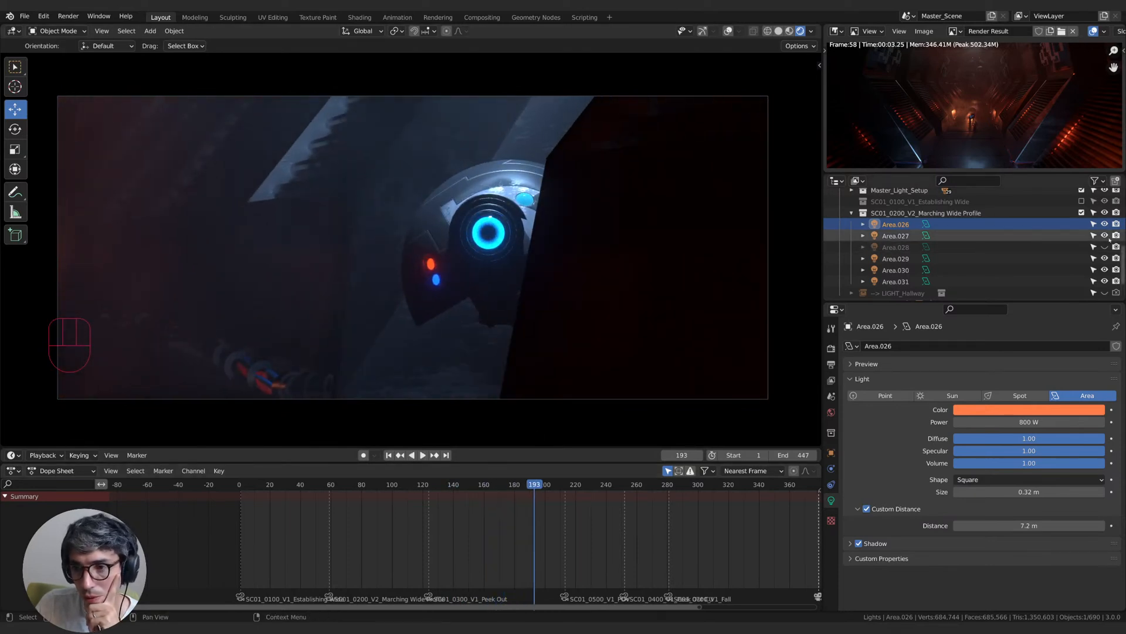
{"action": "left_click", "coordinate": [891, 236]}
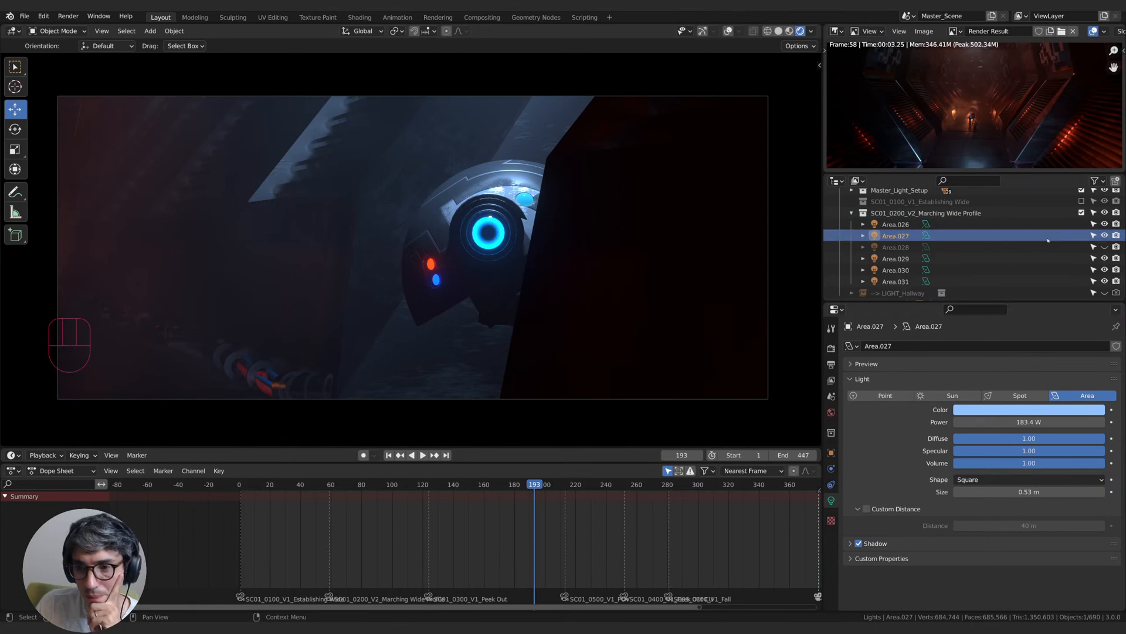
{"action": "left_click", "coordinate": [1104, 236]}
{"action": "left_click", "coordinate": [1104, 236]}
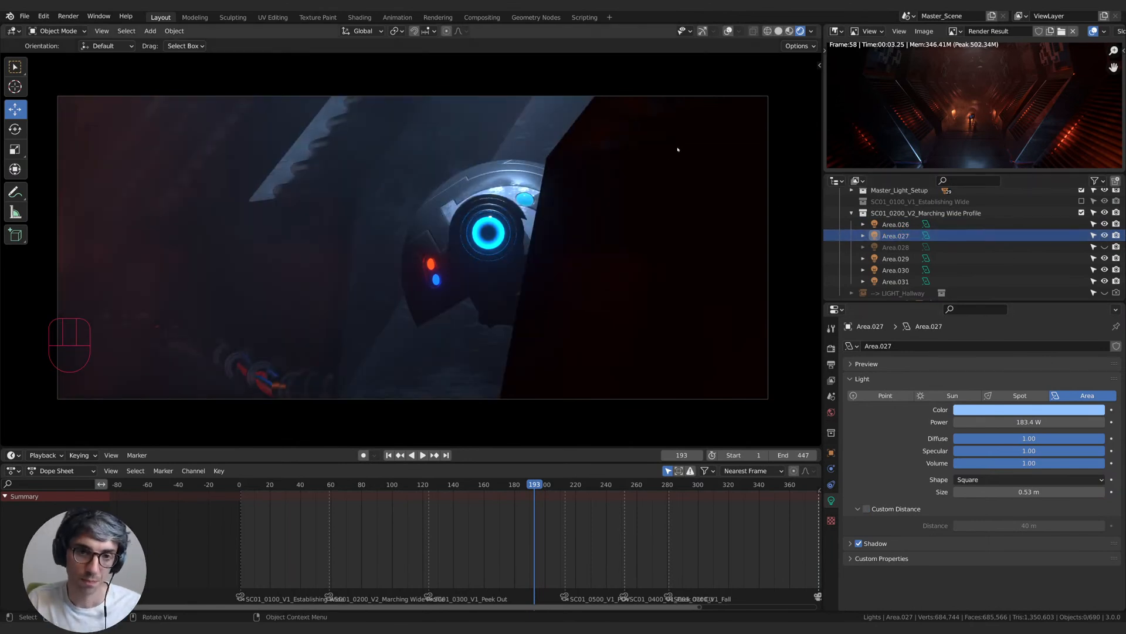
- Rotate light Area.027 at frame 193 to take its blue light off the peeking robot's head
{"action": "left_click", "coordinate": [892, 235]}
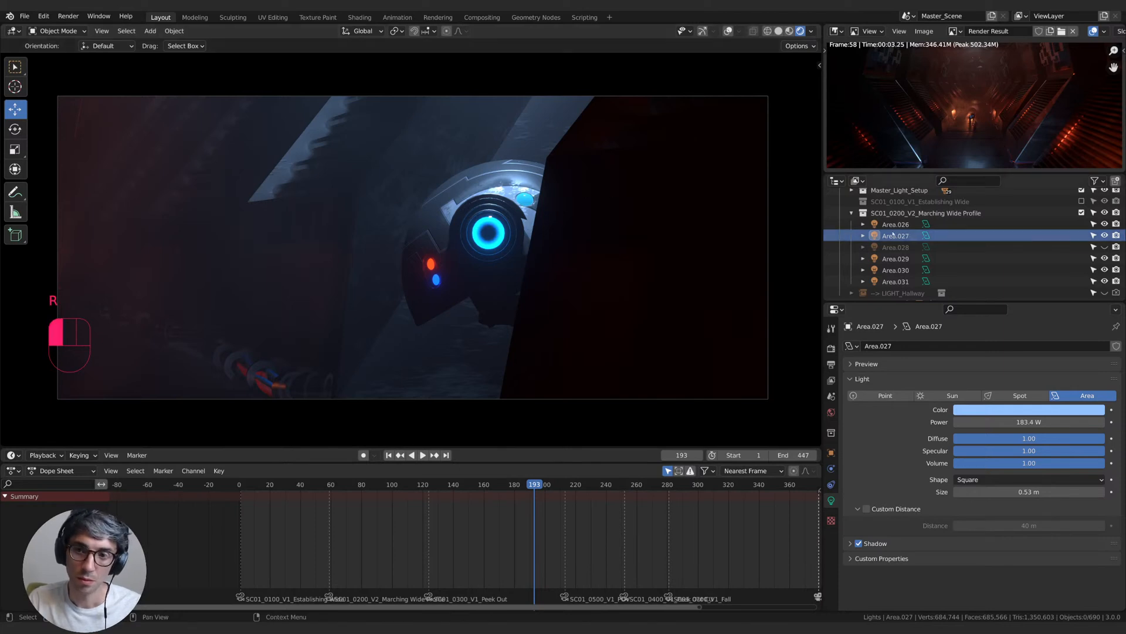
{"action": "key", "text": "r"}
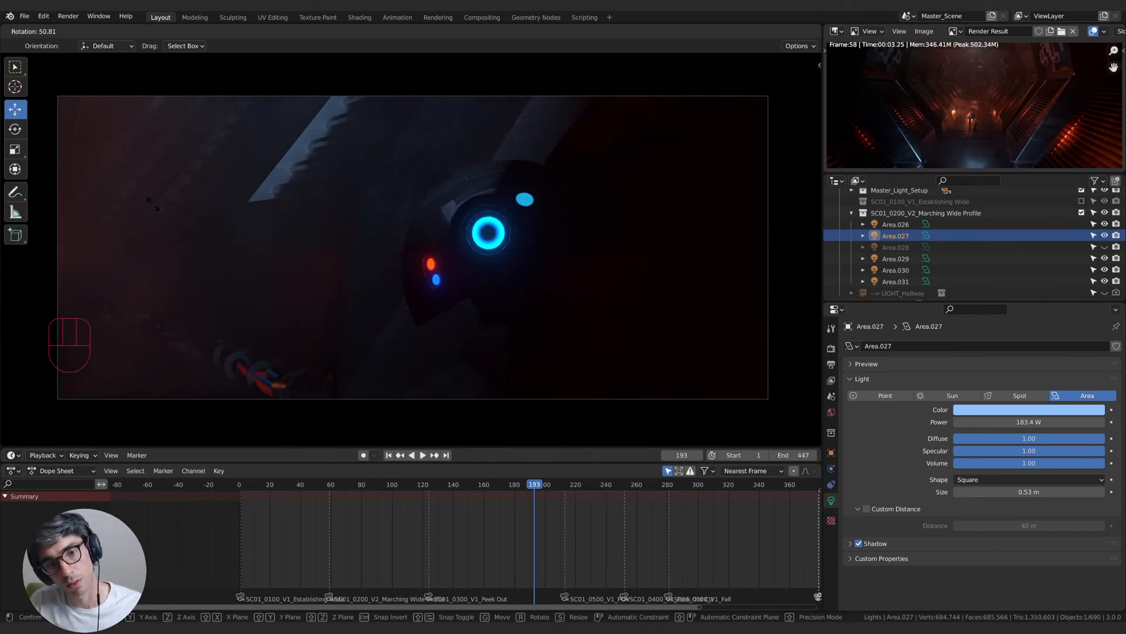
{"action": "left_click", "coordinate": [172, 209]}
- Rotate light Area.027 again at frame 131 to adjust its aim at the robot, and scrub onward to check
{"action": "left_click_drag", "start_coordinate": [526, 486], "coordinate": [439, 488]}
{"action": "key", "text": "r"}
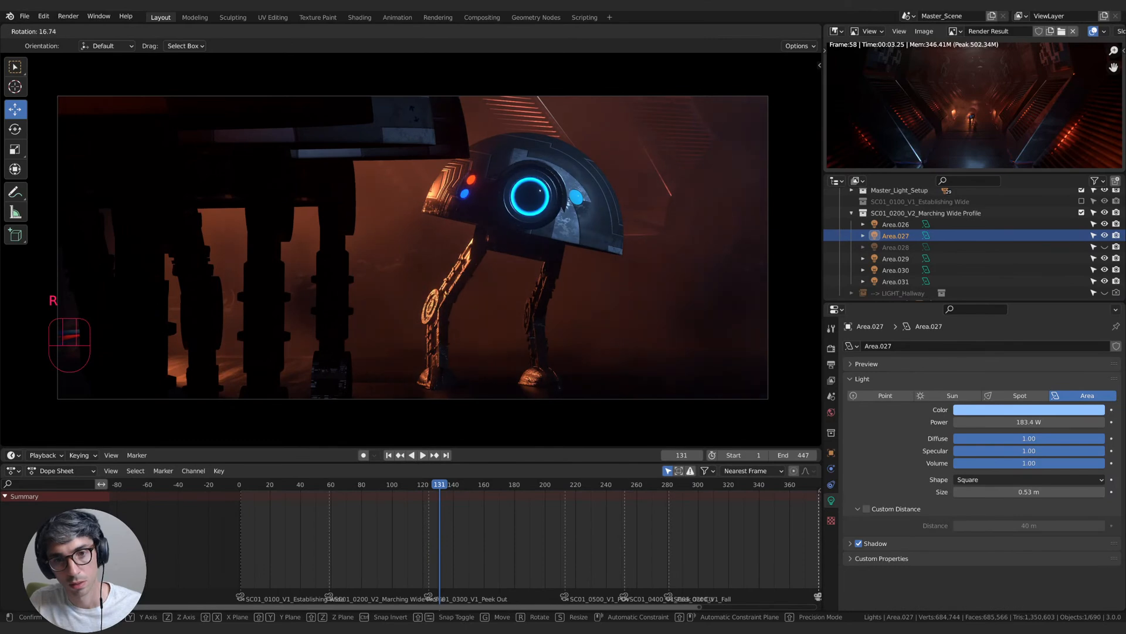
{"action": "left_click", "coordinate": [366, 419]}
{"action": "mouse_move", "coordinate": [442, 485]}
{"action": "left_mouse_down"}
{"action": "mouse_move", "coordinate": [505, 486]}
{"action": "mouse_move", "coordinate": [333, 485]}
{"action": "mouse_move", "coordinate": [575, 486]}
{"action": "mouse_move", "coordinate": [442, 487]}
{"action": "left_mouse_up"}
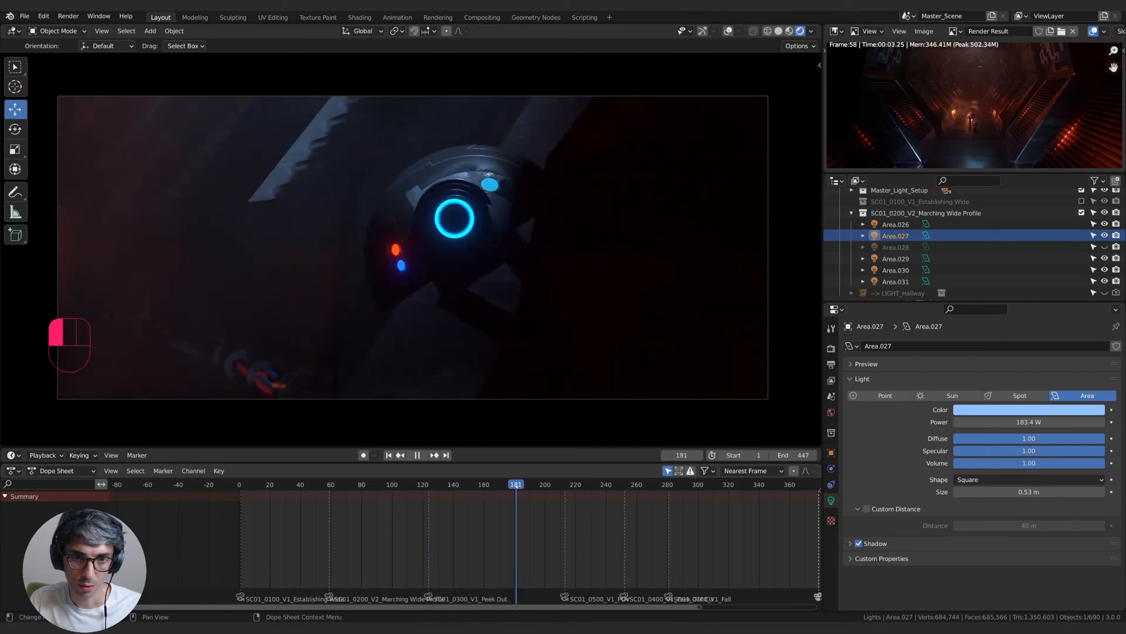
- Advance to frame 183, unhide light Area.028 to see its effect on the shot, and delete that light
{"action": "mouse_move", "coordinate": [506, 486]}
{"action": "left_mouse_down"}
{"action": "mouse_move", "coordinate": [422, 486]}
{"action": "mouse_move", "coordinate": [520, 482]}
{"action": "left_mouse_up"}
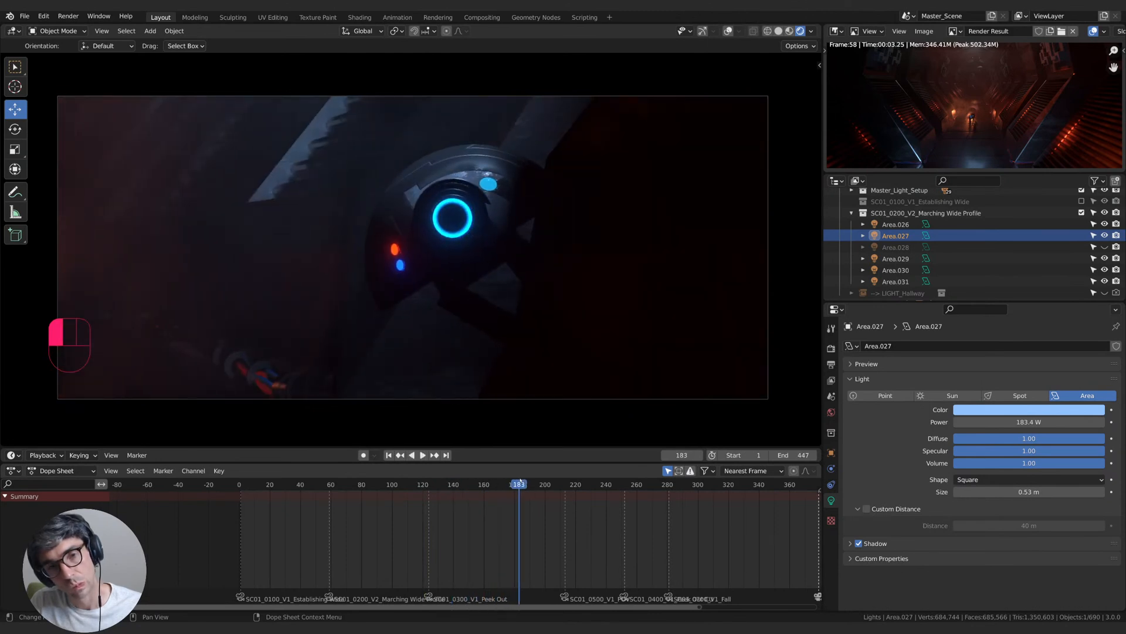
{"action": "left_click", "coordinate": [1076, 251]}
{"action": "left_click", "coordinate": [1104, 247]}
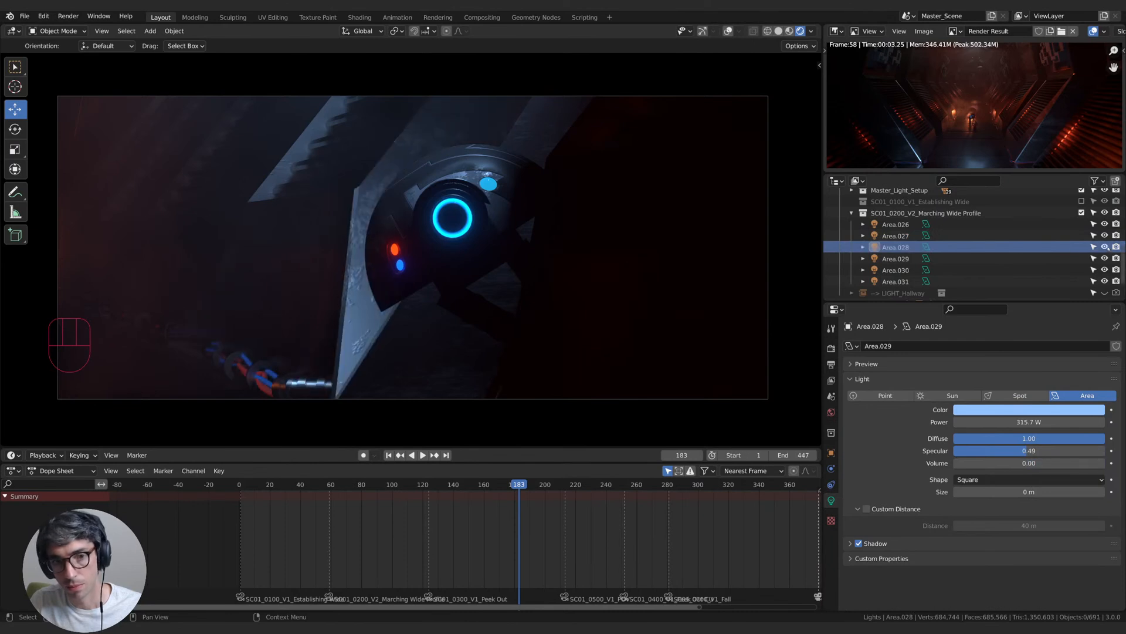
{"action": "key", "text": "x"}
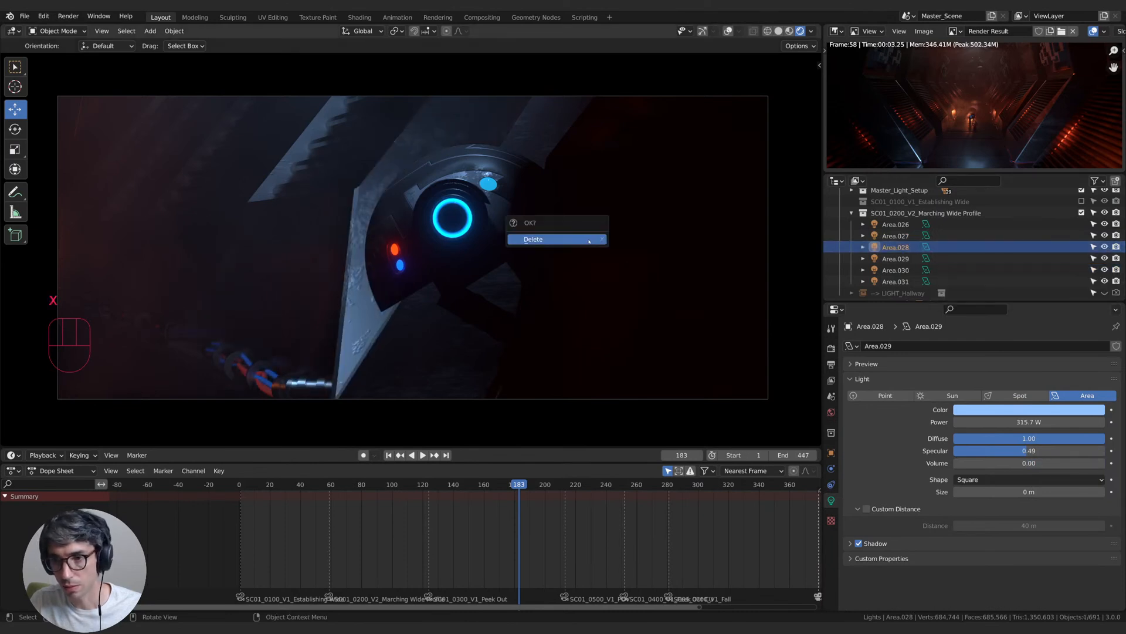
{"action": "left_click", "coordinate": [549, 238]}
- Toggle the visibility of the remaining area lights to compare what each contributes to the robot at frame 183
{"action": "left_click", "coordinate": [899, 279]}
{"action": "left_click", "coordinate": [898, 274]}
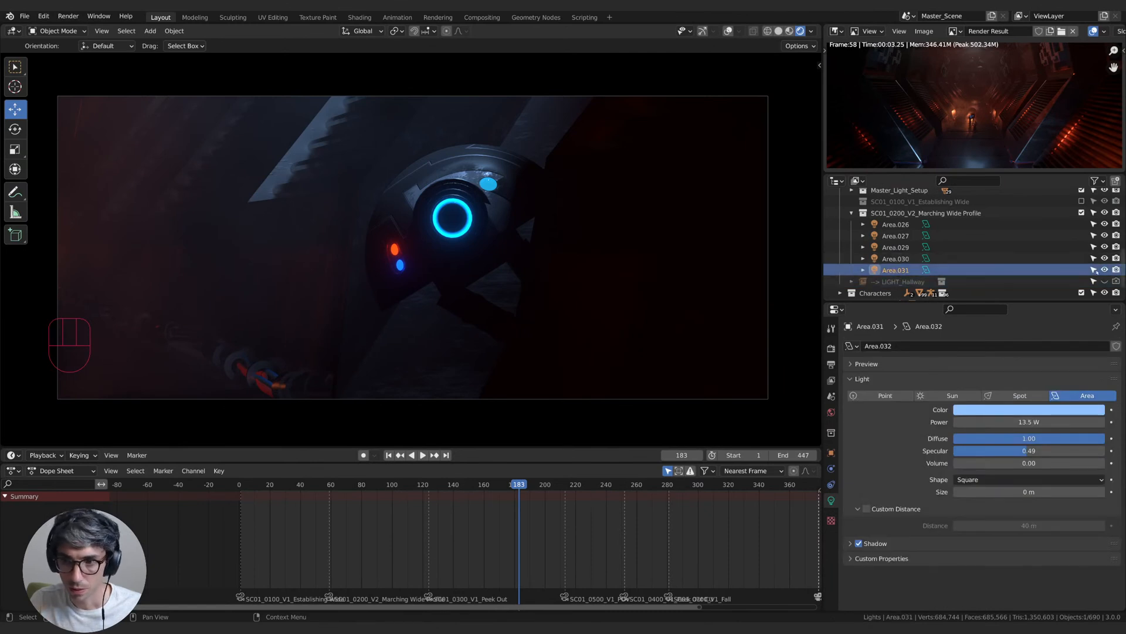
{"action": "left_click", "coordinate": [1105, 259]}
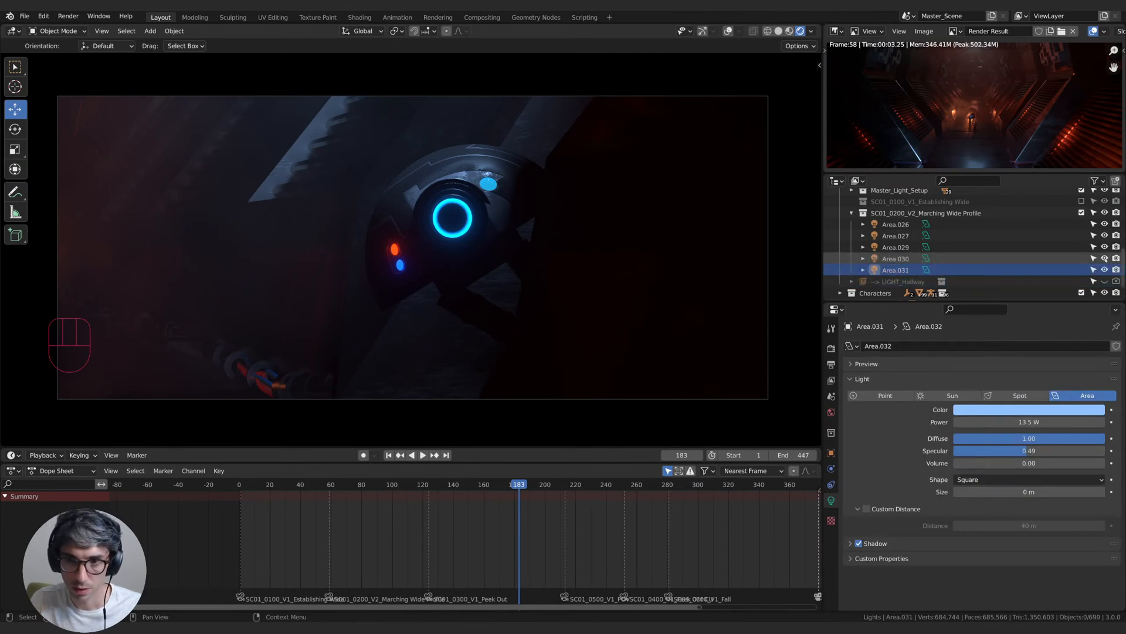
{"action": "left_click", "coordinate": [1105, 258]}
{"action": "left_click", "coordinate": [1105, 247]}
{"action": "left_click", "coordinate": [1105, 247]}
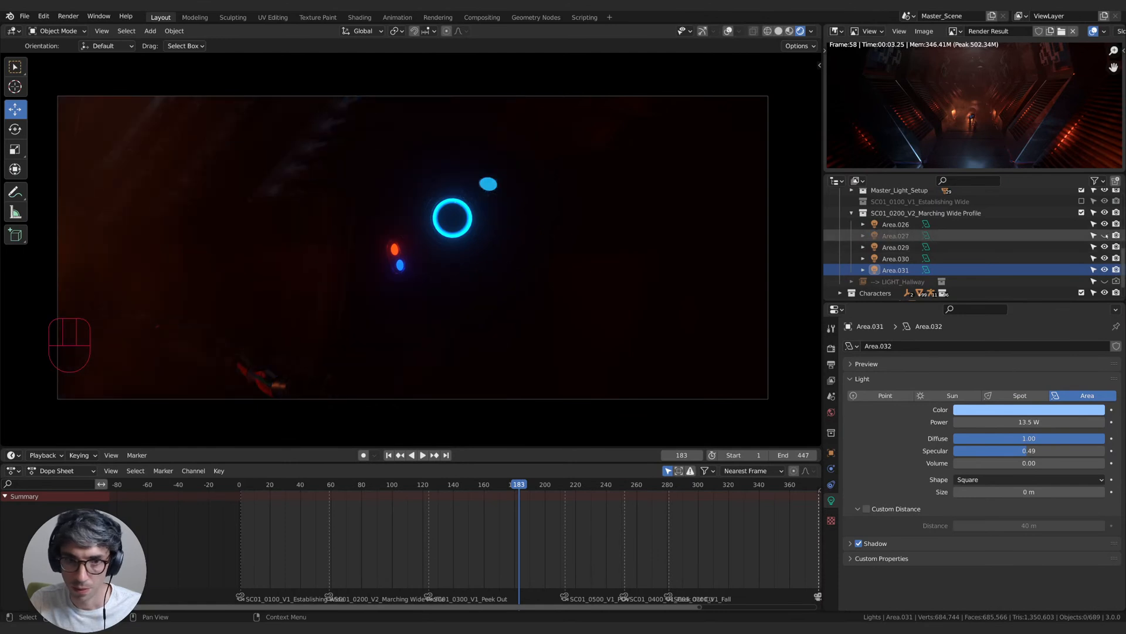
- Duplicate light Area.027, then move and rotate the copy towards the peeking robot's head
{"action": "left_click", "coordinate": [894, 236]}
{"action": "key", "text": "shift+d"}
{"action": "right_click", "coordinate": [451, 186]}
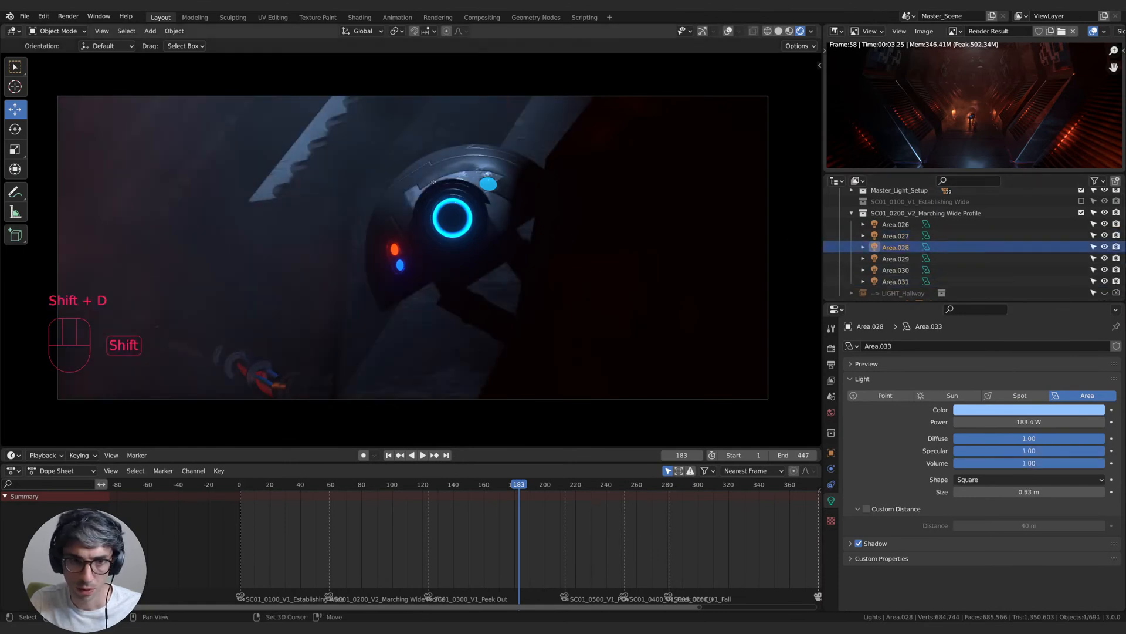
{"action": "key", "text": "g"}
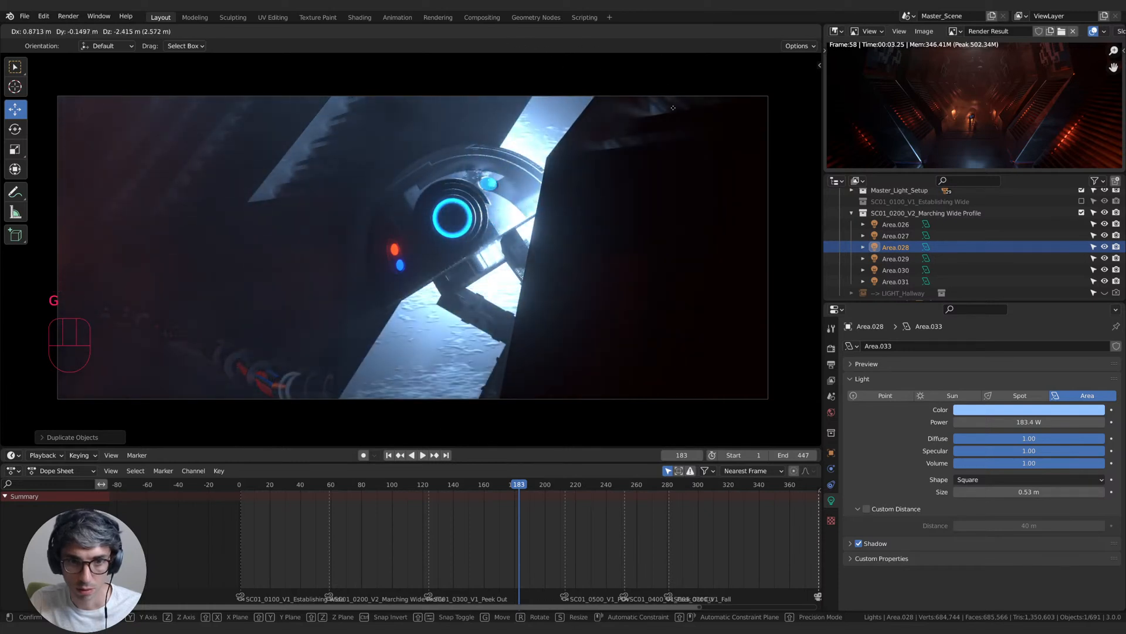
{"action": "left_click", "coordinate": [346, 176]}
{"action": "key", "text": "r"}
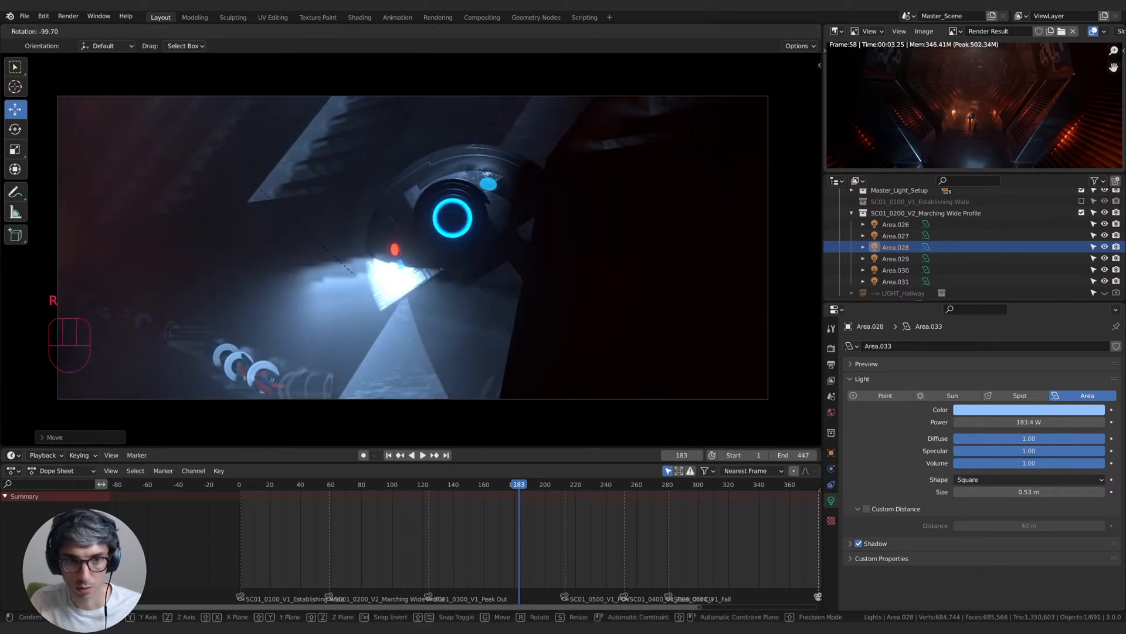
{"action": "left_click", "coordinate": [398, 228]}
- Move light Area.028 along the global Y axis and reposition it freely to light the front of the robot's head
{"action": "key", "text": "g"}
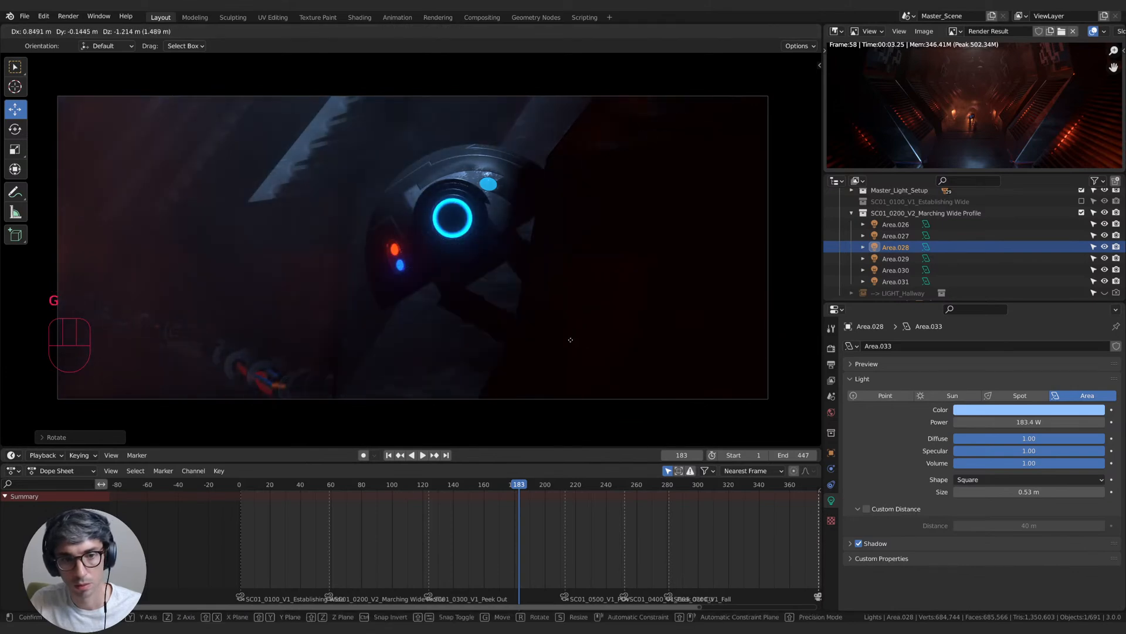
{"action": "key", "text": "y"}
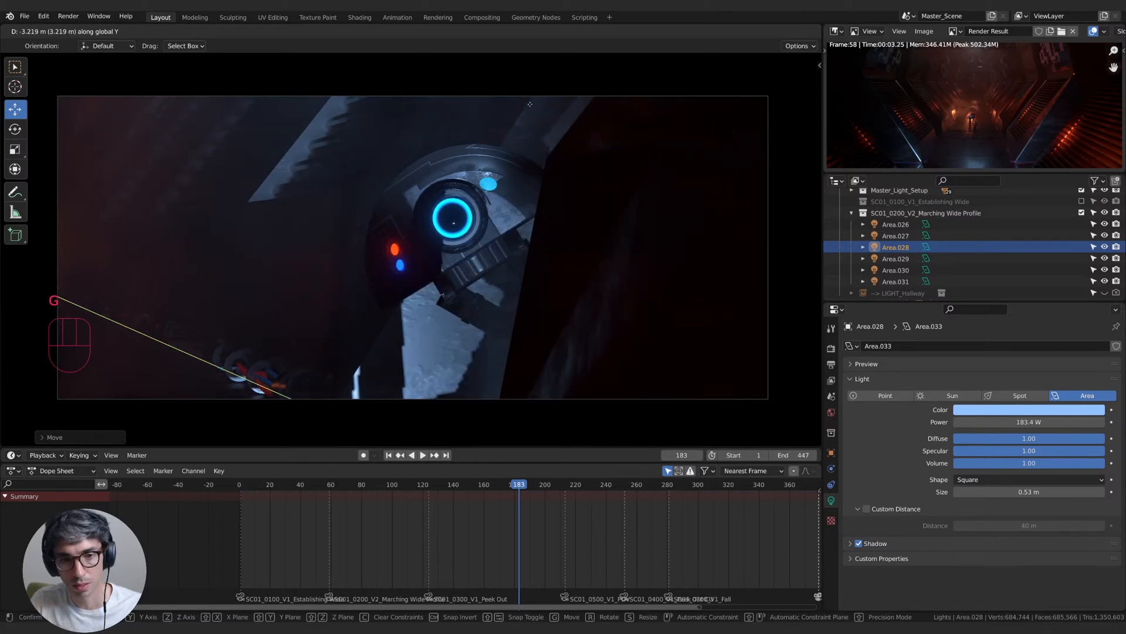
{"action": "left_click", "coordinate": [508, 82]}
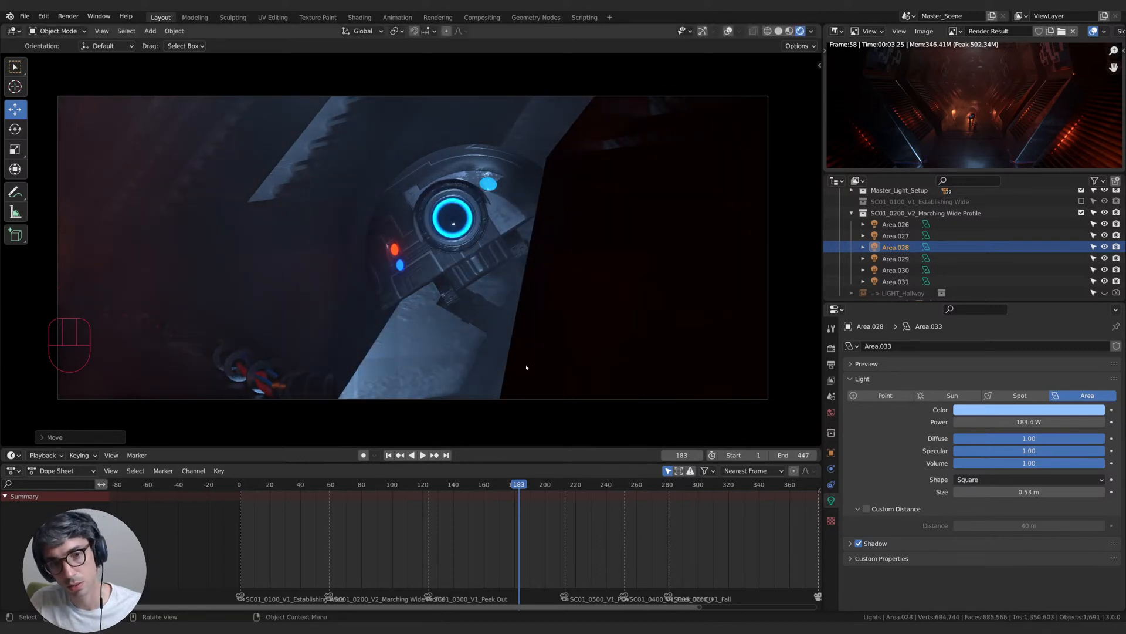
{"action": "key", "text": "g"}
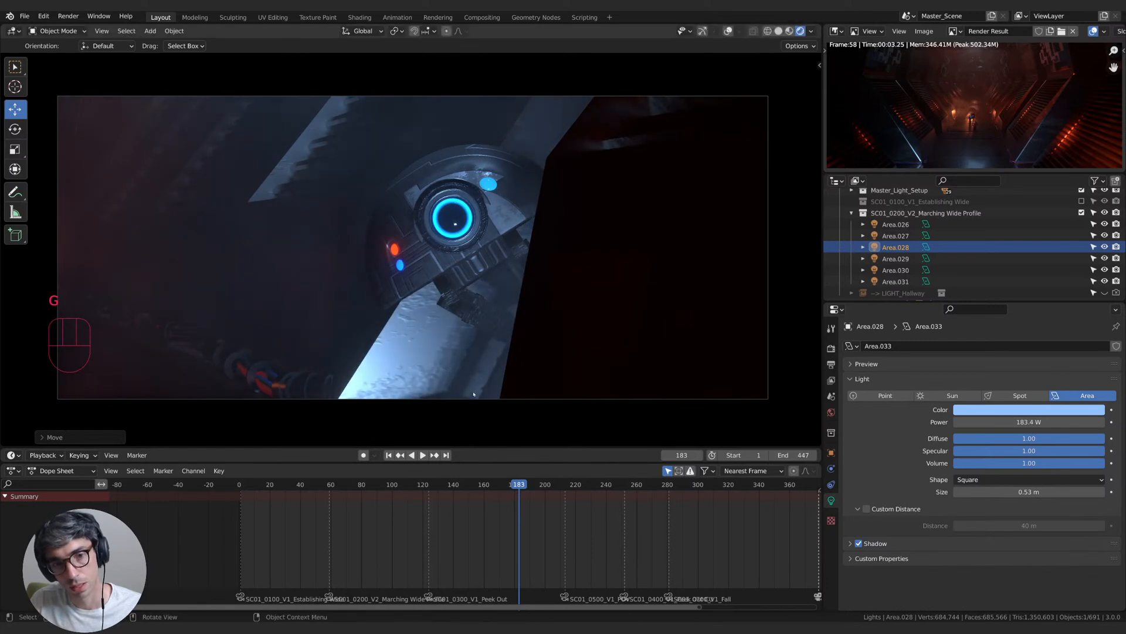
{"action": "key", "text": "g"}
{"action": "middle_click", "coordinate": [502, 380]}
{"action": "left_click", "coordinate": [520, 369]}
- Move and rotate light Area.028 to spread its light over the robot's face and the lower foreground
{"action": "key", "text": "g"}
{"action": "left_click", "coordinate": [297, 299]}
{"action": "key", "text": "r"}
{"action": "left_click", "coordinate": [533, 429]}
{"action": "key", "text": "g"}
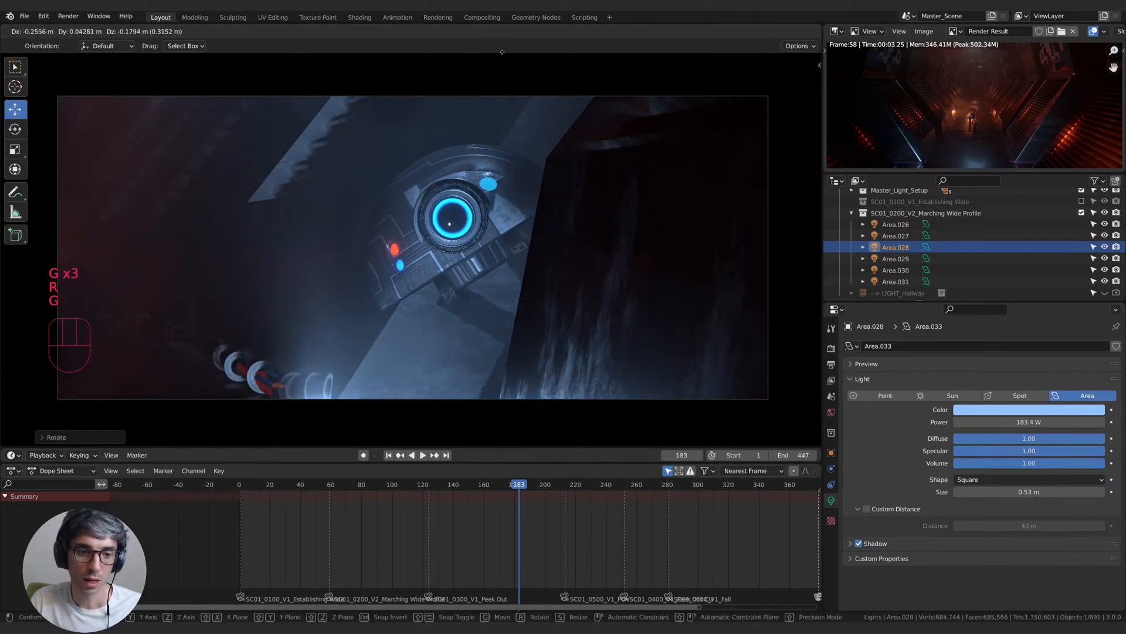
{"action": "left_click", "coordinate": [504, 53]}
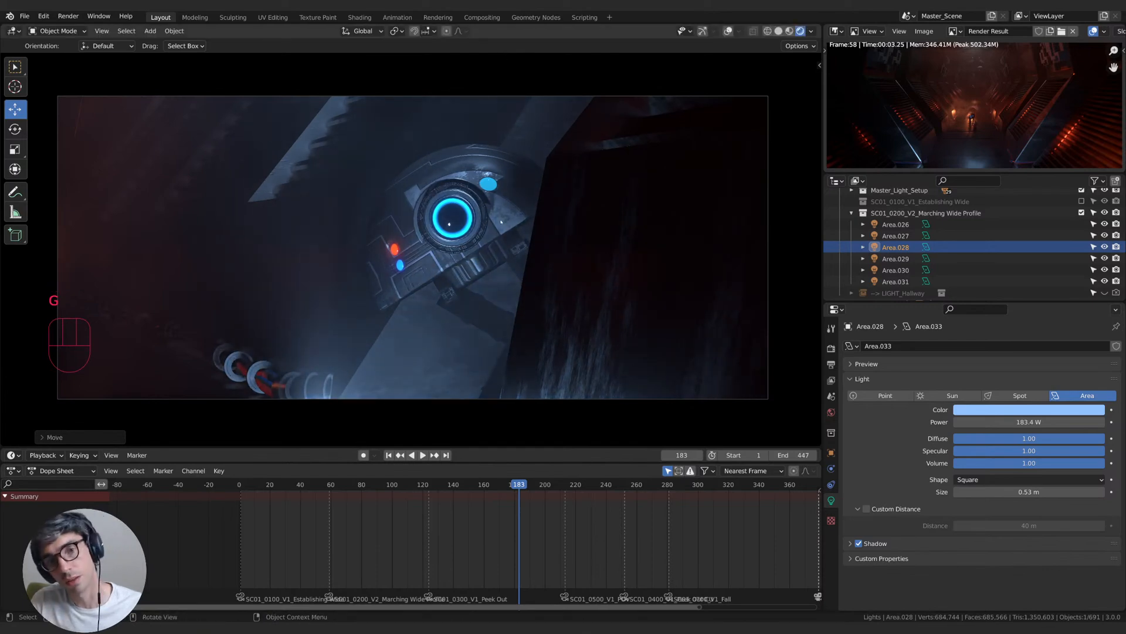
- Move light Area.028 about 4.6 m along the global Y axis and nudge its position beside the robot's head
{"action": "key", "text": "g"}
{"action": "key", "text": "y"}
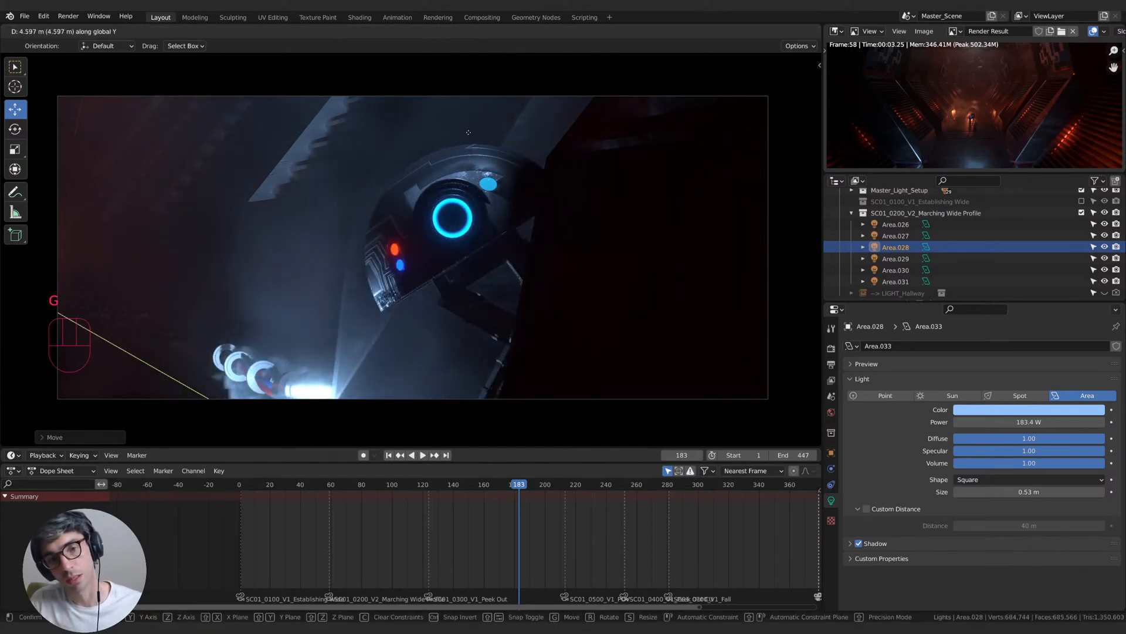
{"action": "left_click", "coordinate": [458, 144]}
{"action": "key", "text": "g"}
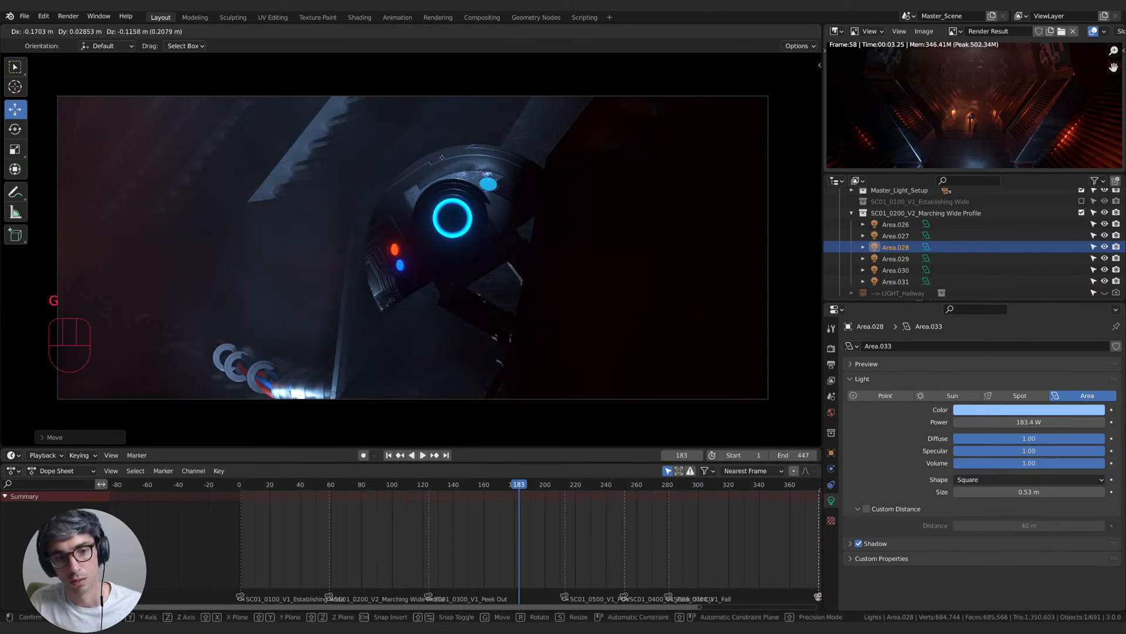
{"action": "left_click", "coordinate": [446, 154]}
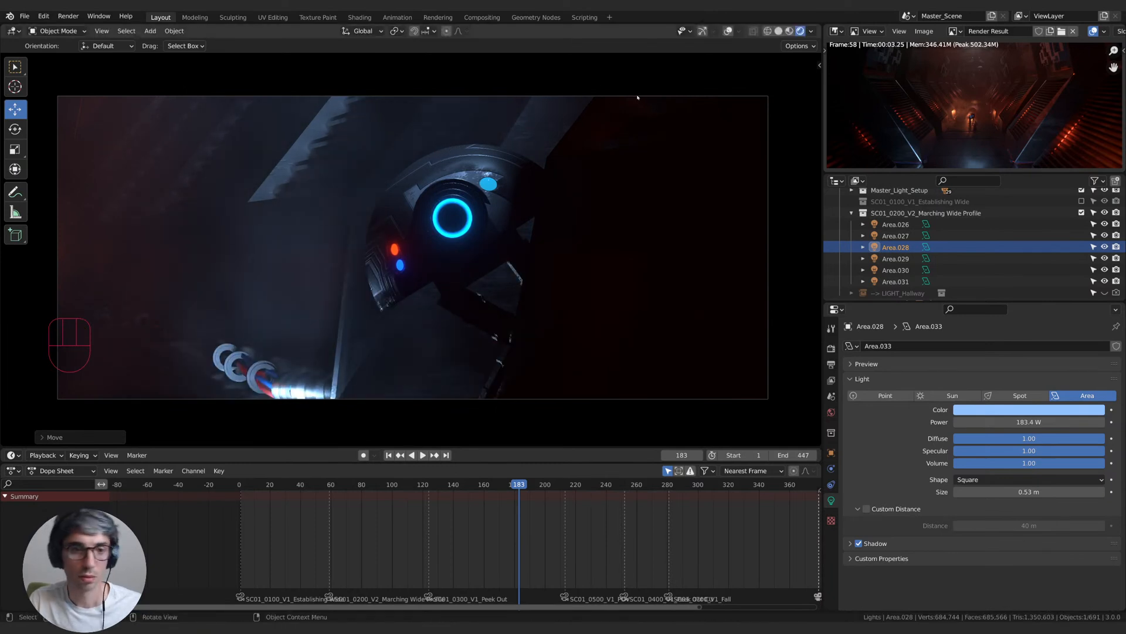
- Rotate light Area.028 freely, shift it across the view below the robot's head, and rotate it again
{"action": "key", "text": "r"}
{"action": "key", "text": "r"}
{"action": "left_click", "coordinate": [568, 283]}
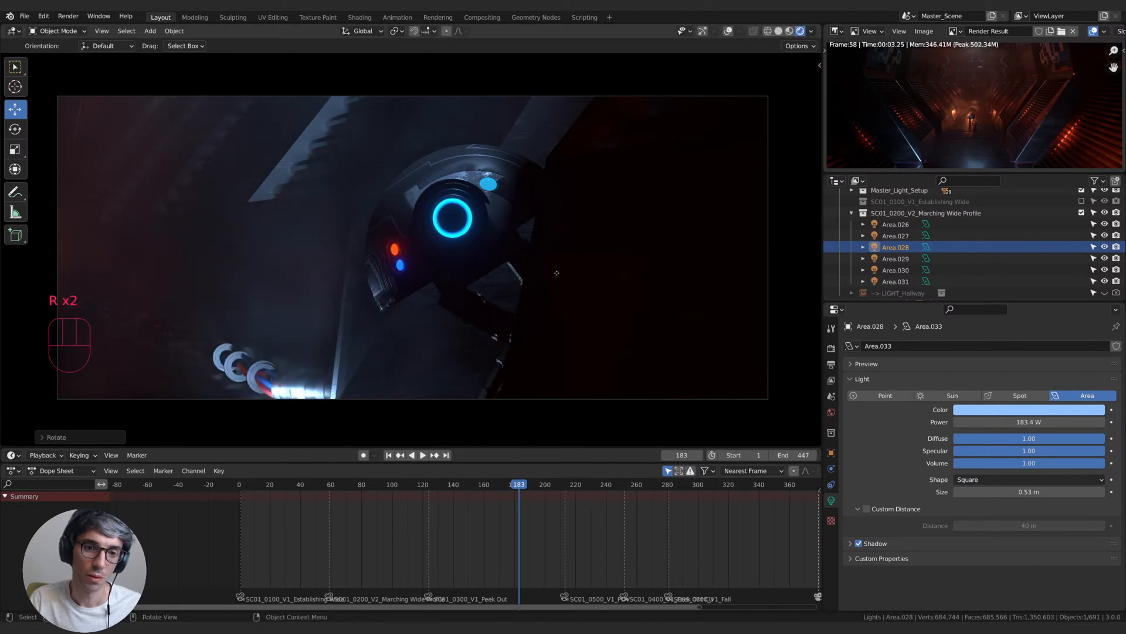
{"action": "key", "text": "g"}
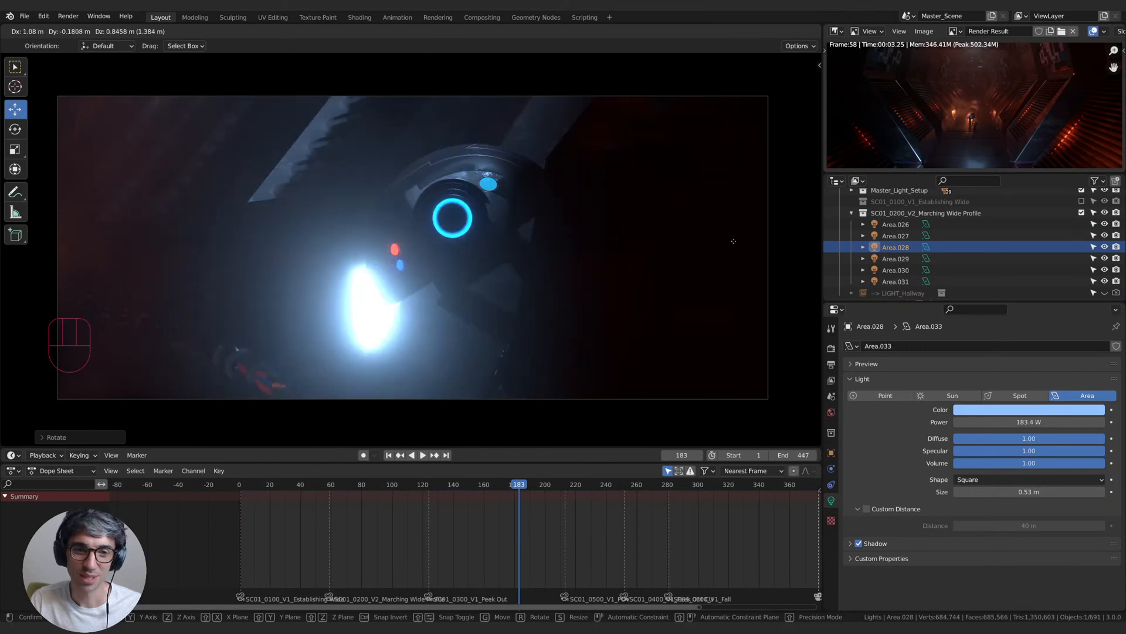
{"action": "left_click", "coordinate": [683, 255]}
{"action": "key", "text": "r"}
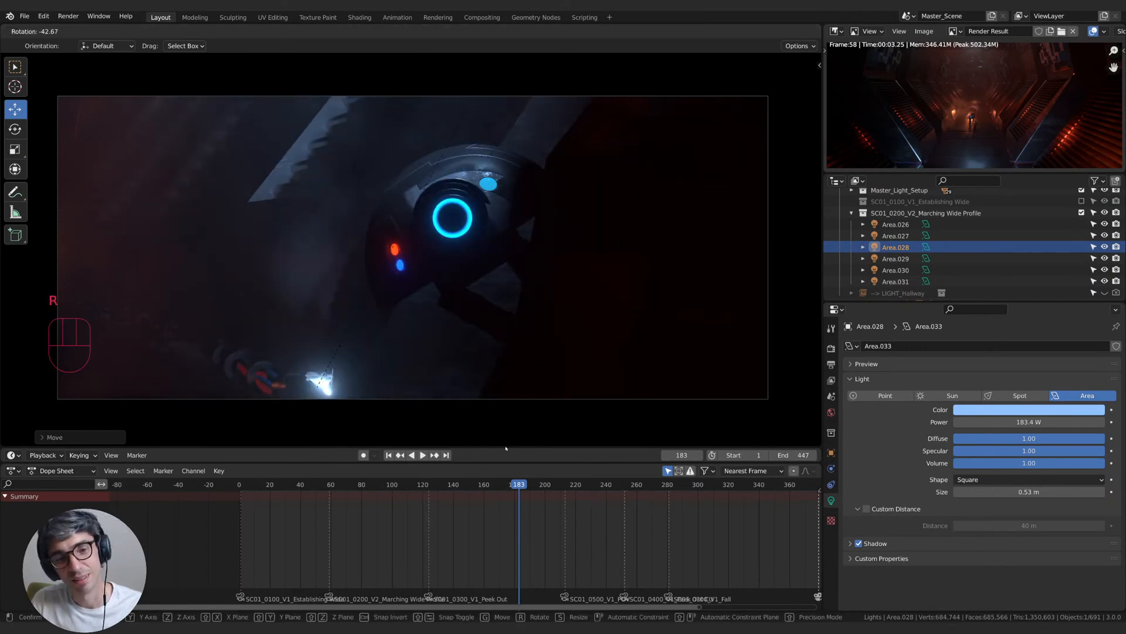
{"action": "left_click", "coordinate": [531, 455]}
- Move light Area.028 along the global Y axis to light the head's underside and lower its power to 34.9 W
{"action": "key", "text": "g"}
{"action": "key", "text": "g"}
{"action": "key", "text": "y"}
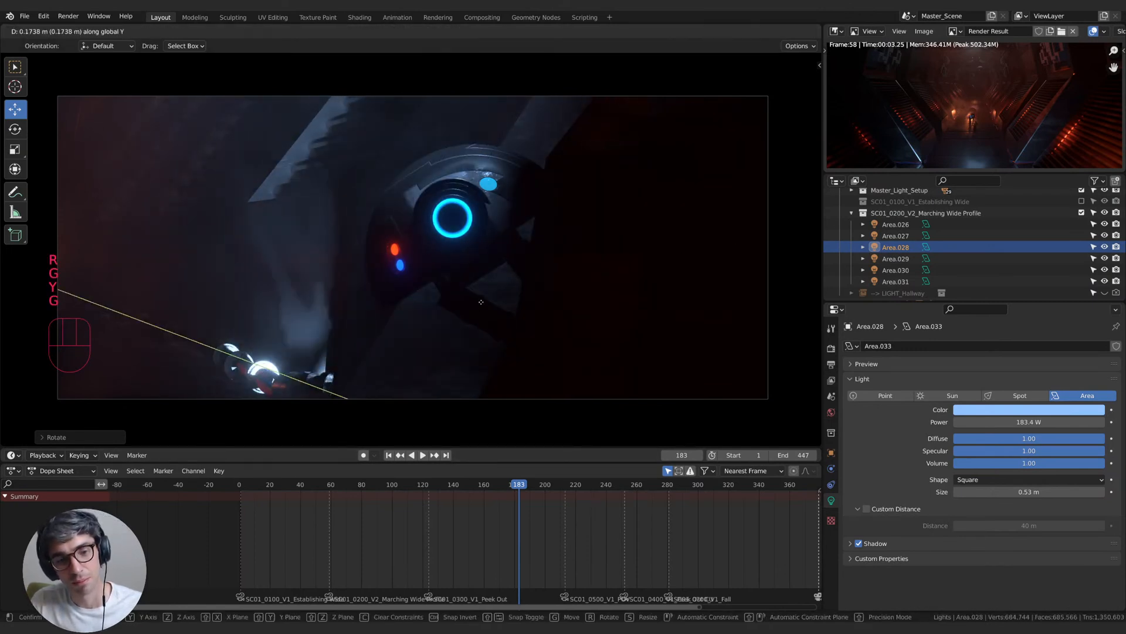
{"action": "left_click", "coordinate": [654, 352]}
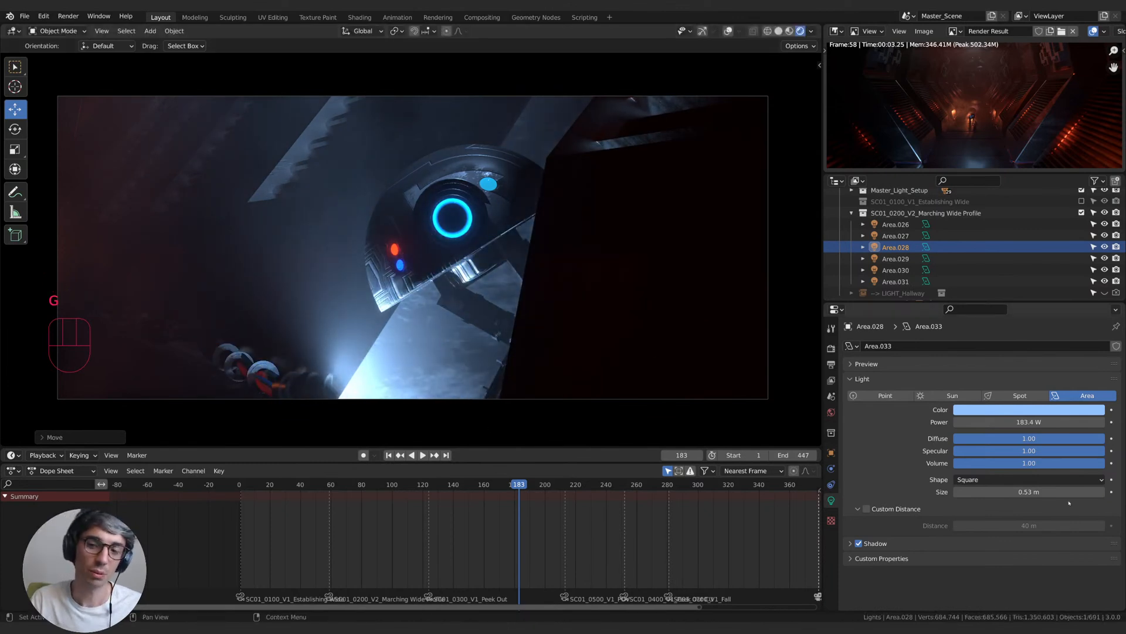
{"action": "left_click_drag", "start_coordinate": [1029, 421], "coordinate": [972, 422]}
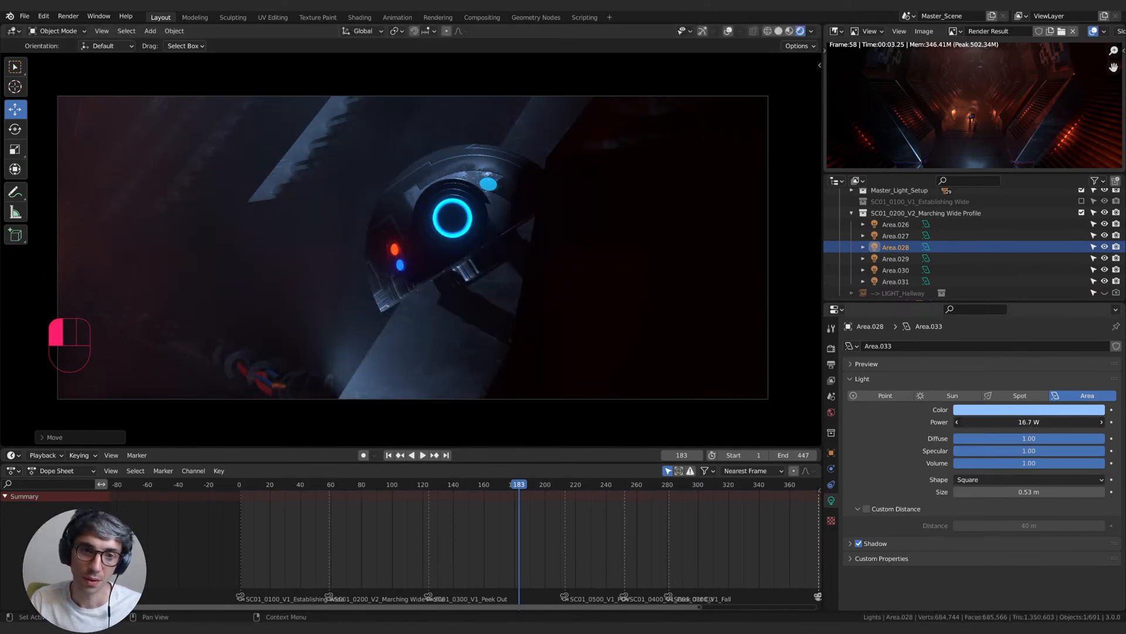
- Rotate light Area.028 and fine-tune its position along the global Y axis to light the robot's face from below
{"action": "key", "text": "r"}
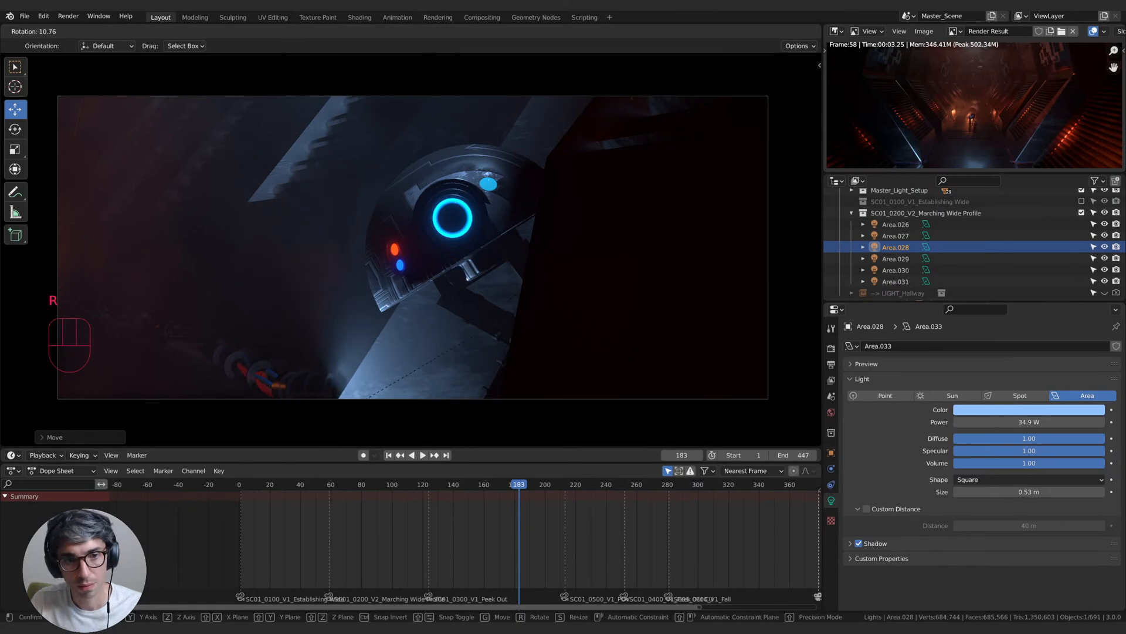
{"action": "left_click", "coordinate": [464, 267]}
{"action": "key", "text": "g"}
{"action": "key", "text": "y"}
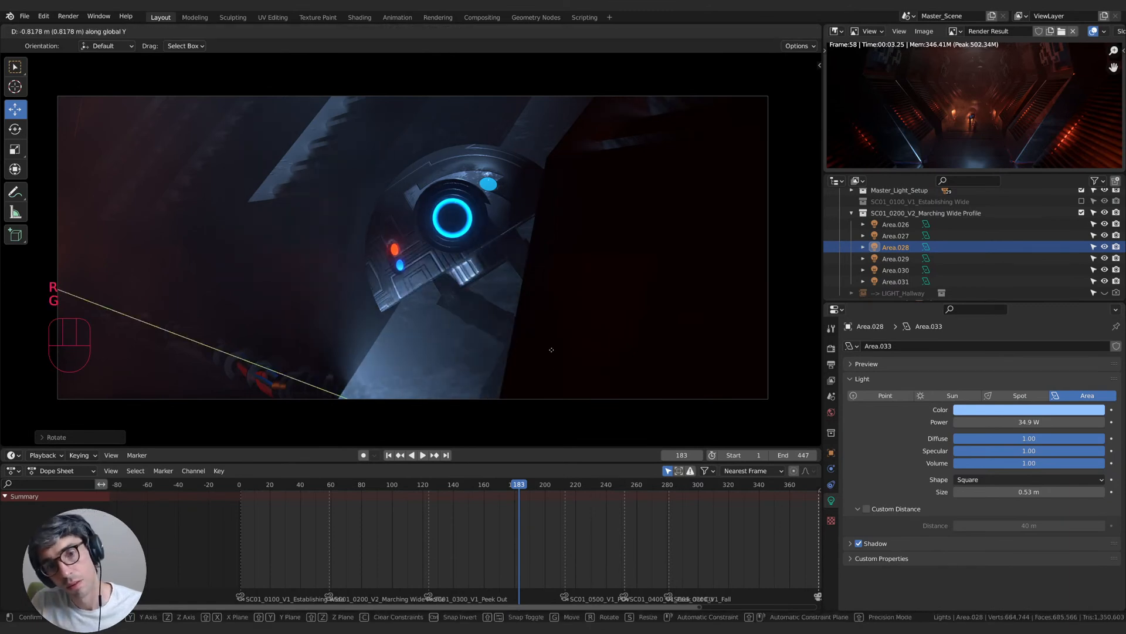
{"action": "left_click", "coordinate": [552, 379]}
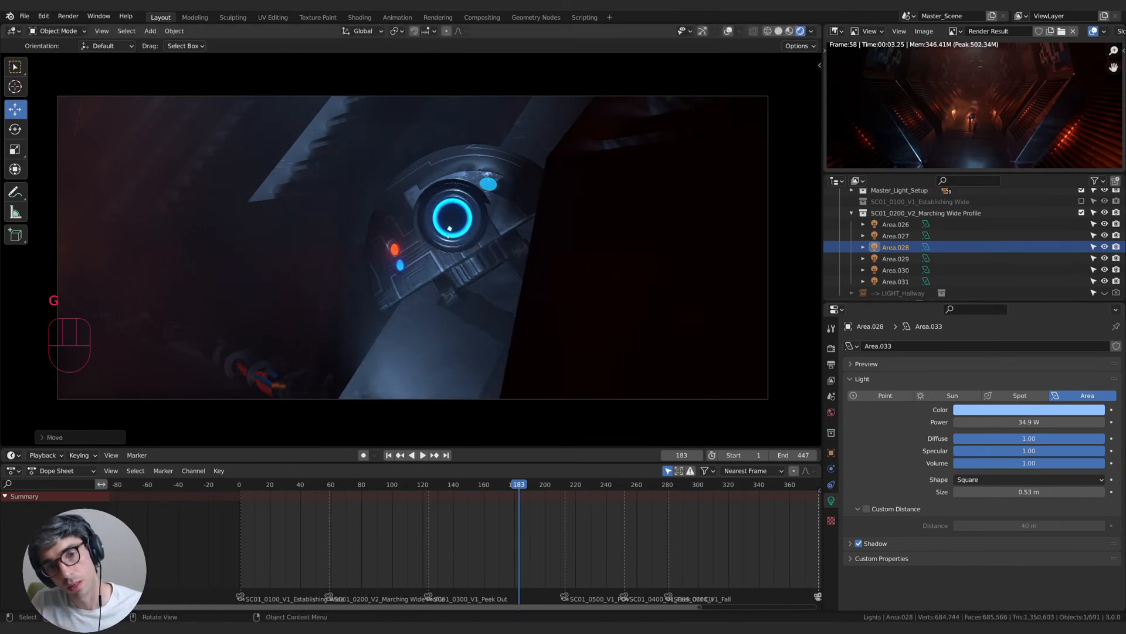
{"action": "key", "text": "g"}
{"action": "key", "text": "y"}
{"action": "left_click", "coordinate": [534, 354]}
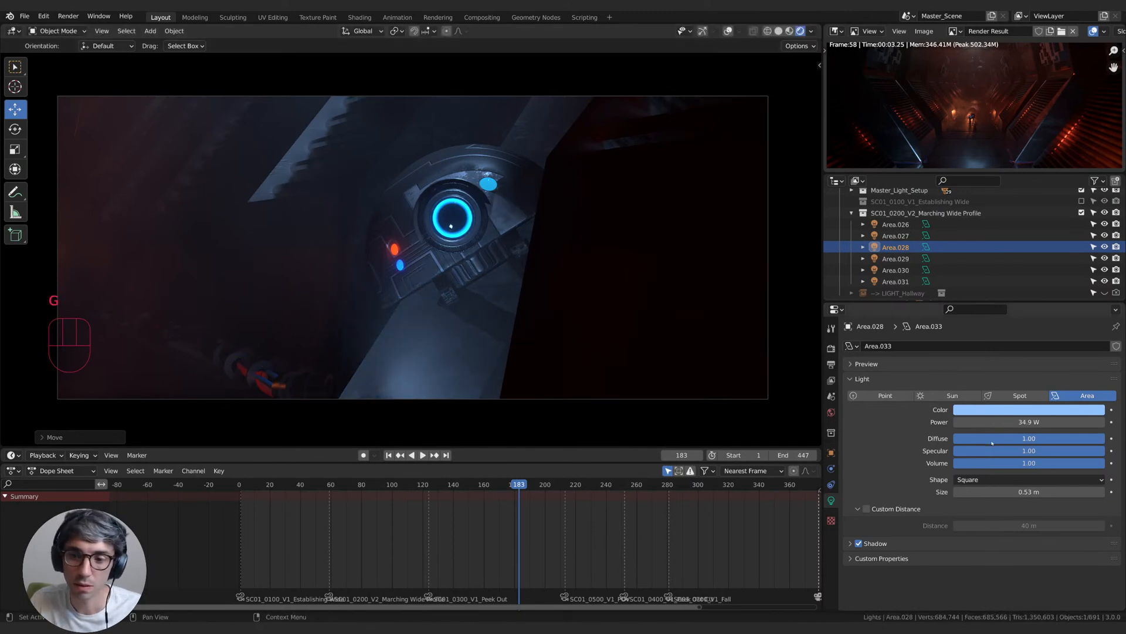
- Change light Area.028 to a Disk shape with a size of 0.33 m and a power of 31.6 W
{"action": "mouse_move", "coordinate": [1023, 492]}
{"action": "left_mouse_down"}
{"action": "mouse_move", "coordinate": [980, 492]}
{"action": "mouse_move", "coordinate": [1009, 493]}
{"action": "left_mouse_up"}
{"action": "left_click", "coordinate": [986, 479]}
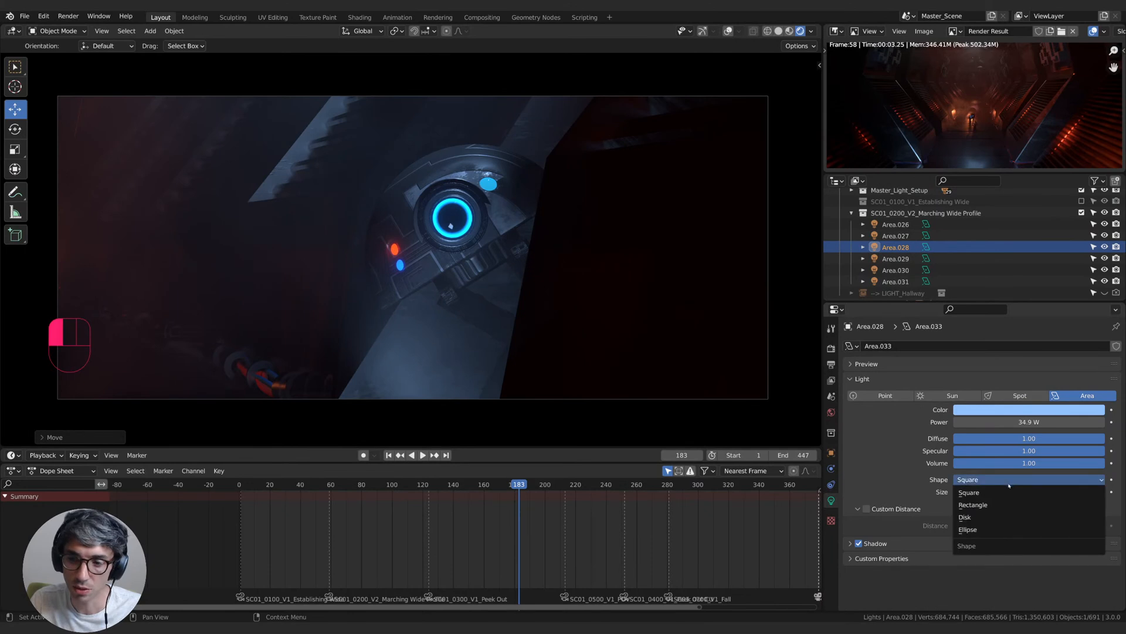
{"action": "left_click", "coordinate": [973, 517]}
{"action": "left_click_drag", "start_coordinate": [1035, 494], "coordinate": [1003, 493]}
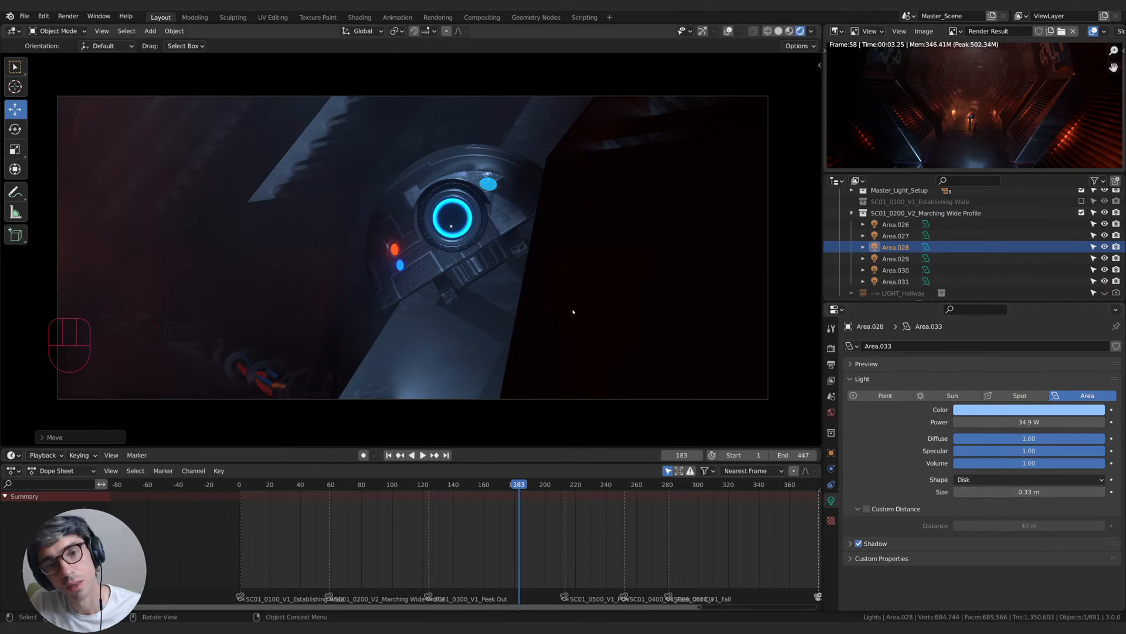
{"action": "mouse_move", "coordinate": [1029, 422]}
{"action": "left_mouse_down"}
{"action": "mouse_move", "coordinate": [1009, 421]}
{"action": "mouse_move", "coordinate": [1023, 422]}
{"action": "left_mouse_up"}
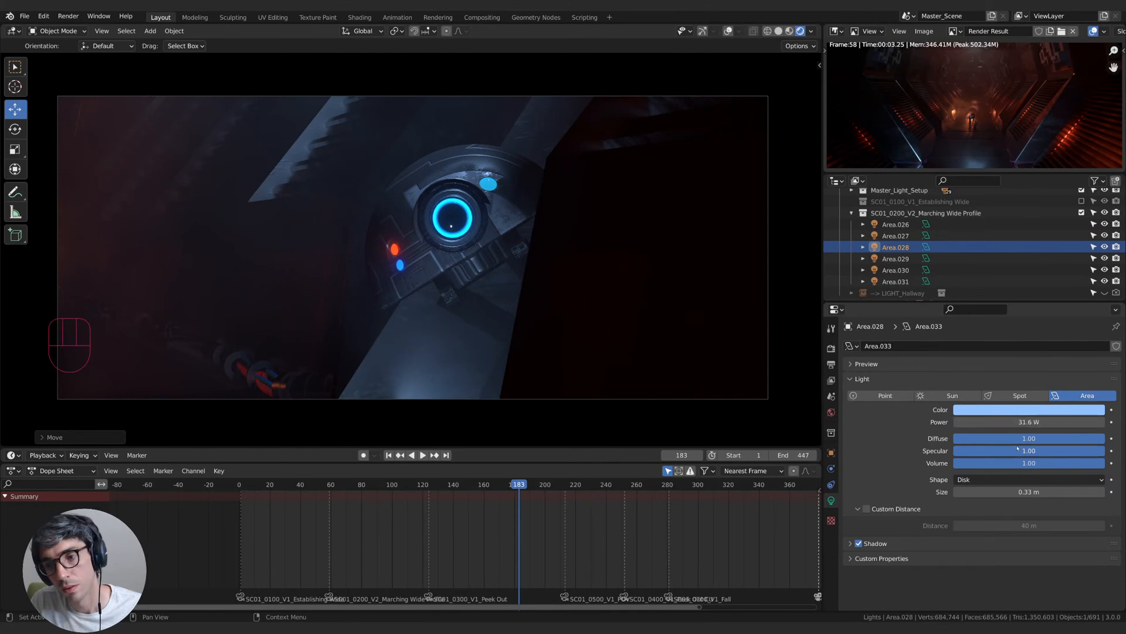
- Tint light Area.028 pale pink and rotate it to adjust its aim at the robot
{"action": "left_click", "coordinate": [1027, 409]}
{"action": "left_click_drag", "start_coordinate": [1042, 336], "coordinate": [1045, 309]}
{"action": "key", "text": "r"}
{"action": "left_click", "coordinate": [597, 410]}
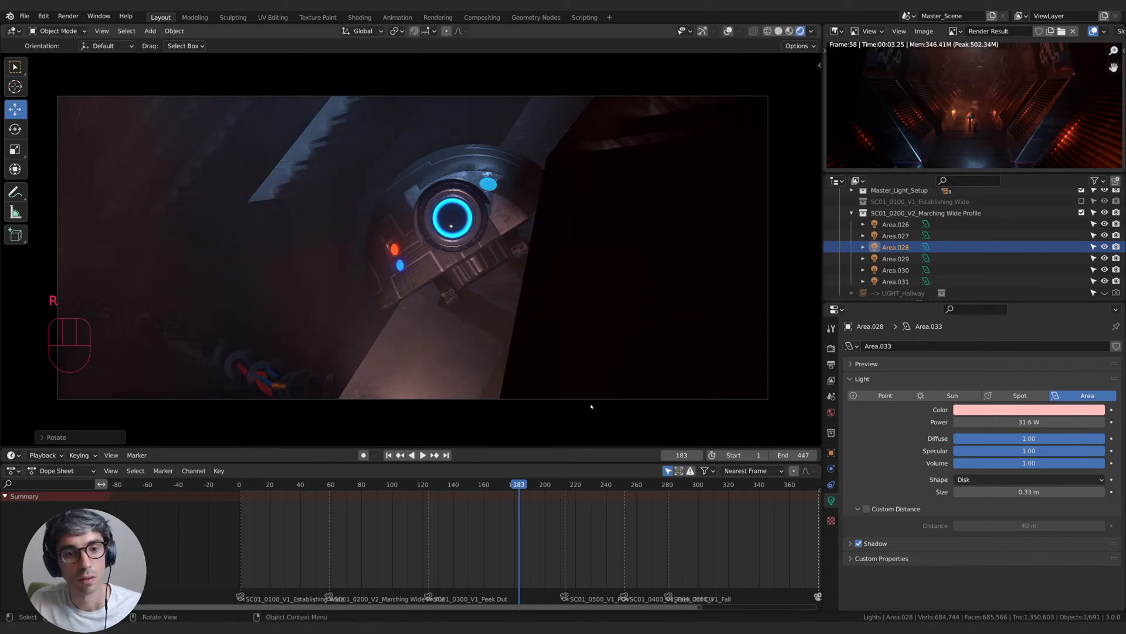
- Rotate light Area.028 again and shift it along the global Z axis to refine the light on the robot's head
{"action": "key", "text": "r"}
{"action": "left_click", "coordinate": [574, 342]}
{"action": "key", "text": "g"}
{"action": "key", "text": "z"}
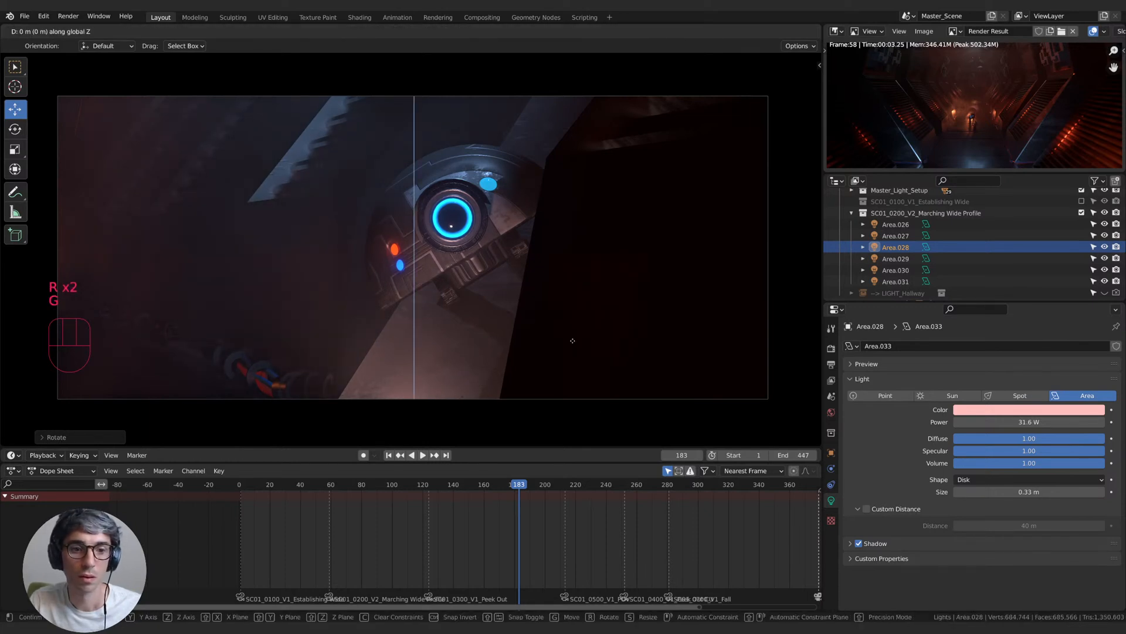
{"action": "left_click", "coordinate": [574, 355]}
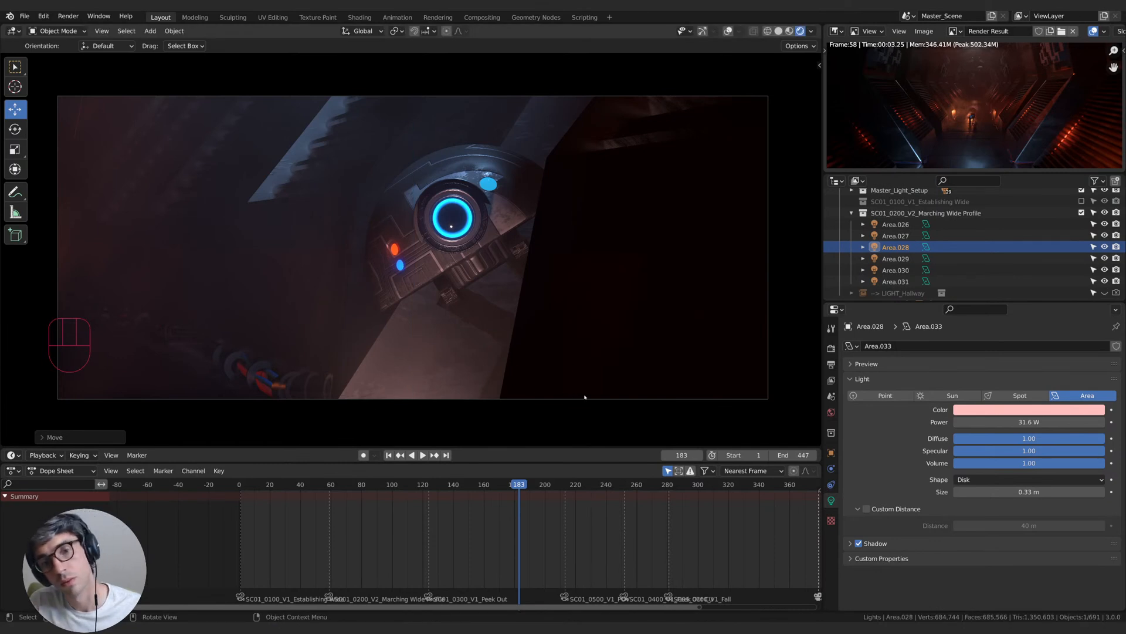
- Change the color of light Area.028 to a pale blue with hue 0.636, saturation 0.625 and value 1.000
{"action": "left_click", "coordinate": [1048, 409]}
{"action": "left_click", "coordinate": [1053, 294]}
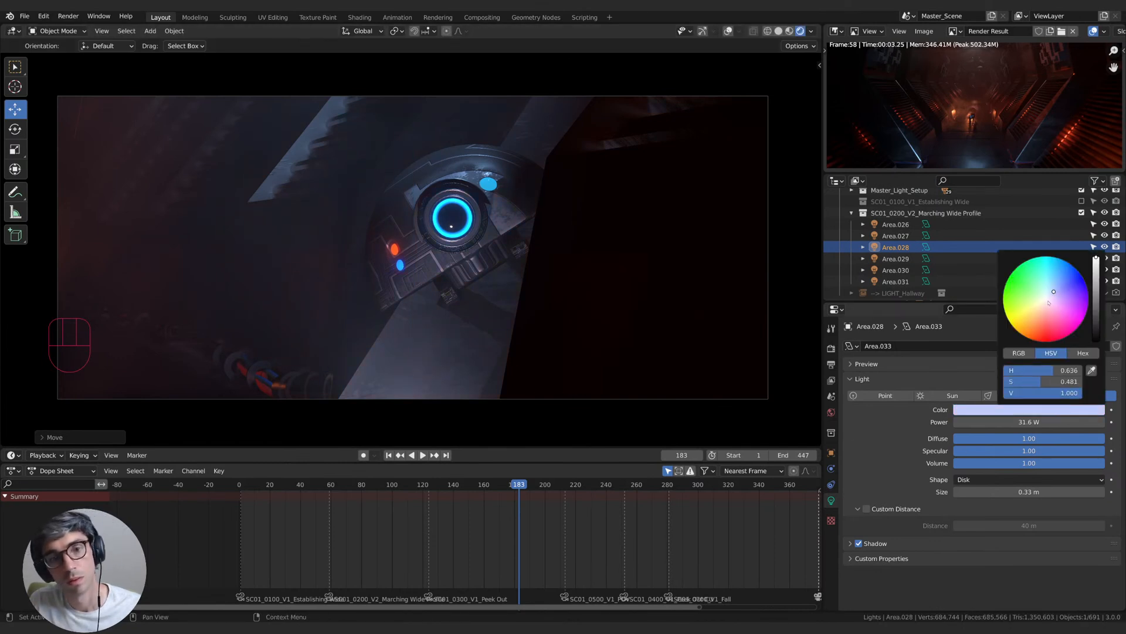
{"action": "left_click", "coordinate": [1045, 330]}
{"action": "left_click_drag", "start_coordinate": [1044, 327], "coordinate": [1038, 325]}
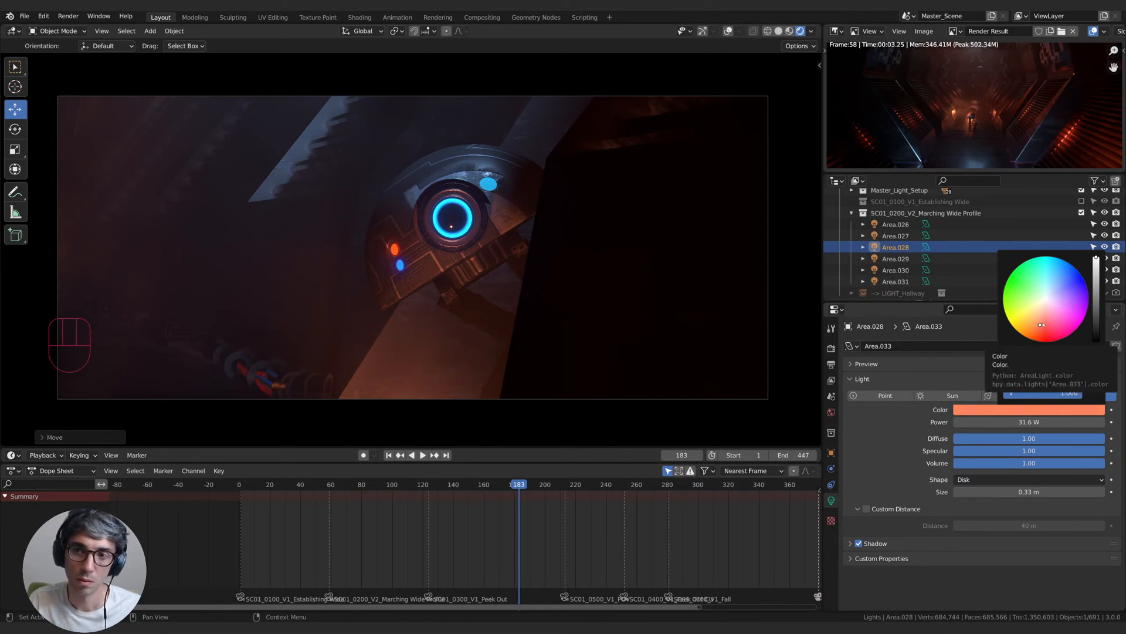
{"action": "left_click", "coordinate": [1051, 288]}
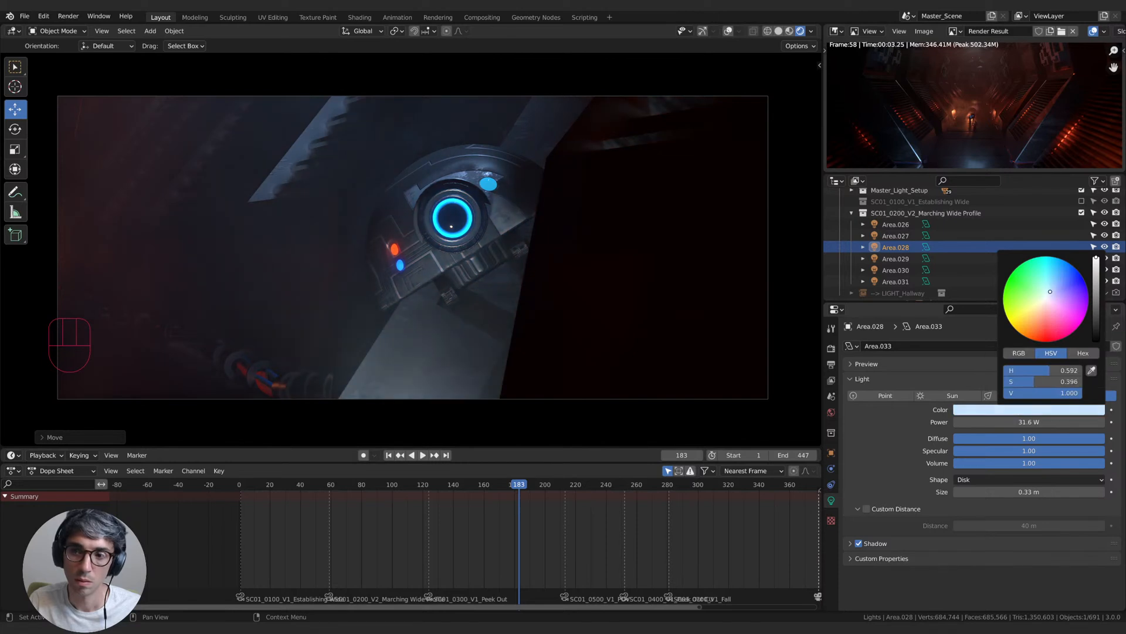
{"action": "left_click", "coordinate": [1025, 410]}
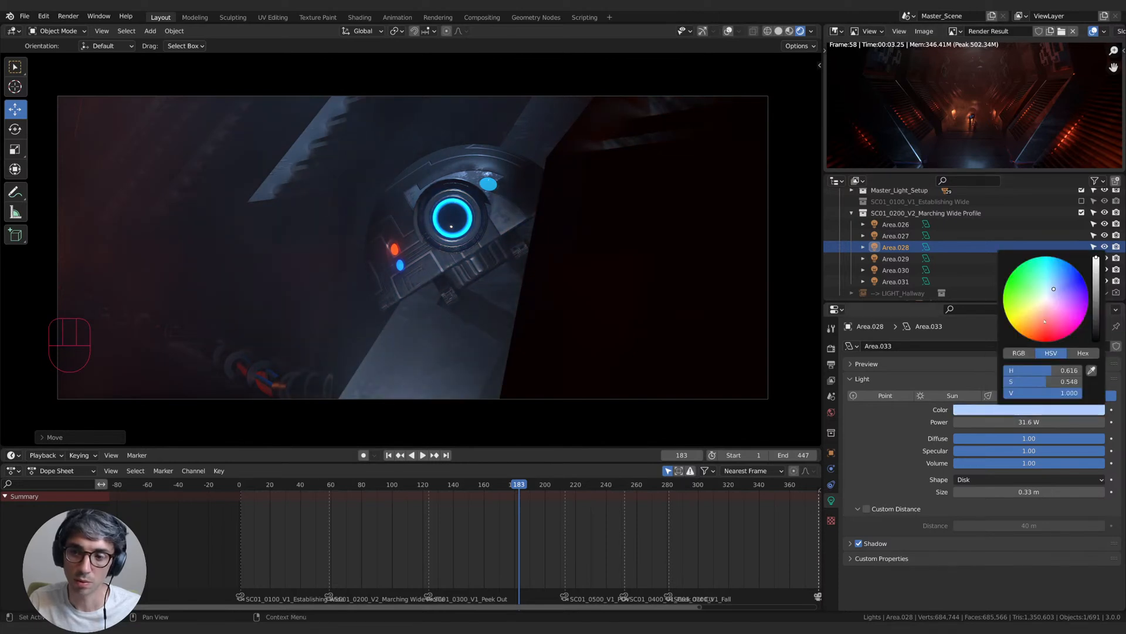
{"action": "left_click", "coordinate": [1058, 289]}
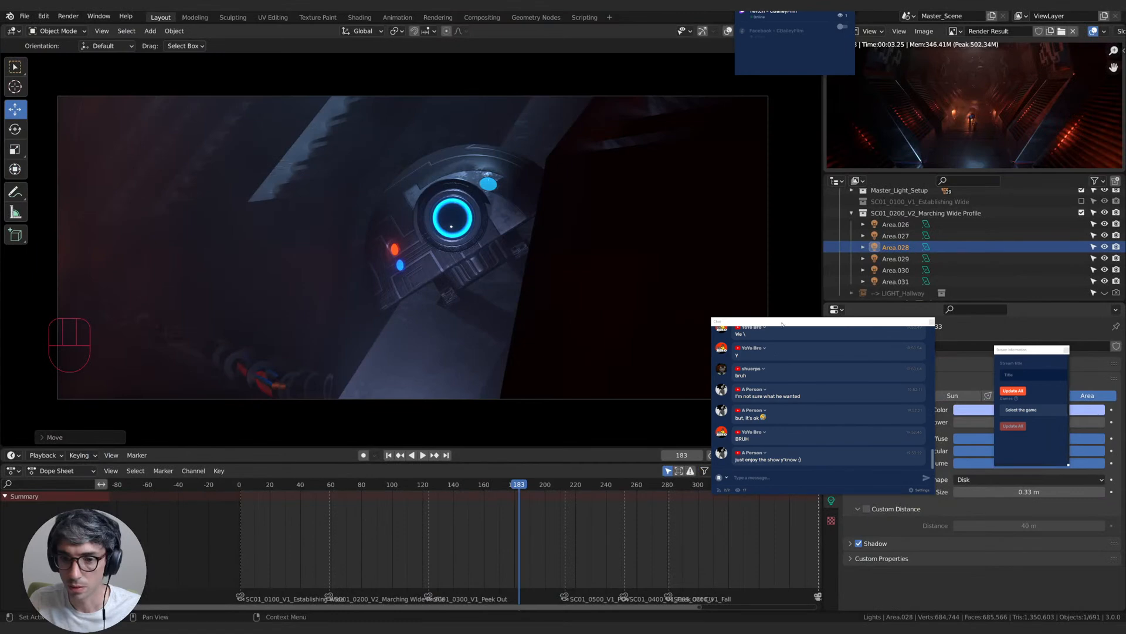
- Clear the stream chat, multistreaming and stream title windows away from the Blender workspace
{"action": "left_click_drag", "start_coordinate": [783, 324], "coordinate": [1125, 417]}
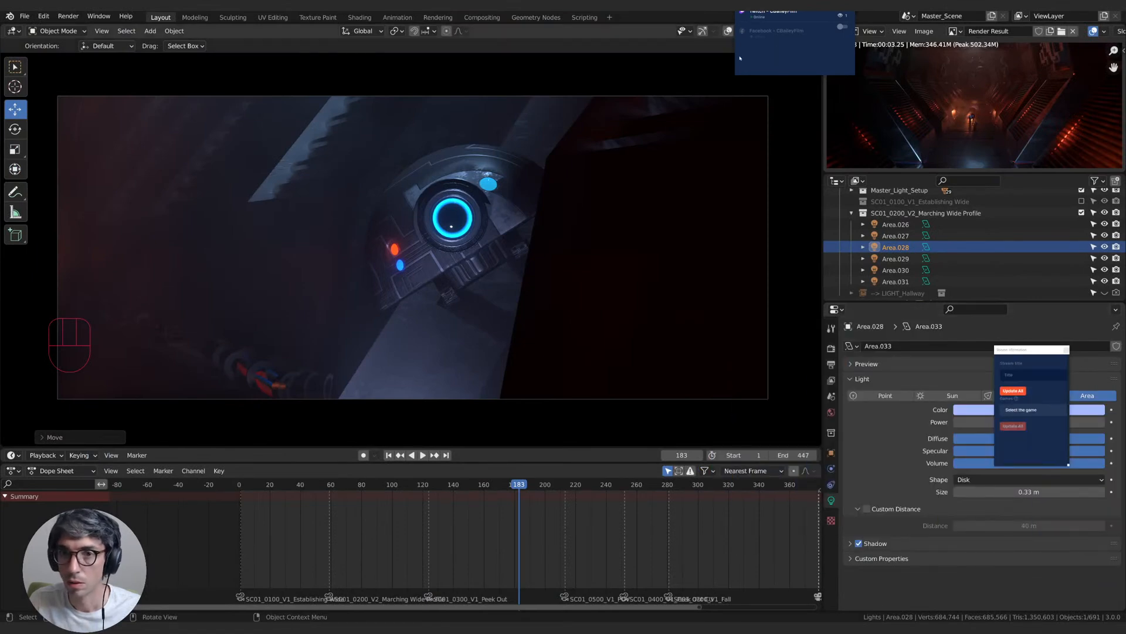
{"action": "left_click_drag", "start_coordinate": [735, 68], "coordinate": [768, 70]}
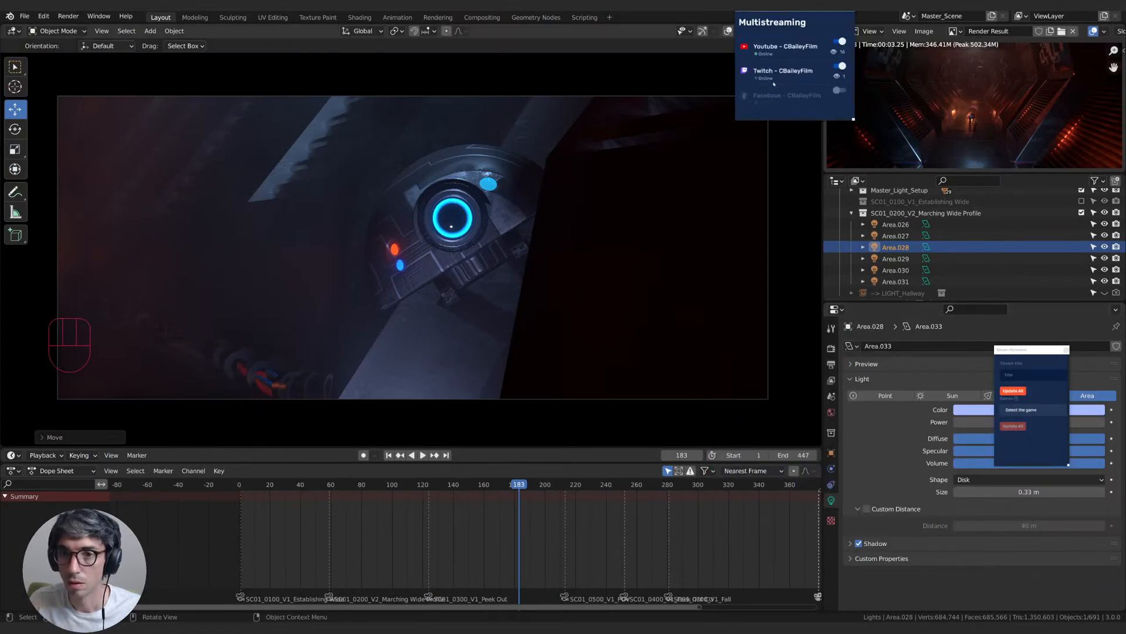
{"action": "left_click_drag", "start_coordinate": [783, 7], "coordinate": [845, 0]}
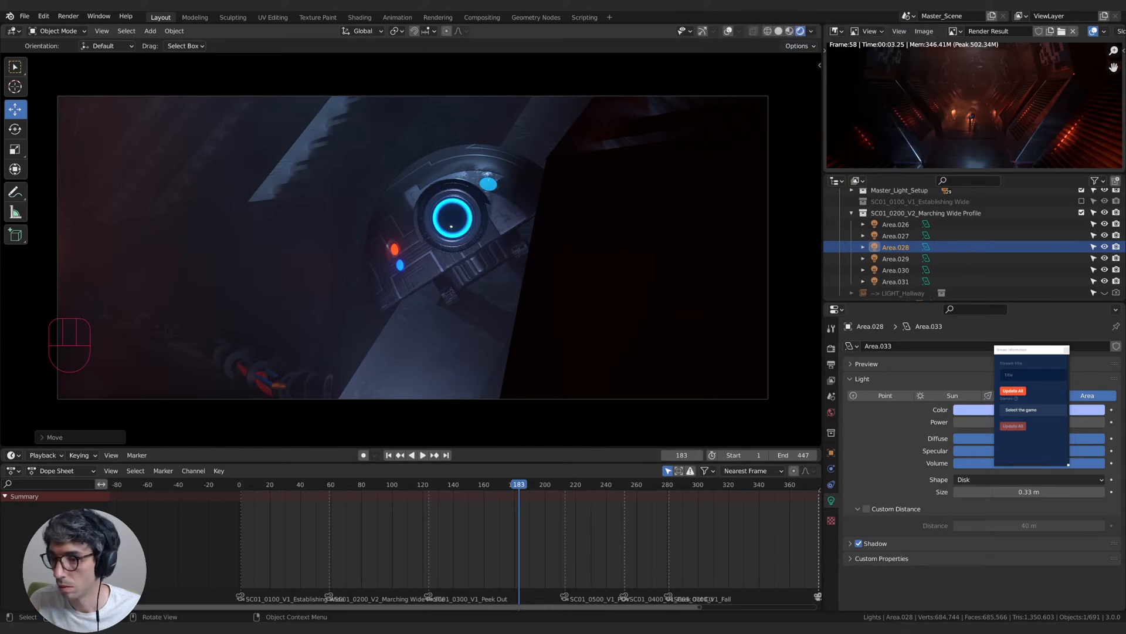
{"action": "left_click", "coordinate": [1066, 350]}
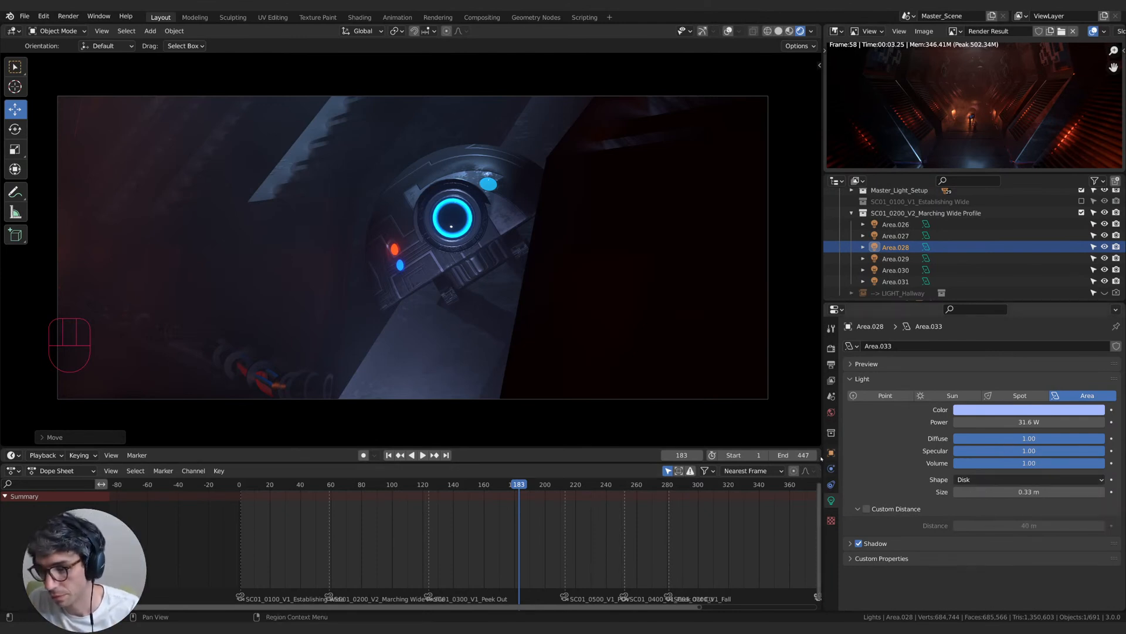
- Scrub the timeline through the marching wide and peek-out shots to compare their lighting, ending around frame 194
{"action": "left_click_drag", "start_coordinate": [520, 485], "coordinate": [405, 494]}
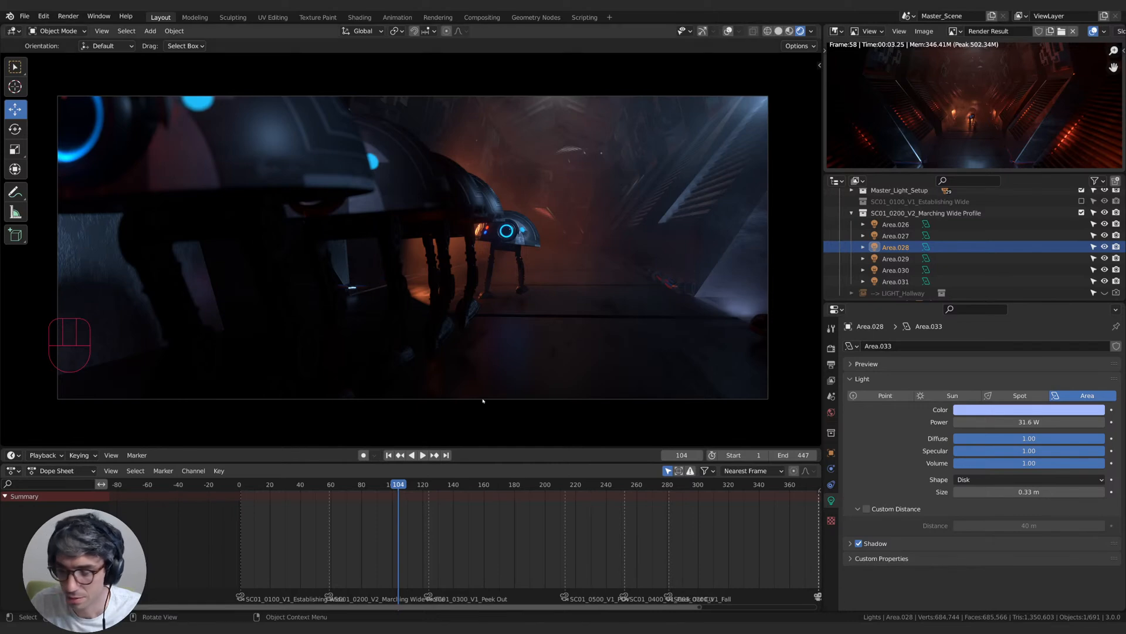
{"action": "left_click_drag", "start_coordinate": [399, 488], "coordinate": [444, 479]}
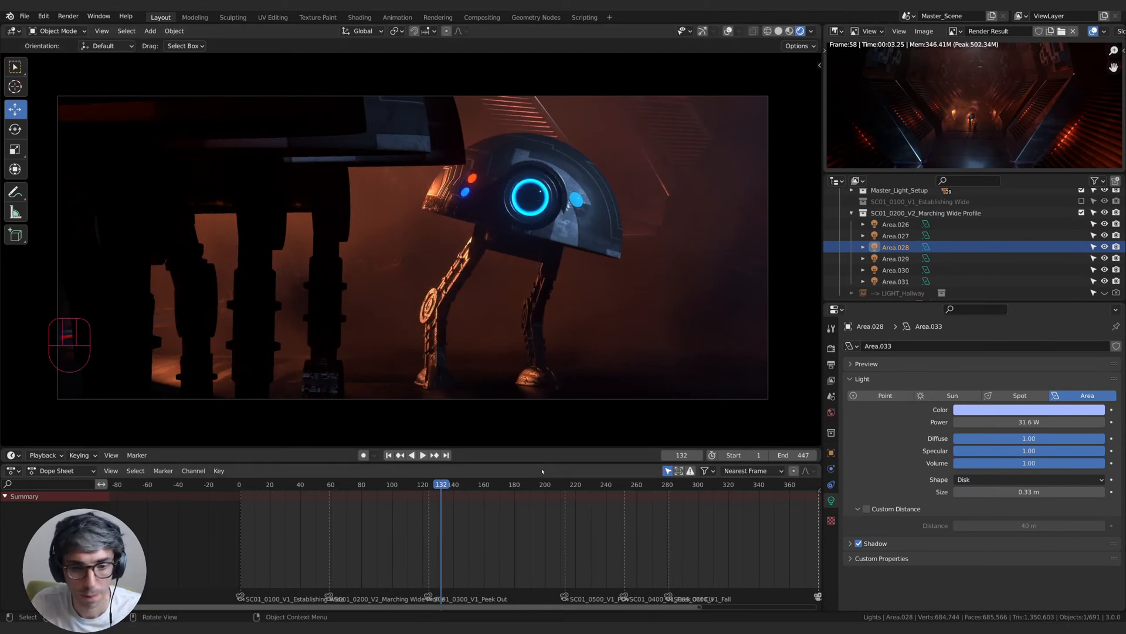
{"action": "mouse_move", "coordinate": [521, 484]}
{"action": "left_mouse_down"}
{"action": "mouse_move", "coordinate": [538, 484]}
{"action": "mouse_move", "coordinate": [526, 489]}
{"action": "left_mouse_up"}
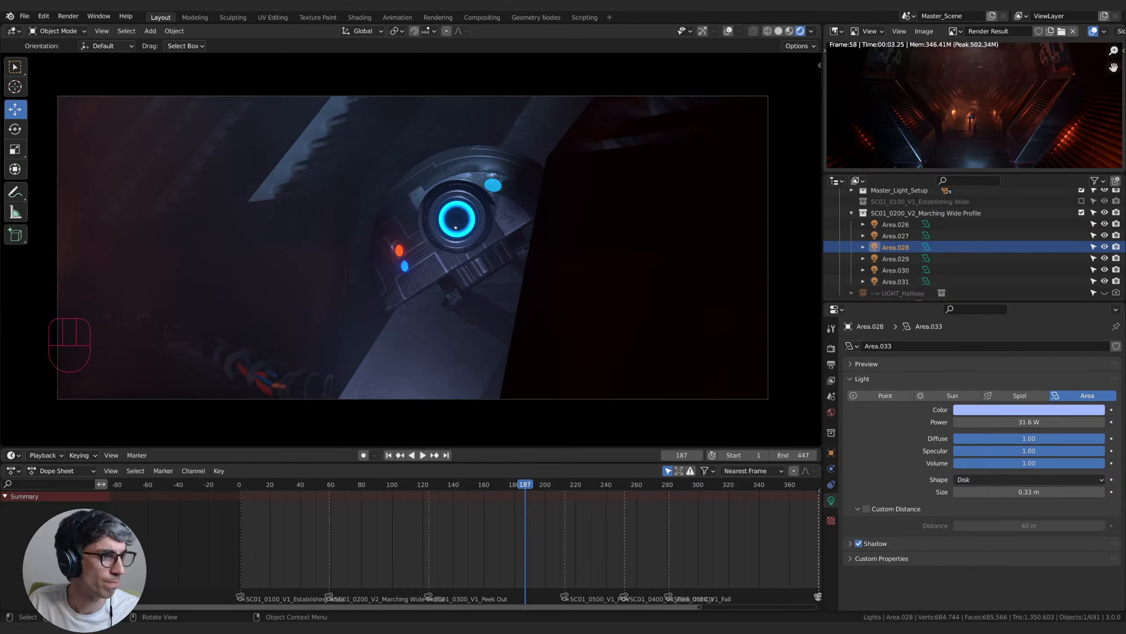
{"action": "left_click", "coordinate": [534, 488]}
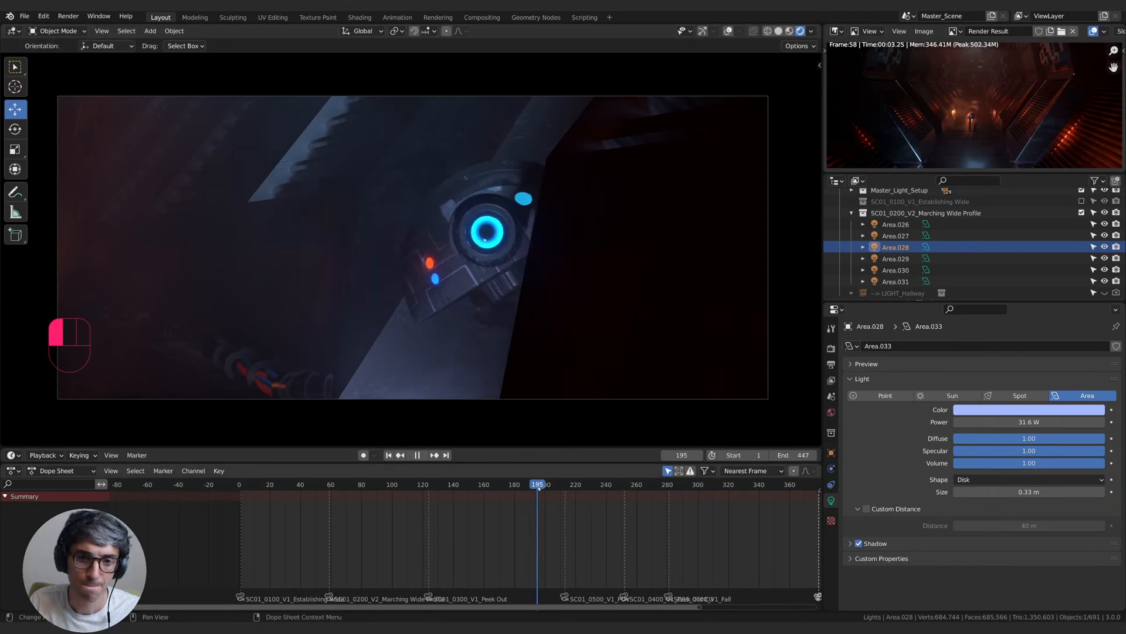
{"action": "left_click", "coordinate": [898, 282]}
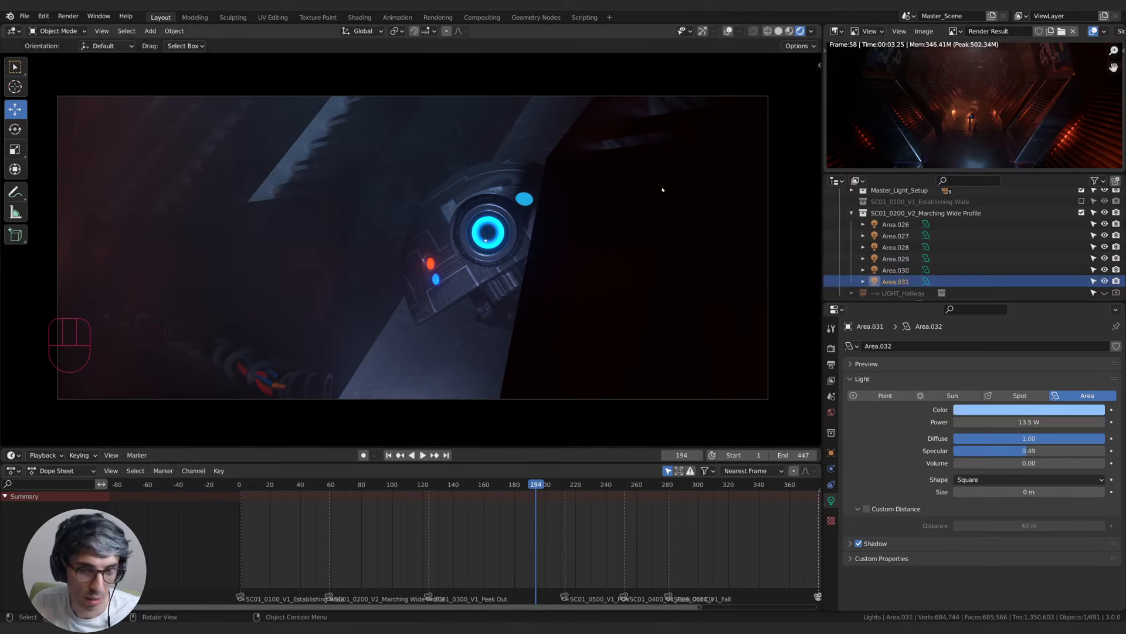
{"action": "left_click", "coordinate": [901, 271]}
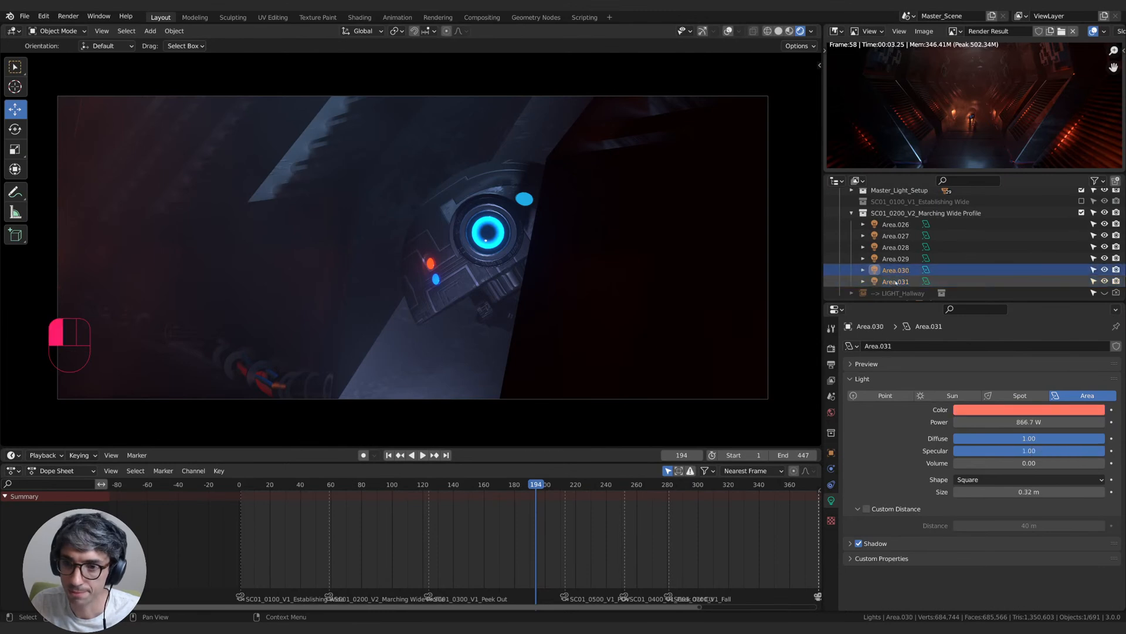
{"action": "left_click", "coordinate": [902, 282]}
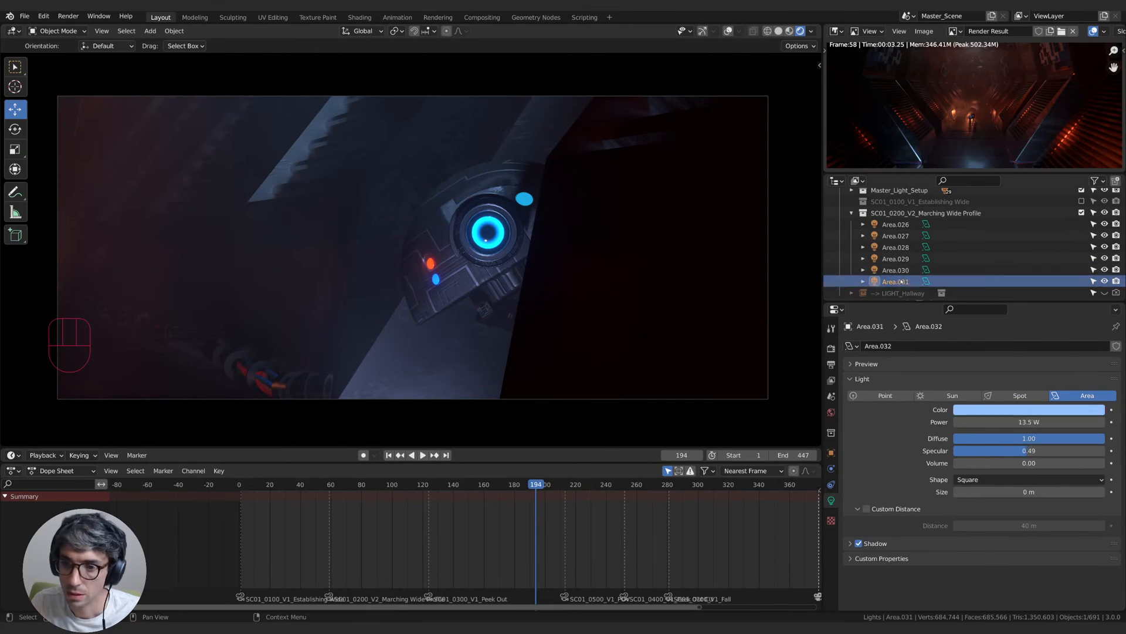
{"action": "key", "text": "shift+d"}
{"action": "left_click", "coordinate": [535, 304]}
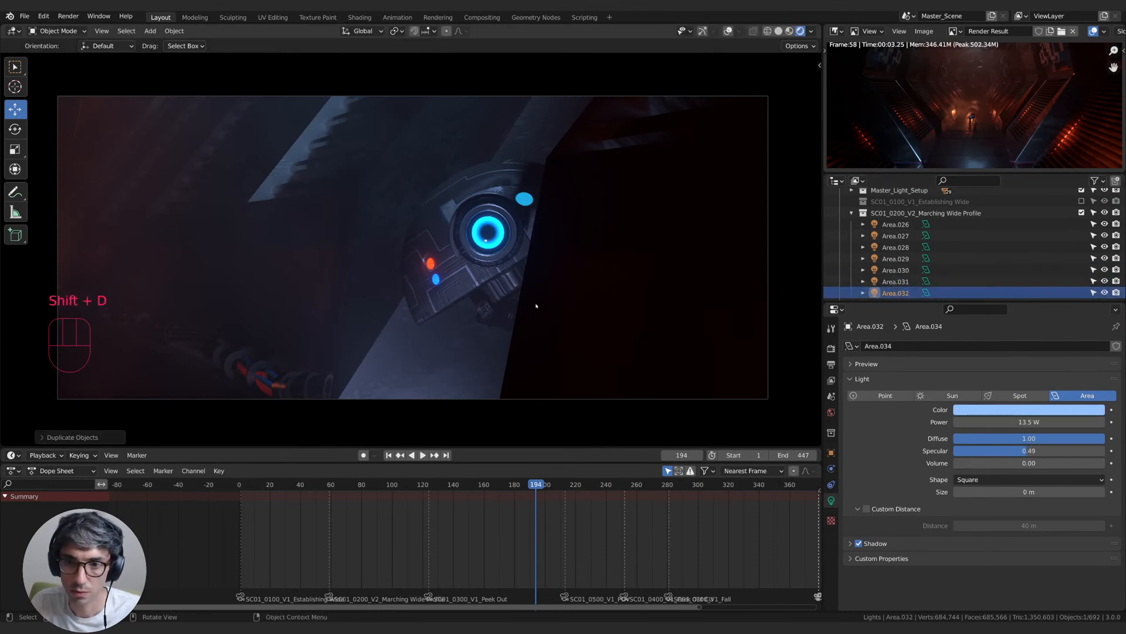
{"action": "key", "text": "g"}
{"action": "left_click", "coordinate": [558, 183]}
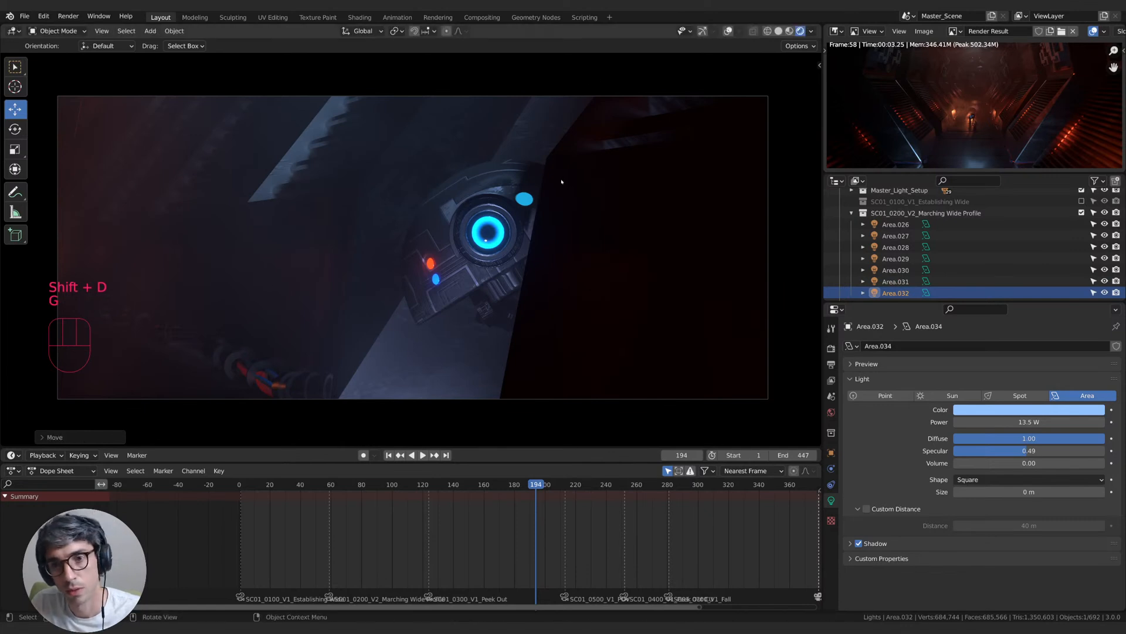
{"action": "key", "text": "x"}
{"action": "left_click", "coordinate": [561, 181]}
- Toggle the visibility of lights Area.031, Area.029 and Area.028 to check what each contributes to the peek-out shot
{"action": "left_click", "coordinate": [899, 281]}
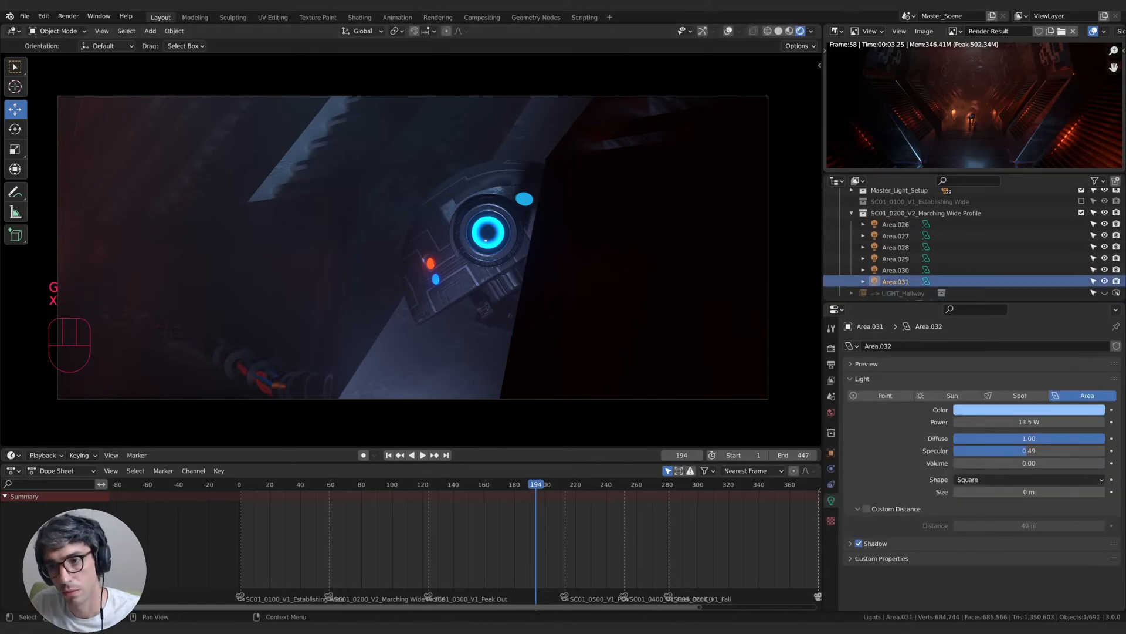
{"action": "left_click", "coordinate": [1105, 282]}
{"action": "left_click", "coordinate": [1105, 259]}
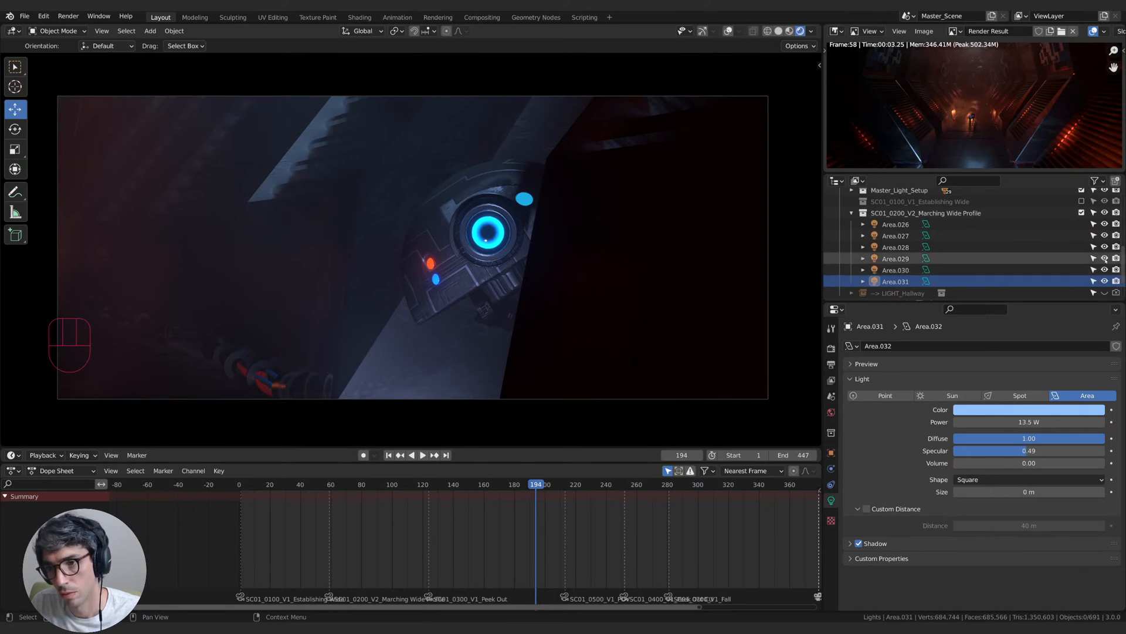
{"action": "left_click", "coordinate": [1105, 259]}
{"action": "left_click", "coordinate": [1105, 282]}
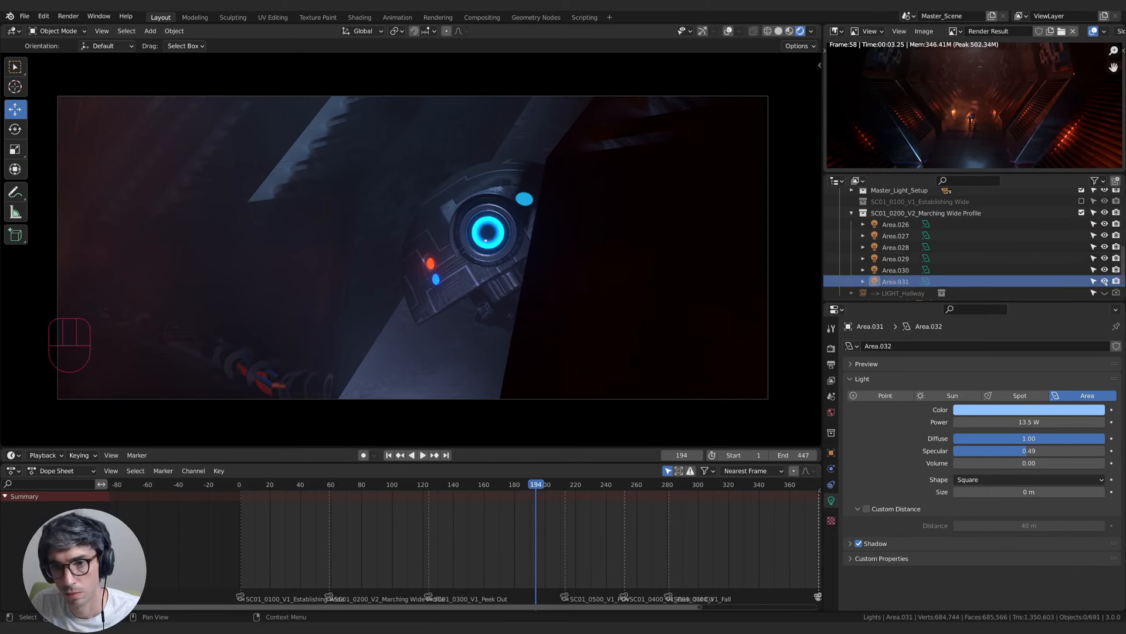
{"action": "left_click", "coordinate": [1105, 259]}
{"action": "left_click", "coordinate": [1105, 259]}
{"action": "left_click", "coordinate": [1105, 247]}
{"action": "left_click", "coordinate": [1105, 247]}
- Duplicate light Area.028 and move the copy to a new position near the peeking robot
{"action": "left_click", "coordinate": [892, 248]}
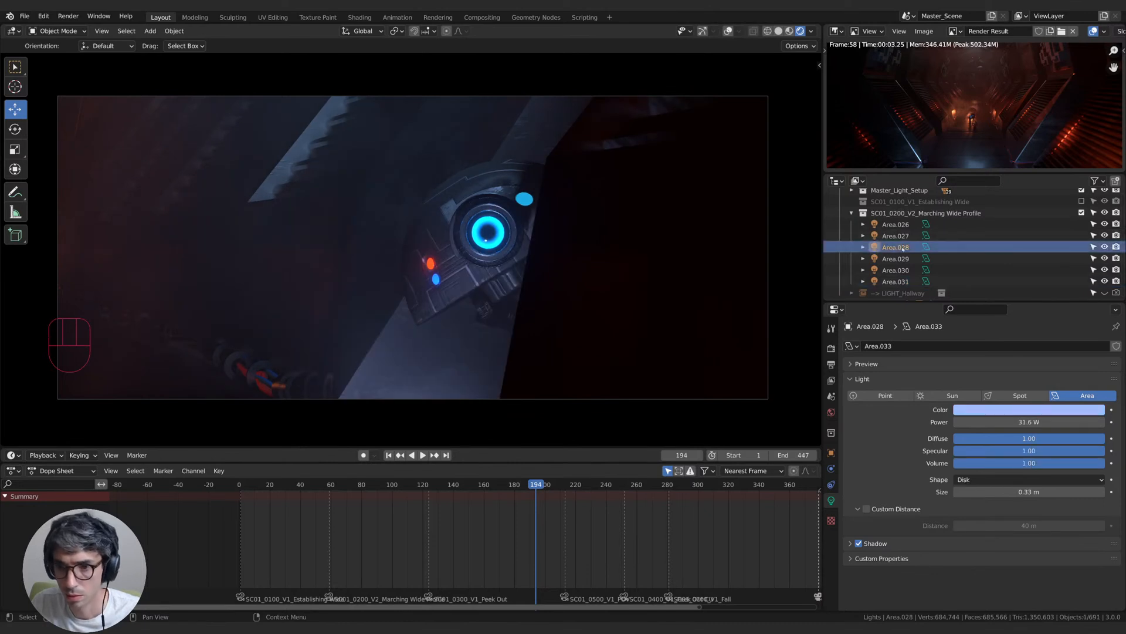
{"action": "key", "text": "shift+d"}
{"action": "right_click", "coordinate": [506, 324]}
{"action": "key", "text": "g"}
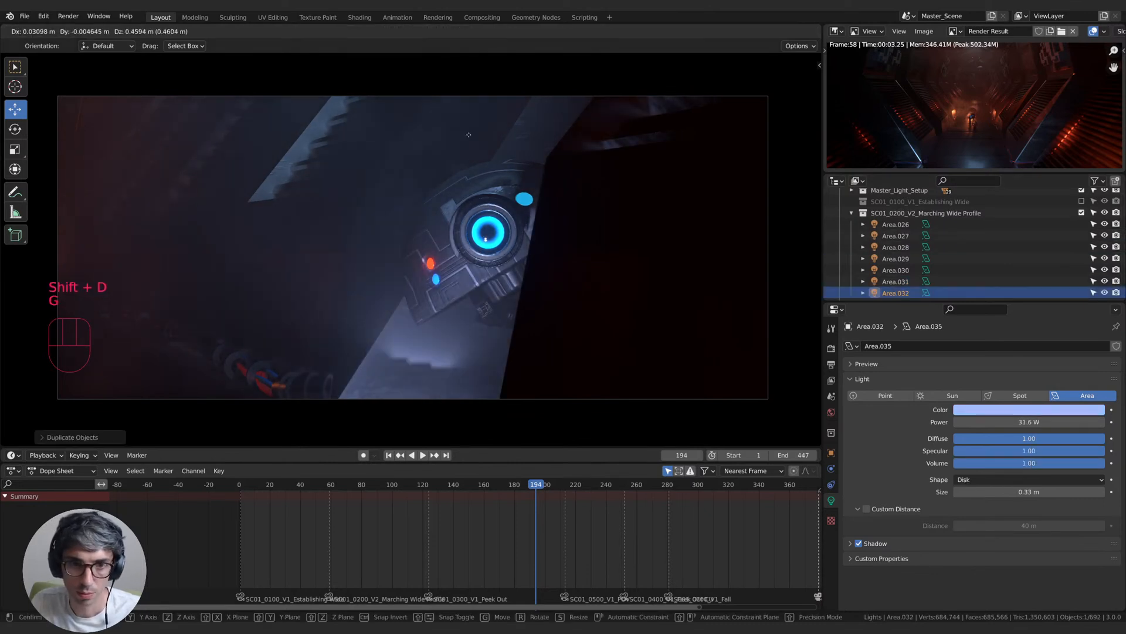
{"action": "left_click", "coordinate": [577, 419]}
- Rotate the duplicated light to re-aim it, reposition it and shift it along the global Y axis
{"action": "key", "text": "r"}
{"action": "left_click", "coordinate": [600, 219]}
{"action": "key", "text": "g"}
{"action": "left_click", "coordinate": [590, 226]}
{"action": "key", "text": "g"}
{"action": "key", "text": "y"}
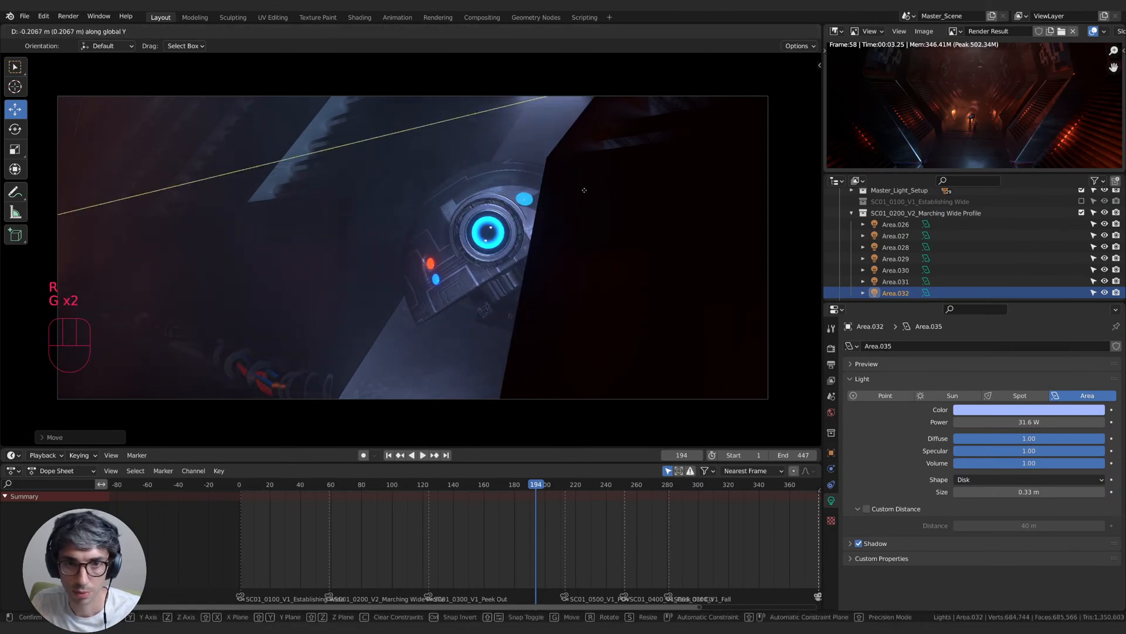
{"action": "left_click", "coordinate": [518, 290]}
- Rotate and raise light Area.032, and adjust it along the global Y axis to rim-light the top of the robot's head
{"action": "key", "text": "r"}
{"action": "left_click", "coordinate": [579, 214]}
{"action": "key", "text": "g"}
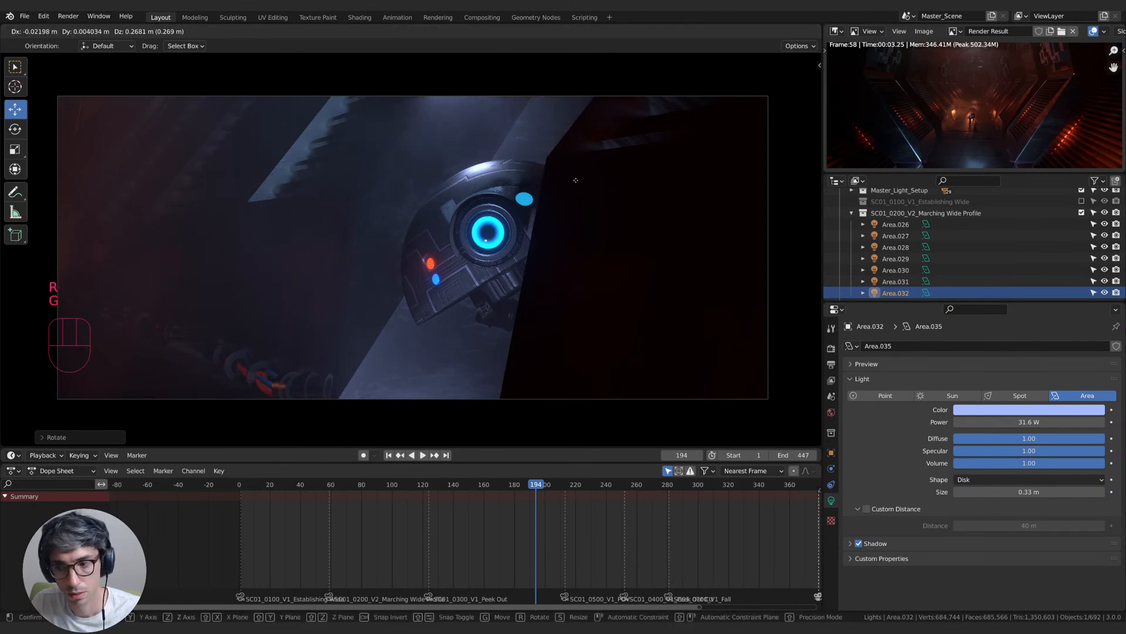
{"action": "left_click", "coordinate": [576, 182]}
{"action": "key", "text": "g"}
{"action": "key", "text": "y"}
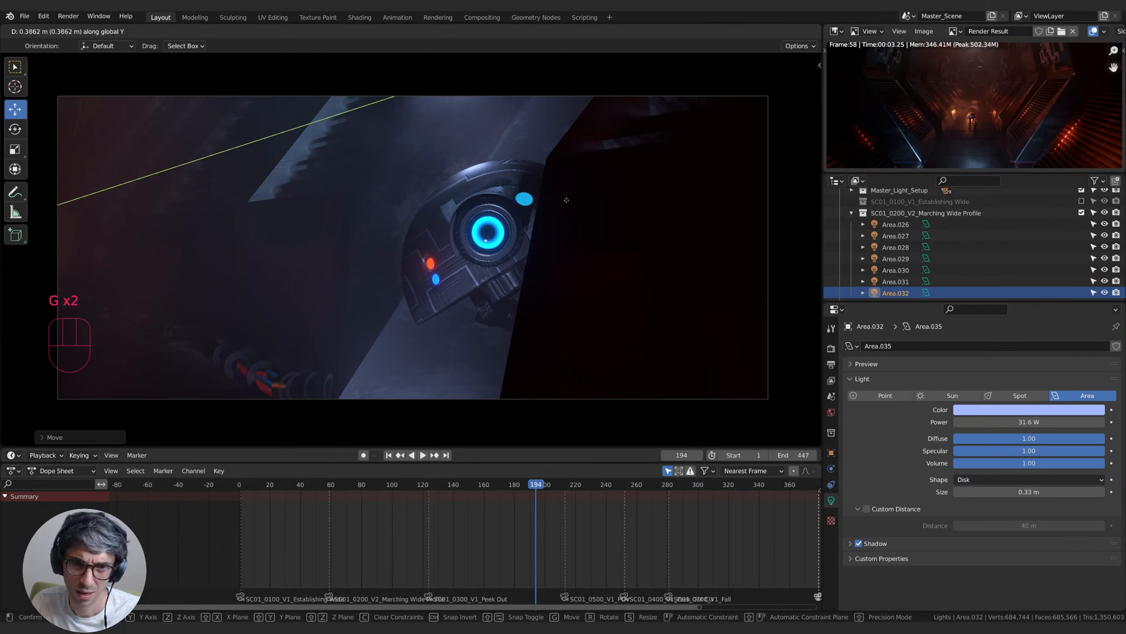
{"action": "left_click", "coordinate": [567, 203]}
- Change the color of light Area.032 to a saturated orange
{"action": "left_click", "coordinate": [1029, 409]}
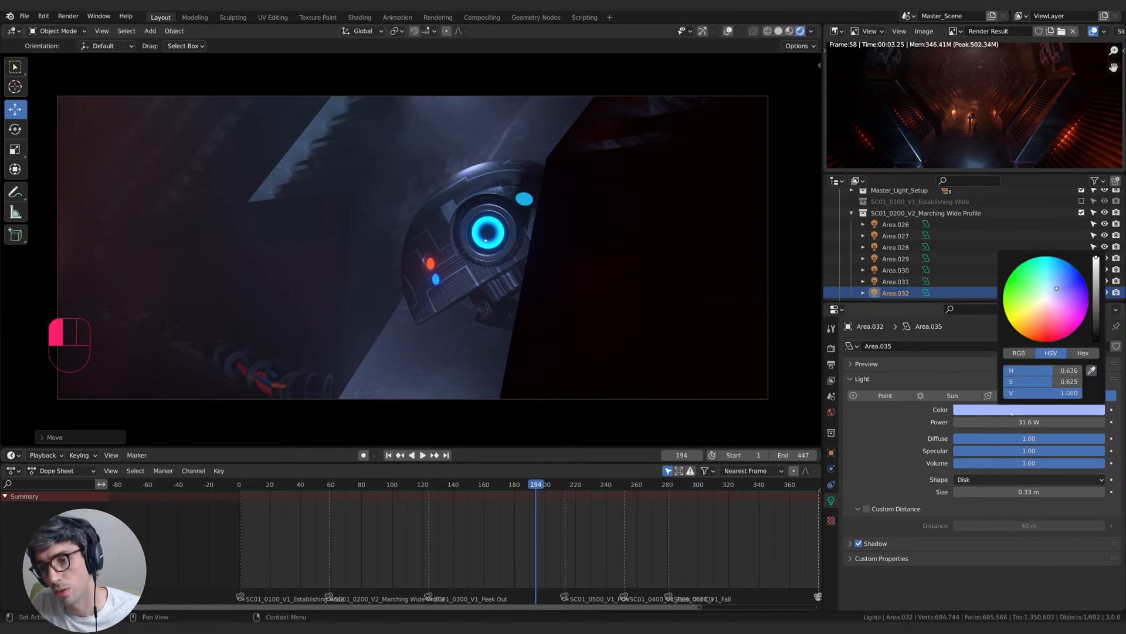
{"action": "left_click", "coordinate": [1044, 338]}
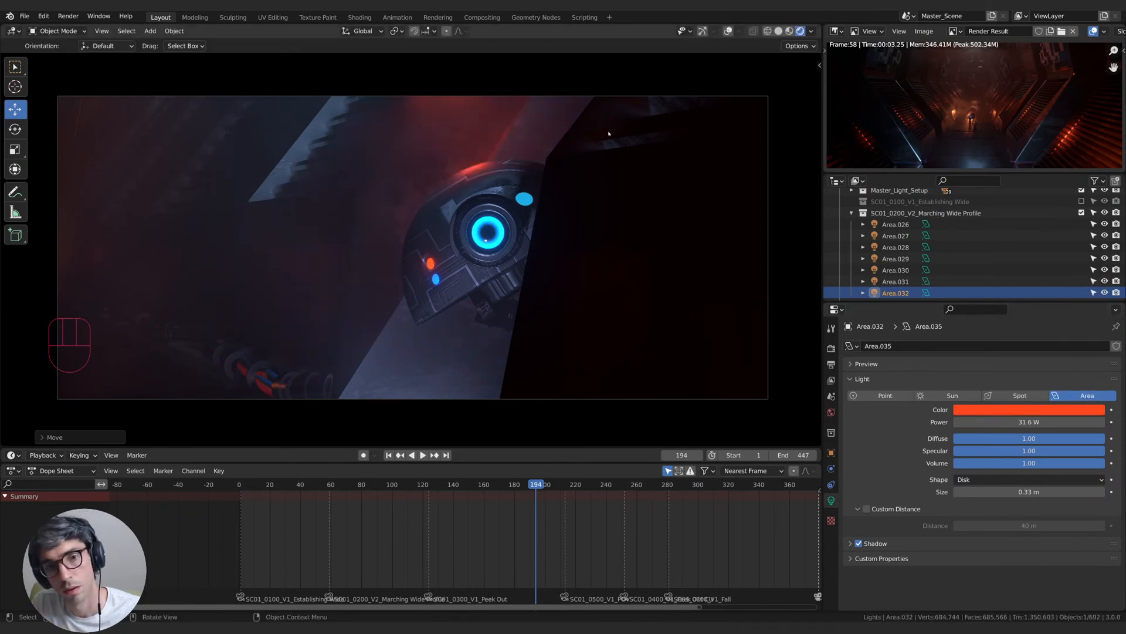
{"action": "left_click", "coordinate": [1031, 410]}
{"action": "left_click_drag", "start_coordinate": [1039, 338], "coordinate": [1029, 332]}
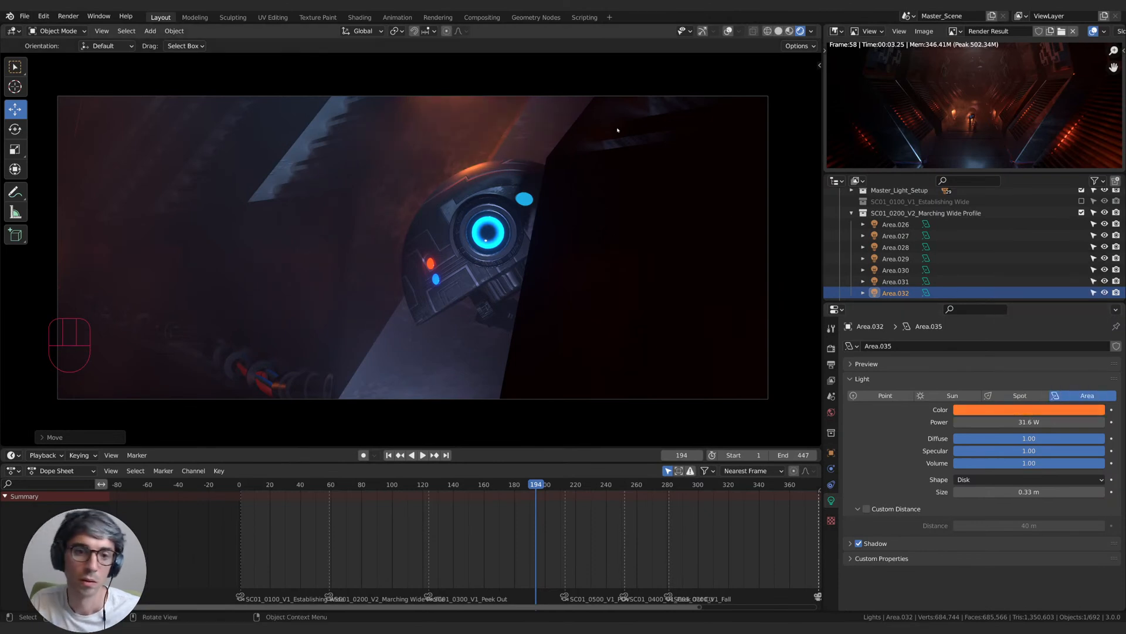
- Rotate light Area.032 slightly and move it, including along the global Y axis, to place an orange glow above and behind the robot
{"action": "key", "text": "r"}
{"action": "left_click", "coordinate": [537, 149]}
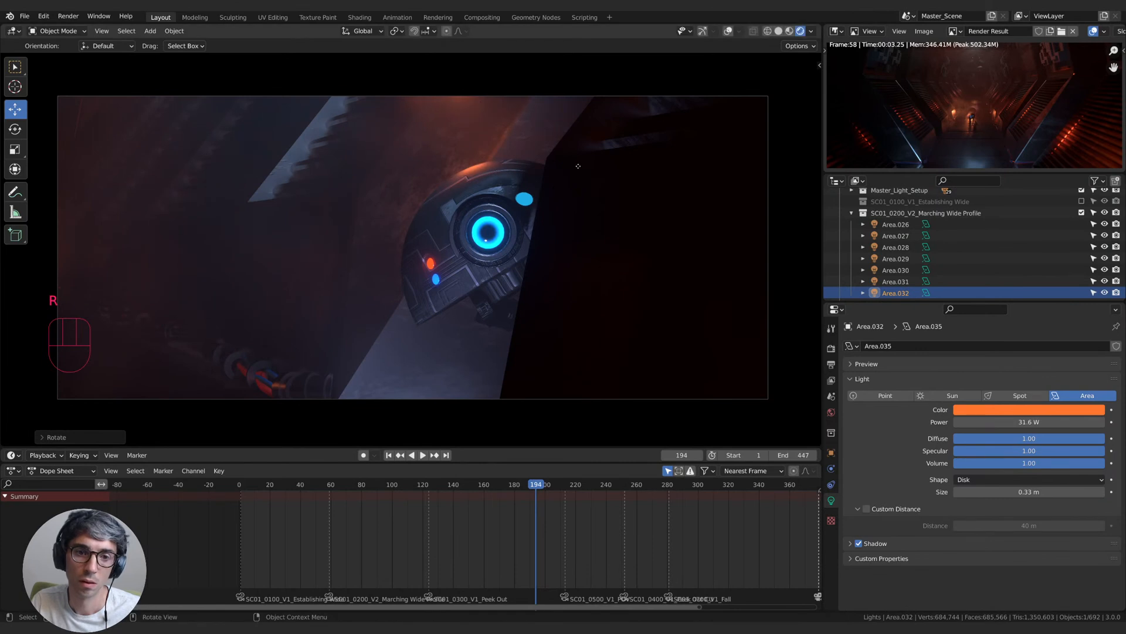
{"action": "key", "text": "g"}
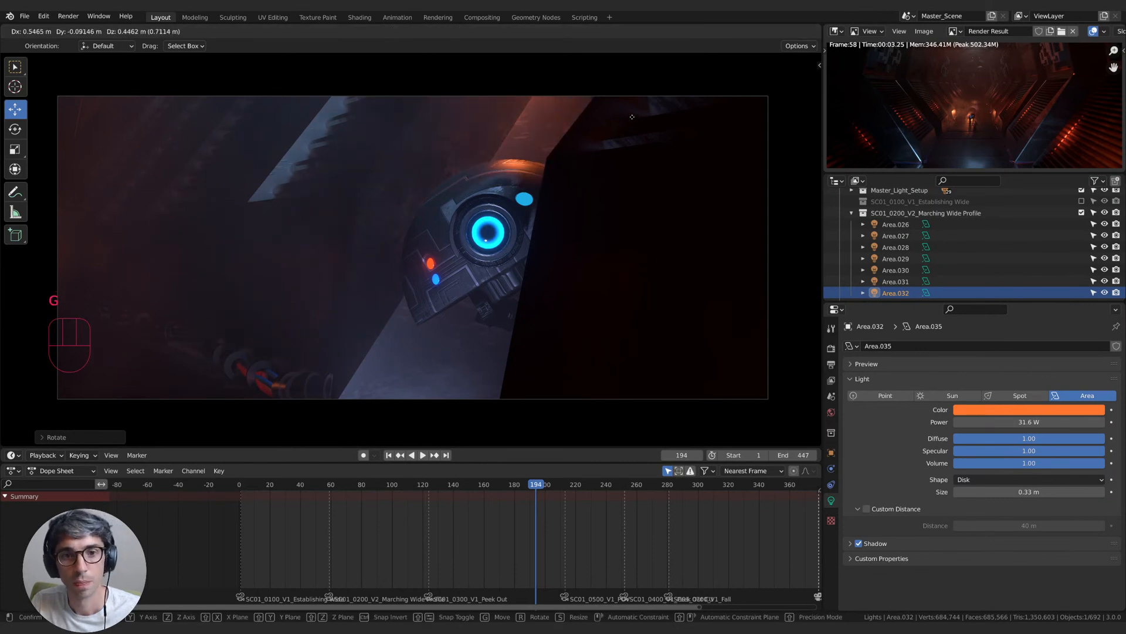
{"action": "left_click", "coordinate": [649, 143]}
{"action": "key", "text": "g"}
{"action": "key", "text": "y"}
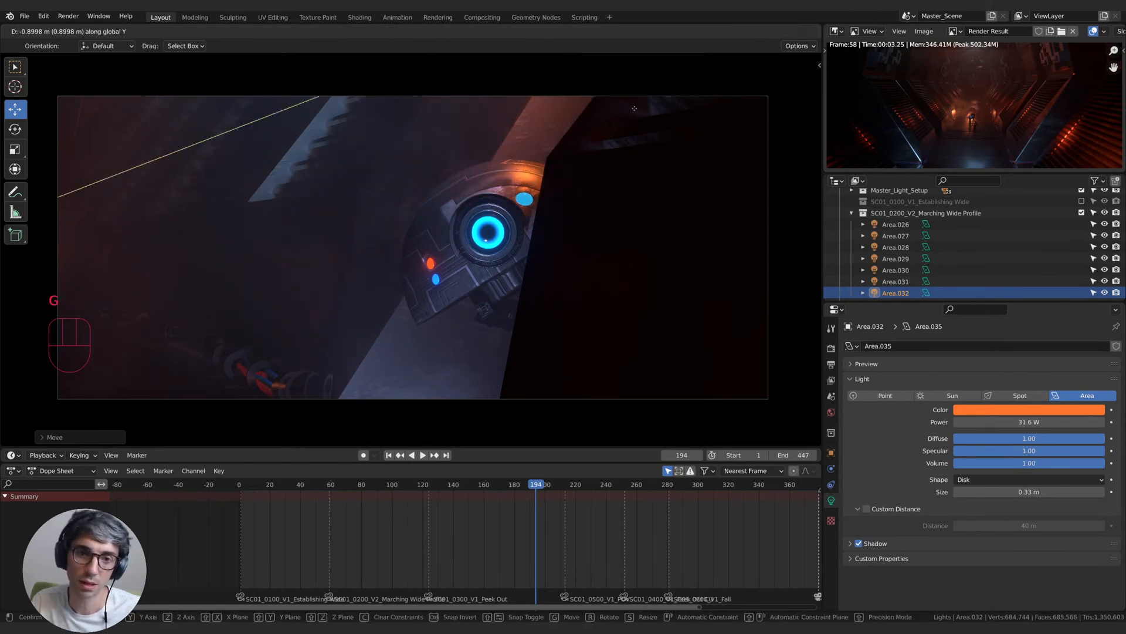
{"action": "key", "text": "g"}
{"action": "key", "text": "g"}
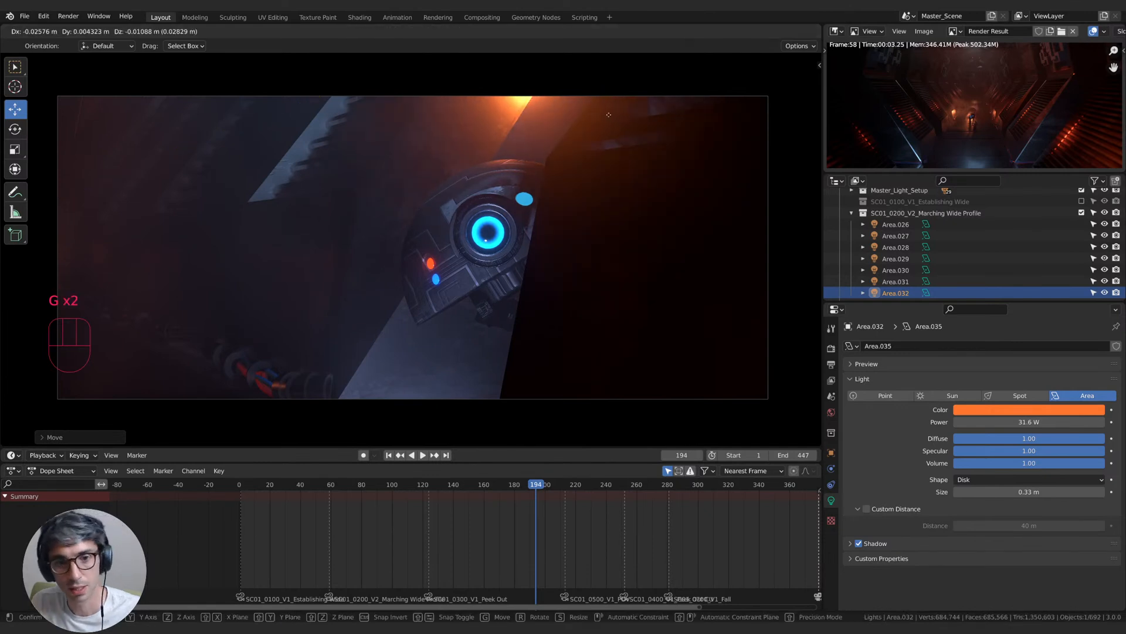
{"action": "left_click", "coordinate": [575, 124]}
- Enable Custom Distance on light Area.032
{"action": "left_click_drag", "start_coordinate": [1012, 492], "coordinate": [1012, 492]}
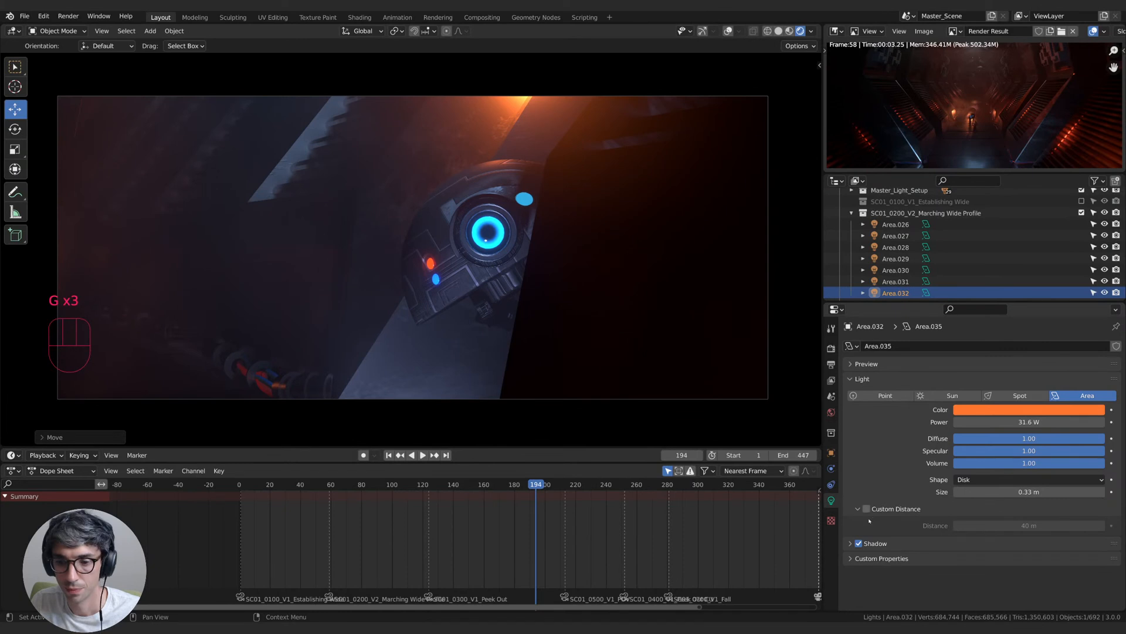
{"action": "left_click", "coordinate": [866, 508]}
{"action": "left_click", "coordinate": [866, 509]}
{"action": "left_click", "coordinate": [867, 508]}
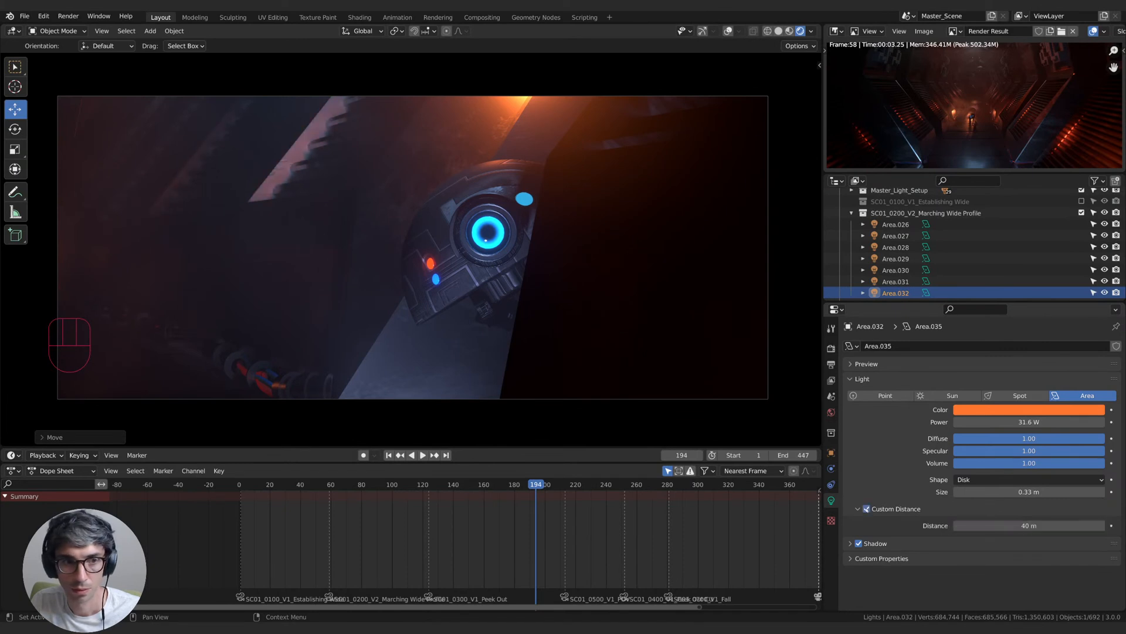
- Shrink light Area.032 to a size of 0 m and rotate it above the robot
{"action": "mouse_move", "coordinate": [1049, 493]}
{"action": "left_mouse_down"}
{"action": "mouse_move", "coordinate": [1092, 493]}
{"action": "mouse_move", "coordinate": [1042, 492]}
{"action": "left_mouse_up"}
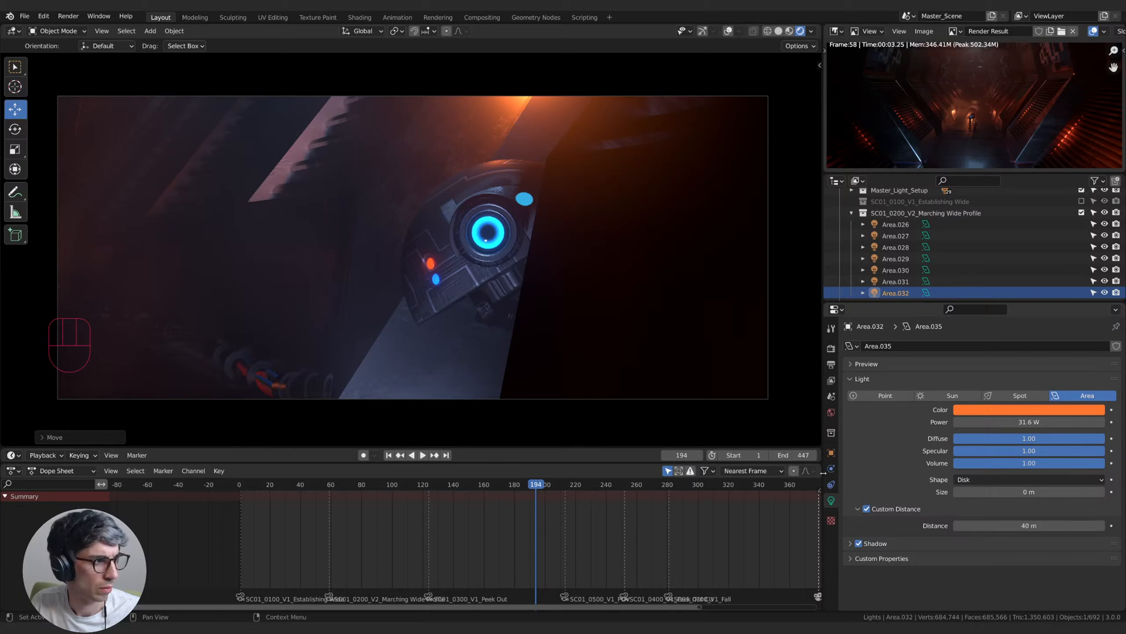
{"action": "key", "text": "r"}
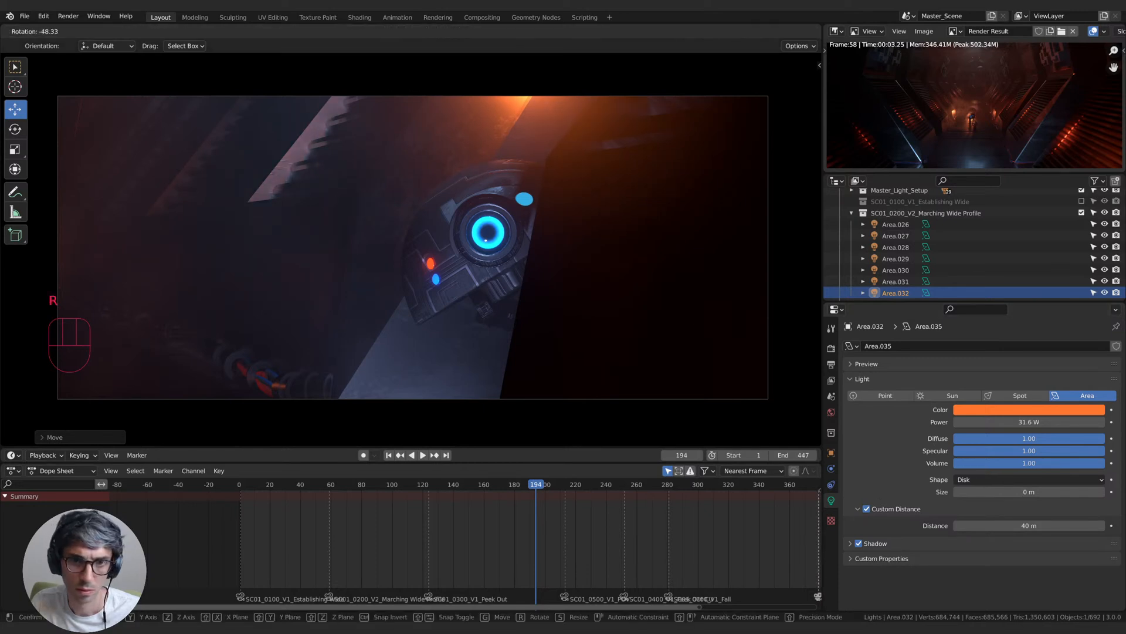
{"action": "left_click", "coordinate": [486, 148]}
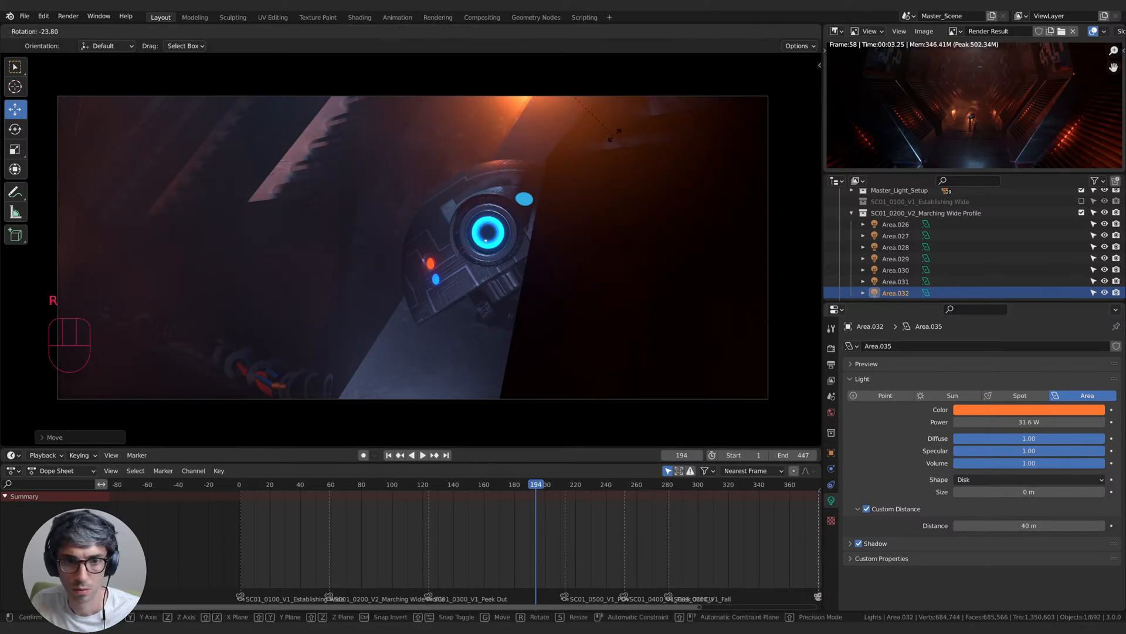
- Move light Area.032 clear of the beam above the robot and set its power to 33.4 W
{"action": "mouse_move", "coordinate": [1030, 422]}
{"action": "left_mouse_down"}
{"action": "mouse_move", "coordinate": [1006, 422]}
{"action": "mouse_move", "coordinate": [1027, 423]}
{"action": "left_mouse_up"}
{"action": "key", "text": "g"}
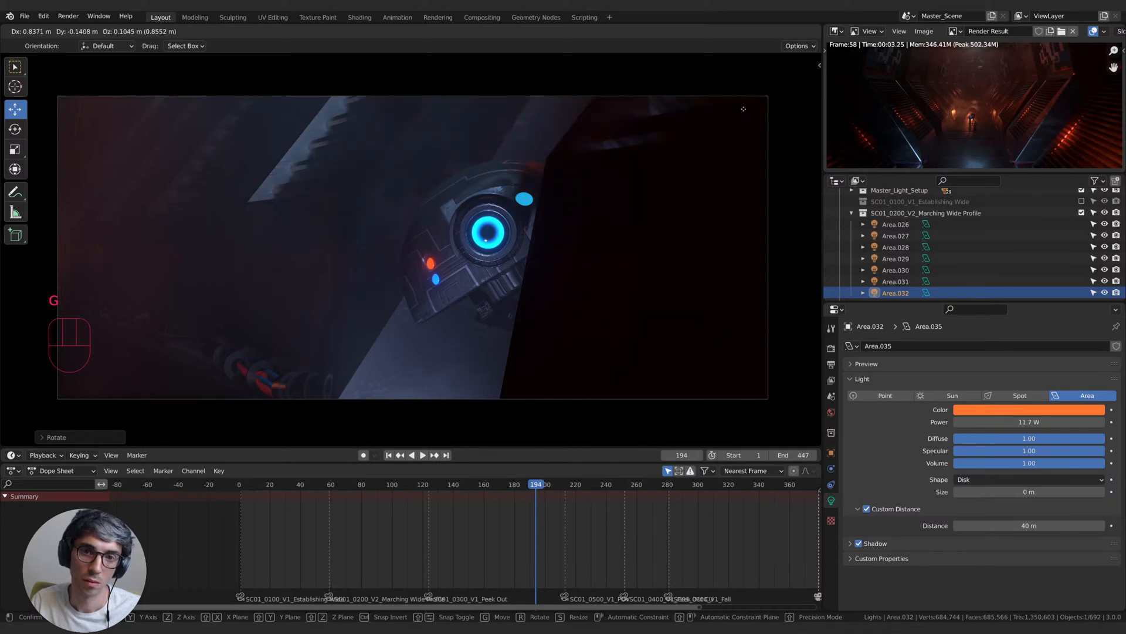
{"action": "left_click", "coordinate": [699, 97]}
{"action": "left_click_drag", "start_coordinate": [1019, 423], "coordinate": [1046, 422]}
{"action": "mouse_move", "coordinate": [1029, 492]}
{"action": "left_mouse_down"}
{"action": "mouse_move", "coordinate": [1056, 492]}
{"action": "mouse_move", "coordinate": [1023, 492]}
{"action": "left_mouse_up"}
- Rotate light Area.032 freely and about the global X axis to put an orange rim on top of the robot's head
{"action": "key", "text": "r"}
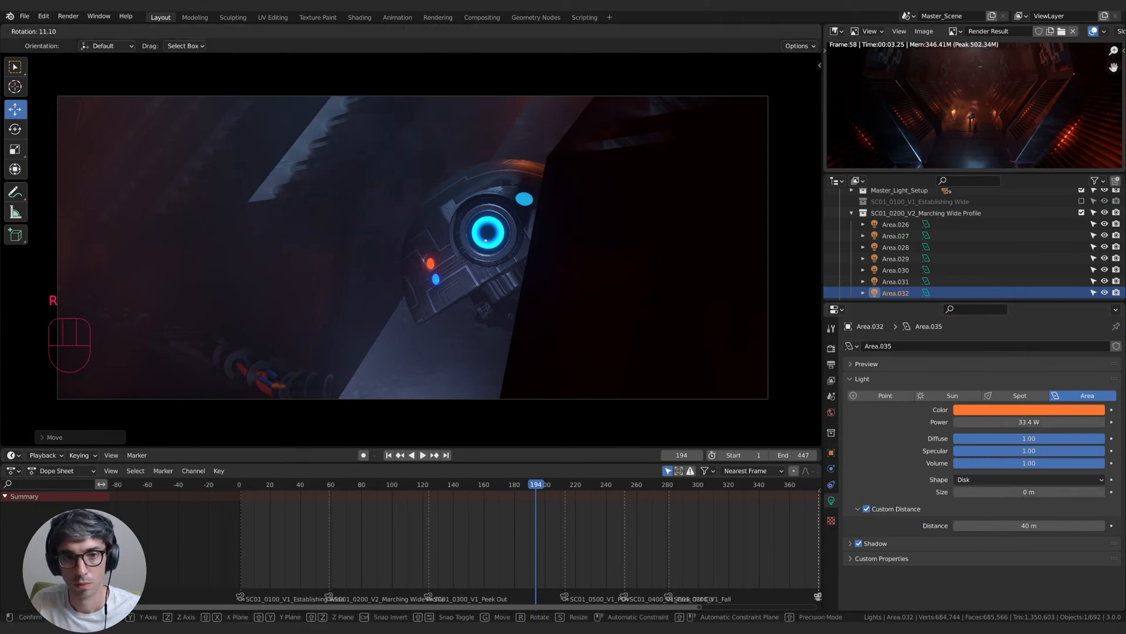
{"action": "left_click", "coordinate": [663, 357]}
{"action": "key", "text": "r"}
{"action": "key", "text": "x"}
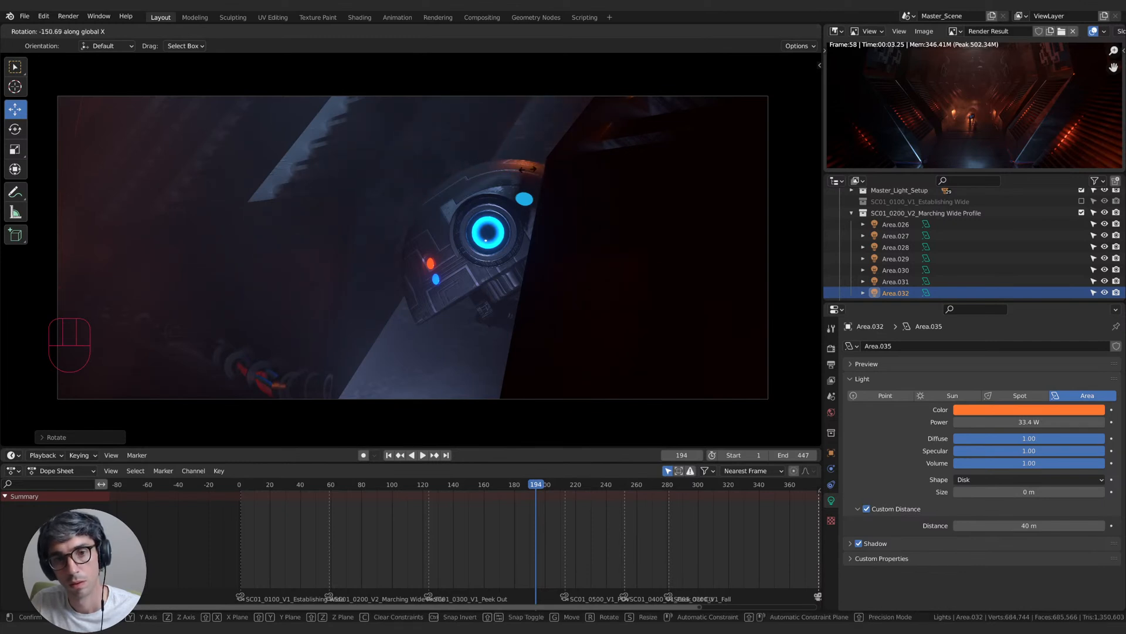
{"action": "left_click", "coordinate": [704, 223]}
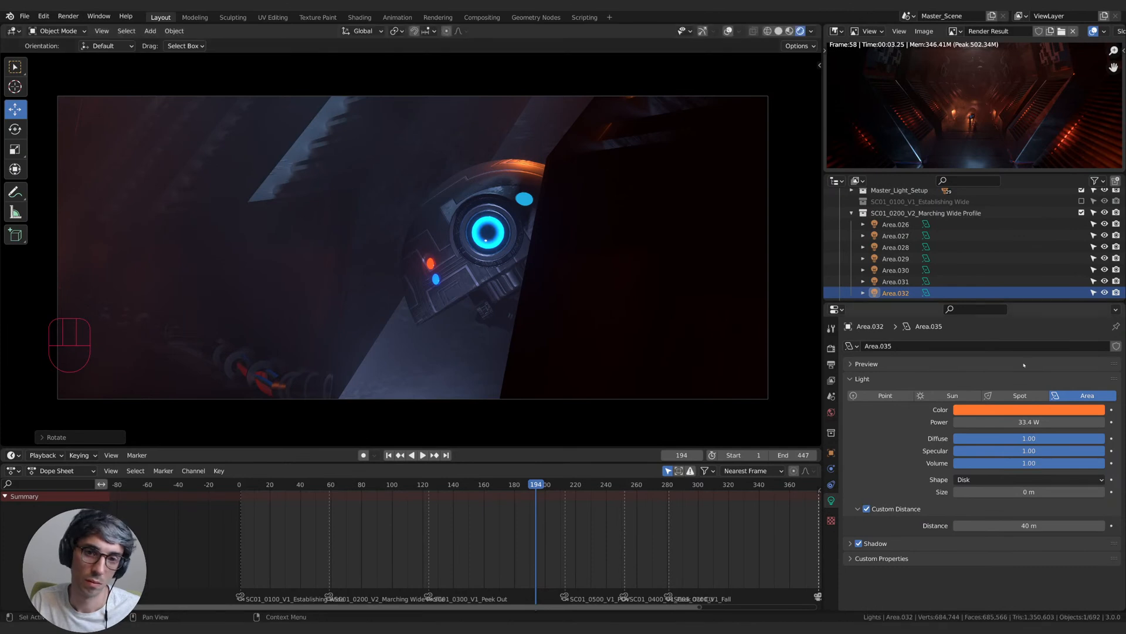
- Shift the color of light Area.032 slightly toward red and move it to catch the top of the dark foreground block
{"action": "left_click", "coordinate": [1048, 410]}
{"action": "left_click_drag", "start_coordinate": [1037, 331], "coordinate": [1039, 332]}
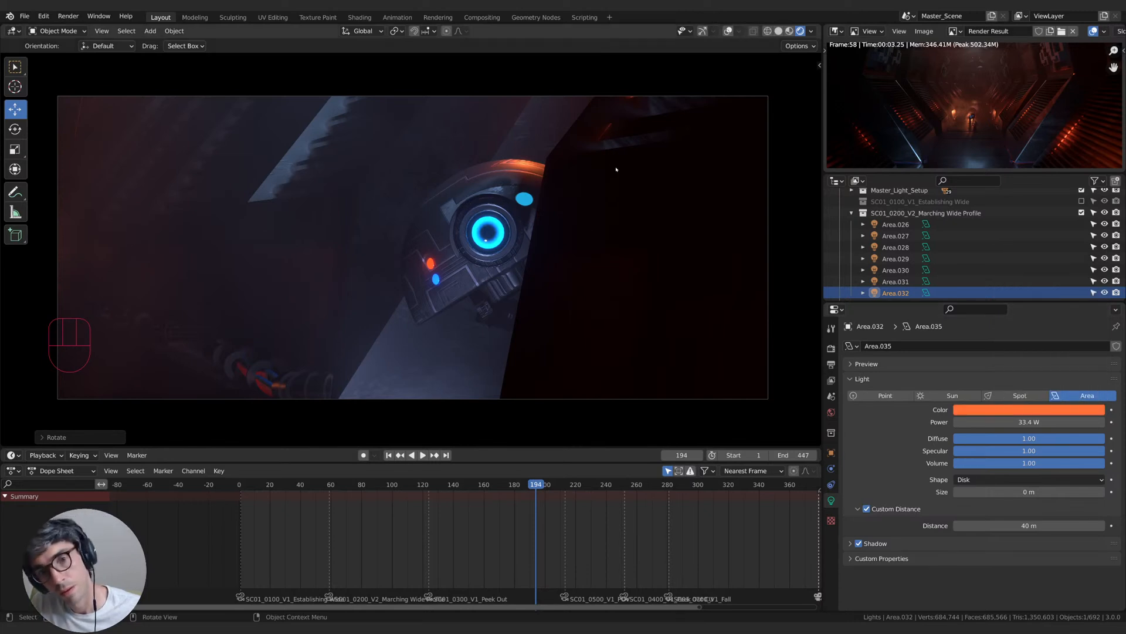
{"action": "key", "text": "g"}
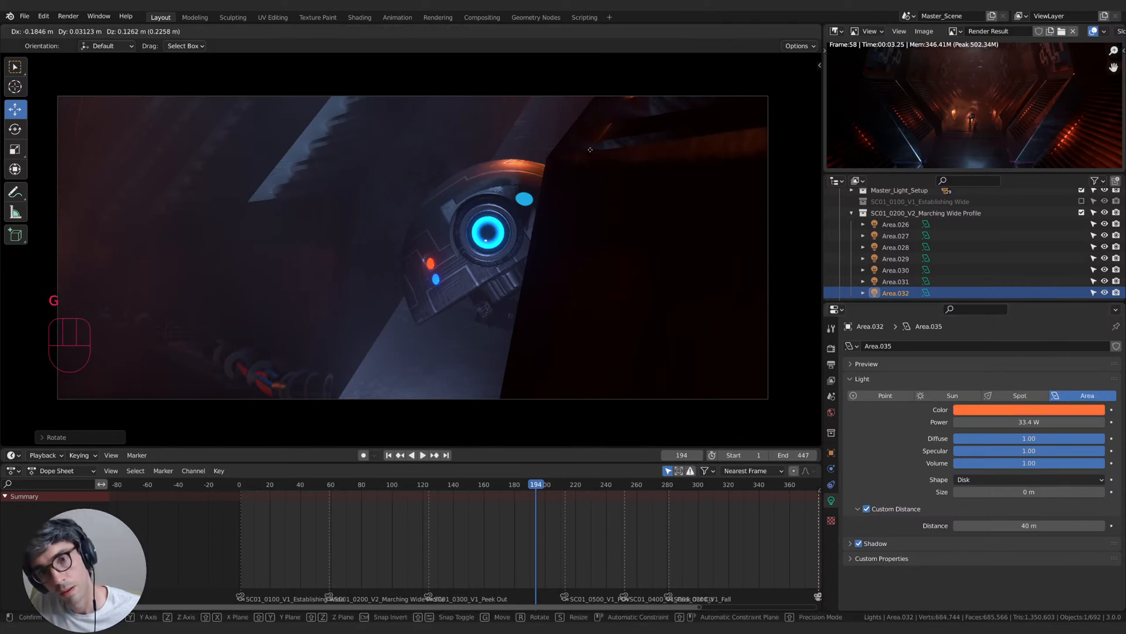
{"action": "left_click", "coordinate": [591, 150]}
{"action": "key", "text": "g"}
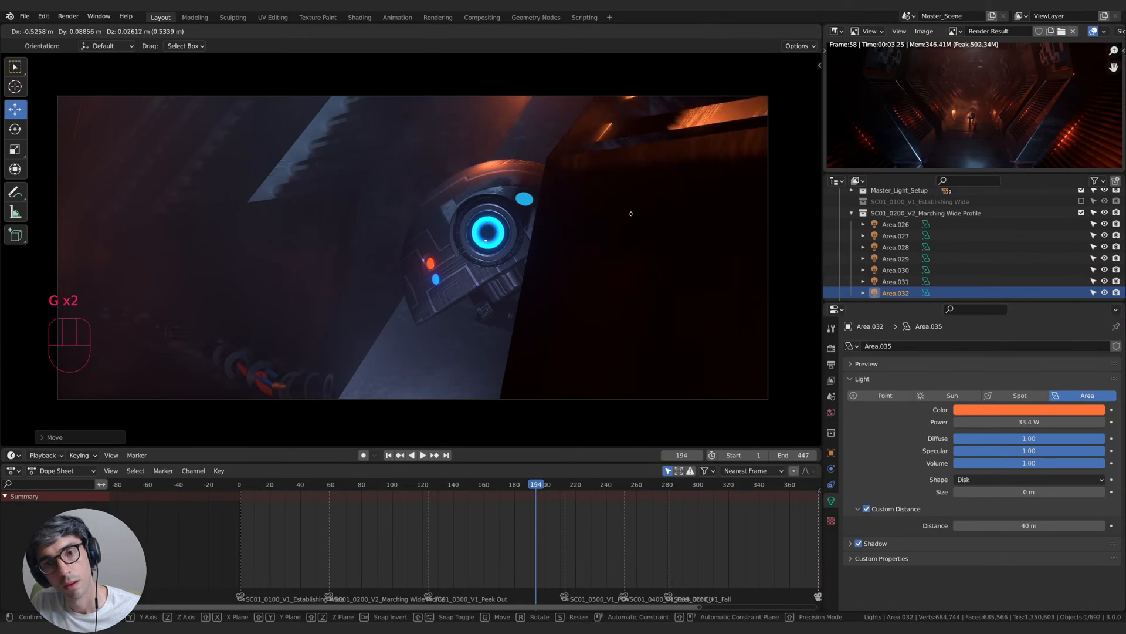
{"action": "left_click", "coordinate": [629, 214]}
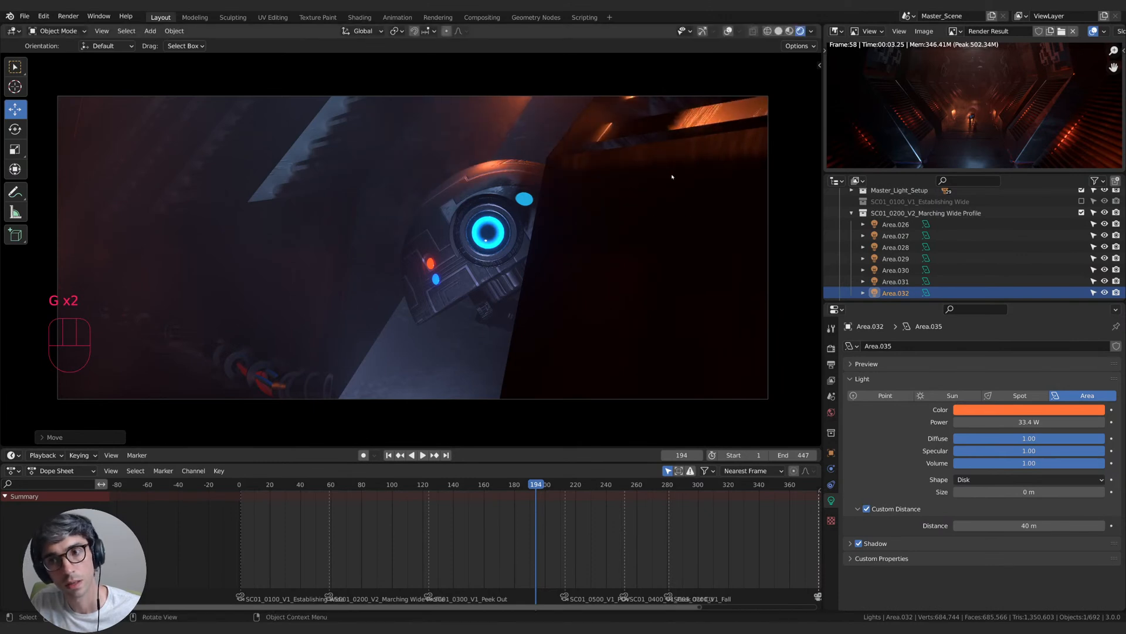
- Change the color of light Area.032 to a fully saturated red-orange
{"action": "left_click", "coordinate": [1024, 410]}
{"action": "left_click", "coordinate": [1043, 331]}
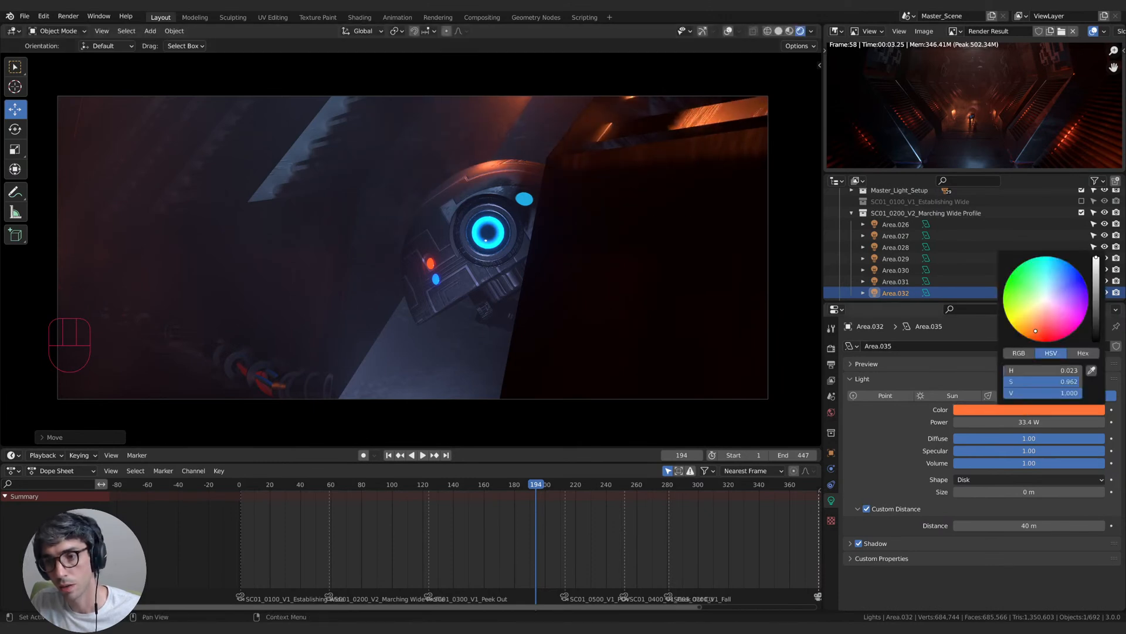
{"action": "left_click_drag", "start_coordinate": [1043, 330], "coordinate": [1036, 339]}
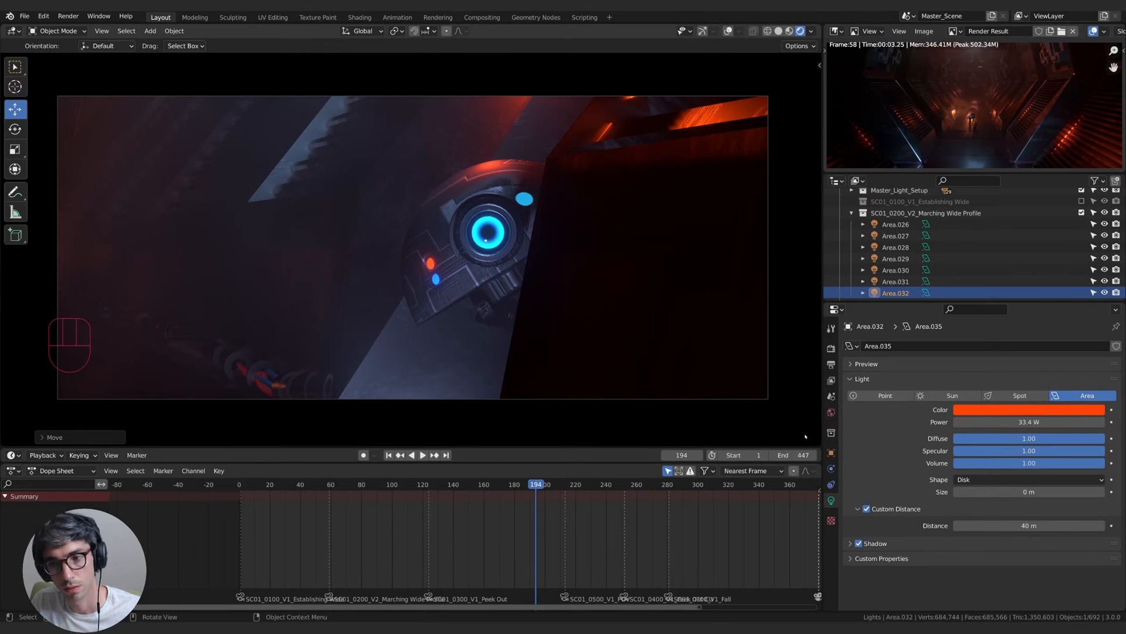
- Enable Depth of Field on the SC01_0300_V1_Peek Out camera
{"action": "scroll", "coordinate": [887, 241], "scroll_direction": "up", "scroll_amount": 5}
{"action": "scroll", "coordinate": [887, 242], "scroll_direction": "up", "scroll_amount": 5}
{"action": "left_click", "coordinate": [887, 240]}
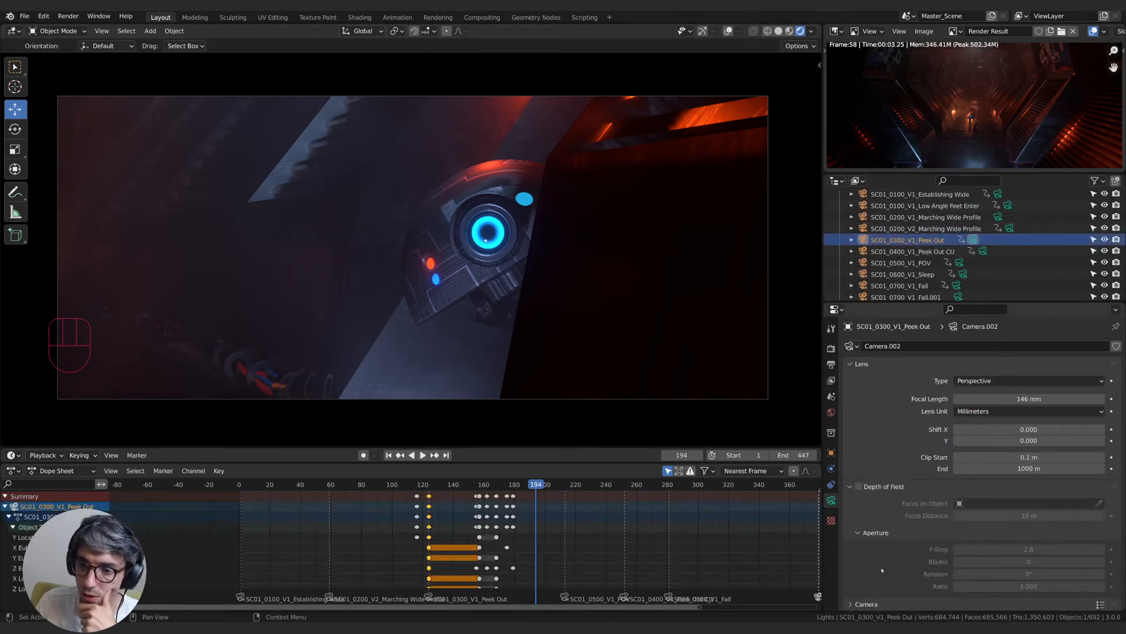
{"action": "left_click", "coordinate": [859, 487]}
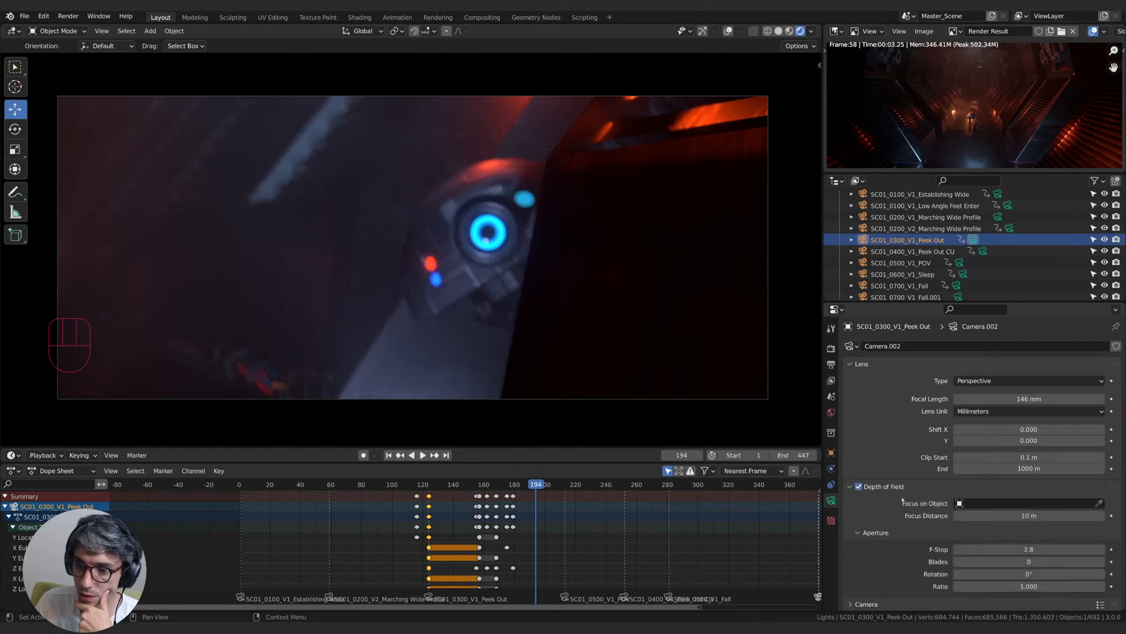
{"action": "left_click_drag", "start_coordinate": [1042, 516], "coordinate": [1041, 517]}
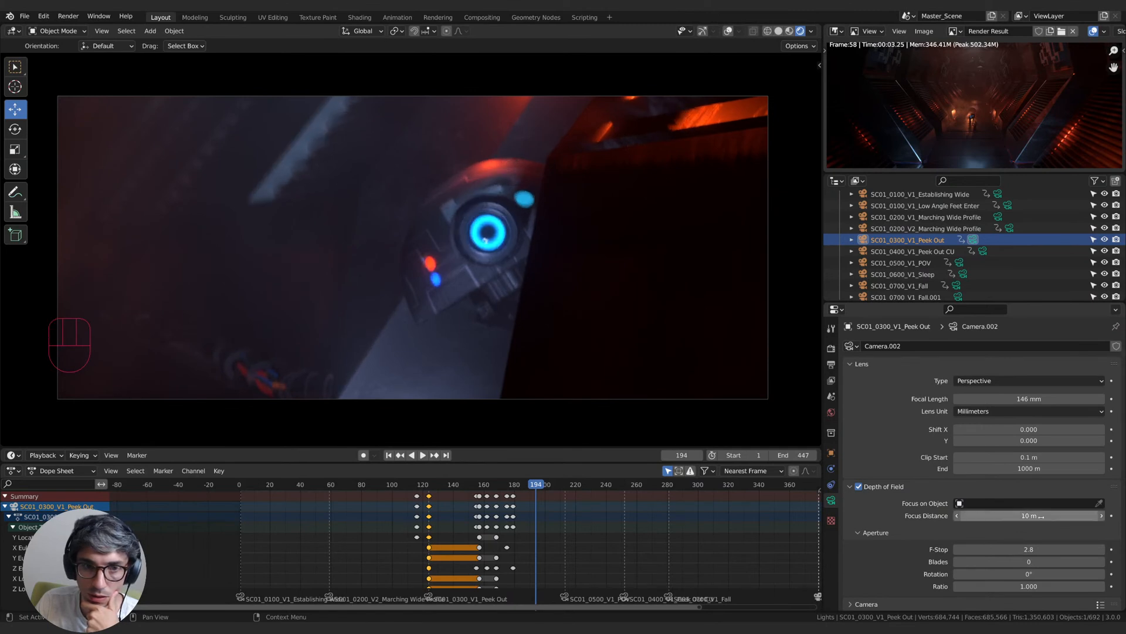
- Disable Jitter Camera and High Quality Slight Defocus in the Eevee depth of field render settings
{"action": "left_click", "coordinate": [831, 348]}
{"action": "left_click", "coordinate": [957, 533]}
{"action": "left_click", "coordinate": [957, 520]}
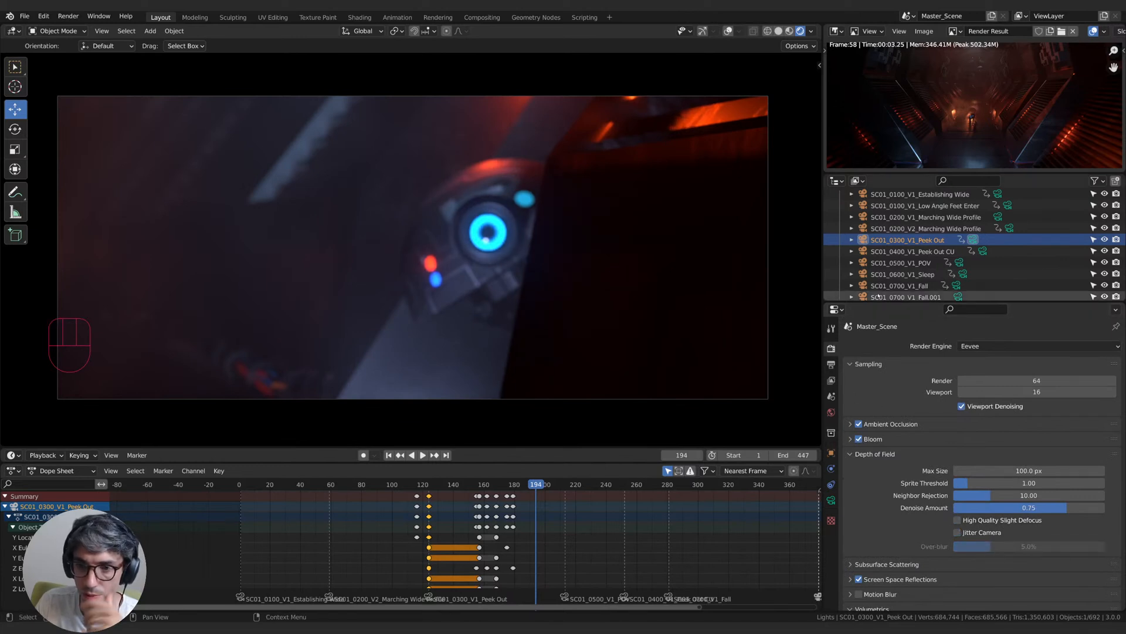
- Set the Peek Out camera's focus distance to 18 m and its F-Stop to 1.4
{"action": "left_click", "coordinate": [831, 501]}
{"action": "left_click", "coordinate": [1101, 516]}
{"action": "left_click_drag", "start_coordinate": [1030, 515], "coordinate": [1058, 516]}
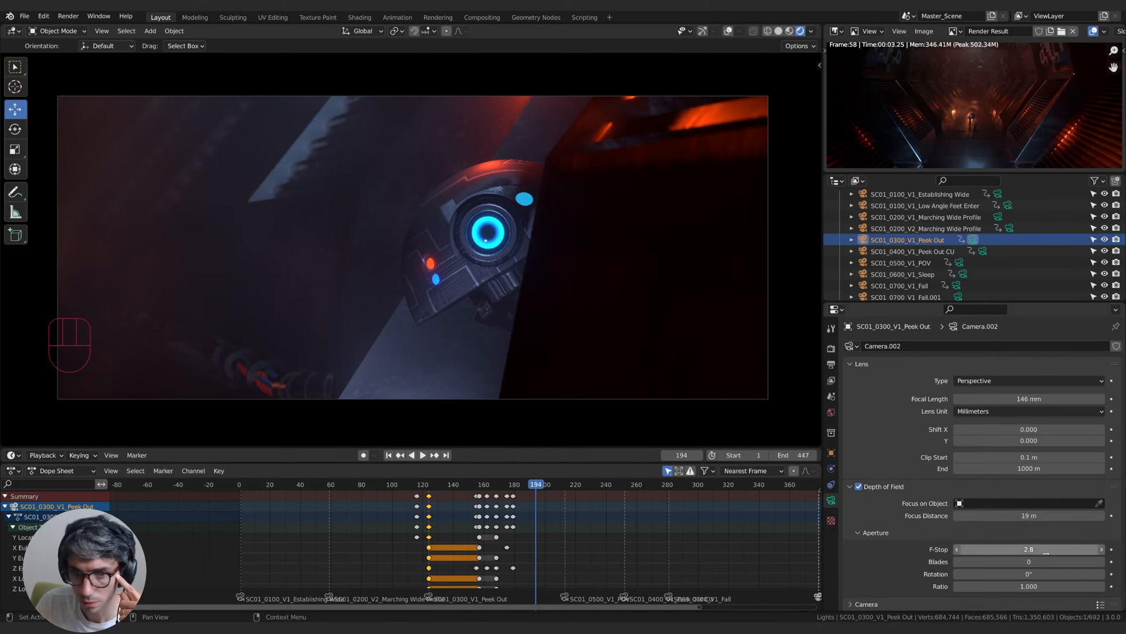
{"action": "left_click_drag", "start_coordinate": [1047, 549], "coordinate": [987, 549]}
{"action": "left_click_drag", "start_coordinate": [1047, 516], "coordinate": [1044, 516]}
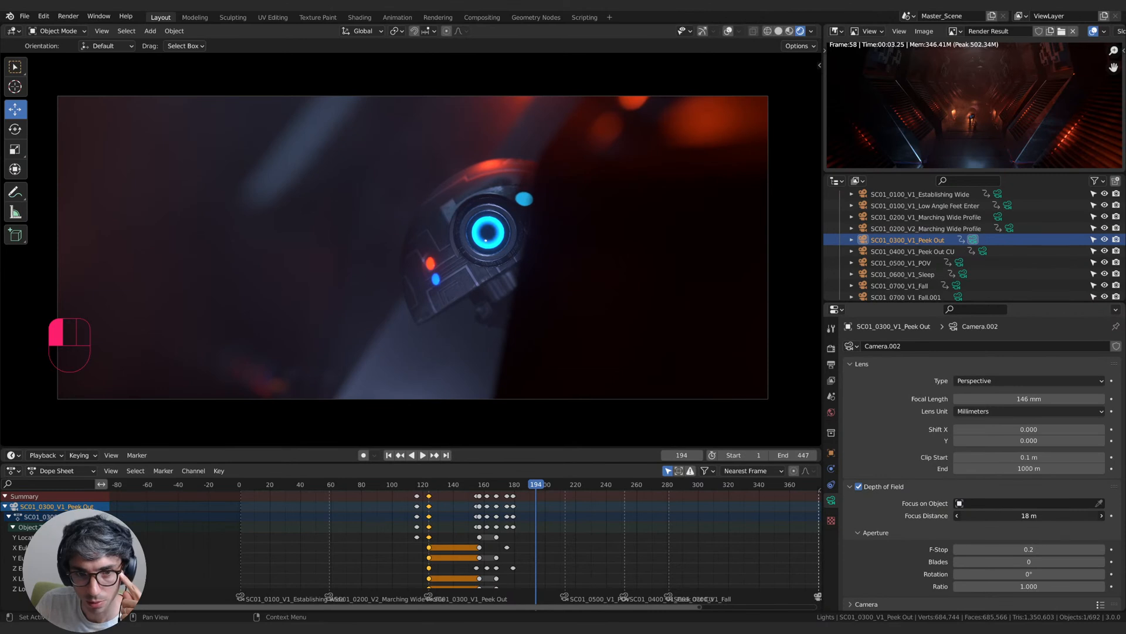
{"action": "left_click_drag", "start_coordinate": [1044, 516], "coordinate": [1033, 549]}
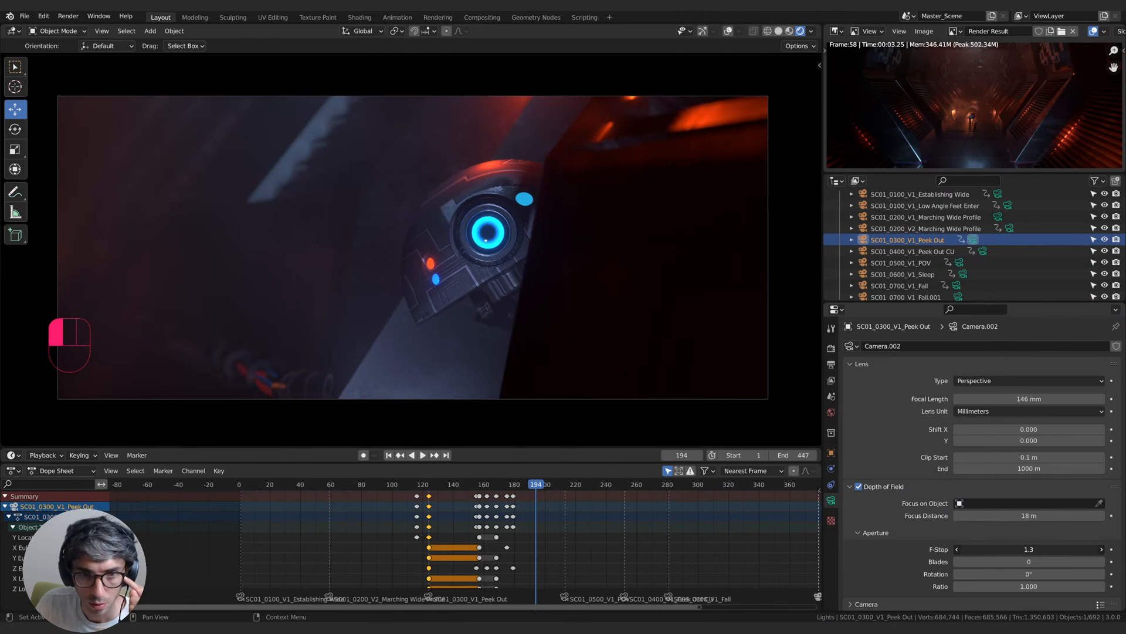
{"action": "left_click", "coordinate": [1039, 549]}
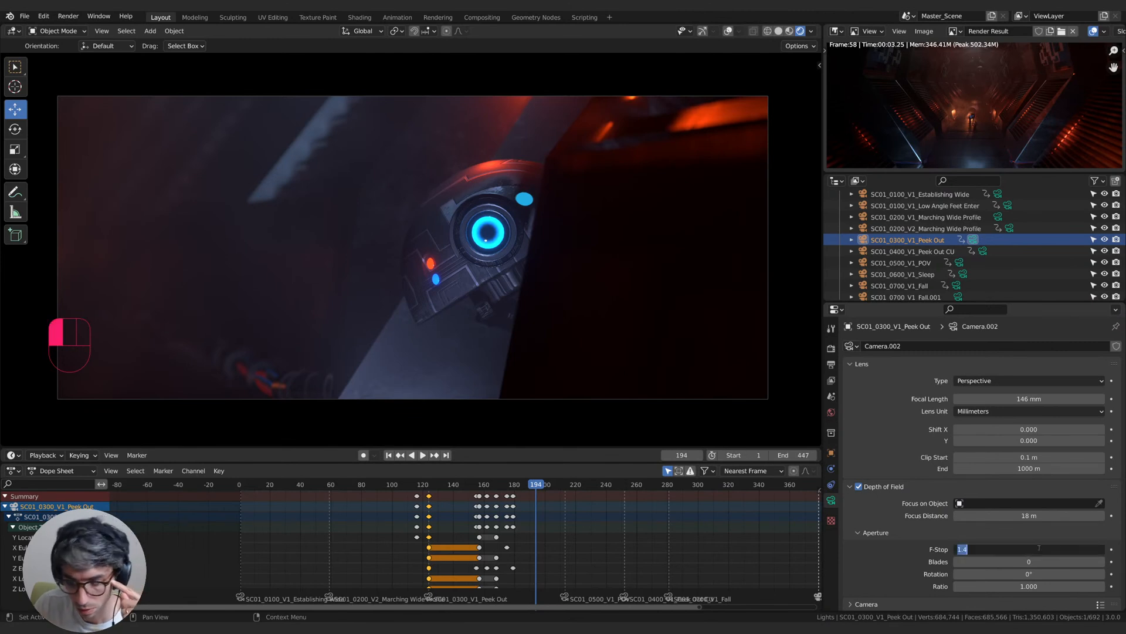
{"action": "left_click", "coordinate": [897, 562]}
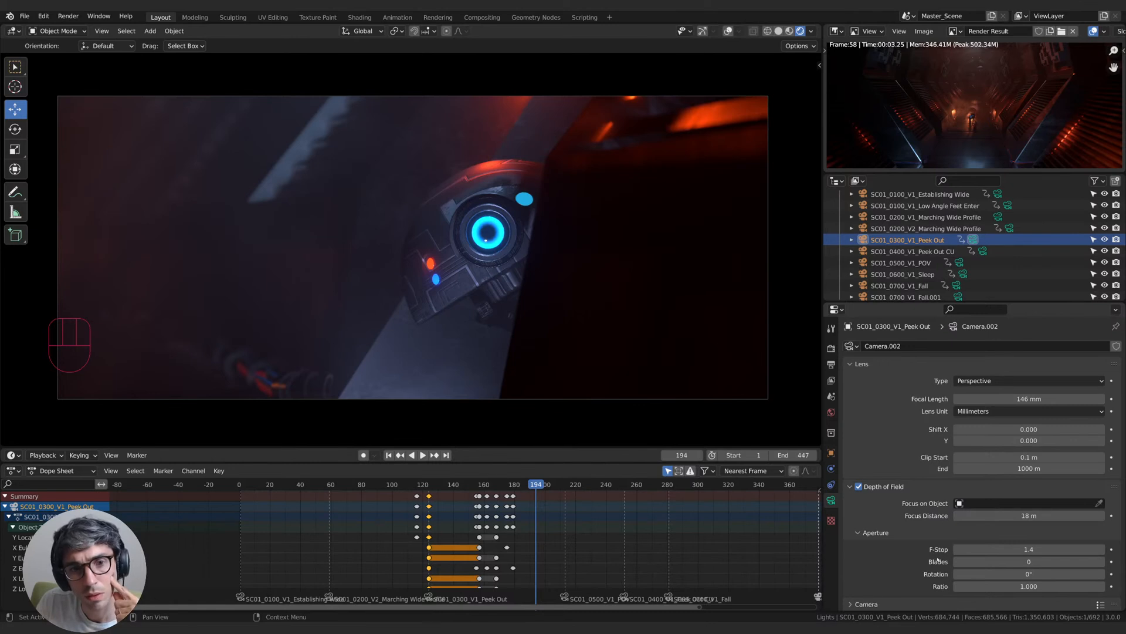
- Go to frame 183 and switch the Dope Sheet to the Graph Editor for the Peek Out camera's animation
{"action": "mouse_move", "coordinate": [536, 485]}
{"action": "left_mouse_down"}
{"action": "mouse_move", "coordinate": [569, 485]}
{"action": "mouse_move", "coordinate": [519, 492]}
{"action": "left_mouse_up"}
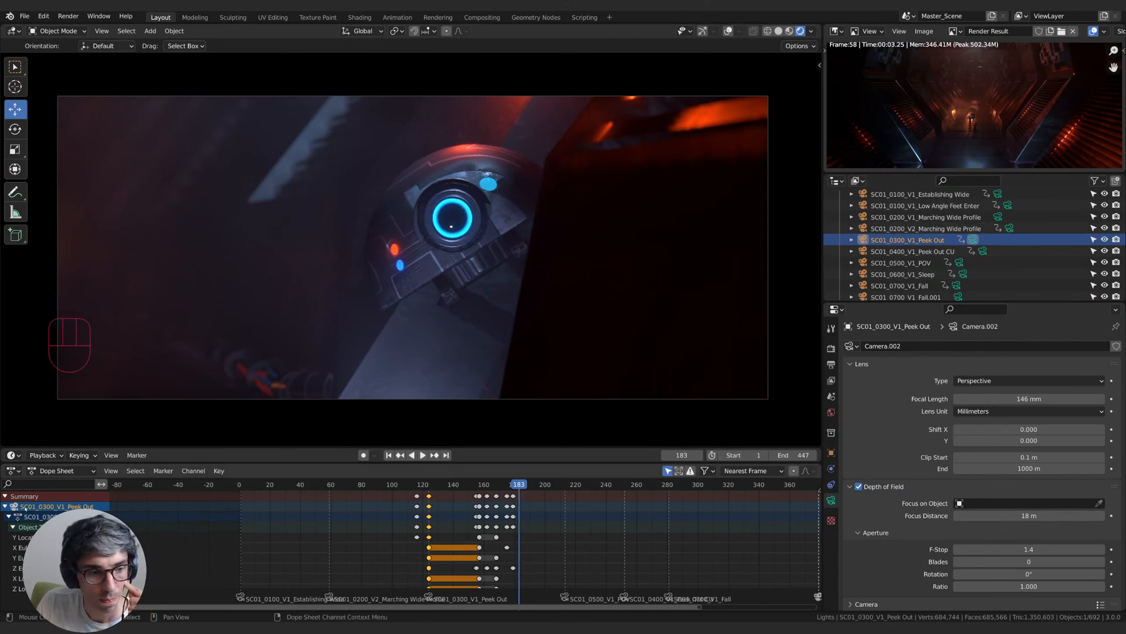
{"action": "left_click", "coordinate": [35, 471]}
{"action": "left_click", "coordinate": [33, 471]}
{"action": "left_click", "coordinate": [13, 471]}
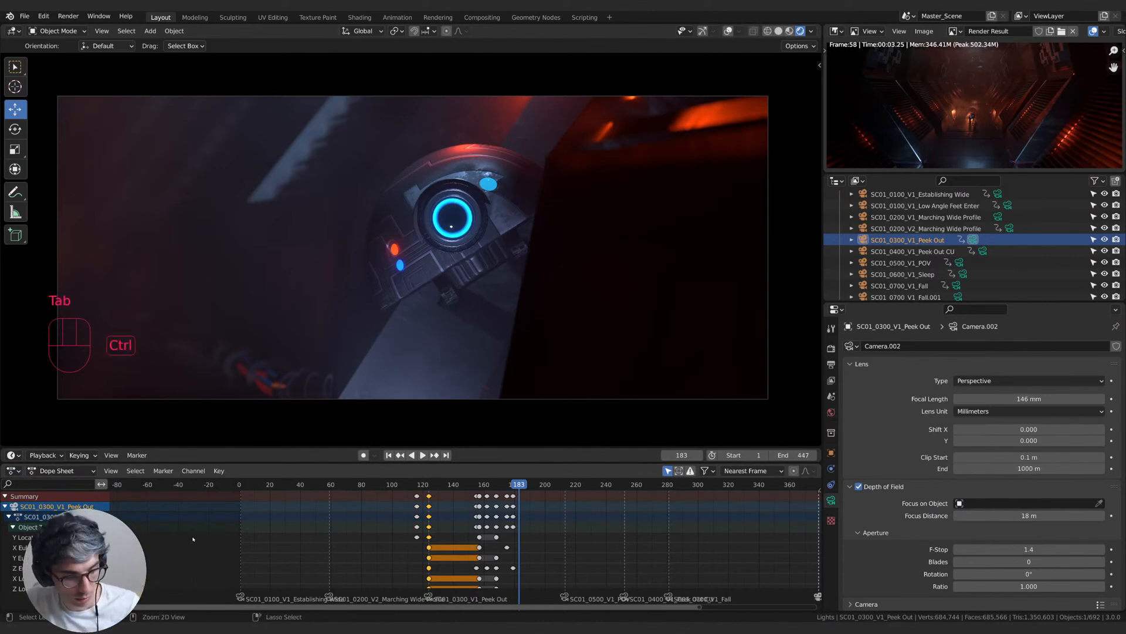
{"action": "key", "text": "ctrl+Tab"}
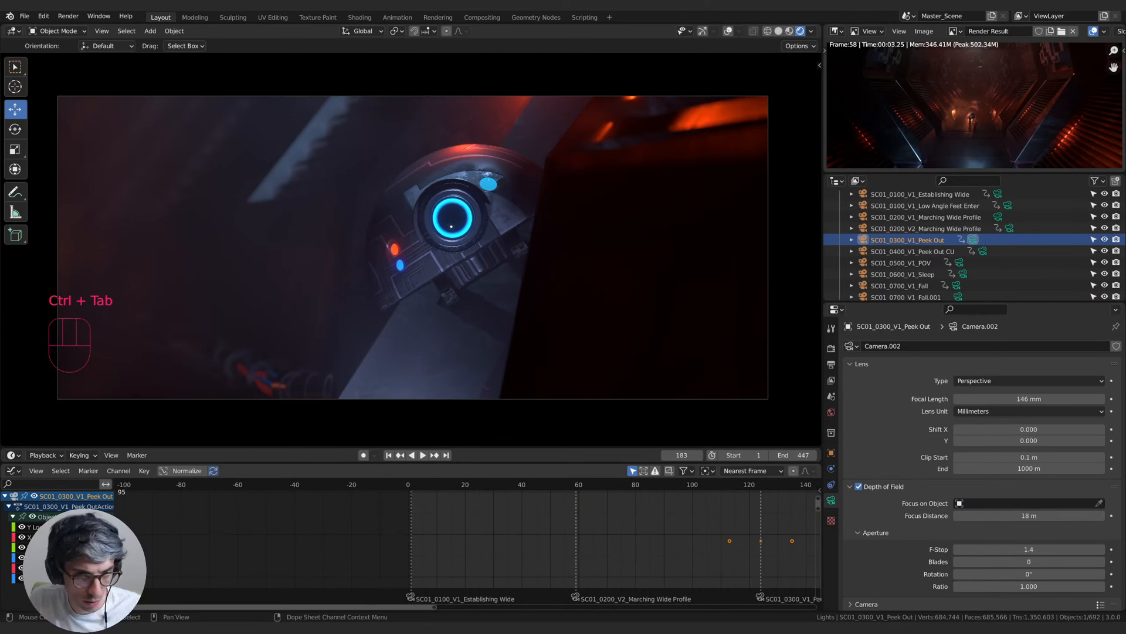
- Show the Peek Out camera's transform properties, and isolate and frame its Z rotation curve in the Graph Editor
{"action": "left_click", "coordinate": [832, 454]}
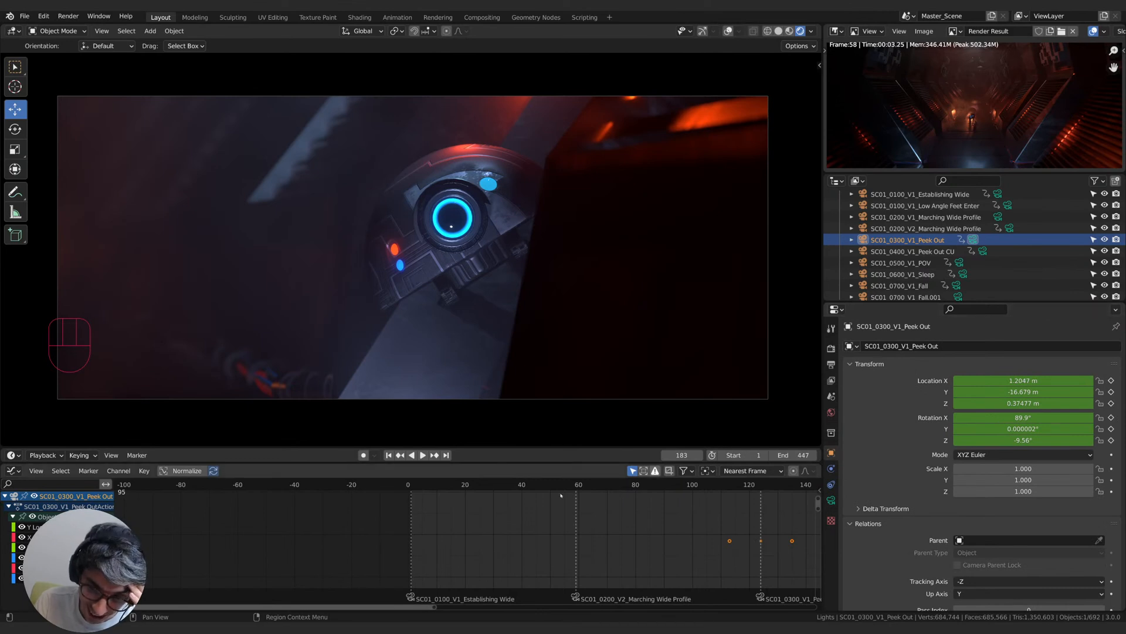
{"action": "left_click", "coordinate": [71, 557]}
{"action": "left_click", "coordinate": [71, 568]}
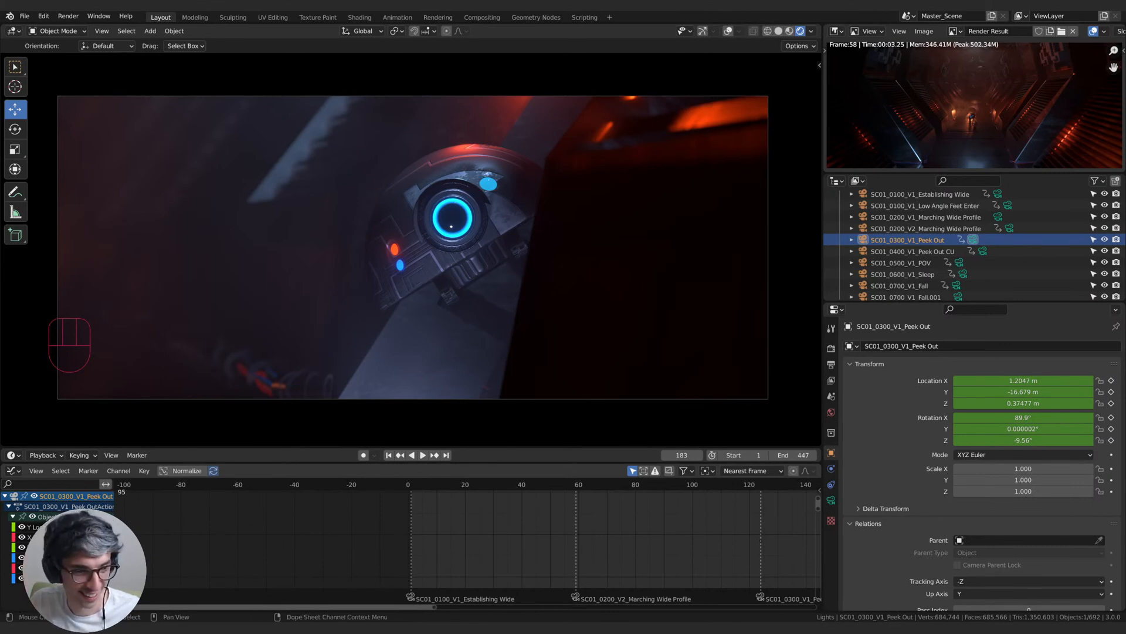
{"action": "key", "text": "KP_Decimal"}
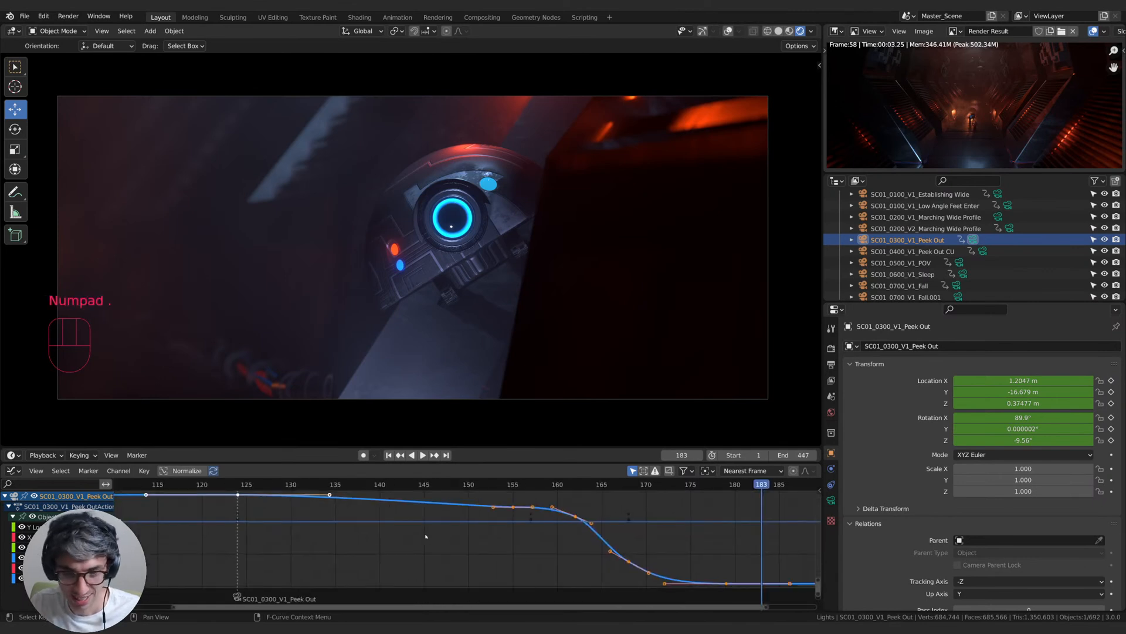
- Preview the pan, and lower the Z rotation keyframe at frame 179 along Y by about 0.69 to reach -10.2°
{"action": "left_click_drag", "start_coordinate": [687, 566], "coordinate": [658, 588]}
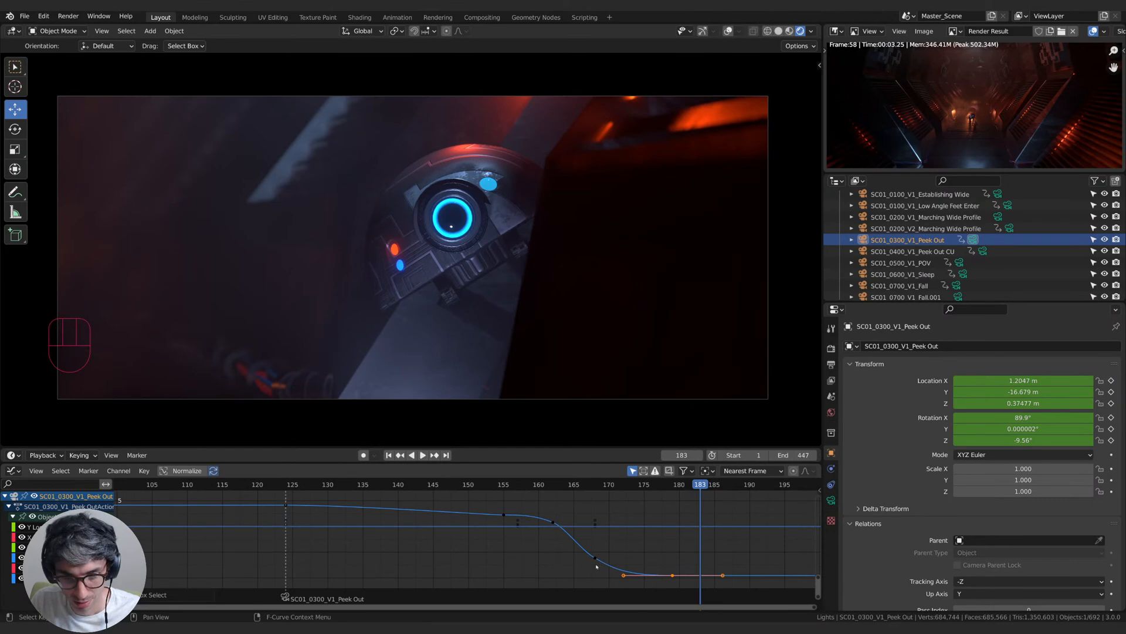
{"action": "left_click", "coordinate": [287, 487]}
{"action": "key", "text": "space"}
{"action": "left_click_drag", "start_coordinate": [372, 489], "coordinate": [673, 498]}
{"action": "left_click", "coordinate": [674, 578]}
{"action": "key", "text": "g"}
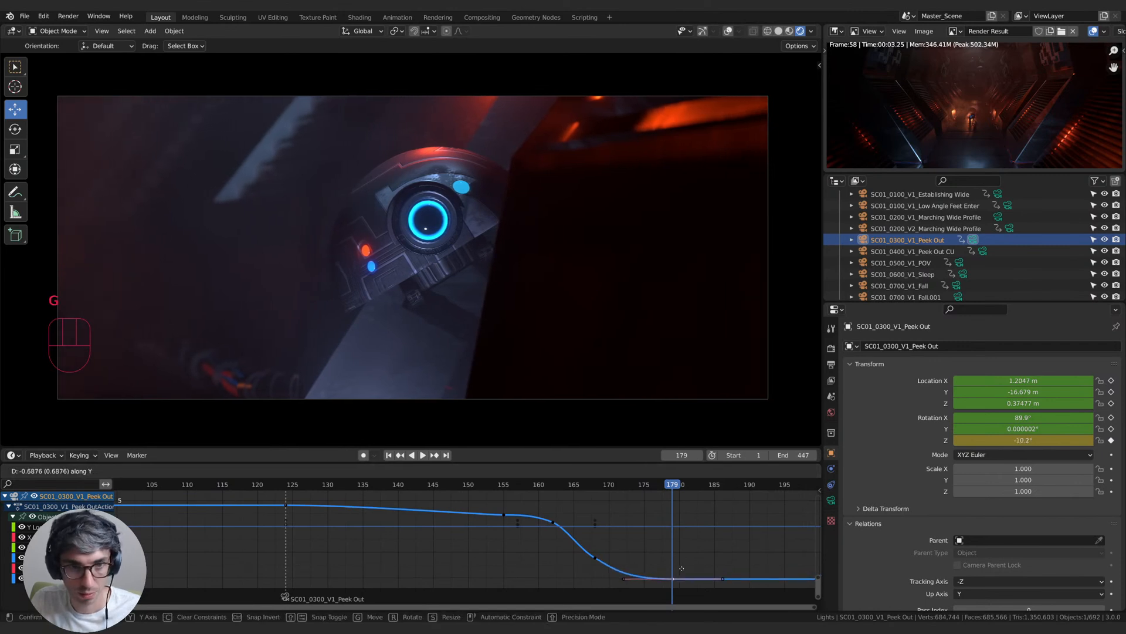
{"action": "left_click", "coordinate": [682, 568]}
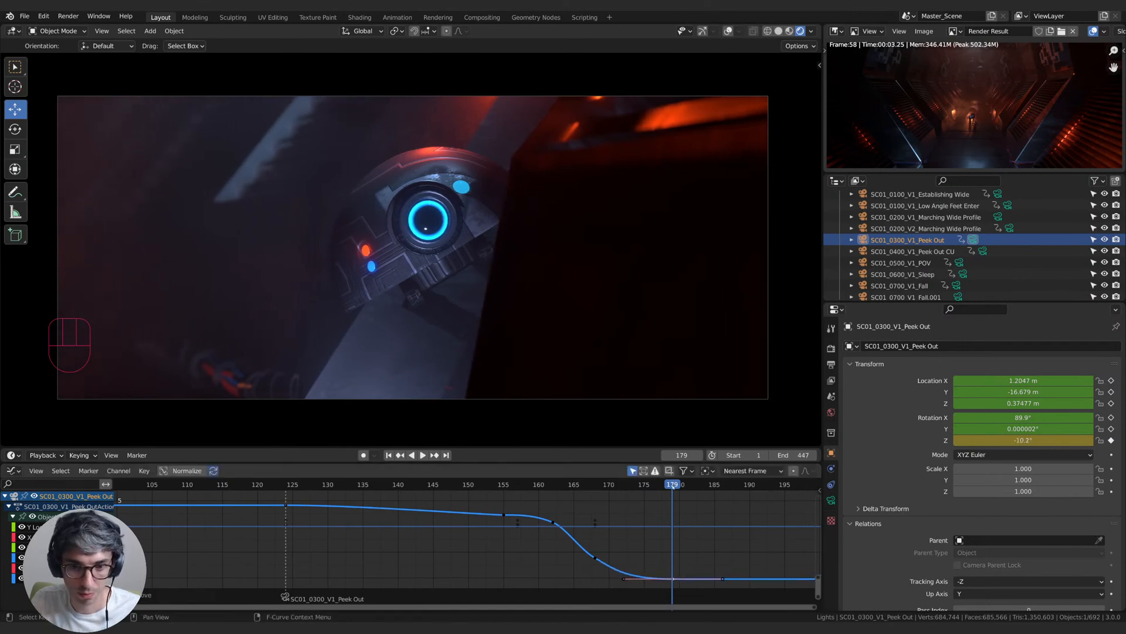
- Scrub and play back the peek-out shot from its start to check the adjusted camera pan
{"action": "left_click_drag", "start_coordinate": [667, 486], "coordinate": [496, 489]}
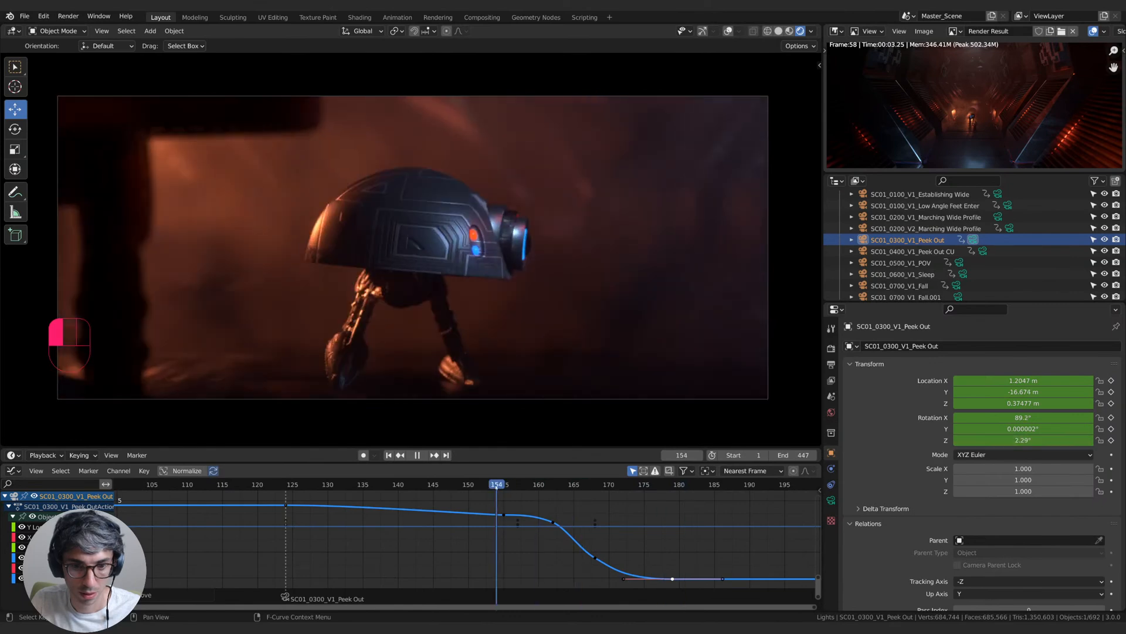
{"action": "key", "text": "space"}
{"action": "key", "text": "space"}
{"action": "left_click", "coordinate": [291, 485]}
{"action": "key", "text": "space"}
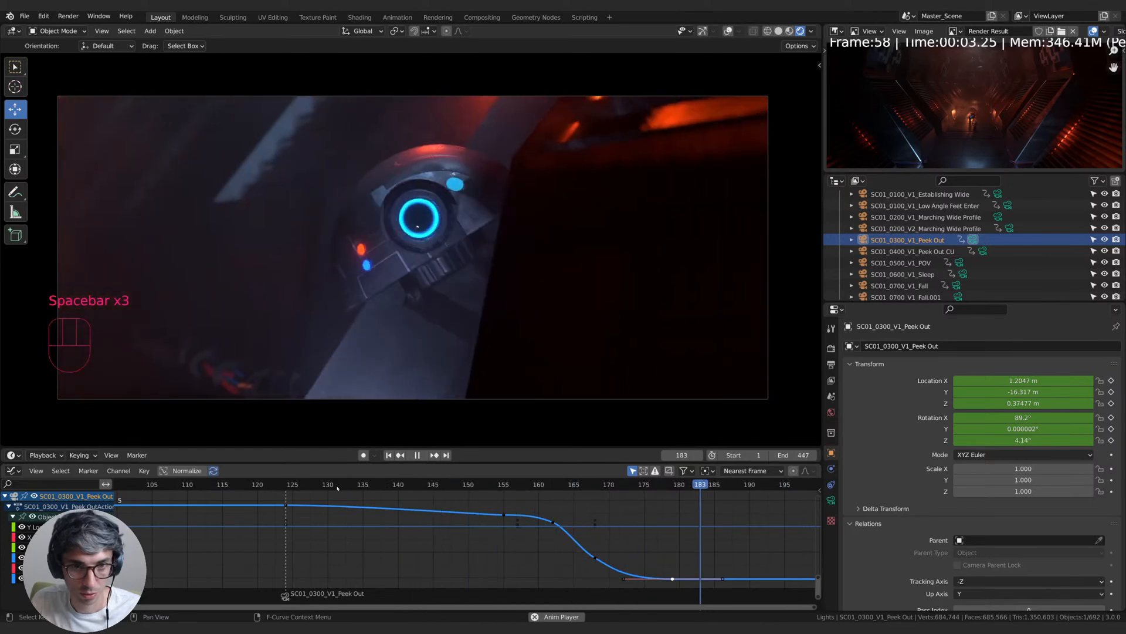
{"action": "key", "text": "space"}
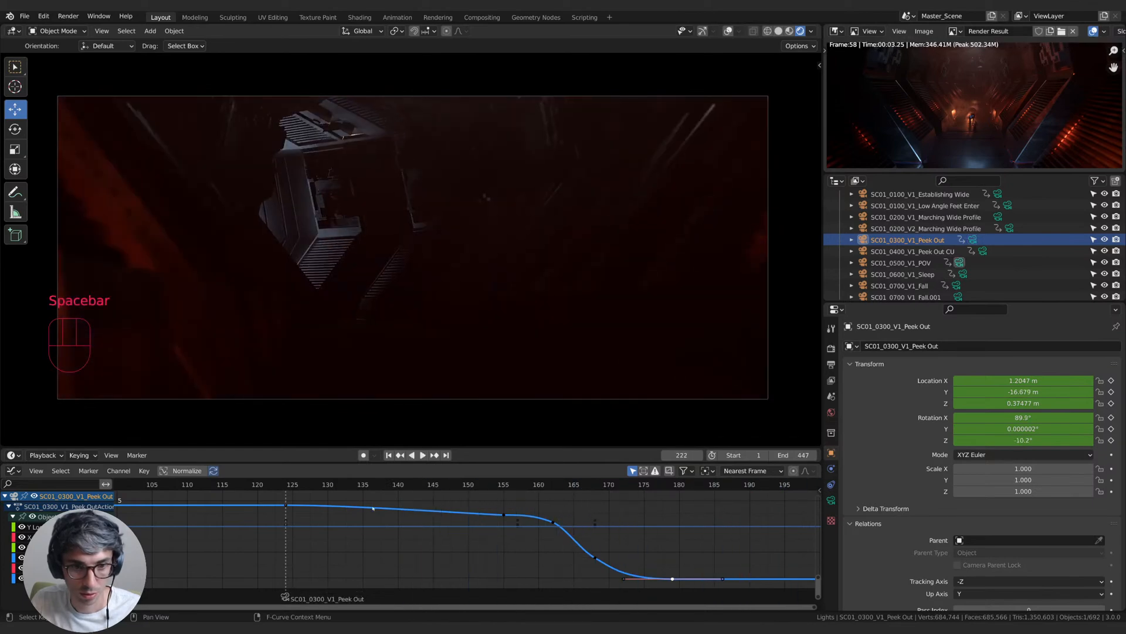
{"action": "left_click", "coordinate": [306, 484]}
{"action": "key", "text": "space"}
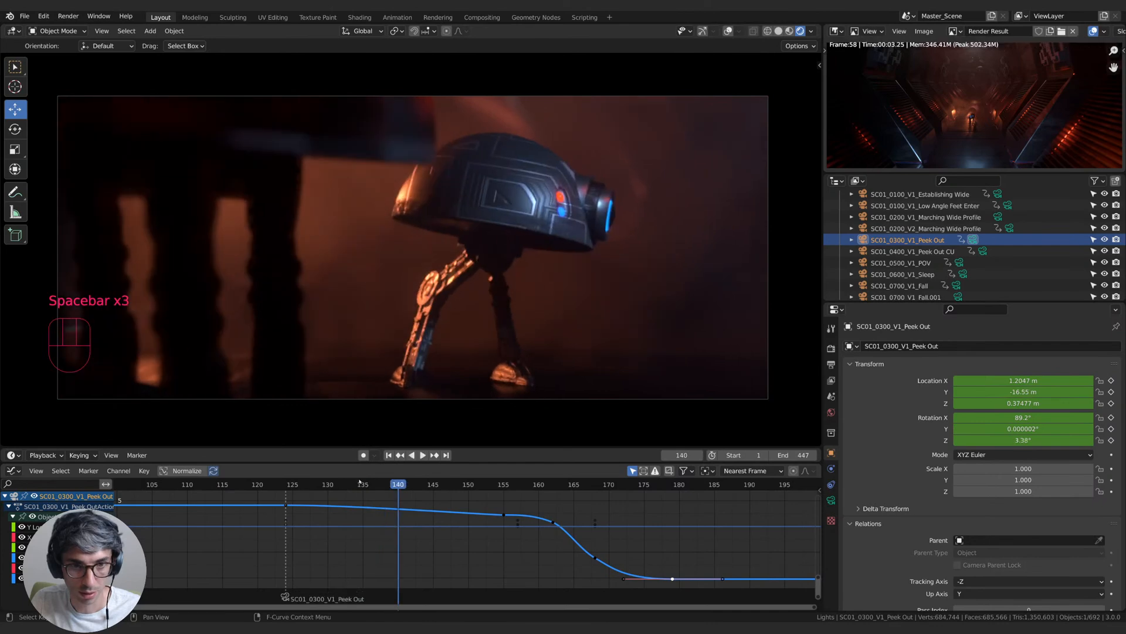
- Replay the peek-out shot from frame 130 to check the pan, and show the Peek Out camera's lens and depth of field settings
{"action": "left_click_drag", "start_coordinate": [371, 484], "coordinate": [328, 485]}
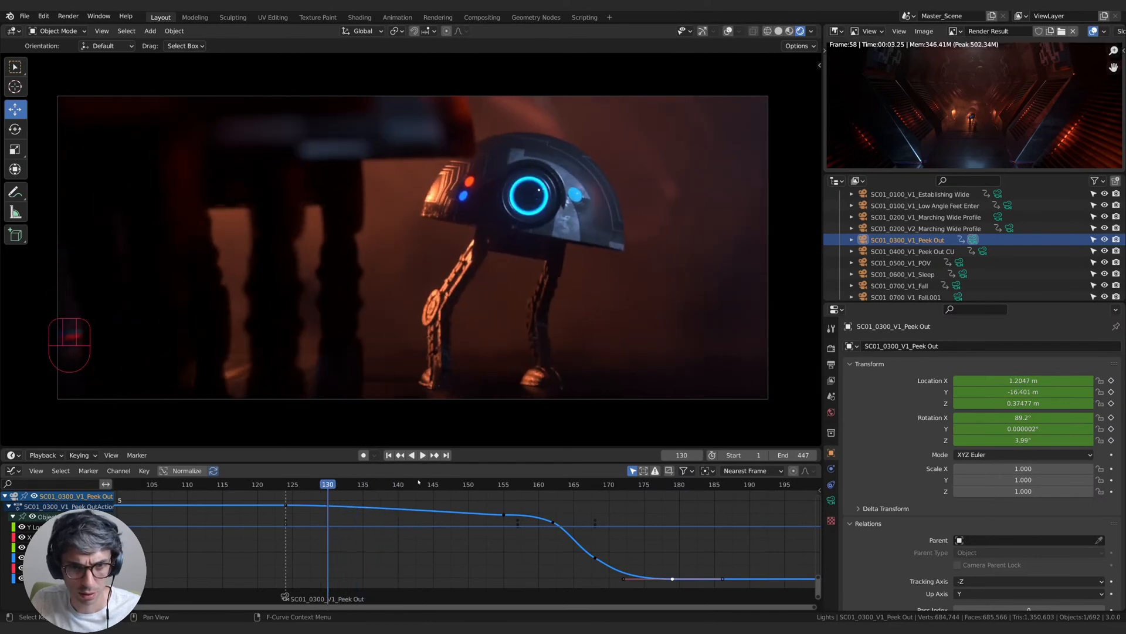
{"action": "key", "text": "space"}
{"action": "key", "text": "space"}
{"action": "key", "text": "space"}
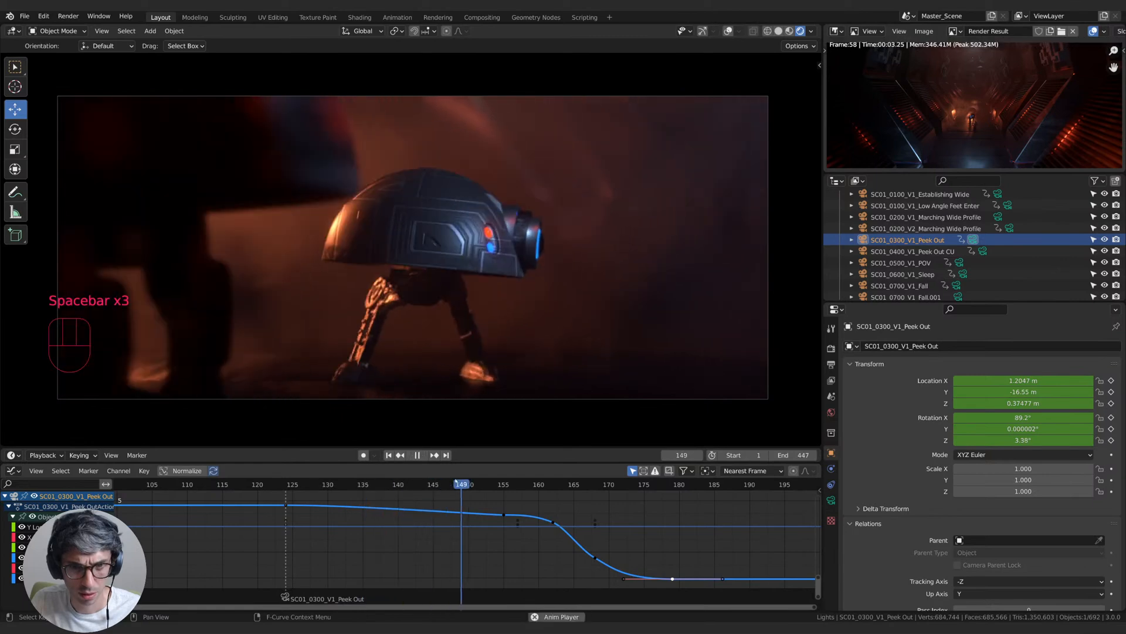
{"action": "key", "text": "space"}
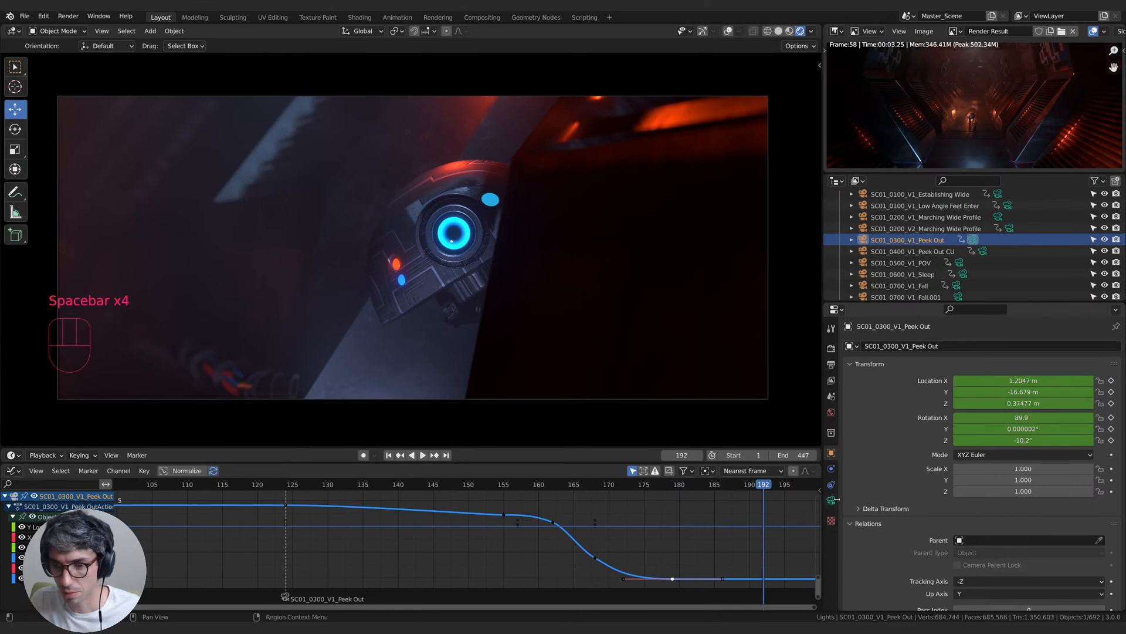
{"action": "left_click", "coordinate": [831, 500]}
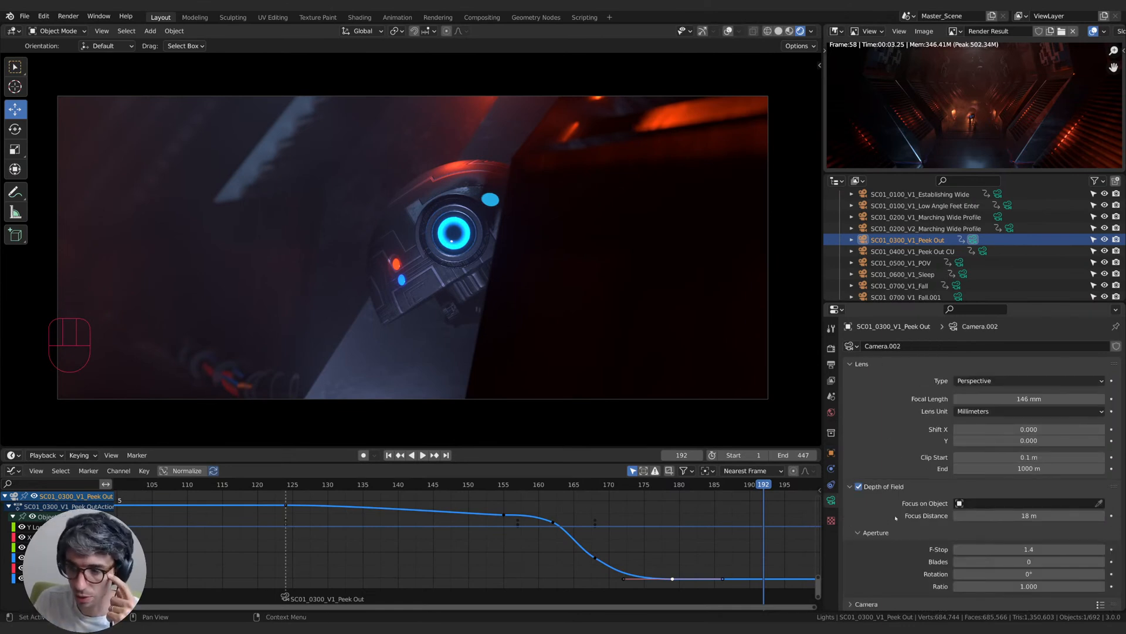
{"action": "left_click_drag", "start_coordinate": [761, 484], "coordinate": [593, 508]}
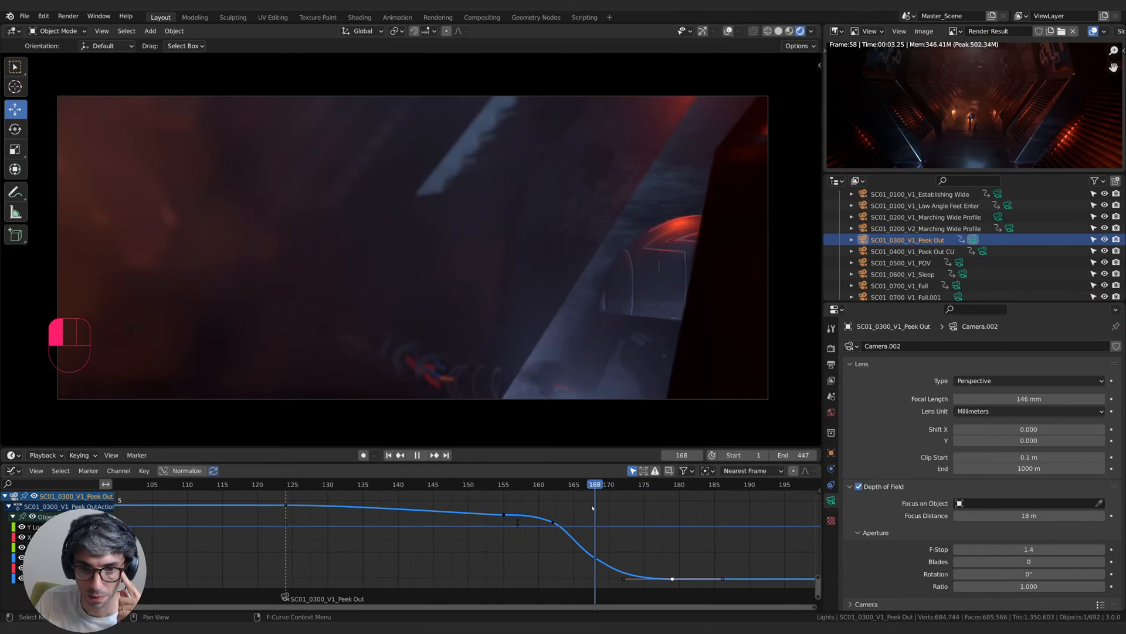
{"action": "key", "text": "i"}
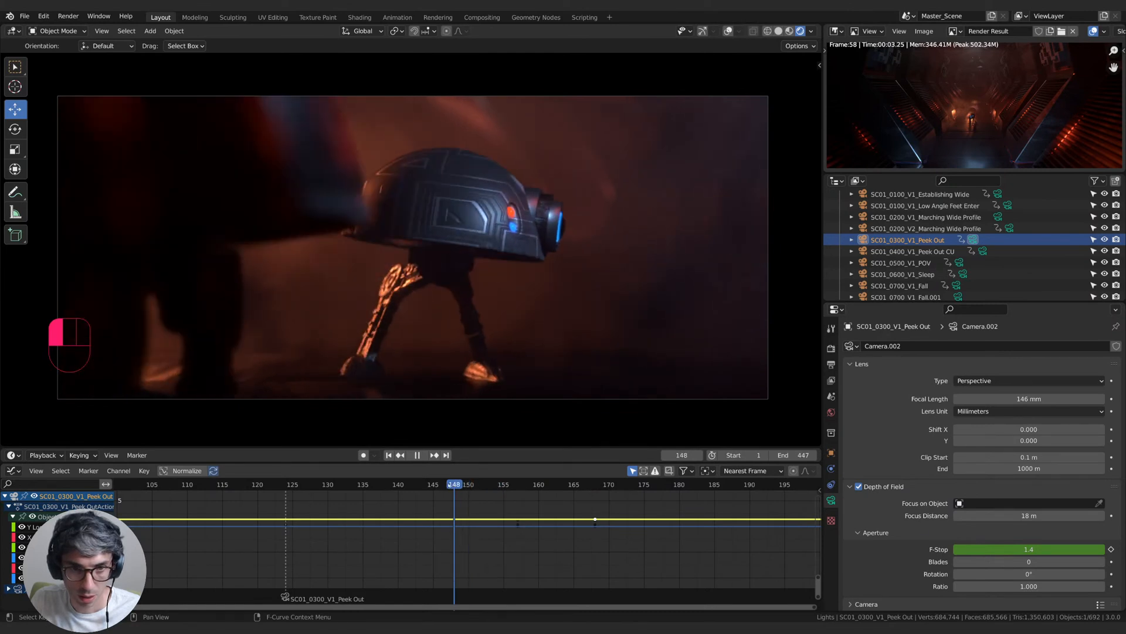
{"action": "left_click_drag", "start_coordinate": [435, 485], "coordinate": [325, 485]}
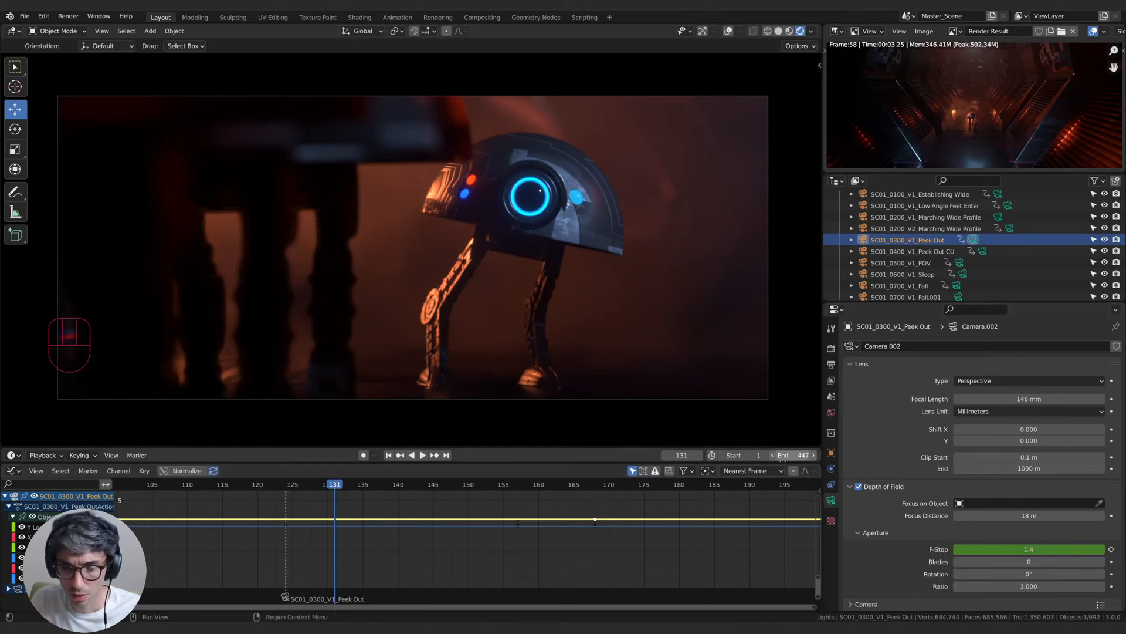
{"action": "right_click", "coordinate": [1018, 546]}
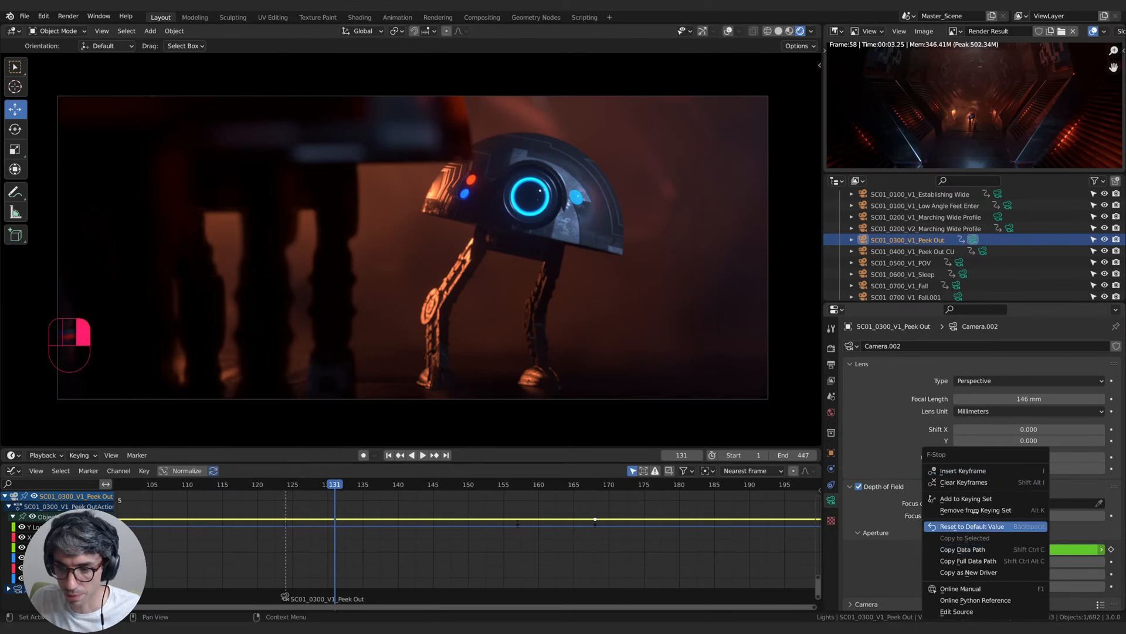
{"action": "left_click", "coordinate": [1018, 482]}
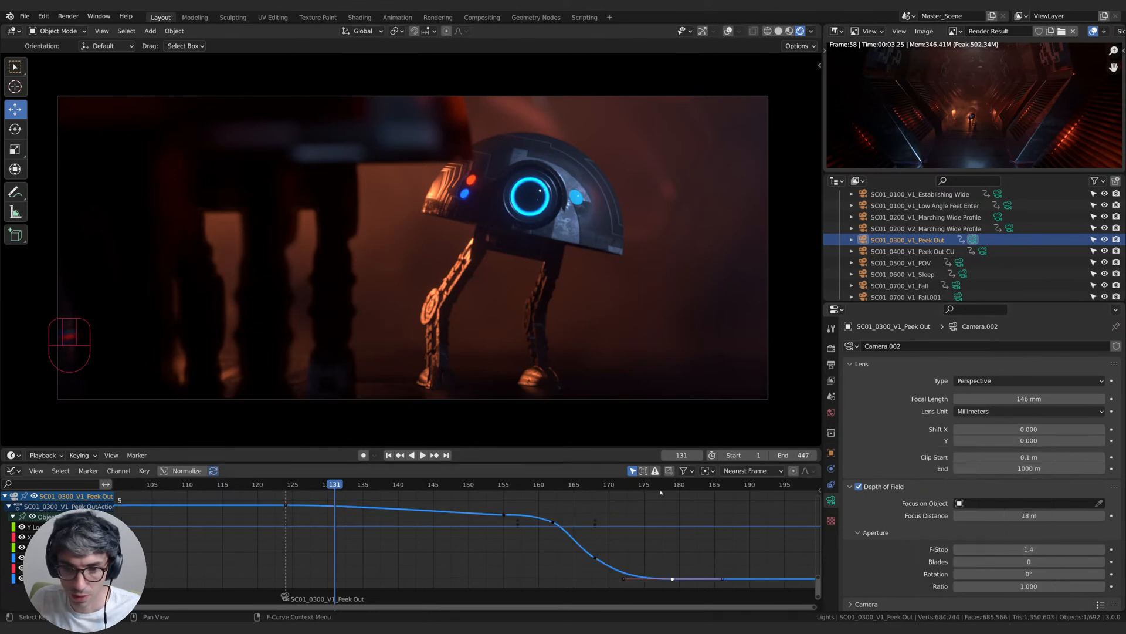
- Go to frame 168 and keyframe the Peek Out camera's Focus Distance at 18 m
{"action": "left_click", "coordinate": [588, 485]}
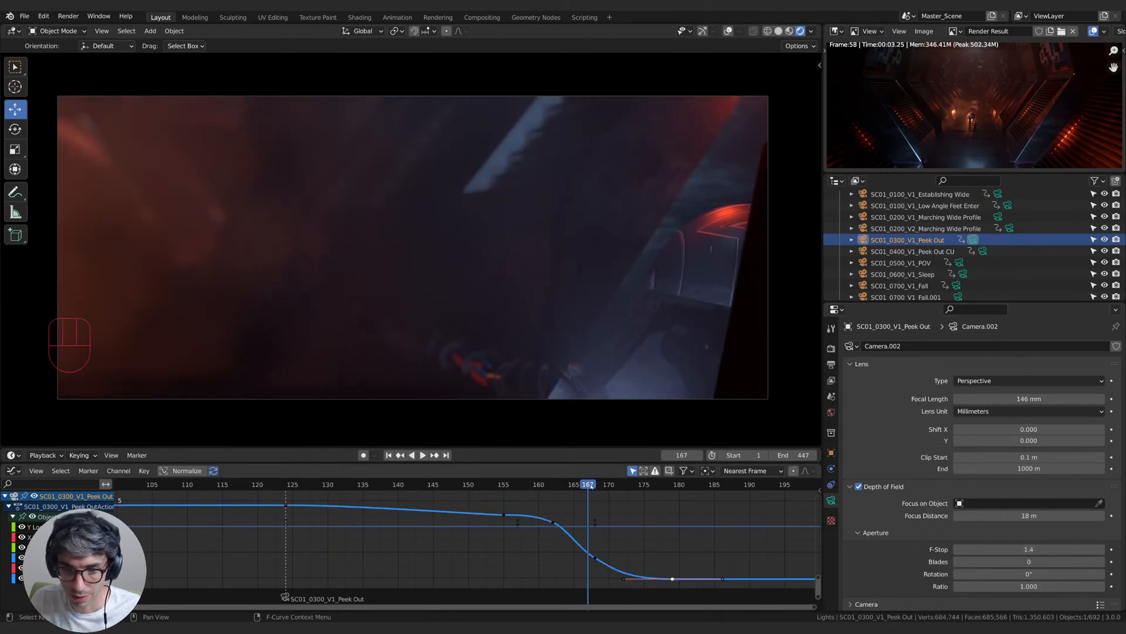
{"action": "left_click", "coordinate": [594, 486]}
{"action": "right_click", "coordinate": [1015, 515]}
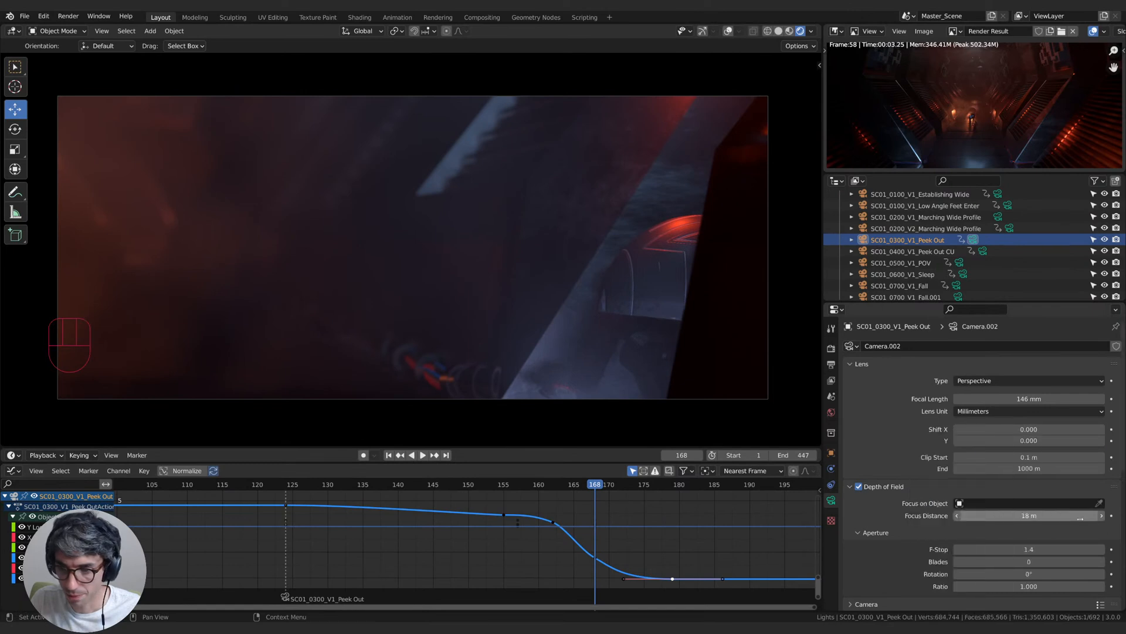
{"action": "right_click", "coordinate": [1073, 517]}
{"action": "left_click", "coordinate": [1031, 454]}
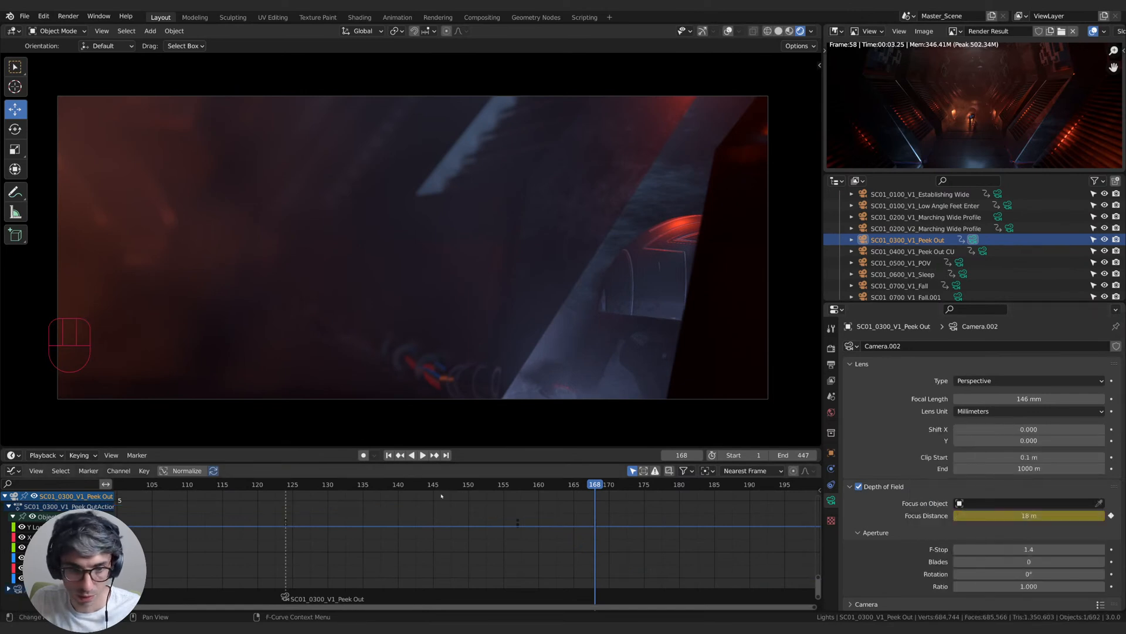
- Go to frame 130, set the Peek Out camera's Focus Distance to 20 m and keyframe it
{"action": "left_click", "coordinate": [471, 484]}
{"action": "left_click_drag", "start_coordinate": [471, 485], "coordinate": [327, 484]}
{"action": "left_click_drag", "start_coordinate": [1029, 516], "coordinate": [1021, 516]}
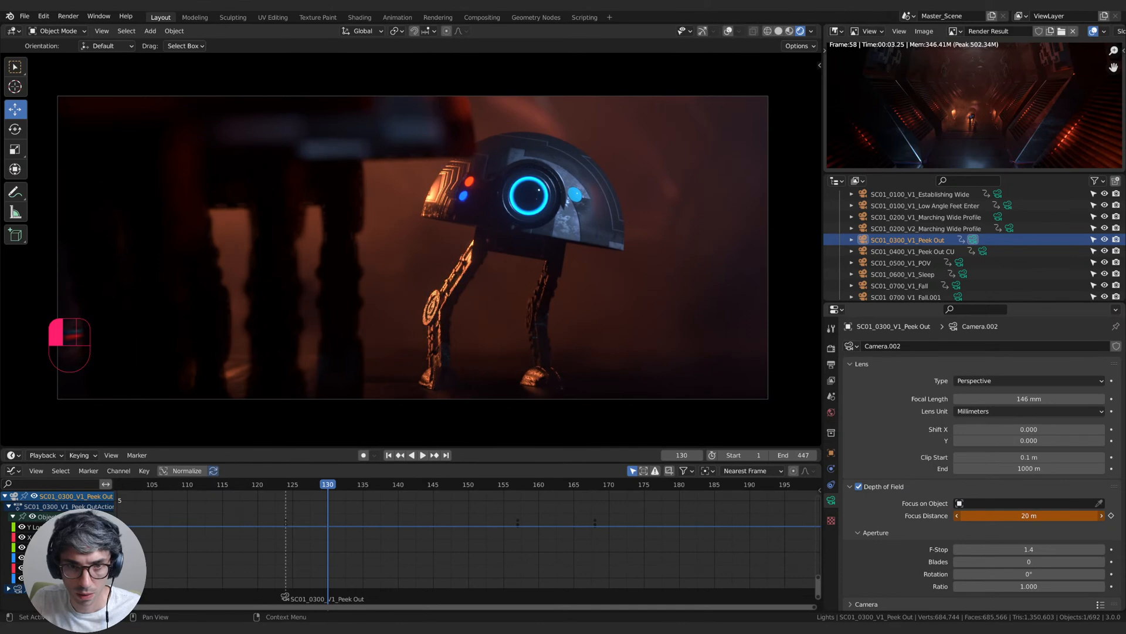
{"action": "left_click_drag", "start_coordinate": [1029, 516], "coordinate": [1029, 516]}
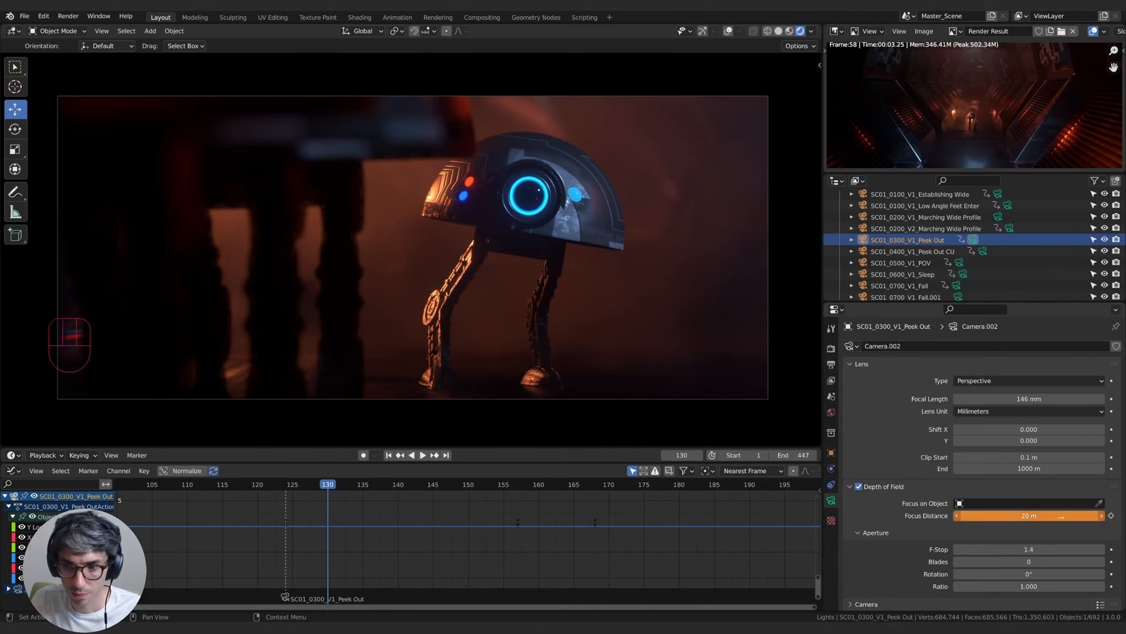
{"action": "key", "text": "i"}
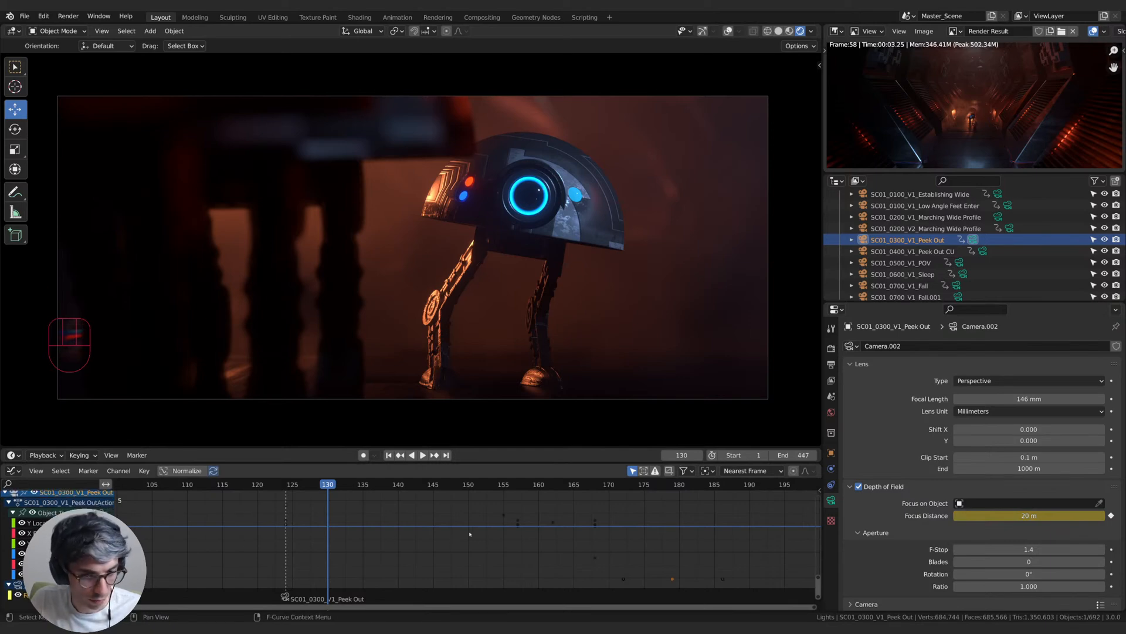
- Frame the Focus Distance curve in the Graph Editor and set both of its keyframes to Bezier interpolation
{"action": "key", "text": "KP_Decimal"}
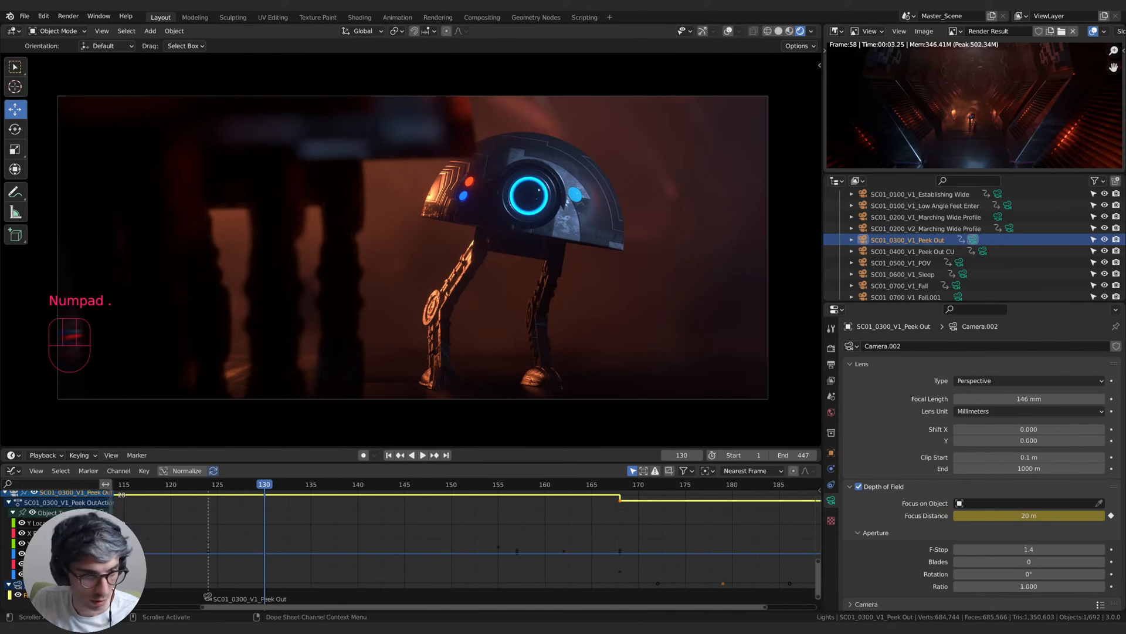
{"action": "key", "text": "KP_Decimal"}
{"action": "left_click_drag", "start_coordinate": [369, 512], "coordinate": [578, 560]}
{"action": "right_click", "coordinate": [525, 531]}
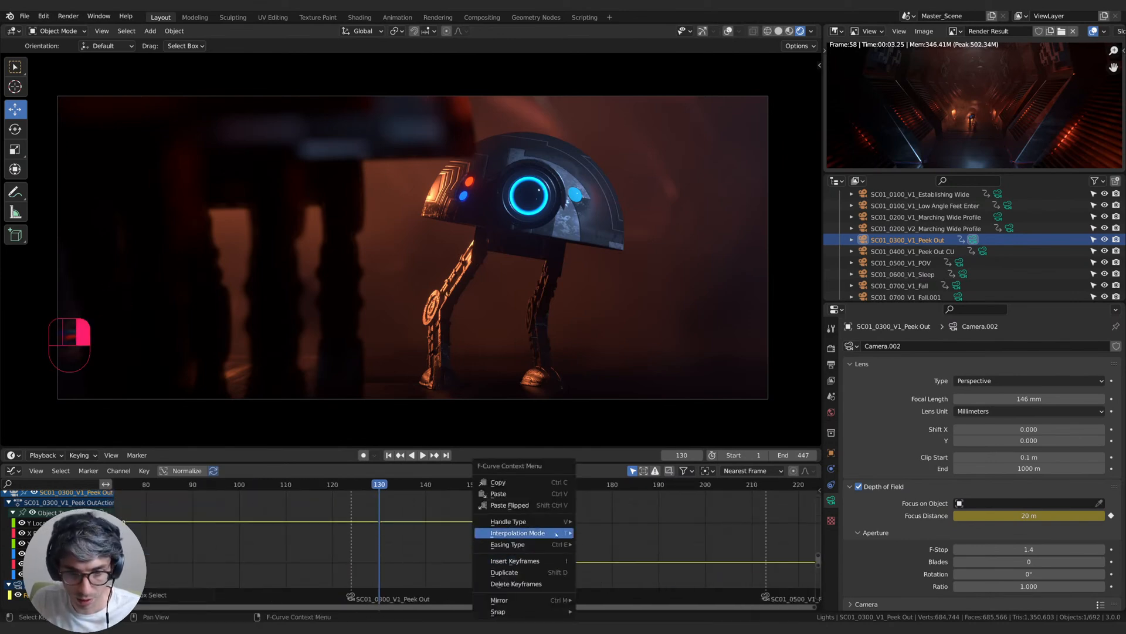
{"action": "mouse_move", "coordinate": [528, 533]}
{"action": "left_click", "coordinate": [613, 484]}
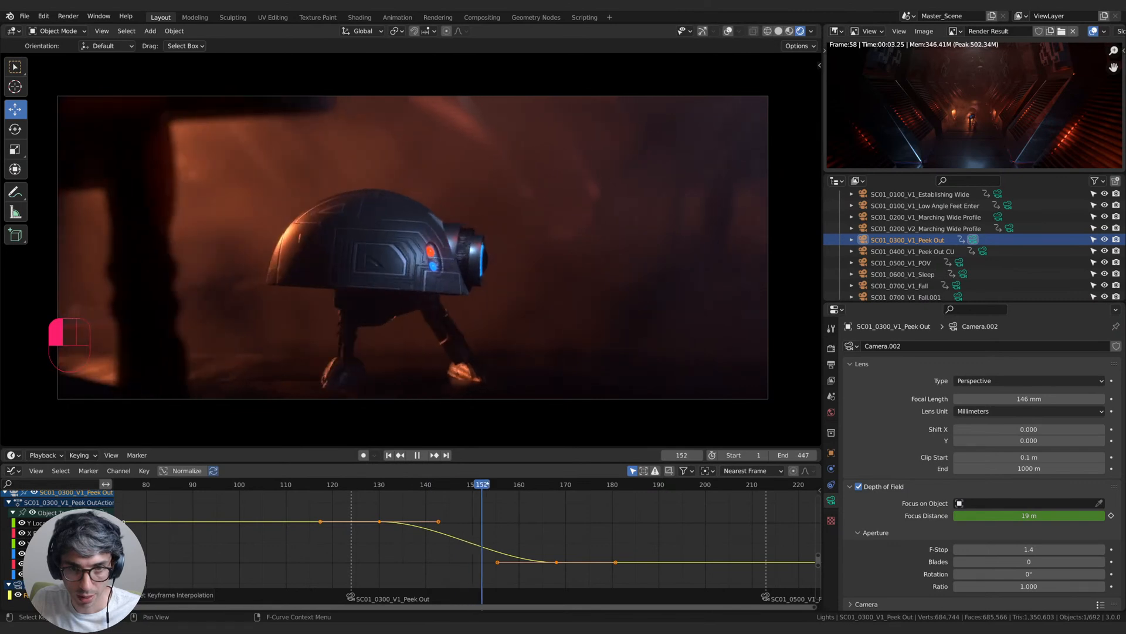
- Move the 20 m Focus Distance keyframe along X to frame 156 to shorten the focus pull
{"action": "left_click", "coordinate": [380, 521]}
{"action": "key", "text": "g"}
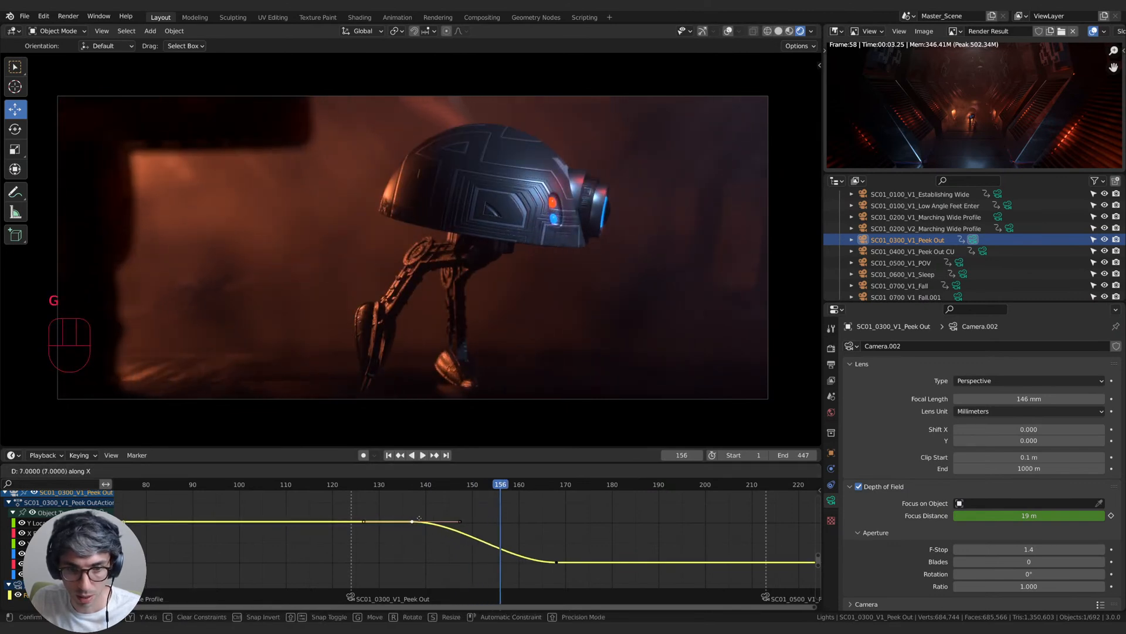
{"action": "left_click", "coordinate": [500, 518]}
- Play back the peek-out shot from its start several times to check the shortened focus pull
{"action": "left_click_drag", "start_coordinate": [496, 486], "coordinate": [356, 487]}
{"action": "key", "text": "space"}
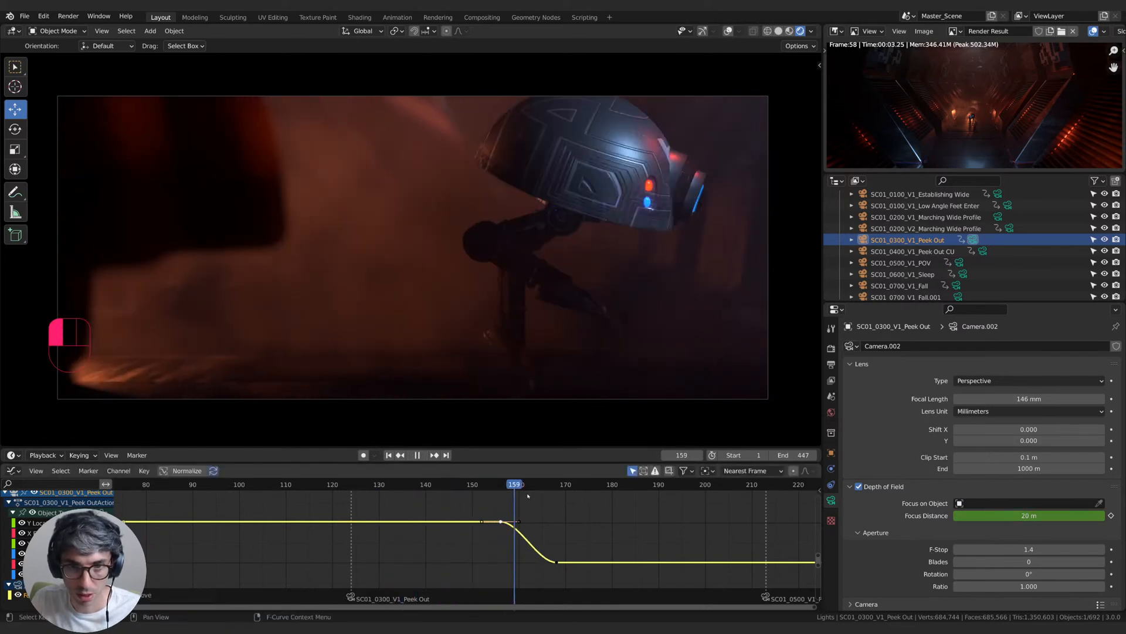
{"action": "left_click_drag", "start_coordinate": [640, 499], "coordinate": [354, 496]}
{"action": "key", "text": "space"}
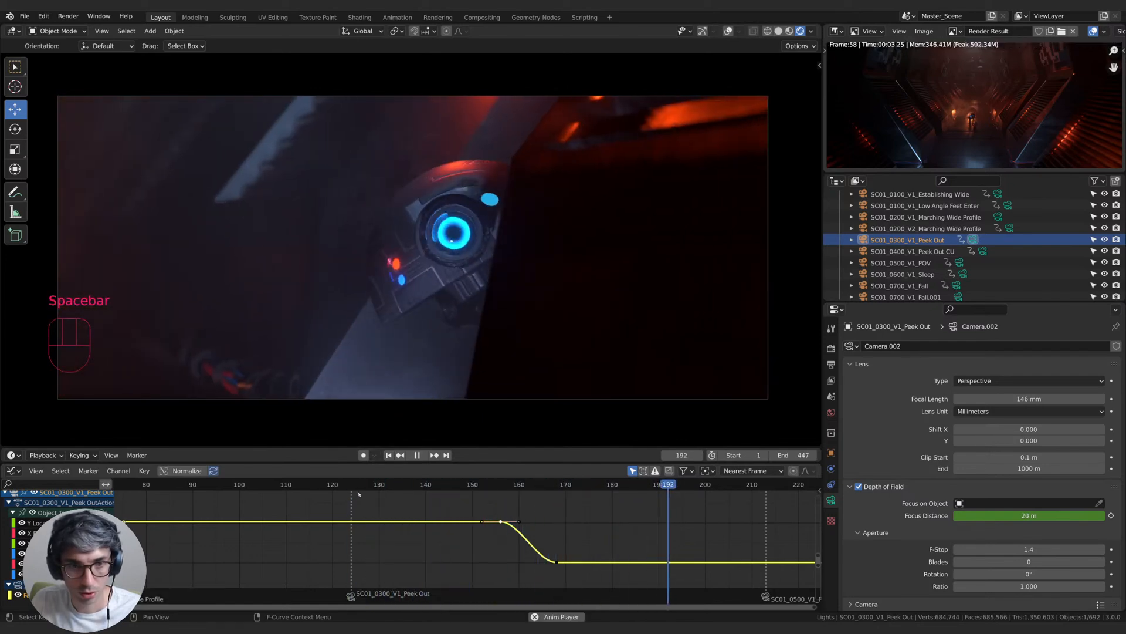
{"action": "key", "text": "space"}
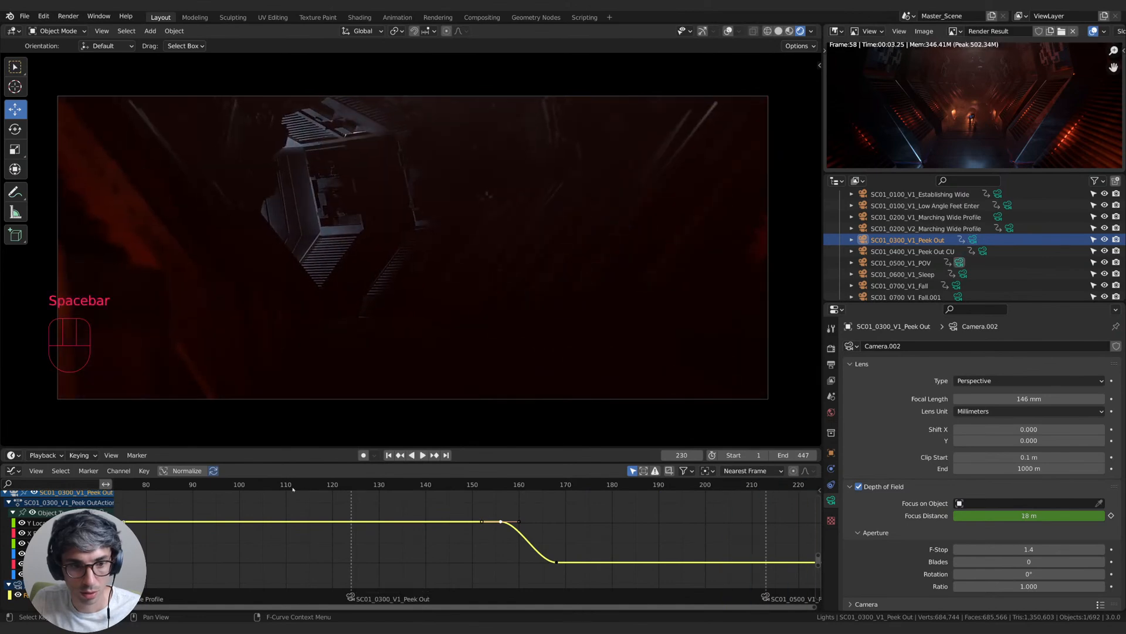
{"action": "key", "text": "space"}
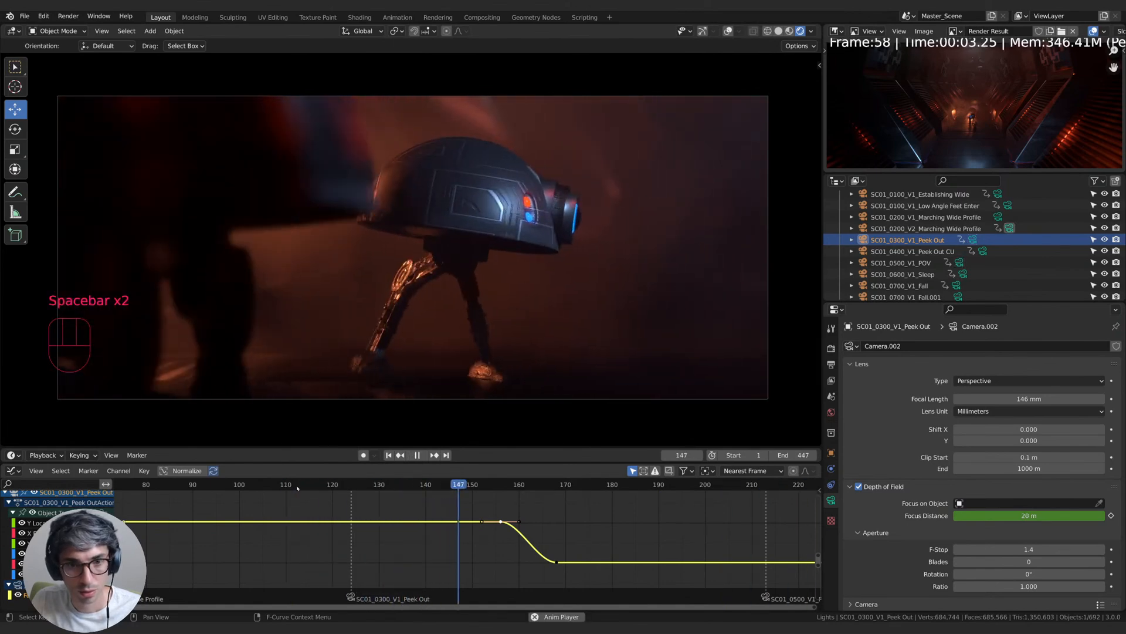
{"action": "key", "text": "space"}
- Play back the sequence from frame 2, and revisit frame 31 of the establishing shot and frame 72 of the marching shot
{"action": "scroll", "coordinate": [389, 515], "scroll_direction": "down", "scroll_amount": 17}
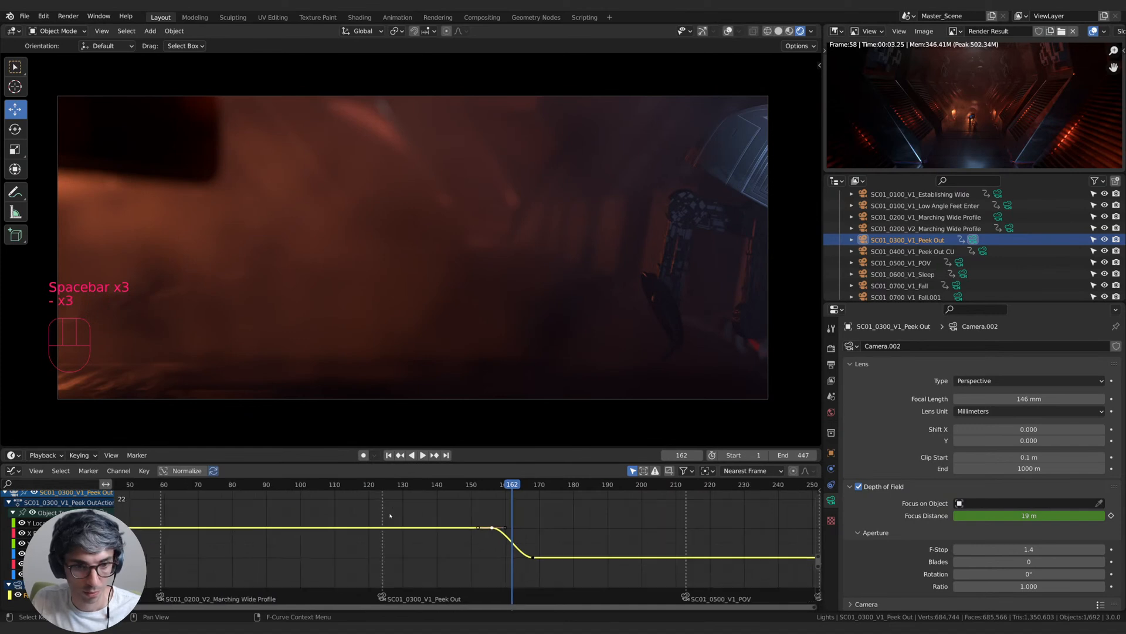
{"action": "left_click", "coordinate": [287, 486]}
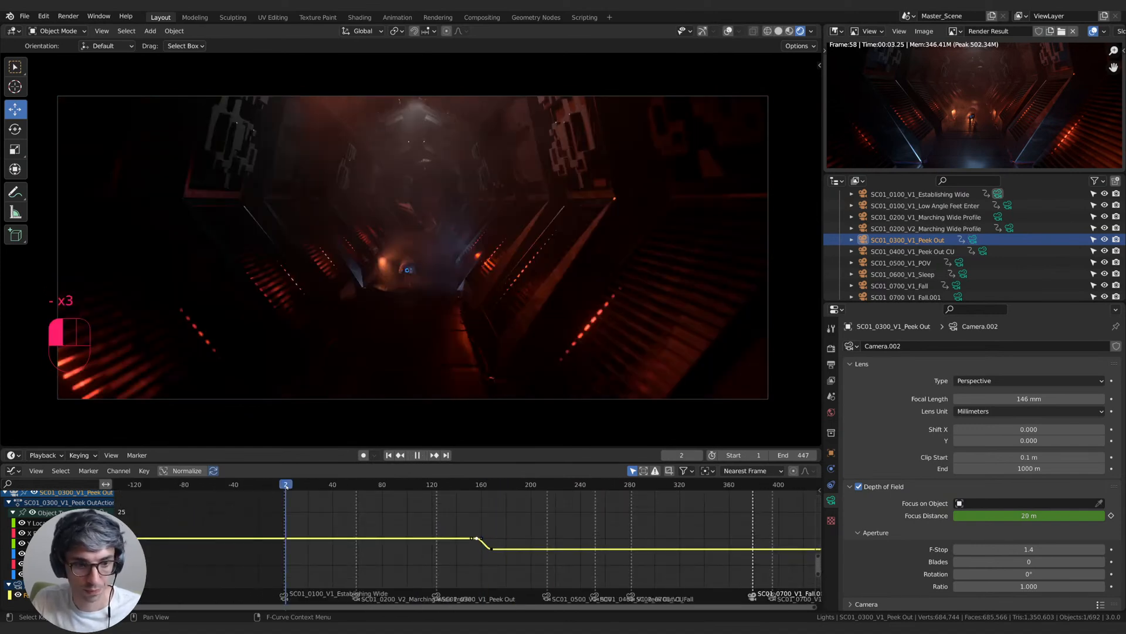
{"action": "key", "text": "space"}
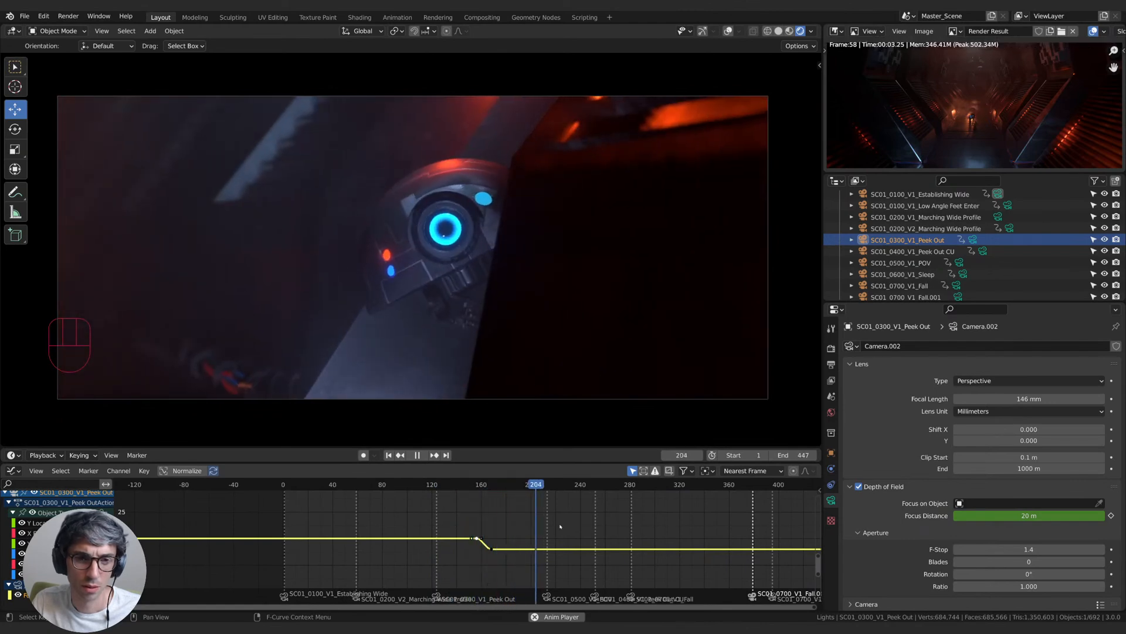
{"action": "key", "text": "space"}
{"action": "left_click_drag", "start_coordinate": [560, 526], "coordinate": [321, 487]}
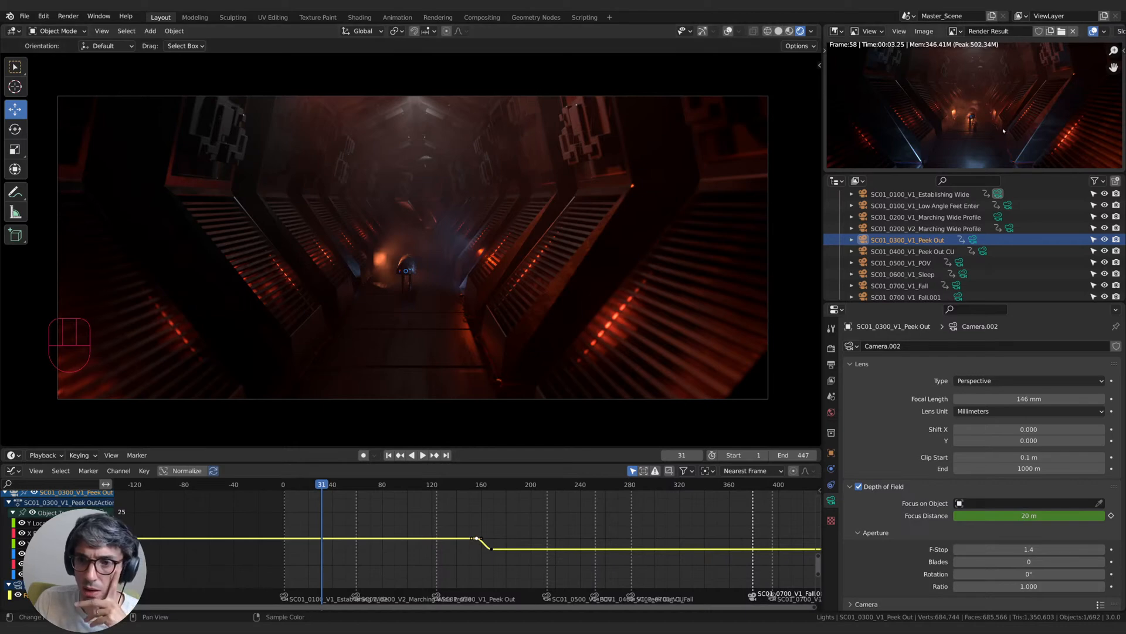
{"action": "left_click_drag", "start_coordinate": [324, 486], "coordinate": [373, 487]}
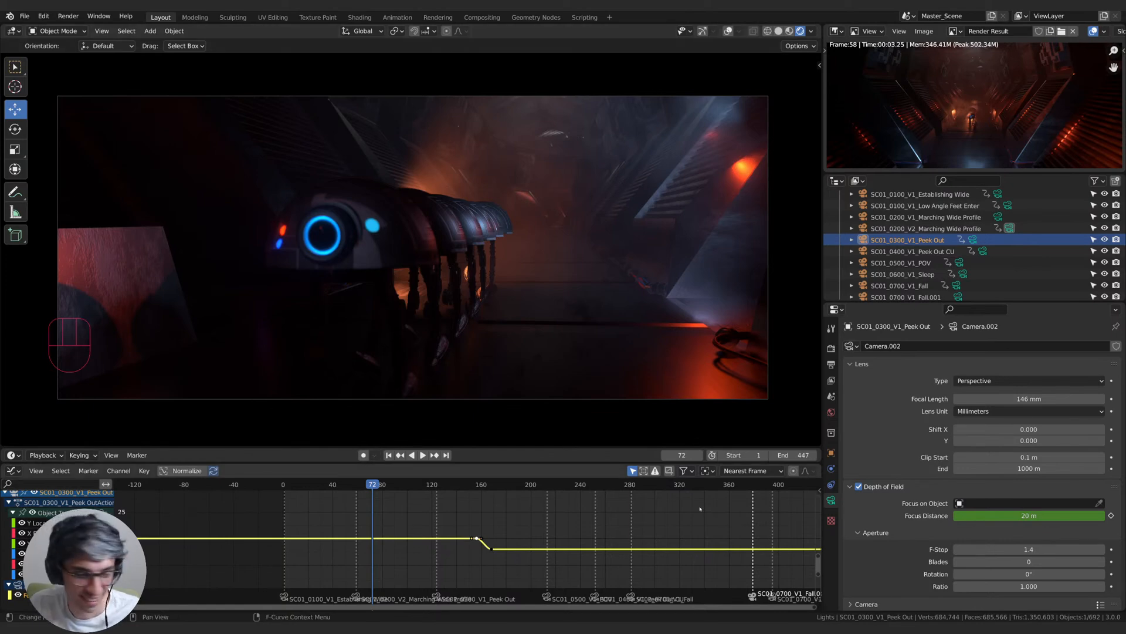
{"action": "left_click", "coordinate": [702, 539]}
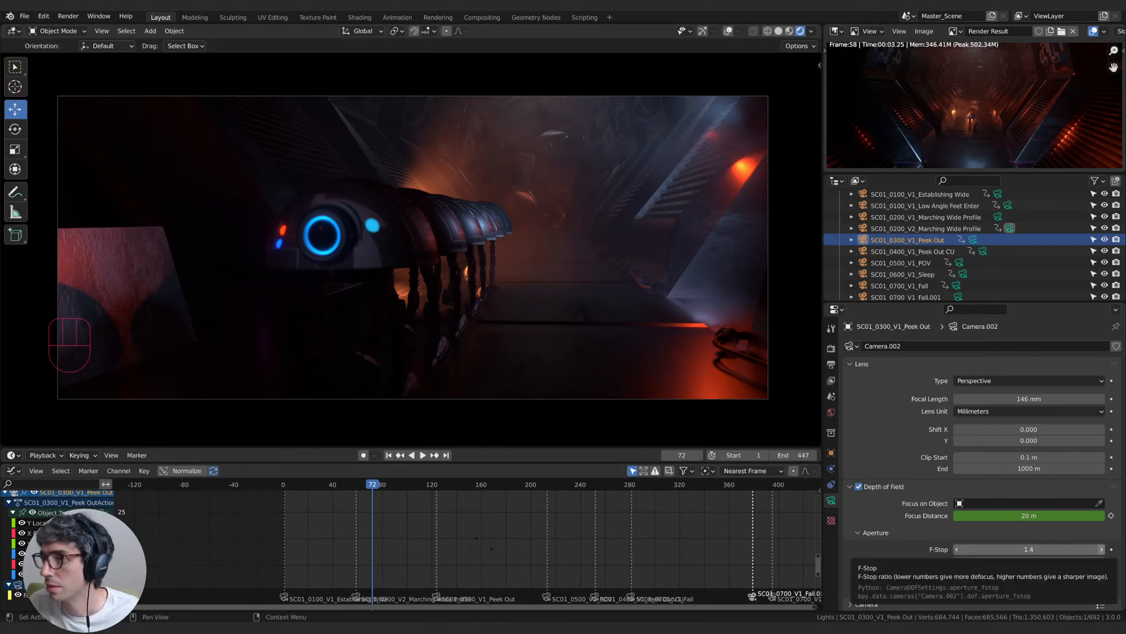
- Scrub through the marching and peek-out shots to compare their lighting and review the focus pull
{"action": "left_click_drag", "start_coordinate": [394, 488], "coordinate": [369, 486]}
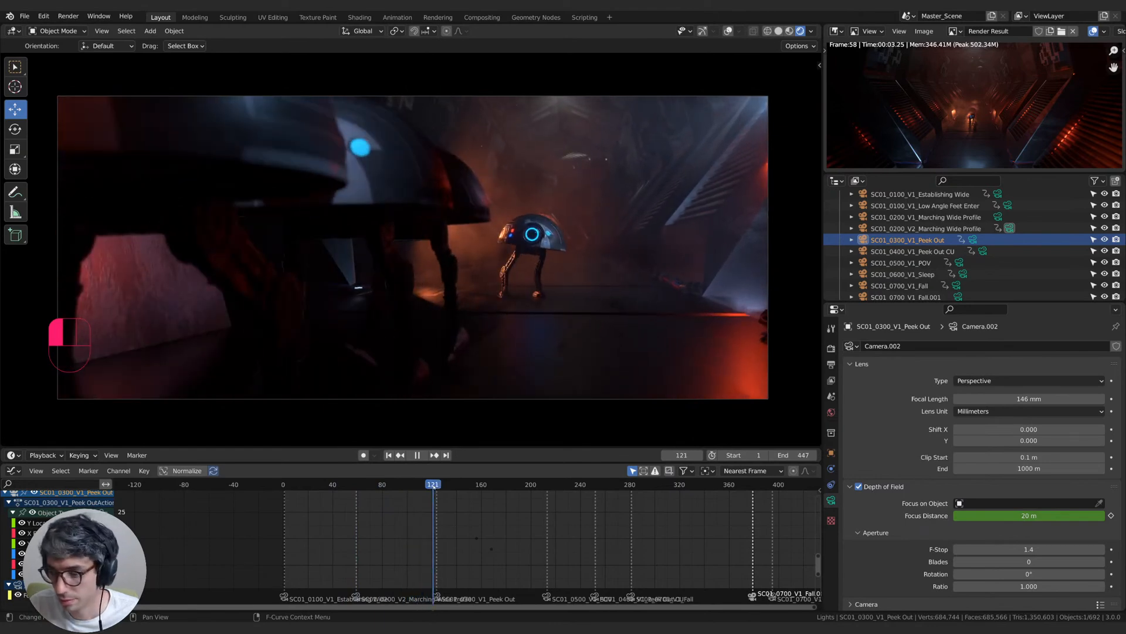
{"action": "key", "text": "space"}
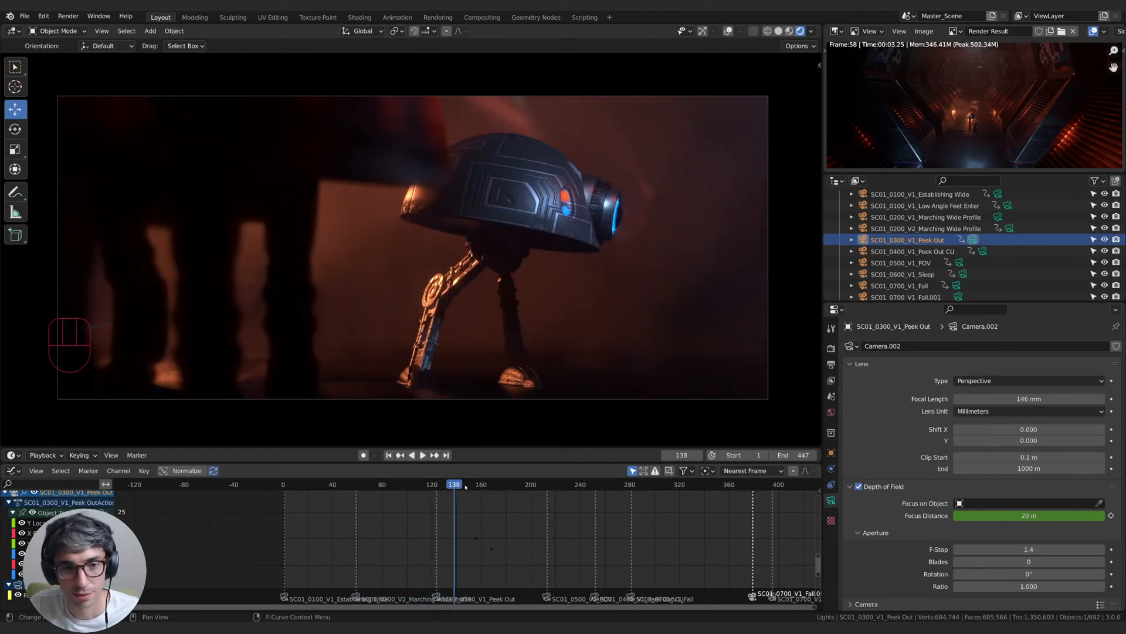
{"action": "key", "text": "space"}
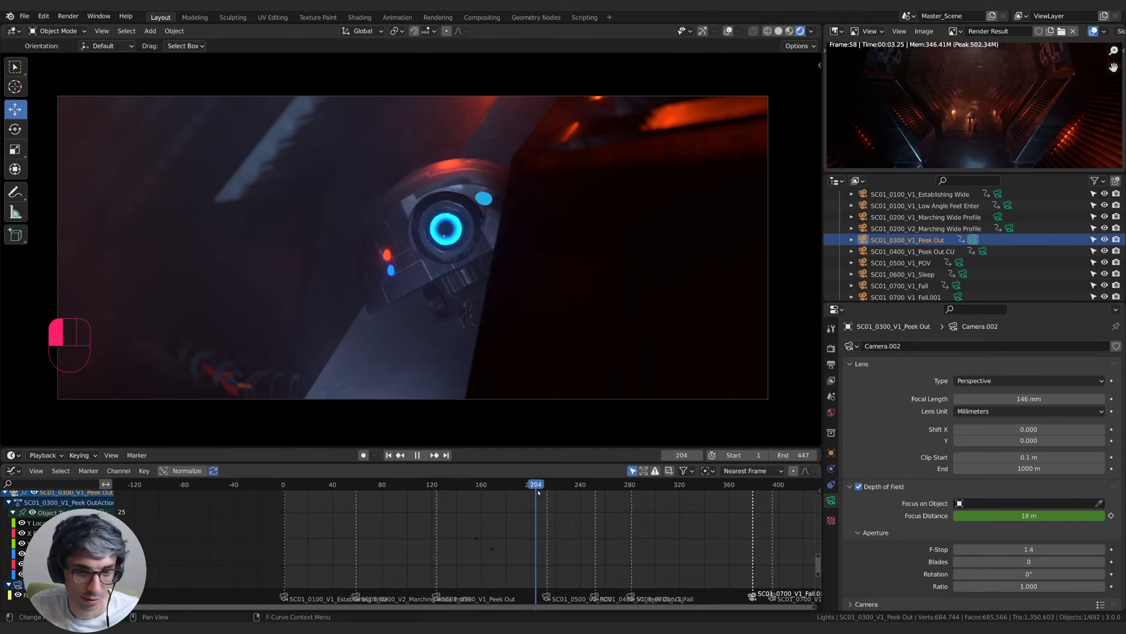
{"action": "left_click_drag", "start_coordinate": [549, 493], "coordinate": [481, 499]}
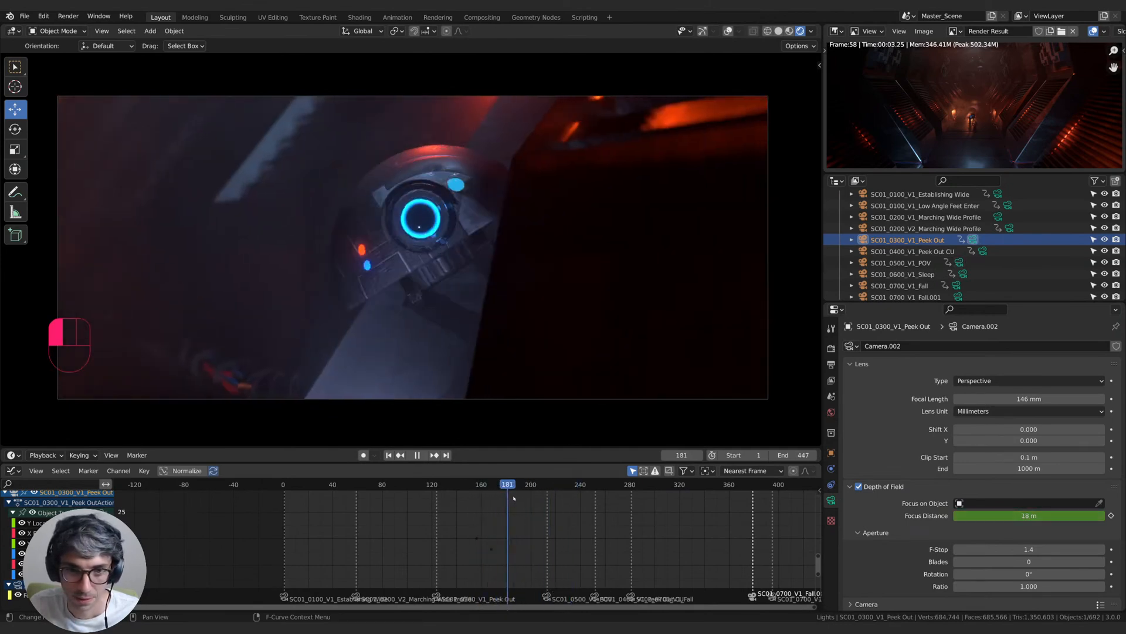
{"action": "left_click_drag", "start_coordinate": [571, 503], "coordinate": [390, 505]}
- Copy the name of the SC01_0300_V1_Peek Out camera without changing it
{"action": "scroll", "coordinate": [908, 259], "scroll_direction": "down", "scroll_amount": 3}
{"action": "scroll", "coordinate": [908, 259], "scroll_direction": "down", "scroll_amount": 4}
{"action": "left_click", "coordinate": [898, 226]}
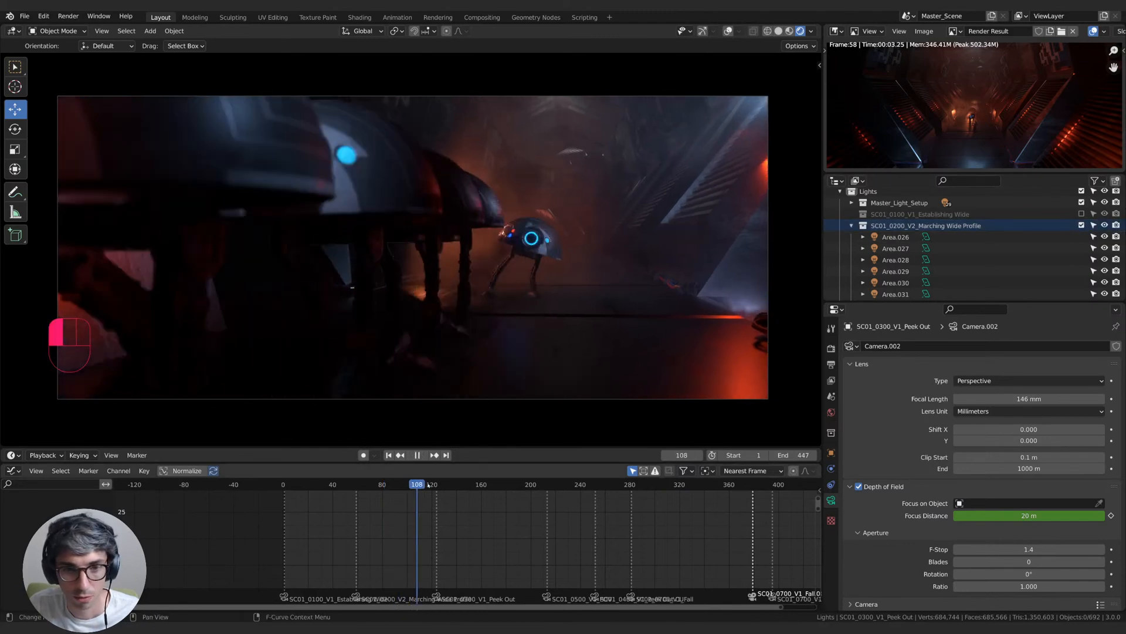
{"action": "scroll", "coordinate": [908, 244], "scroll_direction": "up", "scroll_amount": 4}
{"action": "scroll", "coordinate": [908, 243], "scroll_direction": "up", "scroll_amount": 6}
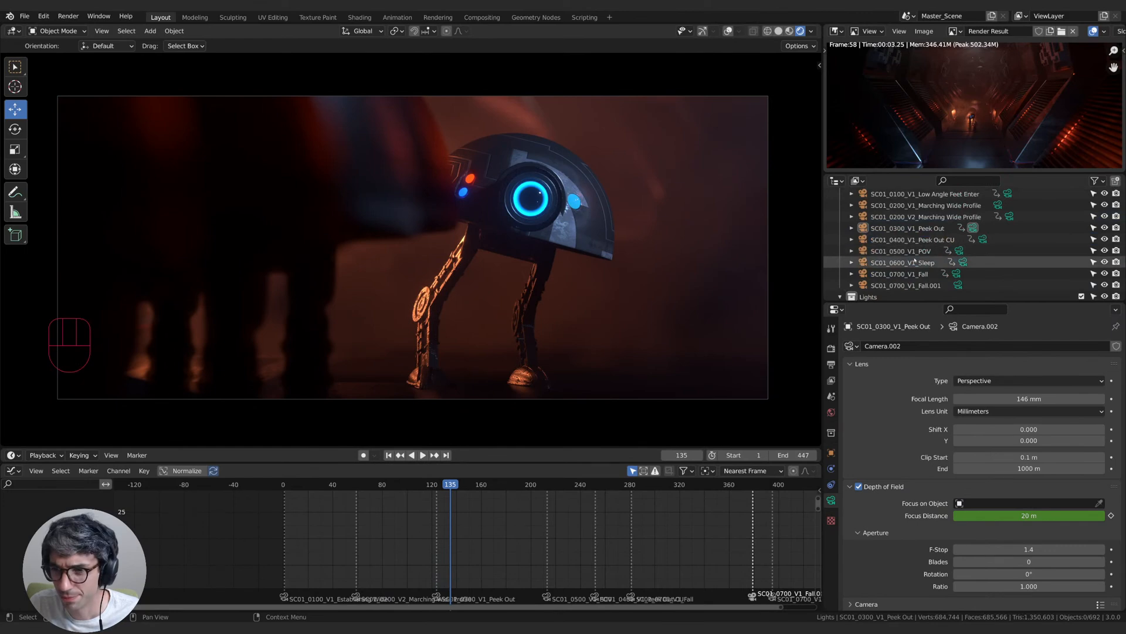
{"action": "left_click", "coordinate": [907, 239]}
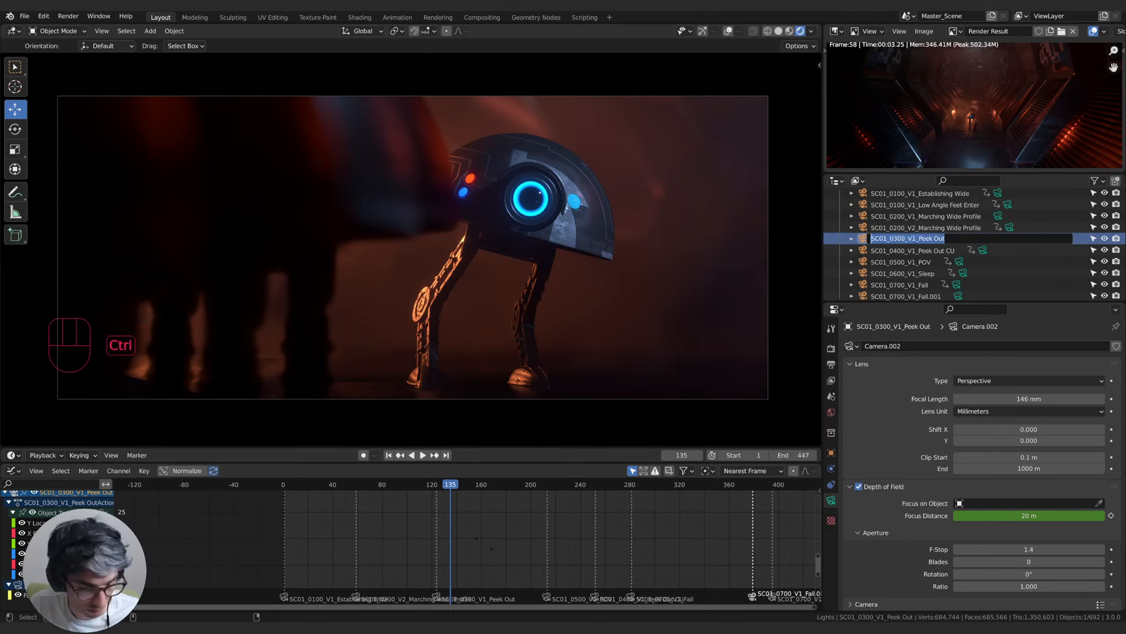
{"action": "key", "text": "Escape"}
- Rename the SC01_0200_V2_Marching Wide Profile light collection to SC01_0300_V1_Peek Out
{"action": "scroll", "coordinate": [905, 267], "scroll_direction": "down", "scroll_amount": 3}
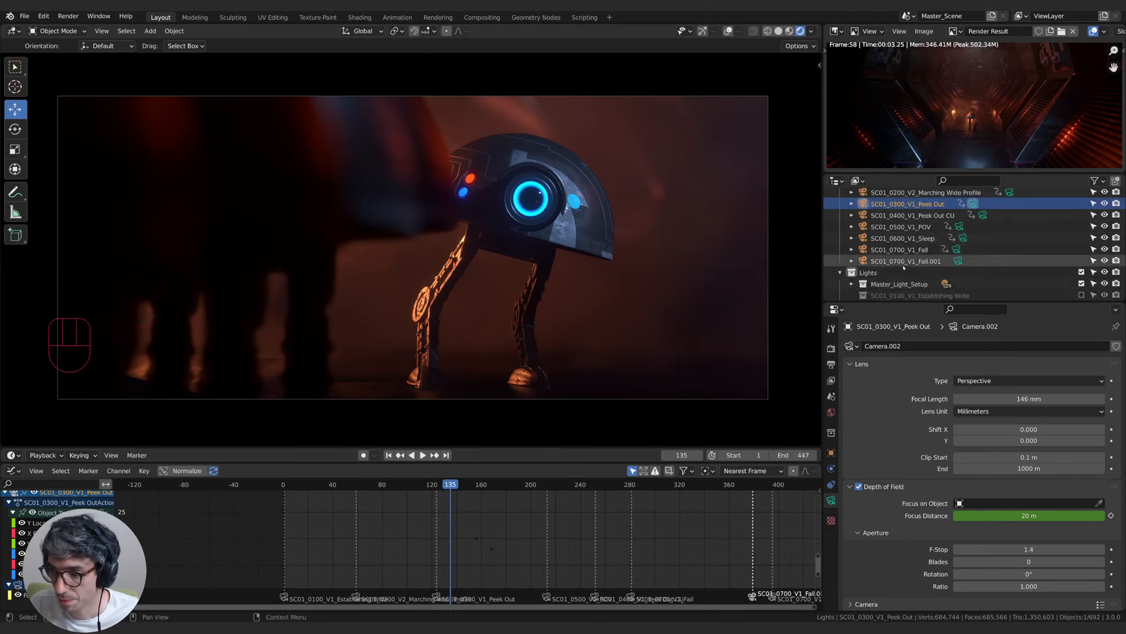
{"action": "scroll", "coordinate": [901, 270], "scroll_direction": "down", "scroll_amount": 9}
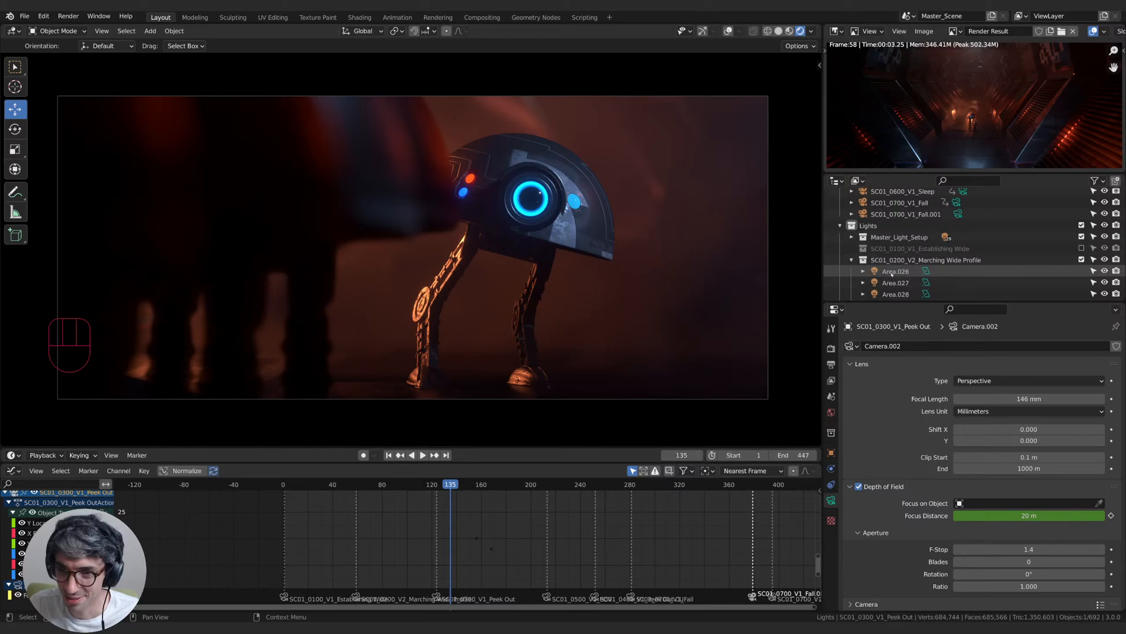
{"action": "scroll", "coordinate": [893, 264], "scroll_direction": "up", "scroll_amount": 8}
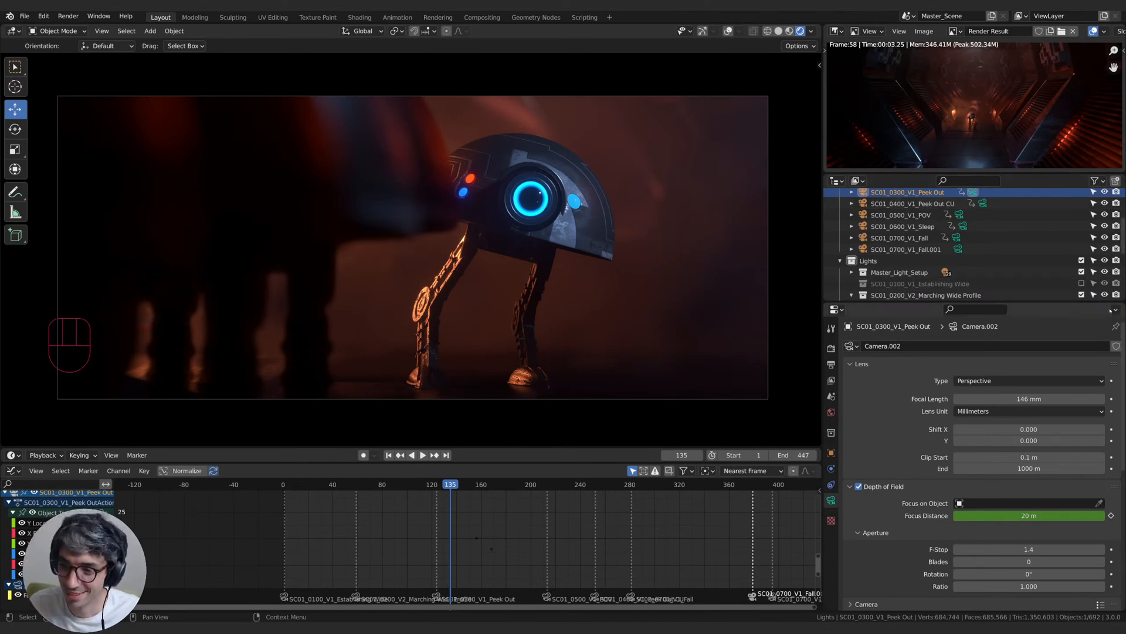
{"action": "scroll", "coordinate": [880, 261], "scroll_direction": "down", "scroll_amount": 5}
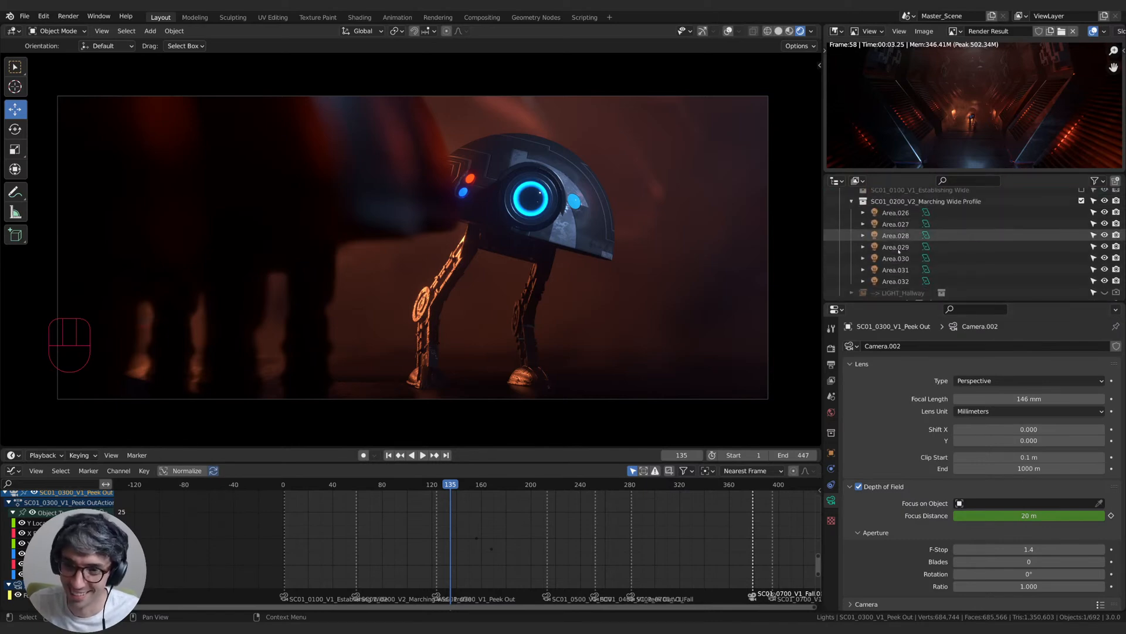
{"action": "scroll", "coordinate": [919, 253], "scroll_direction": "up", "scroll_amount": 3}
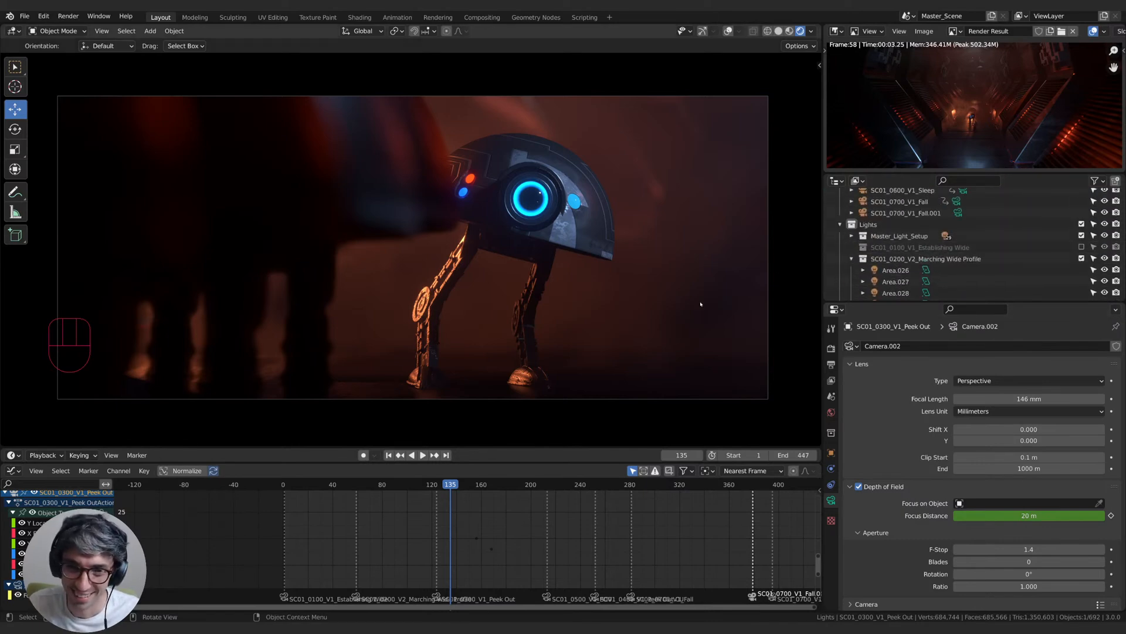
{"action": "scroll", "coordinate": [934, 259], "scroll_direction": "down", "scroll_amount": 3}
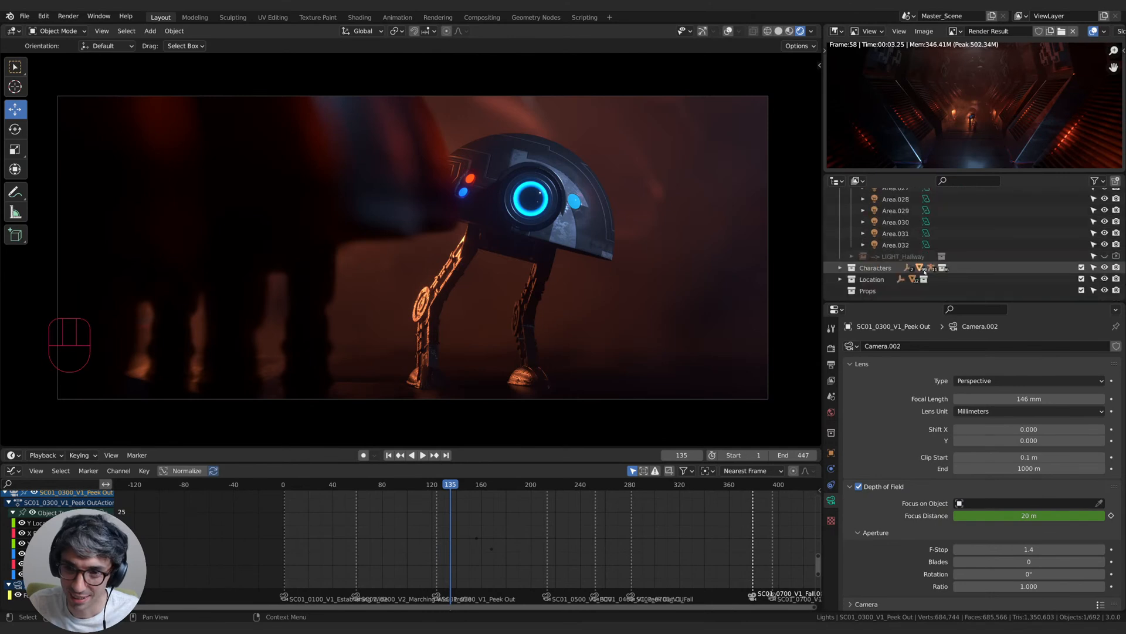
{"action": "scroll", "coordinate": [908, 233], "scroll_direction": "down", "scroll_amount": 2}
{"action": "scroll", "coordinate": [910, 219], "scroll_direction": "up", "scroll_amount": 2}
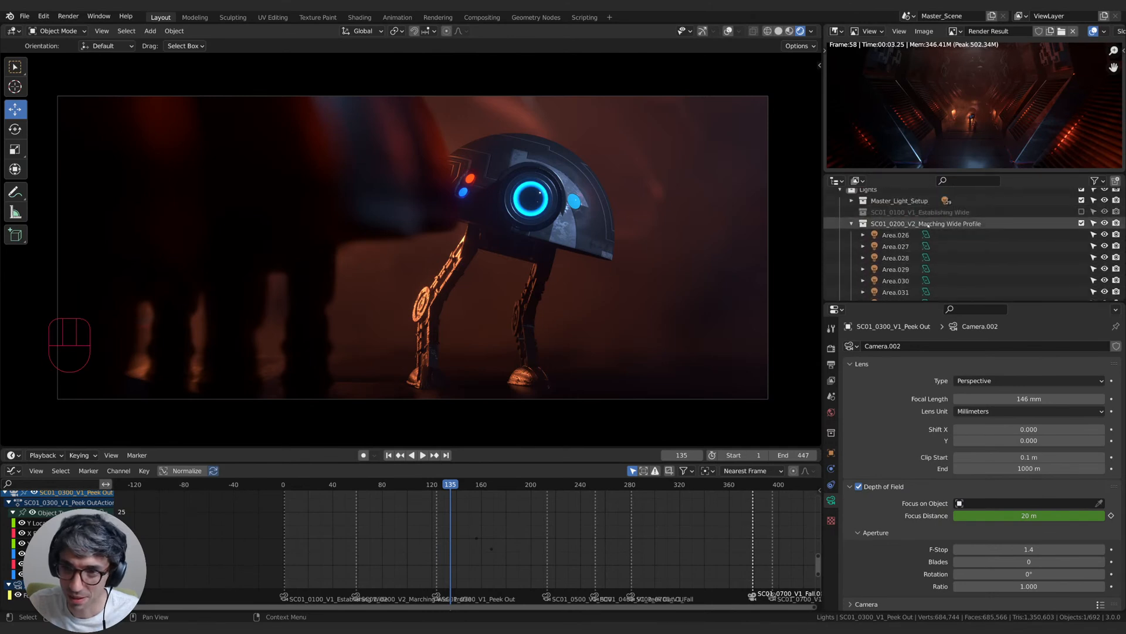
{"action": "double_click", "coordinate": [956, 225]}
{"action": "type", "text": "SC01_0300_V1_Peek Out"}
{"action": "key", "text": "Return"}
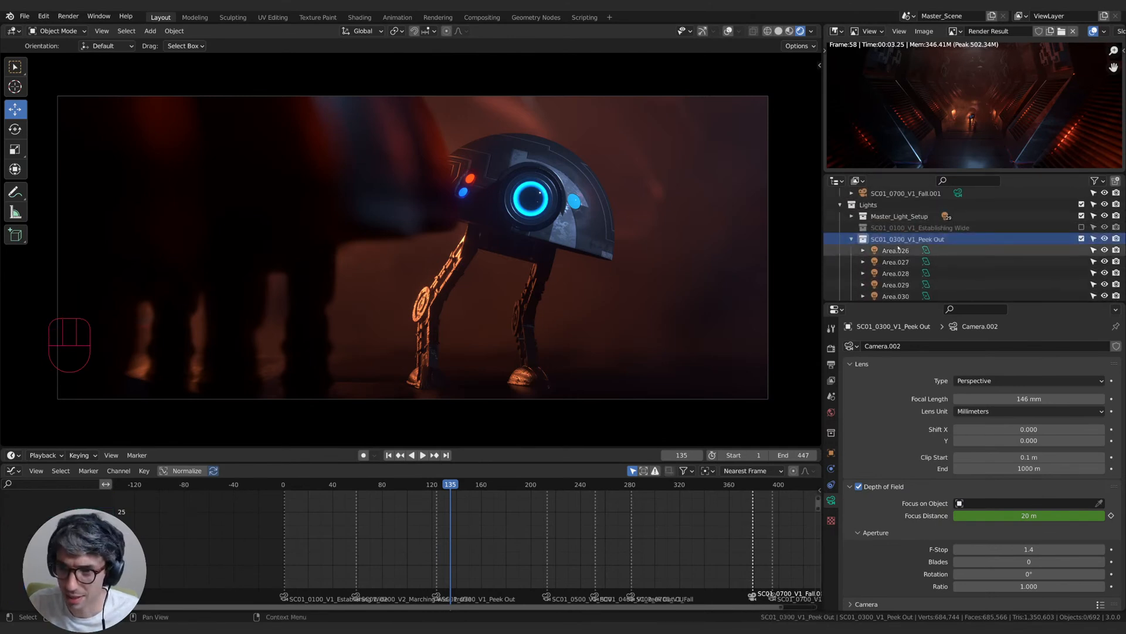
- Add a new collection directly inside Lights and collapse the SC01_0300_V1_Peek Out light collection
{"action": "left_click", "coordinate": [902, 217]}
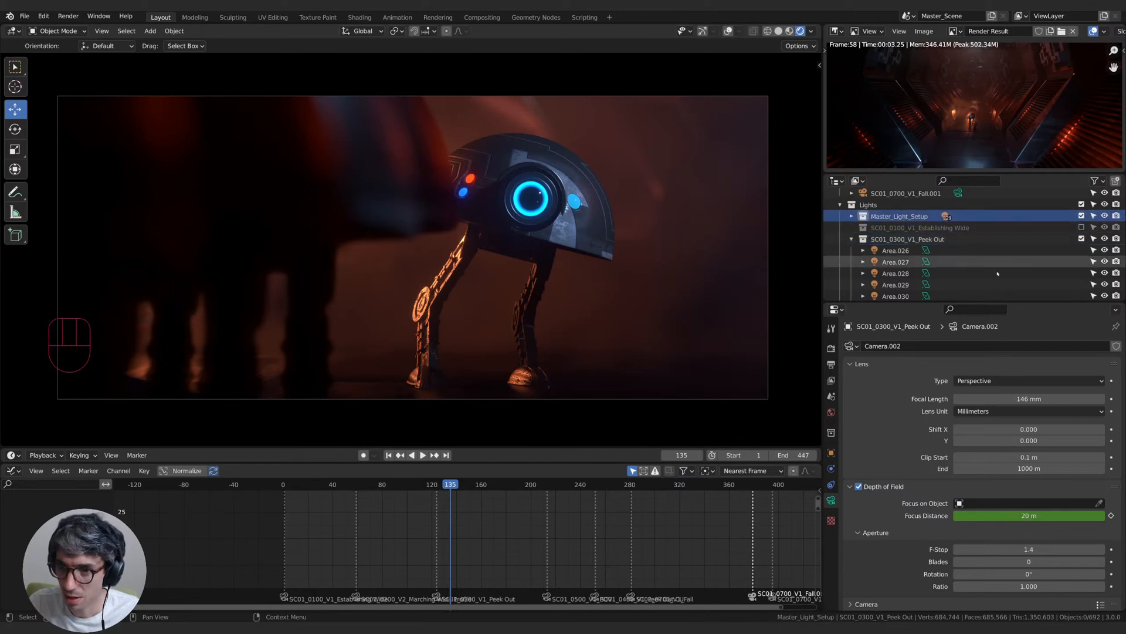
{"action": "left_click", "coordinate": [1116, 181]}
{"action": "key", "text": "ctrl+z"}
{"action": "key", "text": "ctrl+z"}
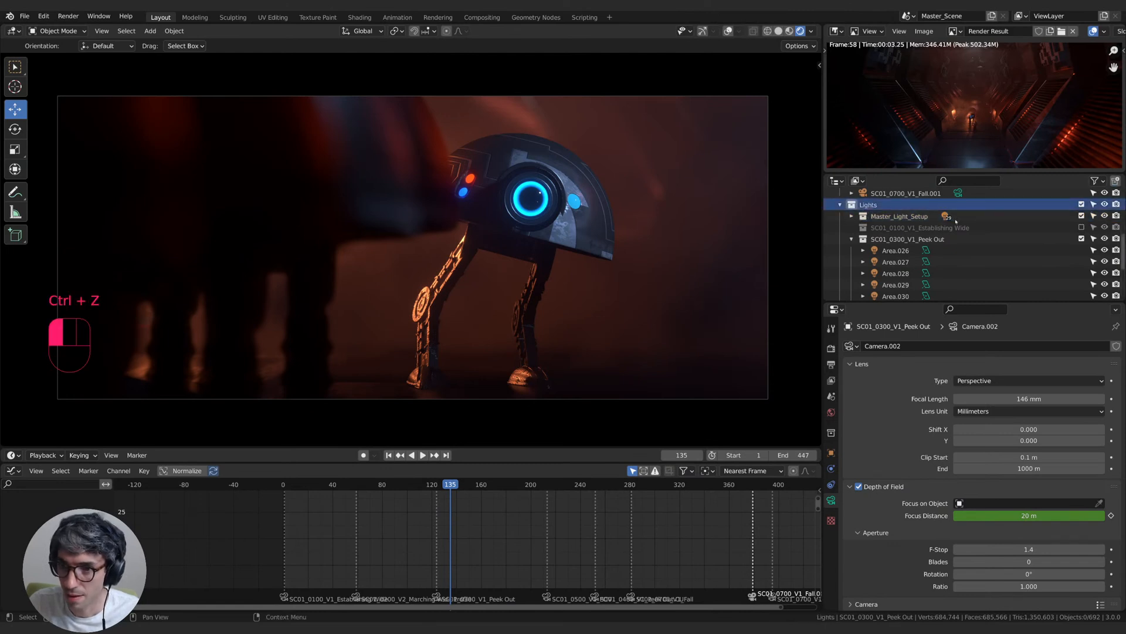
{"action": "left_click", "coordinate": [852, 240]}
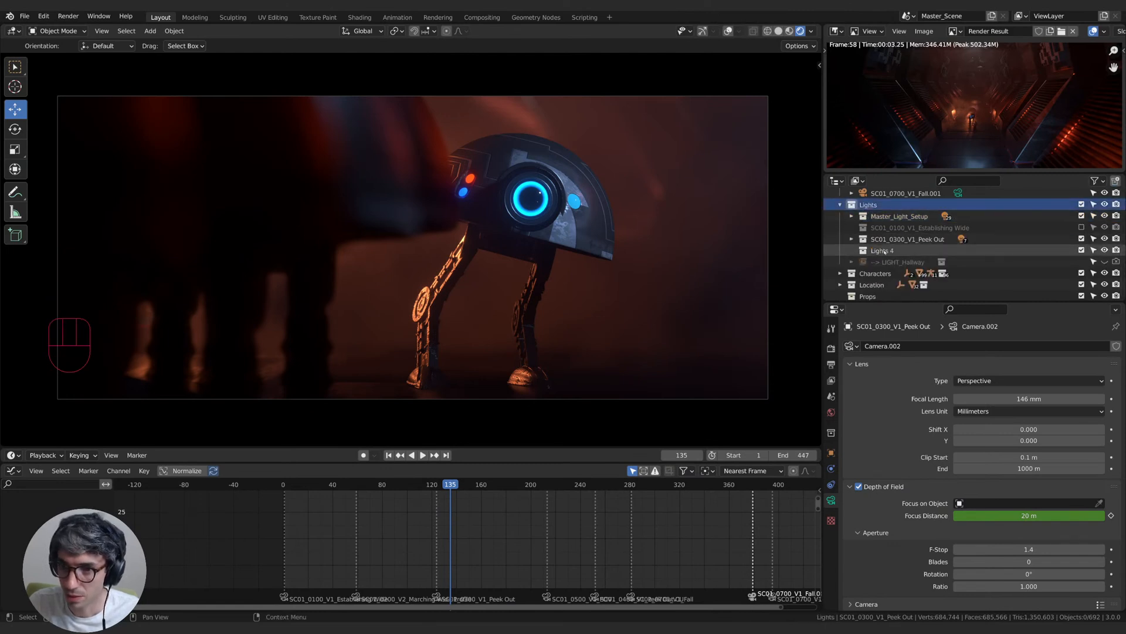
{"action": "left_click", "coordinate": [885, 251]}
- Go to frame 103 and rename the new light collection after the marching shot's camera, SC01_0200_V2_Marching Wide Profile
{"action": "scroll", "coordinate": [915, 253], "scroll_direction": "up", "scroll_amount": 6}
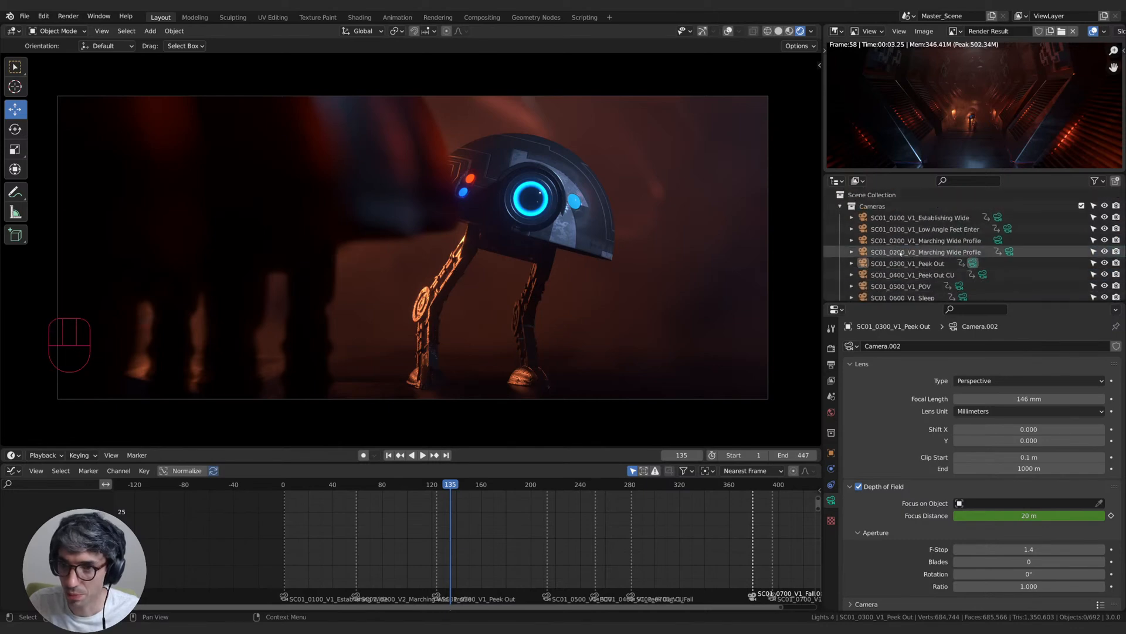
{"action": "scroll", "coordinate": [948, 254], "scroll_direction": "down", "scroll_amount": 3}
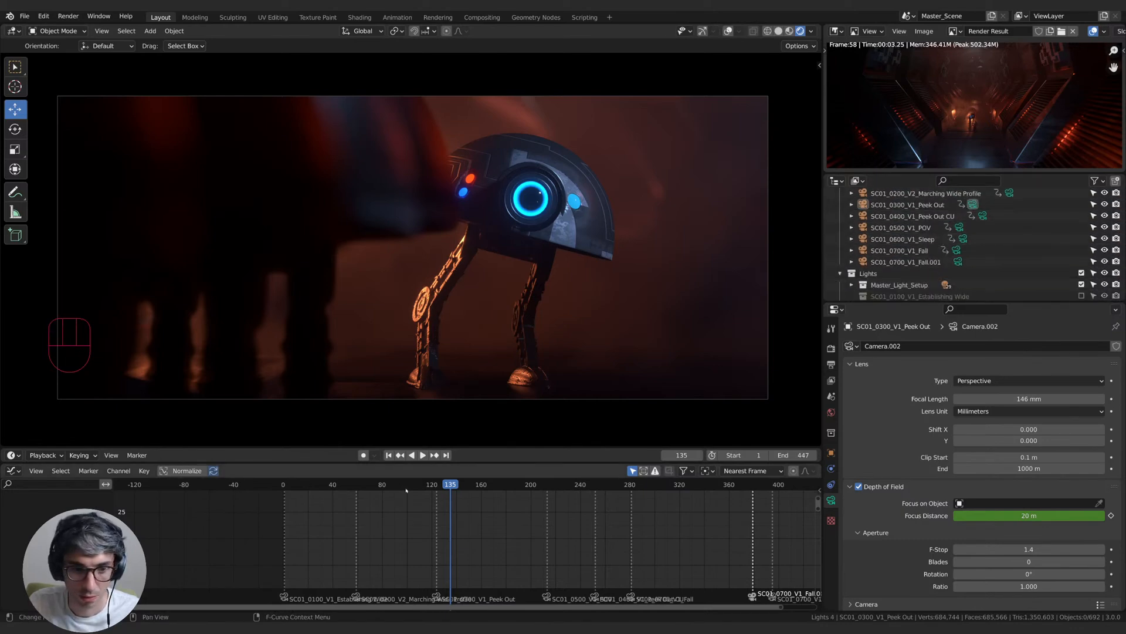
{"action": "left_click", "coordinate": [410, 486]}
{"action": "scroll", "coordinate": [929, 231], "scroll_direction": "up", "scroll_amount": 3}
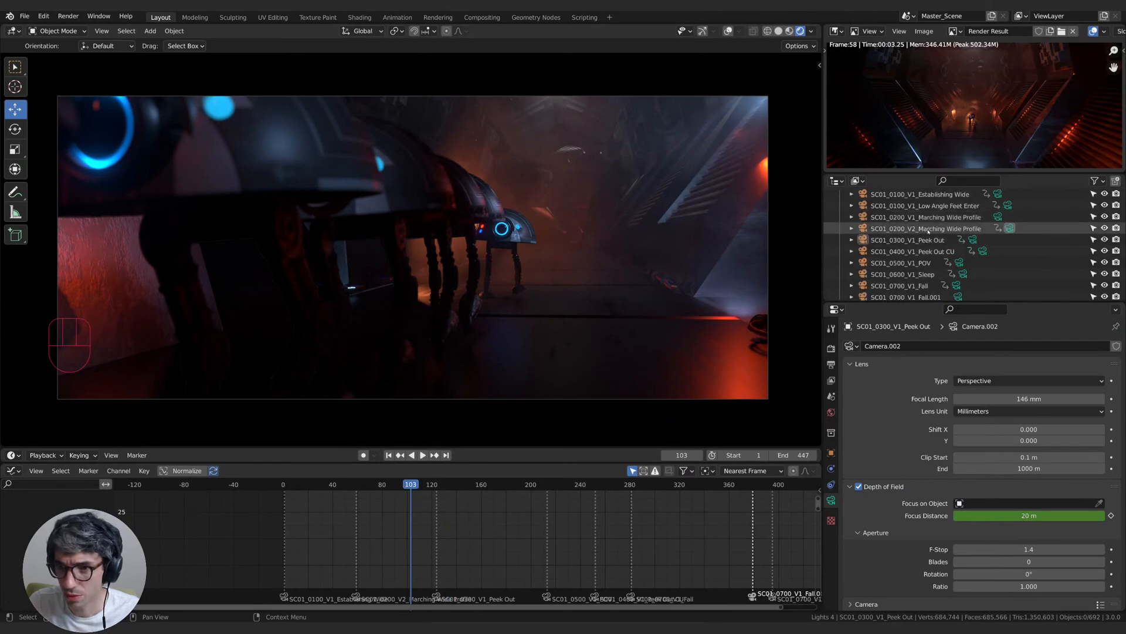
{"action": "double_click", "coordinate": [929, 229]}
{"action": "scroll", "coordinate": [928, 230], "scroll_direction": "up", "scroll_amount": 1}
{"action": "scroll", "coordinate": [880, 246], "scroll_direction": "down", "scroll_amount": 6}
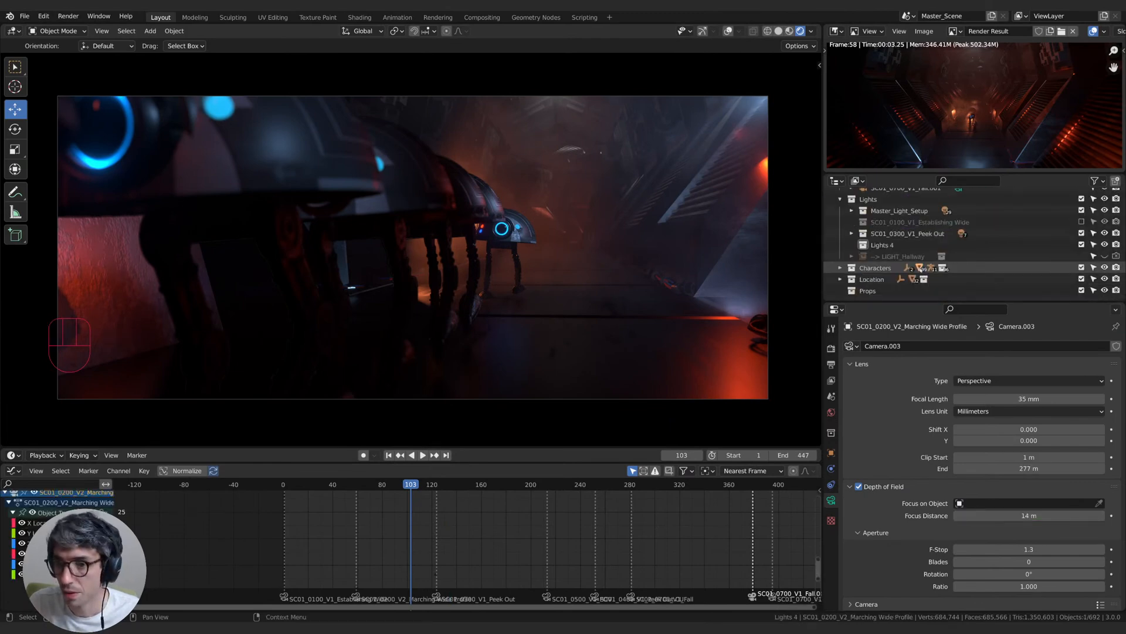
{"action": "double_click", "coordinate": [877, 245]}
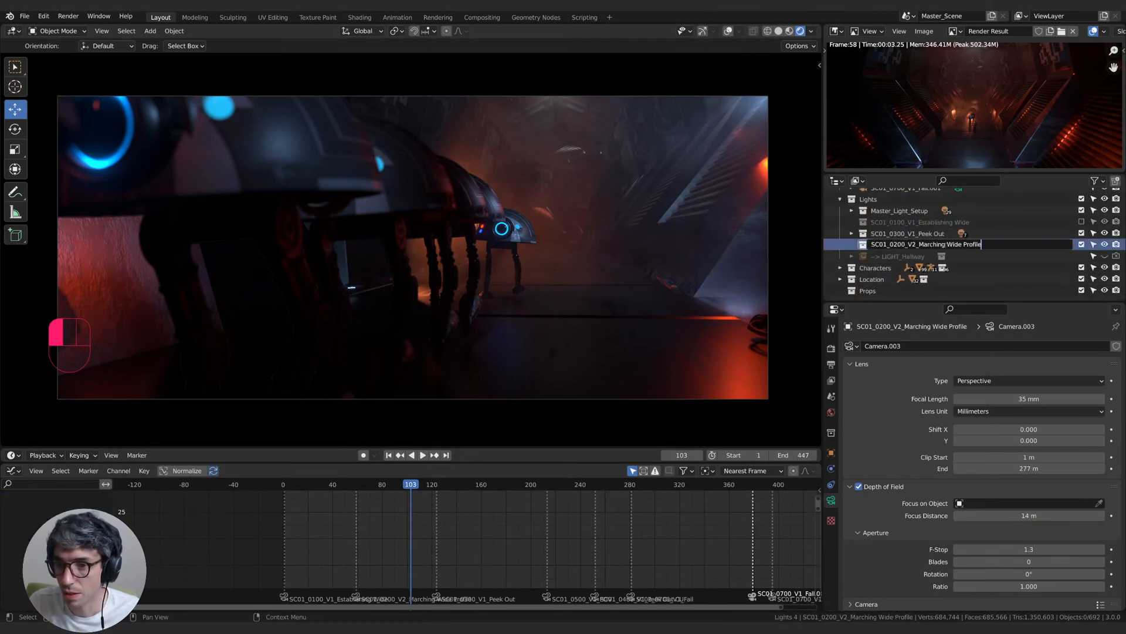
{"action": "key", "text": "Return"}
- Duplicate the area lights Area.026 to Area.032 of the SC01_0300_V1_Peek Out collection in place
{"action": "left_click", "coordinate": [852, 233]}
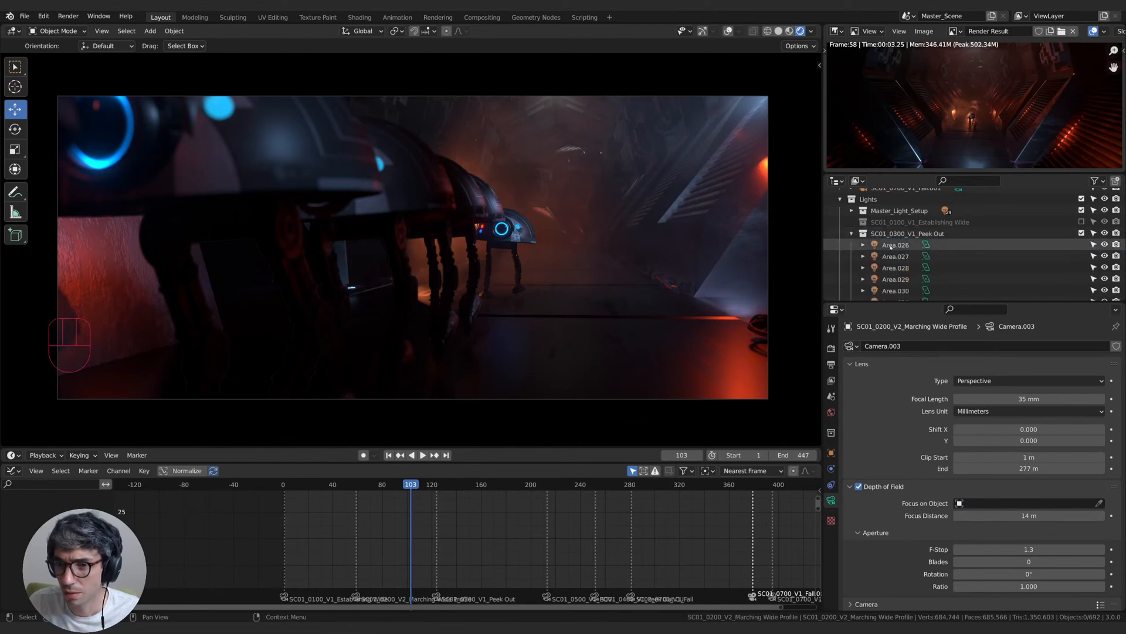
{"action": "left_click", "coordinate": [892, 245]}
{"action": "scroll", "coordinate": [892, 248], "scroll_direction": "down", "scroll_amount": 2}
{"action": "scroll", "coordinate": [892, 249], "scroll_direction": "down", "scroll_amount": 1}
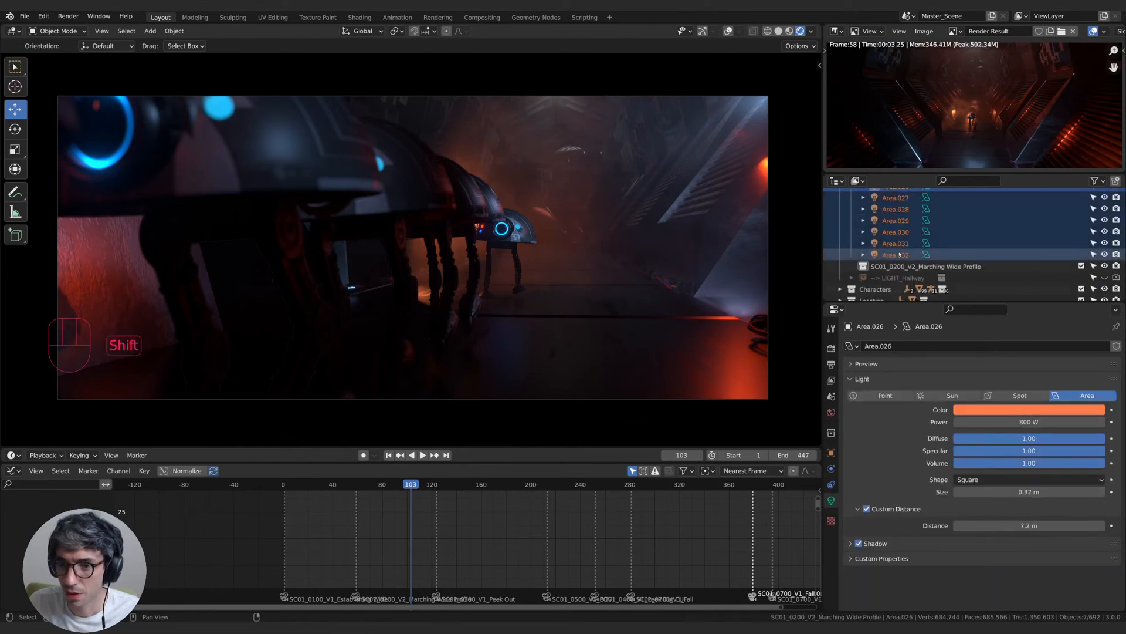
{"action": "key", "text": "shift+d"}
{"action": "right_click", "coordinate": [887, 256]}
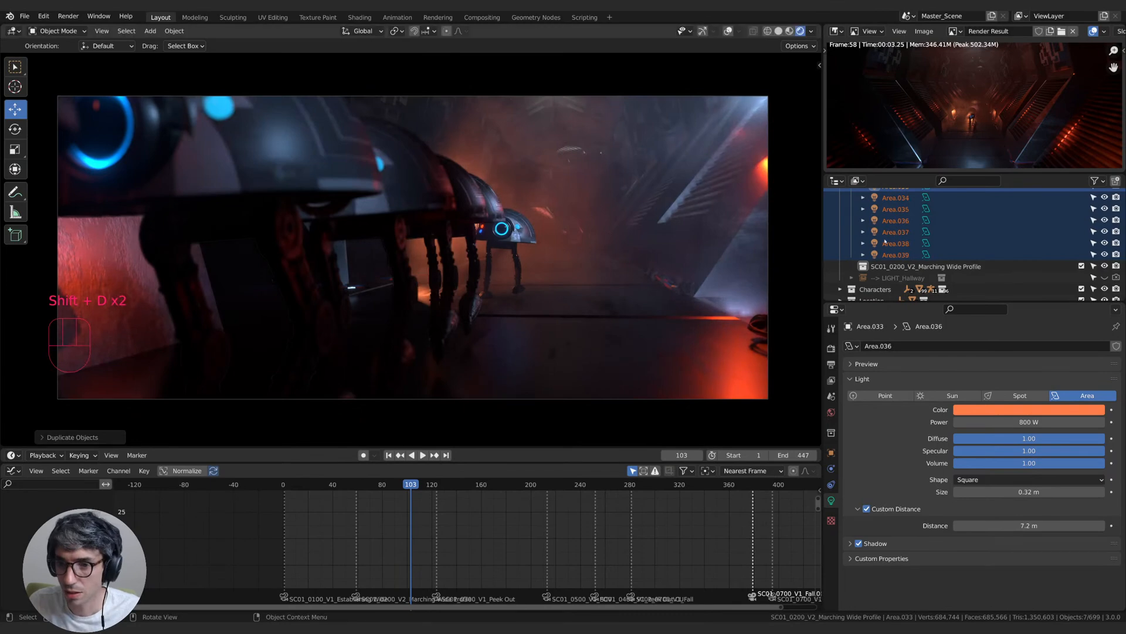
- Move the duplicated area lights into the SC01_0200_V2_Marching Wide Profile light collection
{"action": "scroll", "coordinate": [898, 262], "scroll_direction": "up", "scroll_amount": 3}
{"action": "scroll", "coordinate": [896, 256], "scroll_direction": "down", "scroll_amount": 2}
{"action": "scroll", "coordinate": [460, 261], "scroll_direction": "down", "scroll_amount": 2}
{"action": "key", "text": "m"}
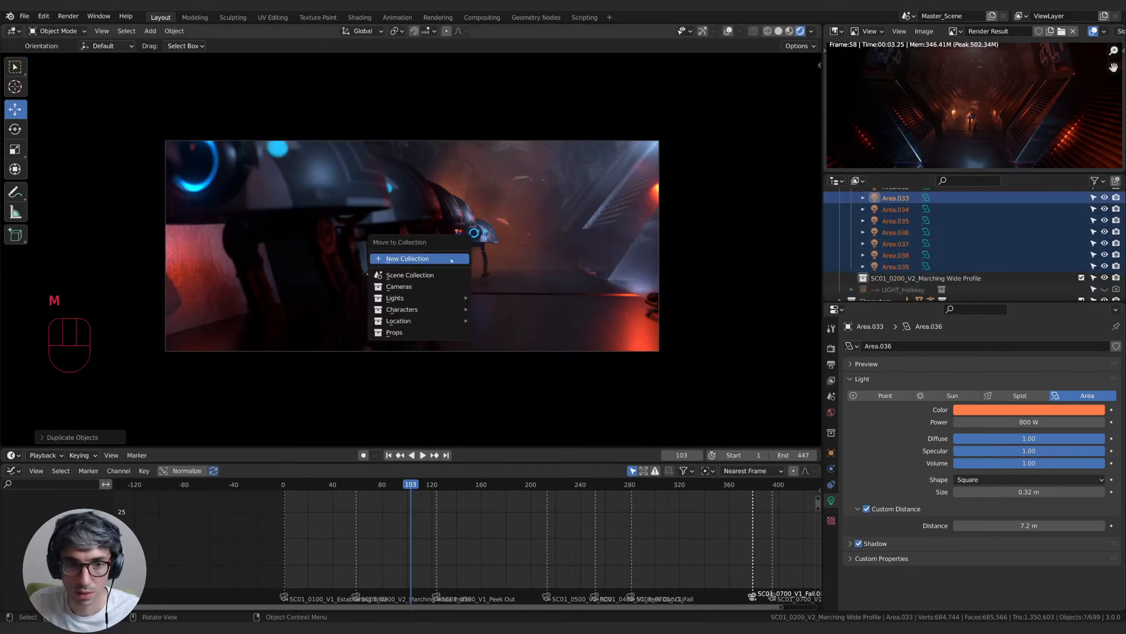
{"action": "mouse_move", "coordinate": [452, 298]}
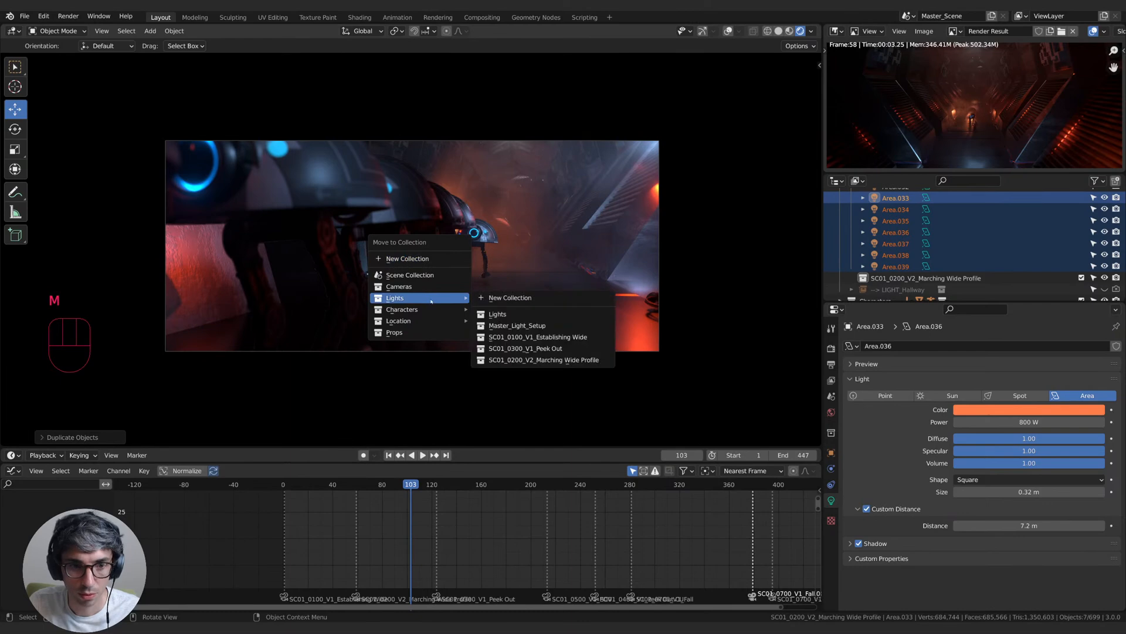
{"action": "left_click", "coordinate": [546, 360]}
- Exclude the SC01_0300_V1_Peek Out light collection from the view layer and briefly play the marching shot to check its lighting
{"action": "scroll", "coordinate": [907, 272], "scroll_direction": "up", "scroll_amount": 5}
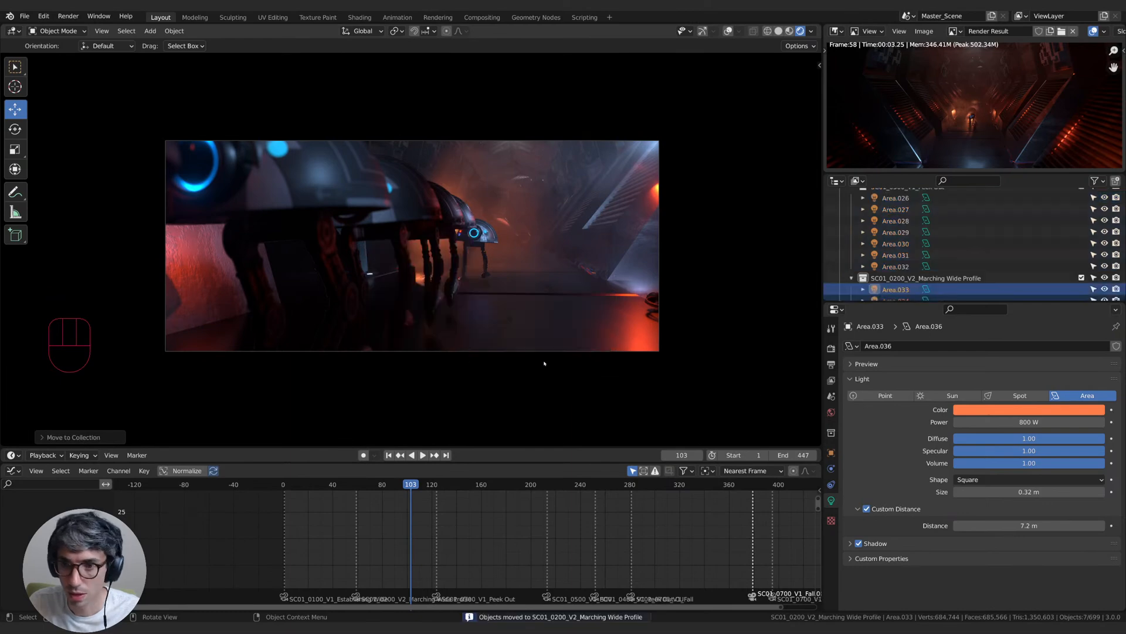
{"action": "scroll", "coordinate": [907, 272], "scroll_direction": "up", "scroll_amount": 2}
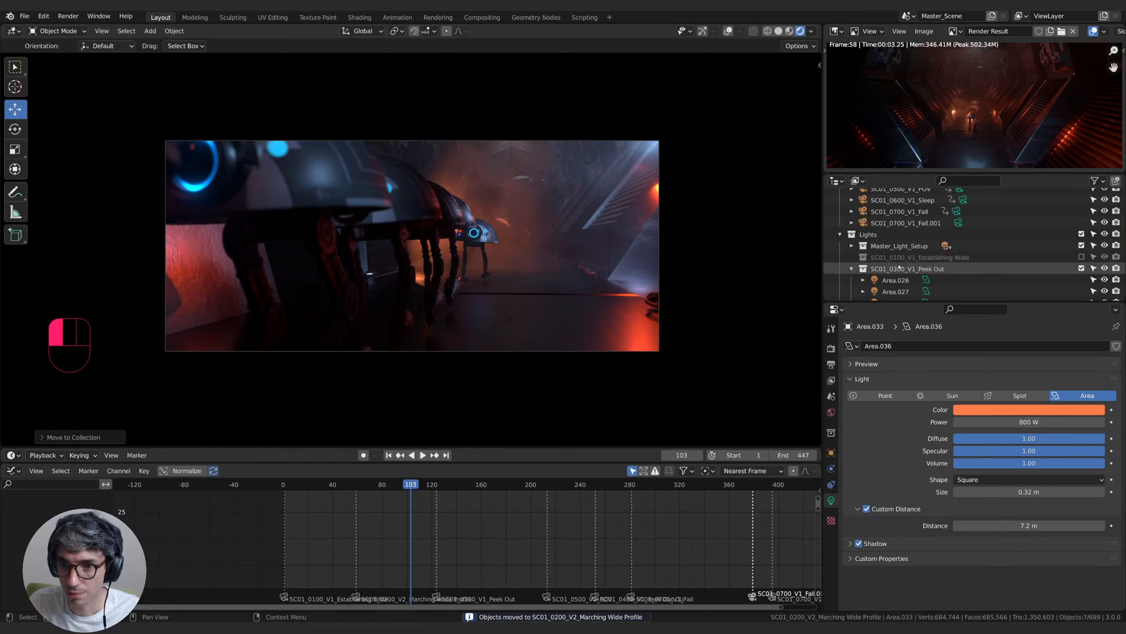
{"action": "left_click", "coordinate": [1060, 267]}
{"action": "left_click", "coordinate": [1082, 268]}
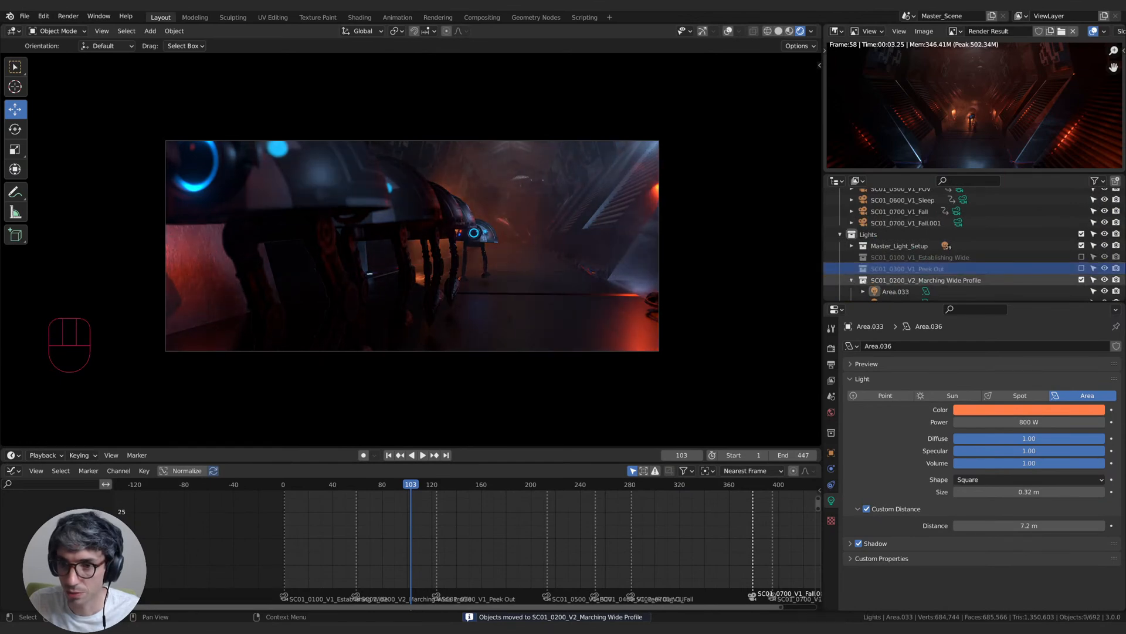
{"action": "left_click", "coordinate": [871, 281]}
{"action": "key", "text": "space"}
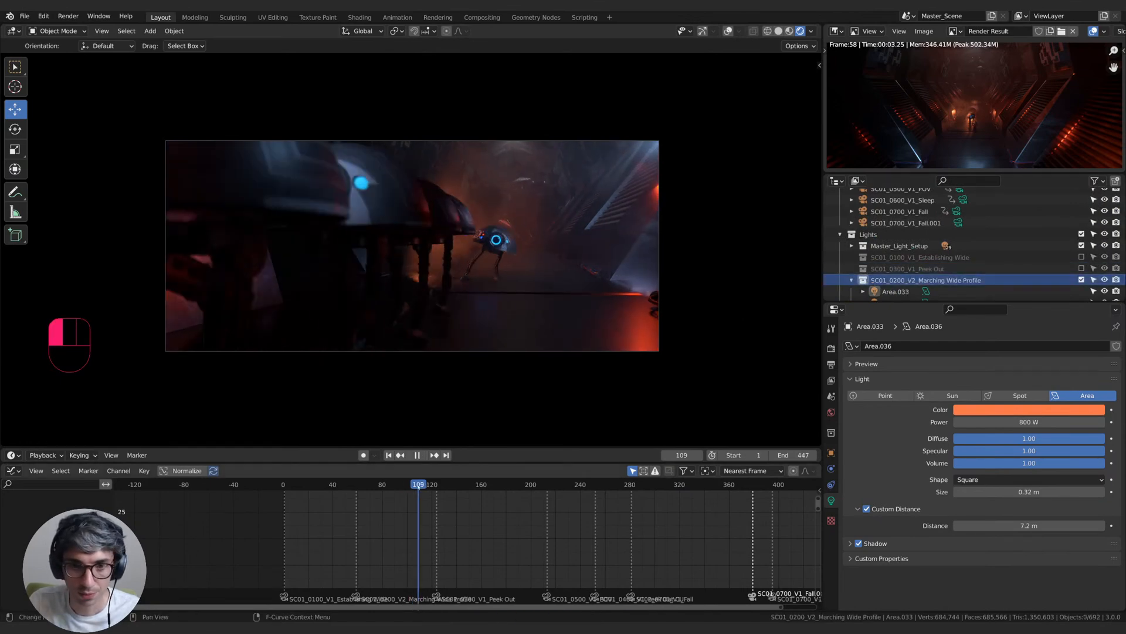
{"action": "key", "text": "space"}
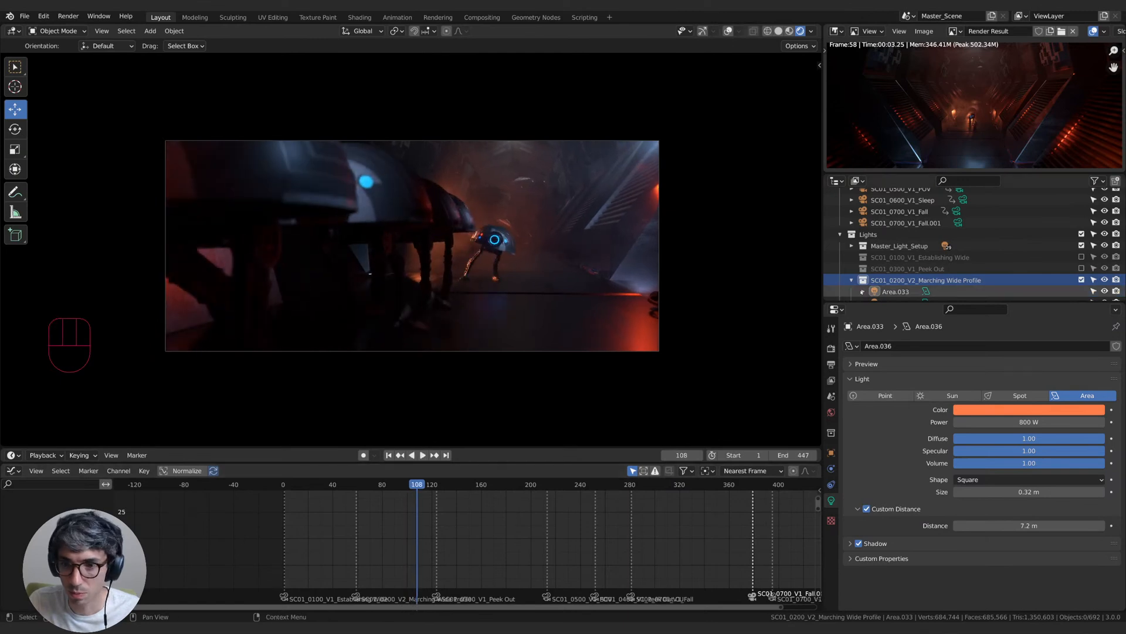
- Check what Area.039 lights by hiding and showing it, and move and rotate it to reduce its red glow on the foreground floor
{"action": "scroll", "coordinate": [881, 257], "scroll_direction": "down", "scroll_amount": 5}
{"action": "left_click", "coordinate": [1106, 254]}
{"action": "left_click", "coordinate": [1106, 254]}
{"action": "left_click", "coordinate": [884, 254]}
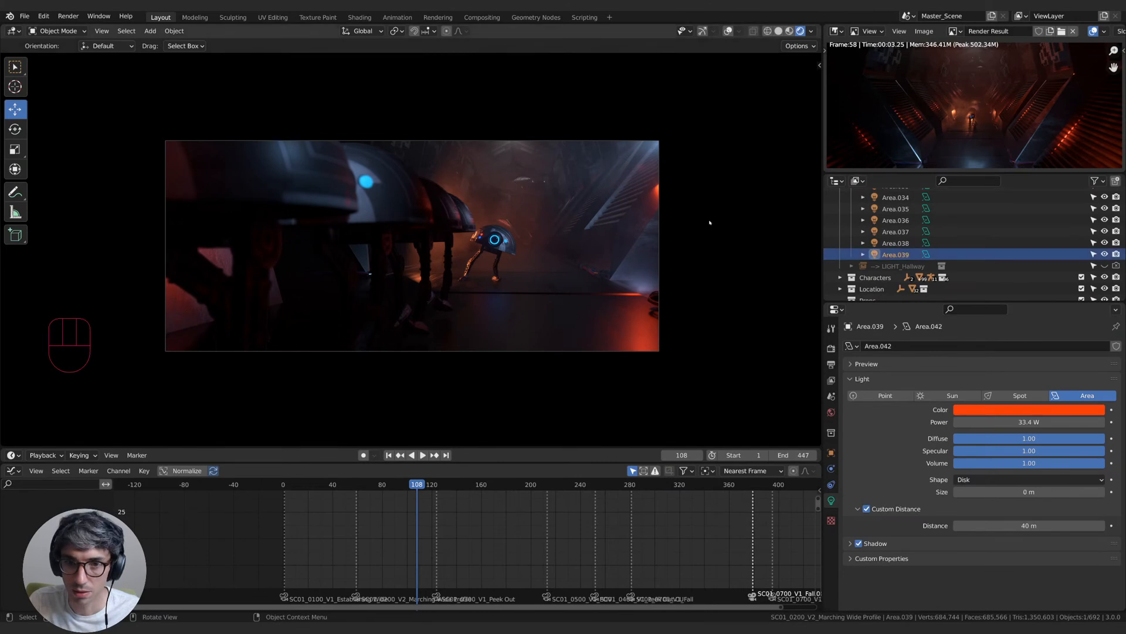
{"action": "key", "text": "g"}
{"action": "left_click", "coordinate": [740, 216]}
{"action": "key", "text": "r"}
{"action": "left_click", "coordinate": [640, 290]}
{"action": "key", "text": "g"}
{"action": "left_click", "coordinate": [651, 353]}
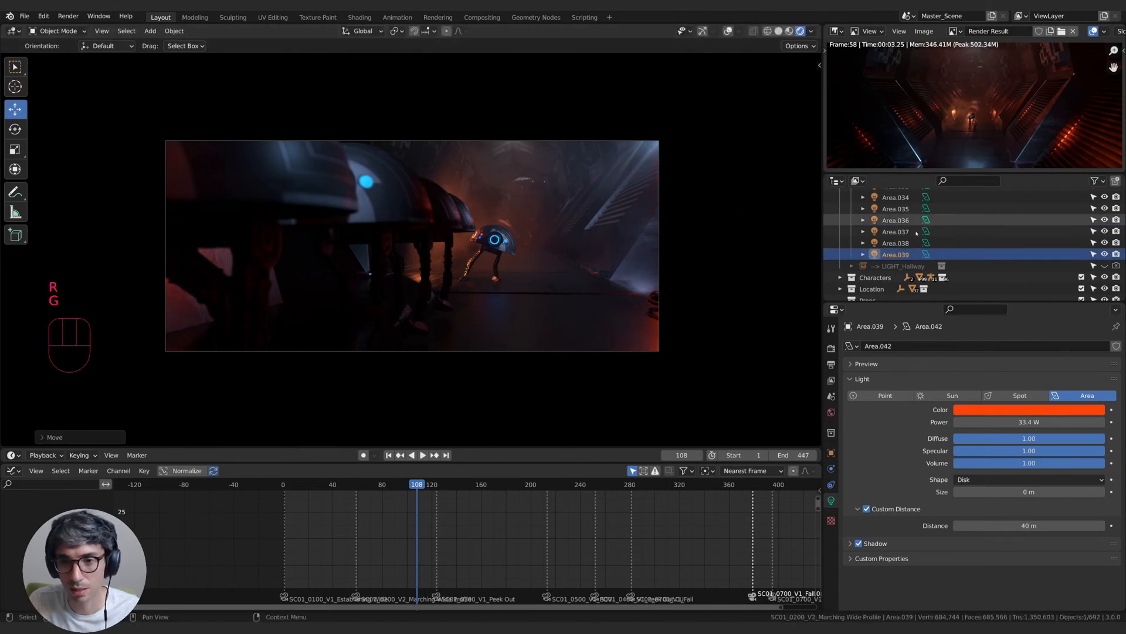
- Go to frame 60 and move Area.039 to take its red glow off the foreground wall panel
{"action": "left_click_drag", "start_coordinate": [427, 481], "coordinate": [357, 496]}
{"action": "key", "text": "g"}
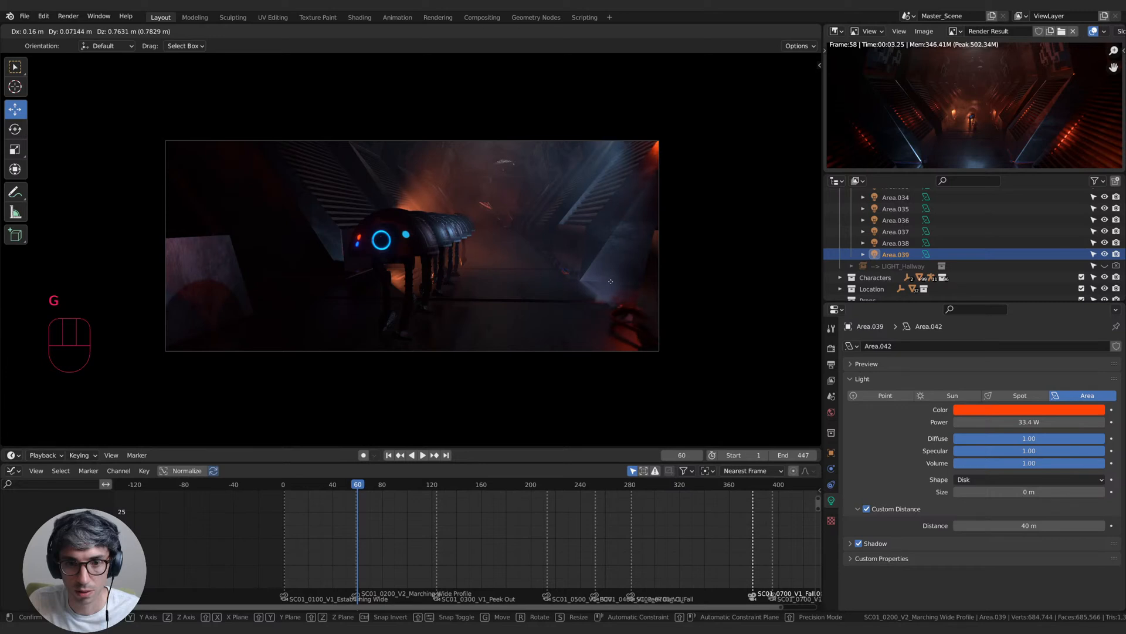
{"action": "left_click", "coordinate": [590, 238]}
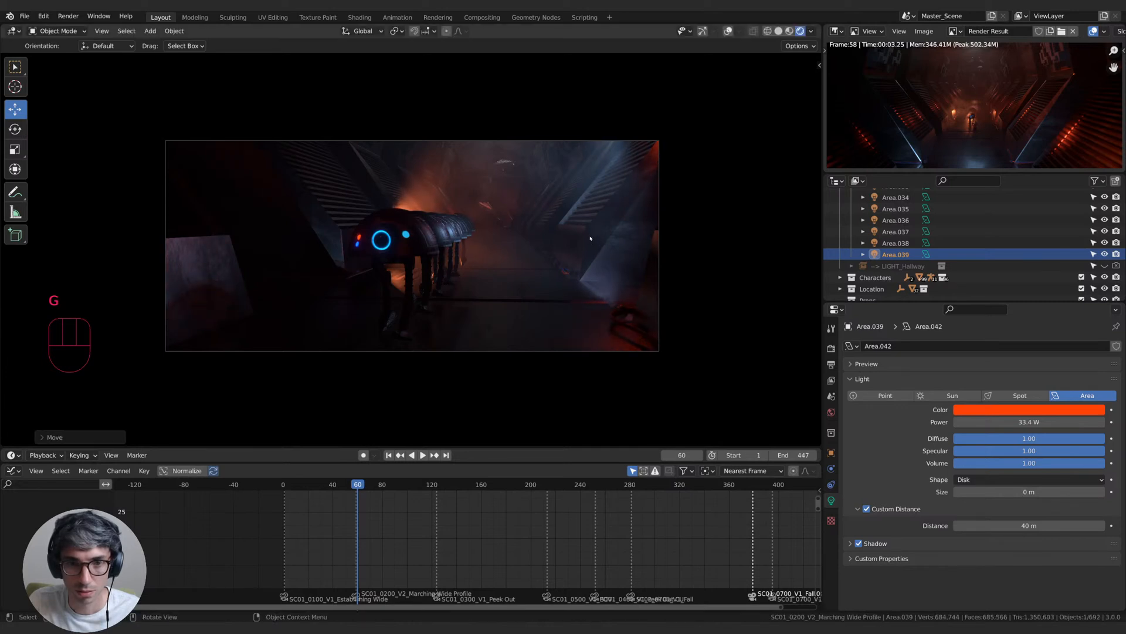
- Go to frame 111, check what Area.038 lights by hiding and showing it, and move and rotate it to soften its light on the wall
{"action": "left_click_drag", "start_coordinate": [357, 487], "coordinate": [421, 474]}
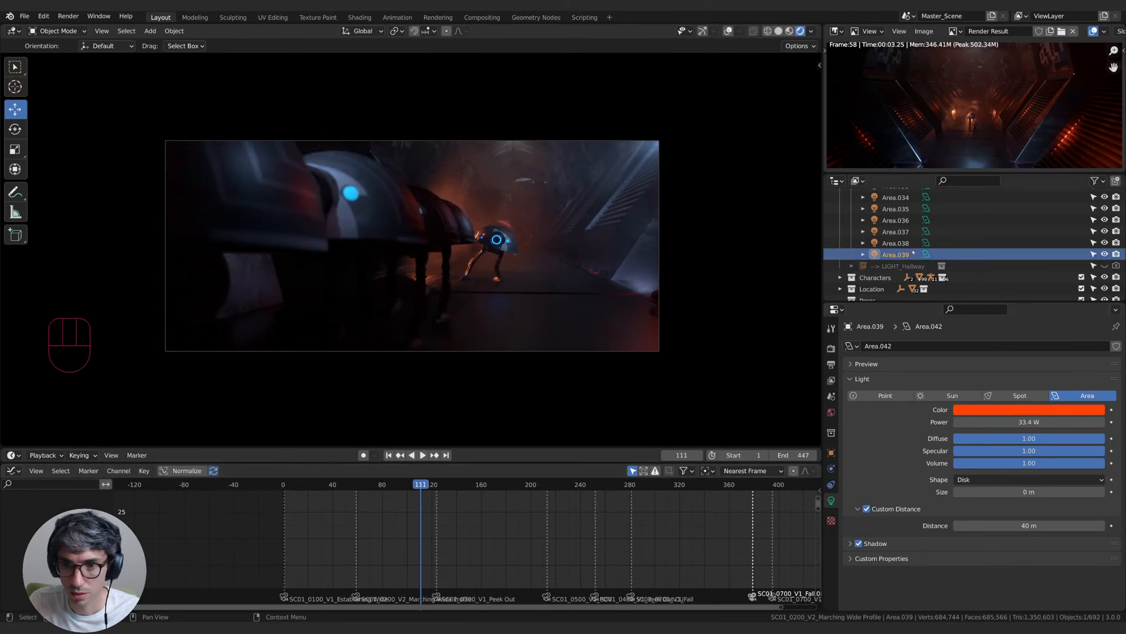
{"action": "left_click", "coordinate": [1105, 243]}
{"action": "left_click", "coordinate": [1104, 243]}
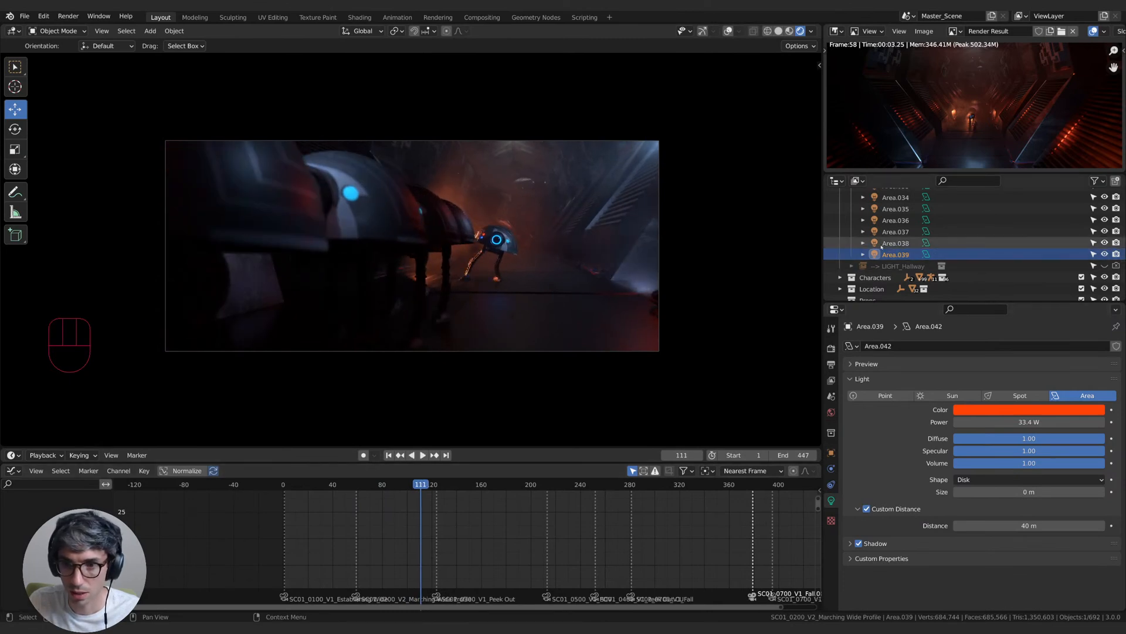
{"action": "left_click", "coordinate": [882, 243]}
{"action": "key", "text": "g"}
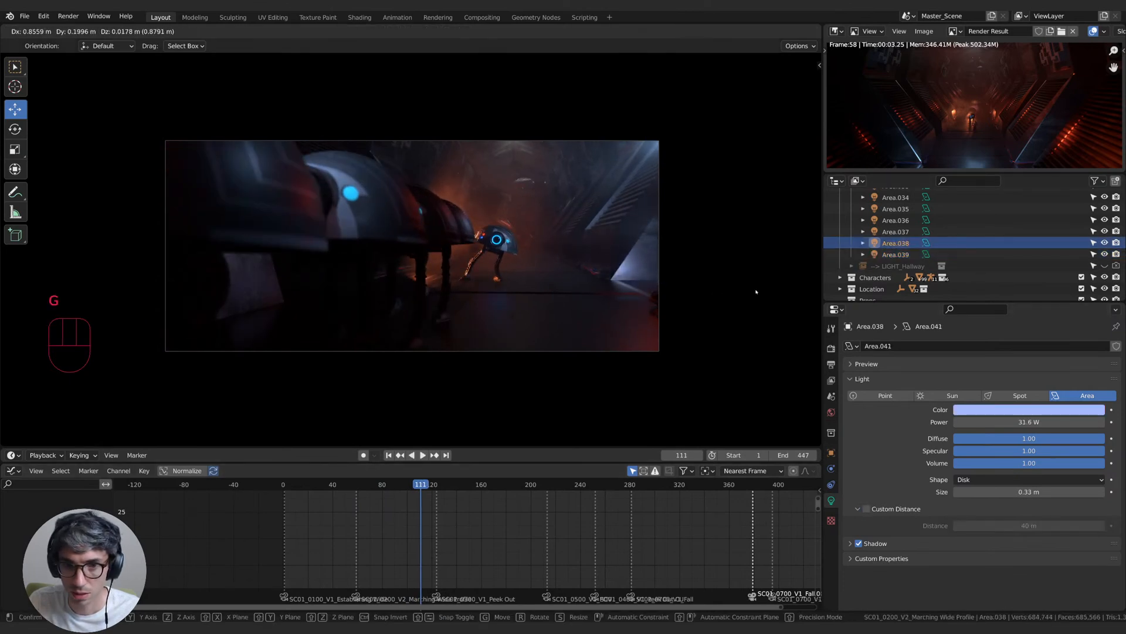
{"action": "left_click", "coordinate": [756, 288]}
{"action": "key", "text": "r"}
{"action": "left_click", "coordinate": [739, 258]}
{"action": "key", "text": "g"}
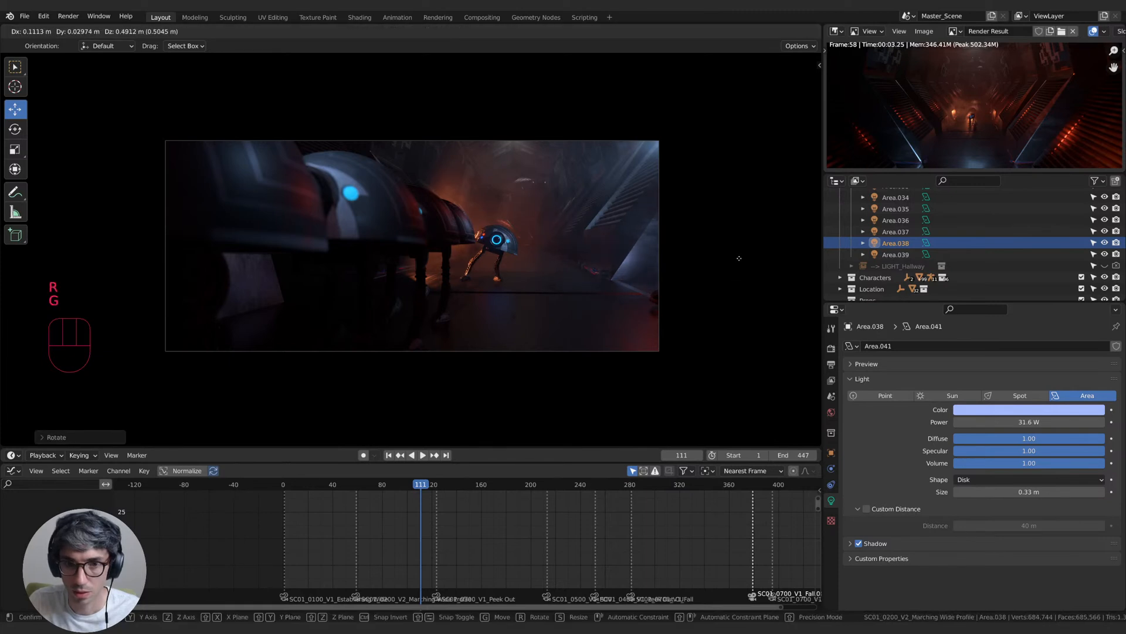
{"action": "left_click", "coordinate": [739, 247]}
- Lower Area.038's power to 24.1 W and reposition the light slightly at frame 71
{"action": "left_click_drag", "start_coordinate": [1030, 422], "coordinate": [1009, 422]}
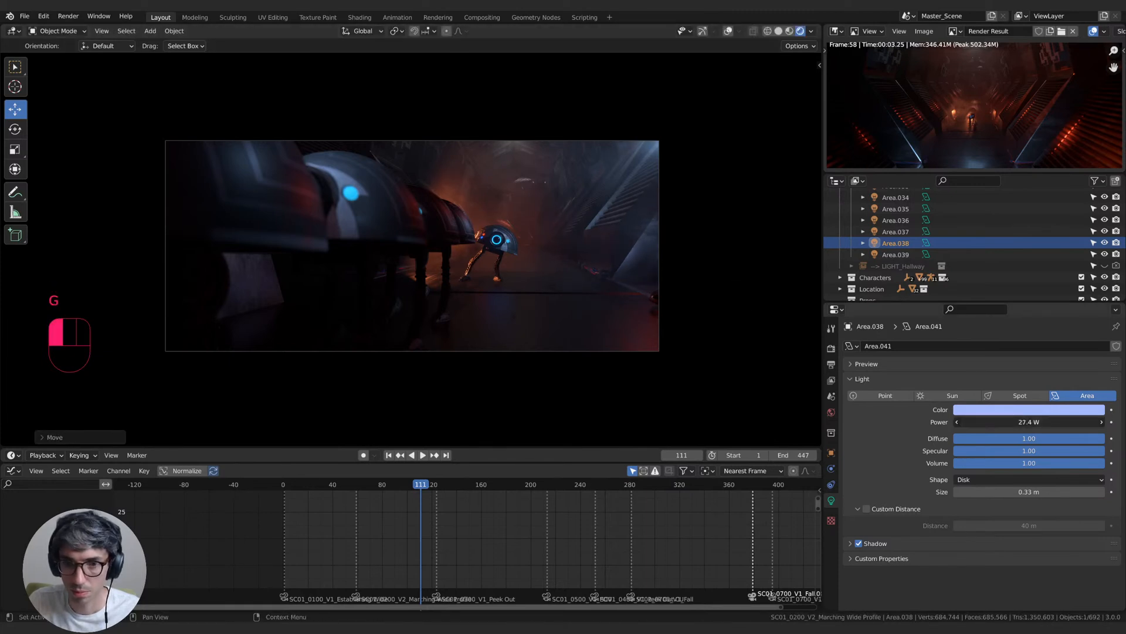
{"action": "left_click_drag", "start_coordinate": [431, 487], "coordinate": [371, 489]}
{"action": "key", "text": "g"}
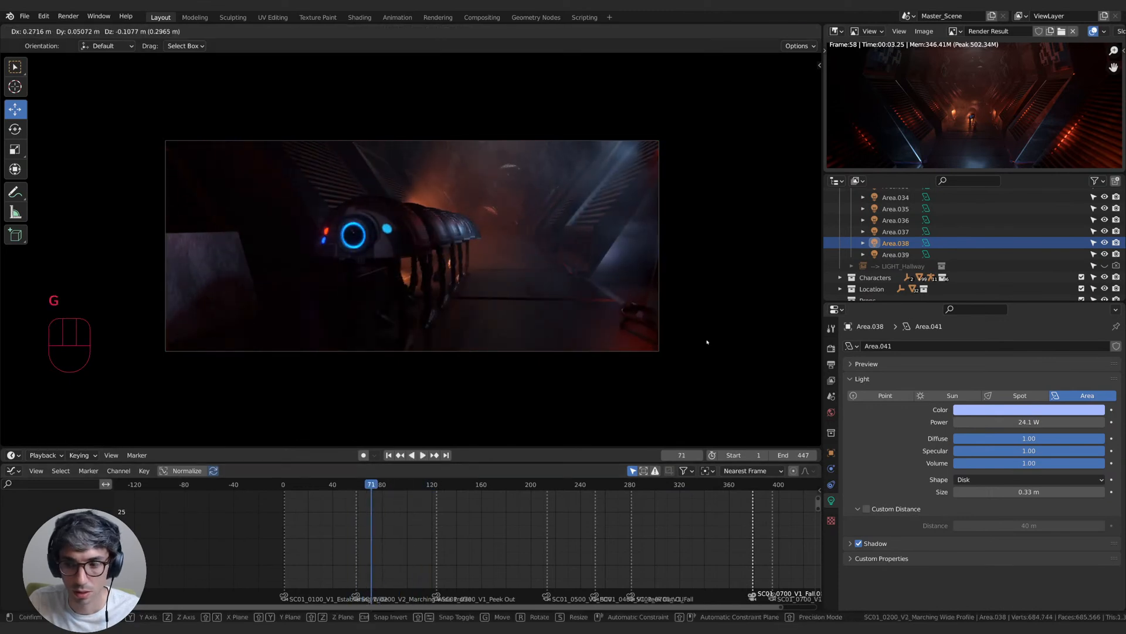
{"action": "left_click", "coordinate": [708, 352]}
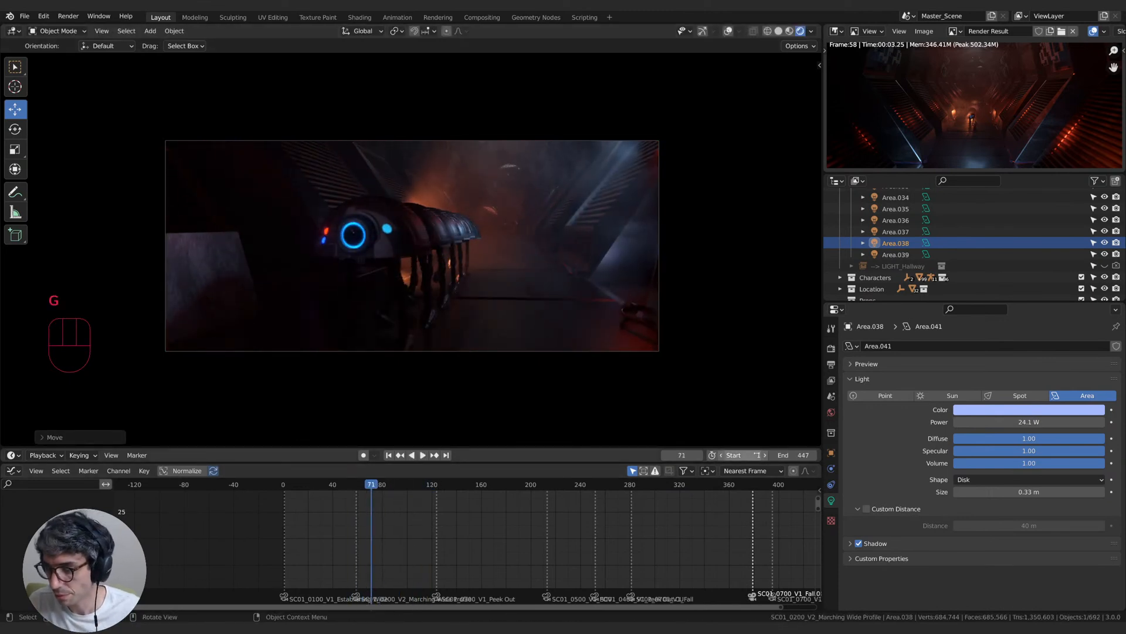
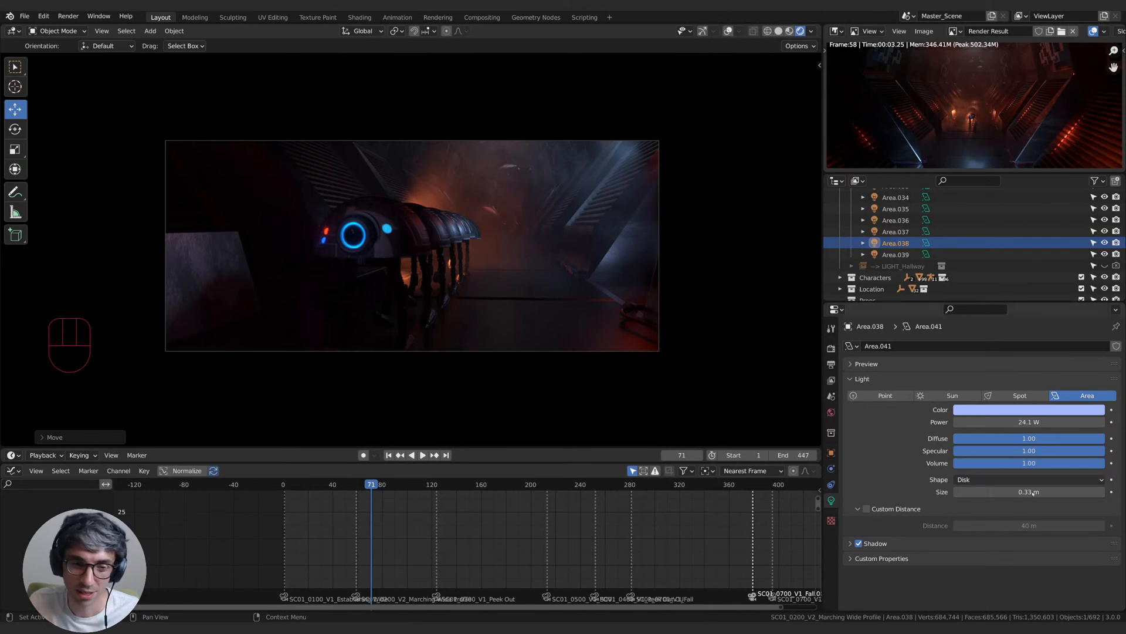
- Scrub through the marching shot, and hide and show Area.036 and Area.034 to examine what each light contributes
{"action": "mouse_move", "coordinate": [390, 487]}
{"action": "left_mouse_down"}
{"action": "mouse_move", "coordinate": [365, 495]}
{"action": "mouse_move", "coordinate": [414, 489]}
{"action": "mouse_move", "coordinate": [366, 488]}
{"action": "mouse_move", "coordinate": [384, 490]}
{"action": "left_mouse_up"}
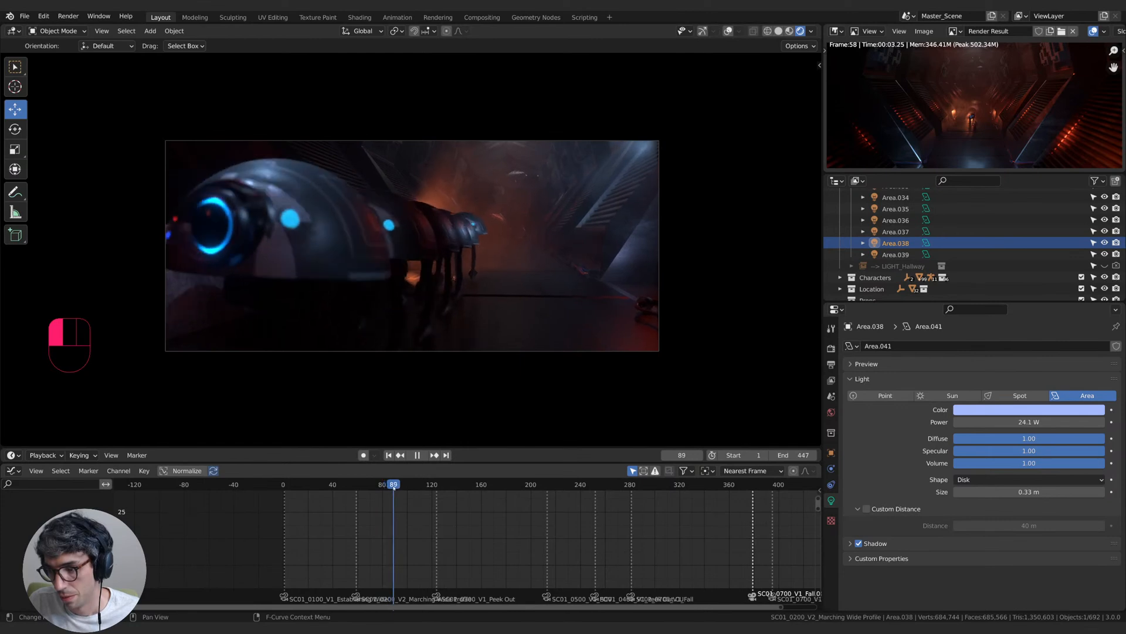
{"action": "left_click_drag", "start_coordinate": [385, 489], "coordinate": [423, 496]}
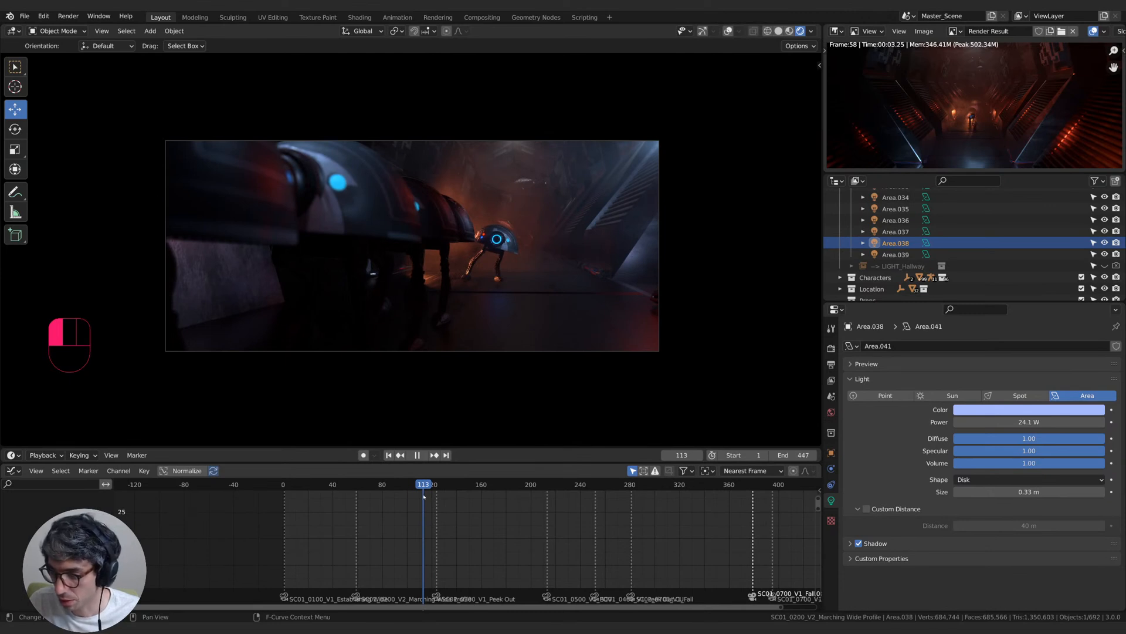
{"action": "left_click_drag", "start_coordinate": [413, 497], "coordinate": [384, 501]}
{"action": "left_click", "coordinate": [901, 232]}
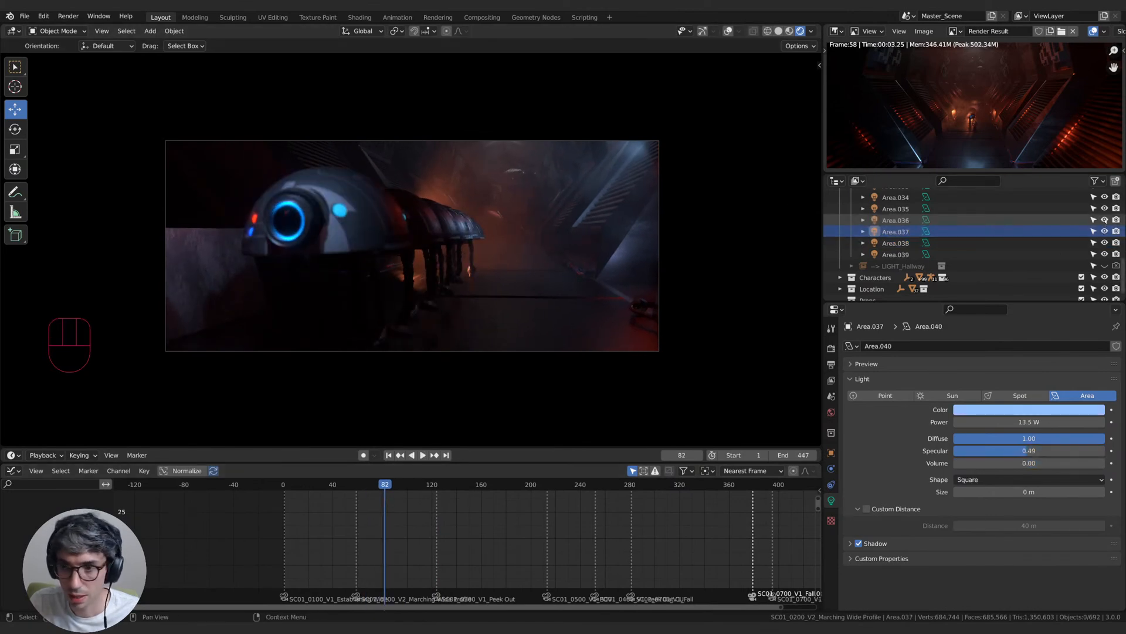
{"action": "left_click", "coordinate": [1106, 220]}
{"action": "left_click", "coordinate": [1106, 220]}
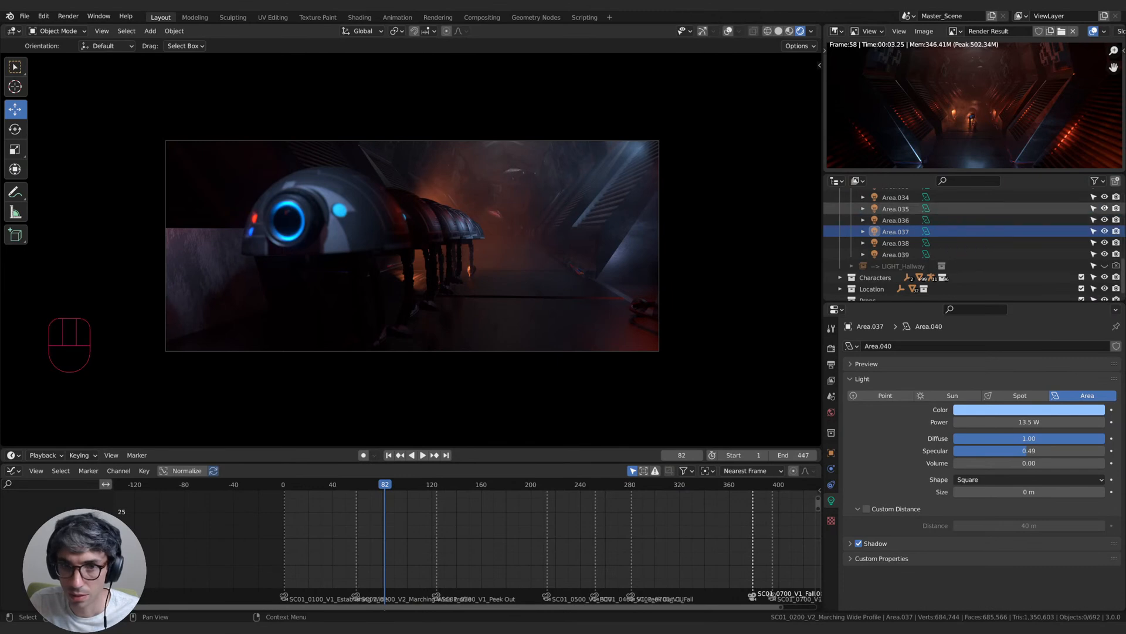
{"action": "left_click", "coordinate": [1106, 197]}
{"action": "left_click", "coordinate": [1106, 196]}
{"action": "left_click", "coordinate": [1106, 197]}
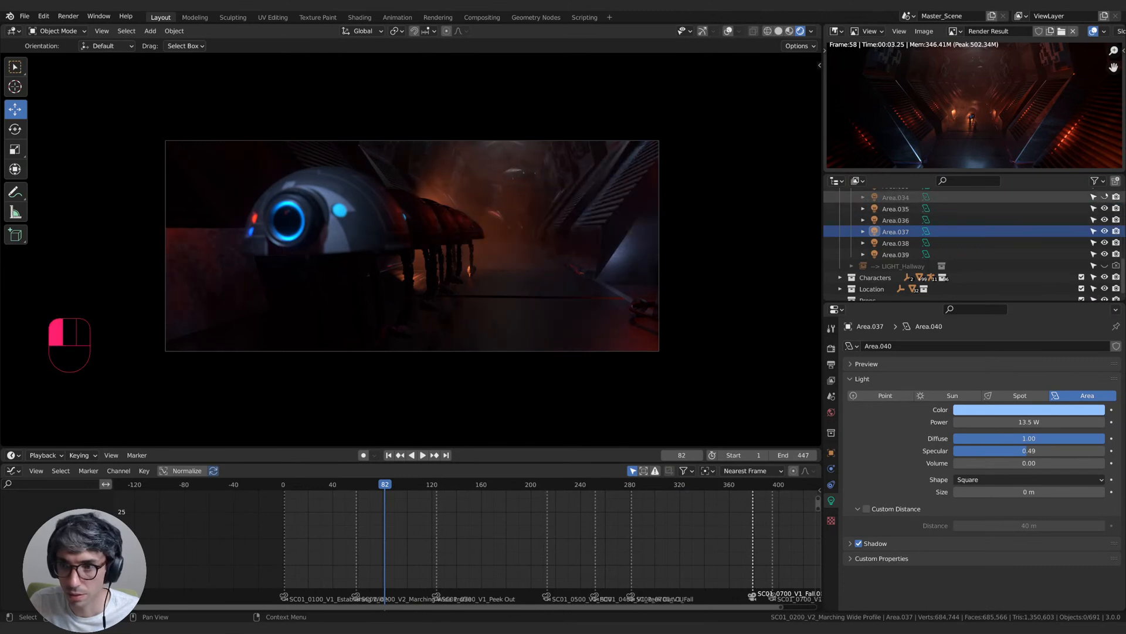
{"action": "left_click", "coordinate": [1106, 197]}
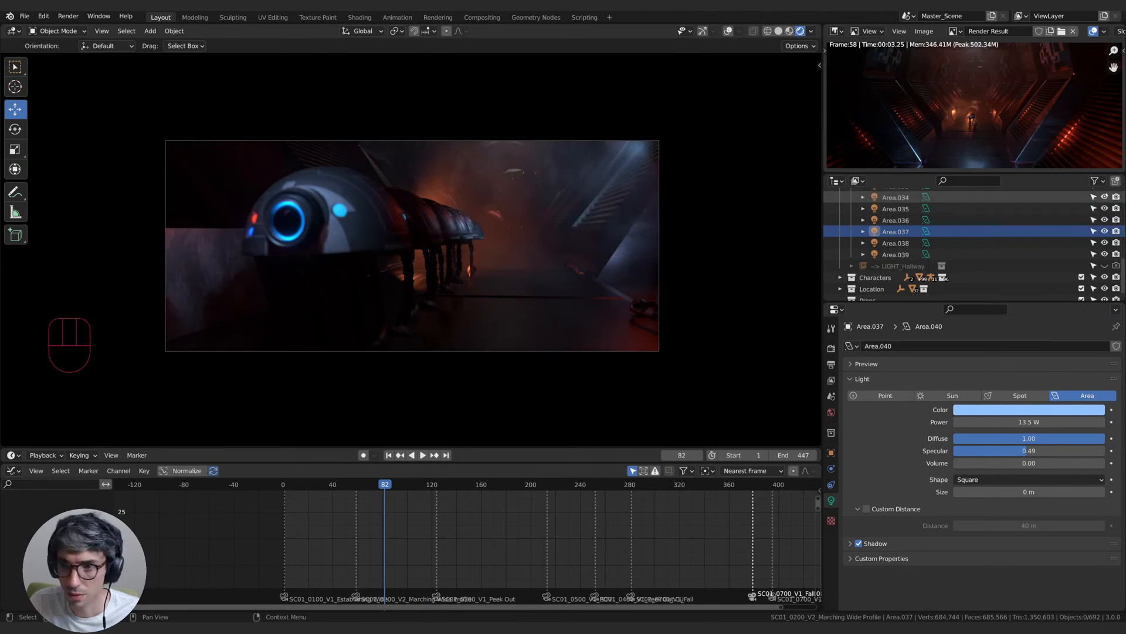
- Move Area.034 along the global Z axis at frame 64, and play and scrub the marching shot to check the lighting
{"action": "left_click", "coordinate": [894, 198]}
{"action": "mouse_move", "coordinate": [359, 488]}
{"action": "left_mouse_down"}
{"action": "mouse_move", "coordinate": [387, 487]}
{"action": "mouse_move", "coordinate": [352, 488]}
{"action": "mouse_move", "coordinate": [362, 487]}
{"action": "left_mouse_up"}
{"action": "key", "text": "space"}
{"action": "key", "text": "g"}
{"action": "key", "text": "z"}
{"action": "left_click", "coordinate": [693, 176]}
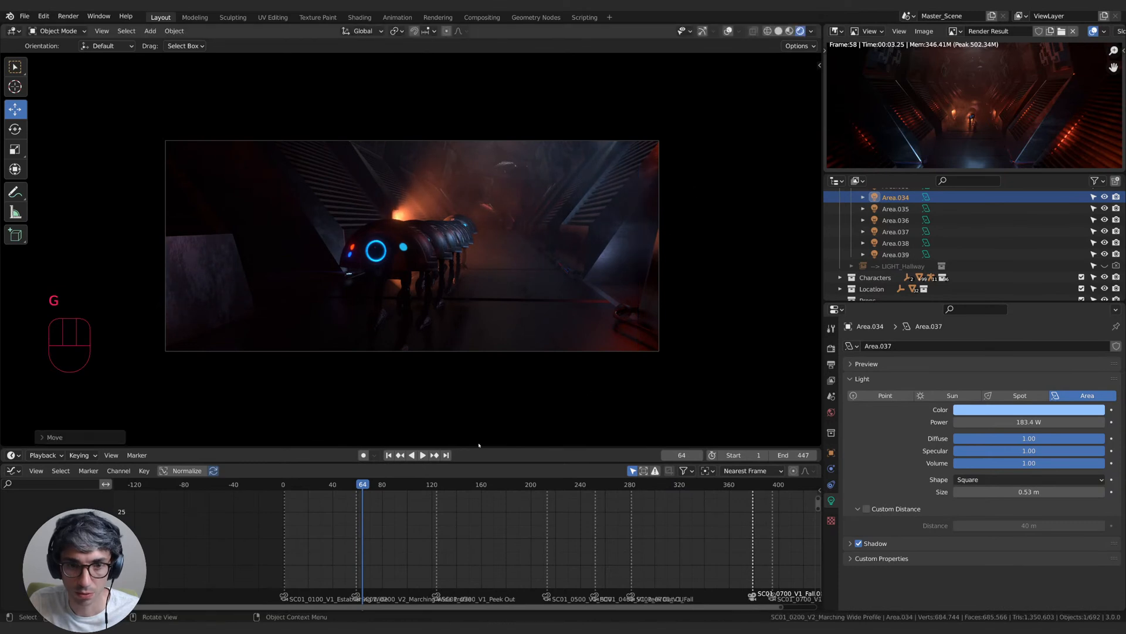
{"action": "key", "text": "space"}
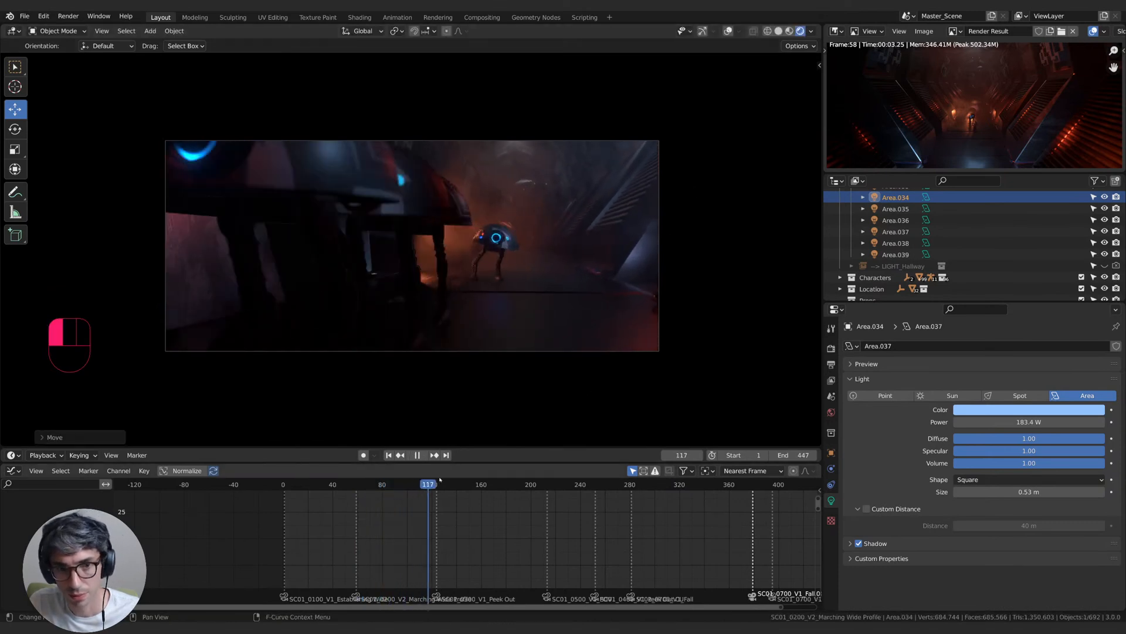
{"action": "left_click_drag", "start_coordinate": [452, 478], "coordinate": [423, 483]}
{"action": "left_click_drag", "start_coordinate": [431, 487], "coordinate": [368, 498]}
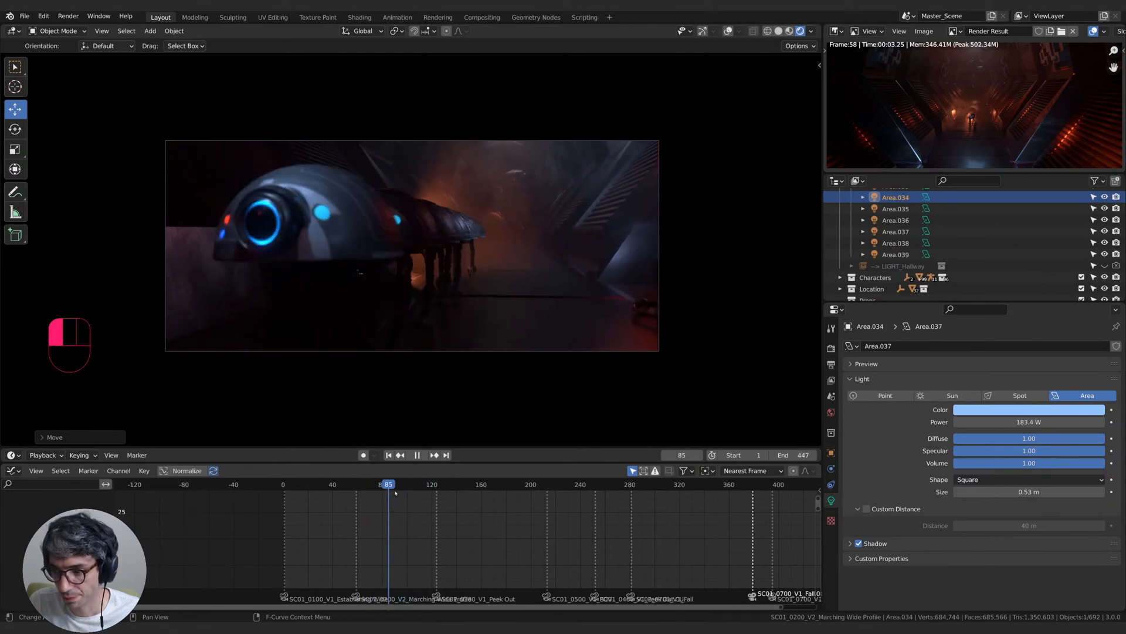
{"action": "left_click_drag", "start_coordinate": [391, 497], "coordinate": [373, 502]}
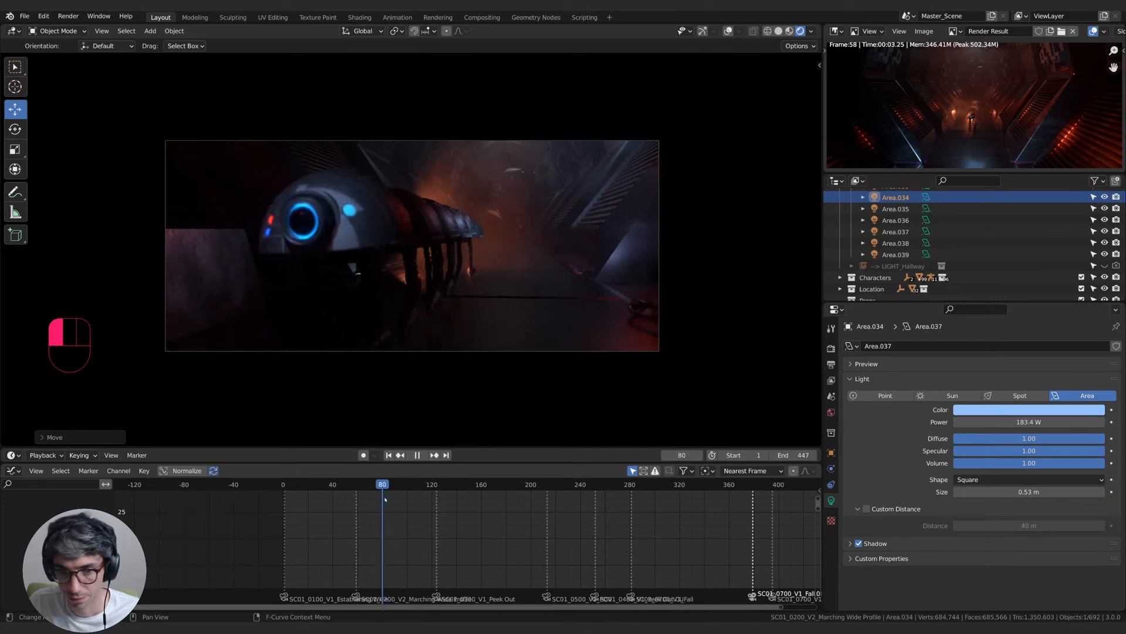
{"action": "mouse_move", "coordinate": [382, 500]}
{"action": "left_mouse_down"}
{"action": "mouse_move", "coordinate": [432, 499]}
{"action": "mouse_move", "coordinate": [362, 503]}
{"action": "mouse_move", "coordinate": [443, 499]}
{"action": "mouse_move", "coordinate": [338, 503]}
{"action": "mouse_move", "coordinate": [397, 510]}
{"action": "mouse_move", "coordinate": [319, 518]}
{"action": "mouse_move", "coordinate": [442, 516]}
{"action": "mouse_move", "coordinate": [385, 519]}
{"action": "left_mouse_up"}
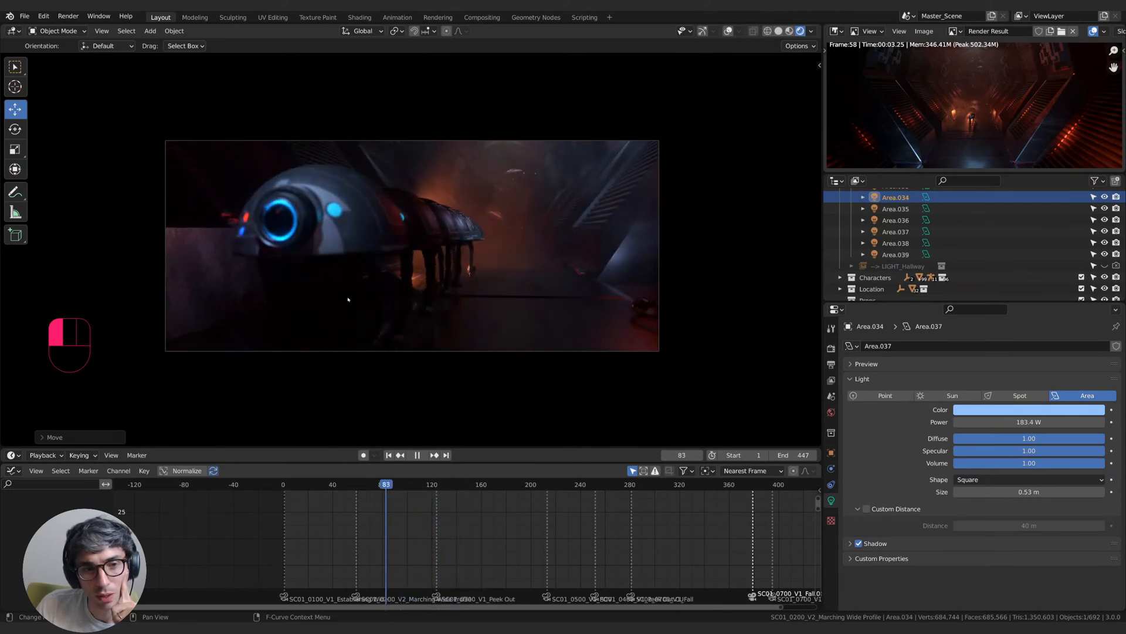
- Hide and show Area.039, Area.038 and Area.037 to find the light on the front robot, and change Area.037's color to orange-red
{"action": "left_click", "coordinate": [1080, 254]}
{"action": "left_click", "coordinate": [1106, 254]}
{"action": "left_click", "coordinate": [1107, 254]}
{"action": "left_click", "coordinate": [1105, 243]}
{"action": "left_click", "coordinate": [1106, 243]}
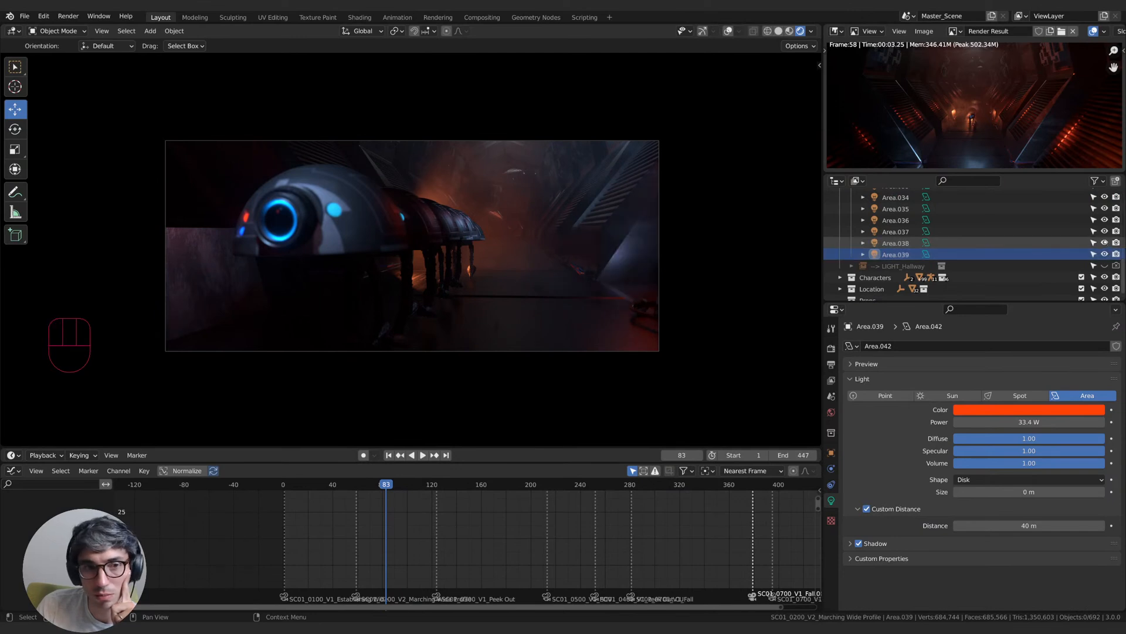
{"action": "left_click", "coordinate": [1105, 231]}
{"action": "left_click", "coordinate": [1105, 232]}
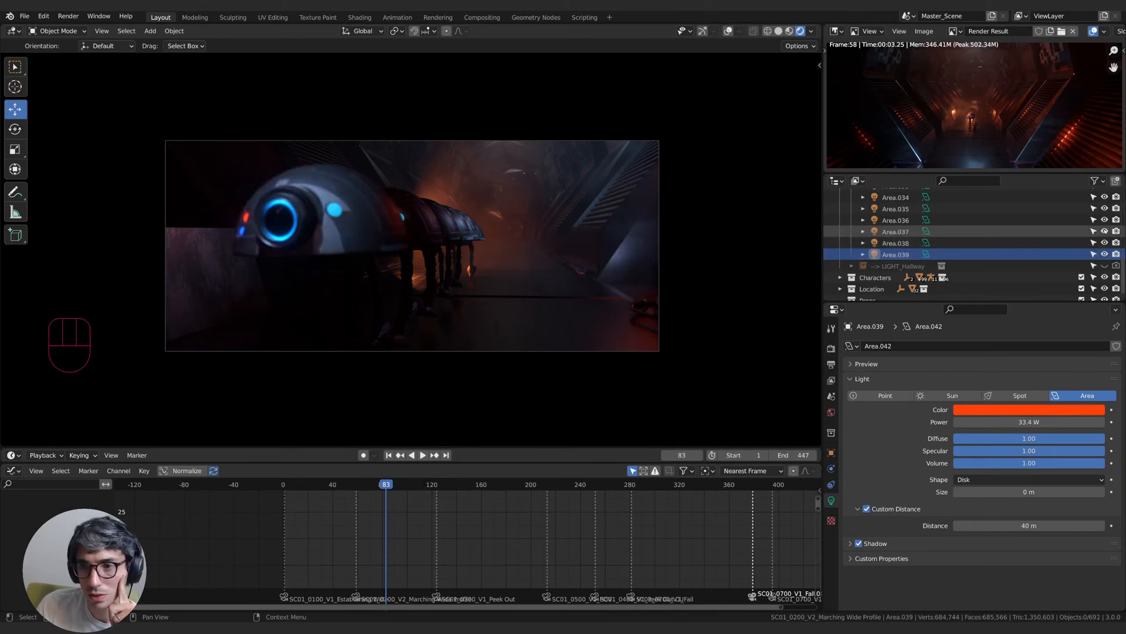
{"action": "left_click", "coordinate": [890, 231]}
{"action": "left_click", "coordinate": [1038, 409]}
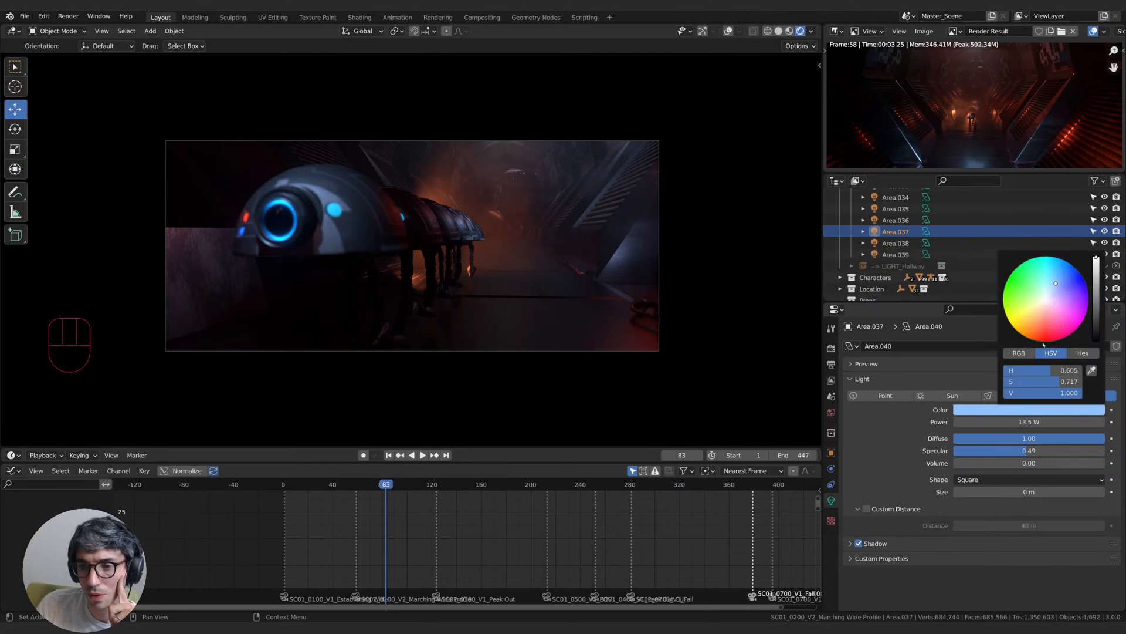
{"action": "left_click_drag", "start_coordinate": [1042, 317], "coordinate": [1046, 328]}
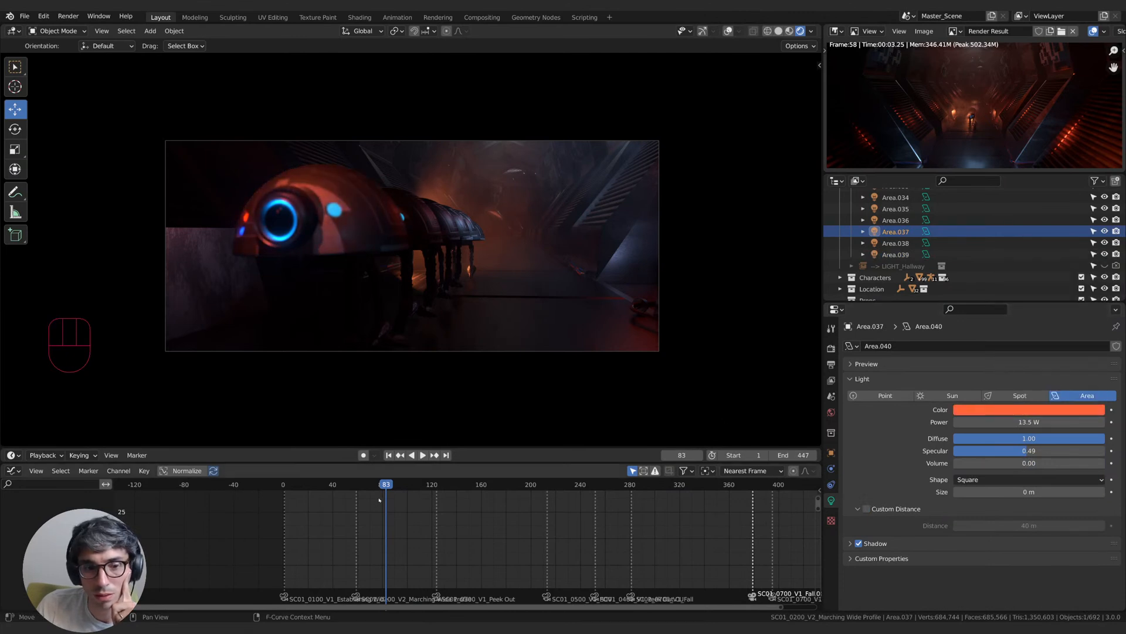
- Raise Area.037's volume contribution to 1.00 and scrub the marching shot to frame 109 to check it
{"action": "left_click_drag", "start_coordinate": [386, 493], "coordinate": [390, 528]}
{"action": "left_click", "coordinate": [1009, 463]}
{"action": "left_click_drag", "start_coordinate": [988, 463], "coordinate": [1105, 463]}
{"action": "left_click_drag", "start_coordinate": [385, 485], "coordinate": [419, 512]}
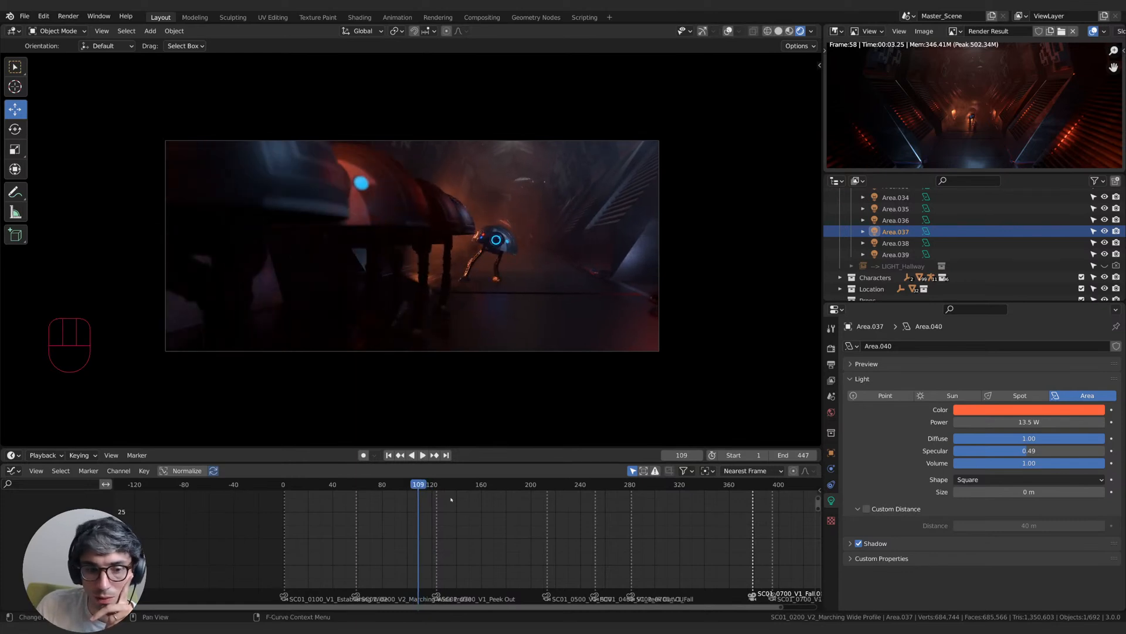
- Go to frame 125, exclude the SC01_0200_V2_Marching Wide Profile lights from the view layer and include the SC01_0300_V1_Peek Out lights
{"action": "left_click", "coordinate": [435, 486]}
{"action": "scroll", "coordinate": [915, 276], "scroll_direction": "down", "scroll_amount": 1}
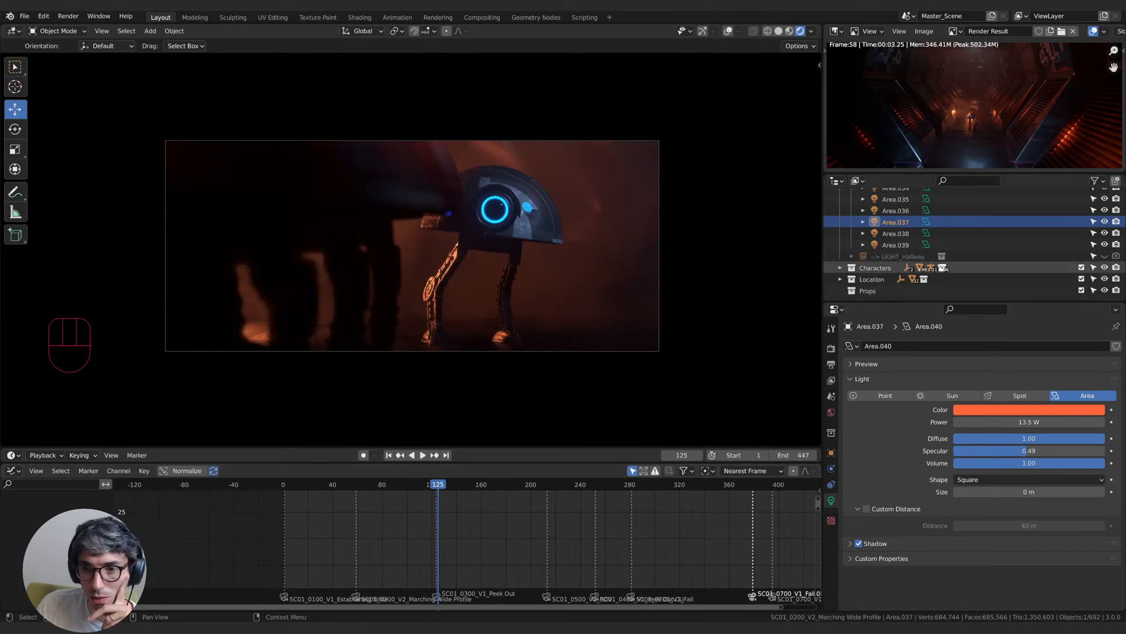
{"action": "scroll", "coordinate": [873, 280], "scroll_direction": "up", "scroll_amount": 5}
{"action": "left_click", "coordinate": [850, 271]}
{"action": "left_click_drag", "start_coordinate": [863, 272], "coordinate": [866, 258]}
{"action": "left_click", "coordinate": [1082, 259]}
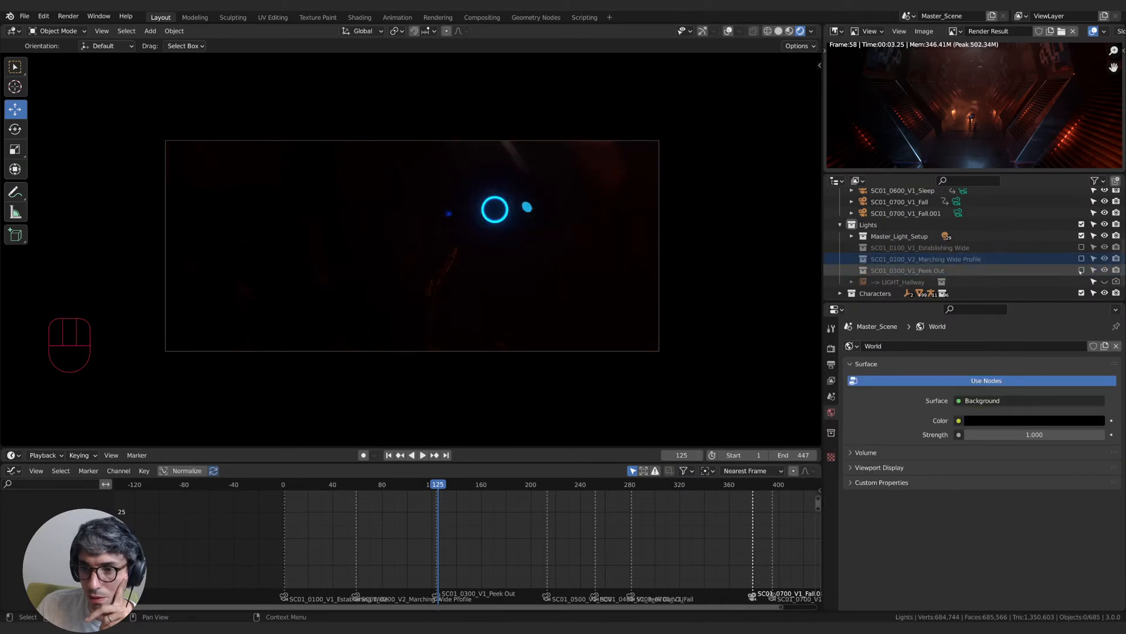
{"action": "left_click", "coordinate": [1082, 271]}
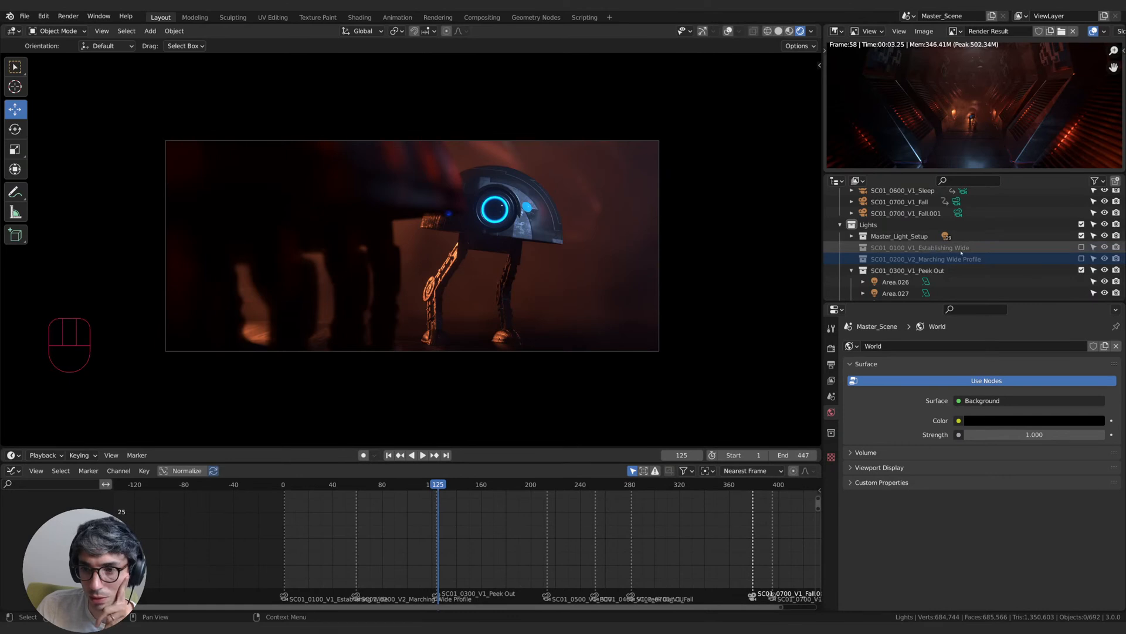
- Include the SC01_0100_V1_Establishing Wide light collection, exclude SC01_0300_V1_Peek Out, and go to frame 31 of the establishing shot
{"action": "left_click", "coordinate": [1082, 247]}
{"action": "left_click", "coordinate": [1082, 270]}
{"action": "left_click", "coordinate": [343, 484]}
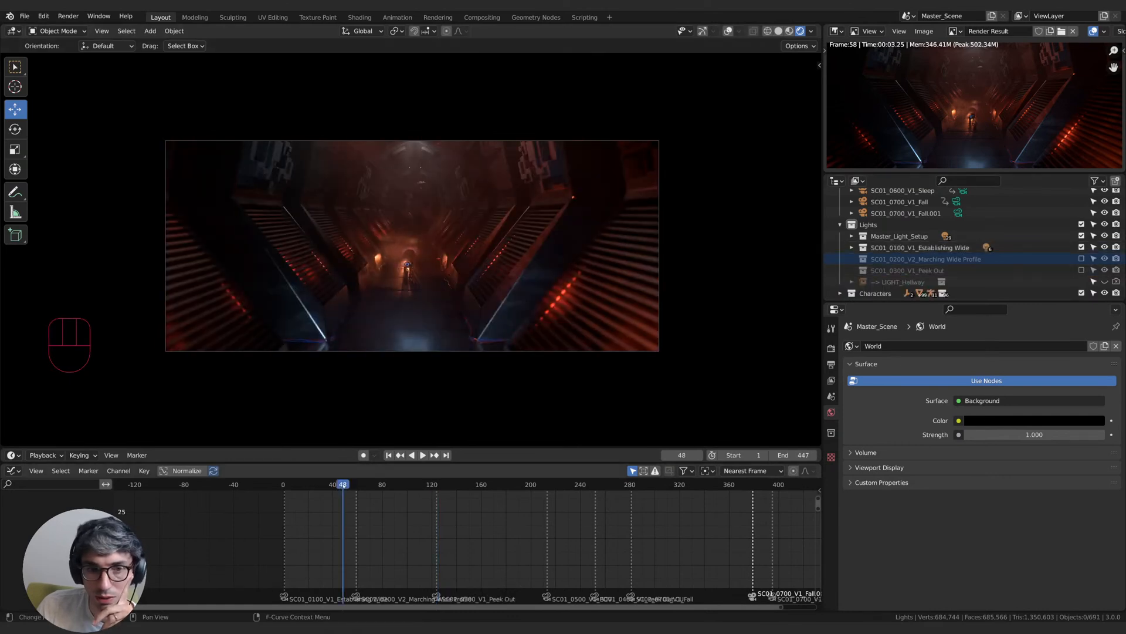
{"action": "mouse_move", "coordinate": [329, 489]}
{"action": "left_mouse_down"}
{"action": "mouse_move", "coordinate": [294, 485]}
{"action": "mouse_move", "coordinate": [323, 486]}
{"action": "left_mouse_up"}
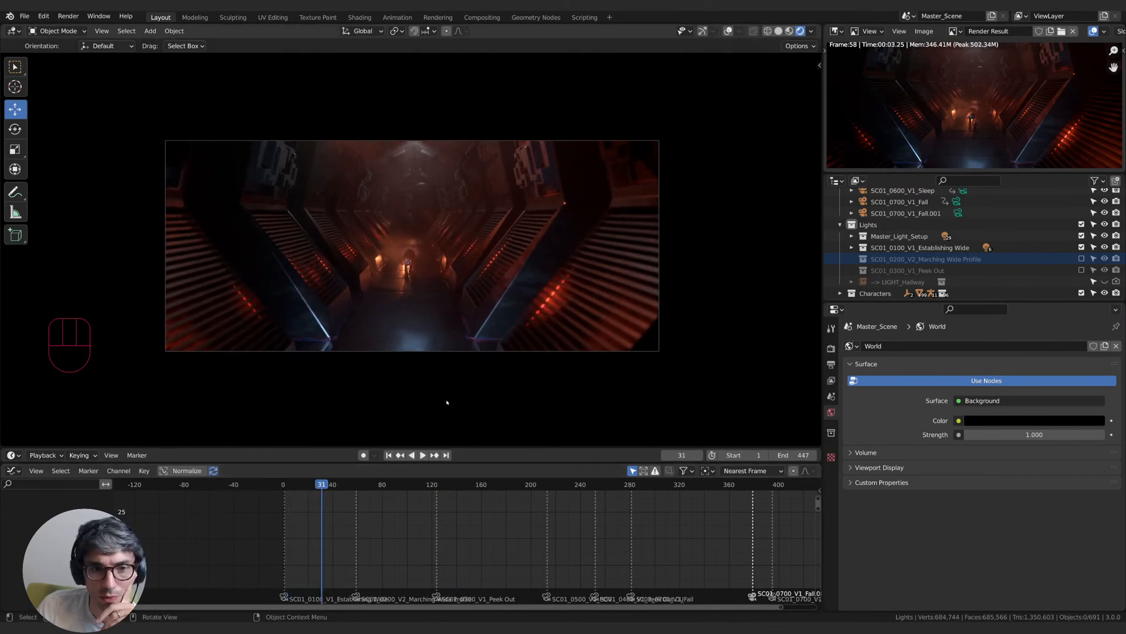
- Examine what Point.038, Area.024, Area.023 and Area.022 light in the establishing shot by hiding and showing them
{"action": "left_click", "coordinate": [852, 248]}
{"action": "scroll", "coordinate": [939, 270], "scroll_direction": "down", "scroll_amount": 5}
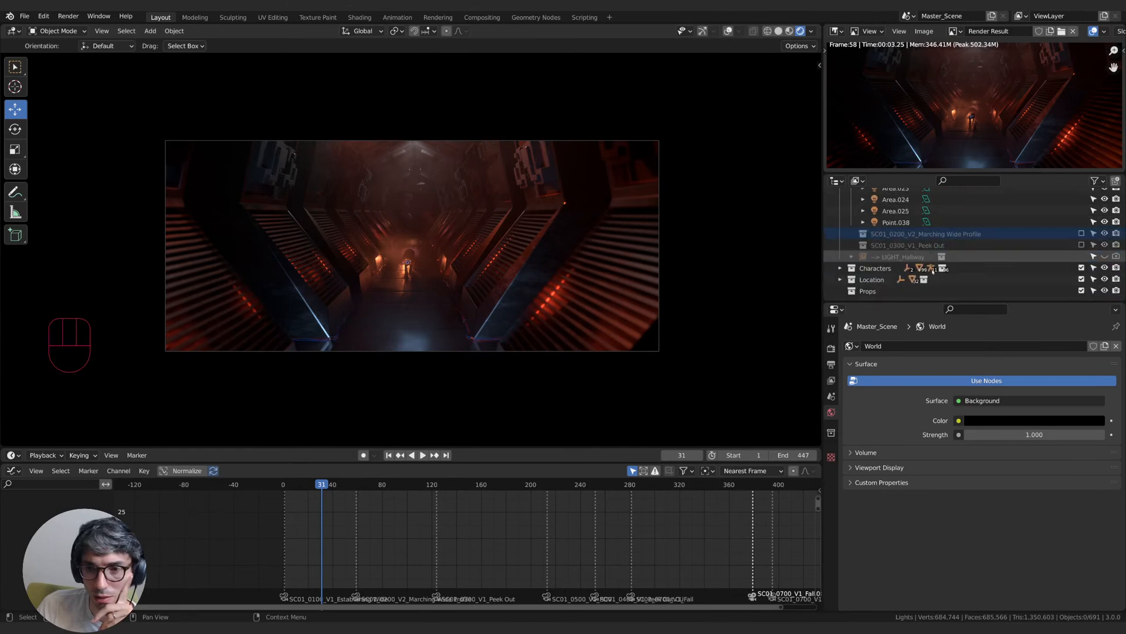
{"action": "left_click", "coordinate": [897, 257]}
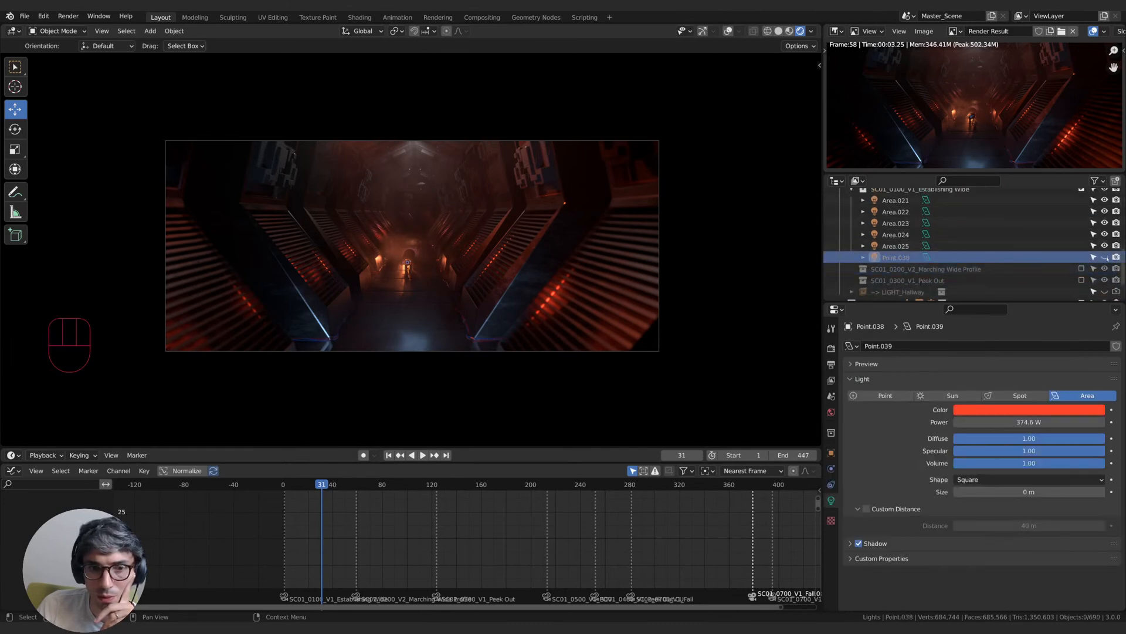
{"action": "left_click", "coordinate": [1104, 235]}
{"action": "left_click", "coordinate": [1106, 236]}
{"action": "left_click", "coordinate": [1104, 223]}
{"action": "left_click", "coordinate": [1104, 223]}
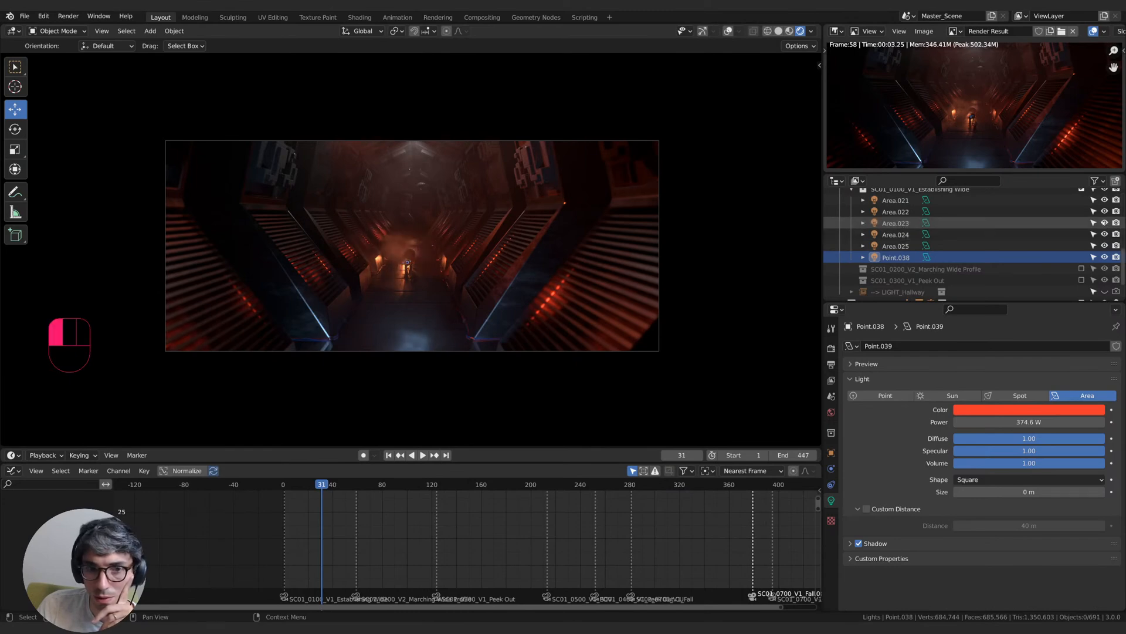
{"action": "left_click", "coordinate": [1104, 212]}
{"action": "left_click", "coordinate": [1104, 211]}
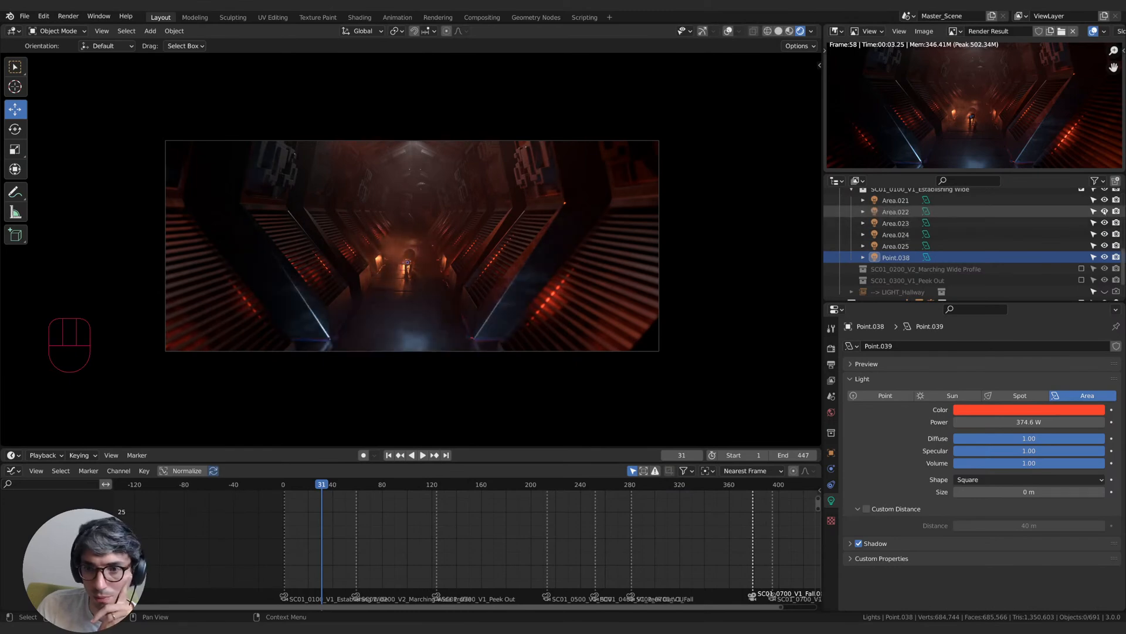
- Move Area.022 about -3.4 m along the global Y axis, raise its power to 614.5 W and go to frame 20
{"action": "left_click", "coordinate": [922, 212]}
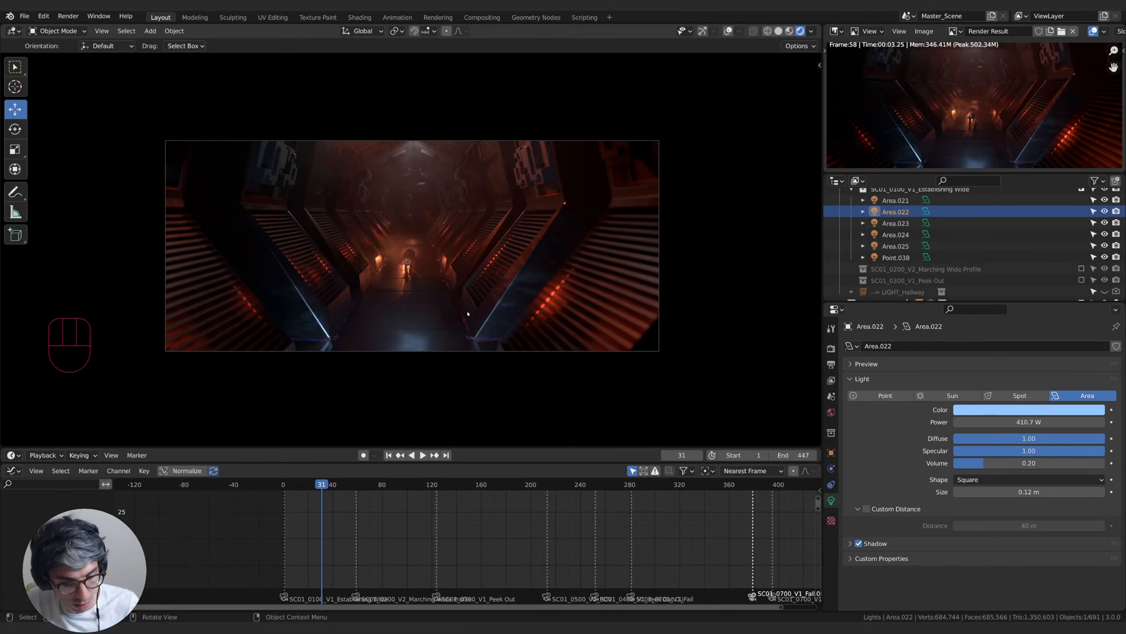
{"action": "key", "text": "g"}
{"action": "key", "text": "y"}
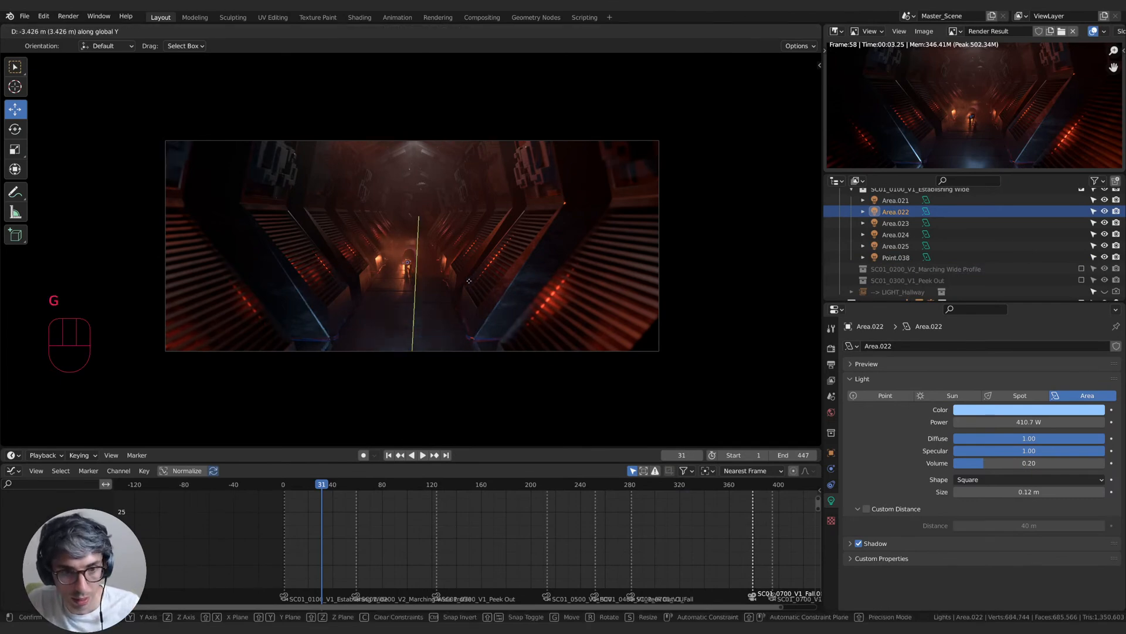
{"action": "left_click", "coordinate": [468, 280]}
{"action": "mouse_move", "coordinate": [320, 484]}
{"action": "left_mouse_down"}
{"action": "mouse_move", "coordinate": [354, 485]}
{"action": "mouse_move", "coordinate": [308, 485]}
{"action": "left_mouse_up"}
{"action": "mouse_move", "coordinate": [1029, 422]}
{"action": "left_mouse_down"}
{"action": "mouse_move", "coordinate": [1050, 422]}
{"action": "mouse_move", "coordinate": [1031, 422]}
{"action": "left_mouse_up"}
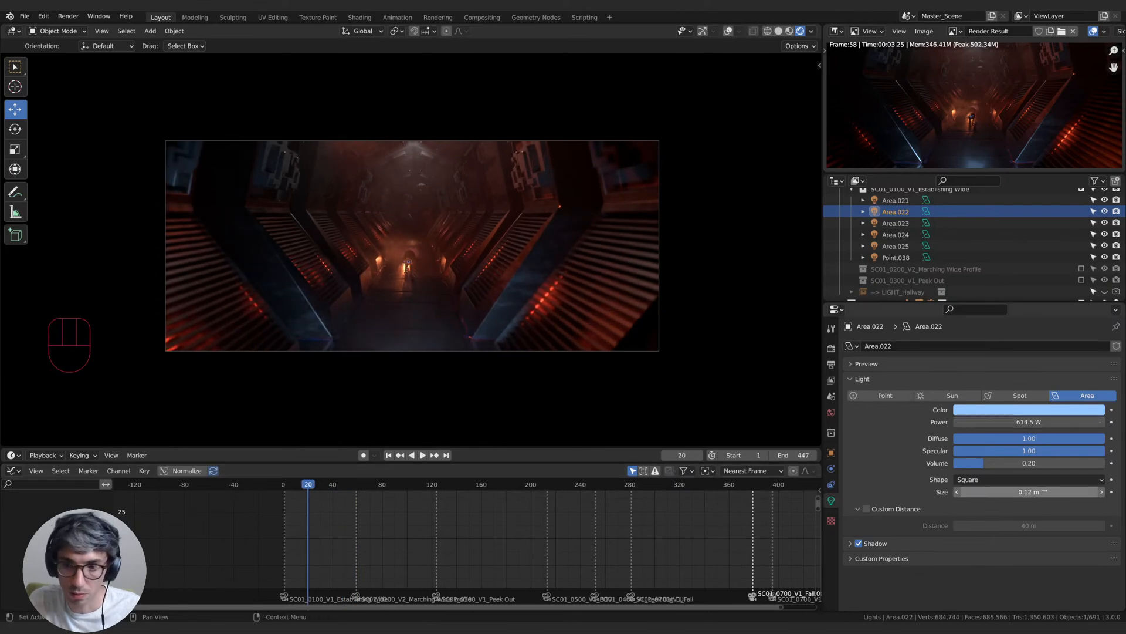
- Enable Area.022's custom distance, set it to 45 m and scrub the establishing shot to frame 56 to check it
{"action": "left_click", "coordinate": [867, 509]}
{"action": "mouse_move", "coordinate": [1030, 526]}
{"action": "left_mouse_down"}
{"action": "mouse_move", "coordinate": [1045, 525]}
{"action": "mouse_move", "coordinate": [1035, 525]}
{"action": "left_mouse_up"}
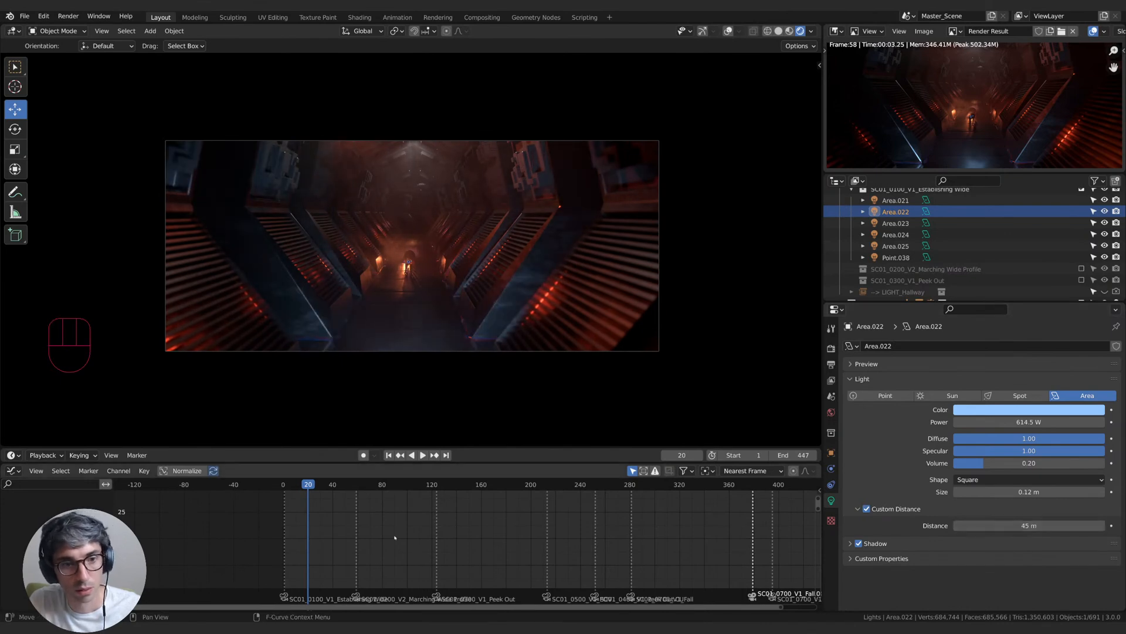
{"action": "left_click_drag", "start_coordinate": [300, 485], "coordinate": [341, 493]}
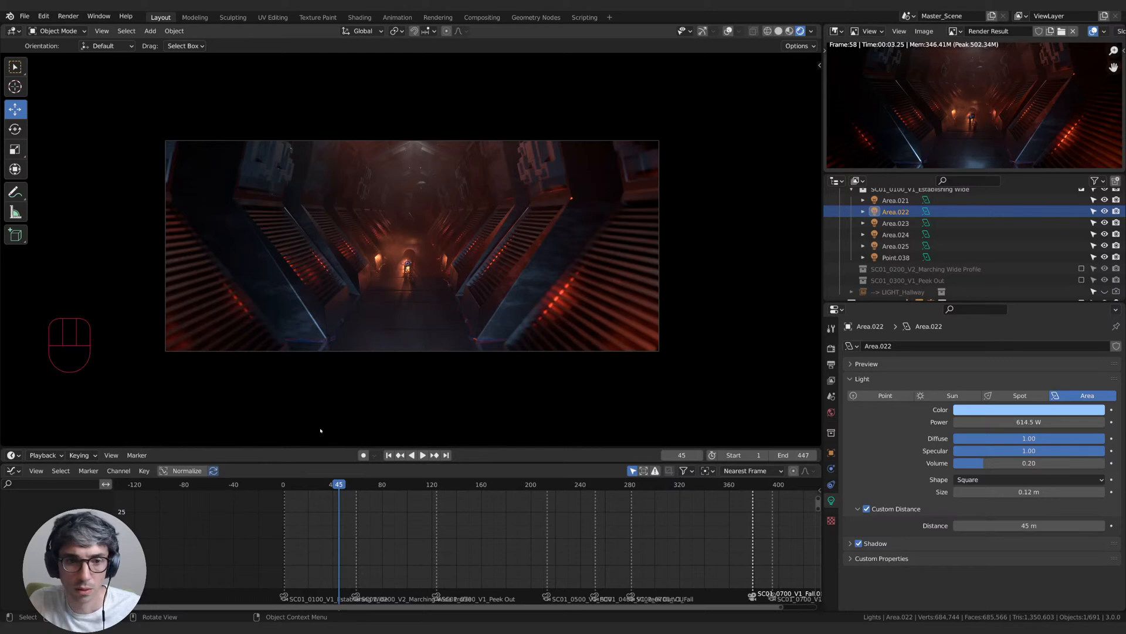
{"action": "left_click", "coordinate": [354, 491]}
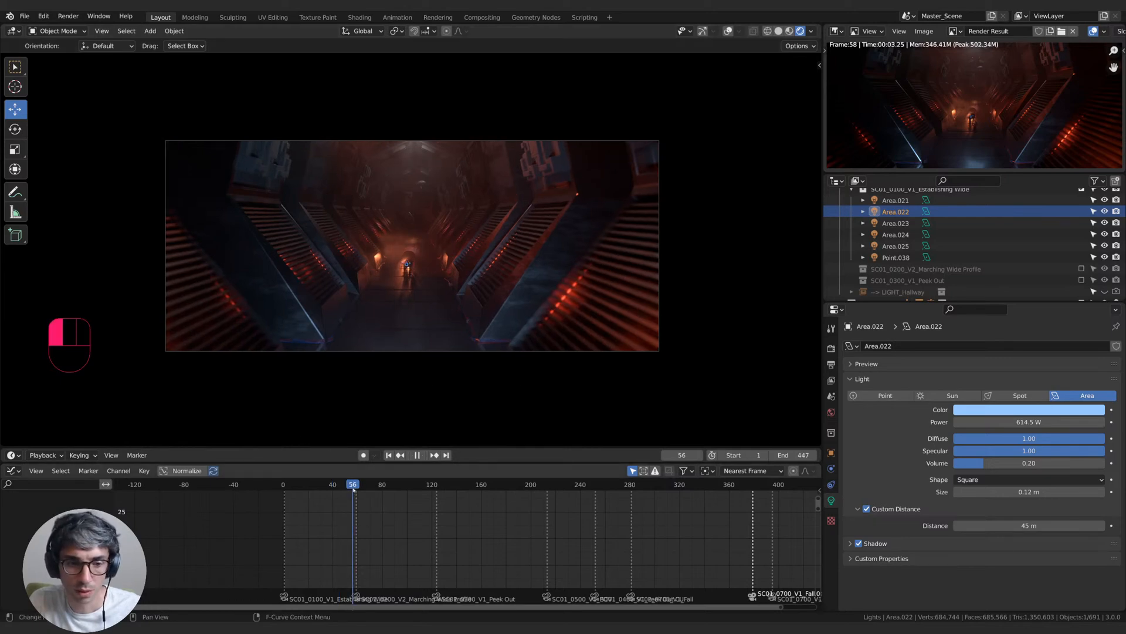
- Examine frames 69 and 56 with the SC01_0200_V2_Marching Wide Profile lights swapped in, and restore the SC01_0100_V1_Establishing Wide lights
{"action": "scroll", "coordinate": [879, 269], "scroll_direction": "down", "scroll_amount": 3}
{"action": "scroll", "coordinate": [880, 268], "scroll_direction": "up", "scroll_amount": 3}
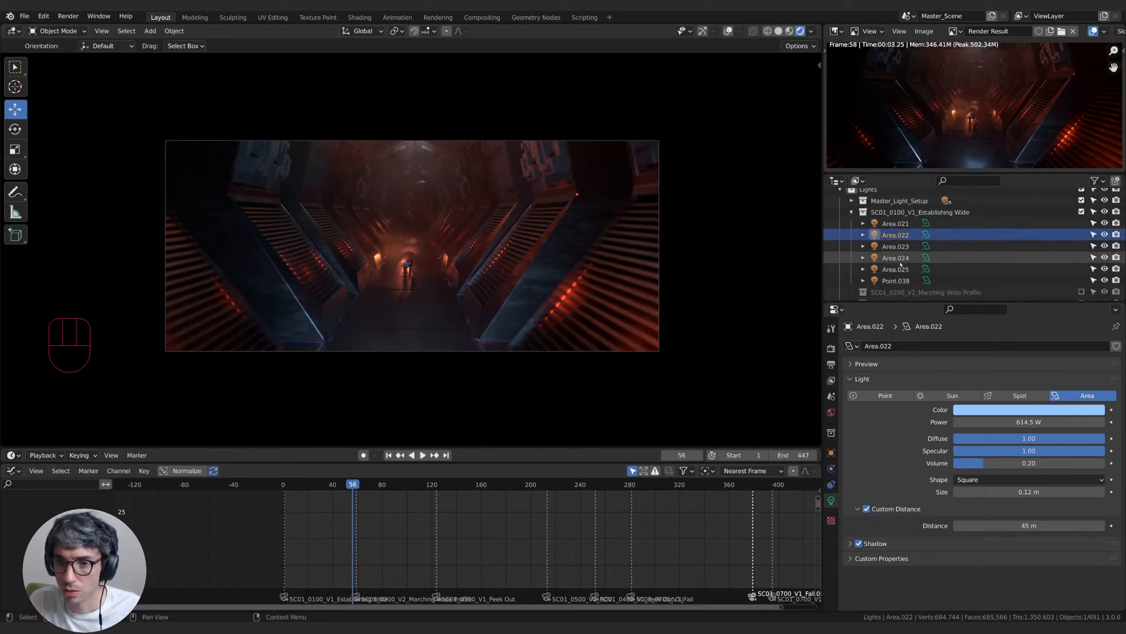
{"action": "left_click", "coordinate": [852, 212]}
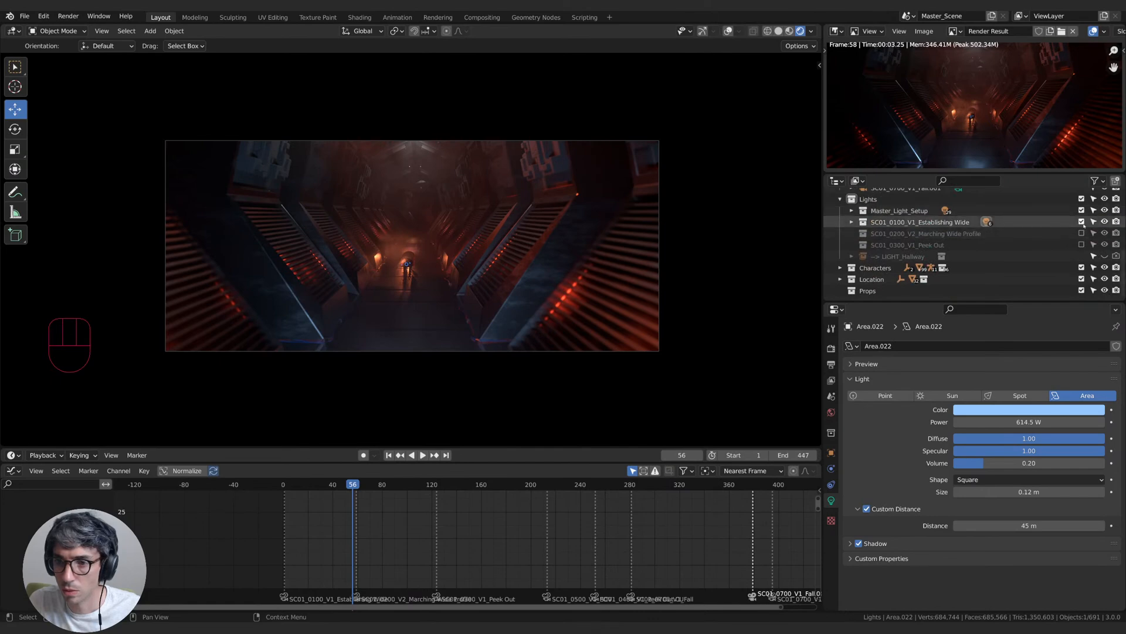
{"action": "left_click", "coordinate": [1082, 221]}
{"action": "left_click", "coordinate": [1082, 233]}
{"action": "left_click", "coordinate": [368, 486]}
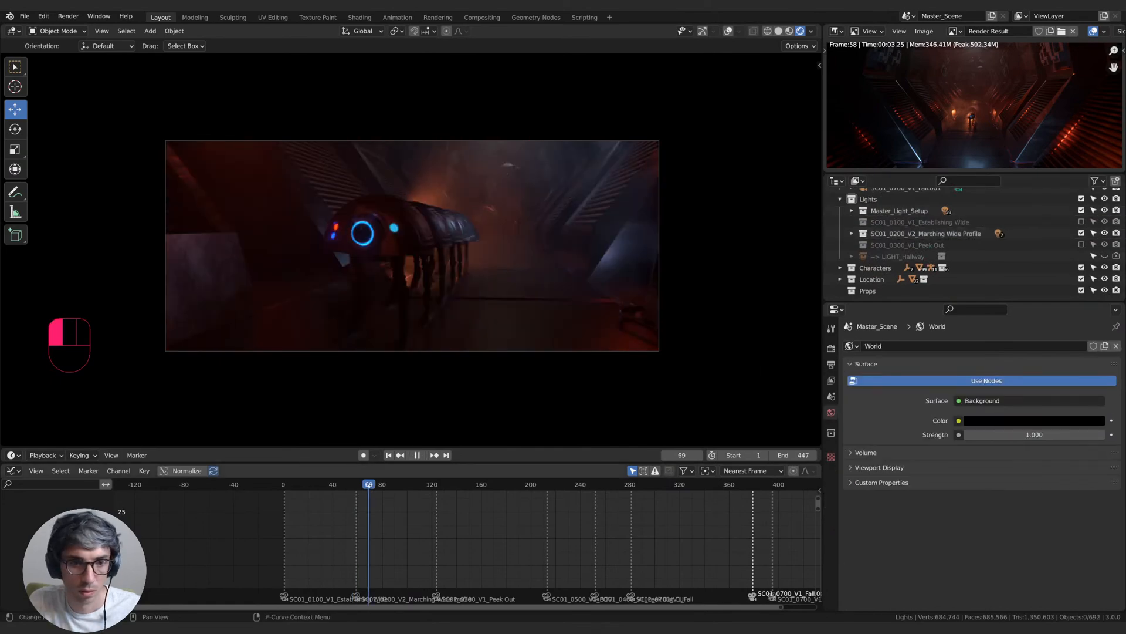
{"action": "left_click", "coordinate": [353, 487]}
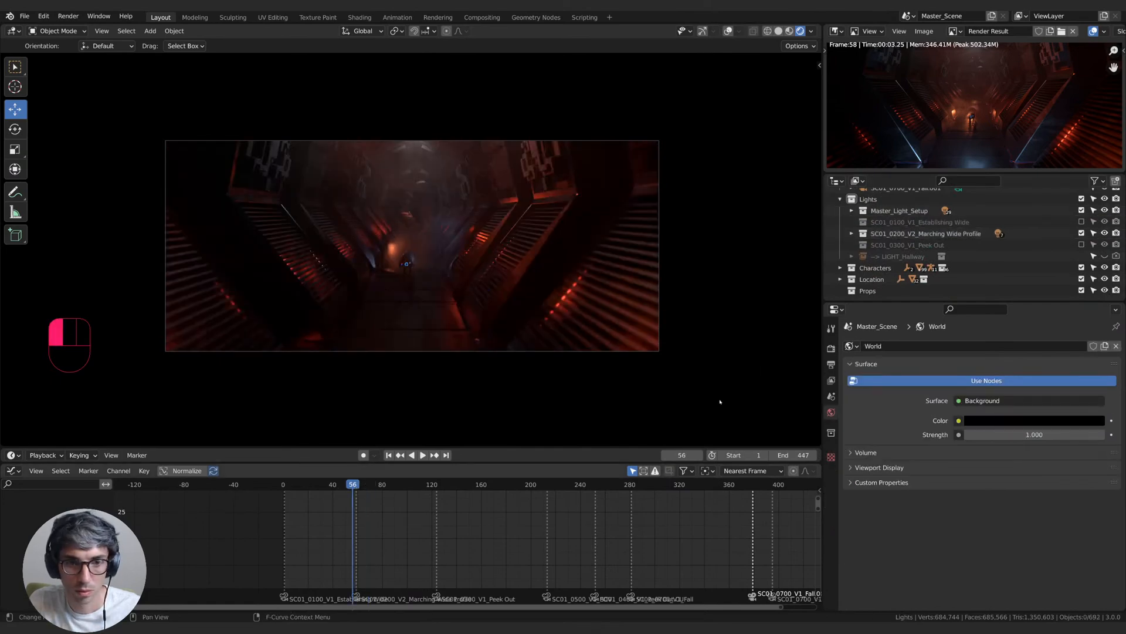
{"action": "left_click", "coordinate": [1082, 233]}
{"action": "left_click", "coordinate": [1082, 222]}
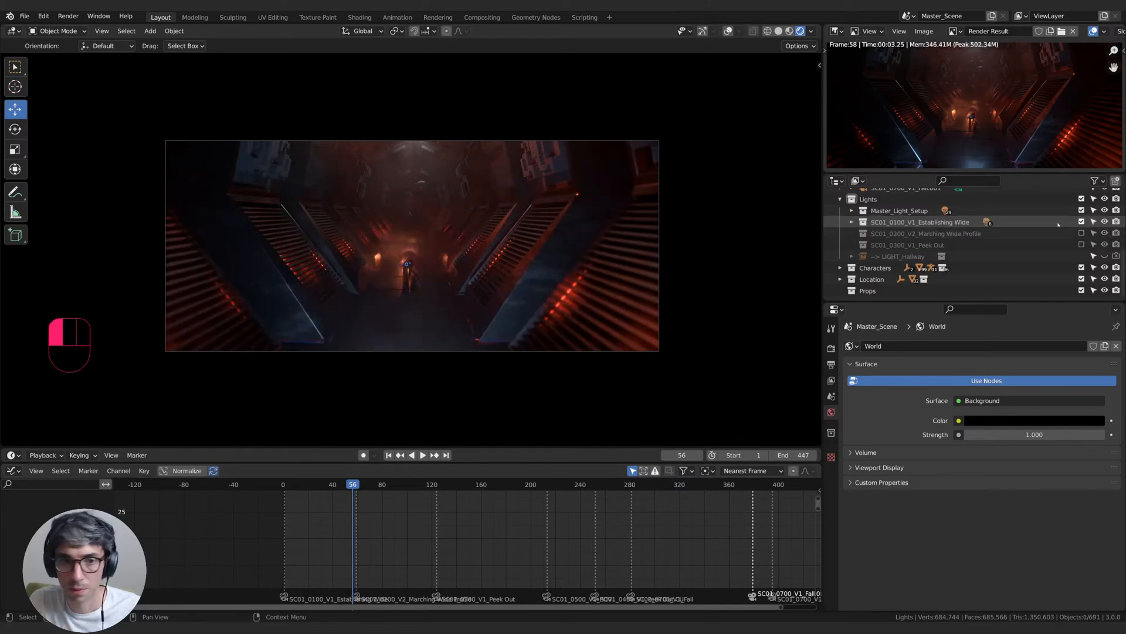
- Render frame 56 of the establishing shot into render slot 2 and close the render window
{"action": "left_click", "coordinate": [69, 17]}
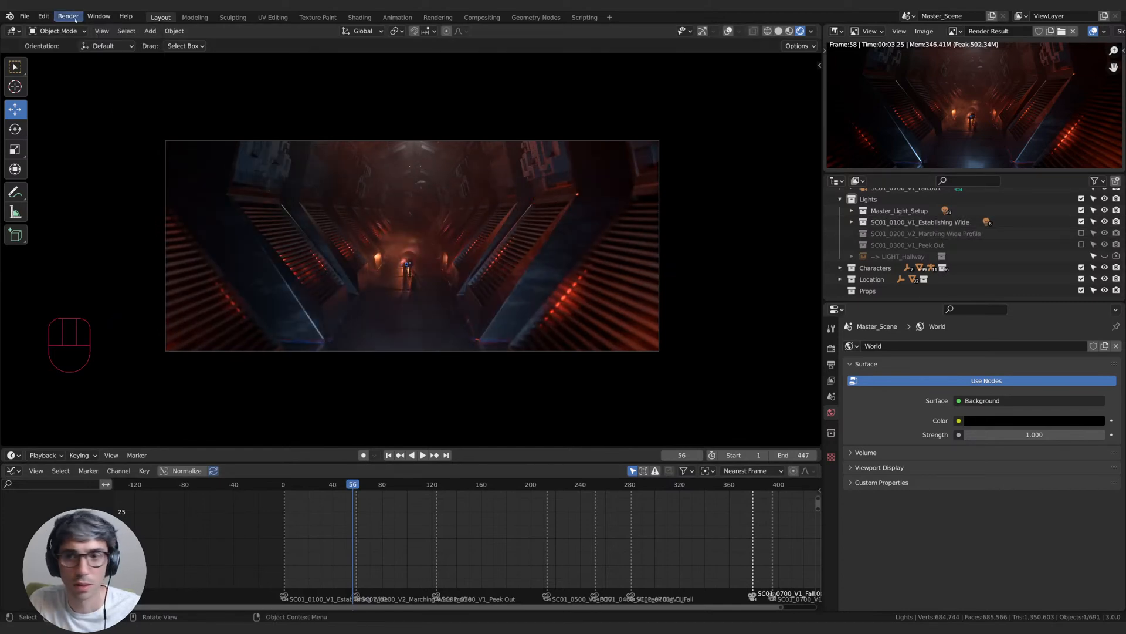
{"action": "key", "text": "2"}
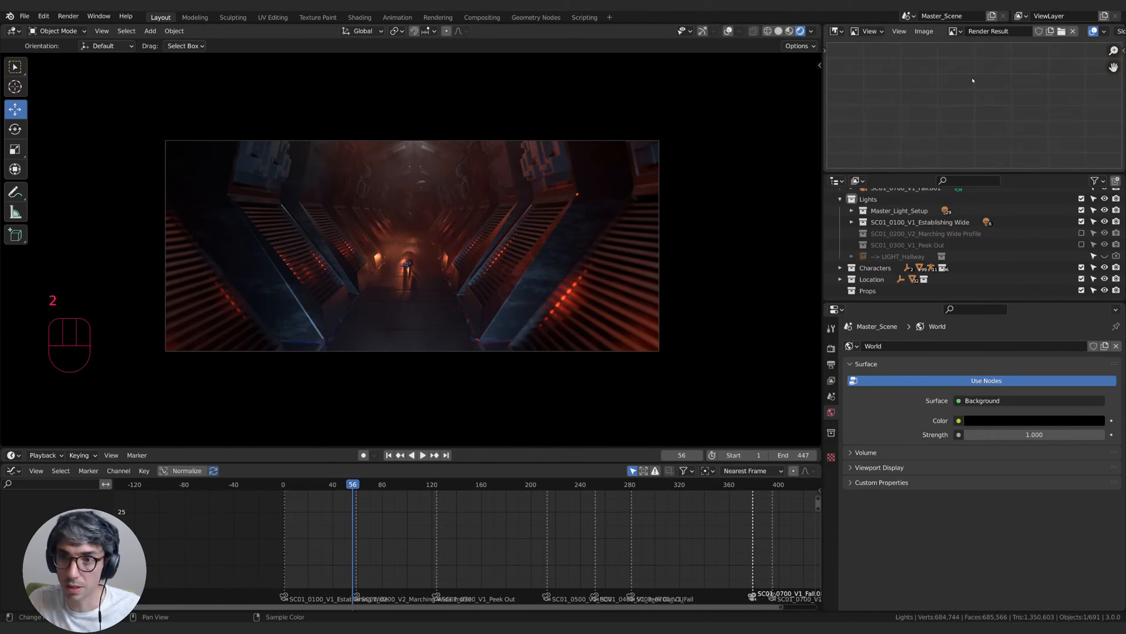
{"action": "key", "text": "1"}
{"action": "key", "text": "2"}
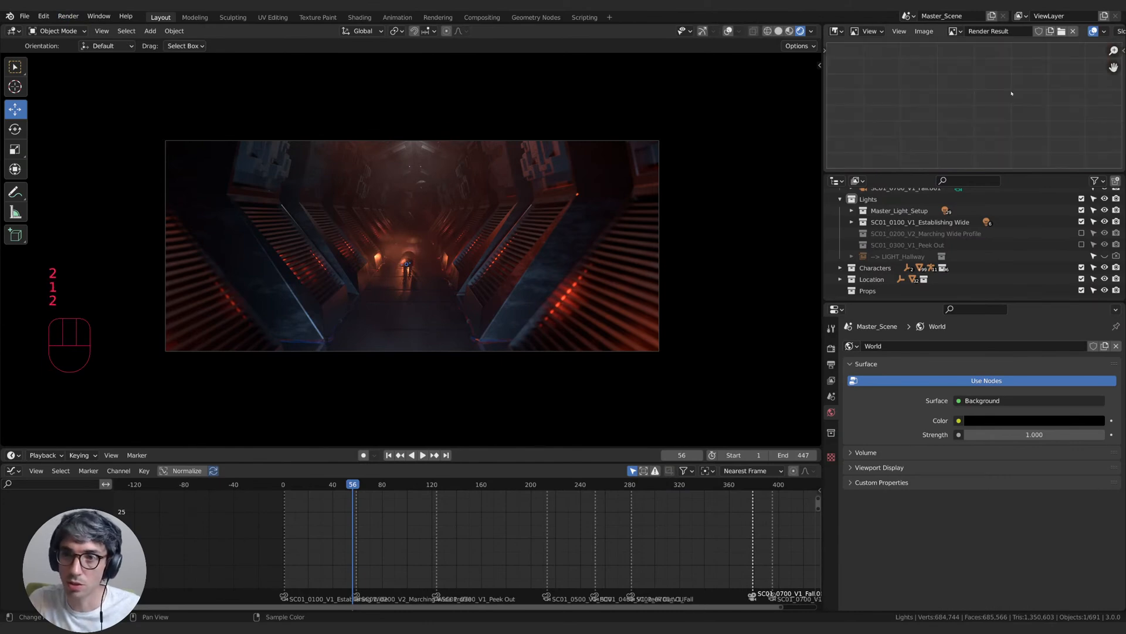
{"action": "key", "text": "1"}
{"action": "key", "text": "2"}
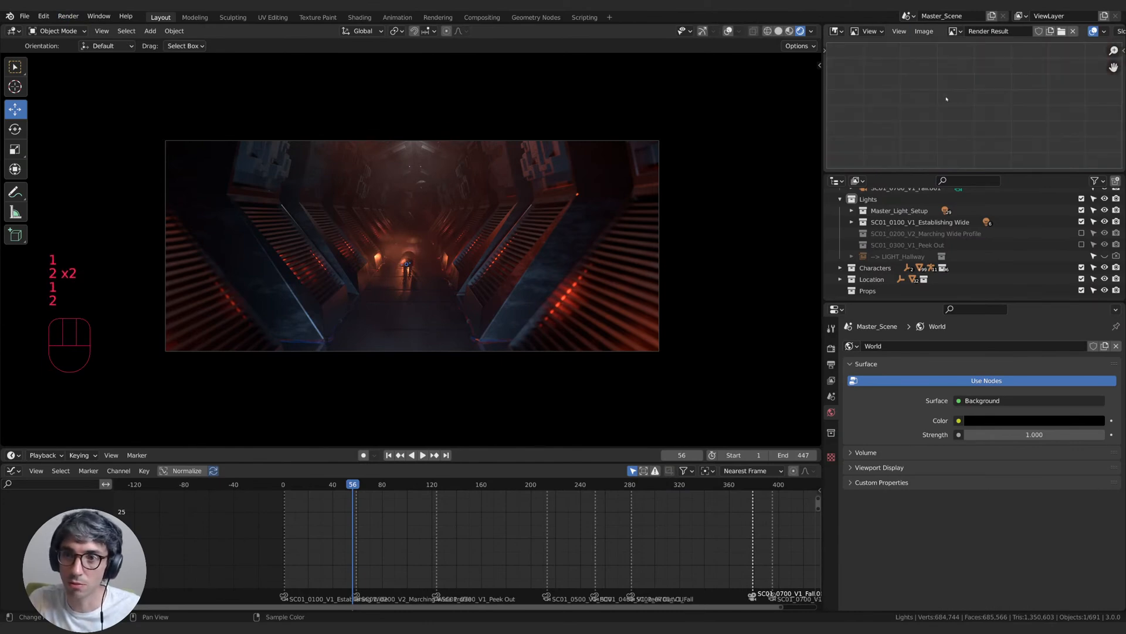
{"action": "left_click", "coordinate": [67, 16]}
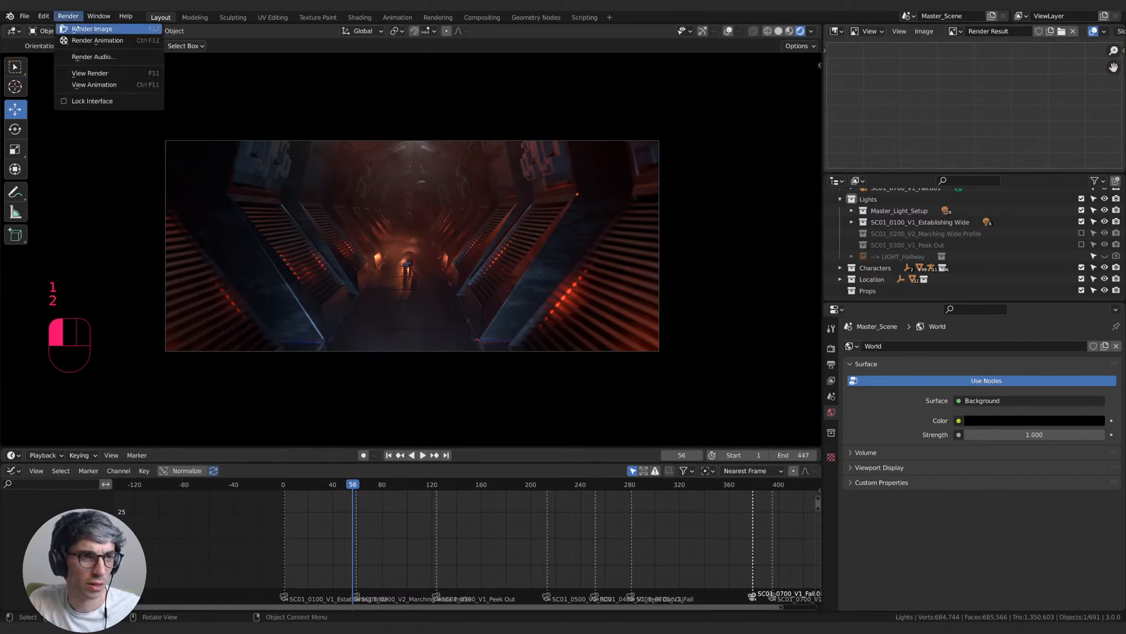
{"action": "left_click", "coordinate": [77, 28]}
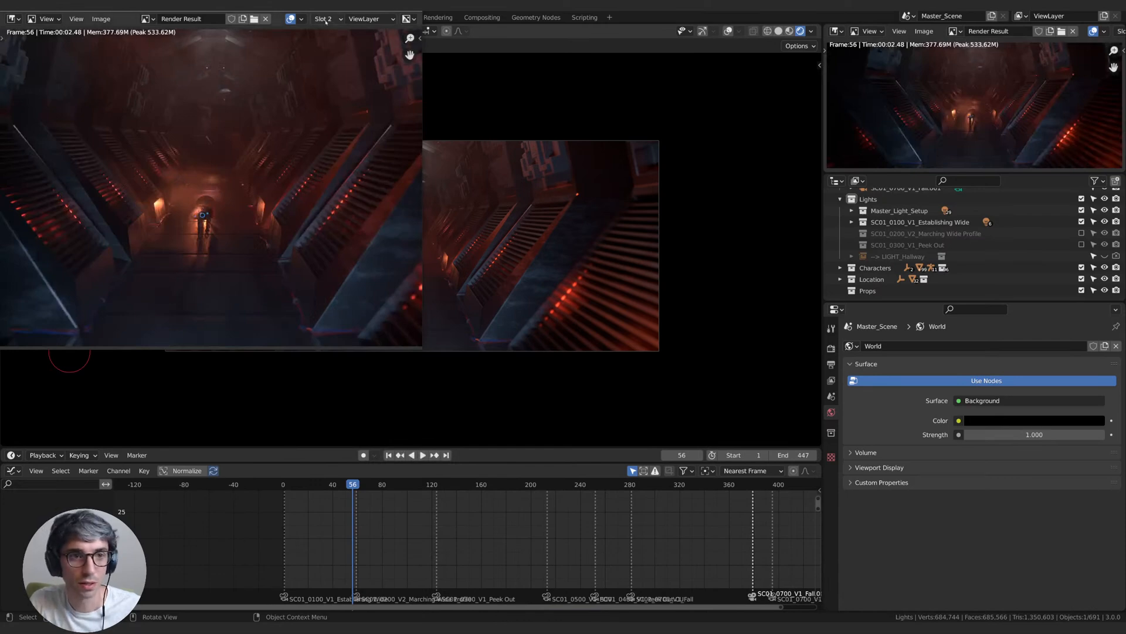
{"action": "key", "text": "Escape"}
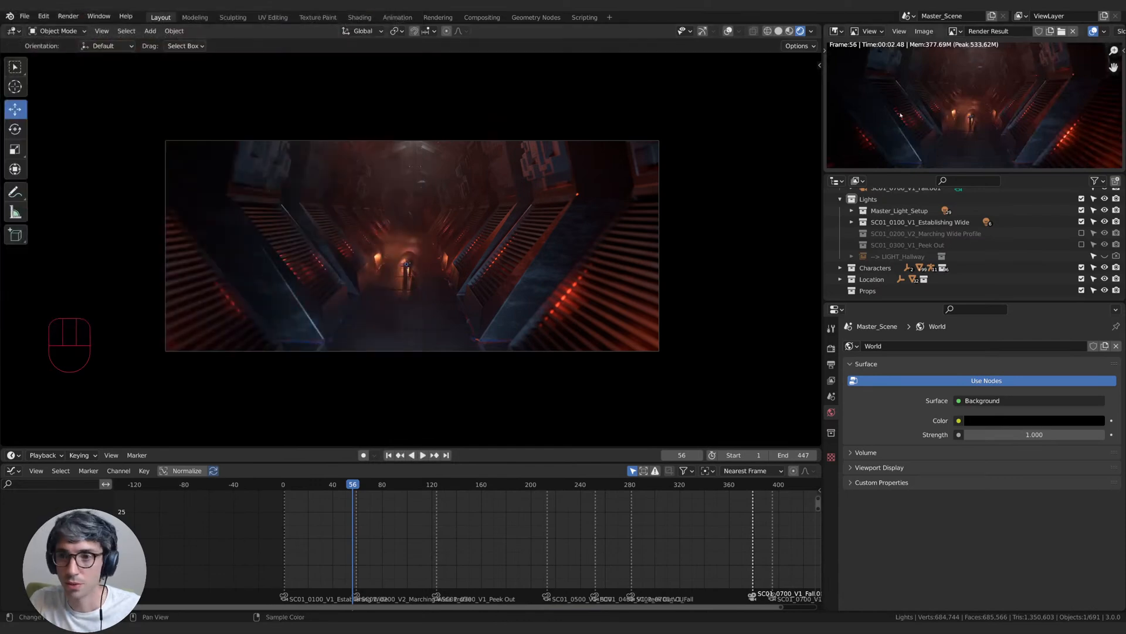
- Compare the establishing shot's renders in slots 1 and 2
{"action": "key", "text": "1"}
{"action": "key", "text": "2"}
{"action": "key", "text": "1"}
{"action": "key", "text": "2"}
{"action": "key", "text": "1"}
{"action": "key", "text": "2"}
{"action": "key", "text": "1"}
{"action": "key", "text": "2"}
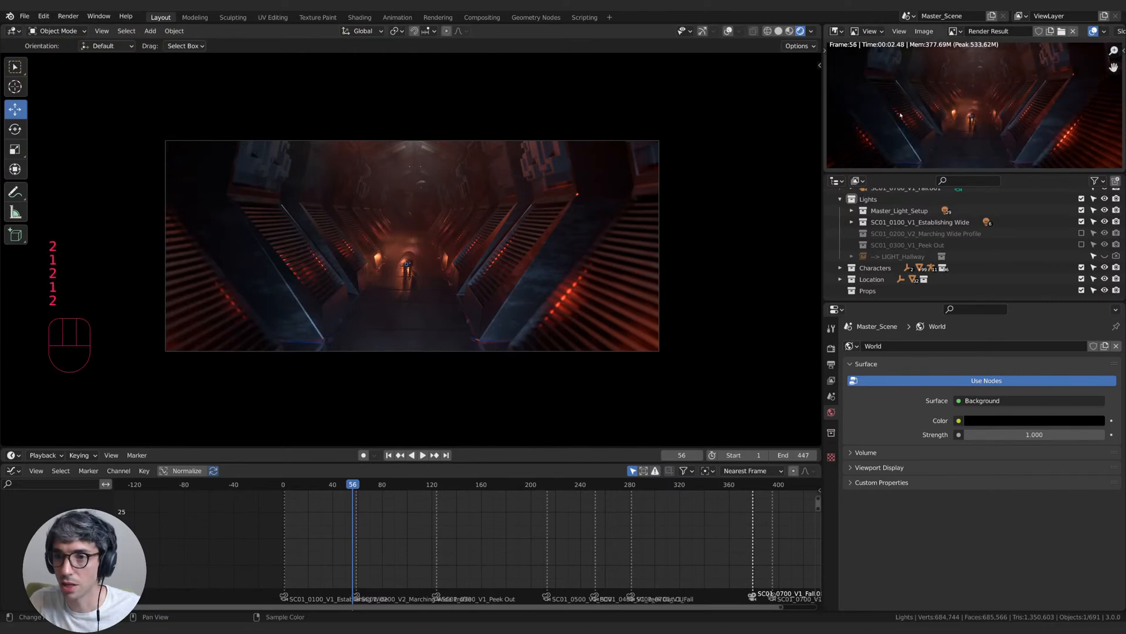
- Go to frame 61, exclude the SC01_0100_V1_Establishing Wide lights and include the SC01_0200_V2_Marching Wide Profile lights
{"action": "left_click", "coordinate": [358, 486]}
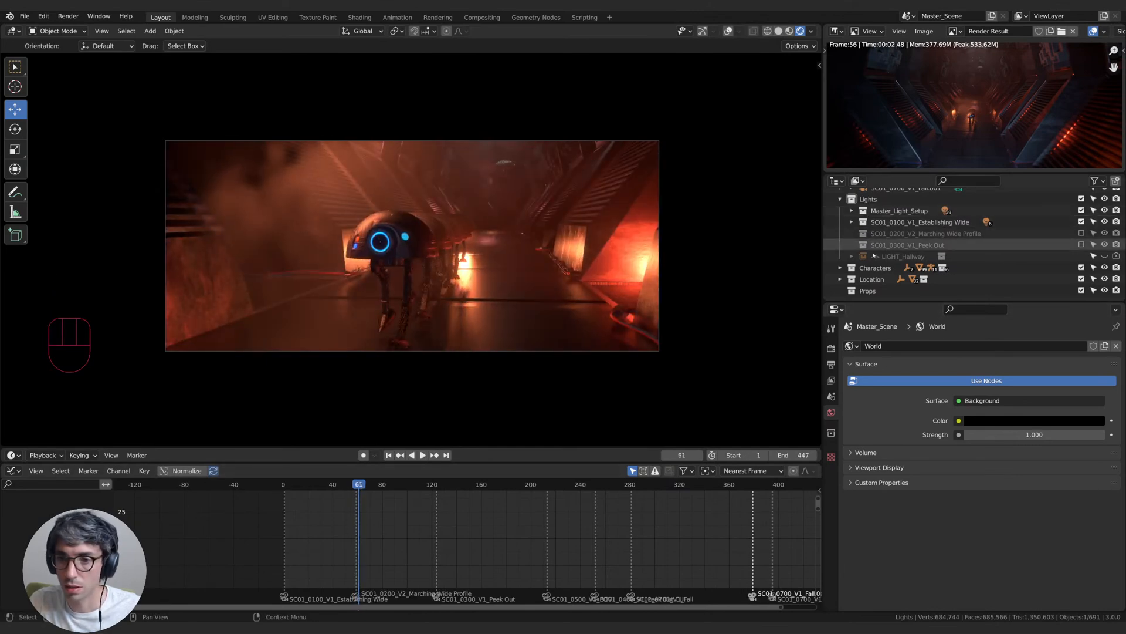
{"action": "left_click", "coordinate": [1085, 224]}
{"action": "left_click", "coordinate": [1082, 221]}
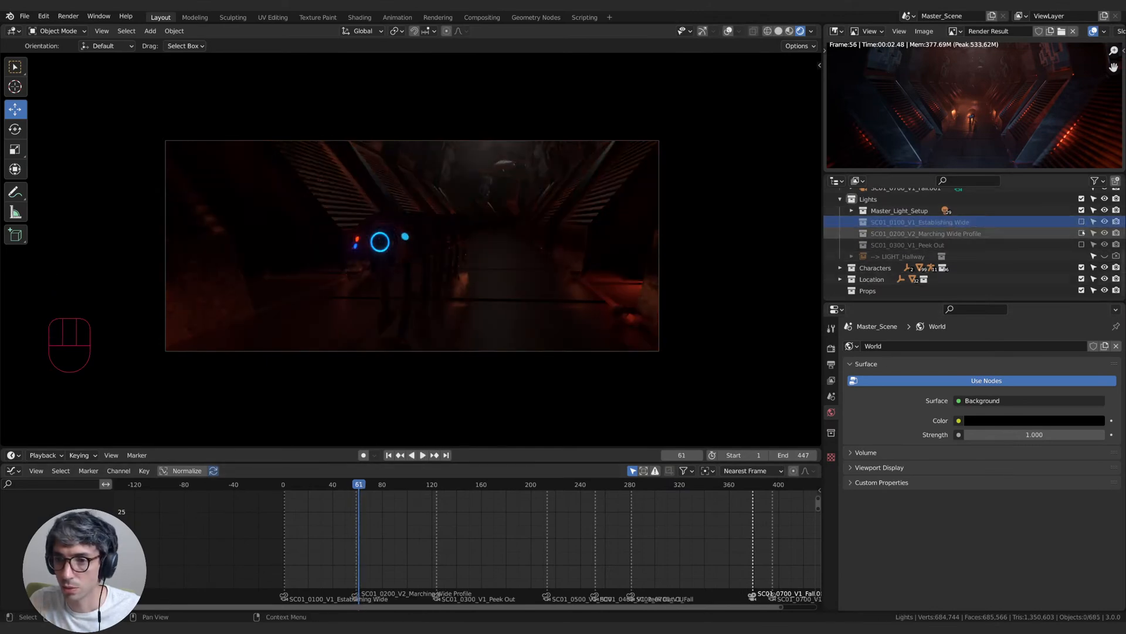
{"action": "left_click", "coordinate": [1082, 233]}
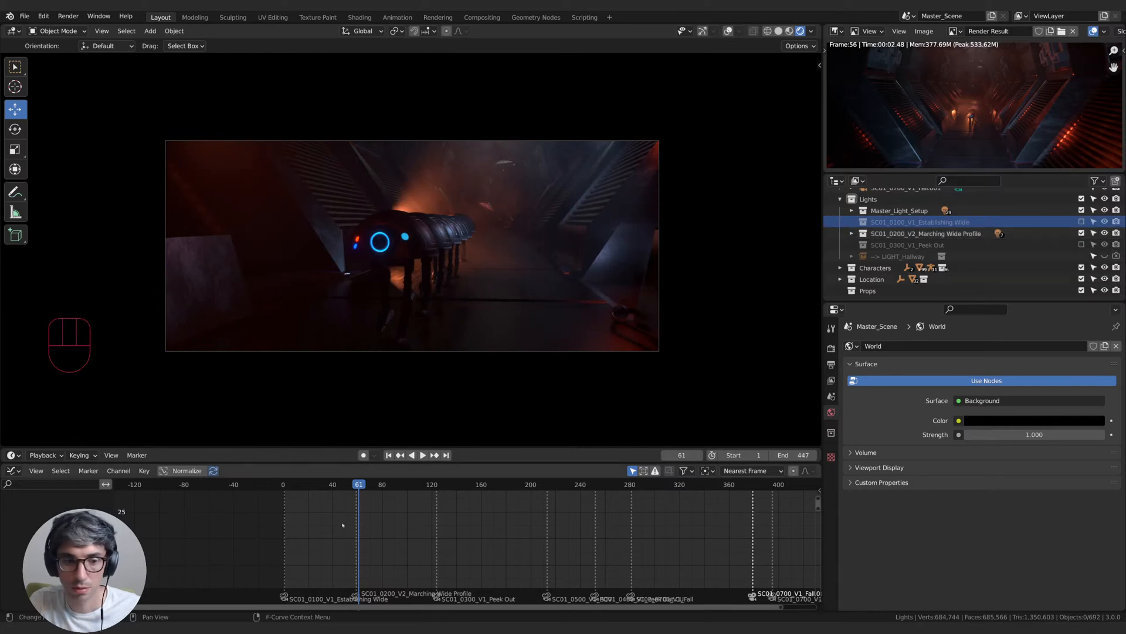
- Compare the renders in slots 1 and 2 repeatedly, examining the lighting on the hallway's side beams and floor
{"action": "key", "text": "1"}
{"action": "key", "text": "2"}
{"action": "key", "text": "1"}
{"action": "key", "text": "2"}
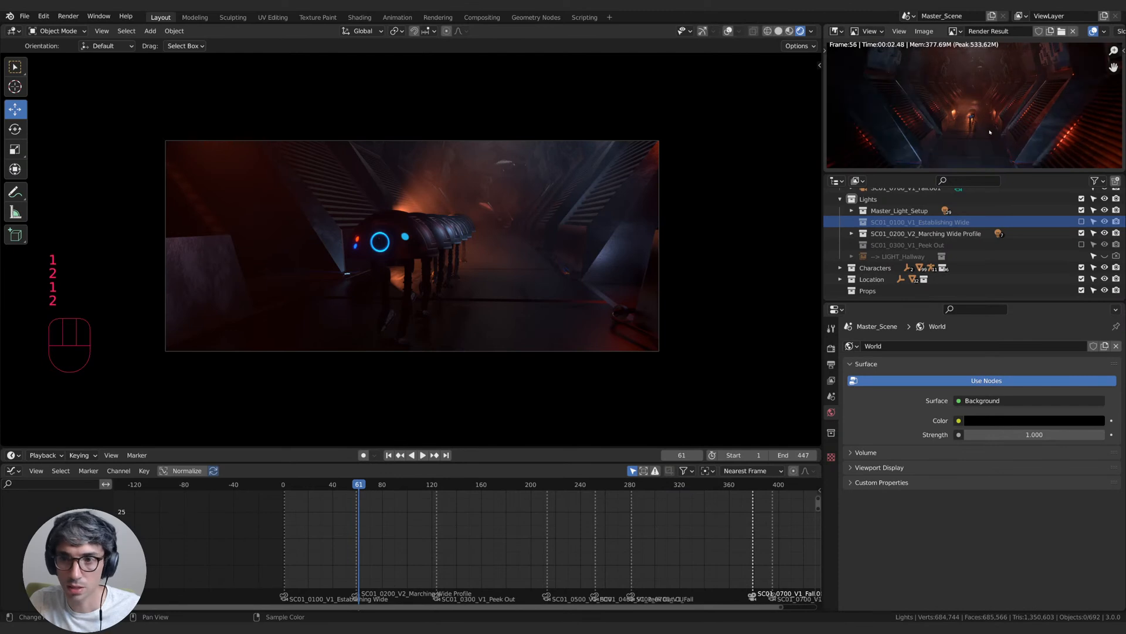
{"action": "key", "text": "1"}
{"action": "key", "text": "2"}
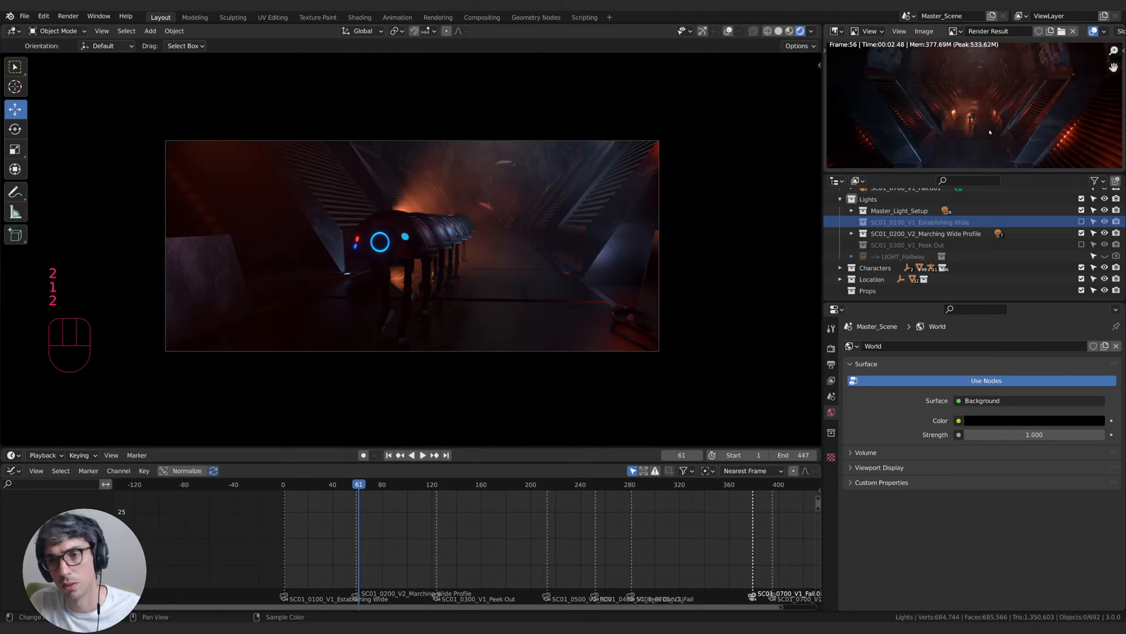
{"action": "key", "text": "1"}
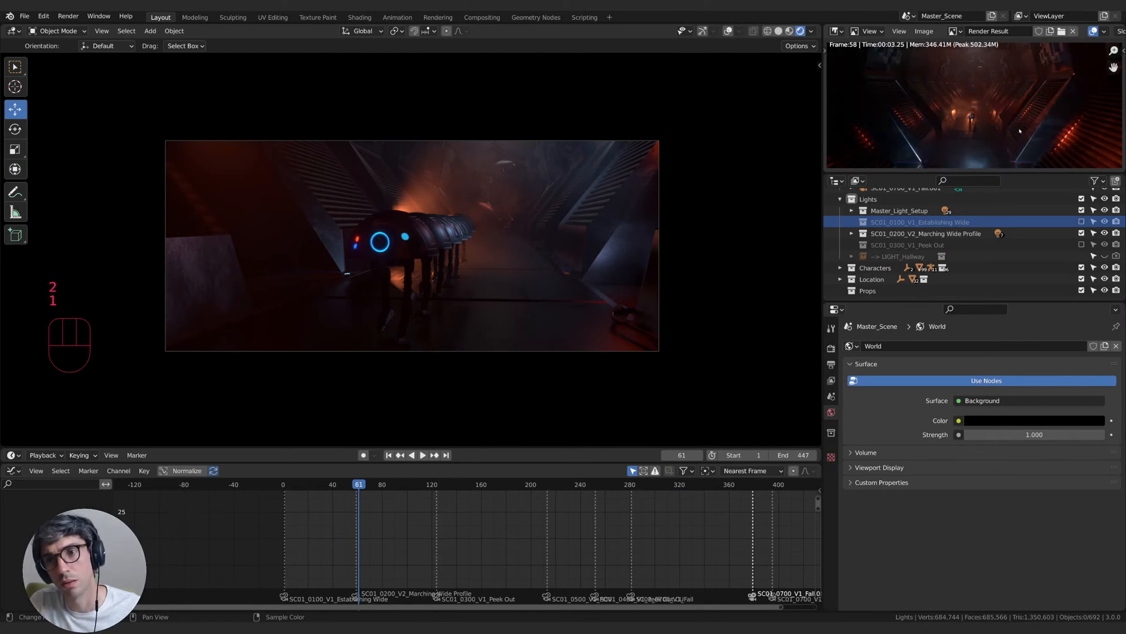
{"action": "key", "text": "2"}
{"action": "key", "text": "1"}
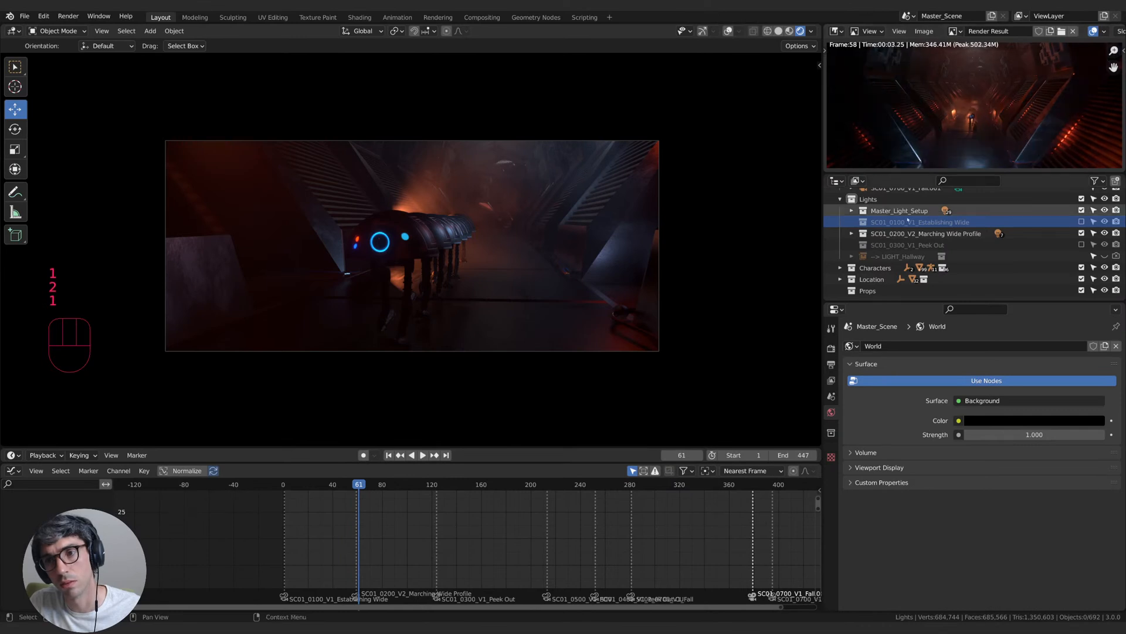
{"action": "key", "text": "2"}
{"action": "key", "text": "1"}
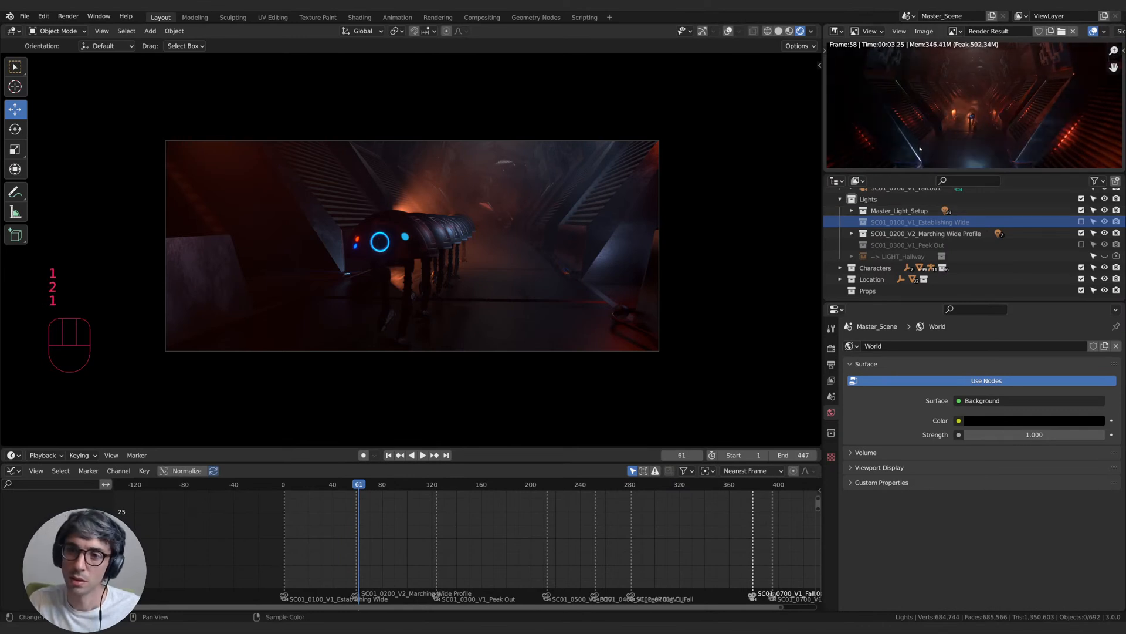
{"action": "key", "text": "2"}
{"action": "key", "text": "1"}
{"action": "key", "text": "2"}
{"action": "key", "text": "1"}
{"action": "key", "text": "2"}
{"action": "key", "text": "1"}
{"action": "key", "text": "2"}
{"action": "key", "text": "1"}
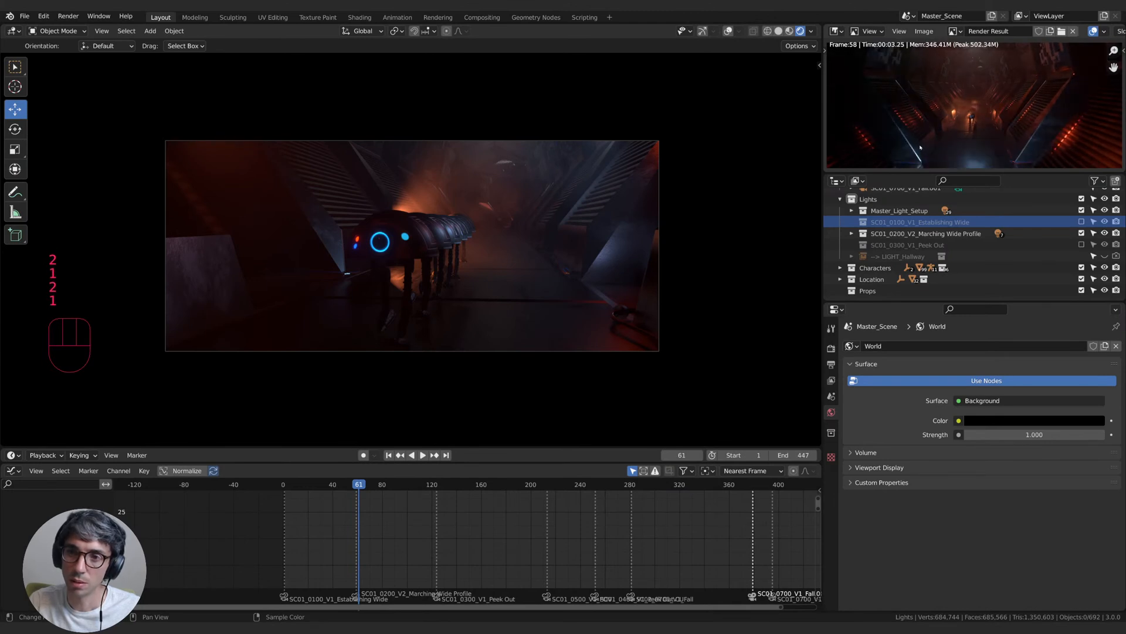
- Exclude the SC01_0200_V2_Marching Wide Profile lights, include and expand SC01_0100_V1_Establishing Wide, and go to frame 54
{"action": "left_click", "coordinate": [1082, 234]}
{"action": "left_click", "coordinate": [1082, 222]}
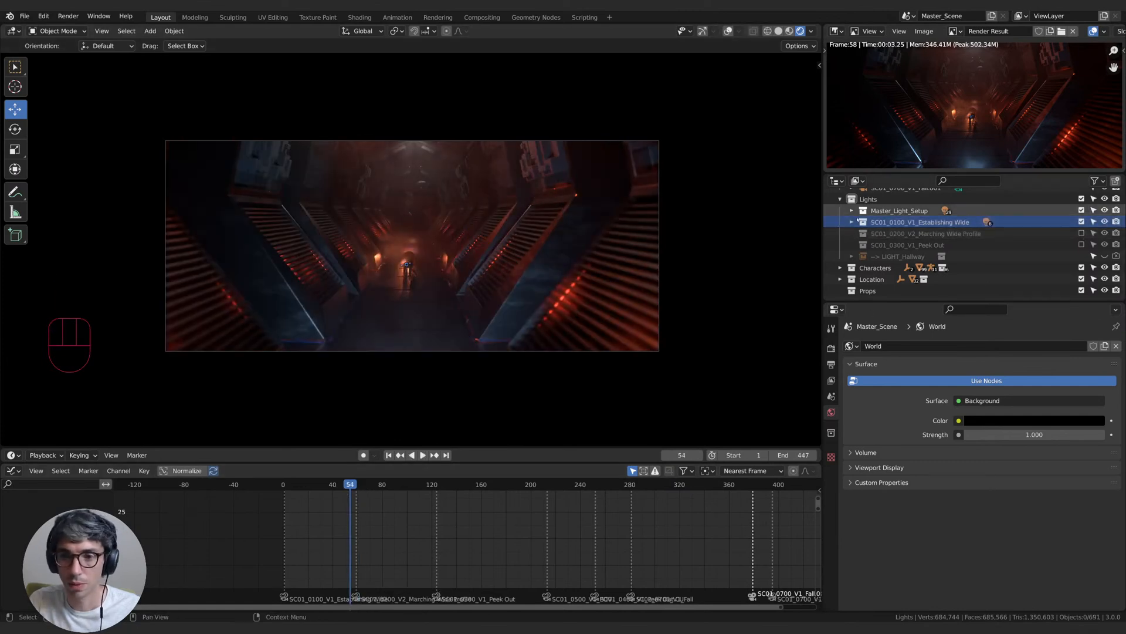
{"action": "left_click", "coordinate": [852, 222]}
- Select Point.038 and examine what Area.024 lights in the establishing shot by hiding and showing it
{"action": "left_click", "coordinate": [896, 290]}
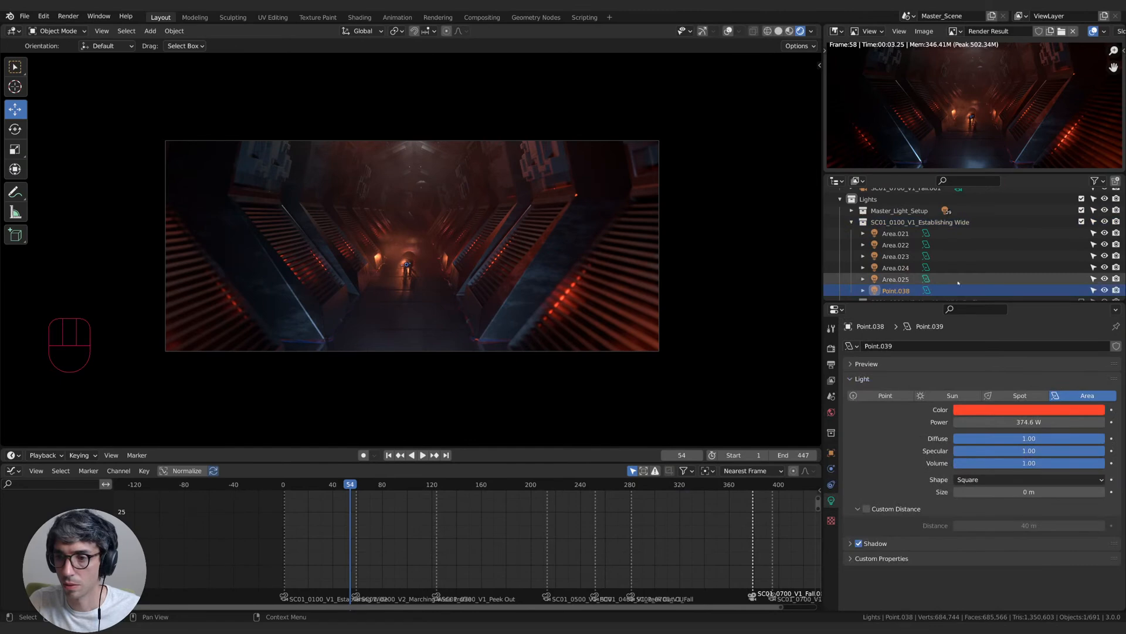
{"action": "left_click", "coordinate": [1105, 268]}
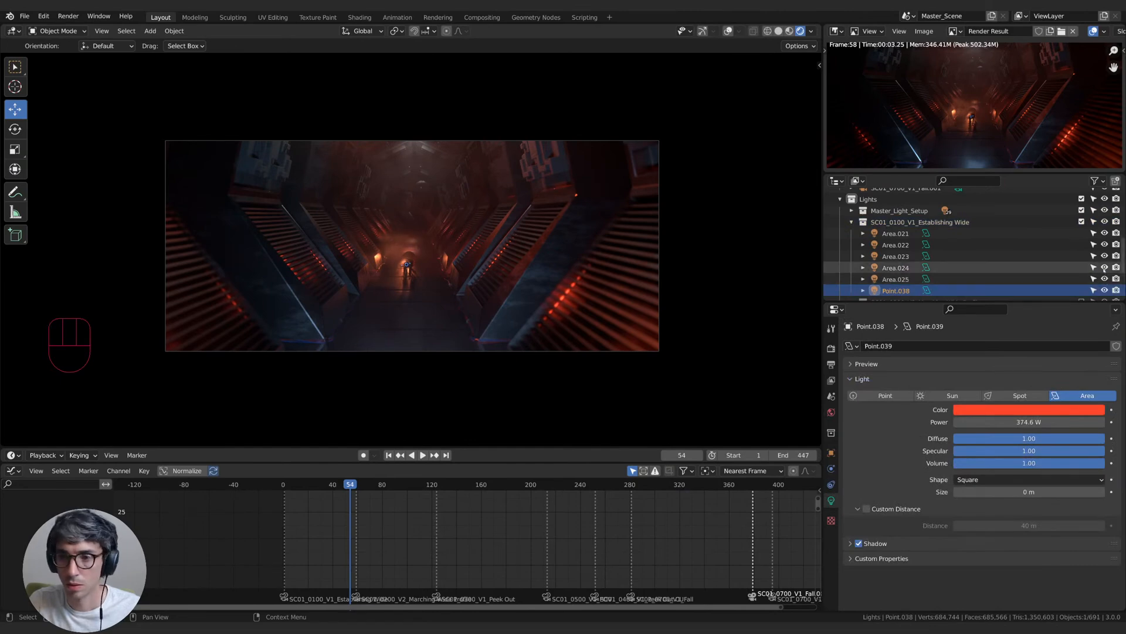
{"action": "left_click", "coordinate": [1105, 267]}
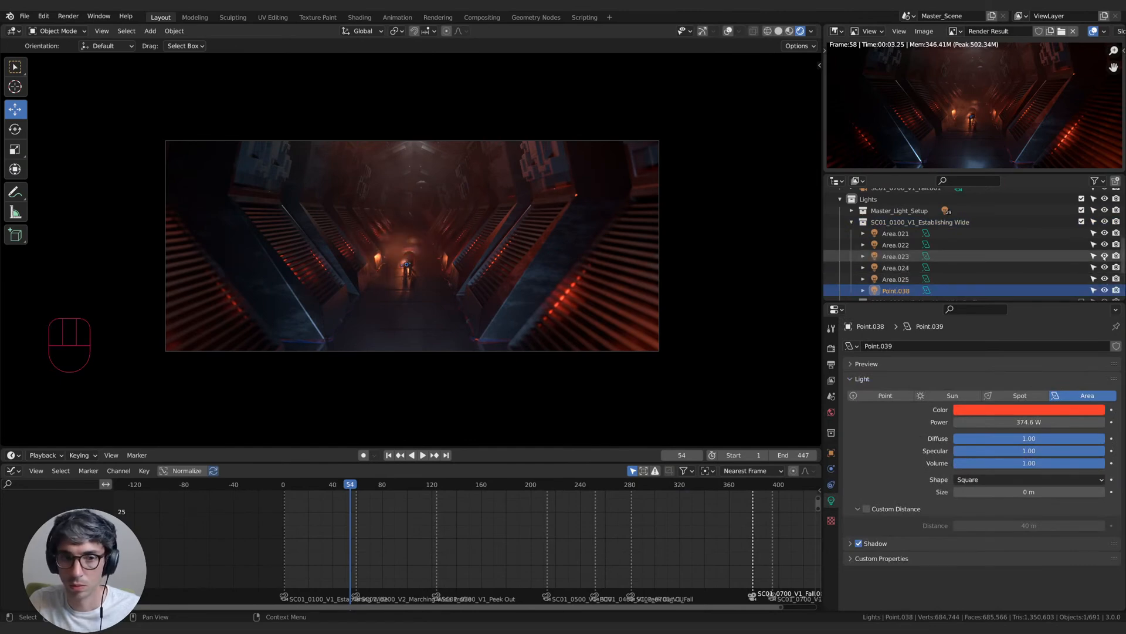
- Check Area.022's contribution by hiding and showing it, and turn off its custom distance
{"action": "left_click", "coordinate": [1105, 244]}
{"action": "left_click", "coordinate": [1104, 245]}
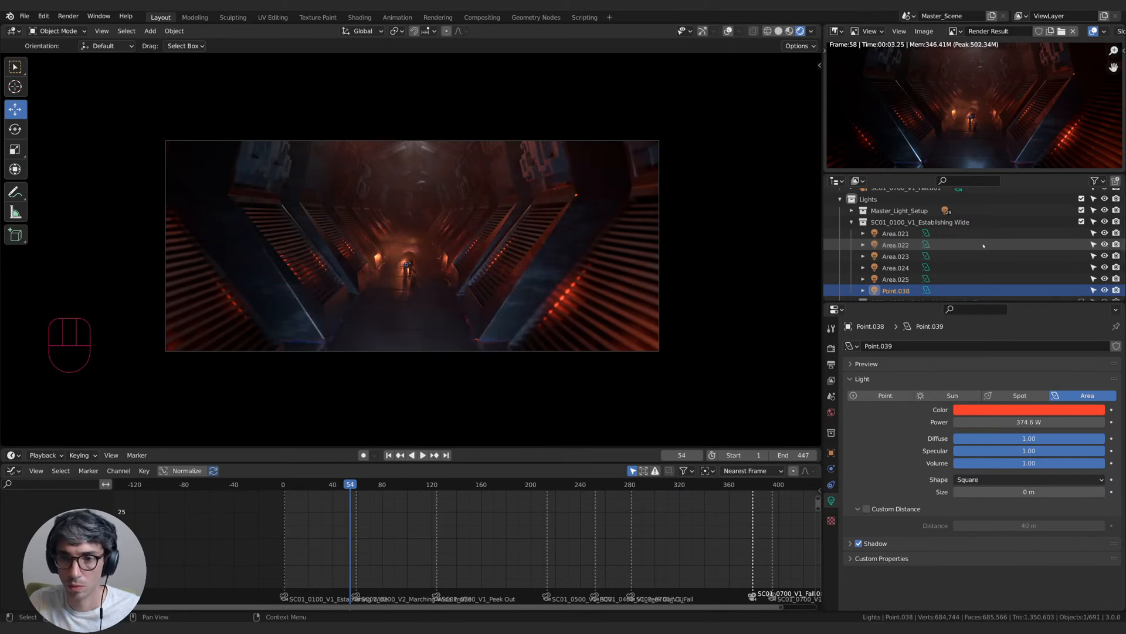
{"action": "left_click", "coordinate": [895, 245]}
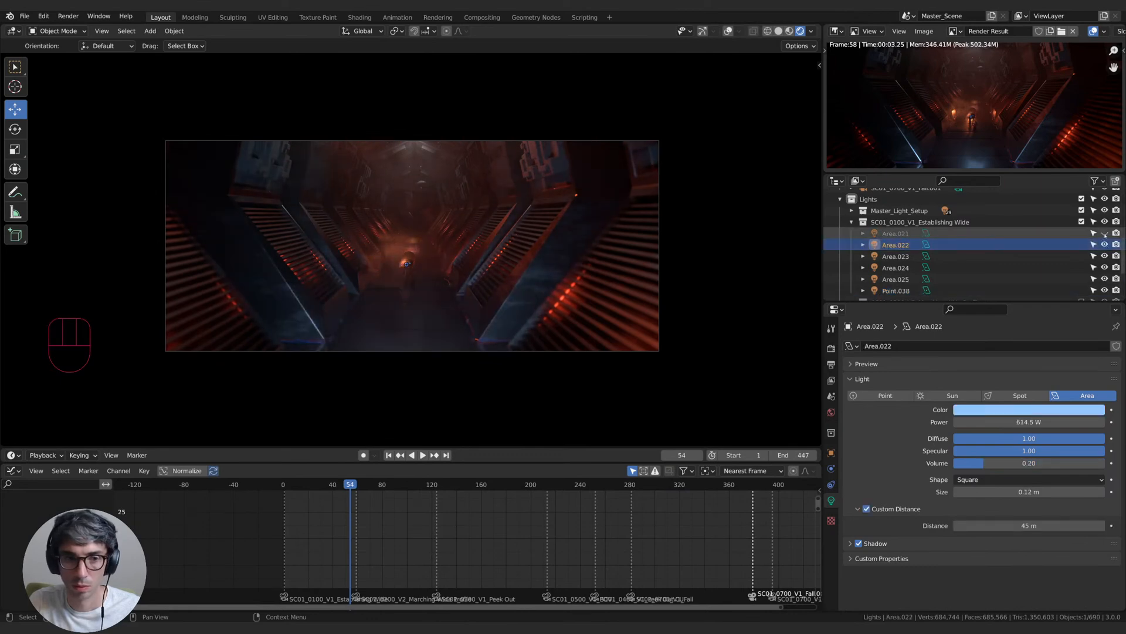
{"action": "left_click", "coordinate": [866, 509]}
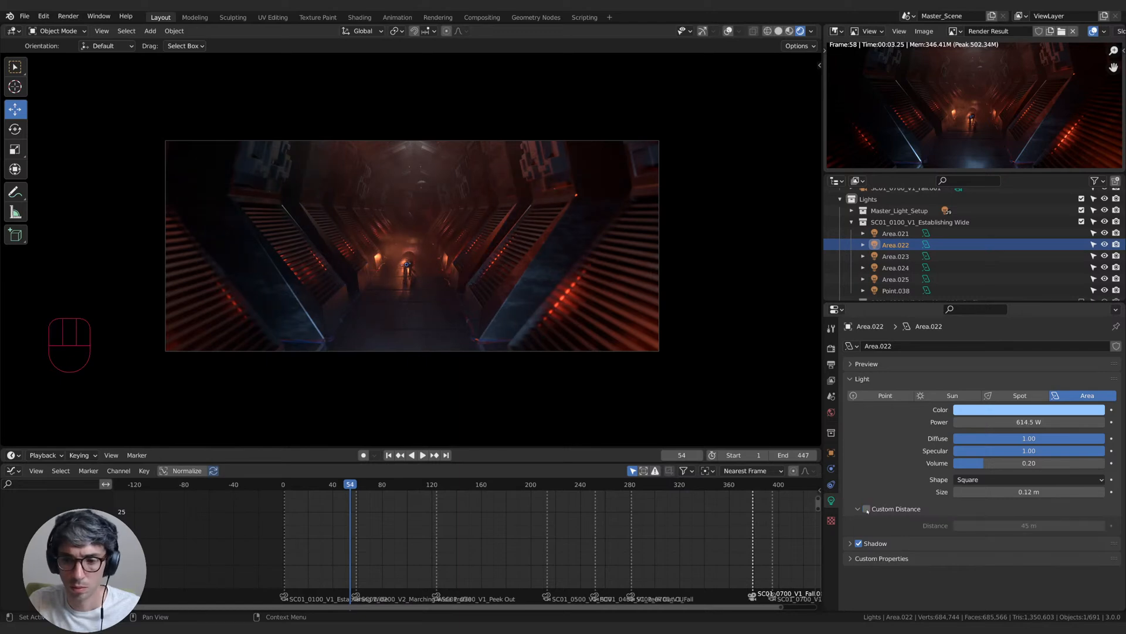
- Check Area.022's light with custom distance toggled, leave custom distance off, and reduce the light's size to 0 m
{"action": "left_click", "coordinate": [867, 509]}
{"action": "left_click", "coordinate": [868, 509]}
{"action": "left_click", "coordinate": [867, 509]}
{"action": "left_click", "coordinate": [881, 511]}
{"action": "left_click_drag", "start_coordinate": [1033, 491], "coordinate": [997, 463]}
{"action": "key", "text": "ctrl+z"}
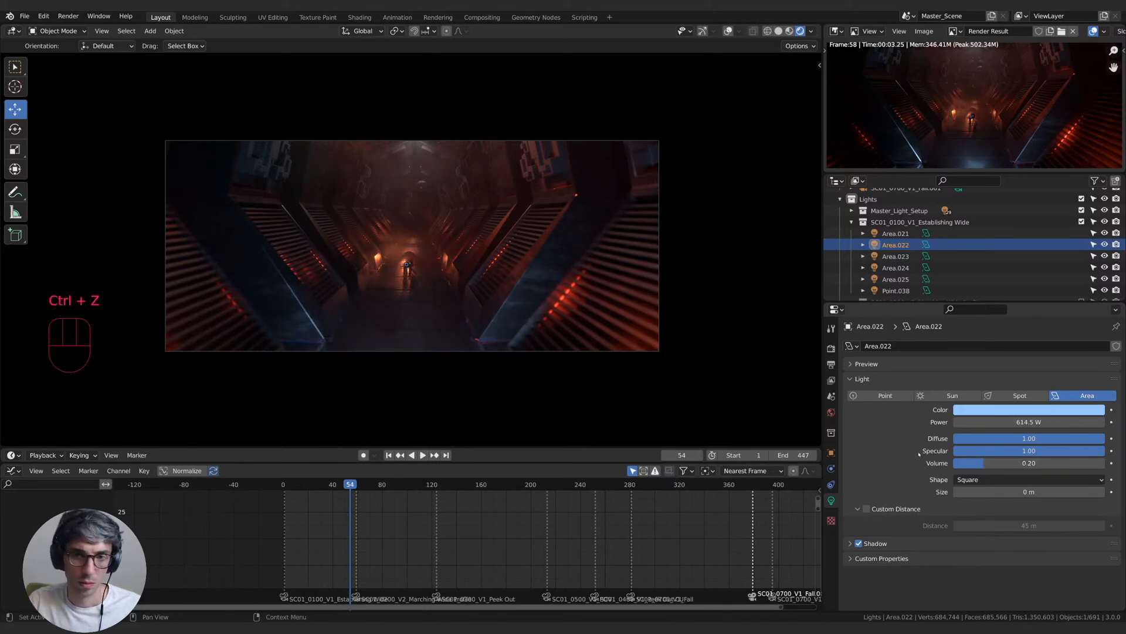
- Move Area.022 about 4.5 m along Y, lower it slightly along Z, and view render slot 2 for comparison
{"action": "key", "text": "g"}
{"action": "key", "text": "y"}
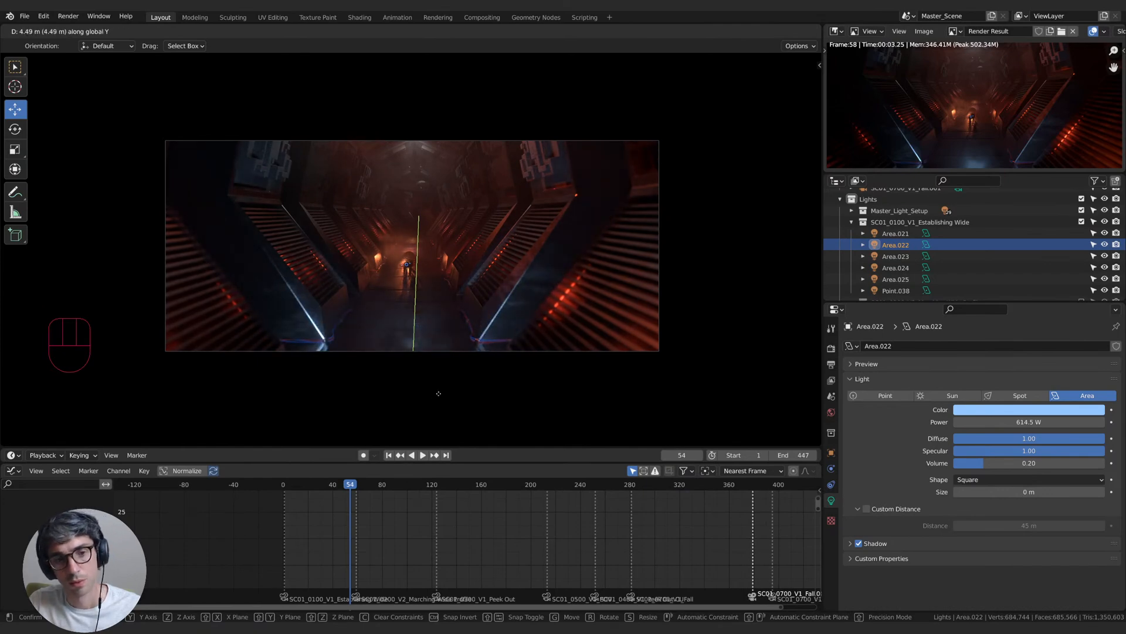
{"action": "left_click", "coordinate": [438, 396]}
{"action": "key", "text": "g"}
{"action": "key", "text": "z"}
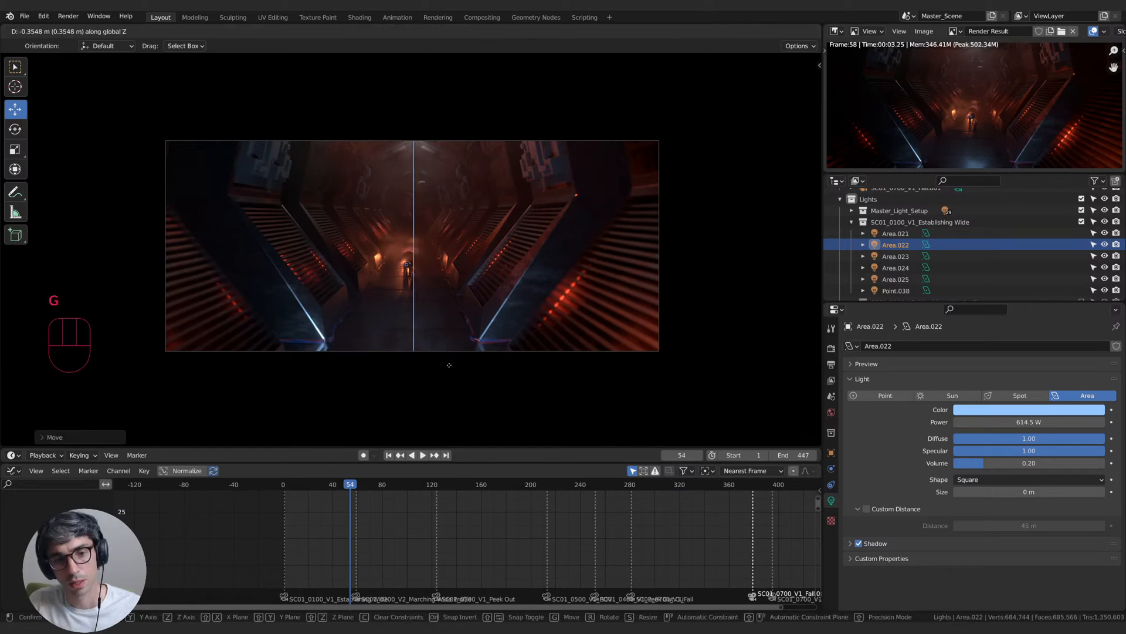
{"action": "left_click", "coordinate": [460, 403]}
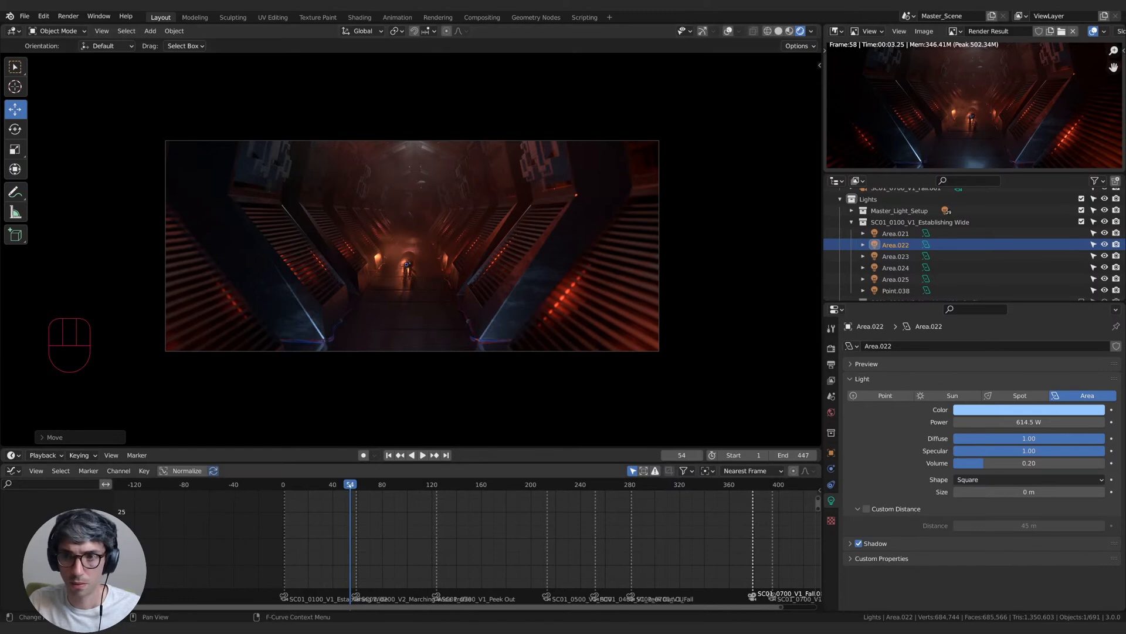
{"action": "left_click", "coordinate": [1063, 107]}
{"action": "key", "text": "2"}
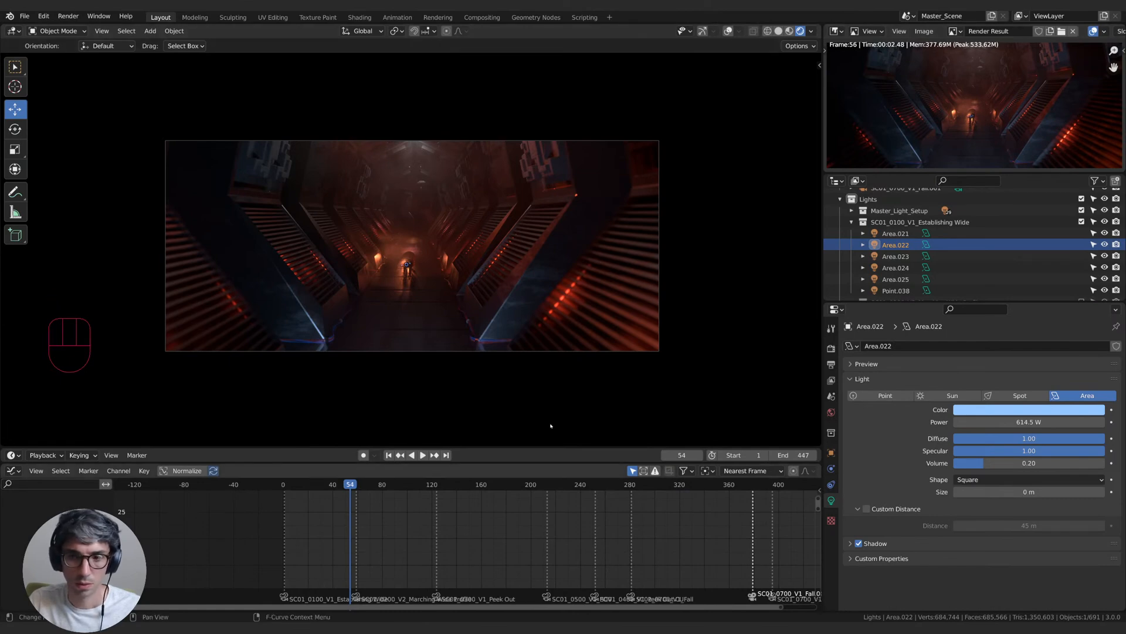
- Collapse and exclude the SC01_0100_V1_Establishing Wide light collection, and include the SC01_0200_V2_Marching Wide Profile lights
{"action": "scroll", "coordinate": [887, 245], "scroll_direction": "down", "scroll_amount": 5}
{"action": "scroll", "coordinate": [903, 241], "scroll_direction": "up", "scroll_amount": 5}
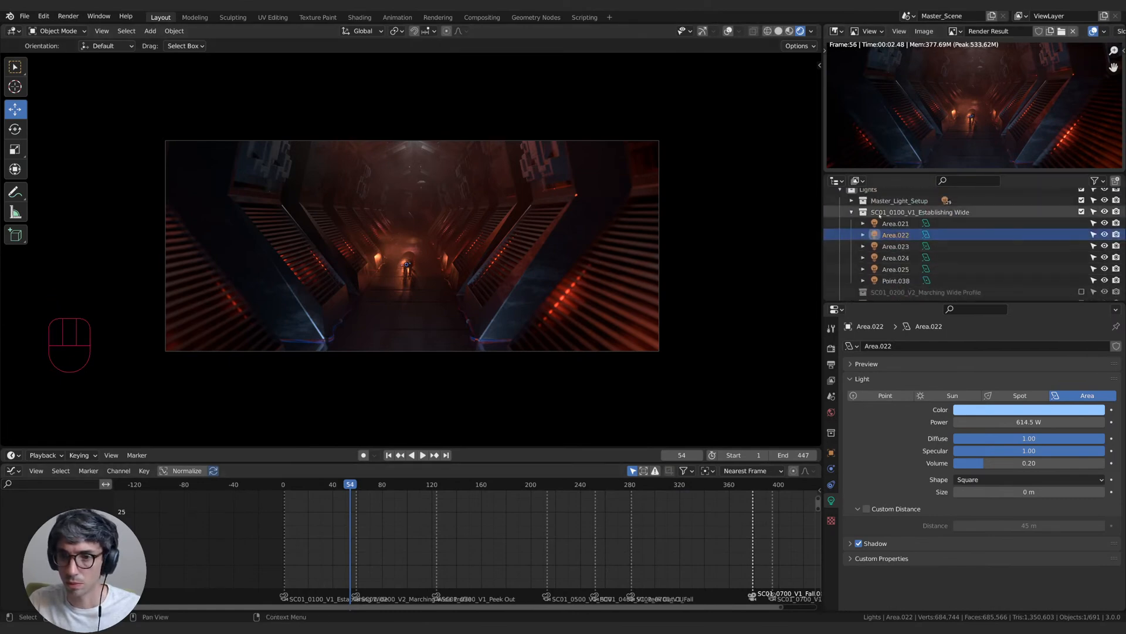
{"action": "left_click", "coordinate": [852, 212]}
{"action": "left_click", "coordinate": [937, 223]}
{"action": "left_click", "coordinate": [1082, 222]}
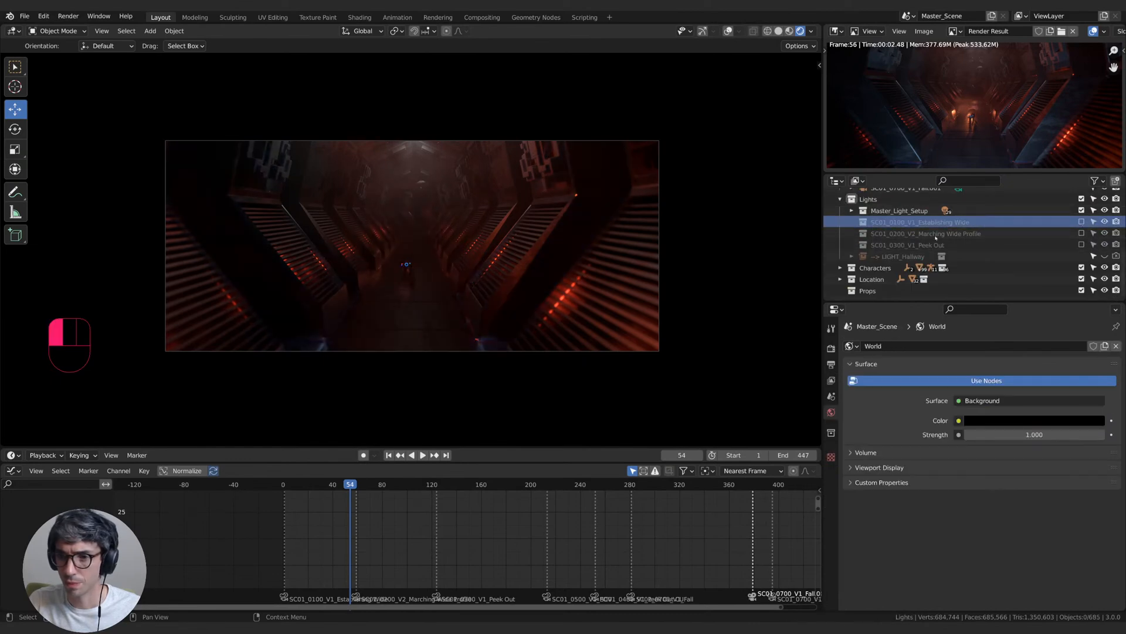
{"action": "left_click", "coordinate": [955, 236]}
{"action": "left_click", "coordinate": [1082, 234]}
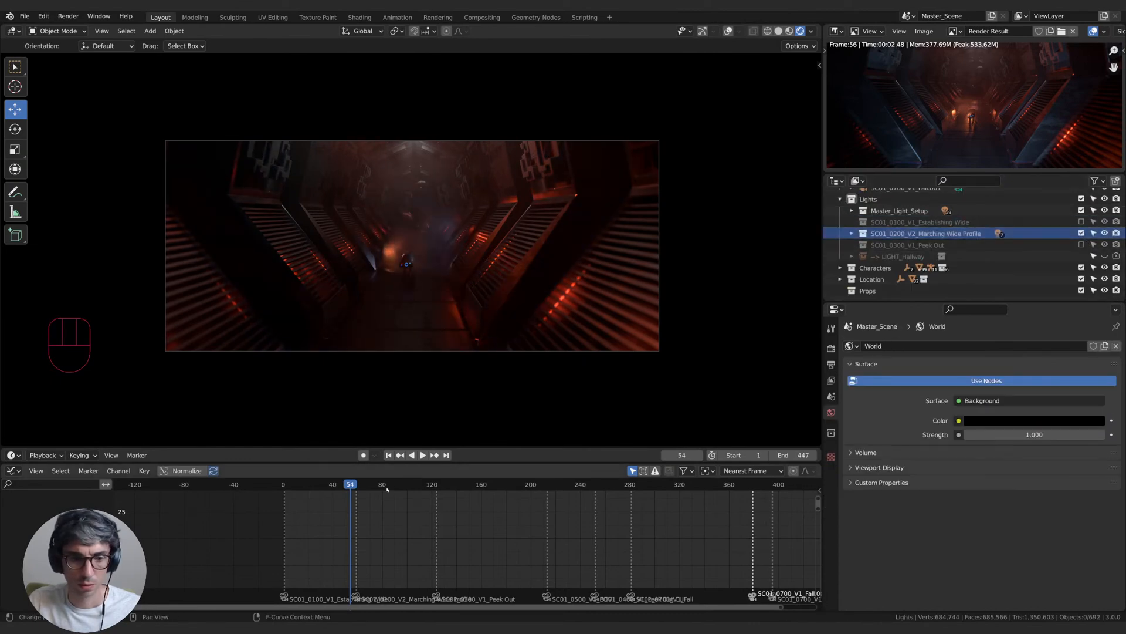
- Go to frame 253, exclude the SC01_0200_V2_Marching Wide Profile lights, and include the SC01_0300_V1_Peek Out light collection
{"action": "mouse_move", "coordinate": [361, 486]}
{"action": "left_mouse_down"}
{"action": "mouse_move", "coordinate": [432, 477]}
{"action": "mouse_move", "coordinate": [620, 485]}
{"action": "mouse_move", "coordinate": [586, 484]}
{"action": "mouse_move", "coordinate": [596, 483]}
{"action": "left_mouse_up"}
{"action": "left_click", "coordinate": [1082, 234]}
{"action": "left_click", "coordinate": [1082, 245]}
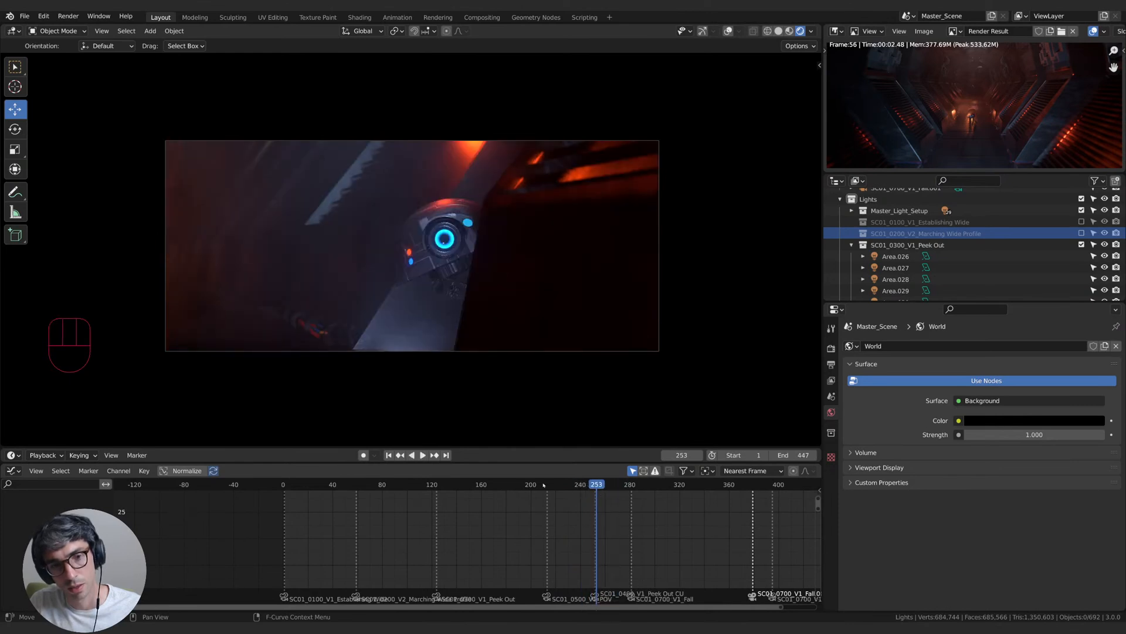
- Play and scrub between the Peek Out and Peek Out CU shots to compare their framing, and inspect the SC01_0400_V1_Peek Out CU camera settings
{"action": "left_click", "coordinate": [544, 484]}
{"action": "left_click", "coordinate": [601, 485]}
{"action": "mouse_move", "coordinate": [602, 484]}
{"action": "left_mouse_down"}
{"action": "mouse_move", "coordinate": [648, 488]}
{"action": "mouse_move", "coordinate": [591, 493]}
{"action": "mouse_move", "coordinate": [604, 495]}
{"action": "left_mouse_up"}
{"action": "left_click", "coordinate": [541, 485]}
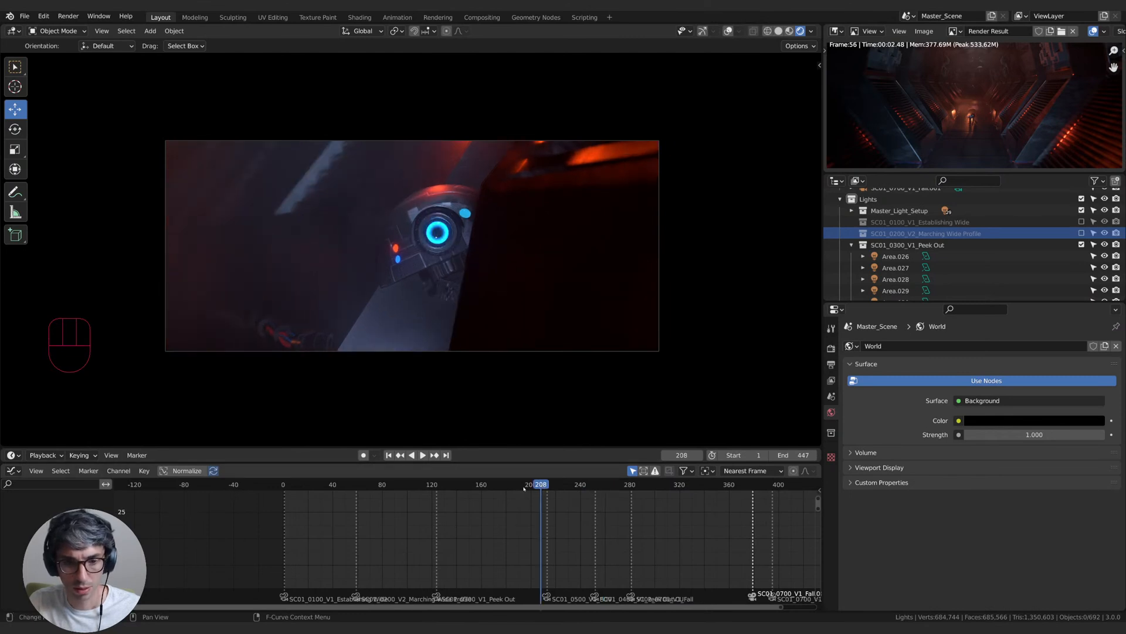
{"action": "scroll", "coordinate": [878, 247], "scroll_direction": "up", "scroll_amount": 5}
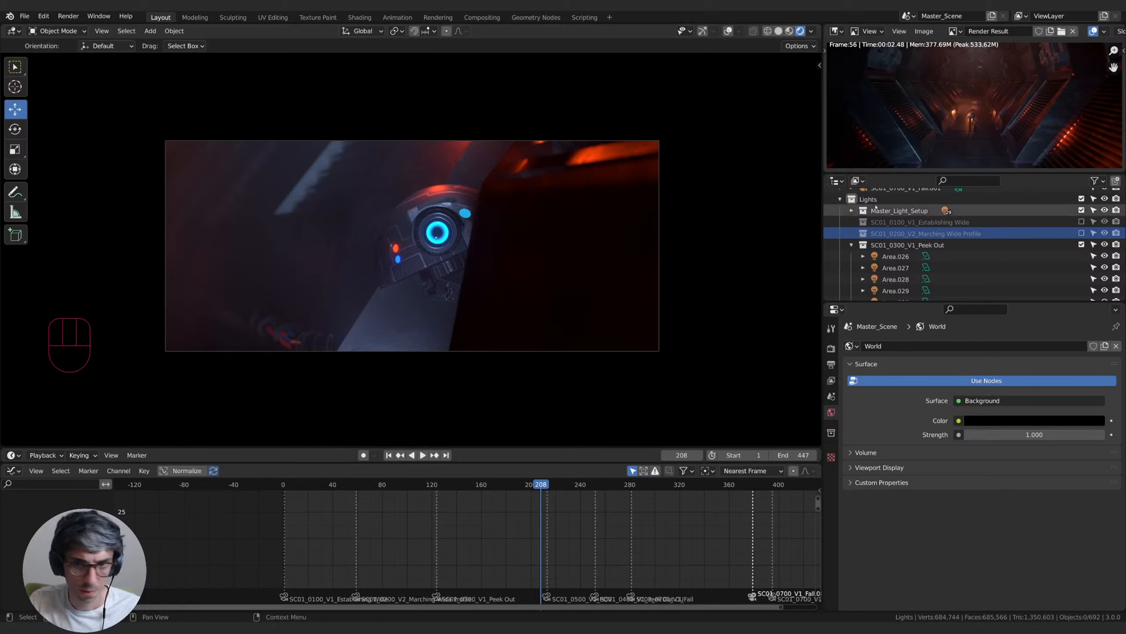
{"action": "scroll", "coordinate": [878, 247], "scroll_direction": "up", "scroll_amount": 3}
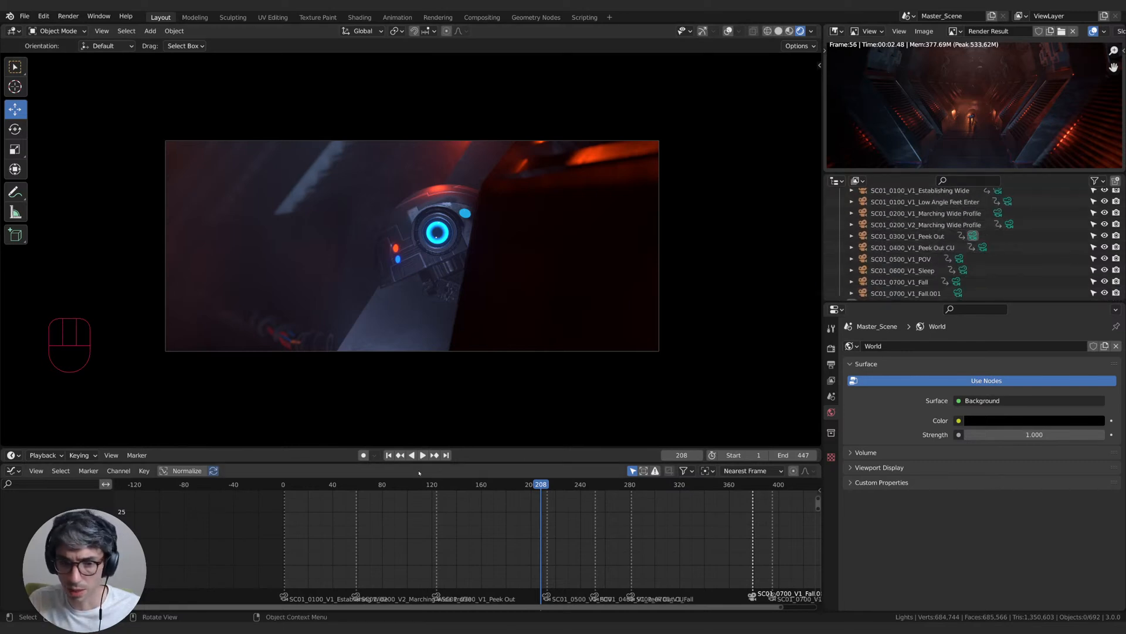
{"action": "key", "text": "space"}
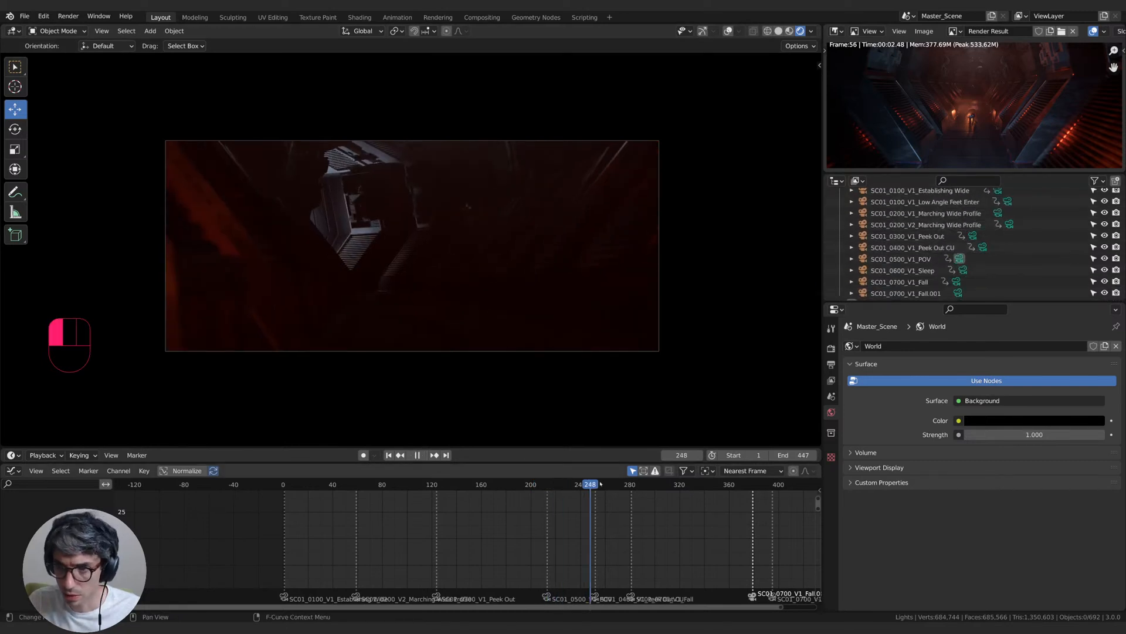
{"action": "left_click_drag", "start_coordinate": [626, 484], "coordinate": [521, 488]}
{"action": "left_click", "coordinate": [925, 248]}
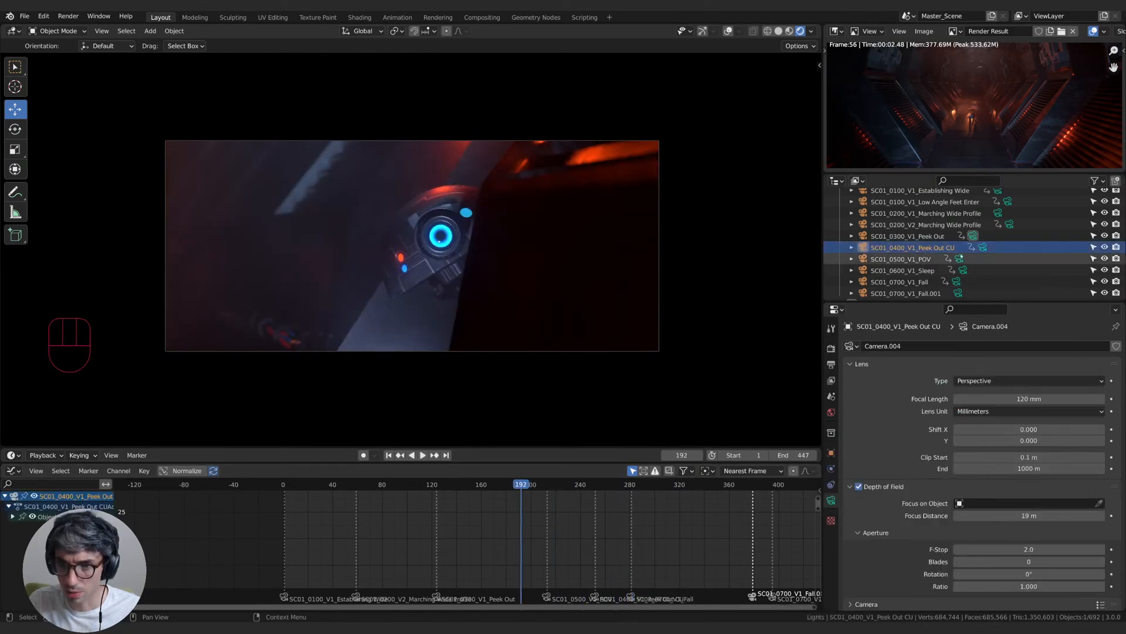
{"action": "left_click_drag", "start_coordinate": [521, 487], "coordinate": [541, 489]}
- Make SC01_0300_V1_Peek Out the active camera at frame 252 and bind it to the marker there, replacing the Peek Out CU camera
{"action": "left_click", "coordinate": [907, 235]}
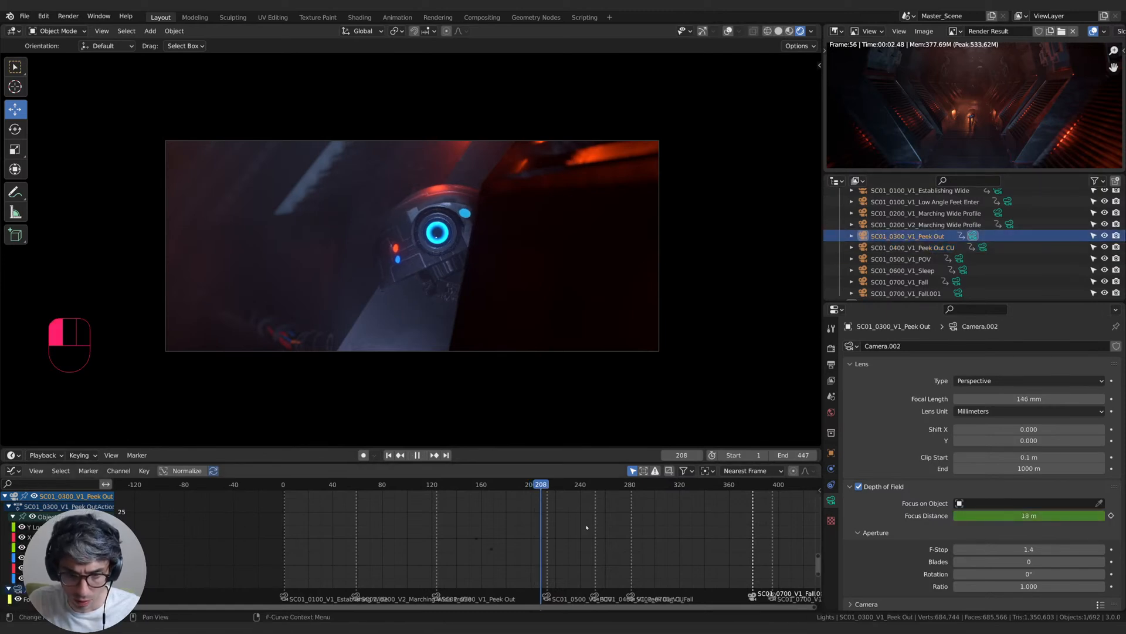
{"action": "scroll", "coordinate": [581, 522], "scroll_direction": "up", "scroll_amount": 9}
{"action": "middle_click_drag", "start_coordinate": [658, 536], "coordinate": [389, 534]}
{"action": "scroll", "coordinate": [399, 538], "scroll_direction": "up", "scroll_amount": 4}
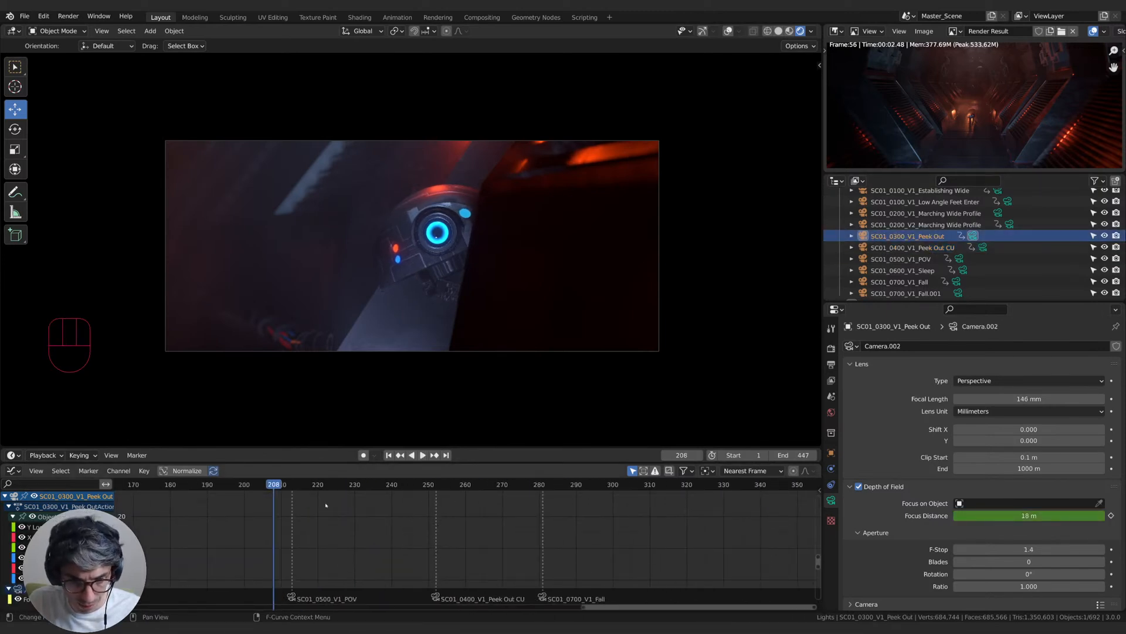
{"action": "left_click_drag", "start_coordinate": [270, 488], "coordinate": [436, 486]}
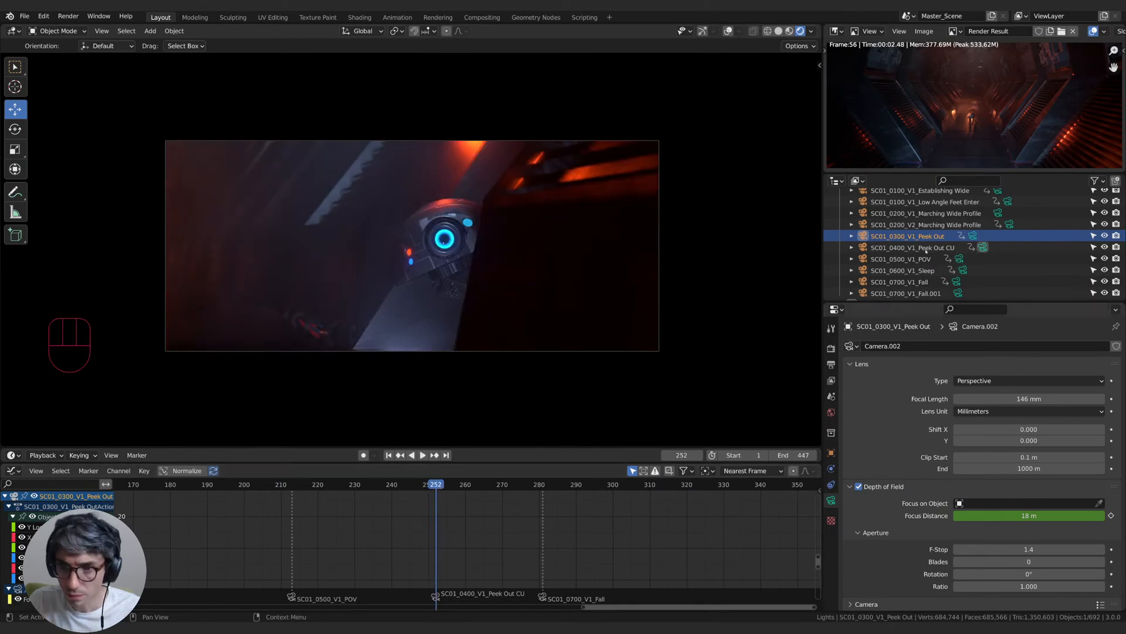
{"action": "left_click", "coordinate": [973, 235]}
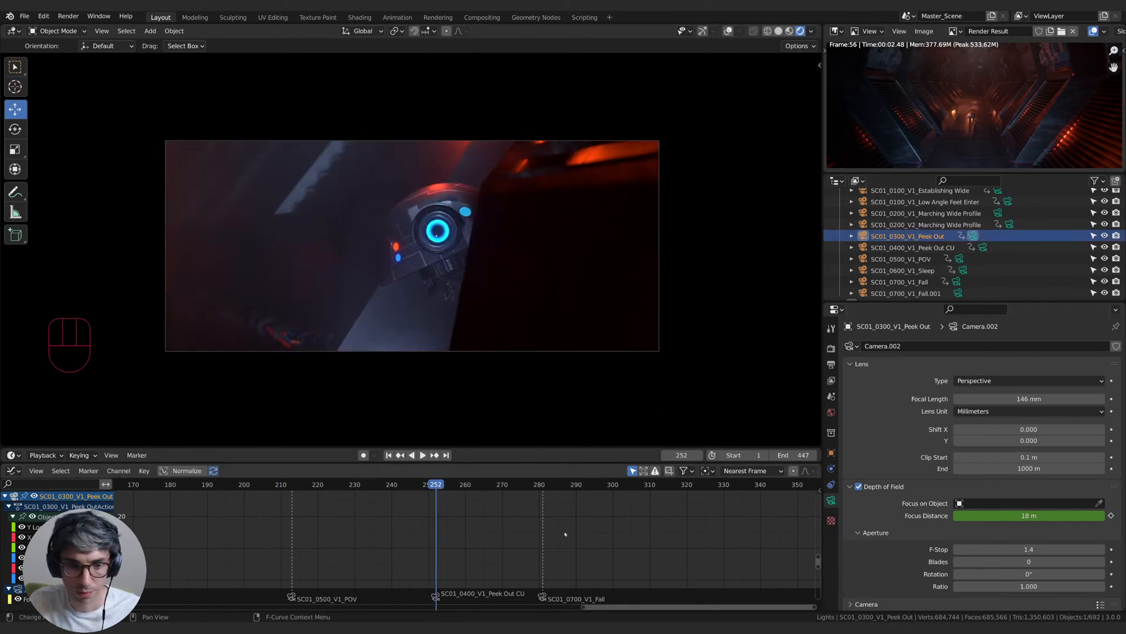
{"action": "key", "text": "ctrl+b"}
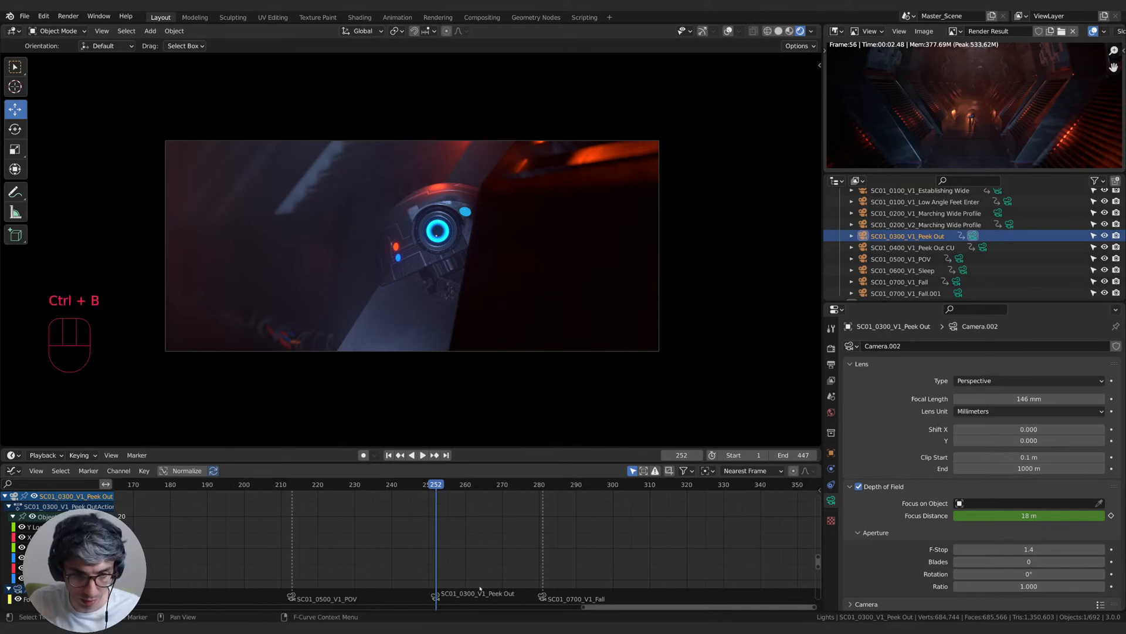
- Scrub through the shot sequence between the establishing wide and the fall to review each shot's lighting
{"action": "left_click_drag", "start_coordinate": [441, 484], "coordinate": [672, 509]}
{"action": "scroll", "coordinate": [658, 511], "scroll_direction": "down", "scroll_amount": 4}
{"action": "scroll", "coordinate": [658, 511], "scroll_direction": "down", "scroll_amount": 4}
{"action": "left_click_drag", "start_coordinate": [591, 495], "coordinate": [430, 494]}
{"action": "left_click_drag", "start_coordinate": [347, 528], "coordinate": [274, 530]}
{"action": "middle_click_drag", "start_coordinate": [355, 530], "coordinate": [591, 531]}
{"action": "left_click_drag", "start_coordinate": [507, 491], "coordinate": [568, 491]}
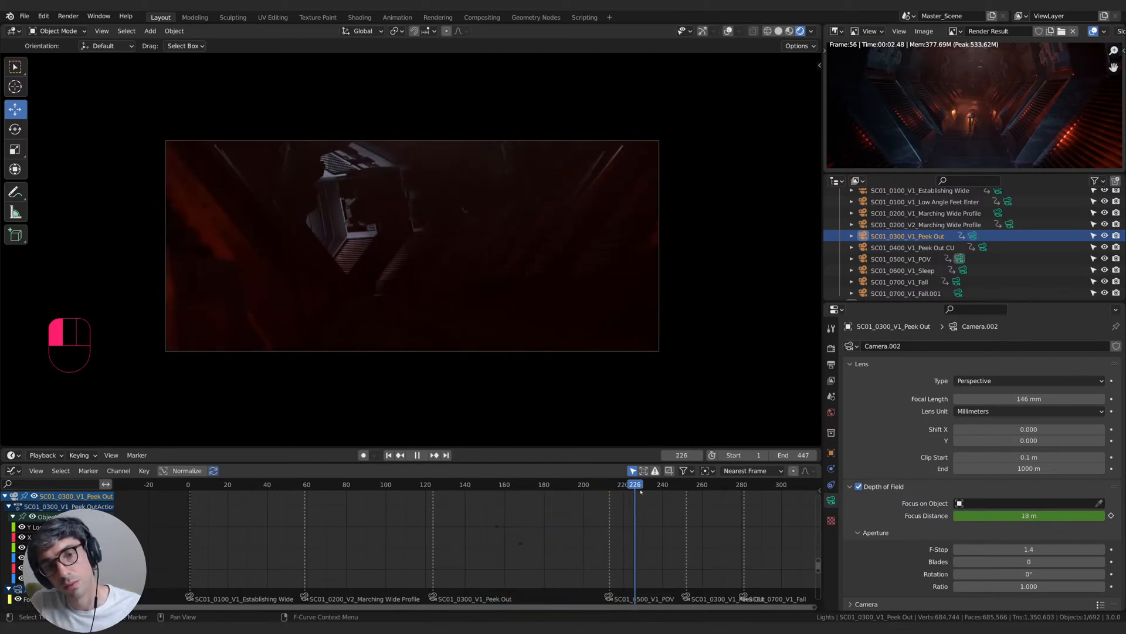
{"action": "left_click", "coordinate": [466, 497]}
{"action": "left_click_drag", "start_coordinate": [467, 497], "coordinate": [387, 494]}
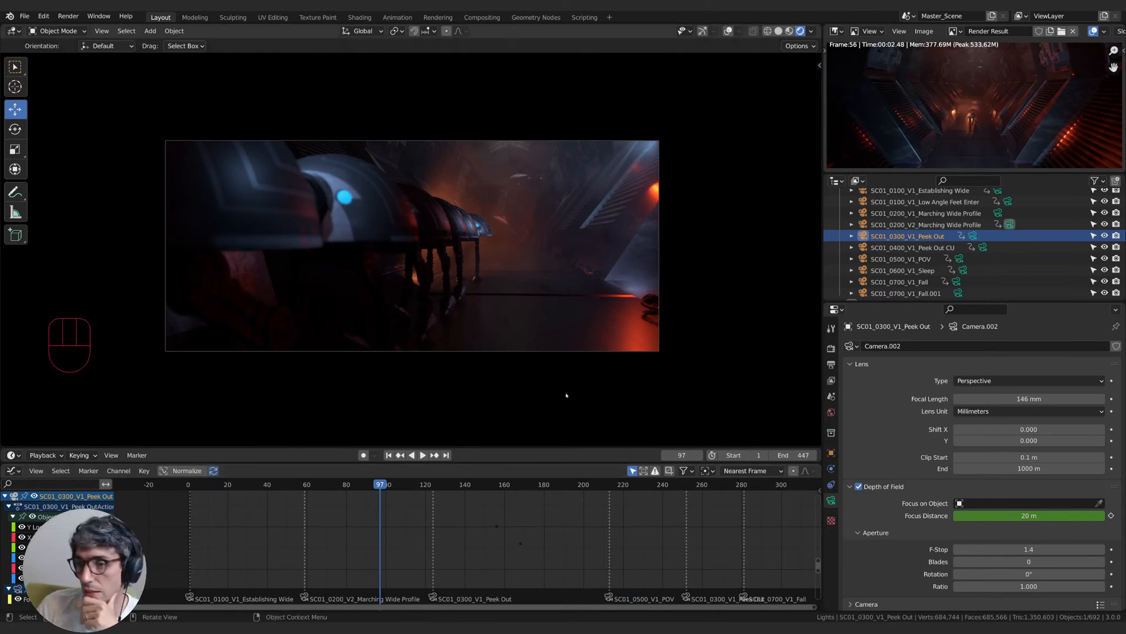
{"action": "scroll", "coordinate": [428, 316], "scroll_direction": "up", "scroll_amount": 1}
{"action": "left_click_drag", "start_coordinate": [381, 488], "coordinate": [198, 487]}
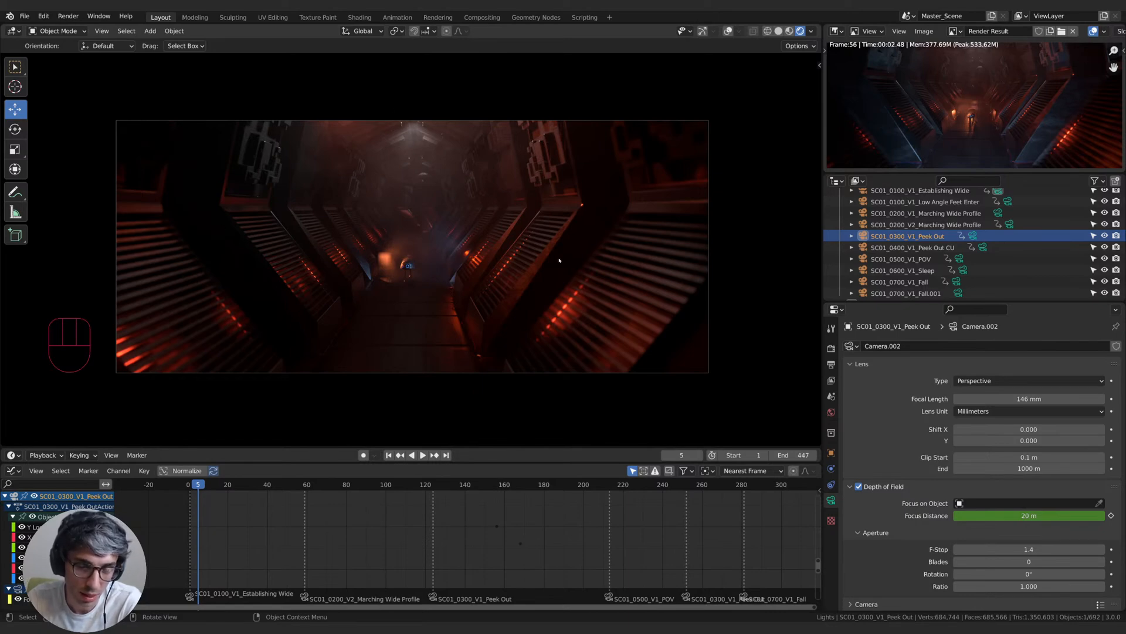
{"action": "left_click_drag", "start_coordinate": [293, 486], "coordinate": [351, 488]}
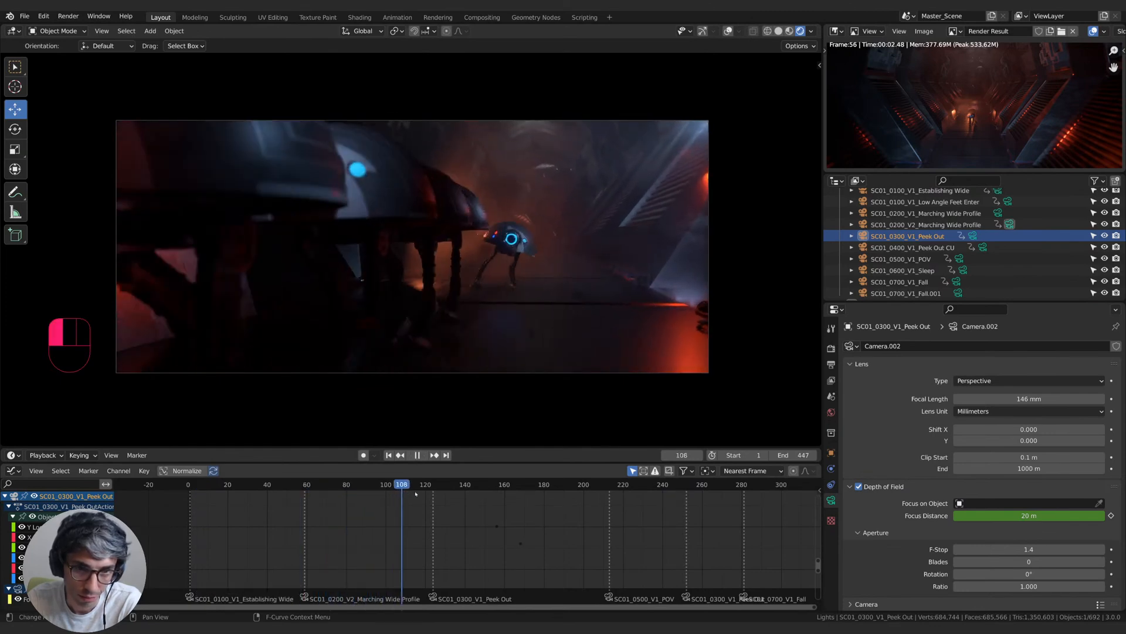
{"action": "left_click_drag", "start_coordinate": [435, 492], "coordinate": [508, 499]}
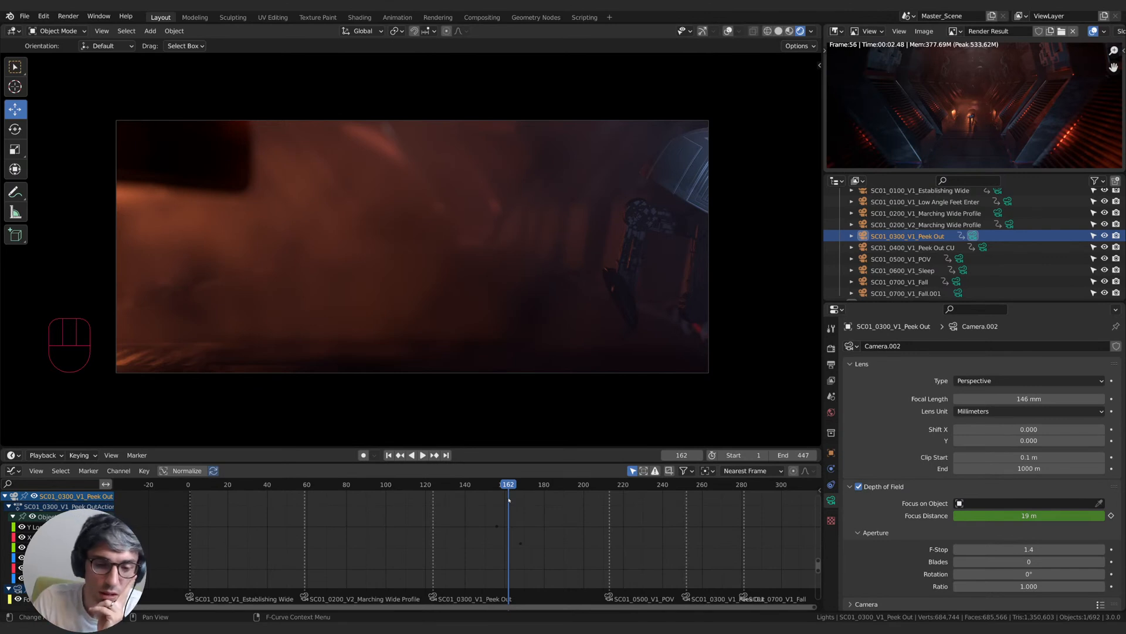
{"action": "mouse_move", "coordinate": [517, 487]}
{"action": "left_mouse_down"}
{"action": "mouse_move", "coordinate": [558, 484]}
{"action": "mouse_move", "coordinate": [535, 490]}
{"action": "left_mouse_up"}
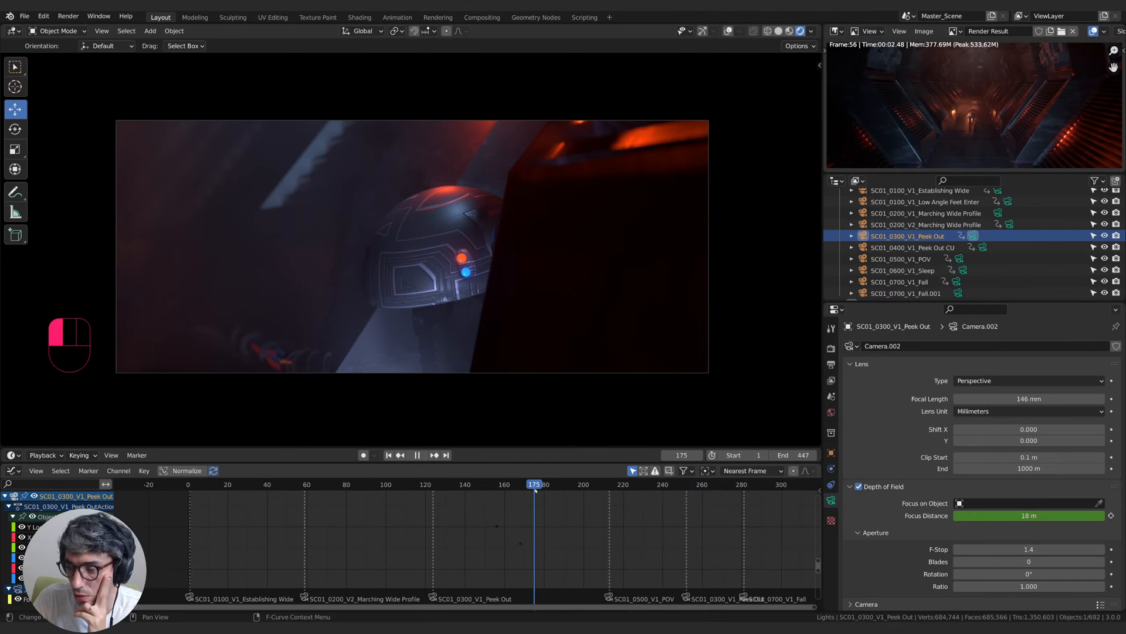
{"action": "left_click_drag", "start_coordinate": [535, 490], "coordinate": [449, 488]}
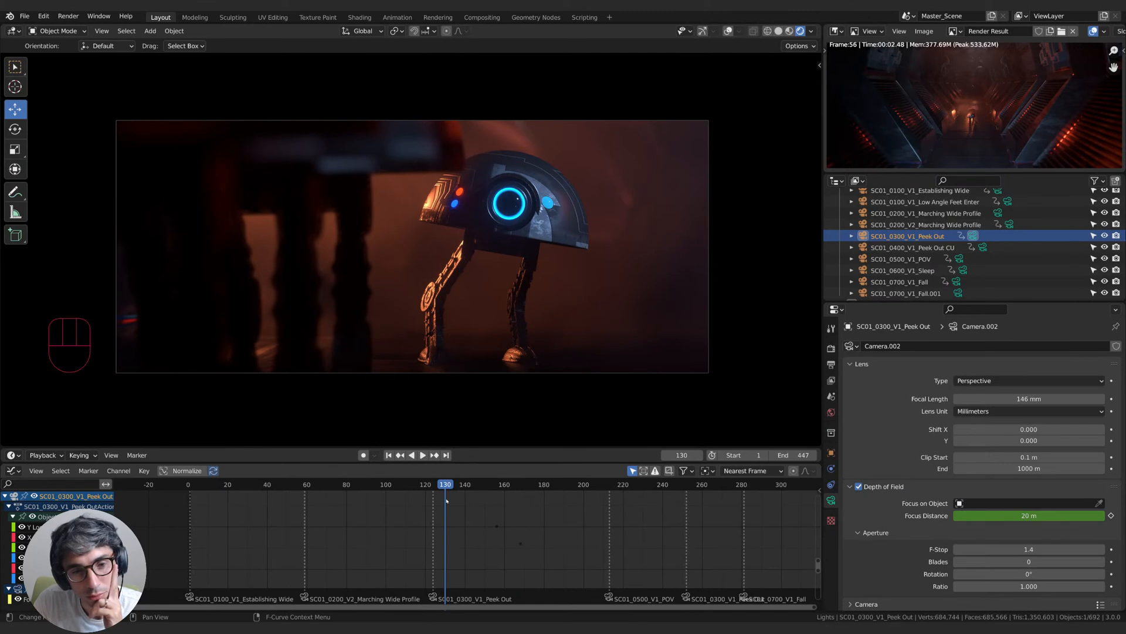
- Enable High Quality Slight Defocus and Jitter Camera in the Eevee depth of field render settings
{"action": "left_click", "coordinate": [831, 348]}
{"action": "left_click_drag", "start_coordinate": [958, 520], "coordinate": [958, 532]}
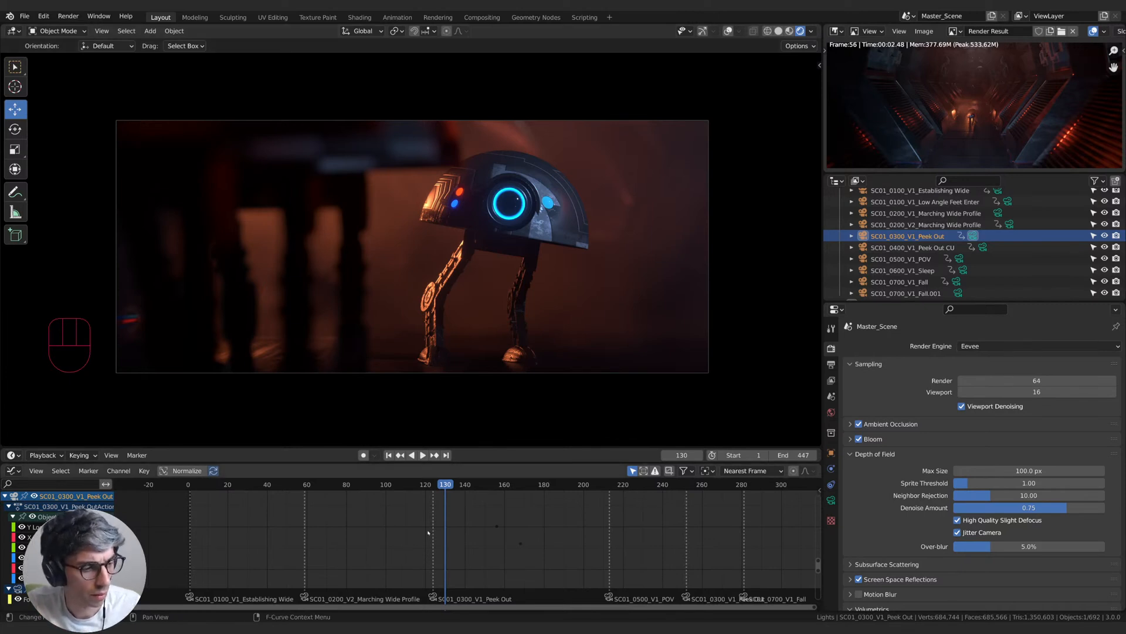
- Go to frame 216 in the POV shot and copy the name of its camera, SC01_0500_V1_POV
{"action": "left_click_drag", "start_coordinate": [452, 486], "coordinate": [616, 500]}
{"action": "scroll", "coordinate": [875, 276], "scroll_direction": "down", "scroll_amount": 2}
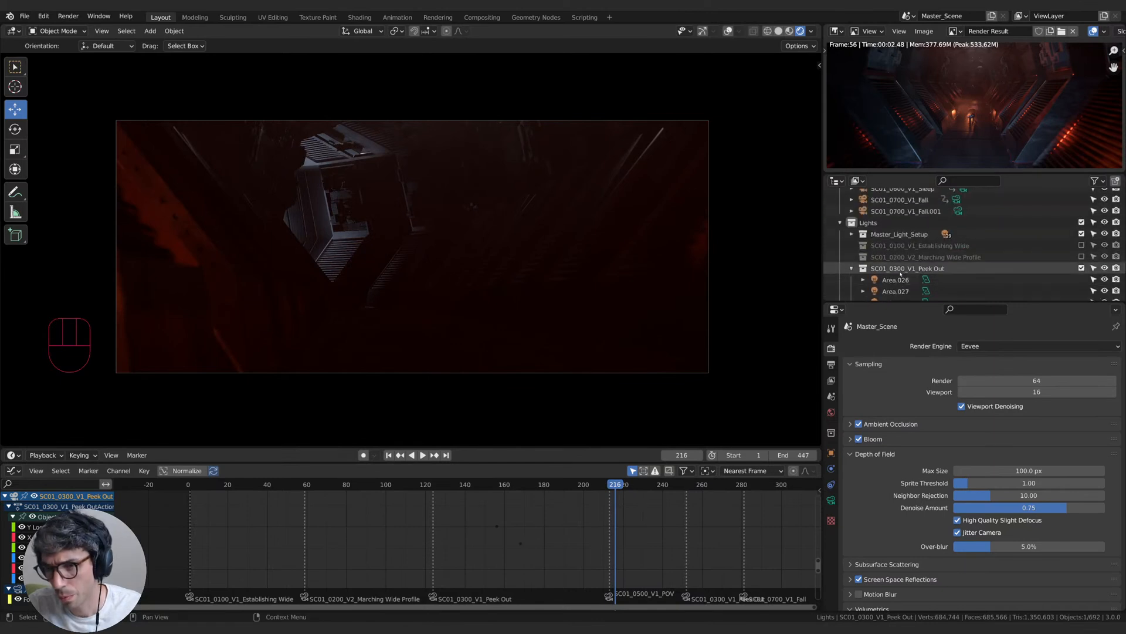
{"action": "double_click", "coordinate": [901, 238]}
{"action": "key", "text": "ctrl+c"}
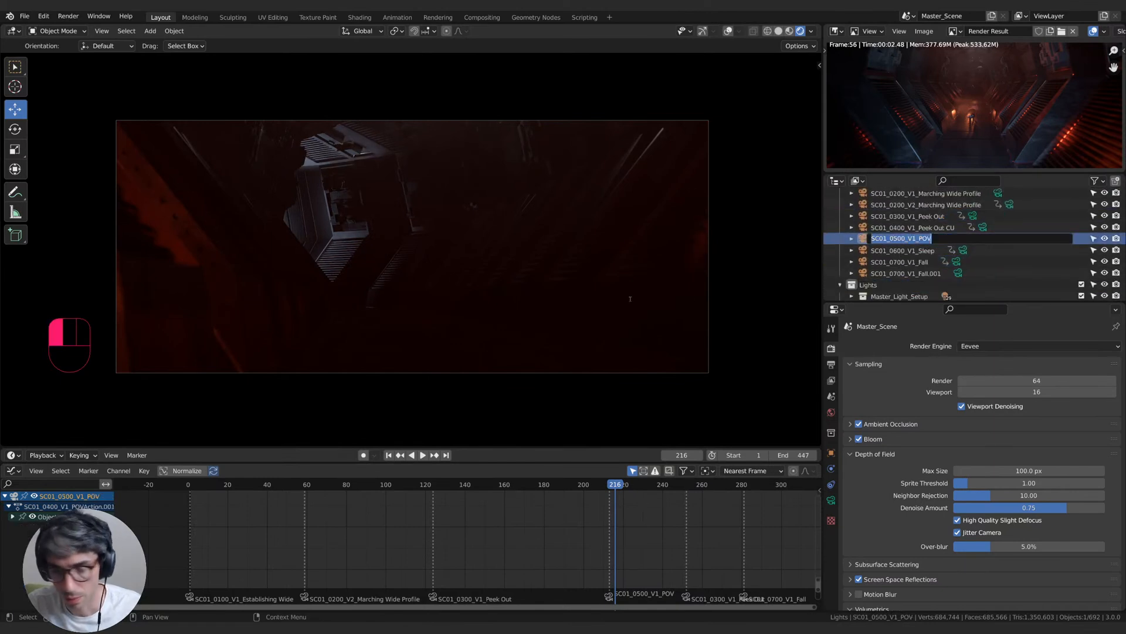
{"action": "left_click", "coordinate": [927, 248]}
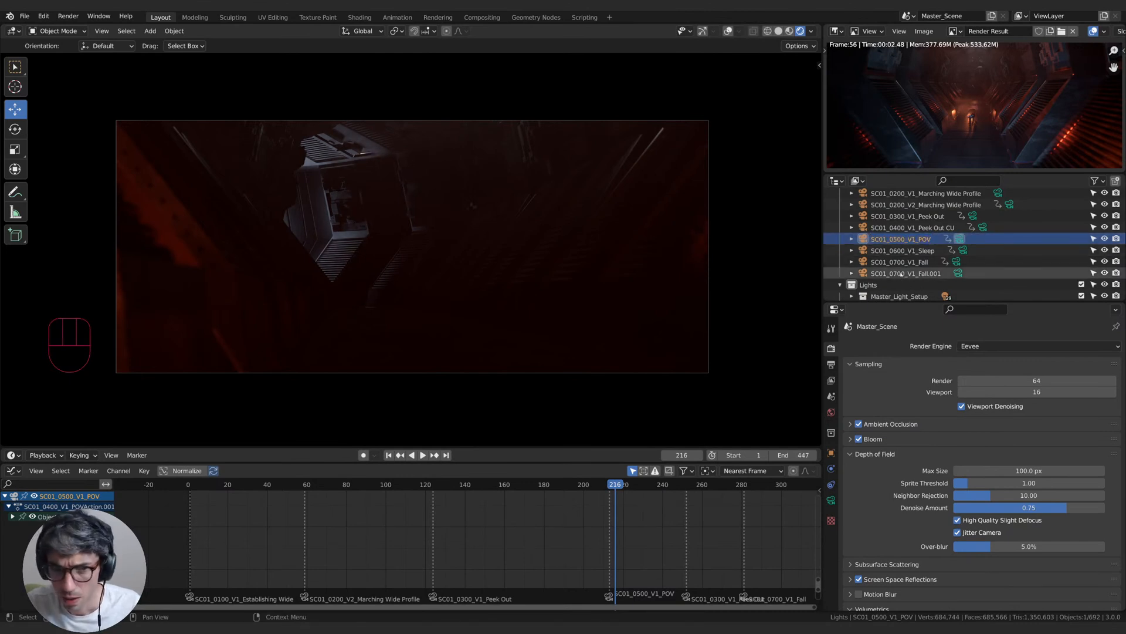
- Exclude the SC01_0300_V1_Peek Out light collection from the view layer
{"action": "scroll", "coordinate": [924, 241], "scroll_direction": "down", "scroll_amount": 5}
{"action": "left_click", "coordinate": [907, 244]}
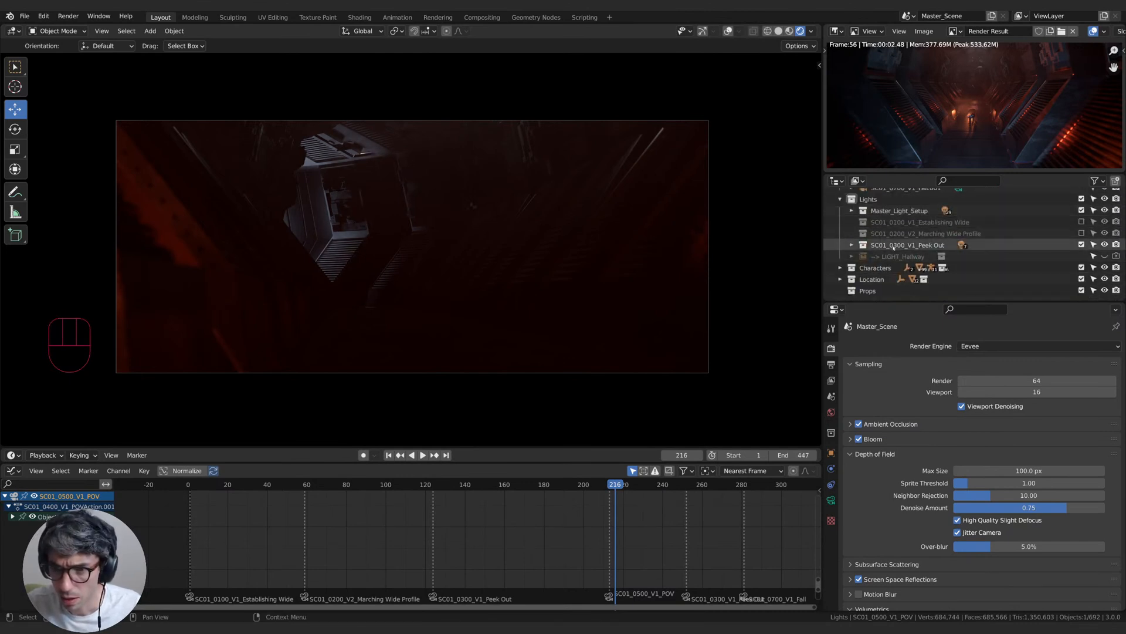
{"action": "key", "text": "e"}
- Create a new collection inside Lights and name it SC01_0500_V1_POV
{"action": "left_click", "coordinate": [905, 202]}
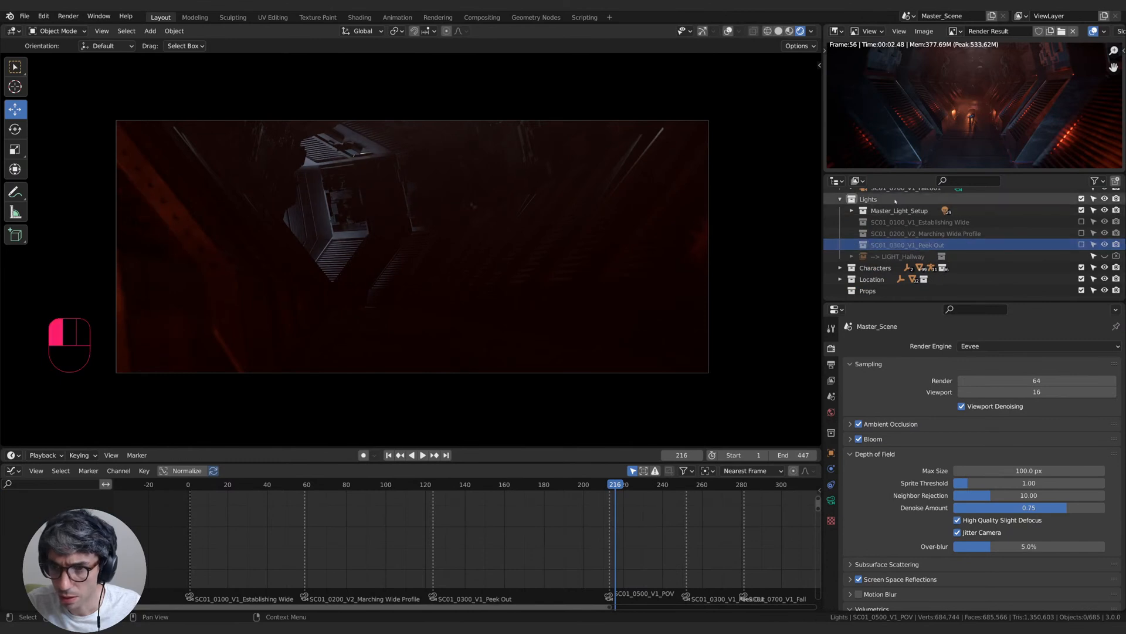
{"action": "left_click", "coordinate": [1115, 181]}
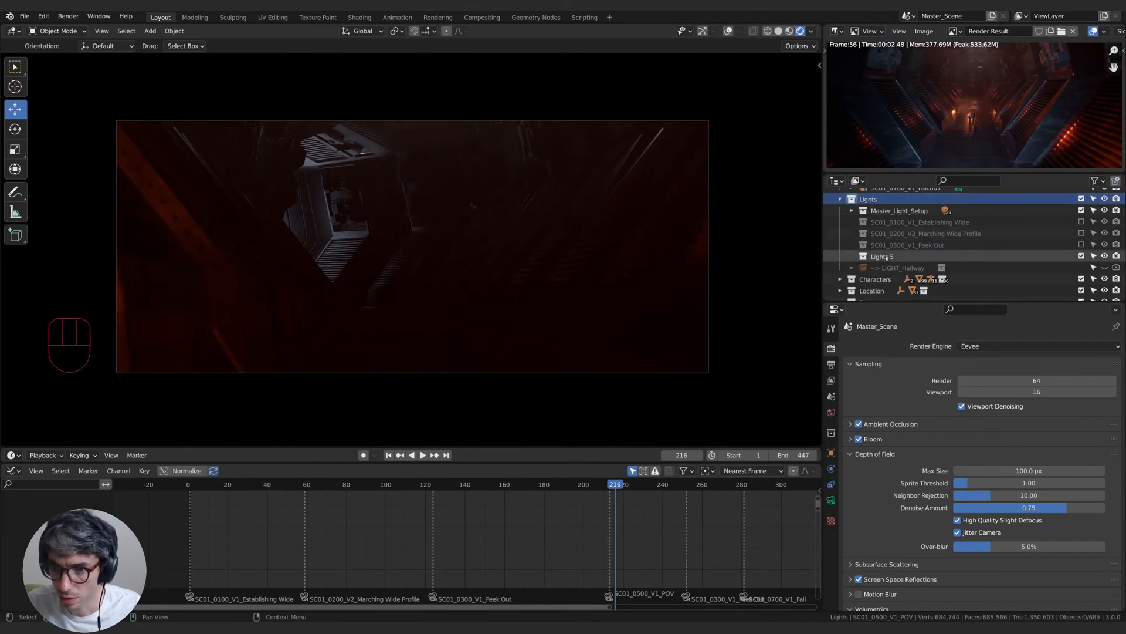
{"action": "double_click", "coordinate": [904, 251]}
{"action": "key", "text": "ctrl+v"}
{"action": "key", "text": "Return"}
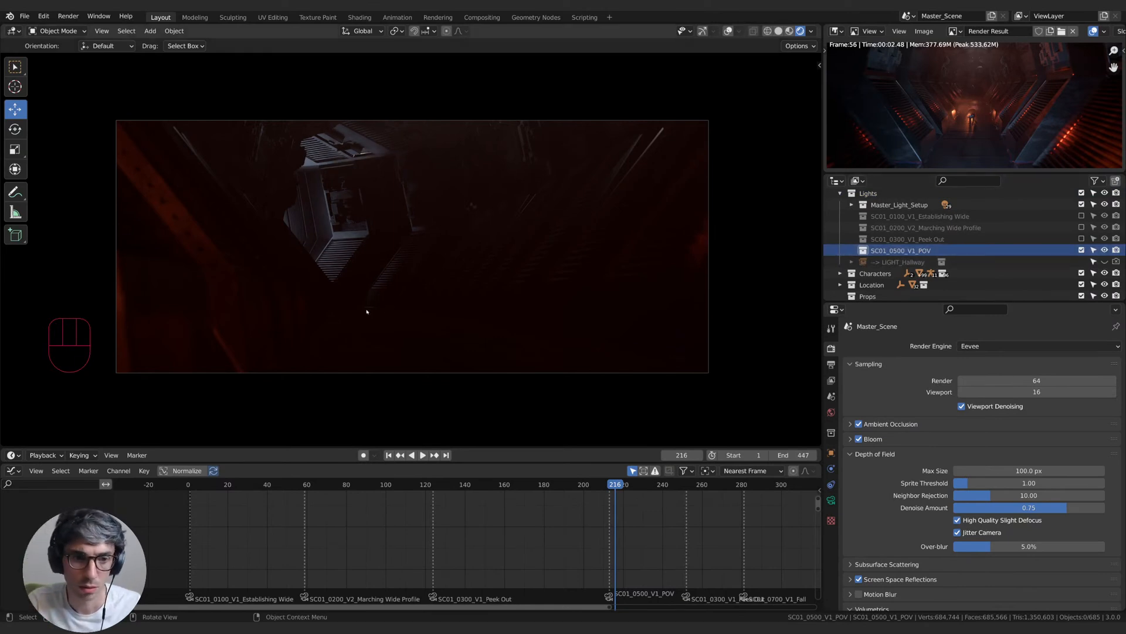
- Snap the 3D cursor to the small droid rig on the hallway floor, showing the viewport overlays only while selecting it
{"action": "left_click", "coordinate": [728, 30]}
{"action": "left_click", "coordinate": [346, 313]}
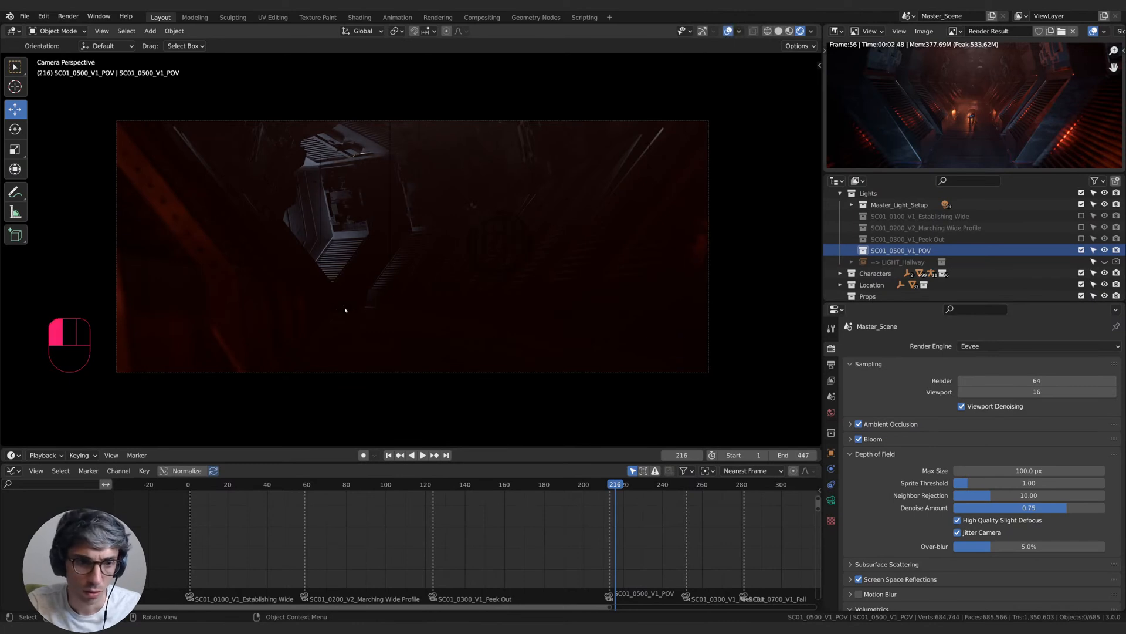
{"action": "key", "text": "shift+s"}
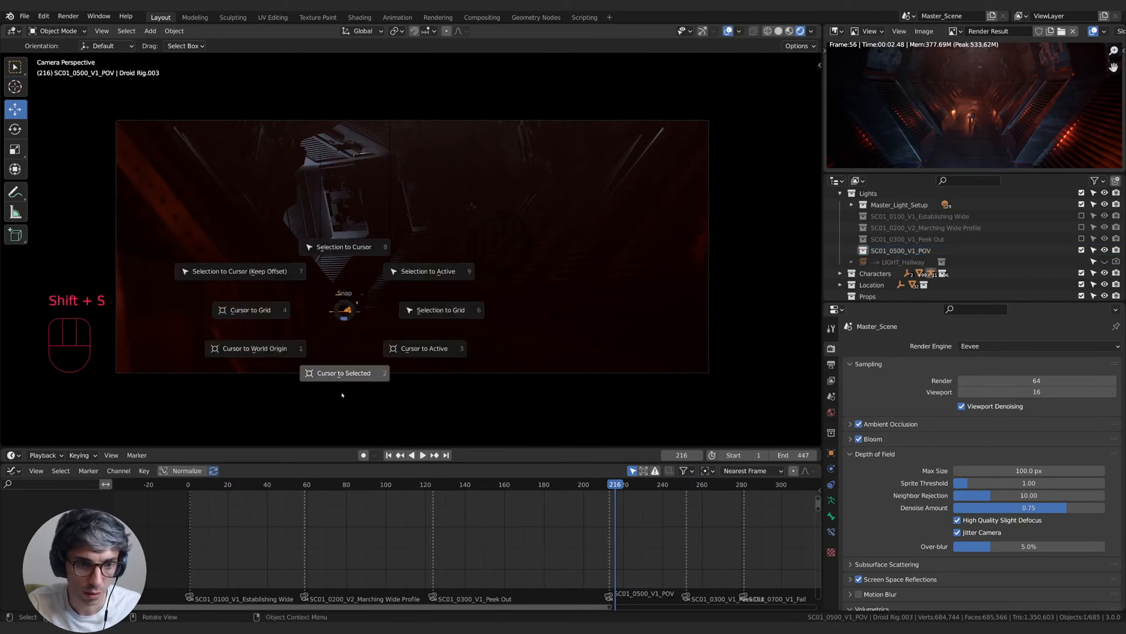
{"action": "left_click", "coordinate": [365, 373]}
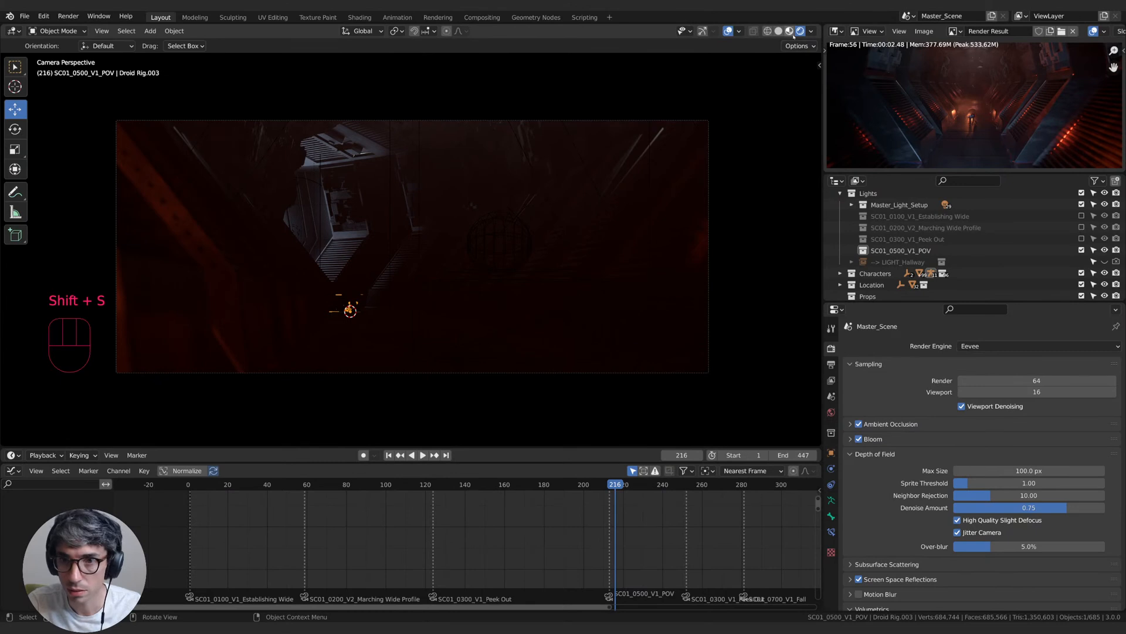
{"action": "left_click", "coordinate": [728, 31]}
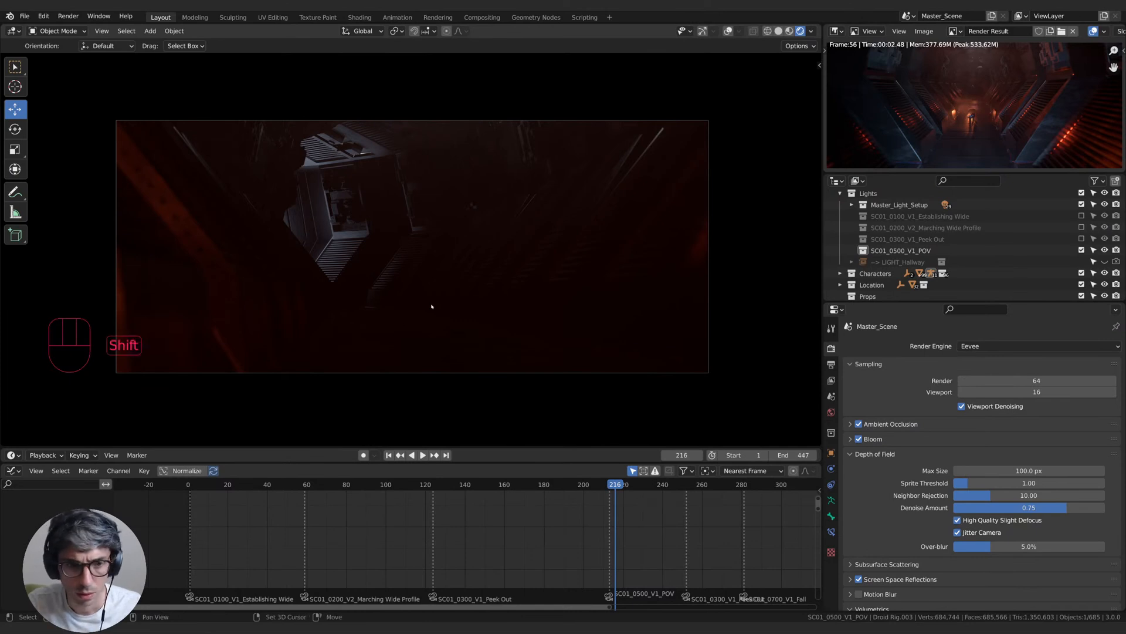
- Add an area light at the 3D cursor, rotate it slightly and move it up above the droid
{"action": "key", "text": "shift+a"}
{"action": "mouse_move", "coordinate": [432, 305]}
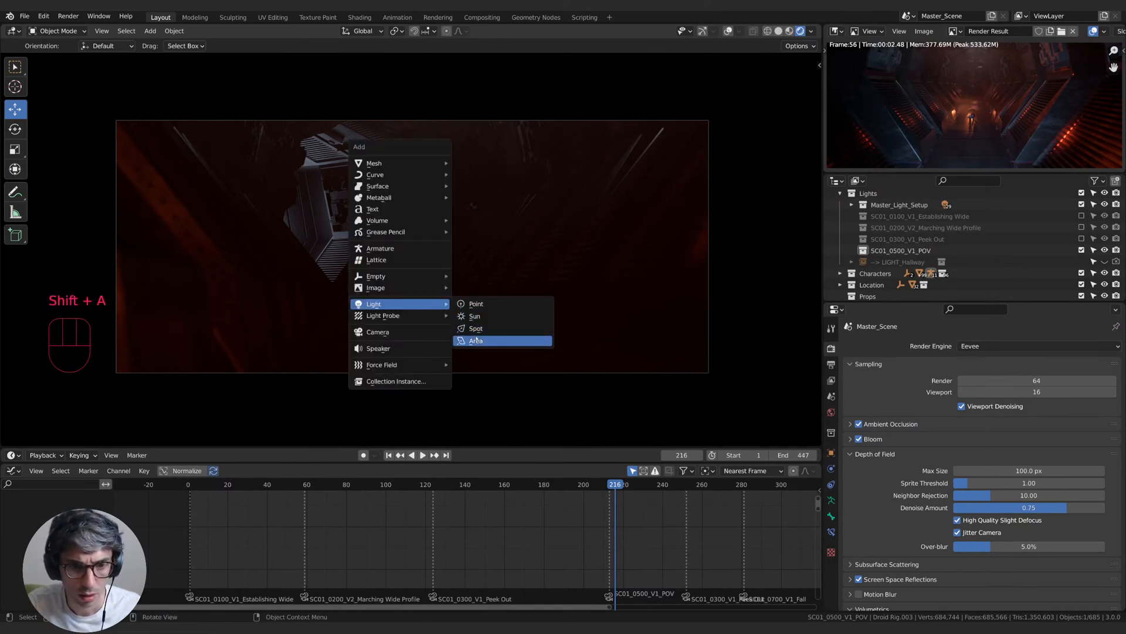
{"action": "left_click", "coordinate": [475, 341]}
{"action": "key", "text": "r"}
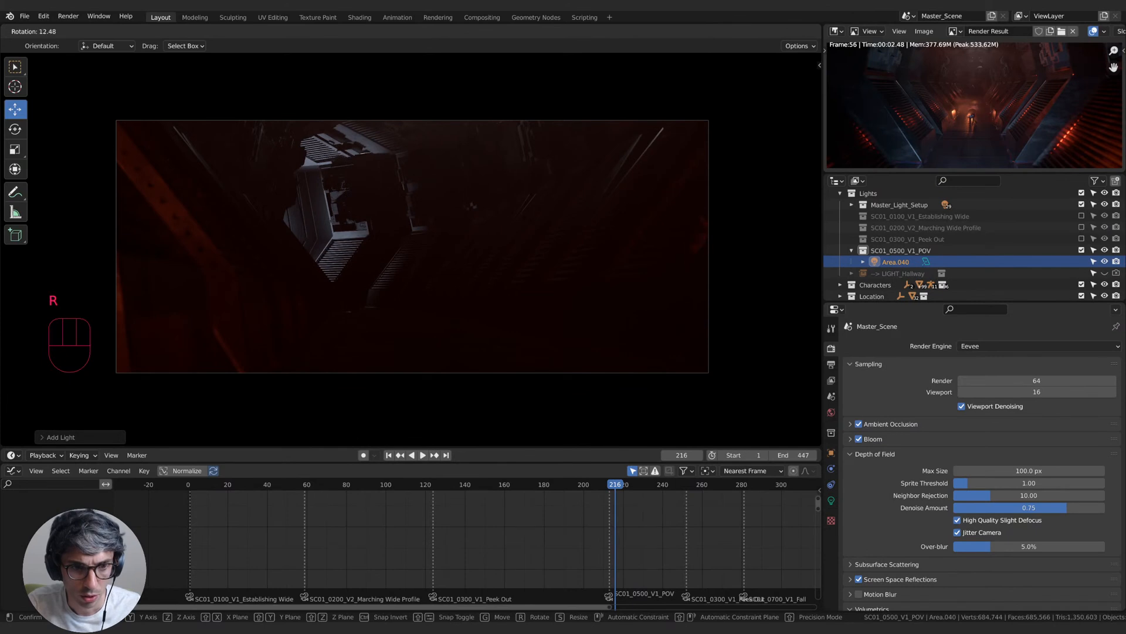
{"action": "left_click", "coordinate": [427, 322]}
{"action": "key", "text": "g"}
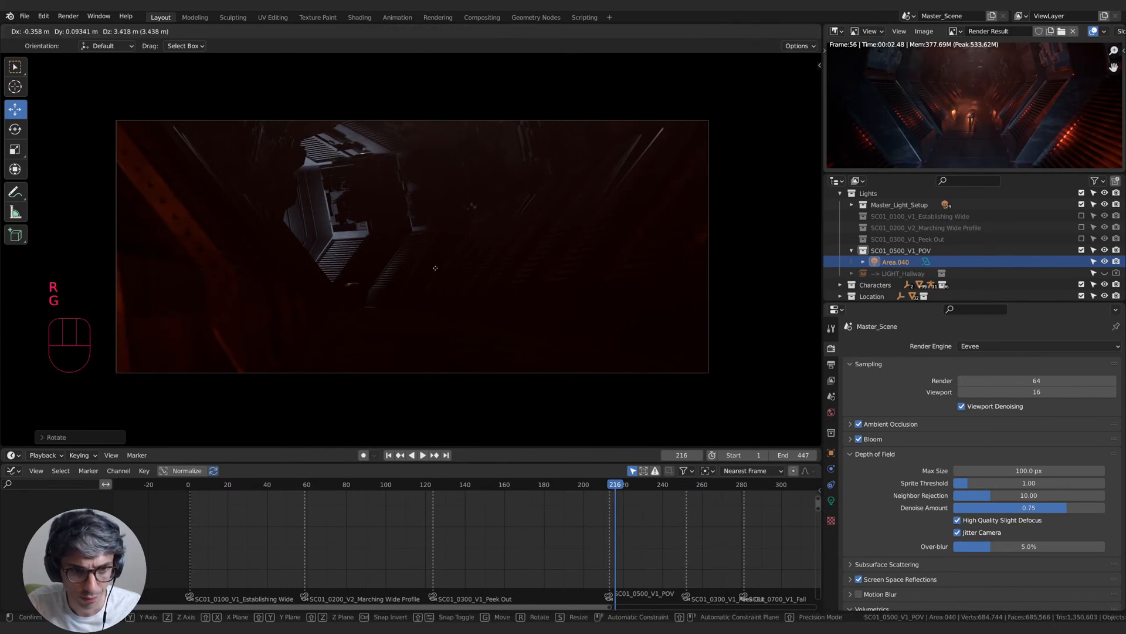
{"action": "left_click", "coordinate": [432, 280]}
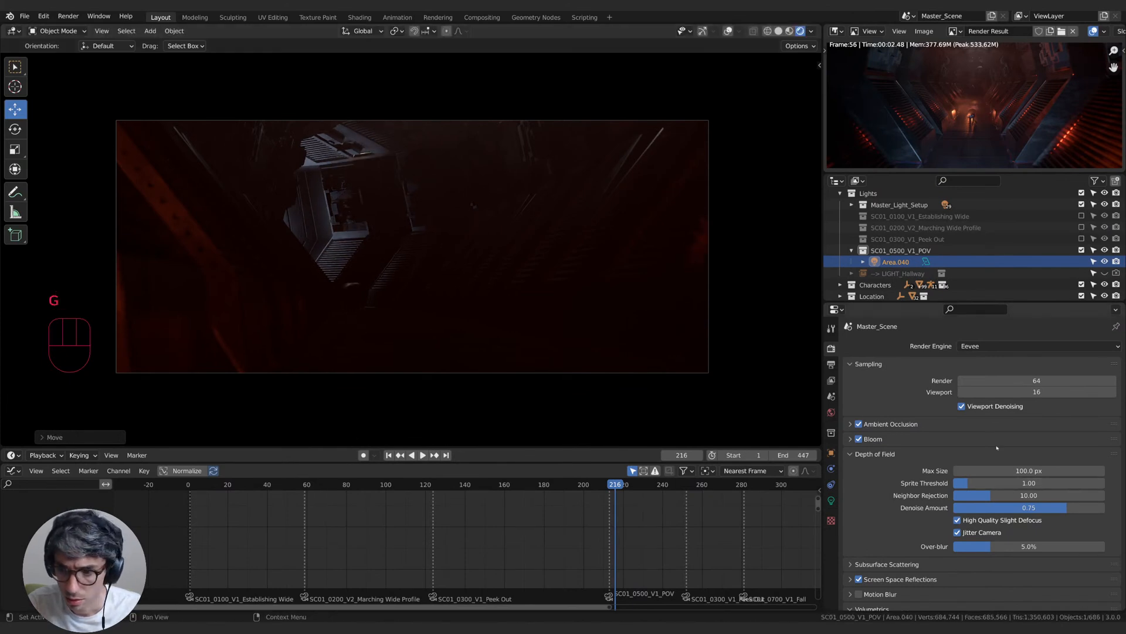
- Raise the area light's power to about 571 W, then rotate and reposition it to light the droid
{"action": "left_click", "coordinate": [832, 501]}
{"action": "left_click_drag", "start_coordinate": [1004, 421], "coordinate": [1016, 418]}
{"action": "key", "text": "r"}
{"action": "left_click", "coordinate": [487, 314]}
{"action": "key", "text": "g"}
{"action": "left_click", "coordinate": [479, 288]}
{"action": "key", "text": "r"}
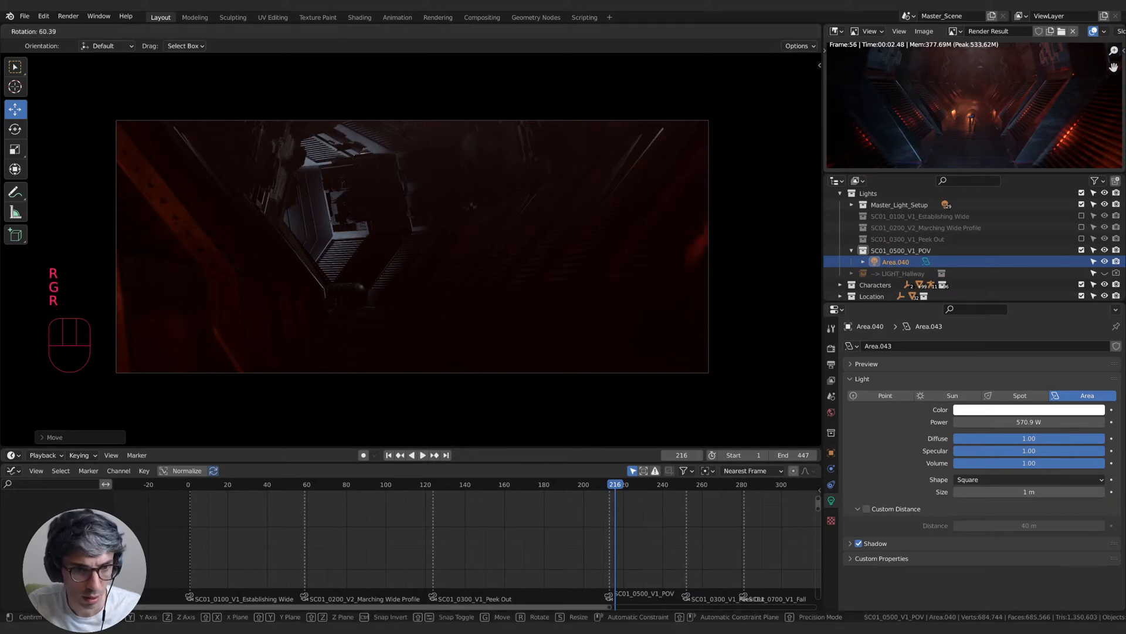
{"action": "left_click", "coordinate": [528, 297]}
- Set the area light's power to 1000 W
{"action": "left_click", "coordinate": [1014, 422]}
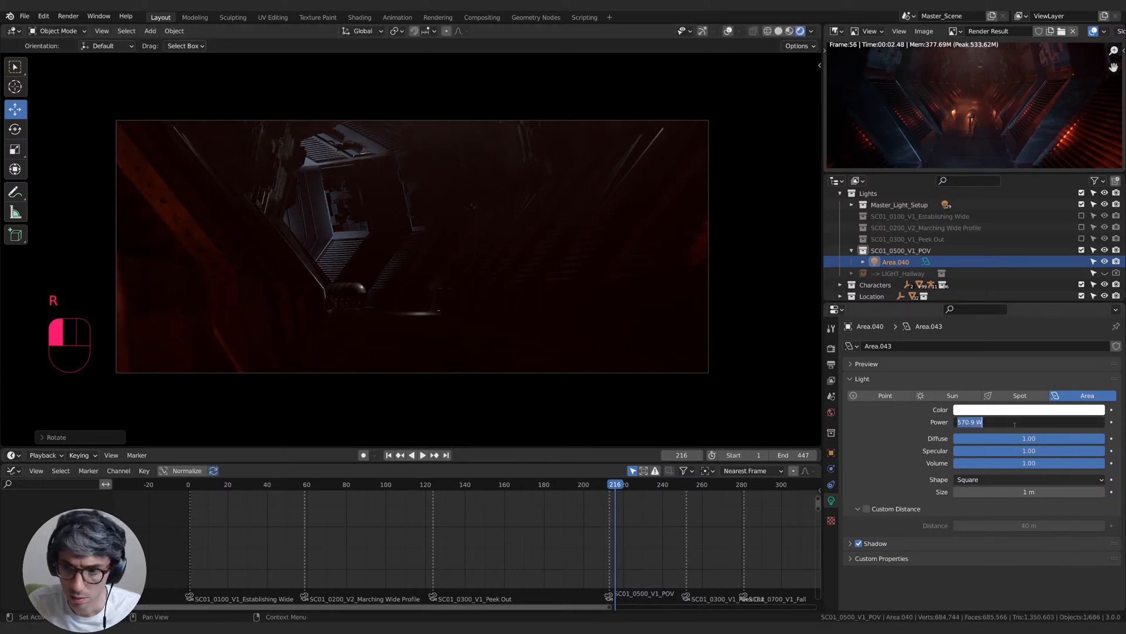
{"action": "type", "text": "1000"}
{"action": "key", "text": "Return"}
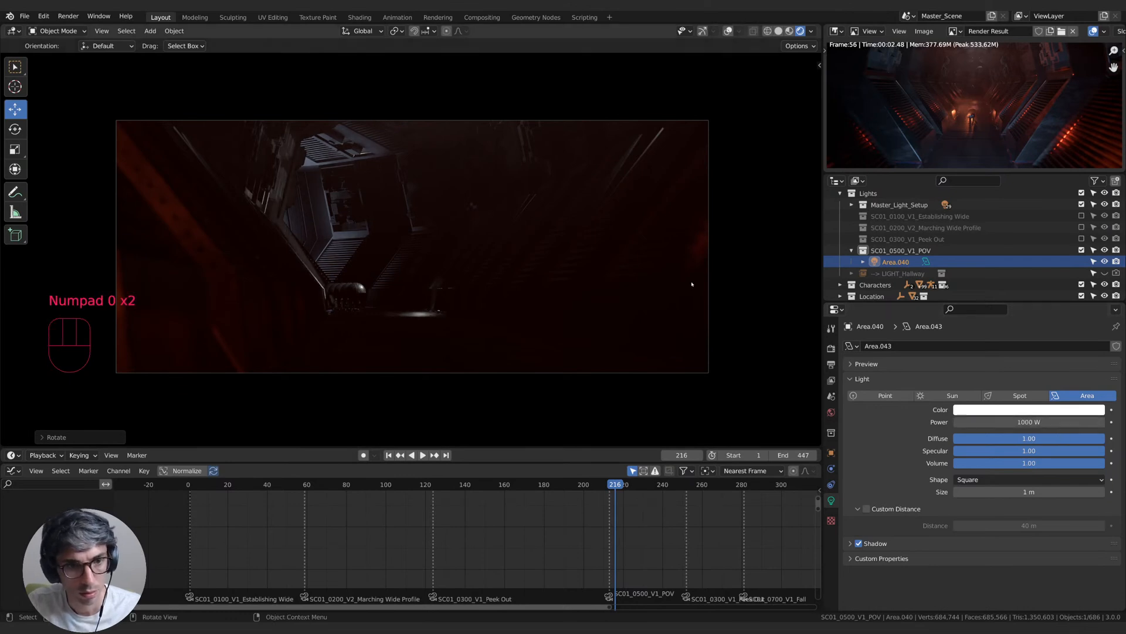
- Move the area light along the global Y axis and shift it up so its beam falls on the hallway floor
{"action": "key", "text": "g"}
{"action": "key", "text": "y"}
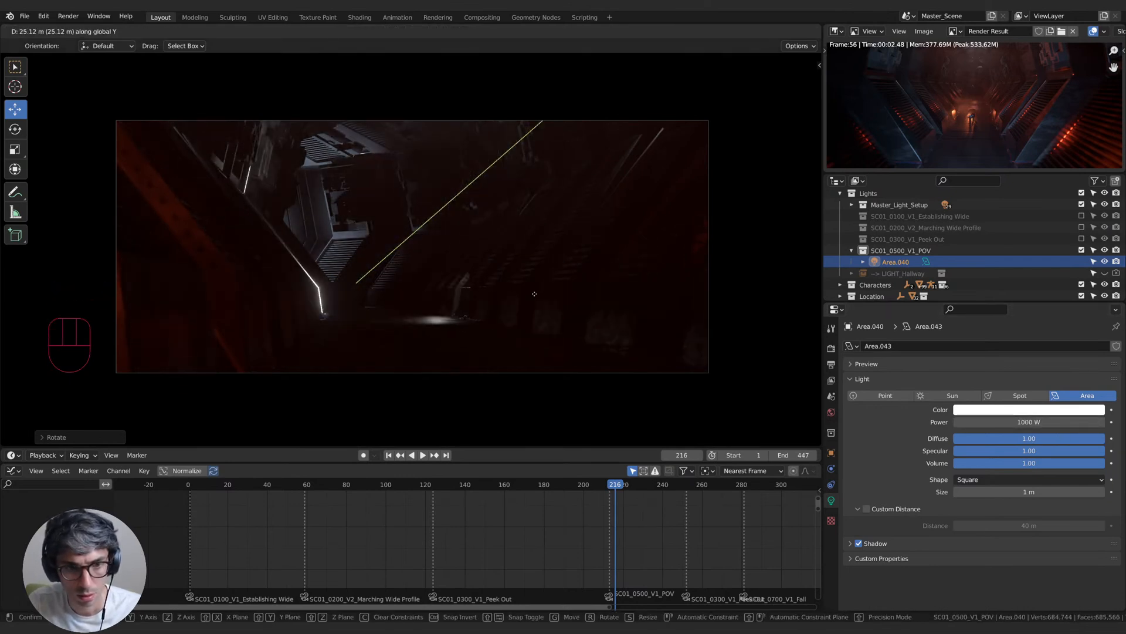
{"action": "key", "text": "g"}
{"action": "left_click", "coordinate": [468, 262]}
{"action": "key", "text": "y"}
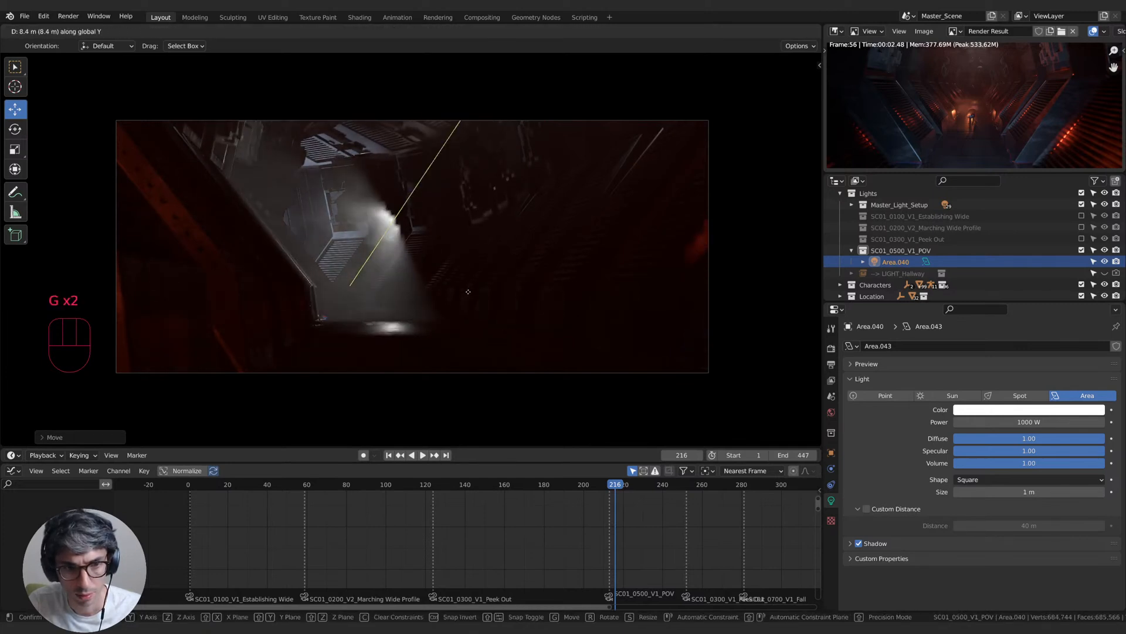
{"action": "left_click", "coordinate": [485, 278]}
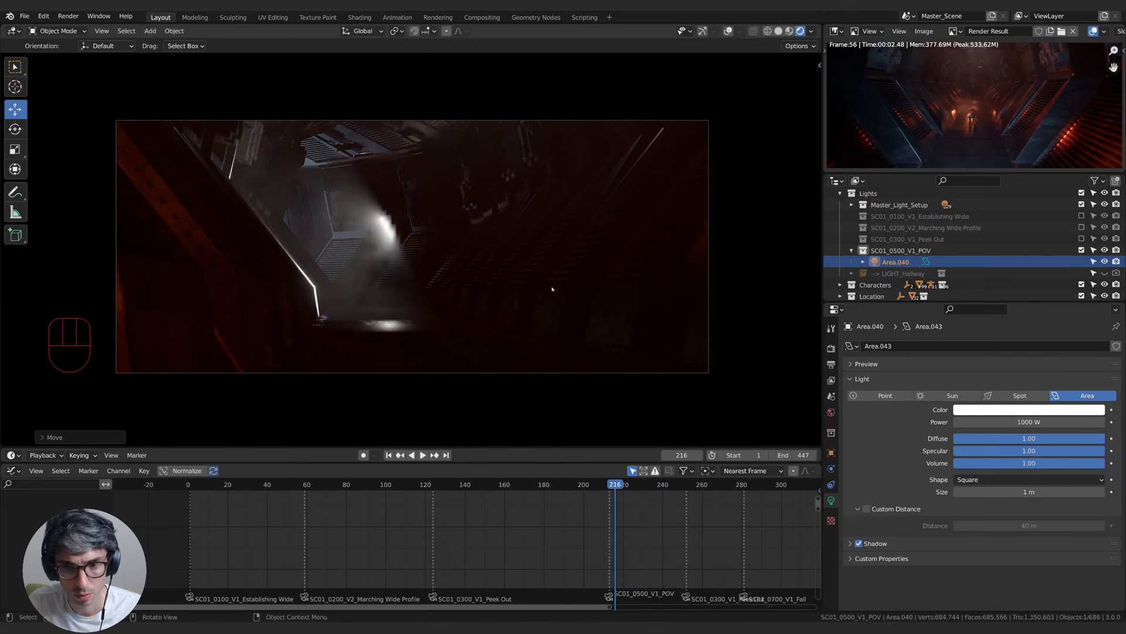
- Set the volumetrics end distance to 150 m in the Eevee render settings
{"action": "left_click", "coordinate": [831, 349]}
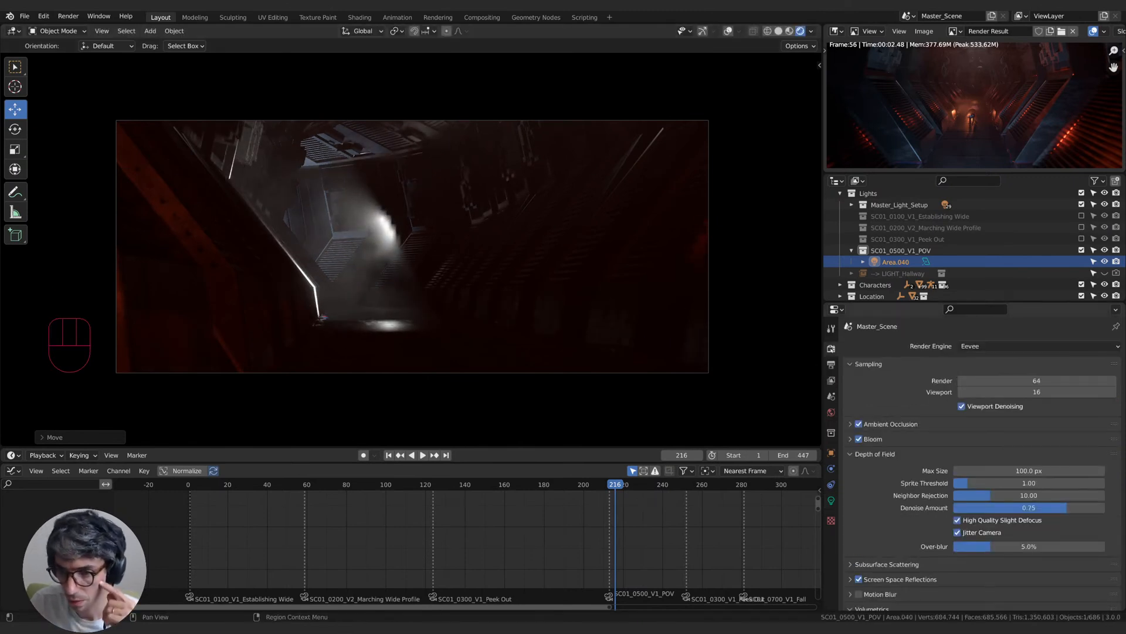
{"action": "scroll", "coordinate": [887, 552], "scroll_direction": "down", "scroll_amount": 3}
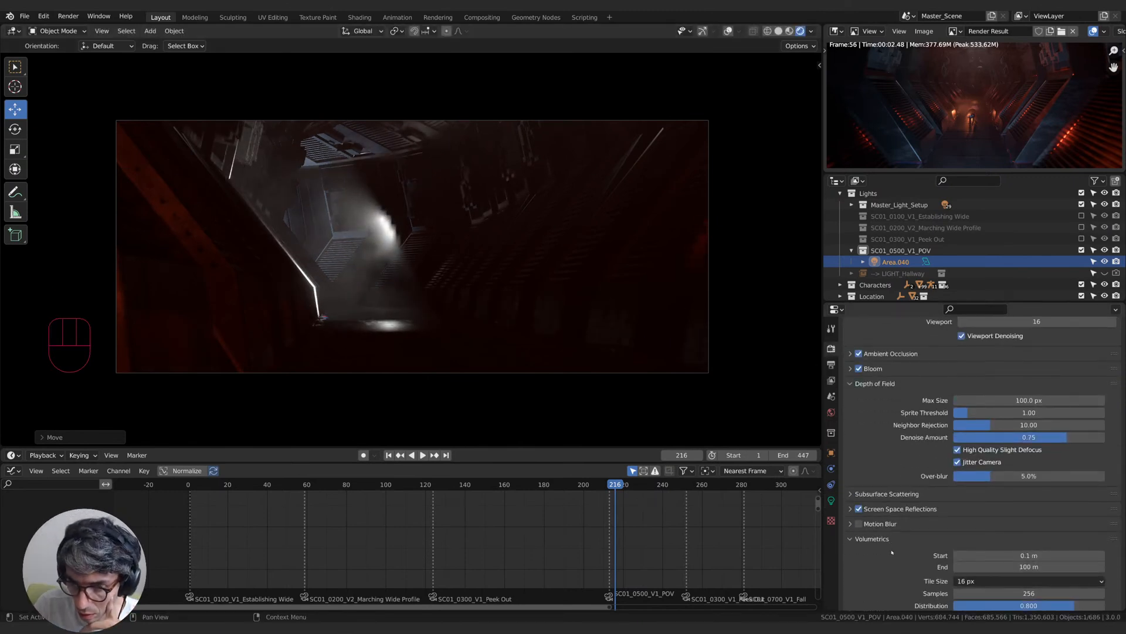
{"action": "scroll", "coordinate": [891, 545], "scroll_direction": "down", "scroll_amount": 3}
{"action": "double_click", "coordinate": [1015, 495]}
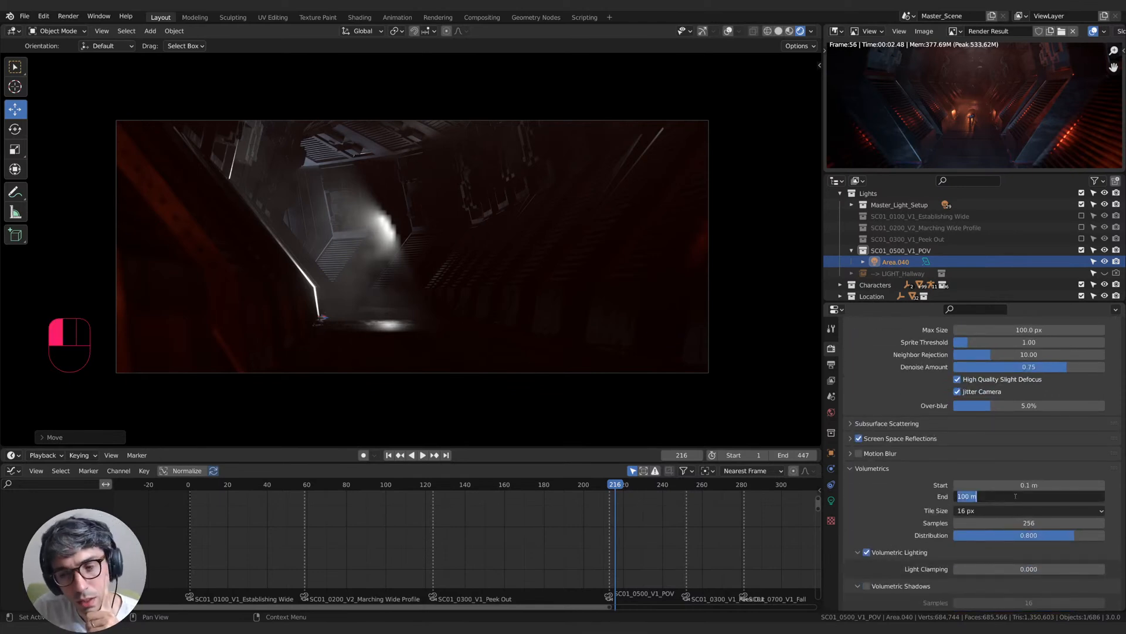
{"action": "type", "text": "150"}
{"action": "key", "text": "Return"}
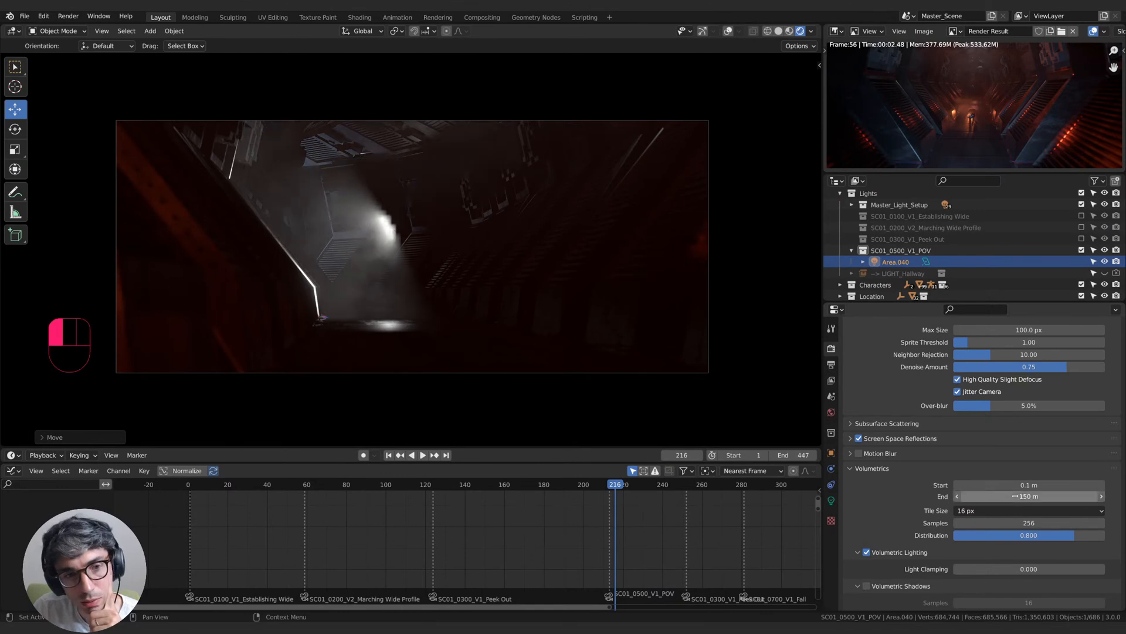
- Move the area light farther down the hallway along the global Y axis, behind the droid
{"action": "key", "text": "g"}
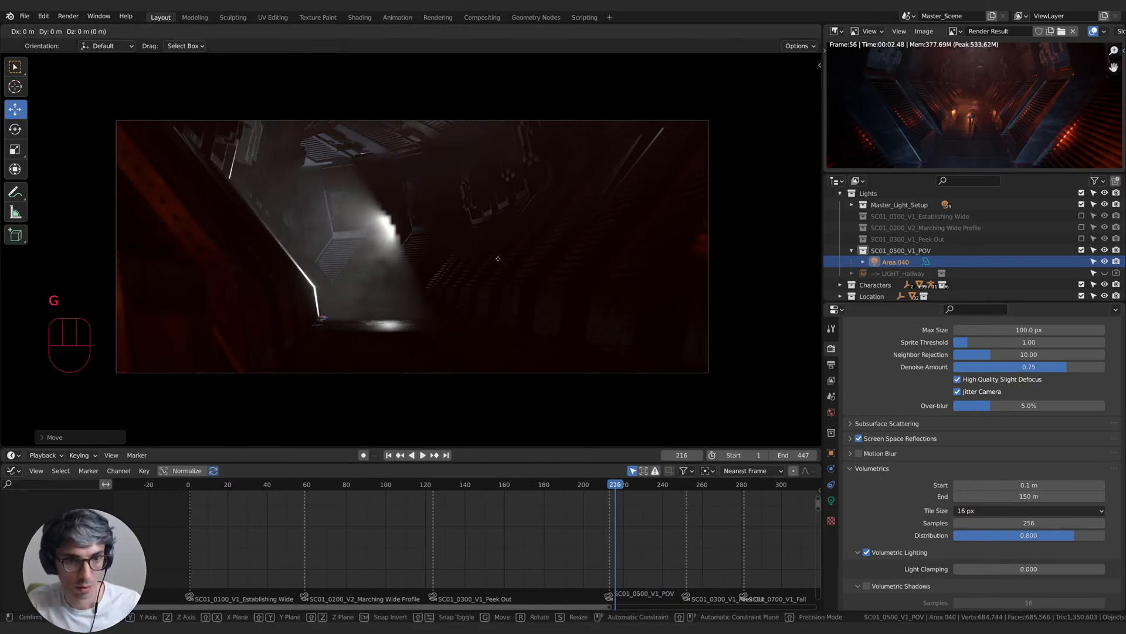
{"action": "key", "text": "y"}
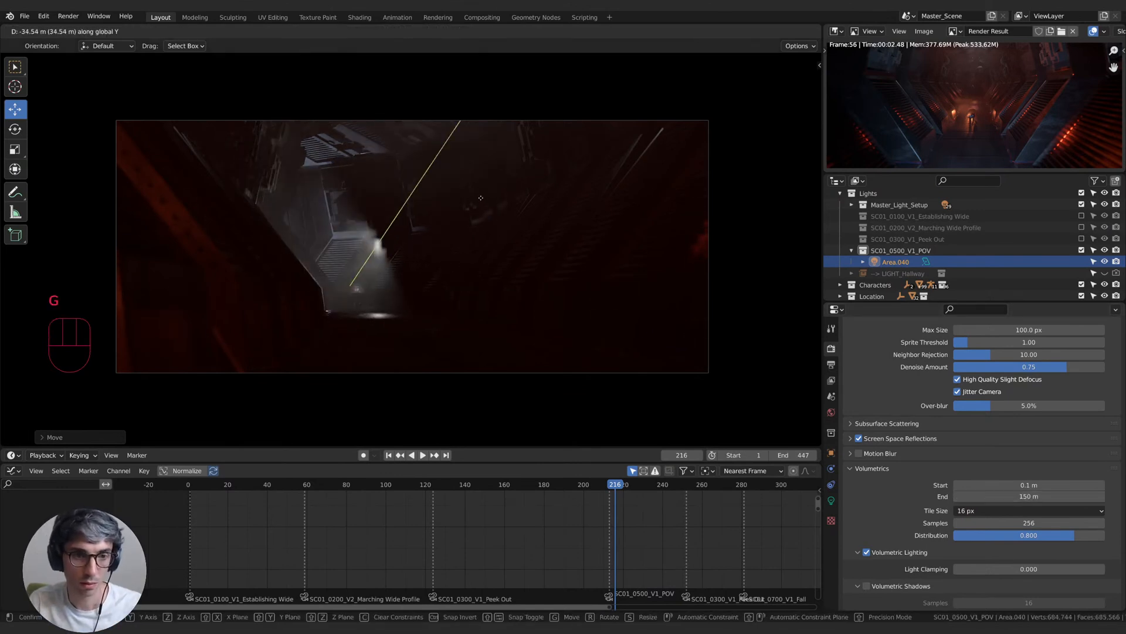
{"action": "left_click", "coordinate": [495, 221]}
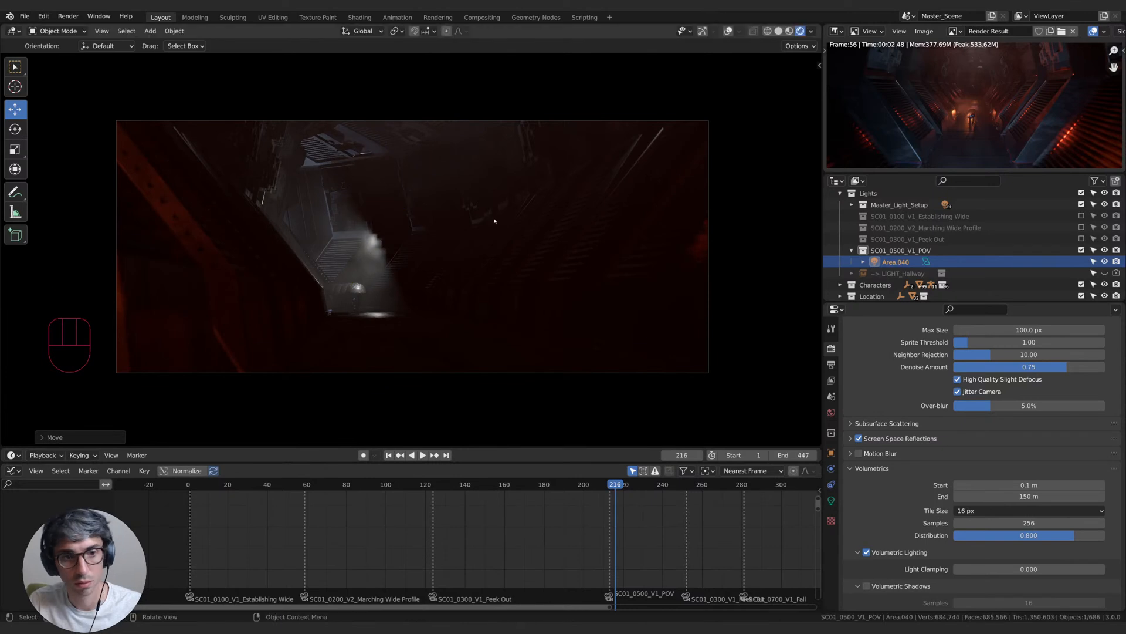
- Disable the SC01_0500_V1_POV light collection, enable SC01_0300_V1_Peek Out and go to frame 109
{"action": "left_click", "coordinate": [380, 485]}
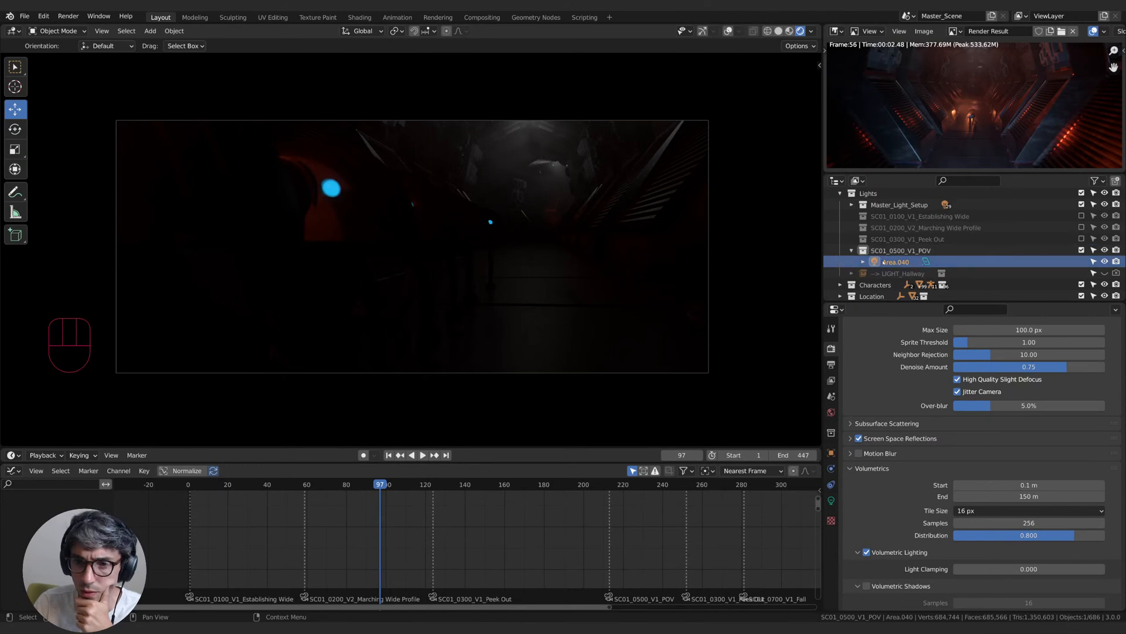
{"action": "left_click", "coordinate": [1081, 251]}
{"action": "left_click", "coordinate": [1082, 238]}
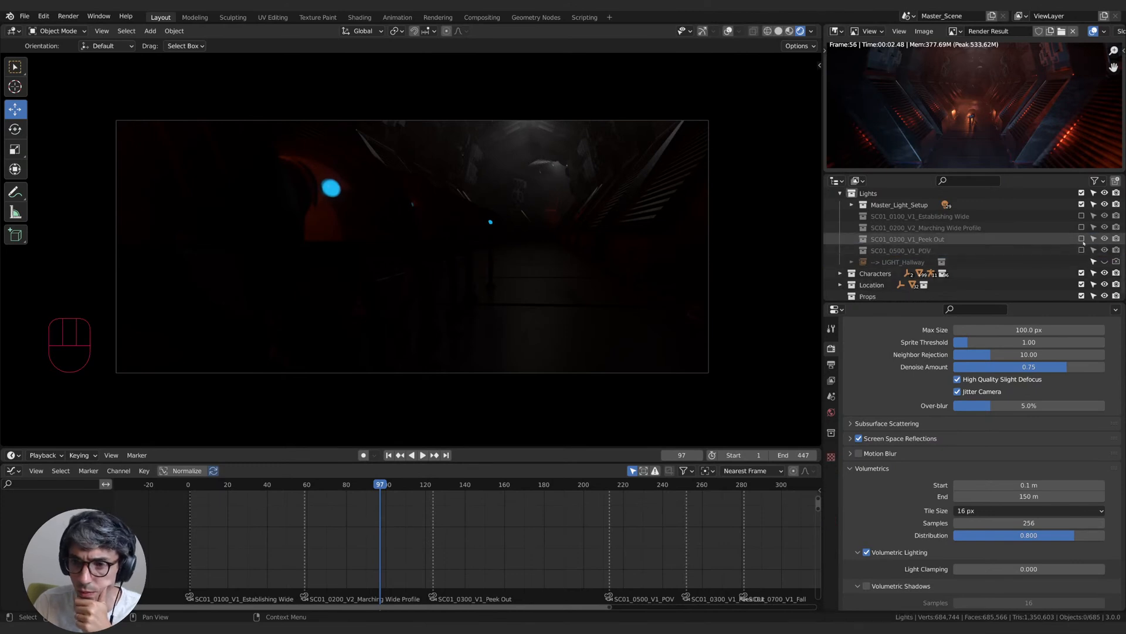
{"action": "left_click_drag", "start_coordinate": [383, 484], "coordinate": [404, 484]}
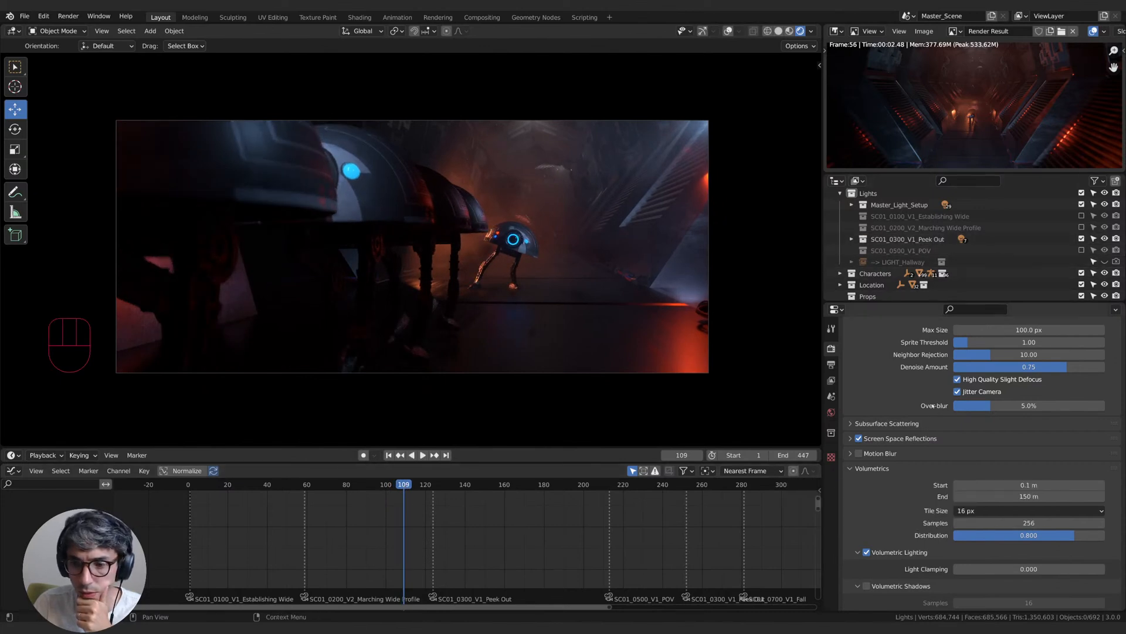
- Compare volumetrics end distances of 100 m and 150 m on the frame 109 shot
{"action": "double_click", "coordinate": [1005, 497]}
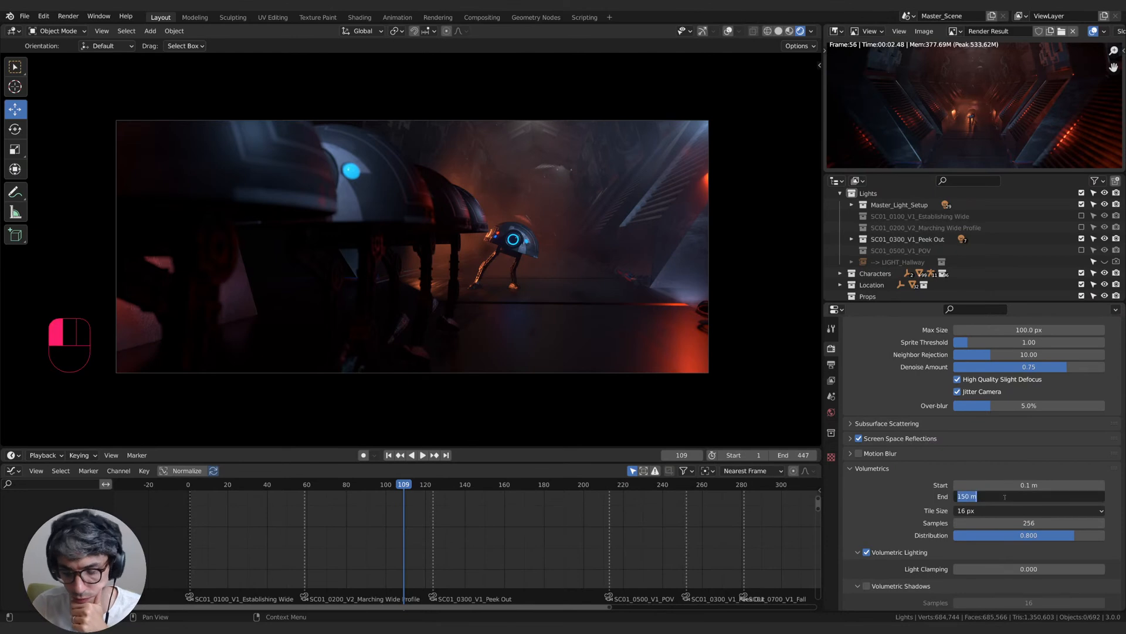
{"action": "type", "text": "100"}
{"action": "key", "text": "Return"}
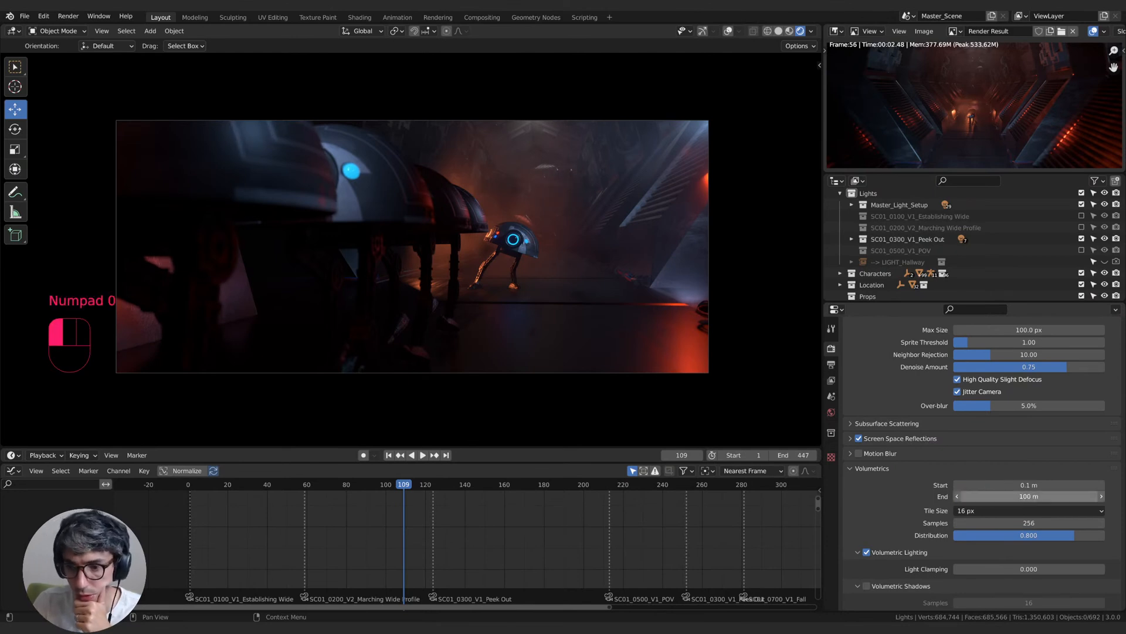
{"action": "double_click", "coordinate": [1004, 496]}
{"action": "type", "text": "150"}
{"action": "key", "text": "Return"}
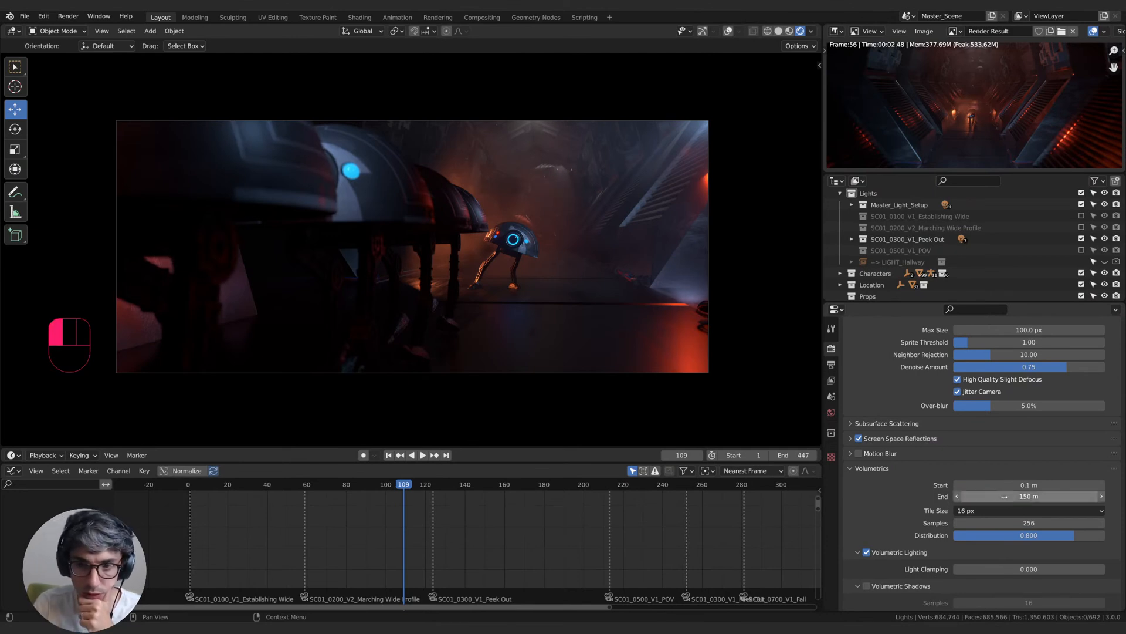
- At frame 46, leave only the SC01_0100_V1_Establishing Wide shot lights enabled and compare volumetrics end distances of 100 m and 150 m
{"action": "left_click", "coordinate": [280, 528]}
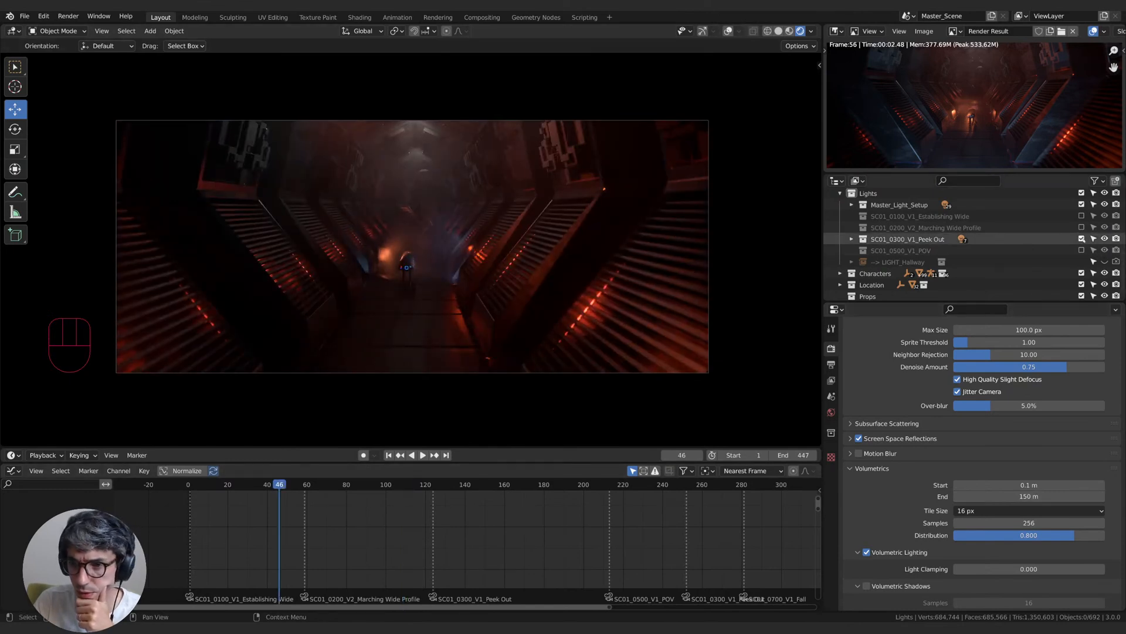
{"action": "left_click", "coordinate": [1081, 215], "text": "ctrl"}
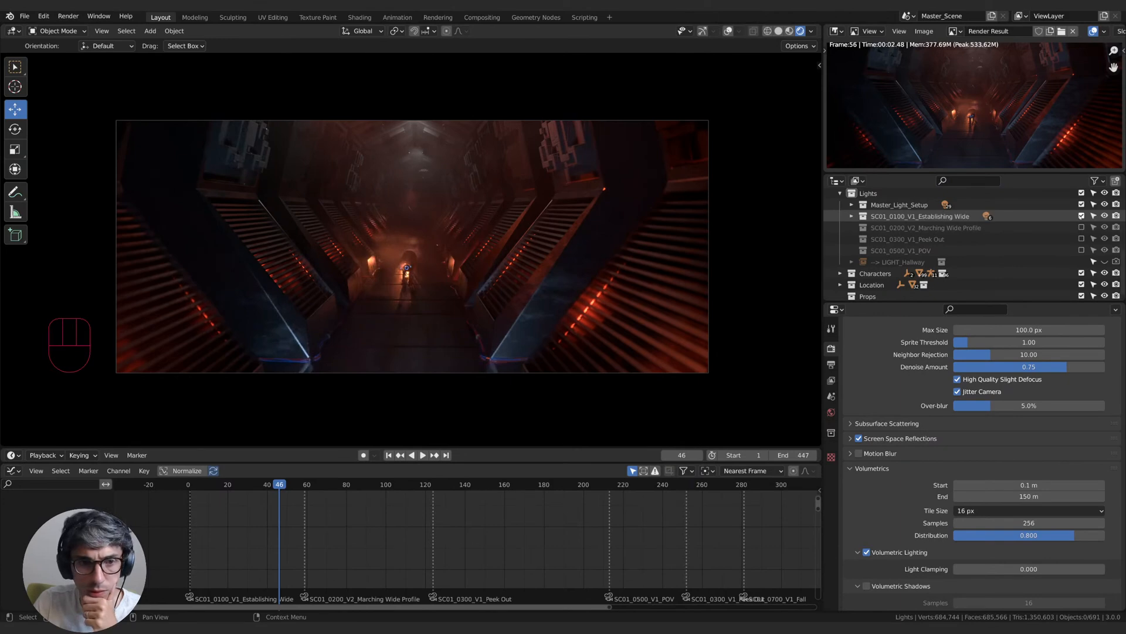
{"action": "left_click", "coordinate": [1020, 498]}
{"action": "type", "text": "100"}
{"action": "key", "text": "Return"}
{"action": "left_click", "coordinate": [1021, 497]}
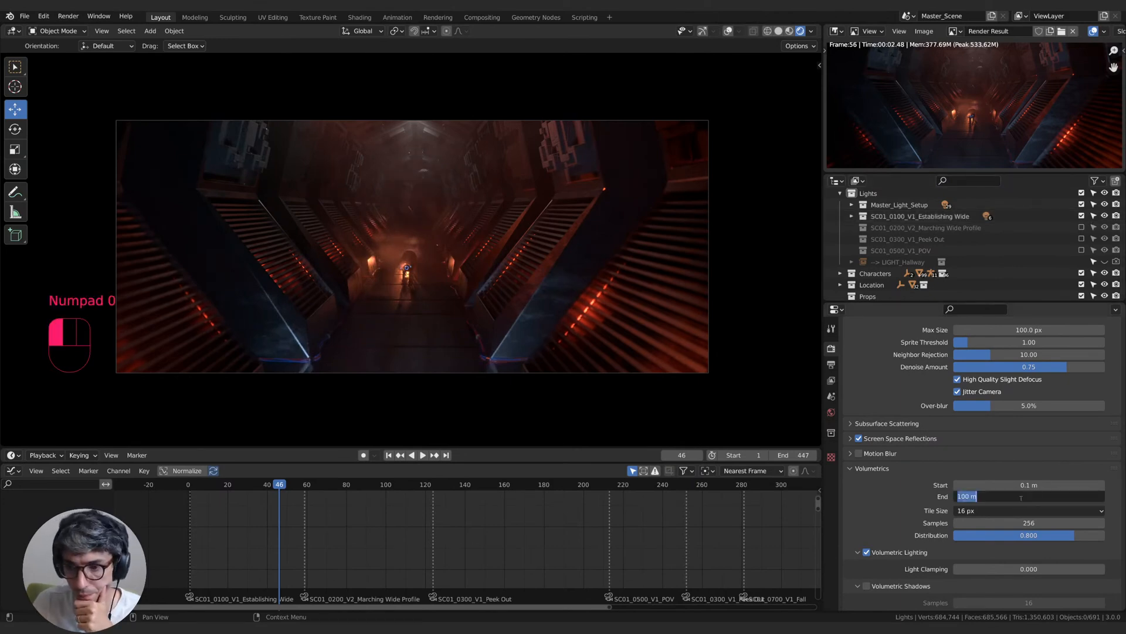
{"action": "type", "text": "150"}
{"action": "key", "text": "Return"}
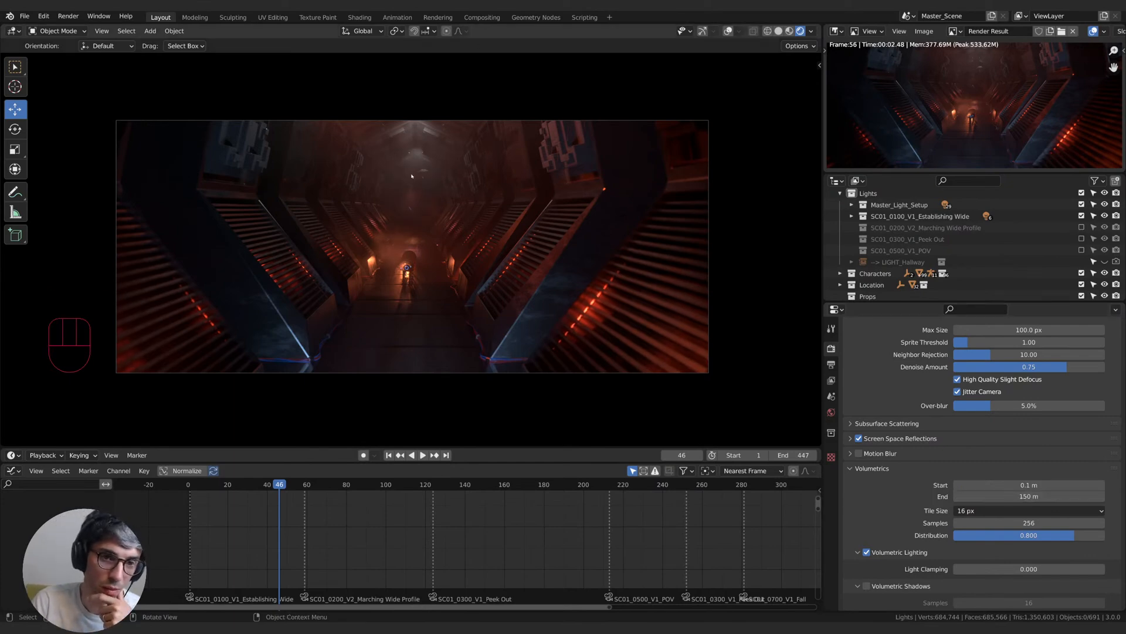
- Try a volumetrics end distance of 100 m on the establishing wide shot again, check frame 45 and restore 150 m
{"action": "left_click", "coordinate": [1007, 497]}
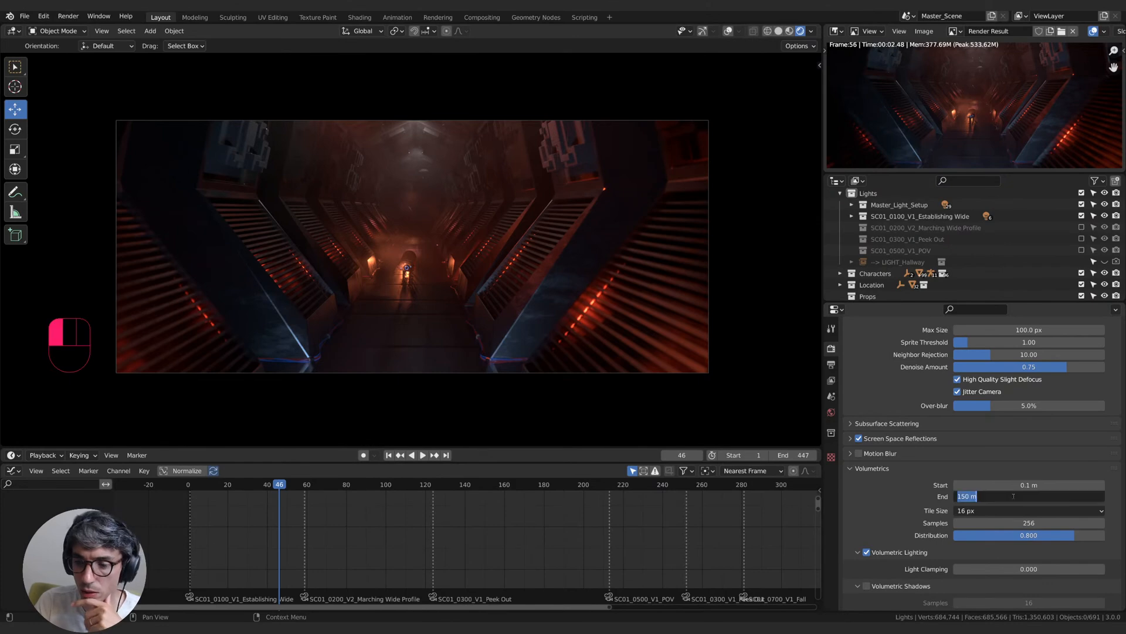
{"action": "type", "text": "100"}
{"action": "key", "text": "Return"}
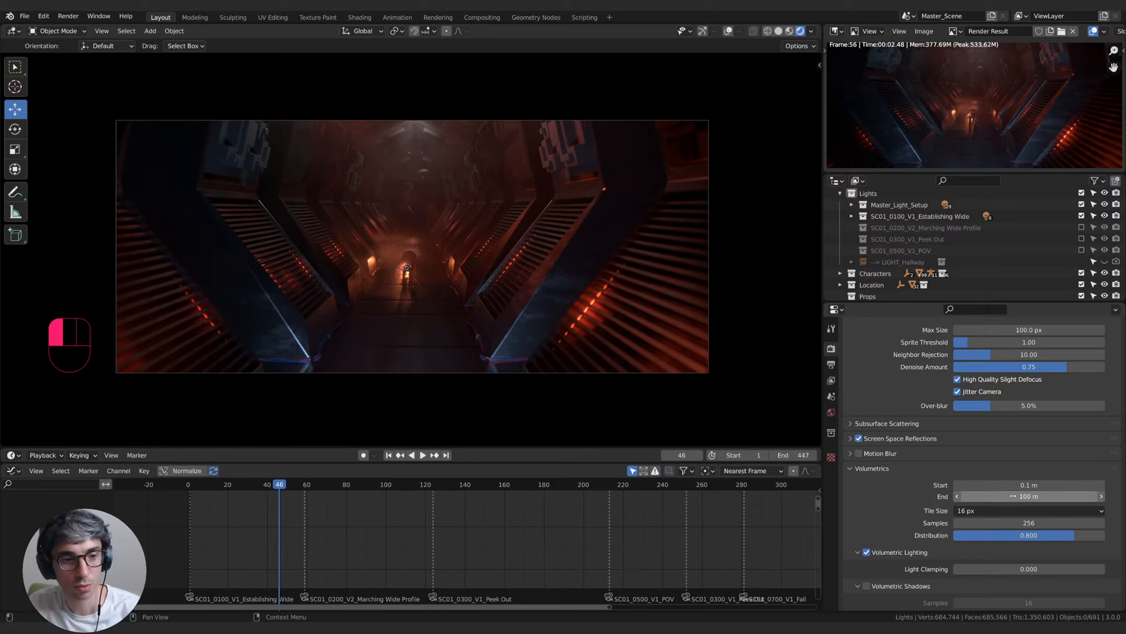
{"action": "mouse_move", "coordinate": [278, 485]}
{"action": "left_mouse_down"}
{"action": "mouse_move", "coordinate": [322, 492]}
{"action": "mouse_move", "coordinate": [277, 494]}
{"action": "left_mouse_up"}
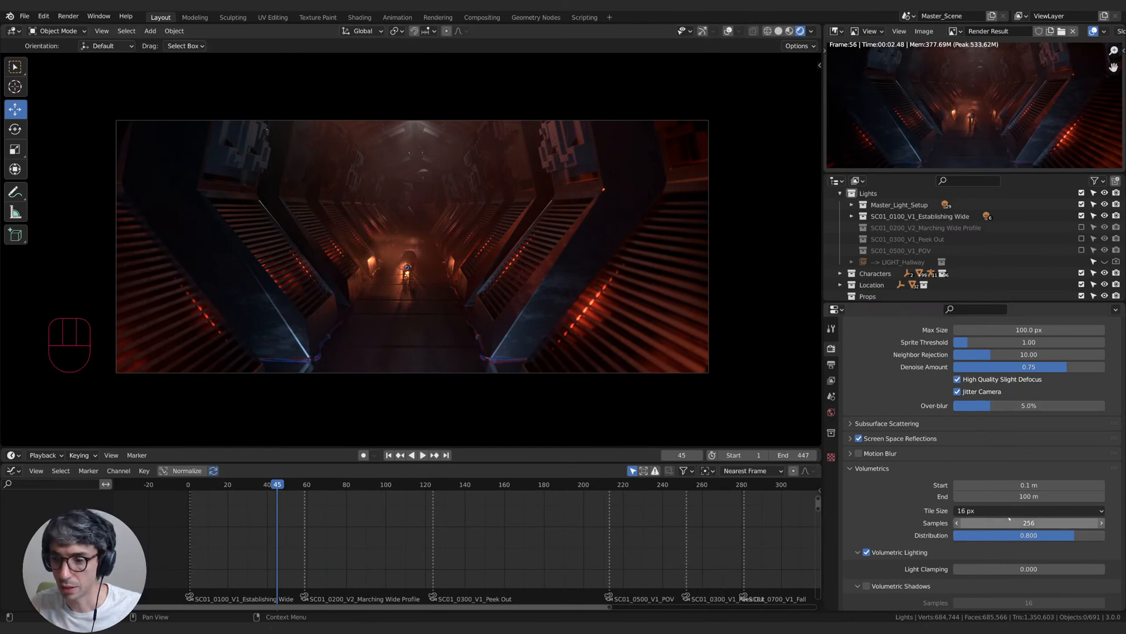
{"action": "left_click", "coordinate": [1030, 497]}
{"action": "type", "text": "150"}
{"action": "key", "text": "Return"}
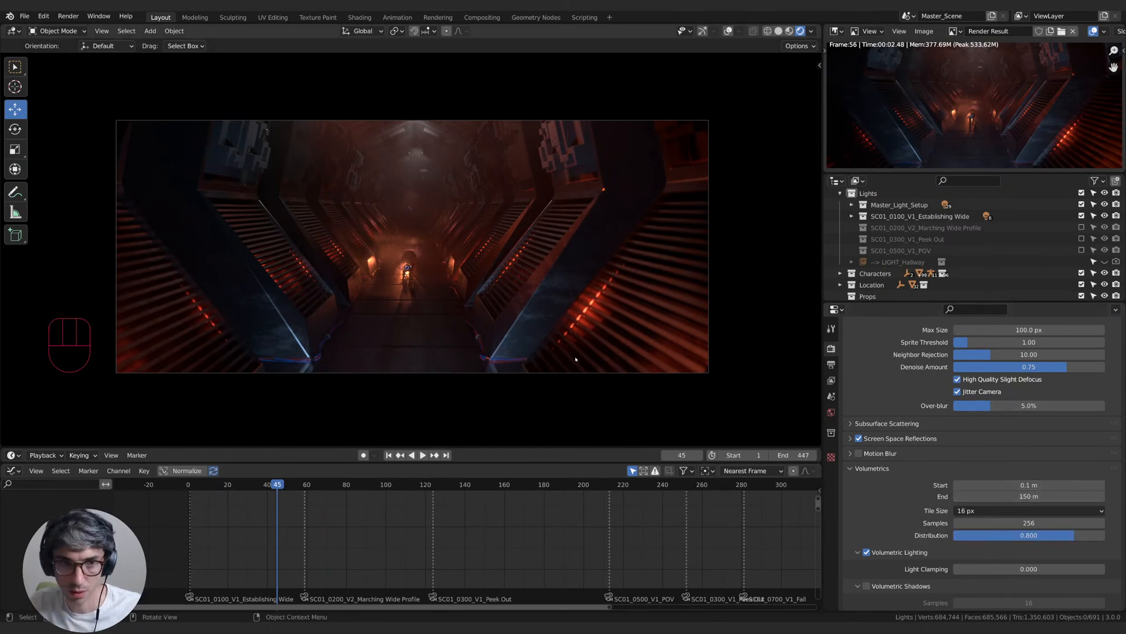
- Return to the POV shot at frame 227, disable the SC01_0100_V1_Establishing Wide lights and enable the SC01_0500_V1_POV collection
{"action": "left_click_drag", "start_coordinate": [550, 486], "coordinate": [637, 485]}
{"action": "left_click", "coordinate": [1082, 216]}
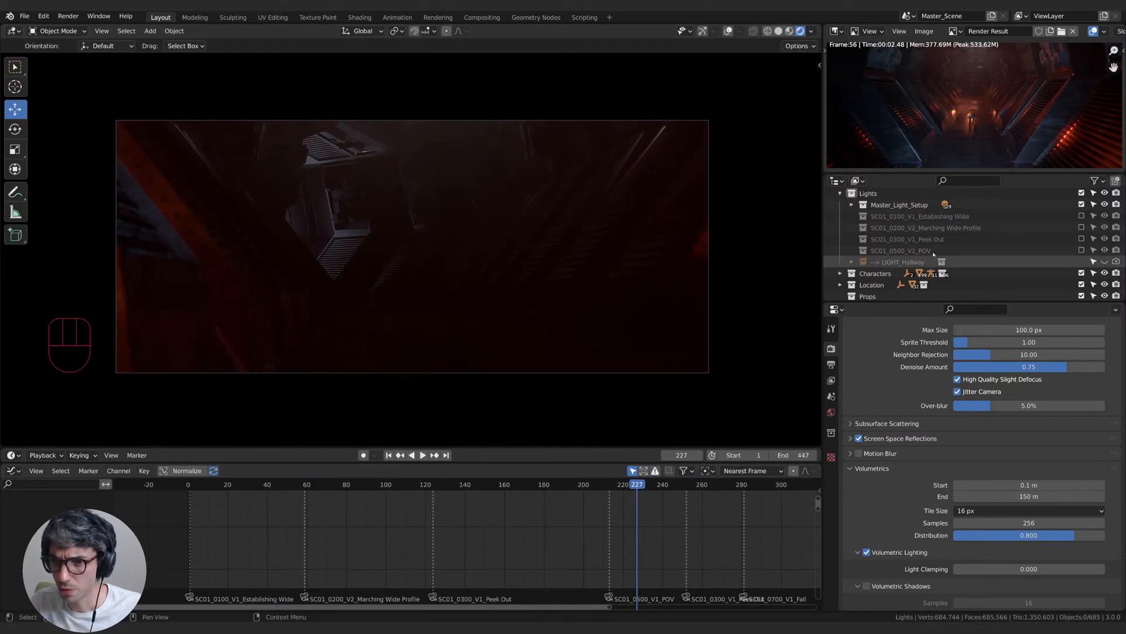
{"action": "left_click", "coordinate": [1046, 254]}
{"action": "left_click", "coordinate": [1081, 250]}
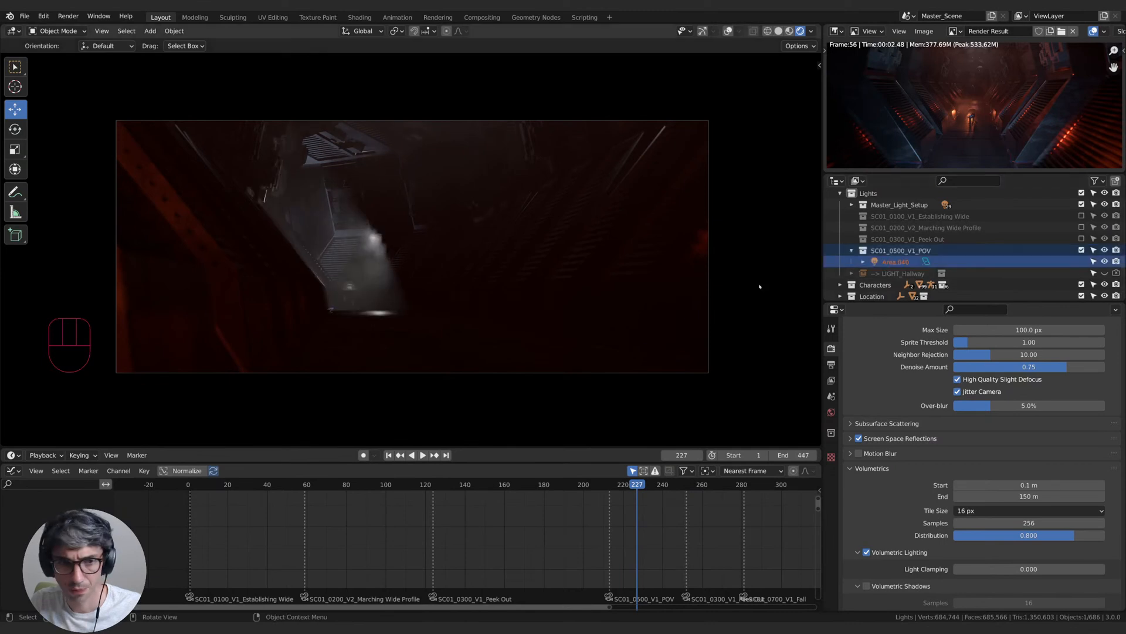
- At frame 219, rotate the area light and shift it toward the right side of the hallway's far end
{"action": "mouse_move", "coordinate": [630, 485]}
{"action": "left_mouse_down"}
{"action": "mouse_move", "coordinate": [600, 485]}
{"action": "mouse_move", "coordinate": [622, 486]}
{"action": "left_mouse_up"}
{"action": "key", "text": "r"}
{"action": "left_click", "coordinate": [478, 251]}
{"action": "key", "text": "g"}
{"action": "left_click", "coordinate": [357, 289]}
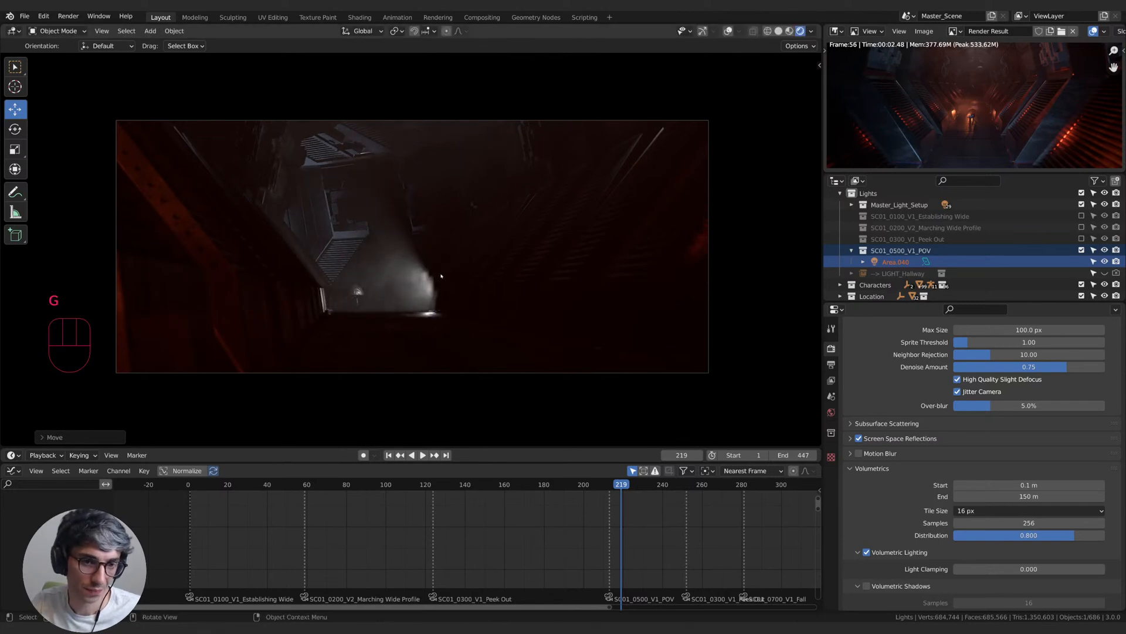
{"action": "key", "text": "r"}
{"action": "key", "text": "g"}
{"action": "left_click", "coordinate": [489, 261]}
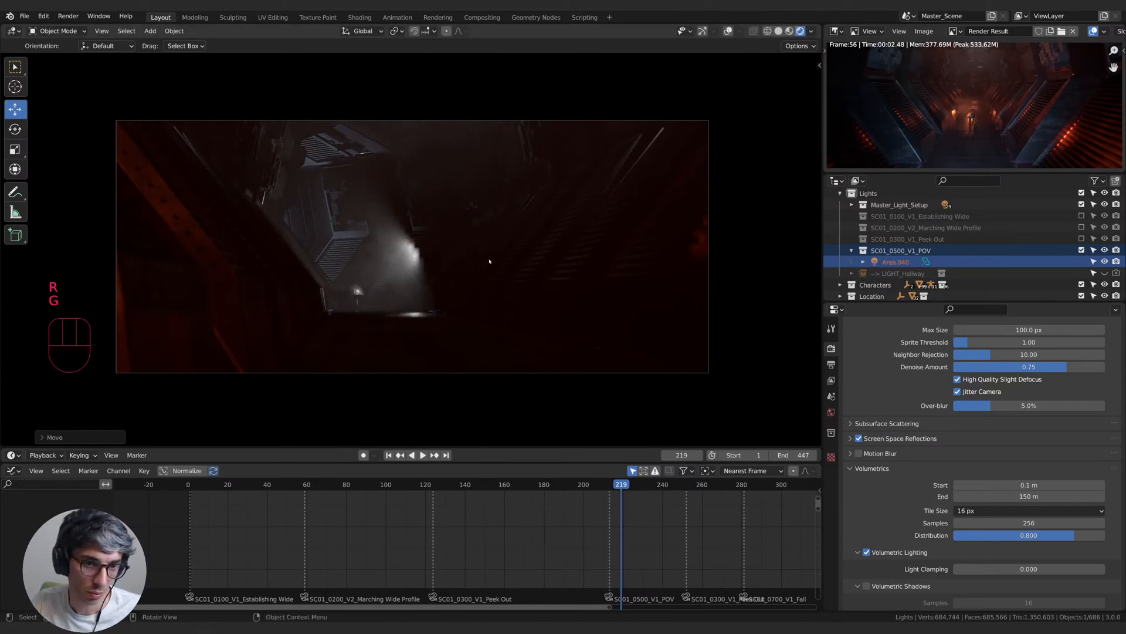
- Rotate the area light about the global X axis and adjust its position along the global Y axis
{"action": "key", "text": "r"}
{"action": "key", "text": "x"}
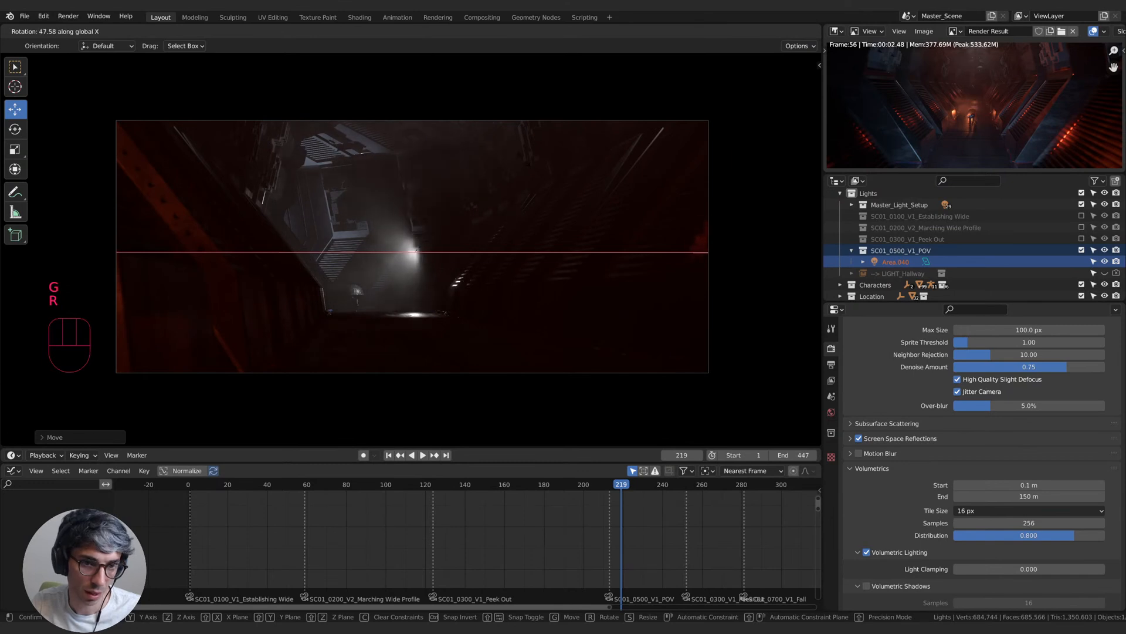
{"action": "left_click", "coordinate": [476, 214]}
{"action": "key", "text": "g"}
{"action": "key", "text": "y"}
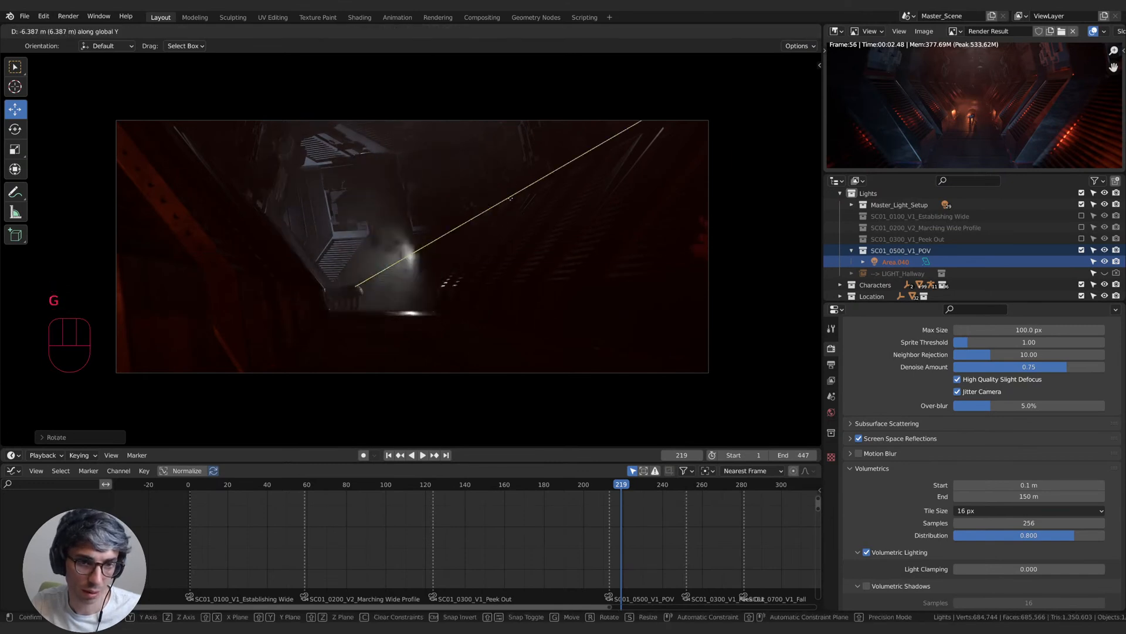
{"action": "left_click", "coordinate": [470, 213]}
- Rotate the area light freely and raise it well above the droid at the hallway's far end
{"action": "key", "text": "r"}
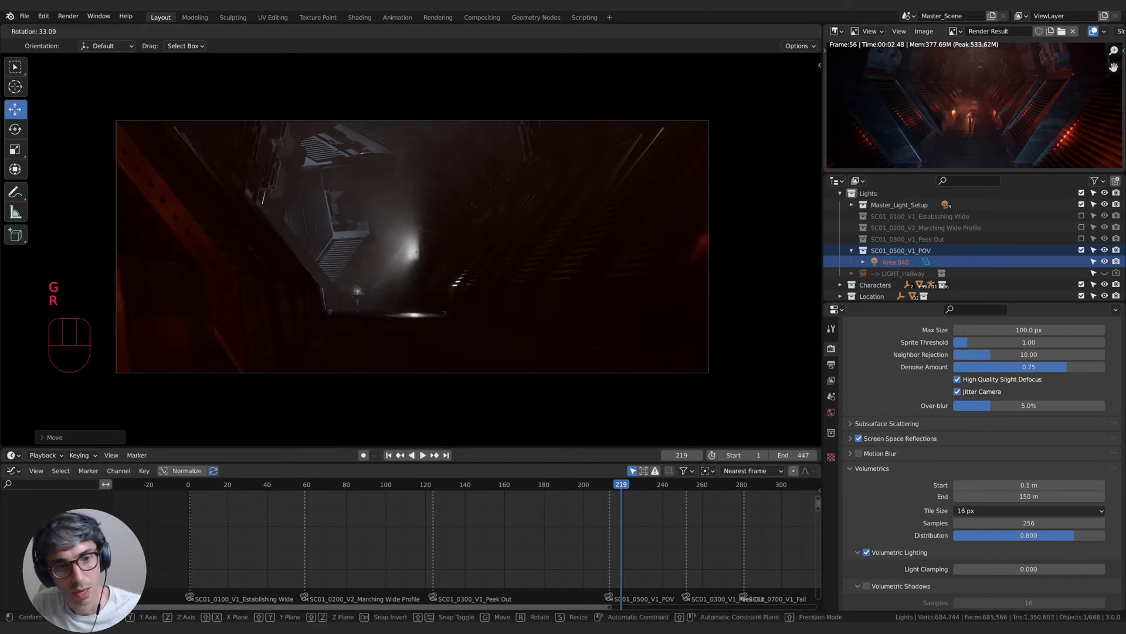
{"action": "left_click", "coordinate": [470, 214]}
{"action": "key", "text": "r"}
{"action": "left_click", "coordinate": [478, 196]}
{"action": "key", "text": "g"}
{"action": "left_click", "coordinate": [439, 144]}
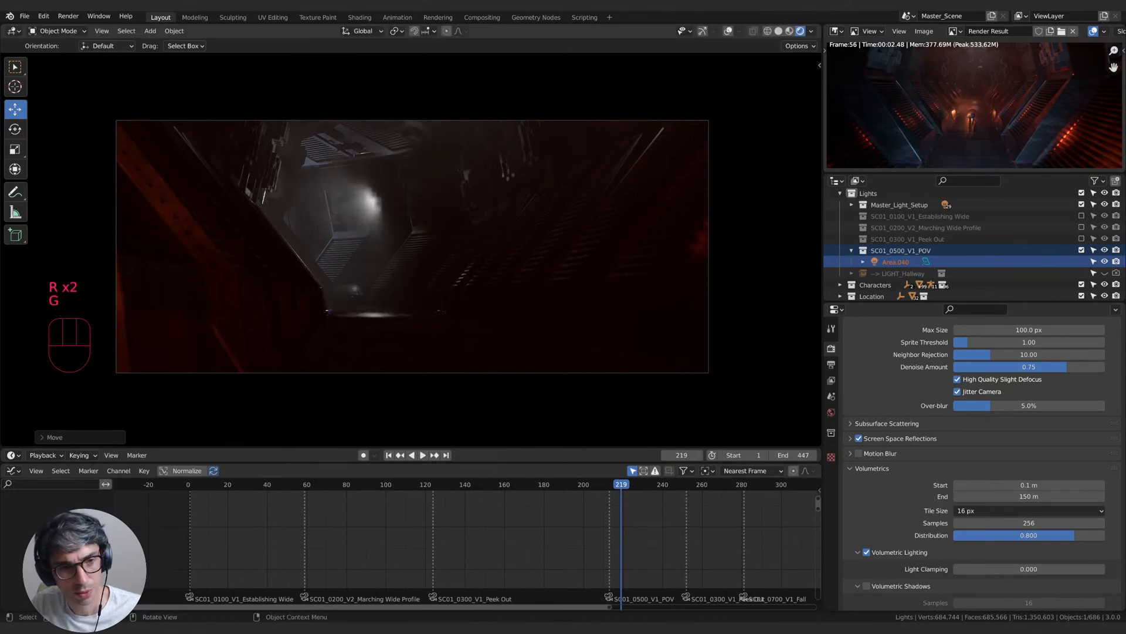
- Rotate and lift the area light to the hallway's upper left so it shines down from the top edge of the frame
{"action": "key", "text": "r"}
{"action": "left_click", "coordinate": [414, 194]}
{"action": "key", "text": "g"}
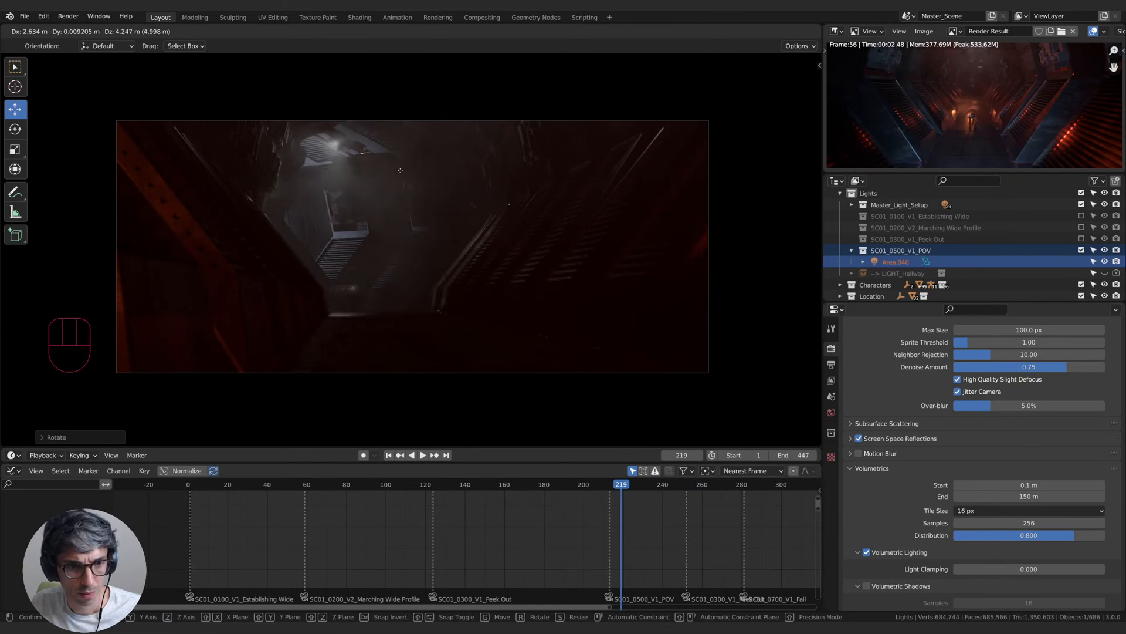
{"action": "left_click", "coordinate": [411, 176]}
{"action": "key", "text": "r"}
{"action": "left_click", "coordinate": [439, 192]}
{"action": "key", "text": "g"}
{"action": "left_click", "coordinate": [433, 182]}
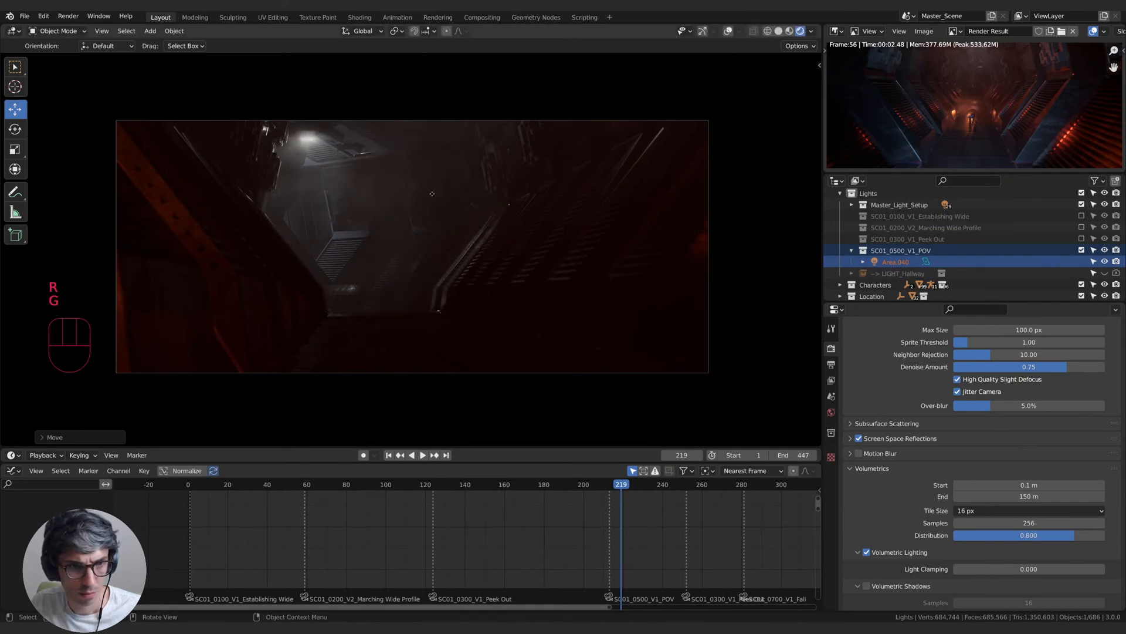
{"action": "key", "text": "g"}
{"action": "left_click", "coordinate": [431, 177]}
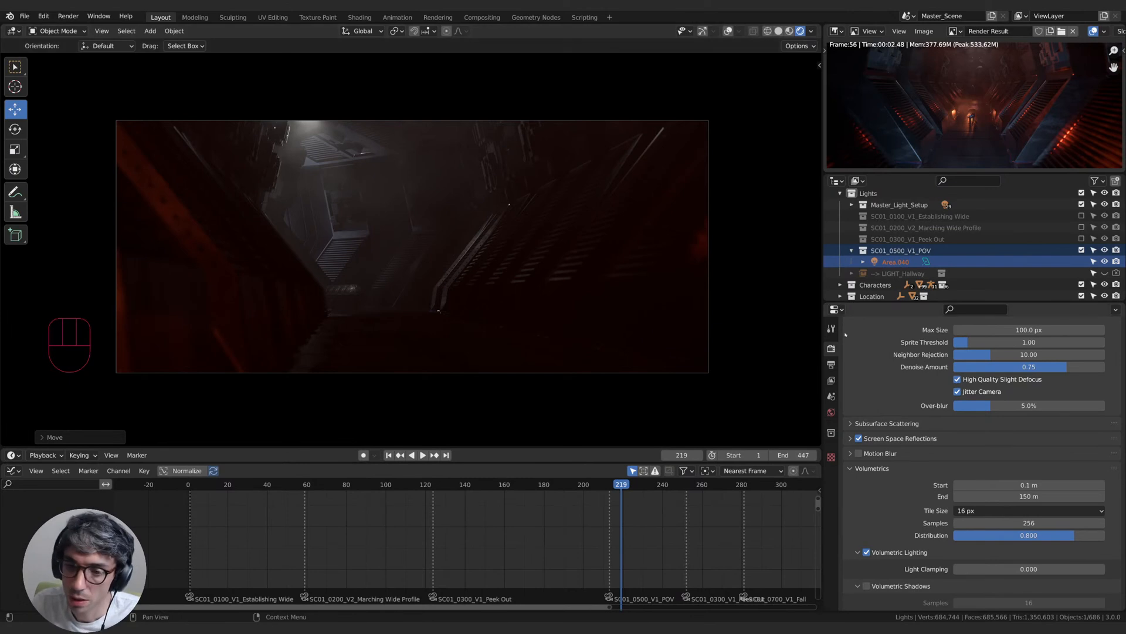
- Set the area light's color to orange (H 0.027, S 0.934, V 1.000) and nudge its position near the ceiling
{"action": "left_click", "coordinate": [896, 261]}
{"action": "left_click", "coordinate": [831, 500]}
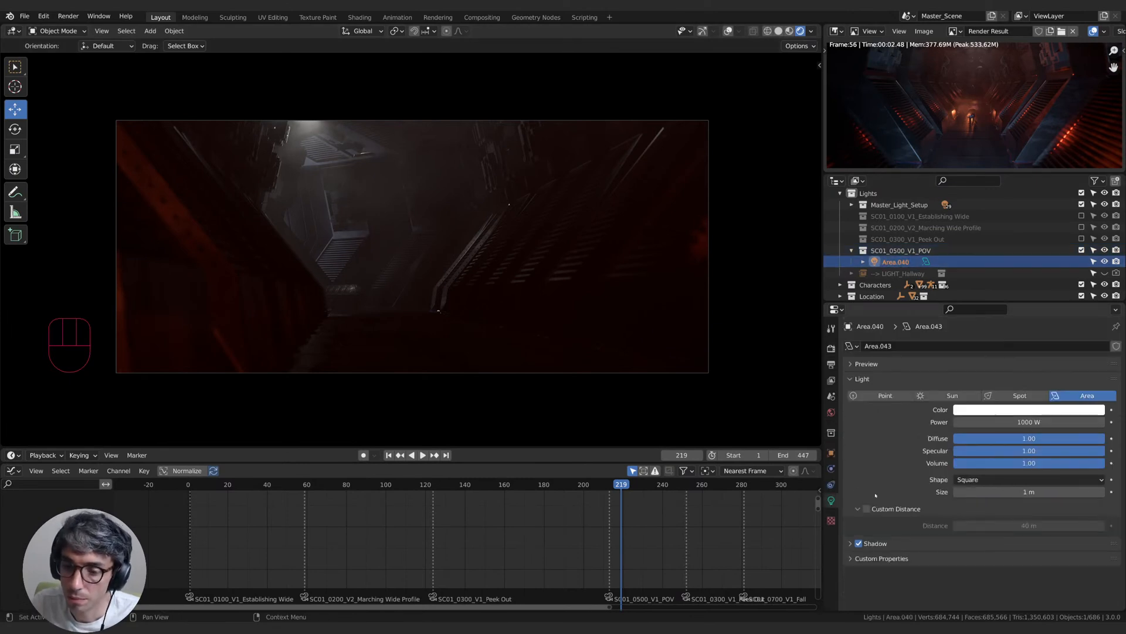
{"action": "left_click", "coordinate": [1033, 410]}
{"action": "left_click", "coordinate": [1036, 330]}
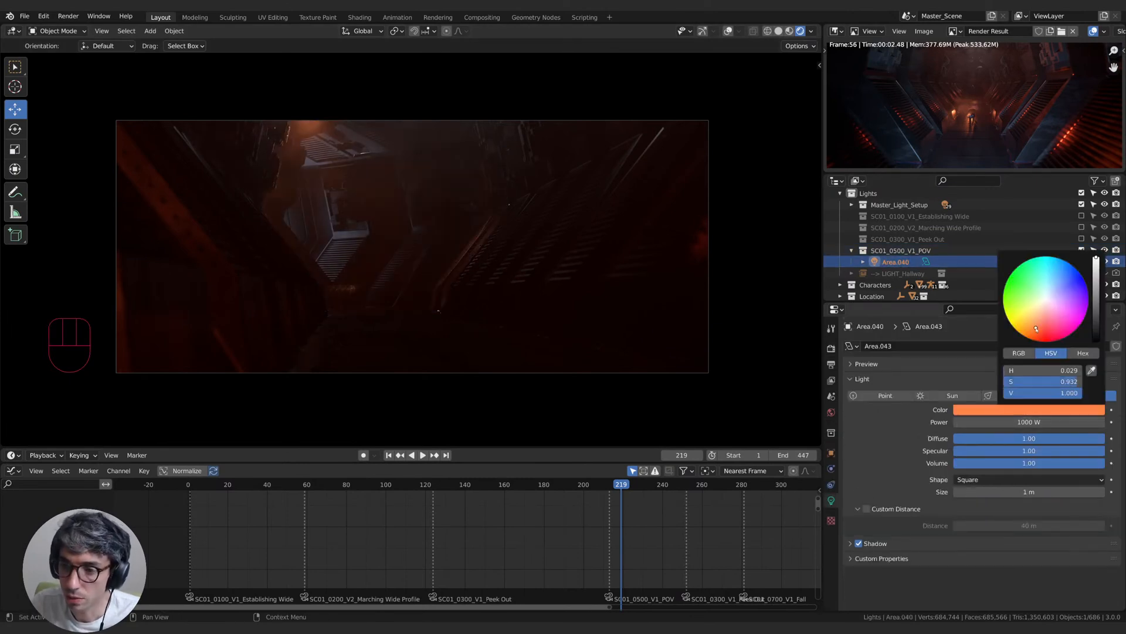
{"action": "left_click_drag", "start_coordinate": [1037, 328], "coordinate": [1037, 328]}
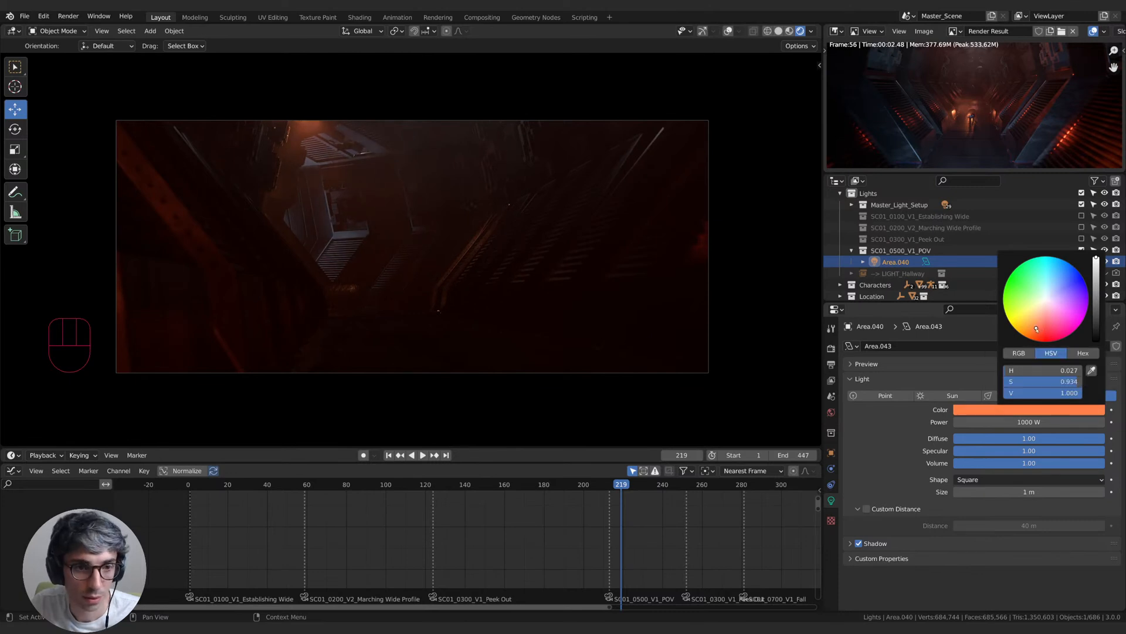
{"action": "key", "text": "g"}
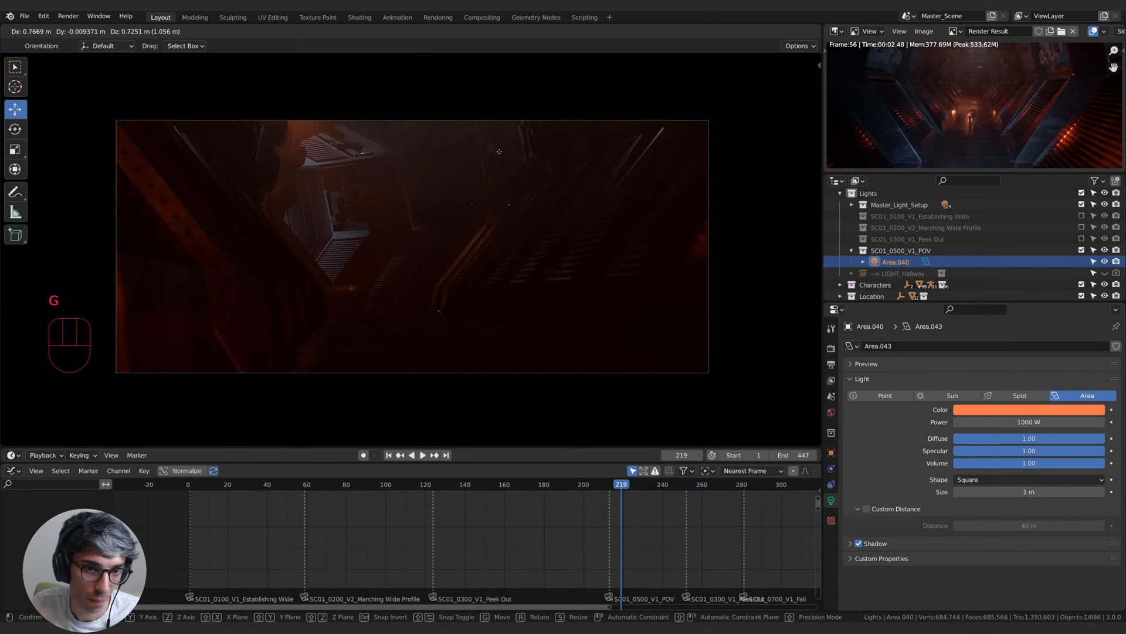
{"action": "left_click", "coordinate": [476, 159]}
- Duplicate the orange area light, move the copy low beside the right wall at the hallway's far end and rotate it about global Z
{"action": "key", "text": "shift+d"}
{"action": "left_click", "coordinate": [389, 166]}
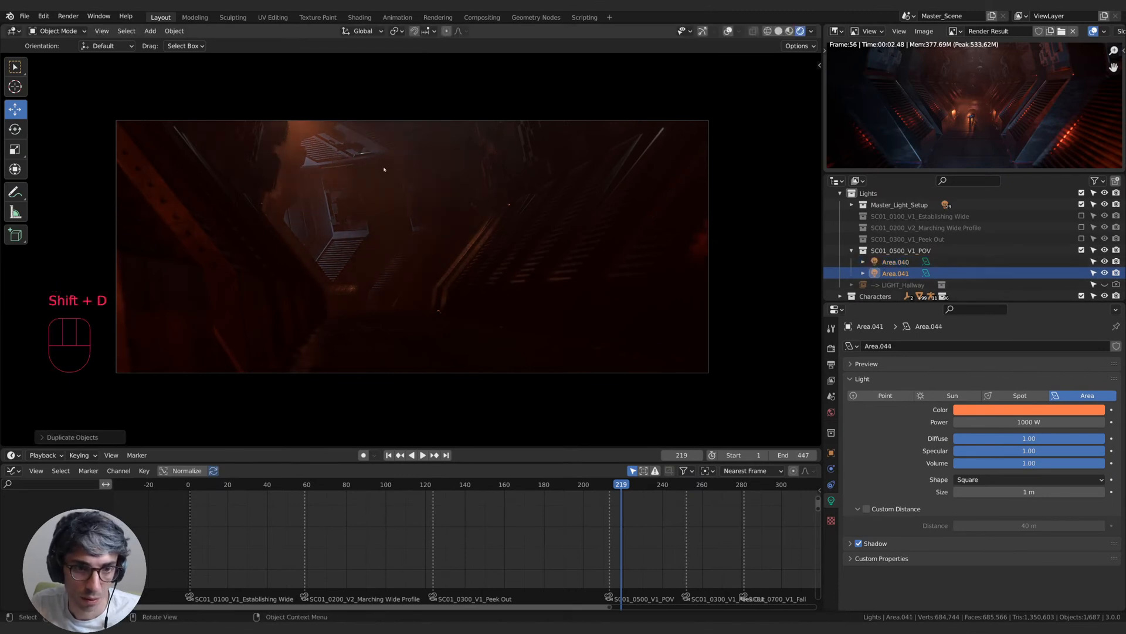
{"action": "left_click", "coordinate": [560, 223]}
{"action": "key", "text": "r"}
{"action": "left_click", "coordinate": [434, 310]}
{"action": "key", "text": "g"}
{"action": "left_click", "coordinate": [602, 206]}
{"action": "key", "text": "g"}
{"action": "key", "text": "r"}
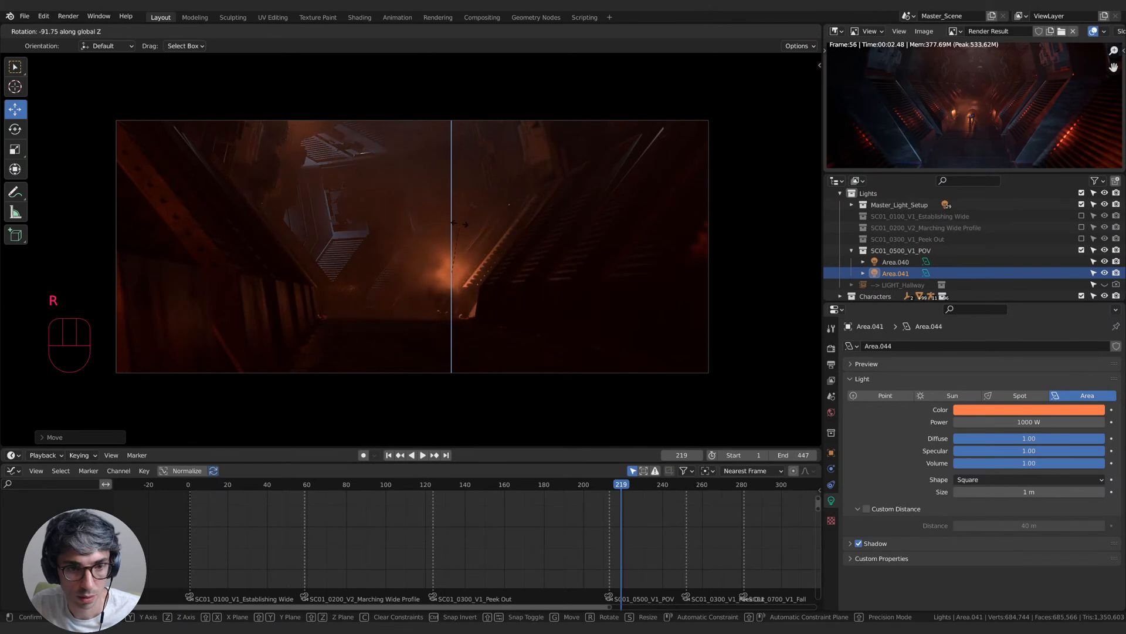
{"action": "left_click", "coordinate": [474, 199]}
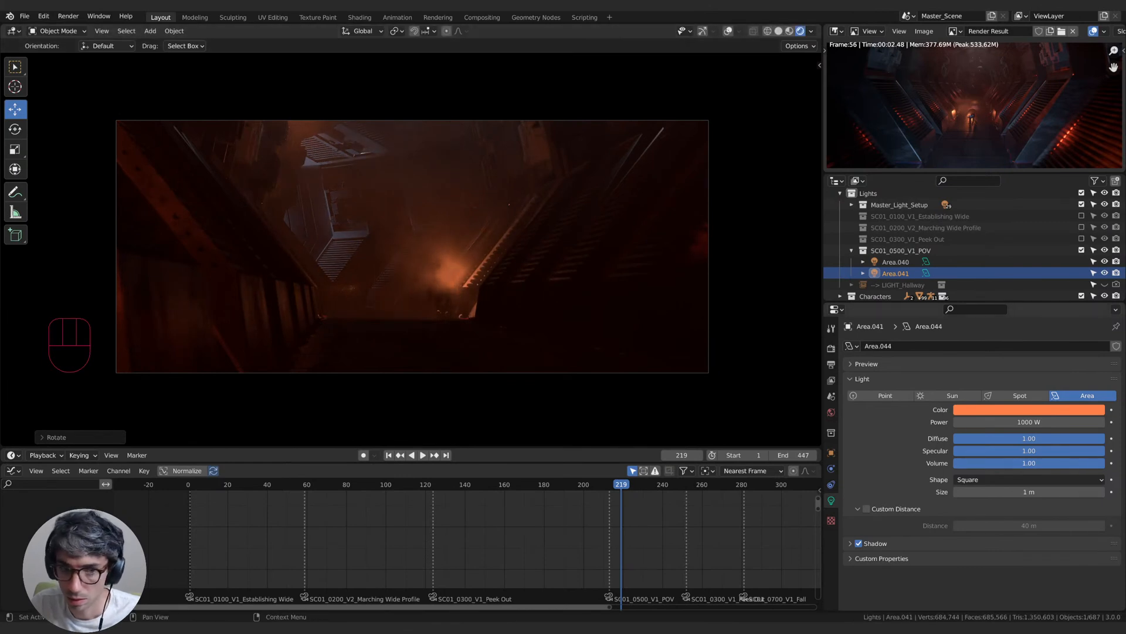
- Set the copied area light's volume influence to 0, move it across the hallway's far end and rotate it about global Z and X
{"action": "key", "text": "BackSpace"}
{"action": "key", "text": "g"}
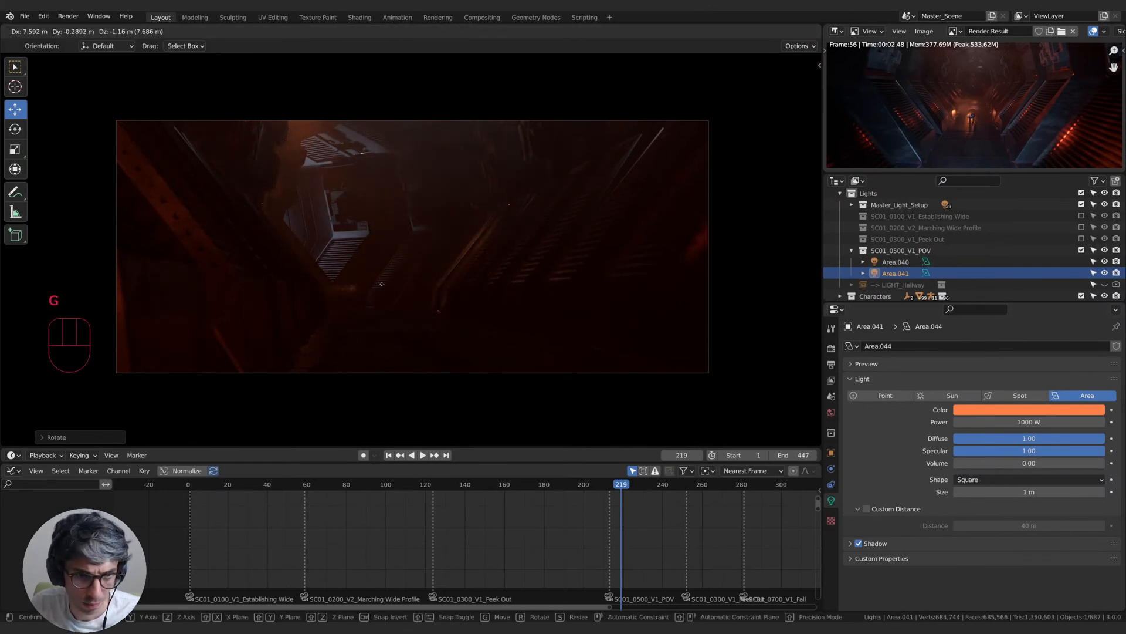
{"action": "key", "text": "r"}
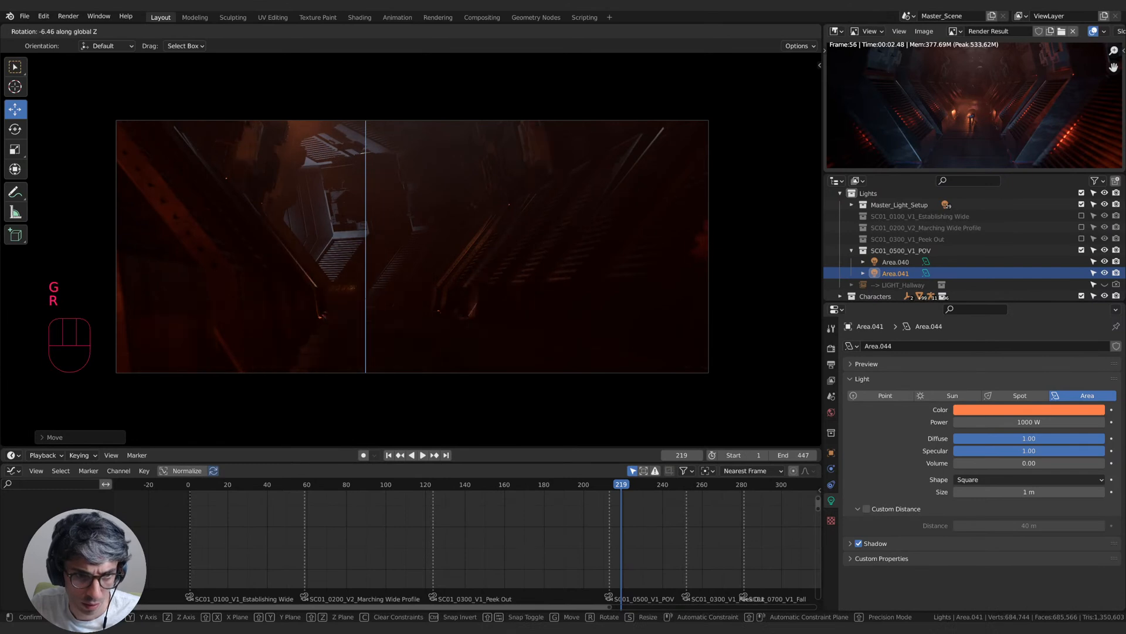
{"action": "left_click", "coordinate": [474, 200]}
{"action": "key", "text": "r"}
{"action": "key", "text": "x"}
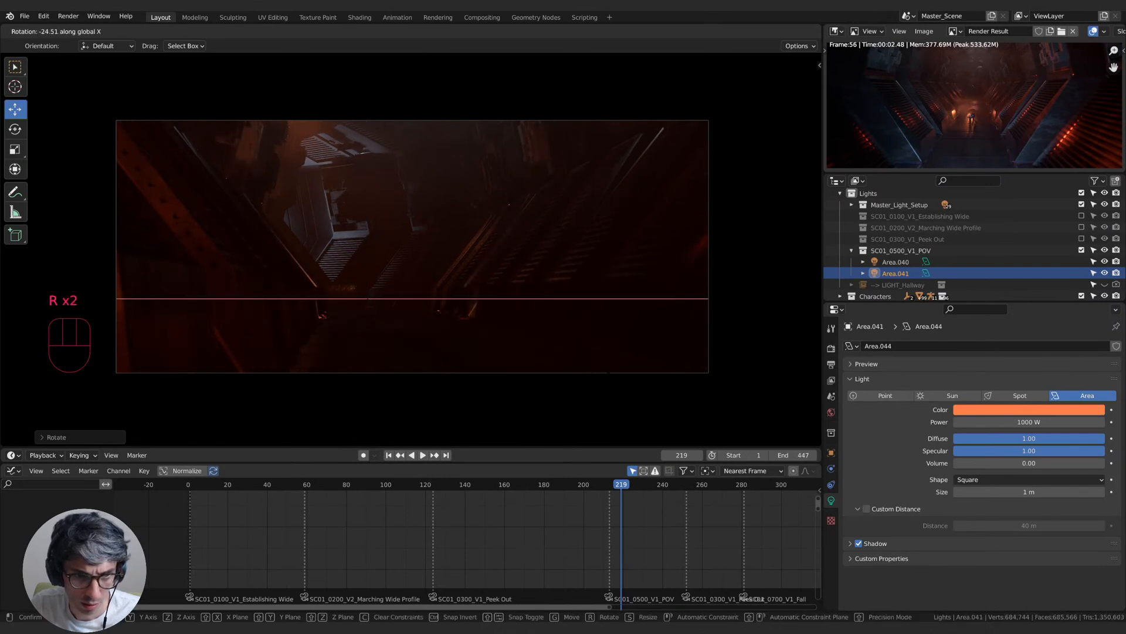
{"action": "left_click", "coordinate": [540, 243]}
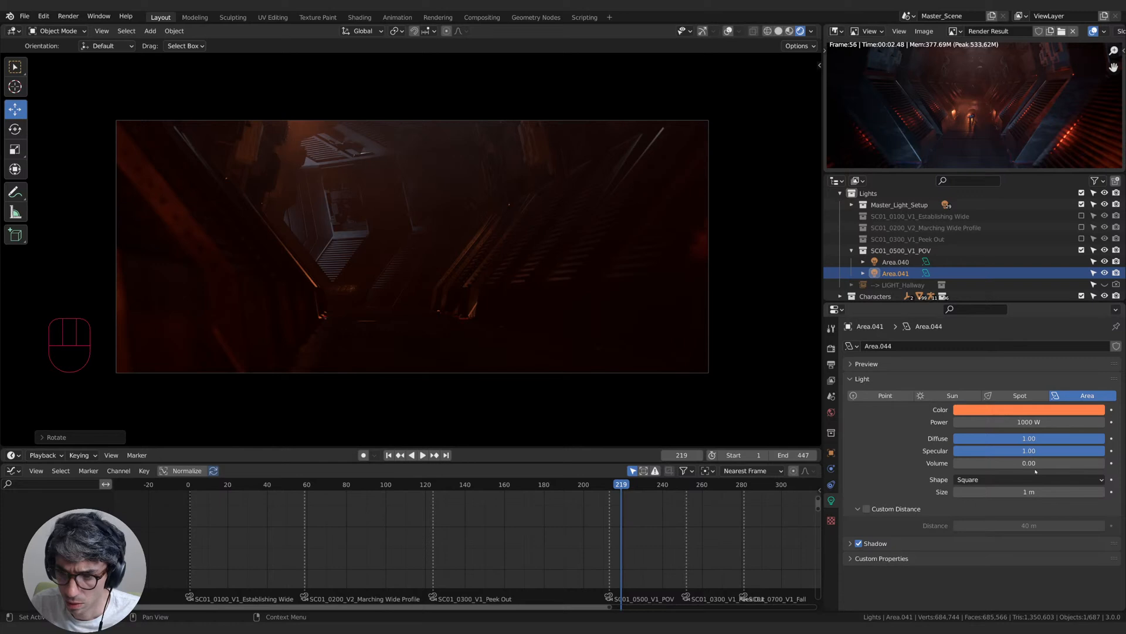
- Enable a custom distance of 50 m on the copied area light and rotate it about global Z
{"action": "left_click", "coordinate": [867, 509]}
{"action": "left_click_drag", "start_coordinate": [1027, 524], "coordinate": [1034, 524]}
{"action": "key", "text": "r"}
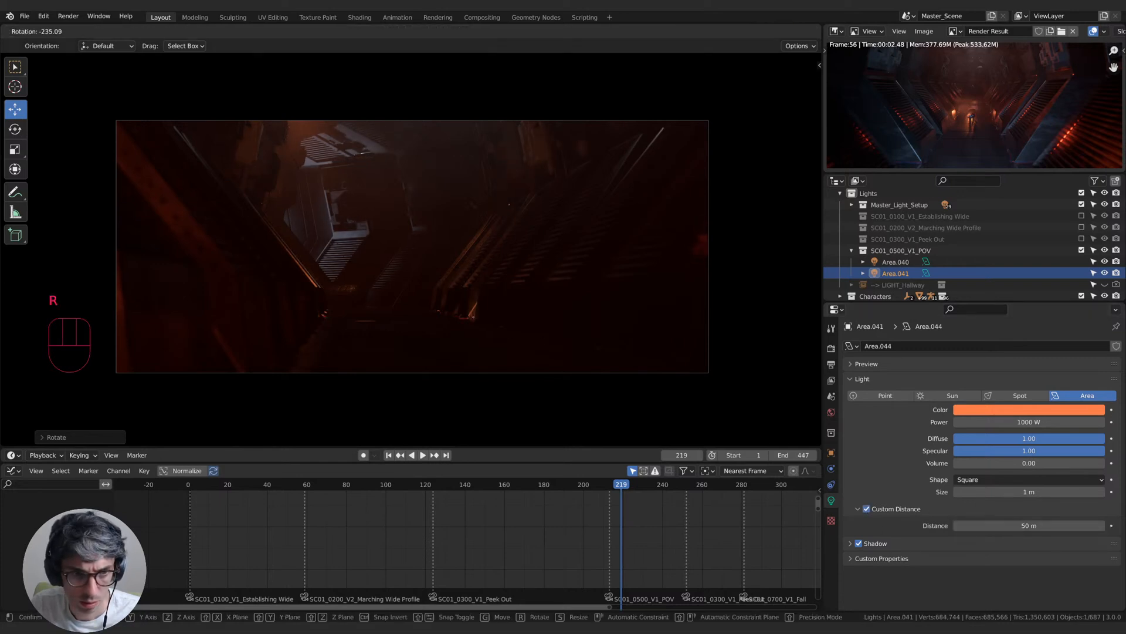
{"action": "key", "text": "r"}
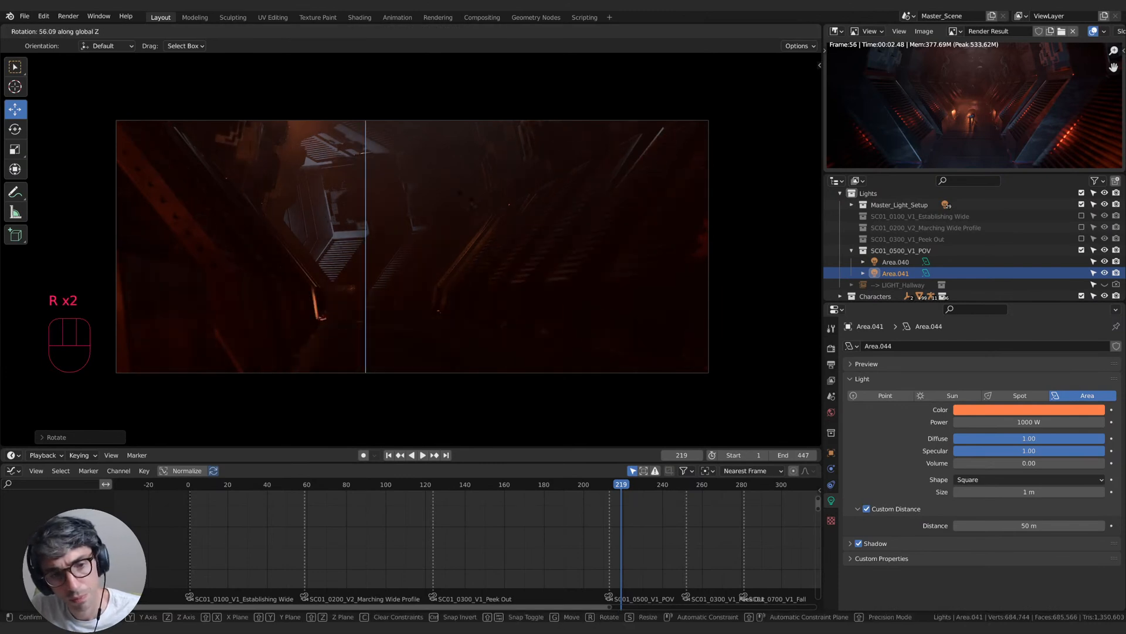
- Shift the copied area light along global Z and Y and across the hallway, rotating it about global Z toward the far walls
{"action": "key", "text": "g"}
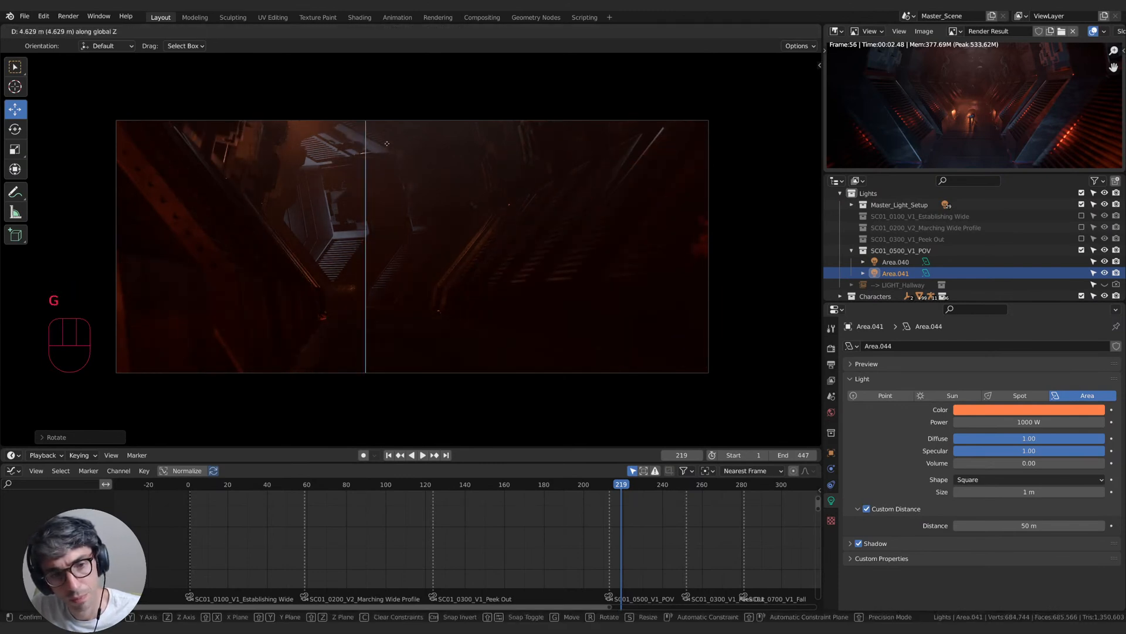
{"action": "key", "text": "g"}
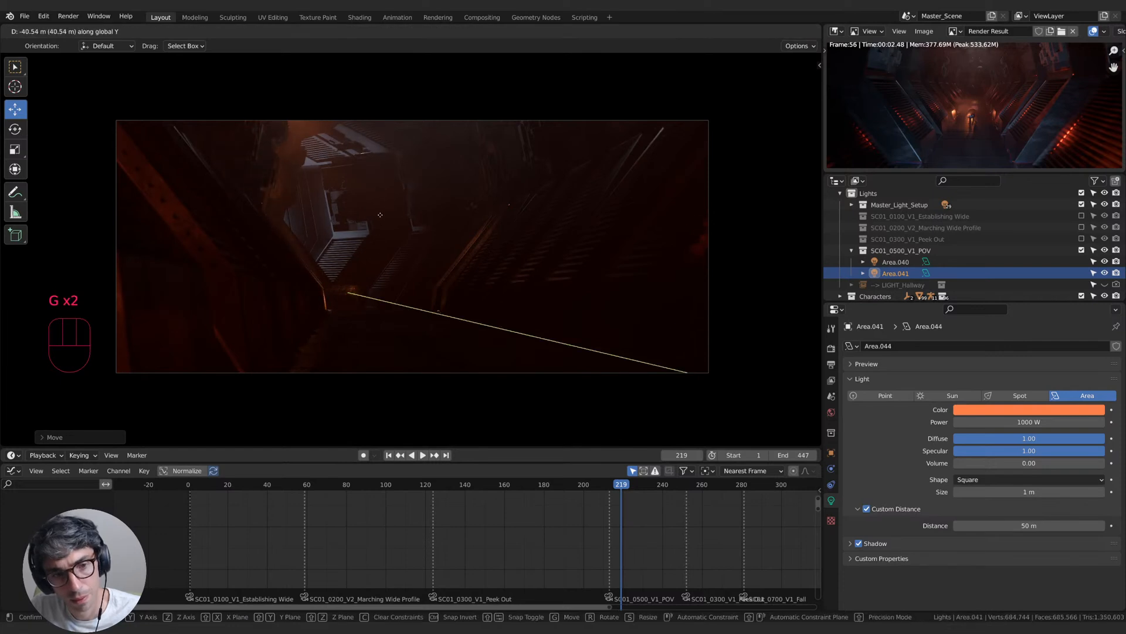
{"action": "key", "text": "g"}
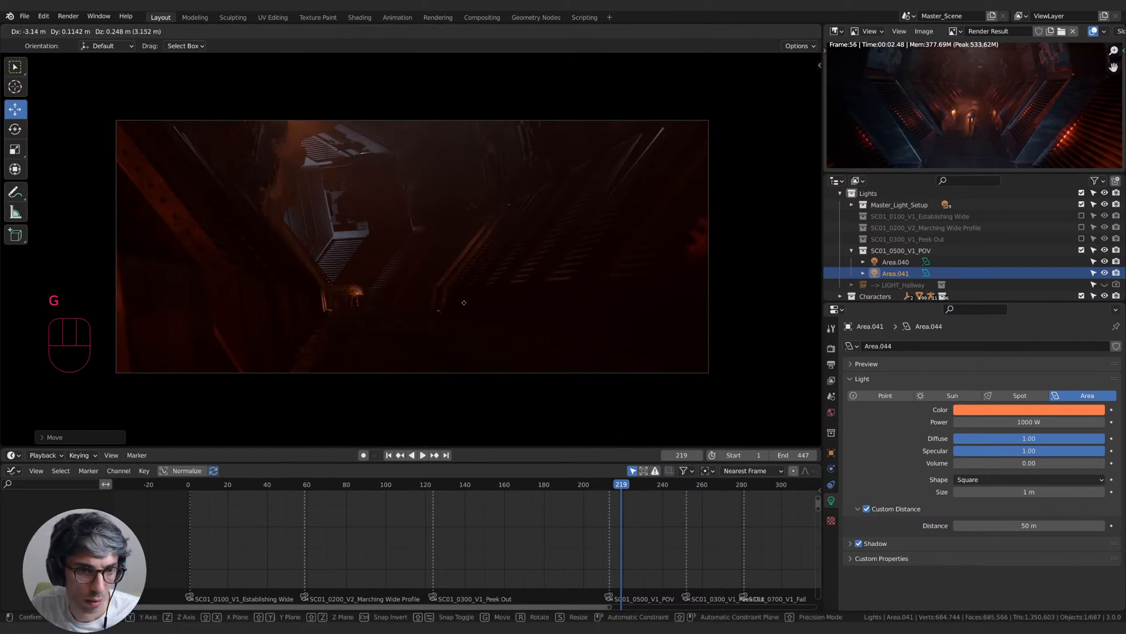
{"action": "key", "text": "r"}
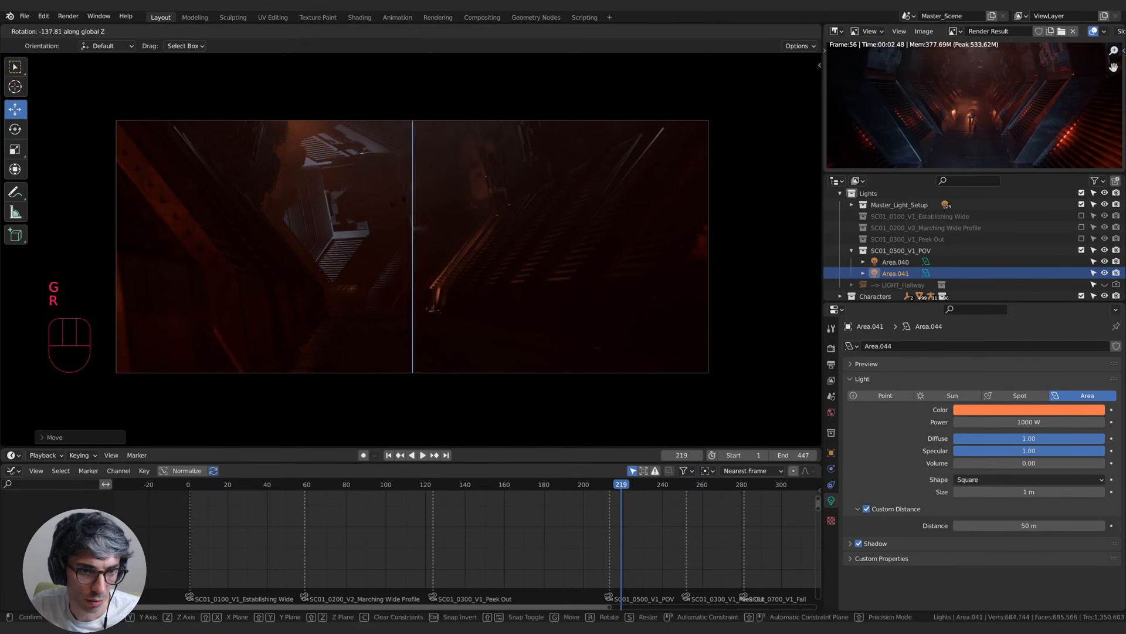
{"action": "key", "text": "r"}
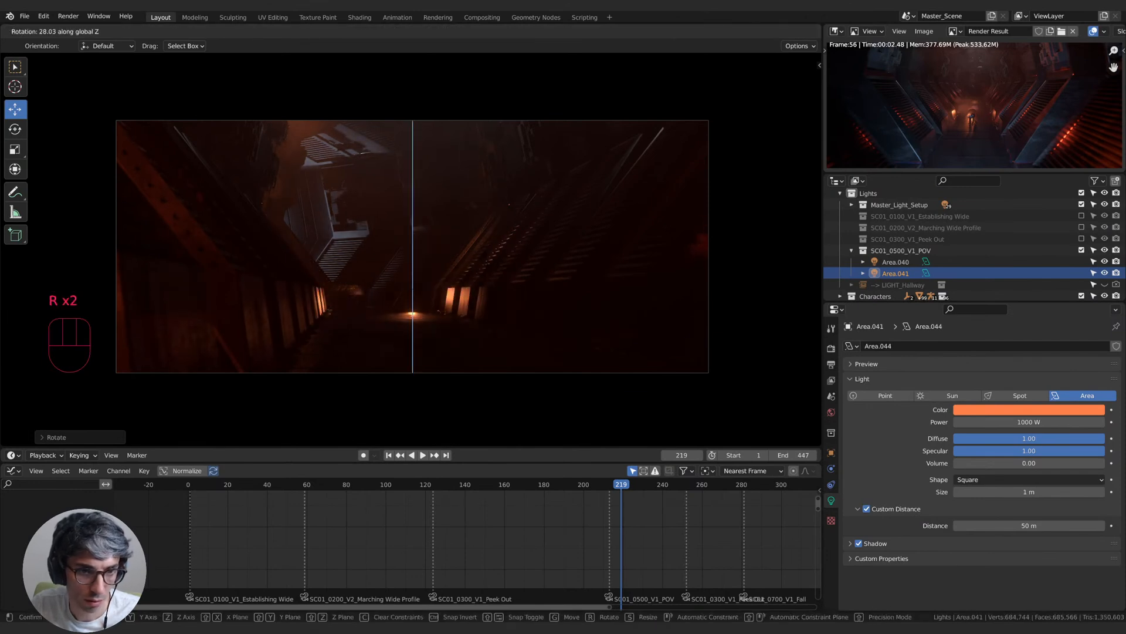
- Move the copied area light about 4 m back toward the left wall, shift it along global Y and adjust its rotation
{"action": "key", "text": "g"}
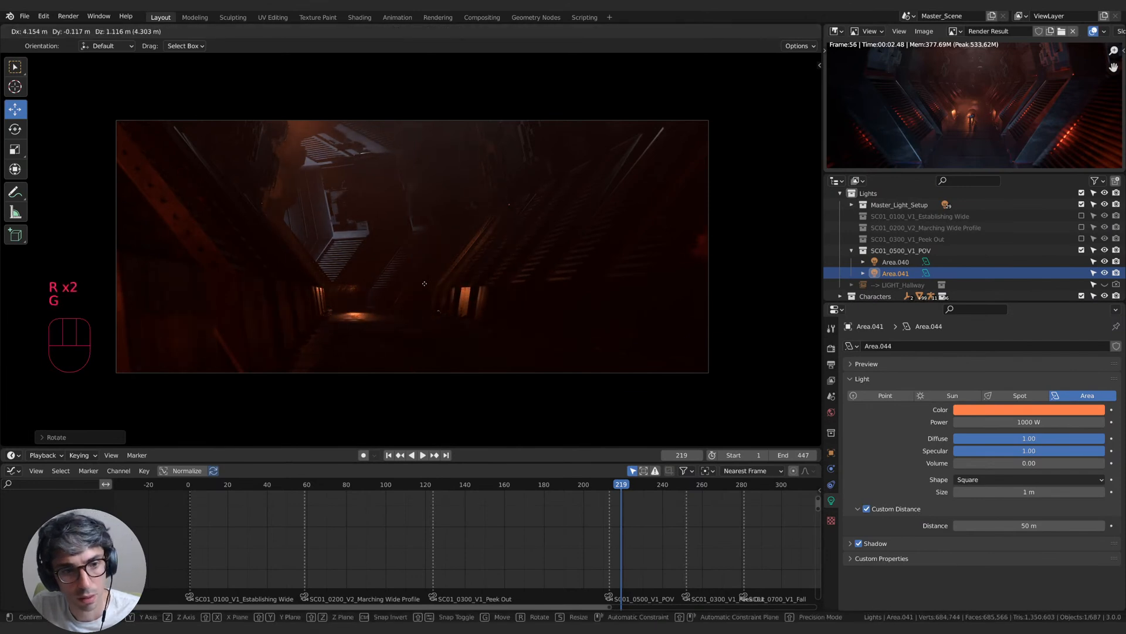
{"action": "left_click", "coordinate": [418, 283]}
{"action": "key", "text": "g"}
{"action": "key", "text": "y"}
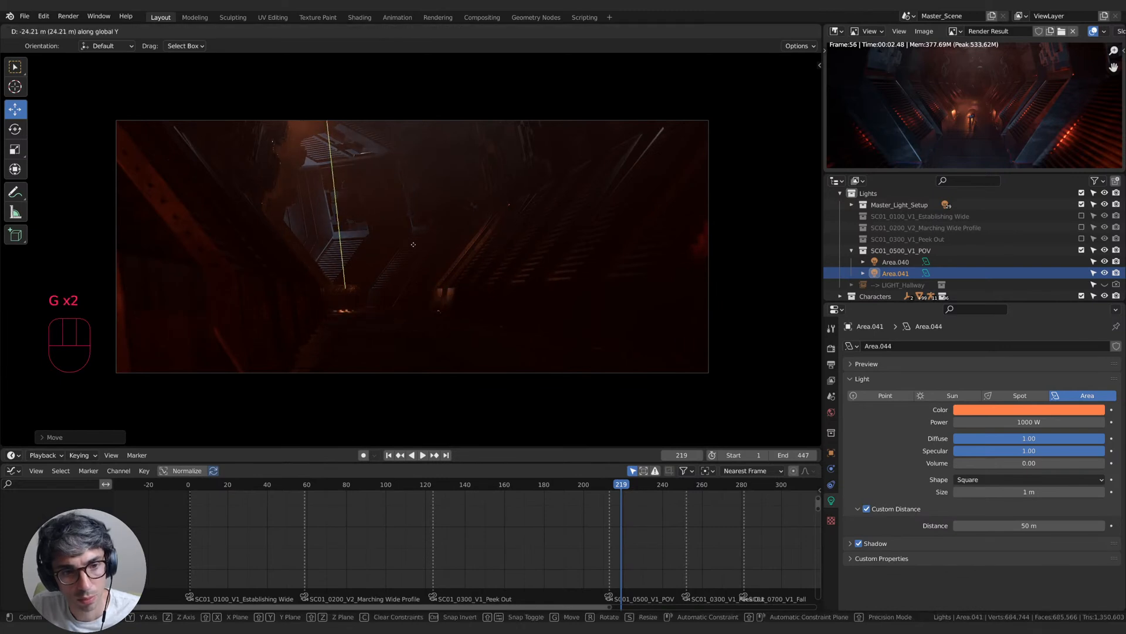
{"action": "key", "text": "r"}
{"action": "left_click", "coordinate": [522, 381]}
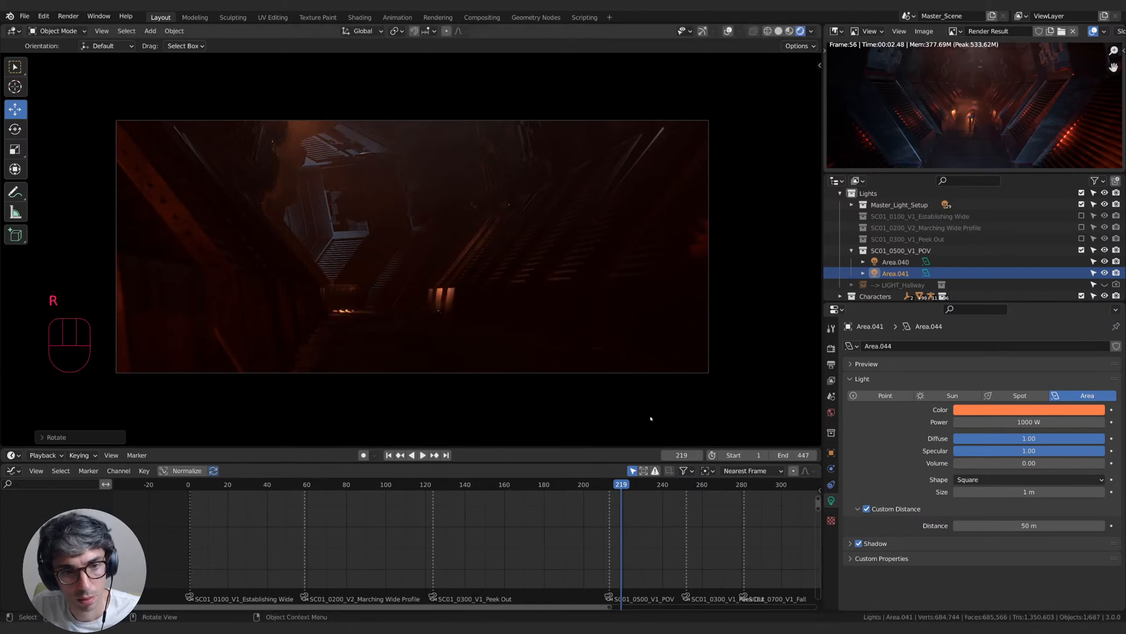
- Set the copied area light's custom distance to 99 m and move it about 7 m to the base of the right wall
{"action": "left_click_drag", "start_coordinate": [1008, 525], "coordinate": [1047, 525]}
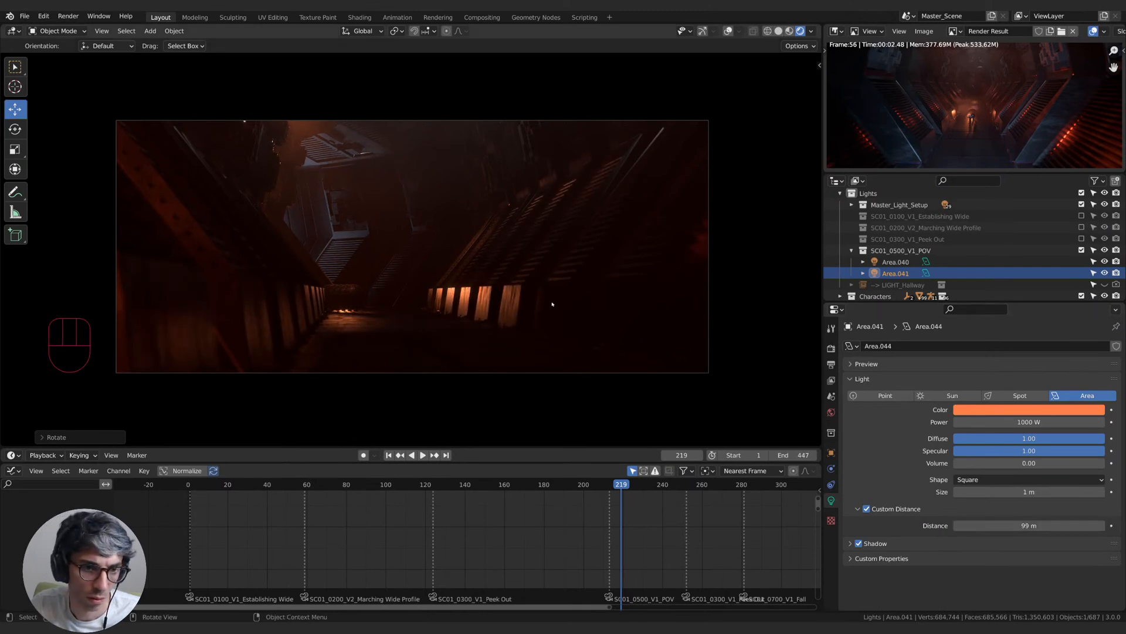
{"action": "key", "text": "g"}
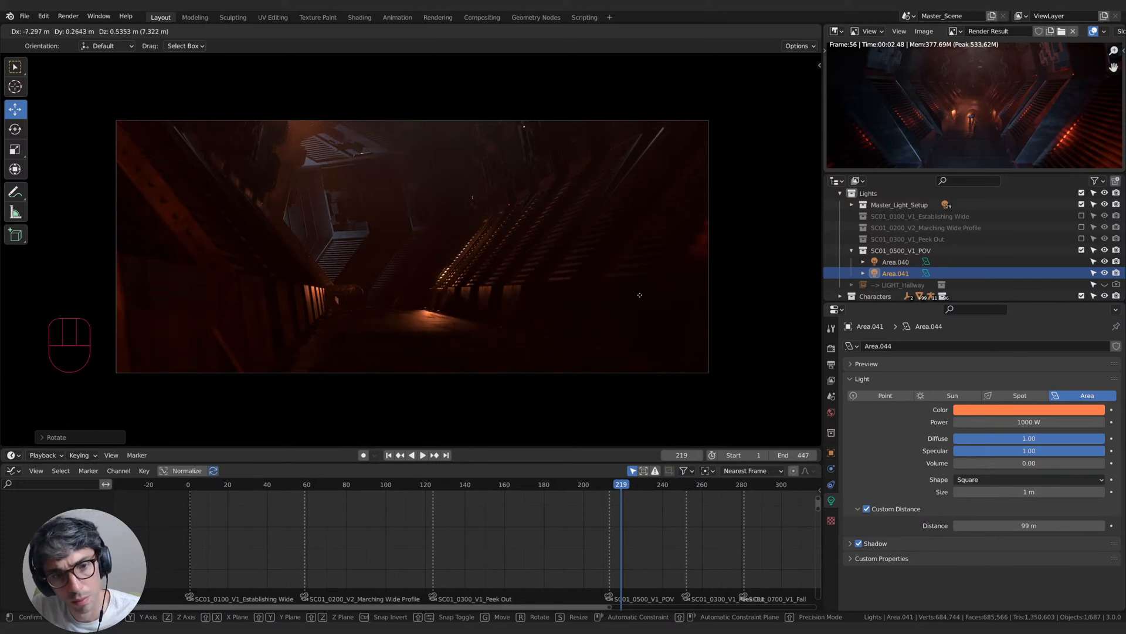
{"action": "left_click", "coordinate": [640, 294]}
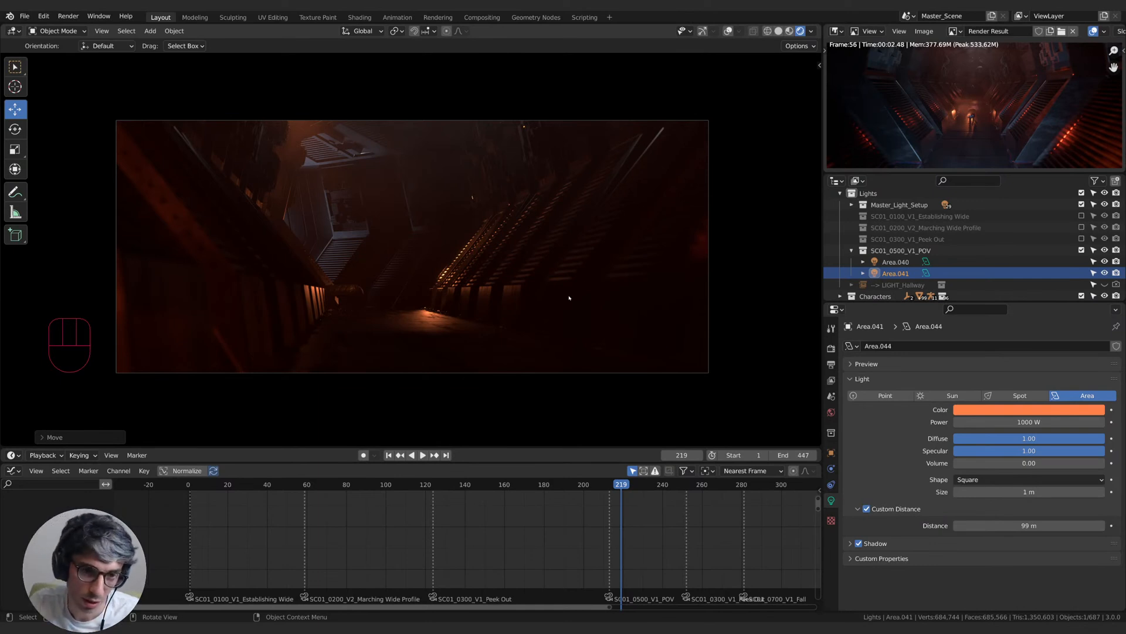
- Set the copied area light's color to pale violet (H 0.692, S 0.473, V 1.000)
{"action": "left_click", "coordinate": [1062, 409]}
{"action": "left_click", "coordinate": [1043, 336]}
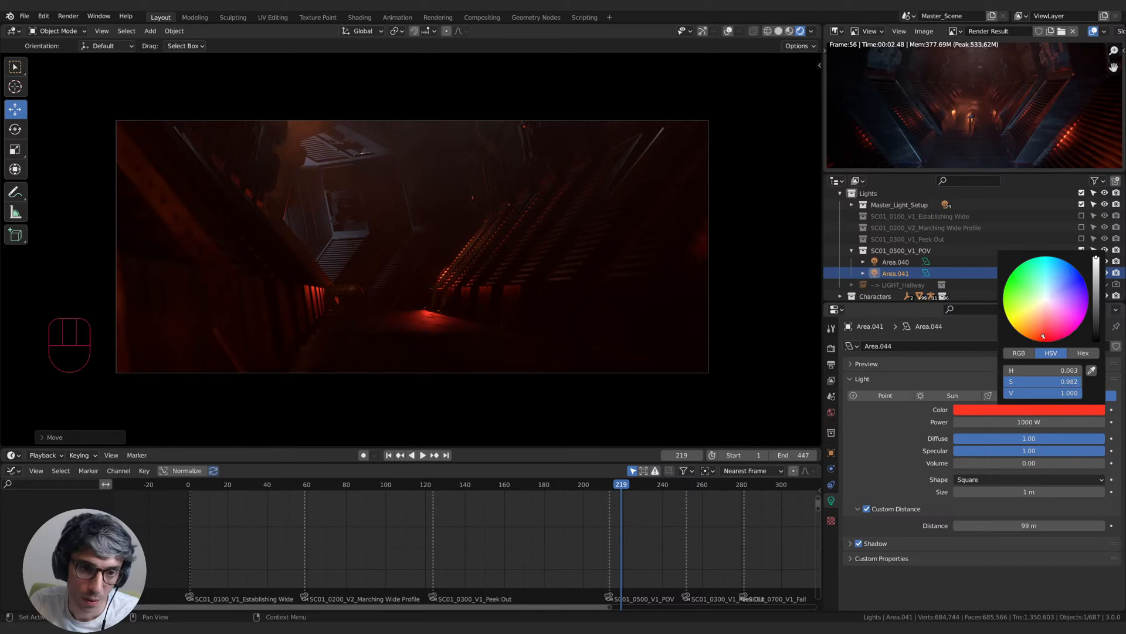
{"action": "left_click", "coordinate": [1061, 284]}
{"action": "left_click", "coordinate": [1059, 296]}
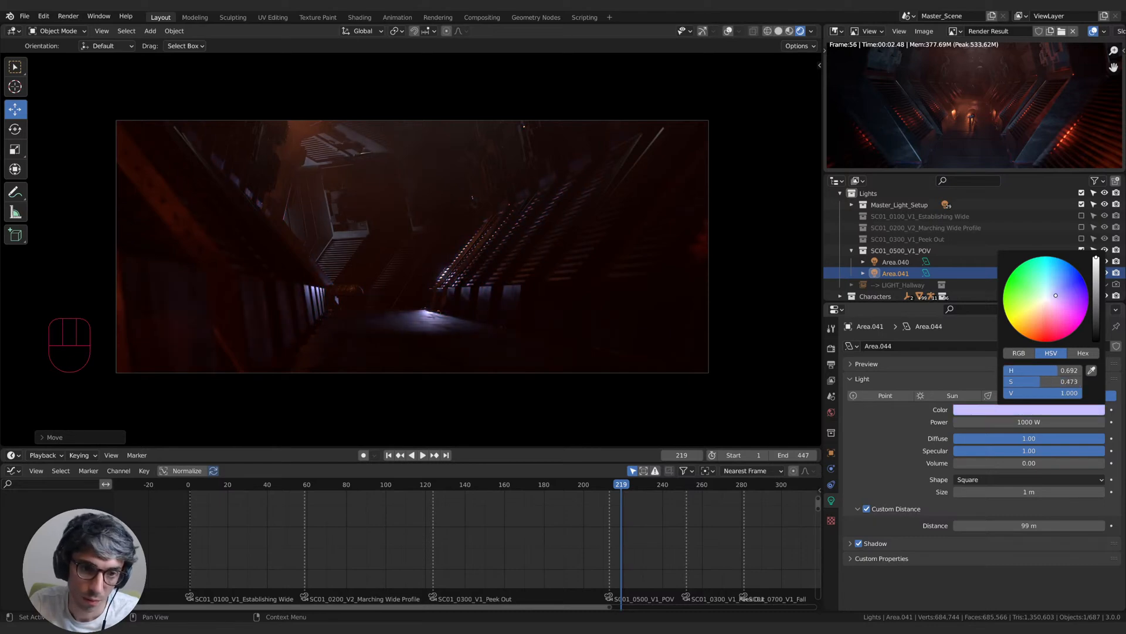
- Set the violet area light's volume influence to 1.00 and its power to 644.6 W
{"action": "left_click_drag", "start_coordinate": [997, 463], "coordinate": [1103, 463]}
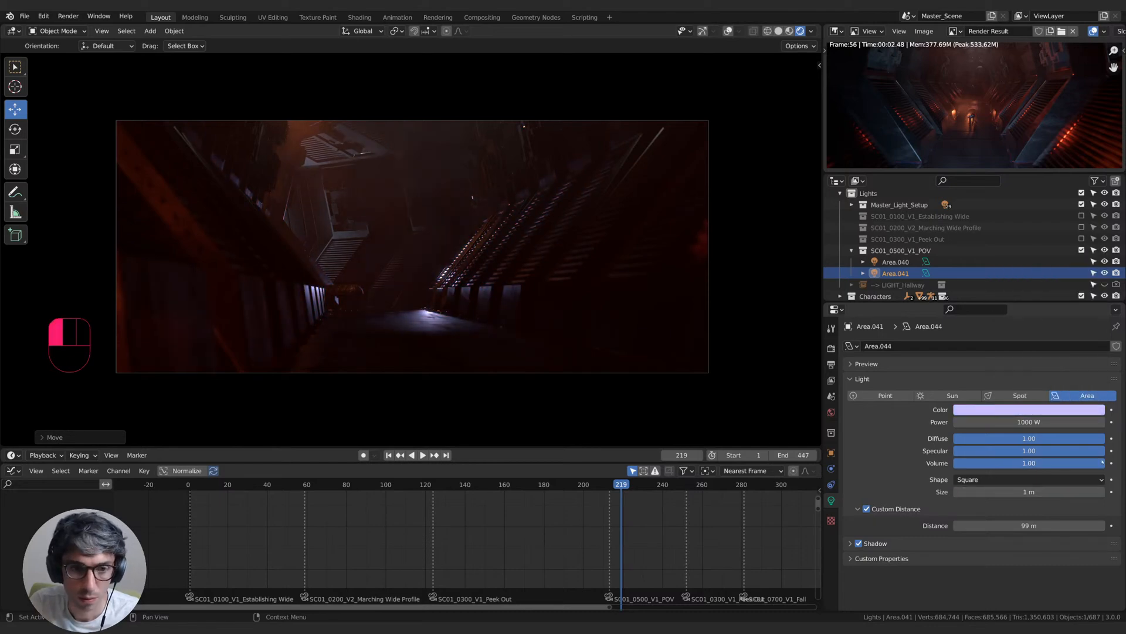
{"action": "mouse_move", "coordinate": [1032, 422]}
{"action": "left_mouse_down"}
{"action": "mouse_move", "coordinate": [938, 422]}
{"action": "mouse_move", "coordinate": [1035, 422]}
{"action": "left_mouse_up"}
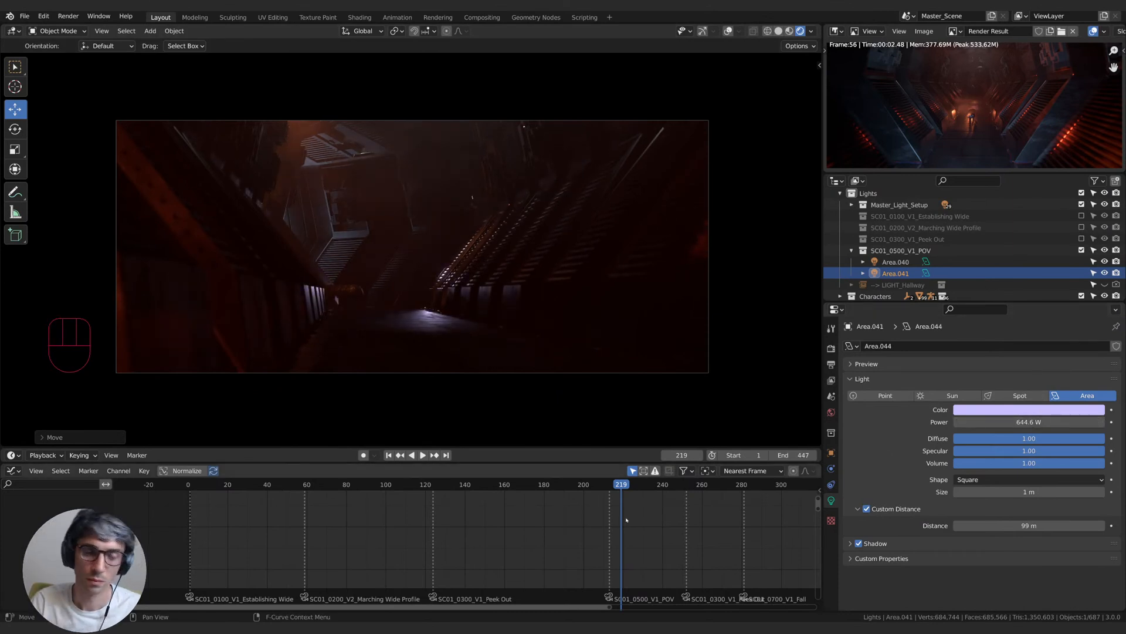
{"action": "key", "text": "r"}
{"action": "right_click", "coordinate": [409, 296]}
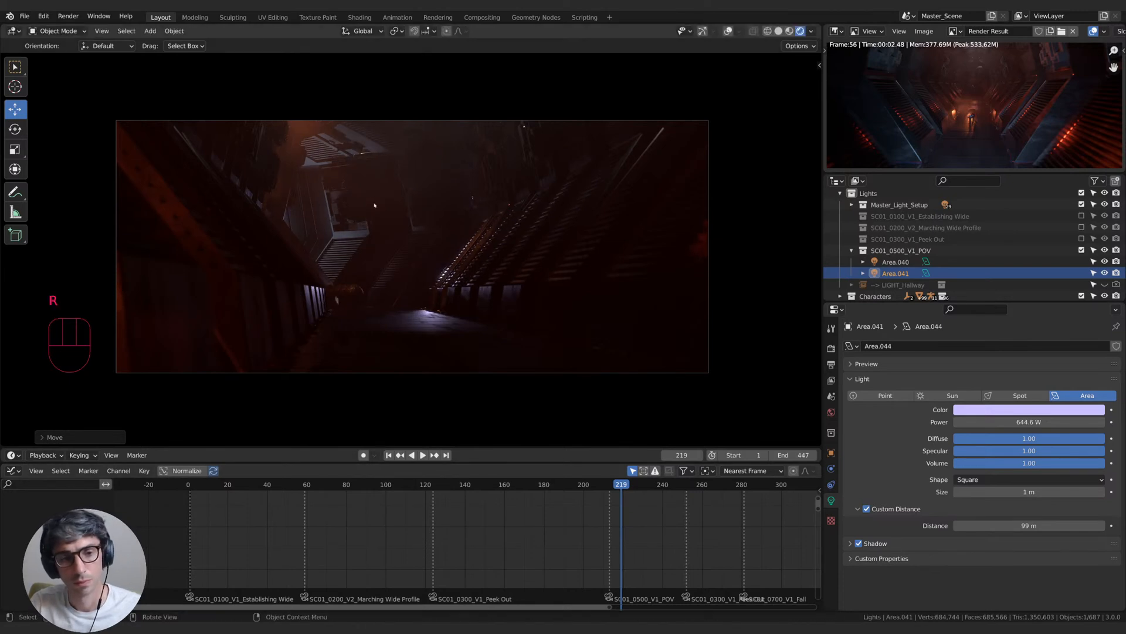
- Add a point light near the droid at the hallway's far end, shift it along global Y and set its power to 482.7 W
{"action": "key", "text": "shift+a"}
{"action": "mouse_move", "coordinate": [409, 295]}
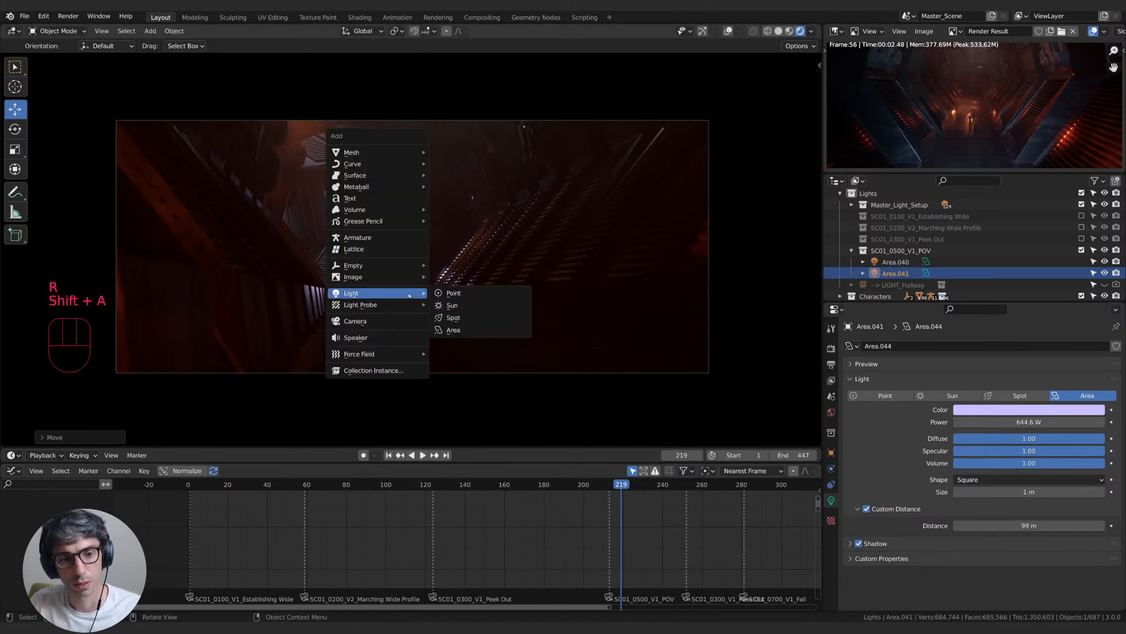
{"action": "left_click", "coordinate": [453, 293]}
{"action": "key", "text": "g"}
{"action": "left_click", "coordinate": [401, 281]}
{"action": "key", "text": "g"}
{"action": "key", "text": "y"}
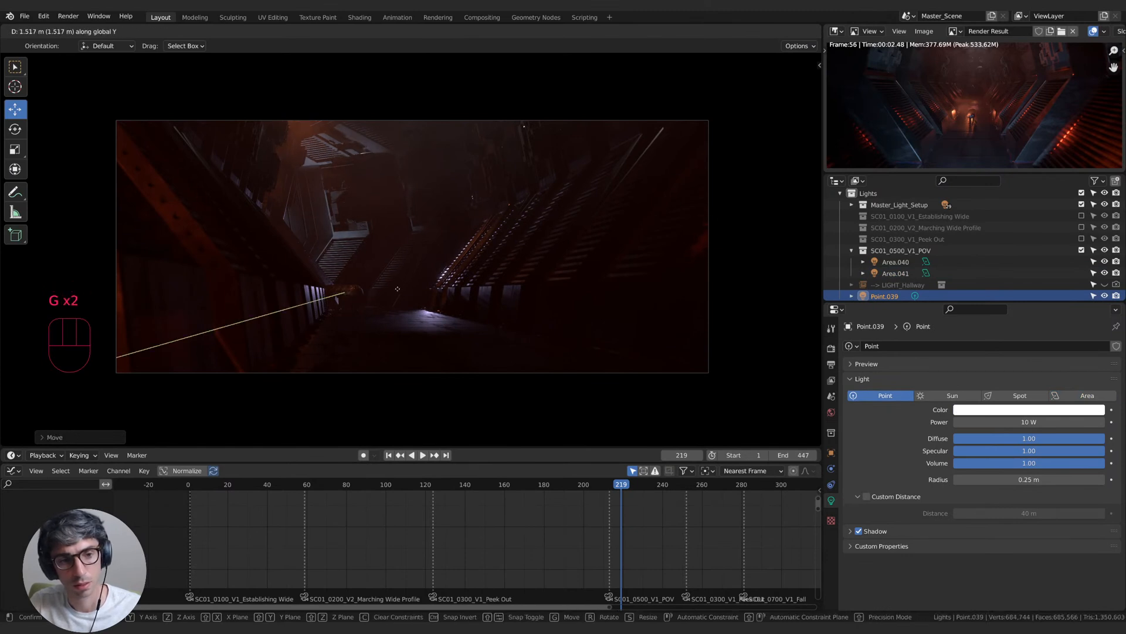
{"action": "left_click", "coordinate": [399, 295]}
{"action": "left_click_drag", "start_coordinate": [1047, 421], "coordinate": [939, 419]}
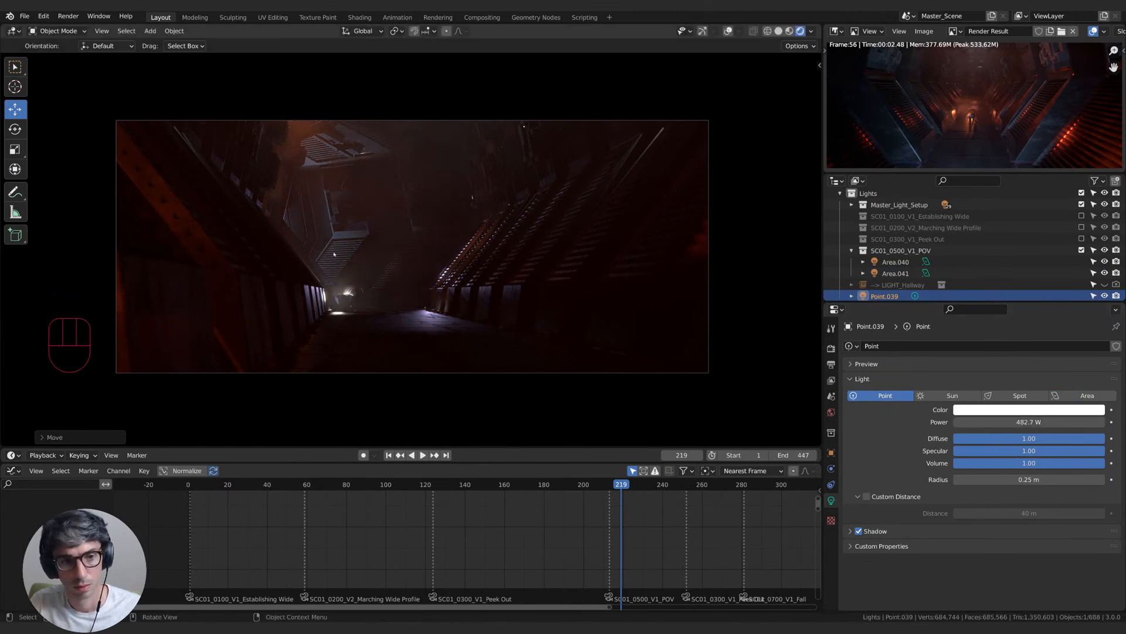
- Try the point light at several positions around the droid, settling just beside it
{"action": "key", "text": "g"}
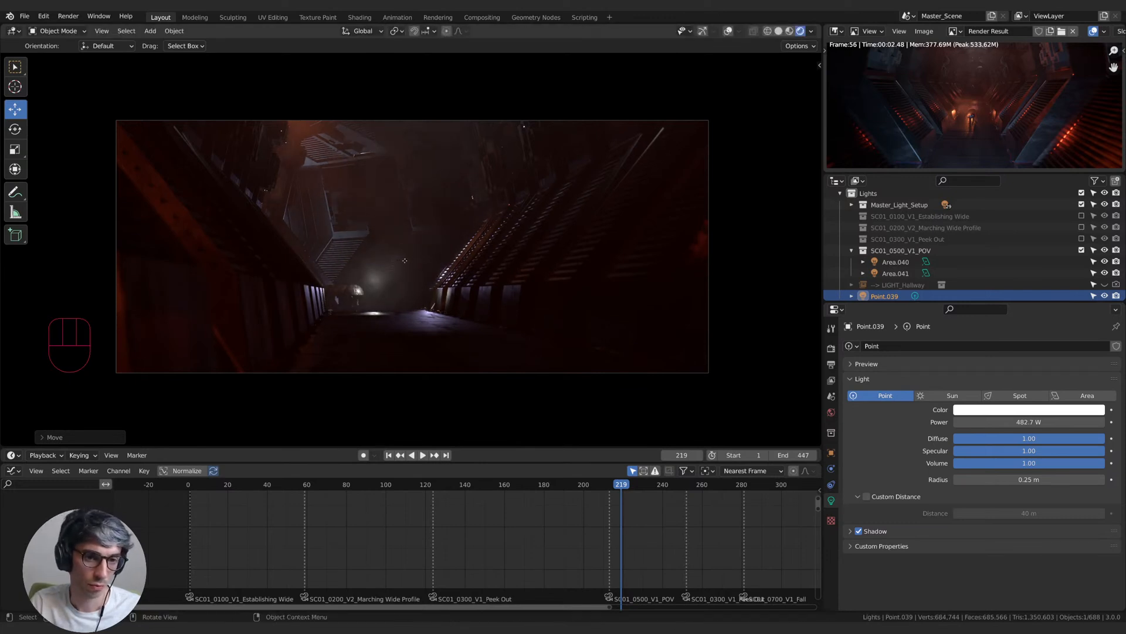
{"action": "key", "text": "g"}
{"action": "key", "text": "g"}
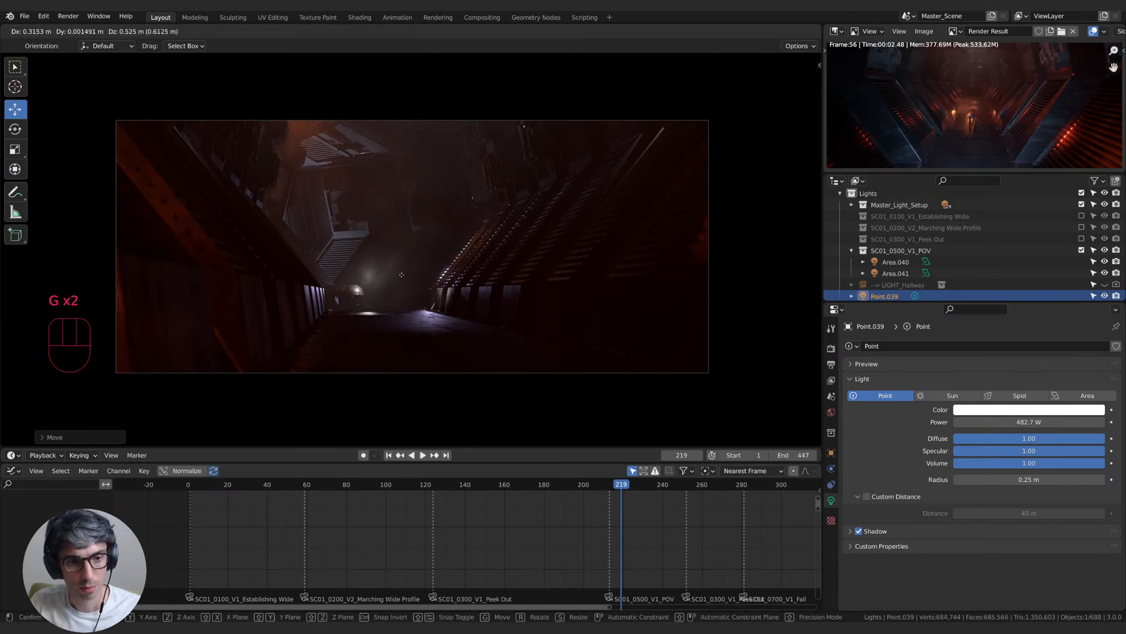
{"action": "left_click", "coordinate": [425, 295]}
{"action": "key", "text": "g"}
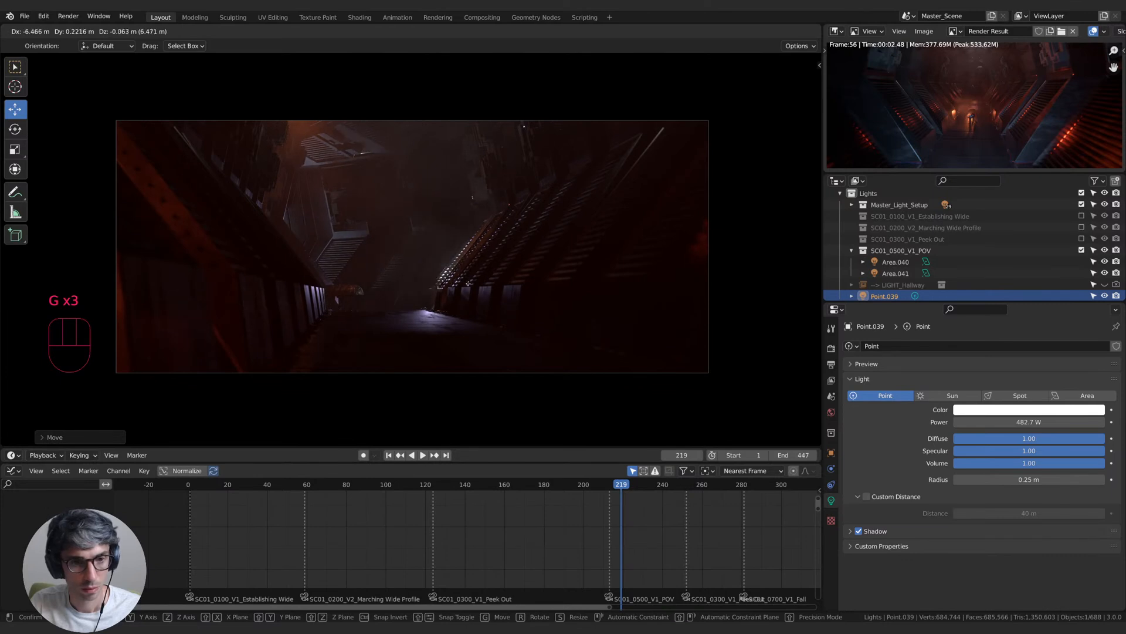
{"action": "left_click", "coordinate": [416, 297]}
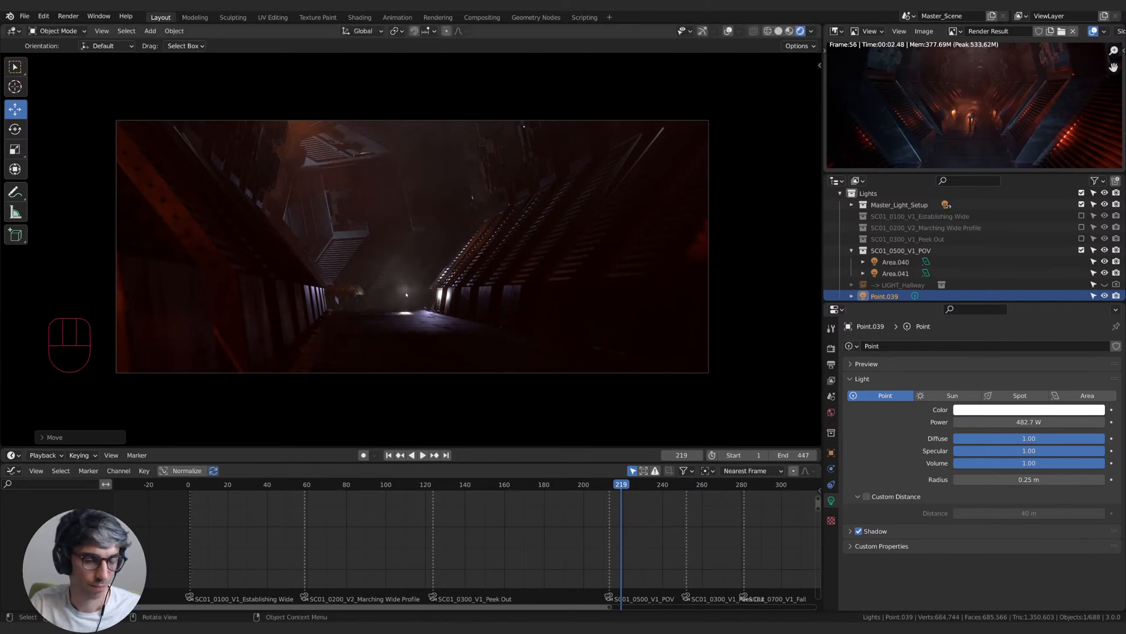
{"action": "key", "text": "g"}
{"action": "left_click", "coordinate": [369, 293]}
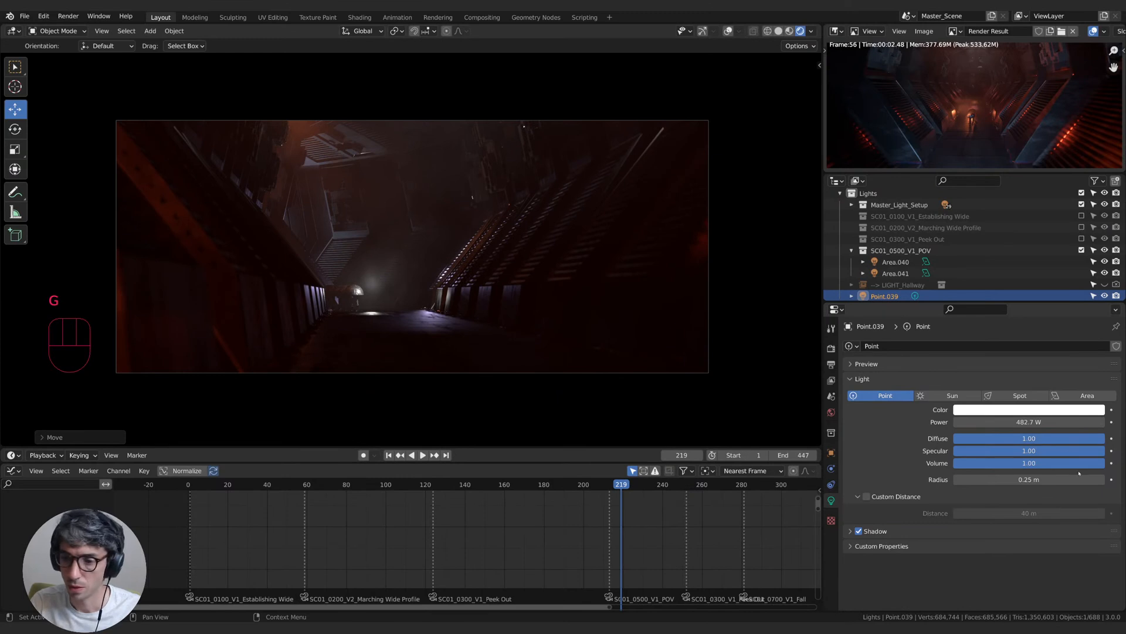
- Set the point light's volume influence to 0, move it toward the right wall's base and delete it
{"action": "left_click_drag", "start_coordinate": [1099, 464], "coordinate": [953, 464]}
{"action": "key", "text": "g"}
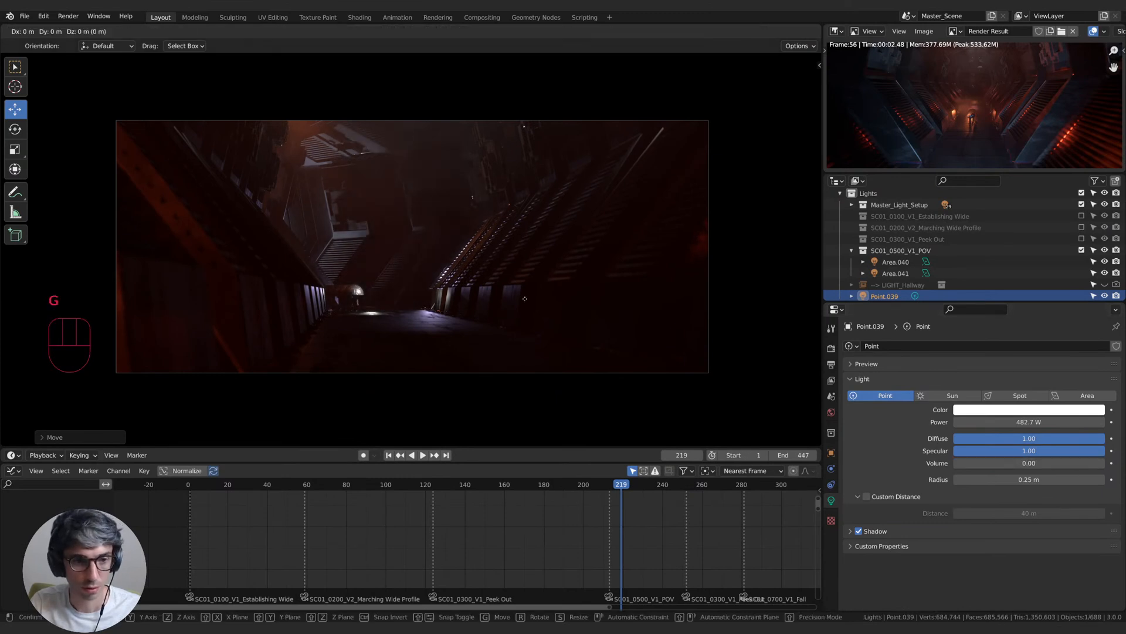
{"action": "left_click", "coordinate": [435, 308]}
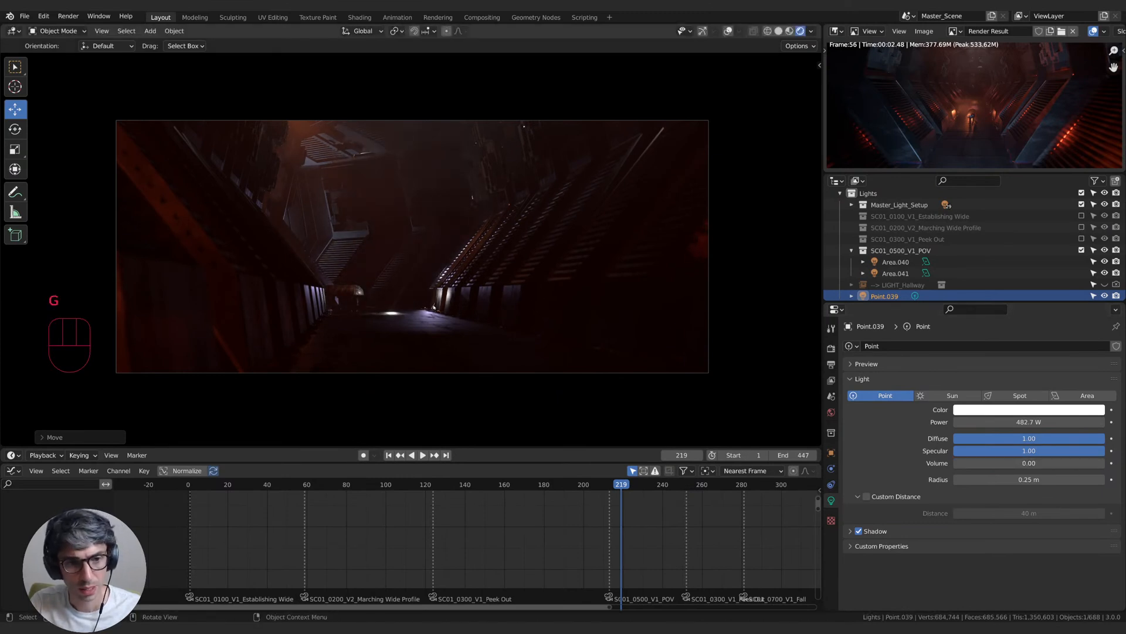
{"action": "left_click", "coordinate": [352, 237], "text": "alt"}
{"action": "left_click", "coordinate": [352, 239]}
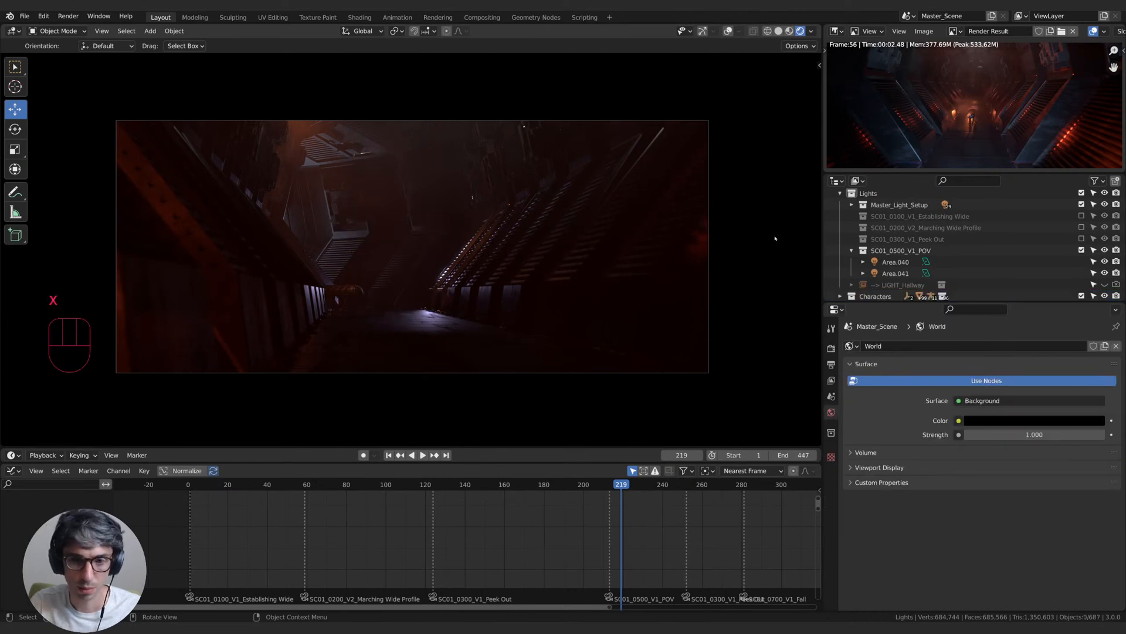
- Reposition and rotate the violet area light so it catches the upper walls and ceiling at the hallway's far end
{"action": "key", "text": "g"}
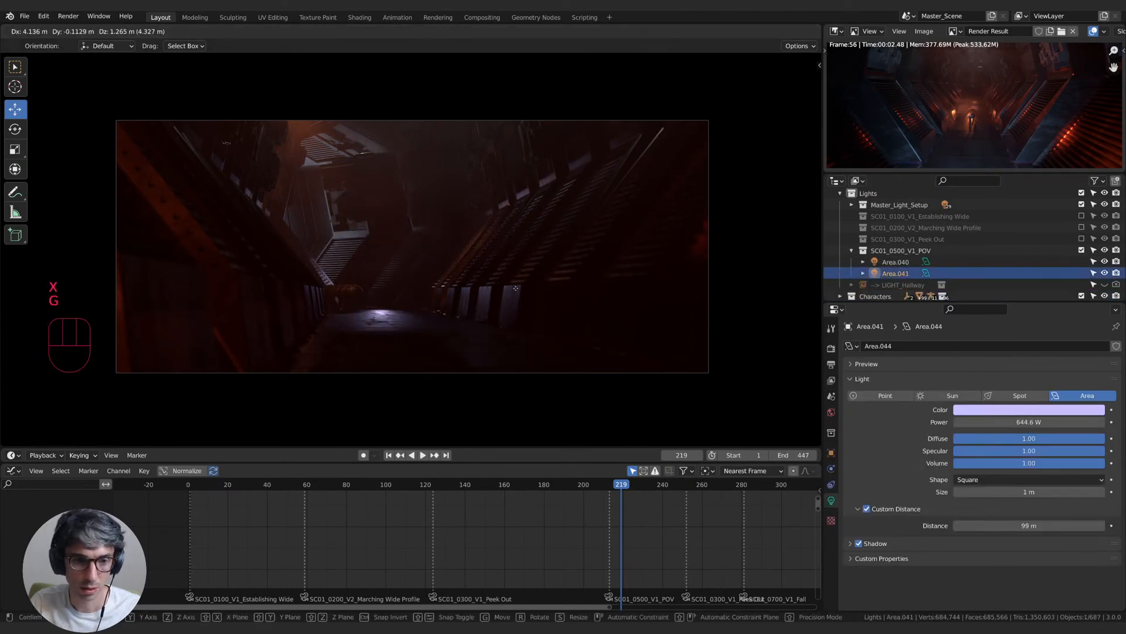
{"action": "left_click", "coordinate": [505, 295]}
{"action": "key", "text": "r"}
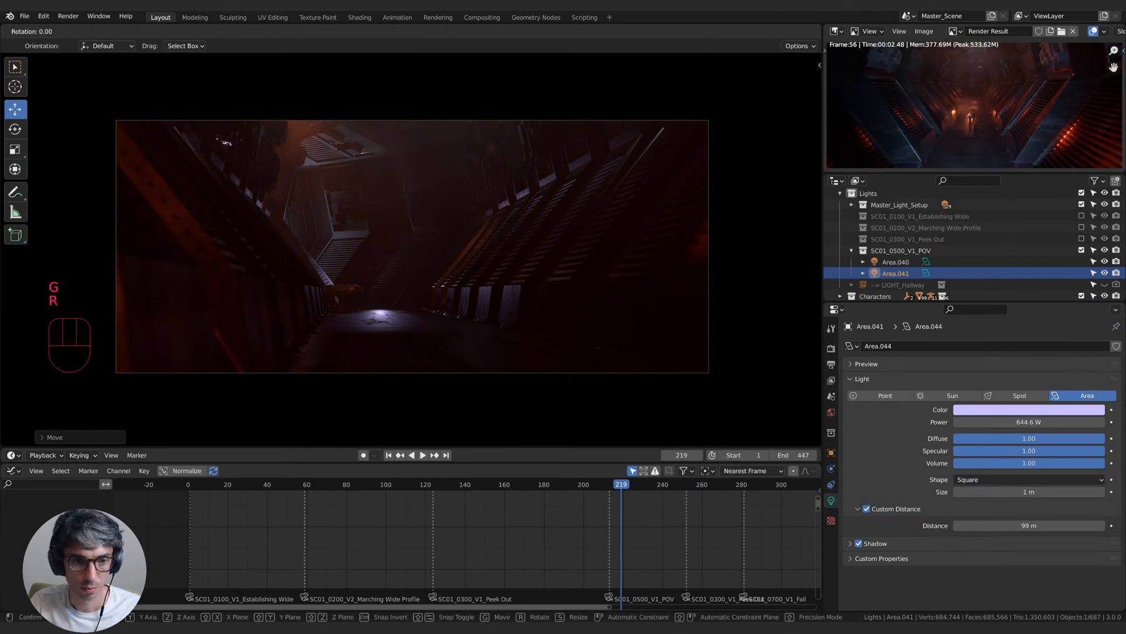
{"action": "left_click", "coordinate": [441, 284]}
{"action": "key", "text": "g"}
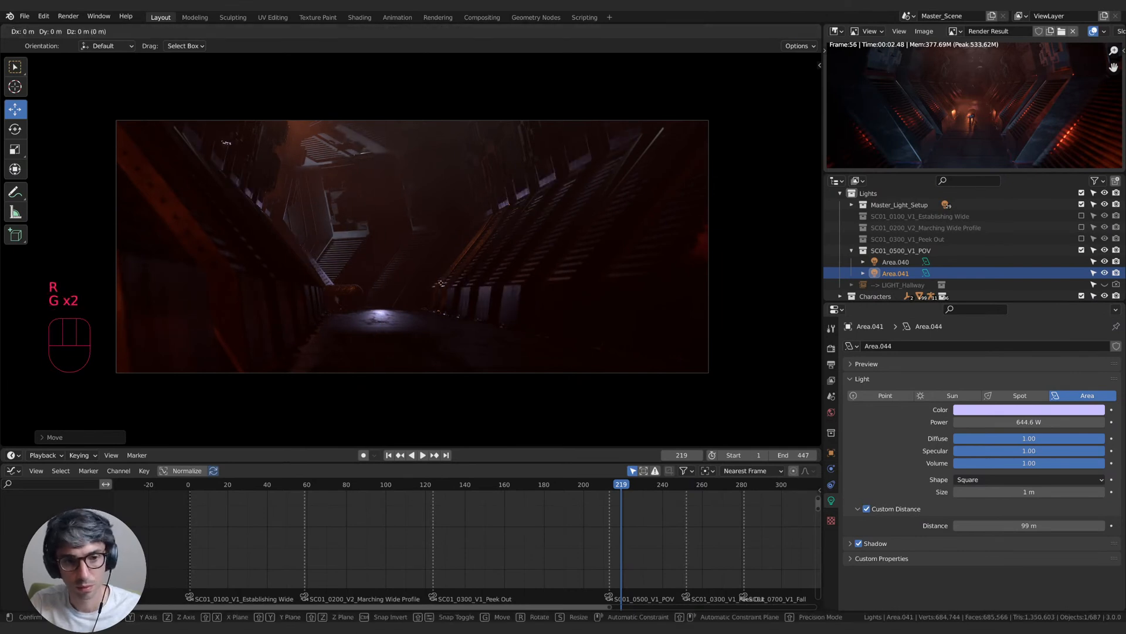
{"action": "left_click", "coordinate": [435, 258]}
{"action": "key", "text": "r"}
{"action": "left_click", "coordinate": [540, 393]}
- Set the volumetrics end distance in the Eevee render settings to 300 m
{"action": "left_click", "coordinate": [832, 348]}
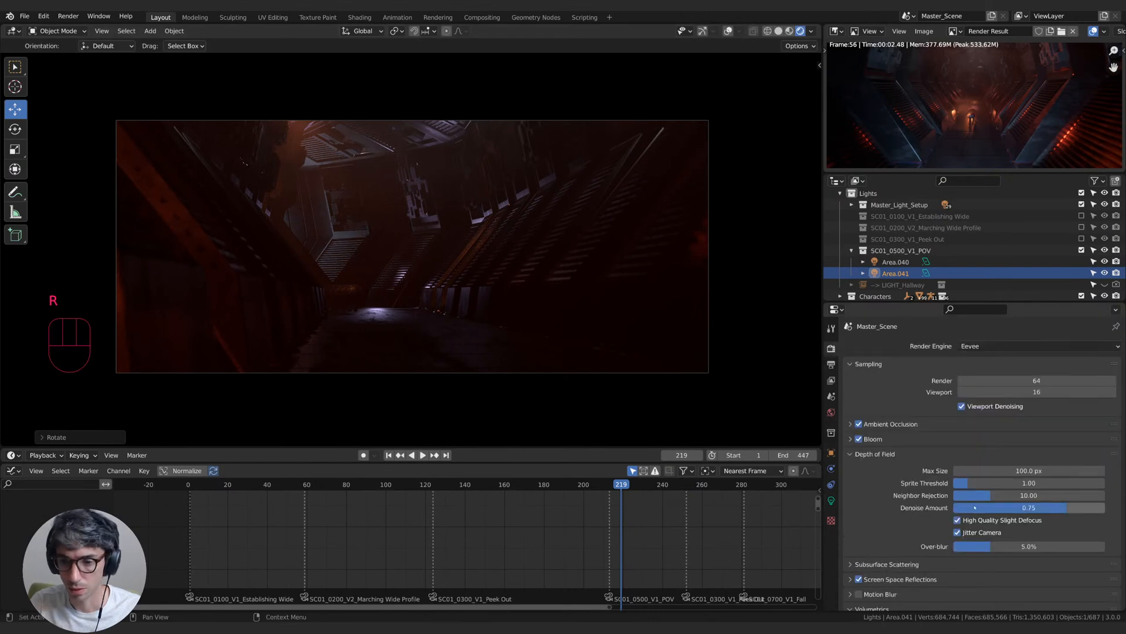
{"action": "scroll", "coordinate": [864, 523], "scroll_direction": "down", "scroll_amount": 3}
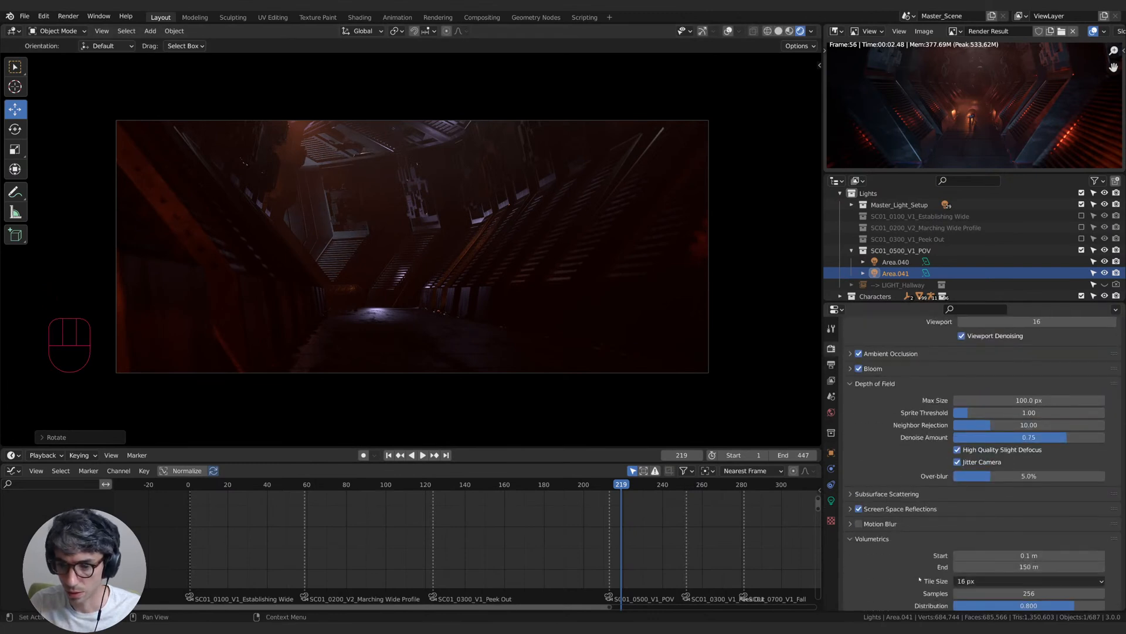
{"action": "left_click", "coordinate": [1040, 567]}
{"action": "type", "text": "3"}
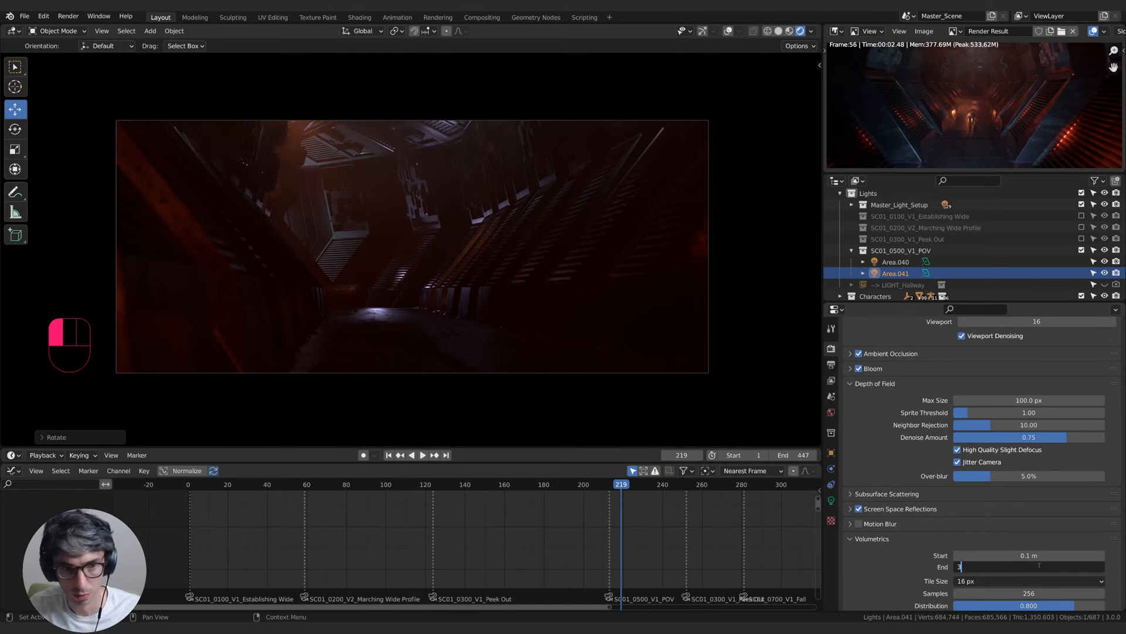
{"action": "type", "text": "00"}
{"action": "key", "text": "Return"}
- Lower the violet area light about 3.5 m and rotate it to light the floor-level wall panels at the far end
{"action": "key", "text": "g"}
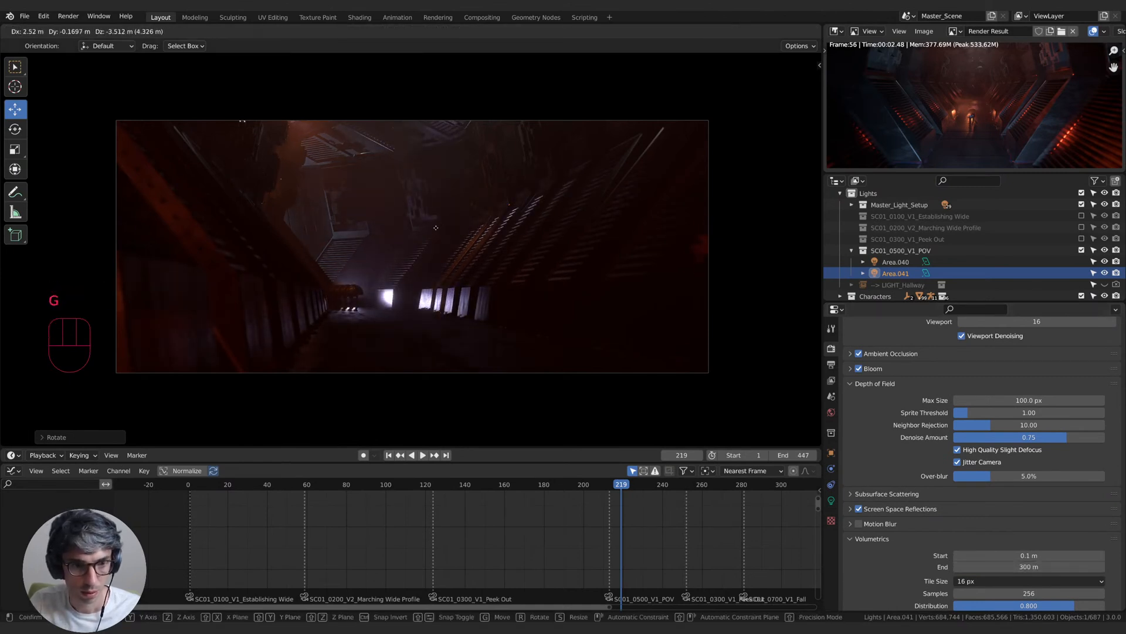
{"action": "key", "text": "r"}
{"action": "key", "text": "r"}
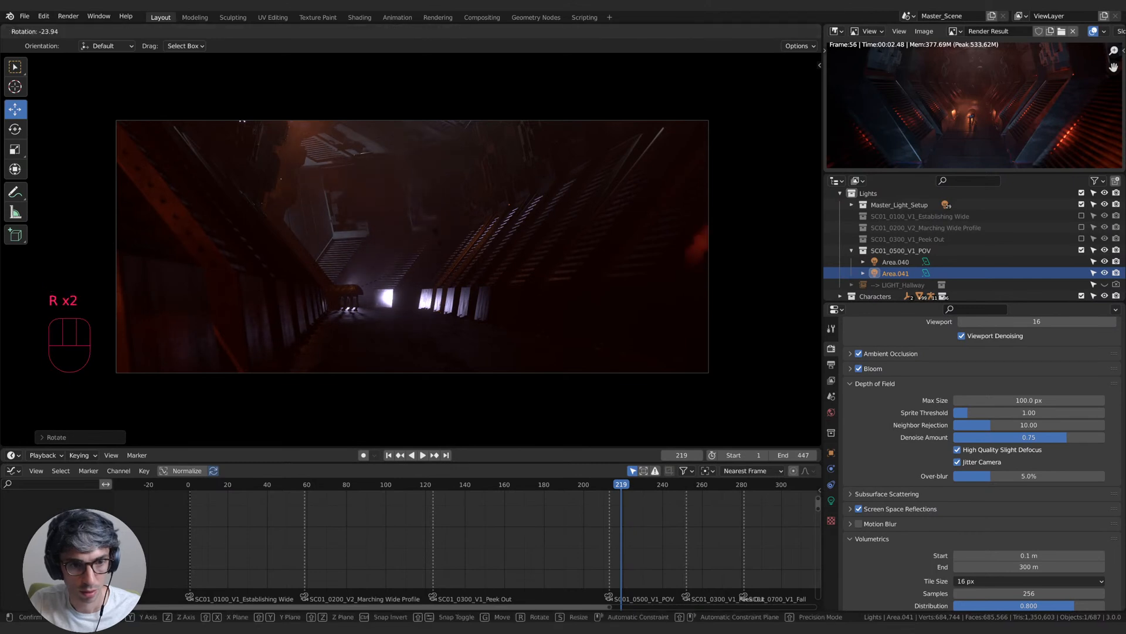
{"action": "left_click", "coordinate": [149, 347]}
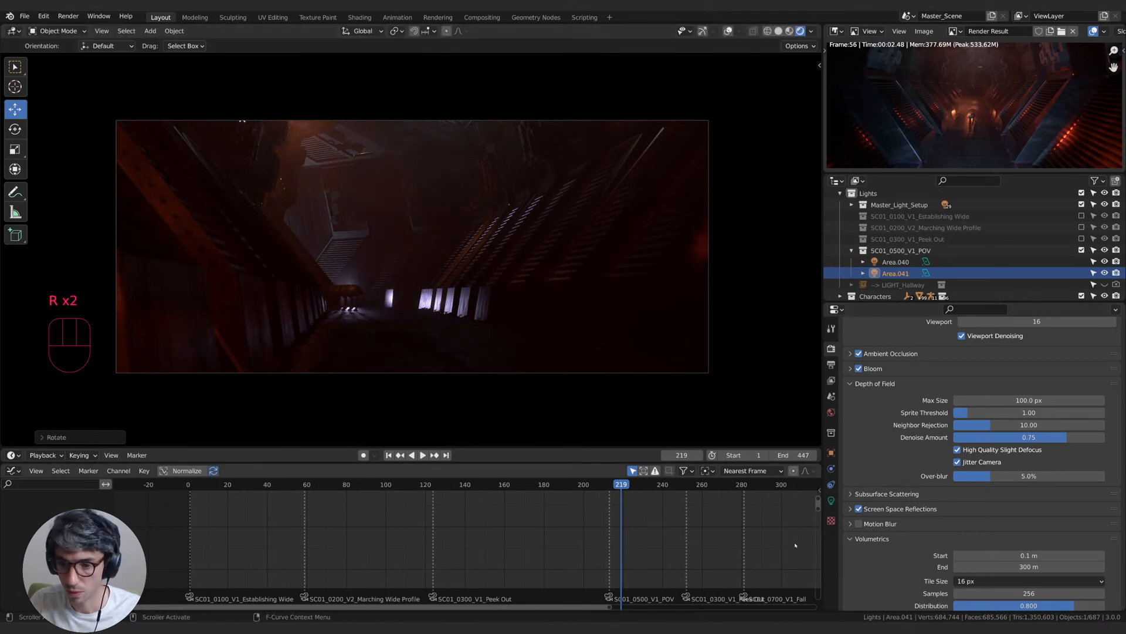
- Raise the area light's power to 738.2 W and change its colour to light blue, hue 0.615 and saturation 0.711
{"action": "left_click", "coordinate": [832, 500]}
{"action": "left_click_drag", "start_coordinate": [1027, 423], "coordinate": [1050, 423]}
{"action": "left_click", "coordinate": [1029, 410]}
{"action": "left_click", "coordinate": [1057, 285]}
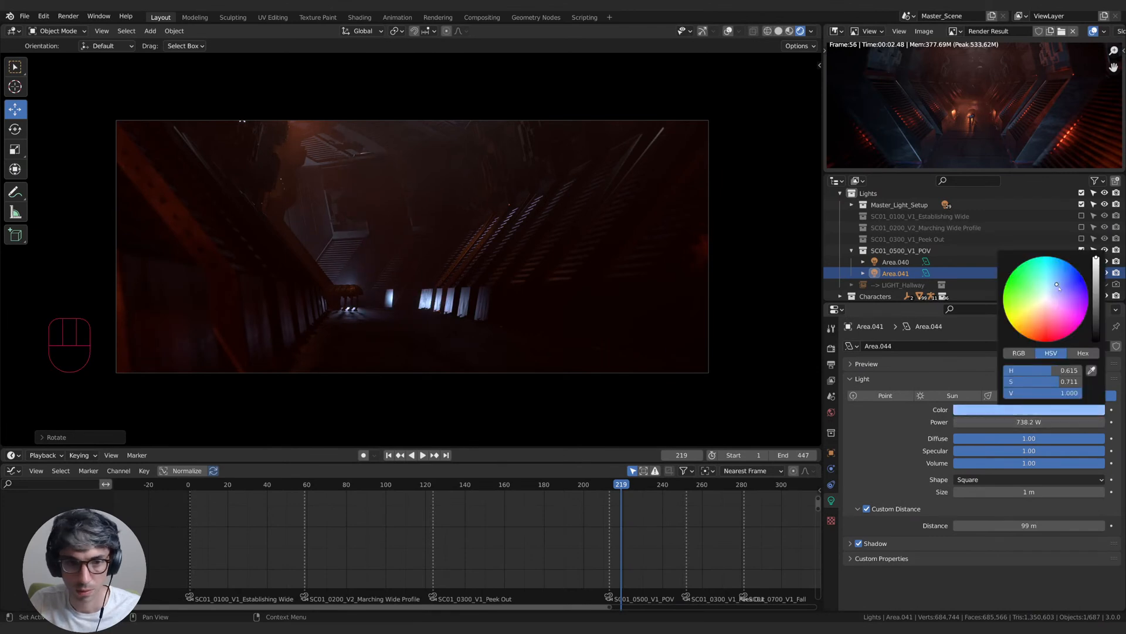
- Fine-tune the blue area light's position and rotation around the far wall panels in small moves
{"action": "key", "text": "g"}
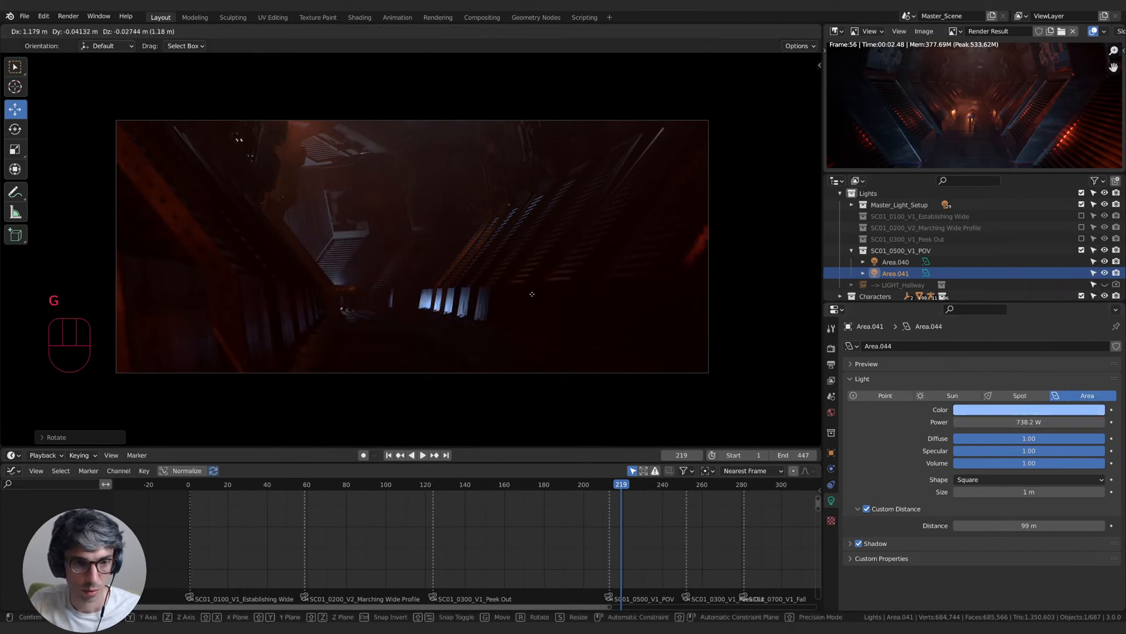
{"action": "left_click", "coordinate": [546, 291]}
{"action": "key", "text": "r"}
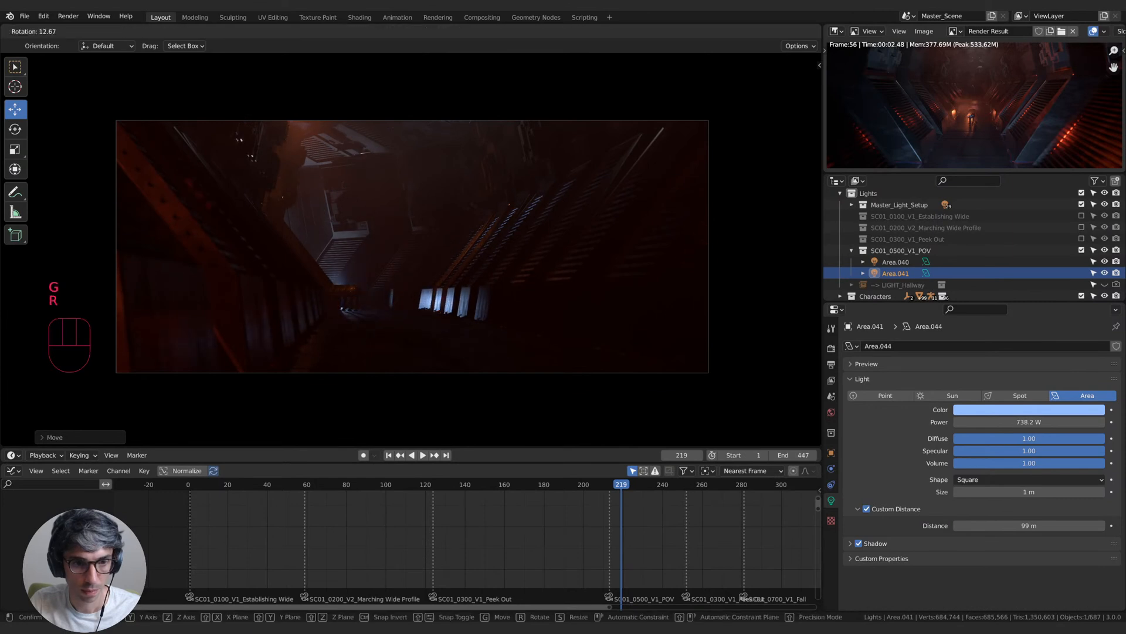
{"action": "left_click", "coordinate": [276, 215]}
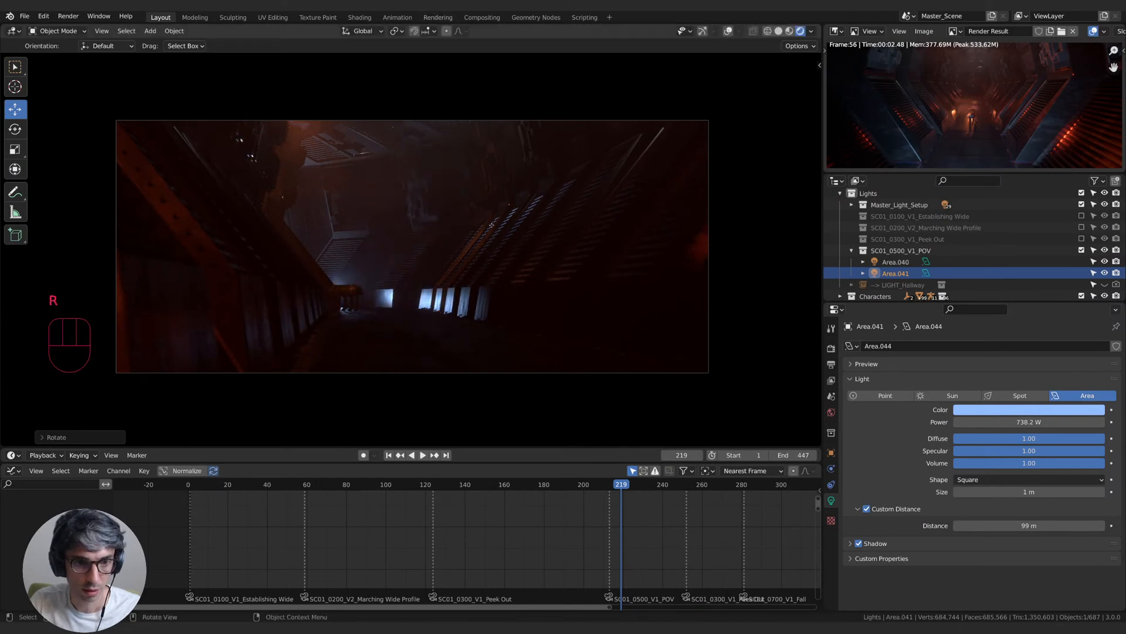
{"action": "key", "text": "g"}
{"action": "left_click", "coordinate": [310, 207]}
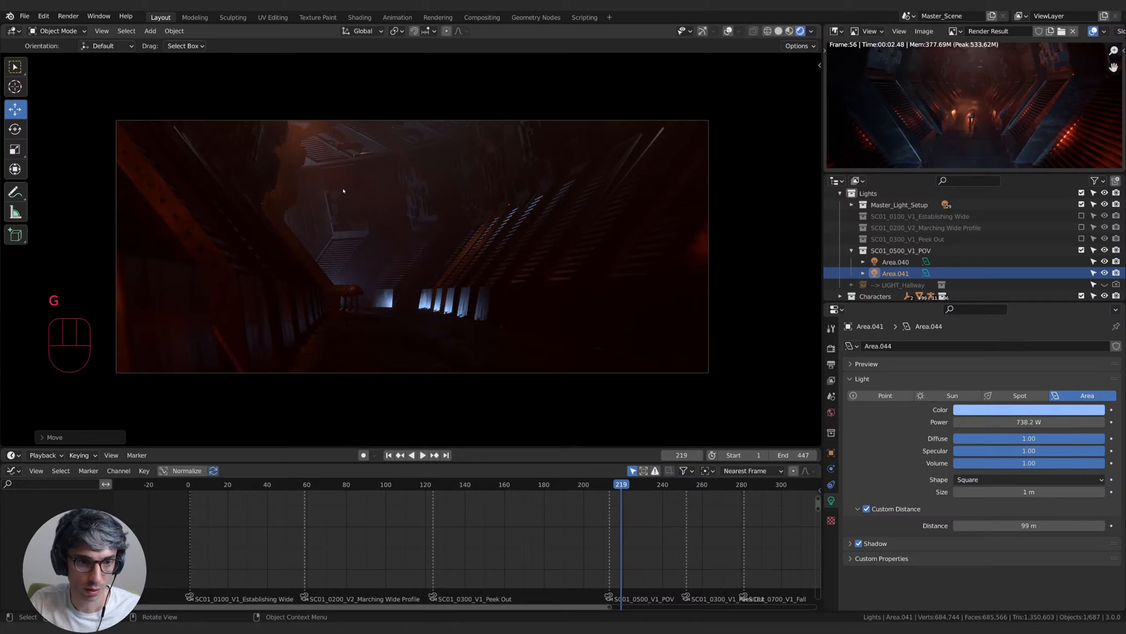
{"action": "key", "text": "r"}
{"action": "left_click", "coordinate": [497, 242]}
- Try orange-red and pale violet on the area light, settling on a light blue
{"action": "left_click", "coordinate": [1041, 409]}
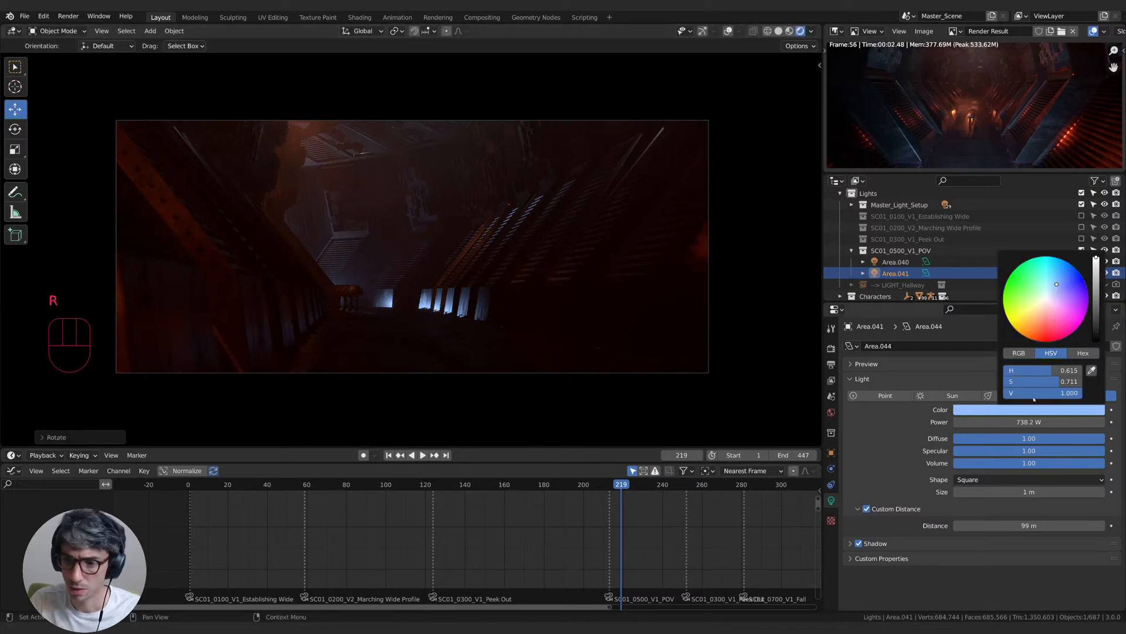
{"action": "left_click_drag", "start_coordinate": [1046, 321], "coordinate": [1033, 339]}
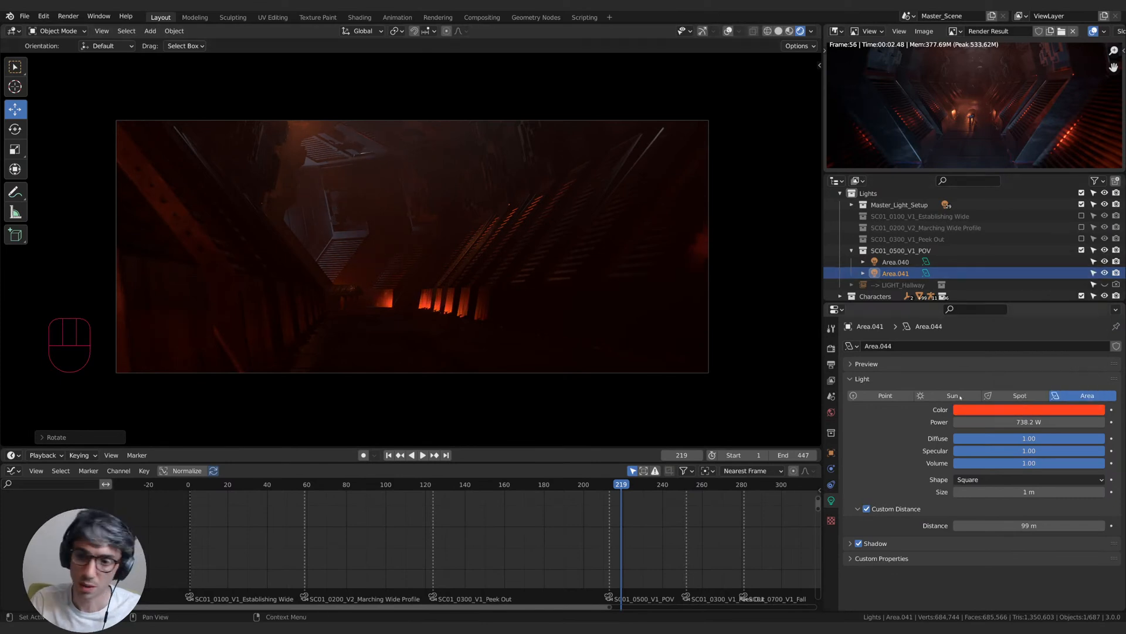
{"action": "left_click", "coordinate": [1010, 405]}
{"action": "left_click", "coordinate": [1039, 323]}
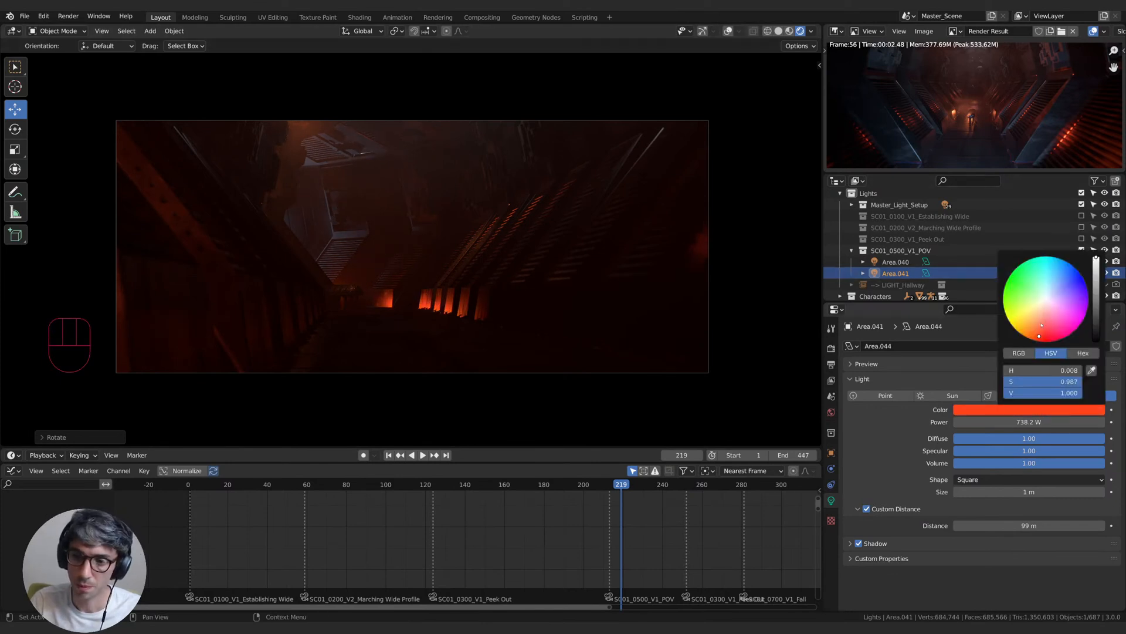
{"action": "left_click", "coordinate": [1053, 292]}
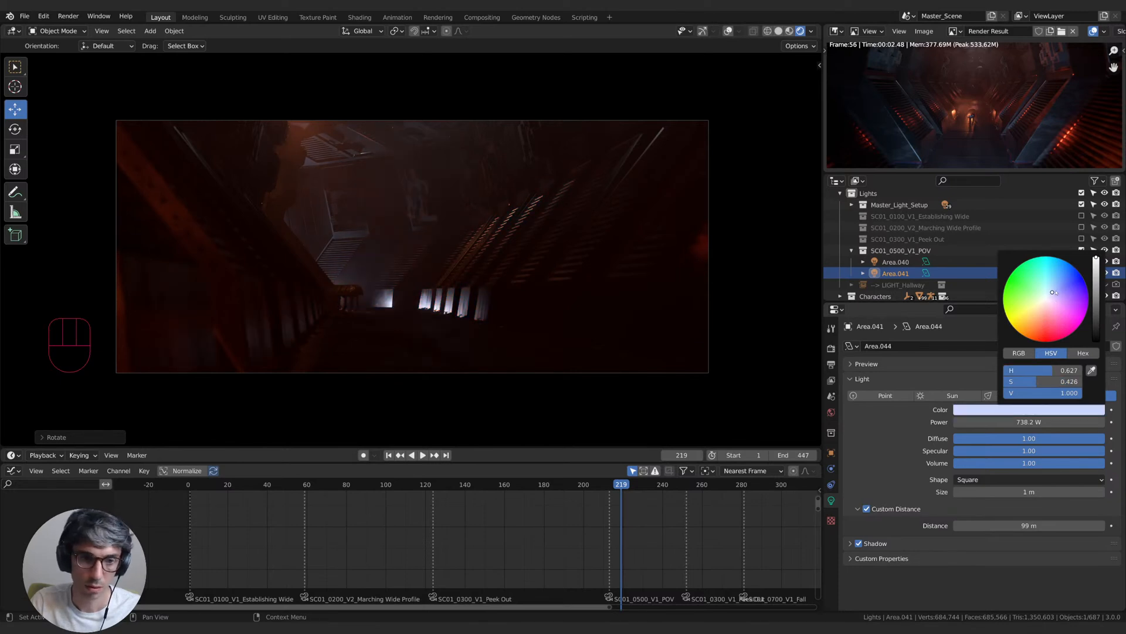
{"action": "left_click_drag", "start_coordinate": [1053, 293], "coordinate": [1039, 327]}
{"action": "left_click", "coordinate": [1059, 282]}
{"action": "left_click_drag", "start_coordinate": [1058, 281], "coordinate": [1058, 283]}
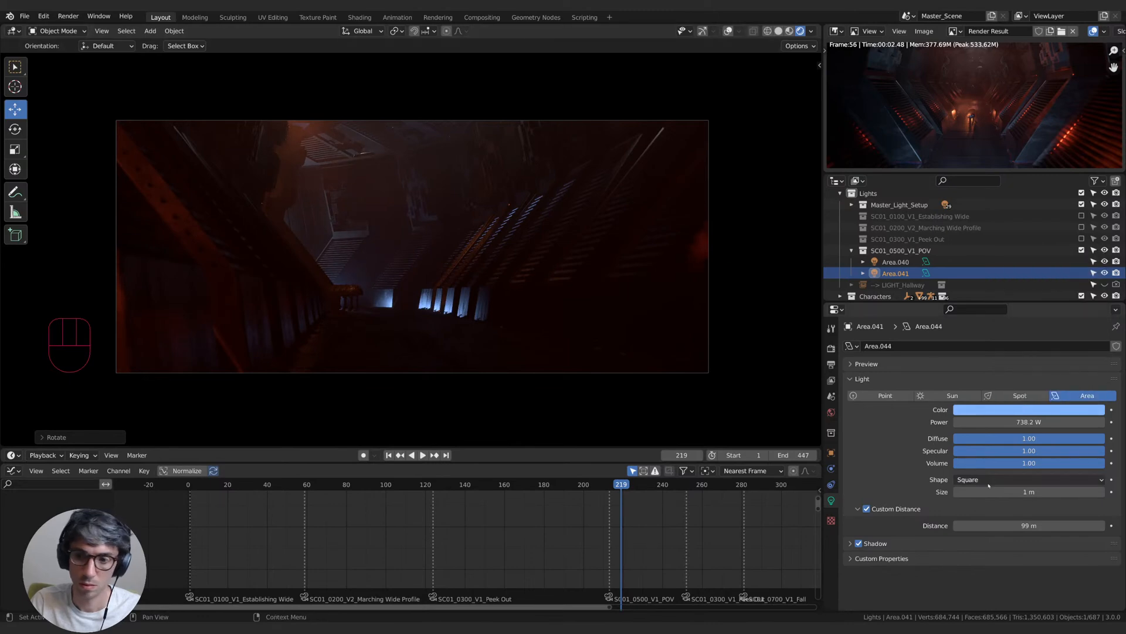
- Set the area light's size to 0 m and custom distance to 100 m, and shift it up across the hallway
{"action": "left_click_drag", "start_coordinate": [1029, 525], "coordinate": [1013, 496]}
{"action": "key", "text": "g"}
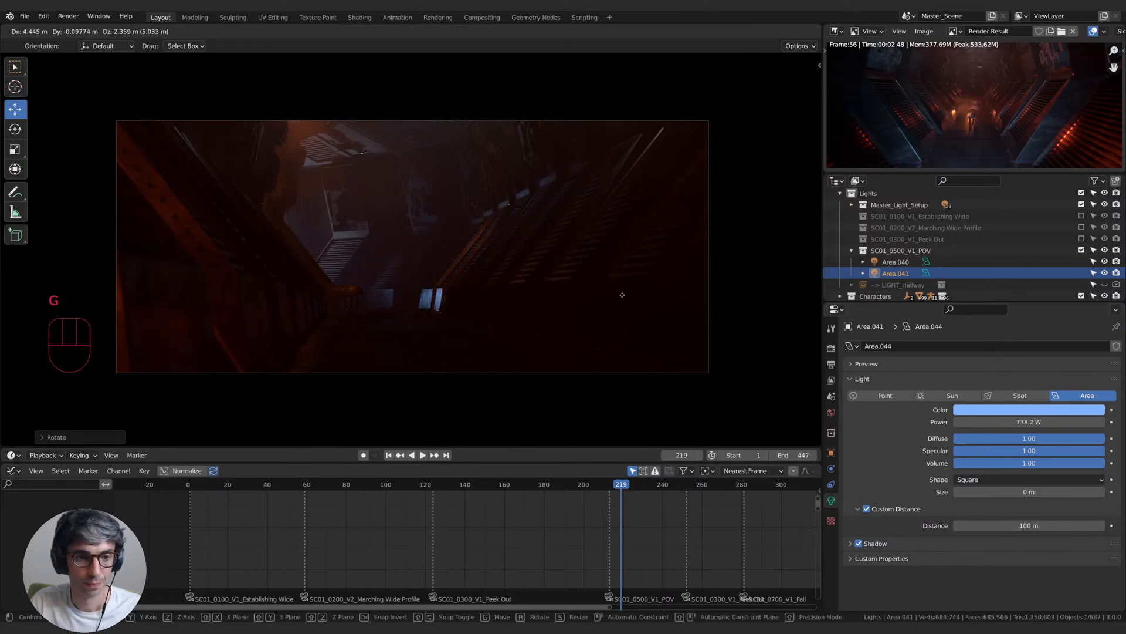
{"action": "left_click", "coordinate": [596, 231]}
{"action": "key", "text": "r"}
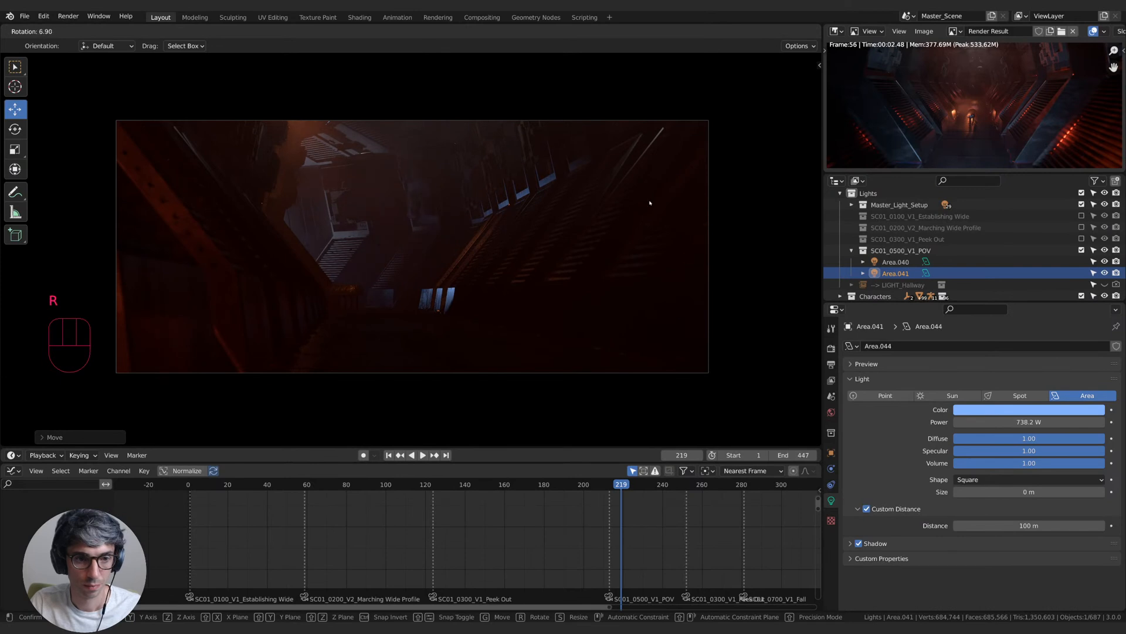
{"action": "right_click", "coordinate": [545, 245]}
{"action": "key", "text": "grave"}
{"action": "key", "text": "KP_0"}
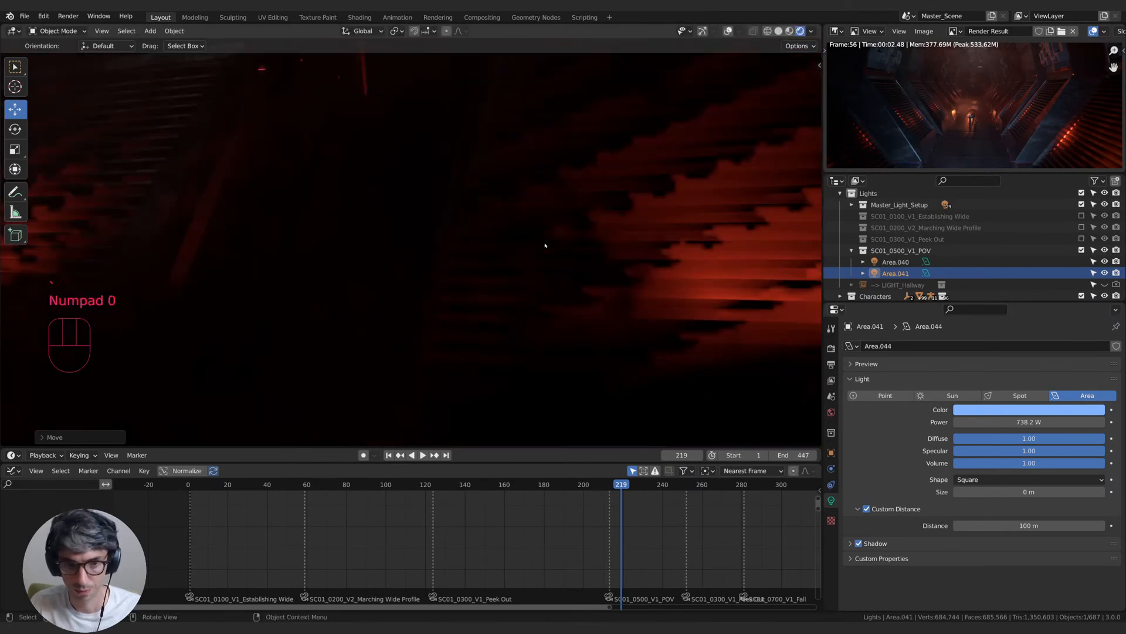
- Move the blue area light back across the hallway, adjust its rotation and raise it about 1.9 m along global Z
{"action": "key", "text": "g"}
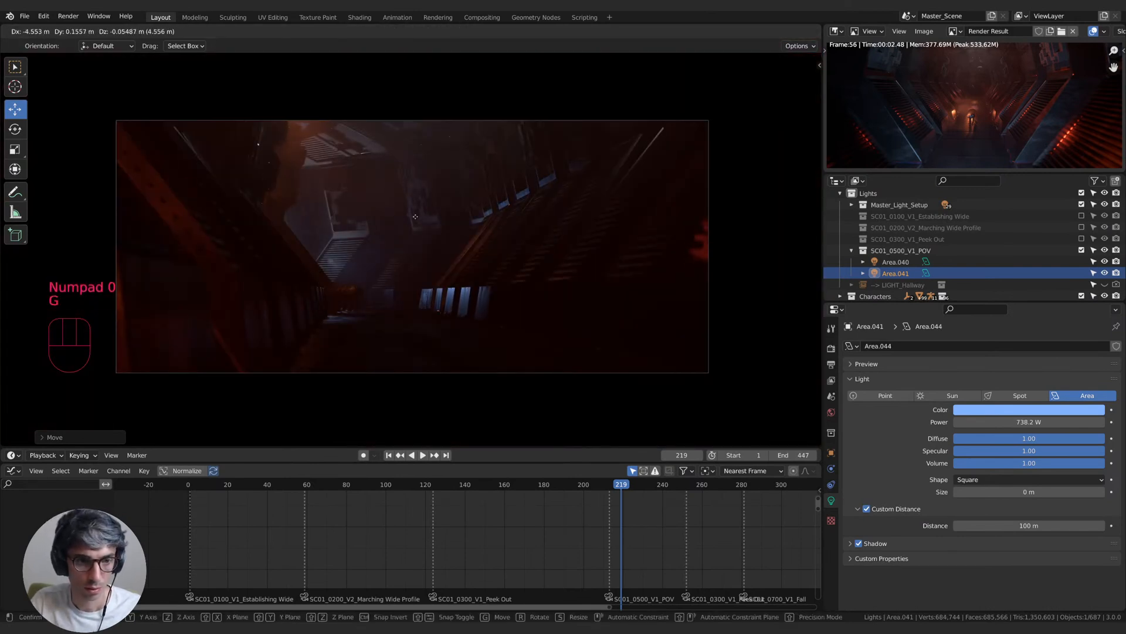
{"action": "left_click", "coordinate": [437, 211]}
{"action": "key", "text": "r"}
{"action": "left_click", "coordinate": [453, 266]}
{"action": "key", "text": "g"}
{"action": "left_click", "coordinate": [444, 271]}
{"action": "key", "text": "g"}
{"action": "key", "text": "z"}
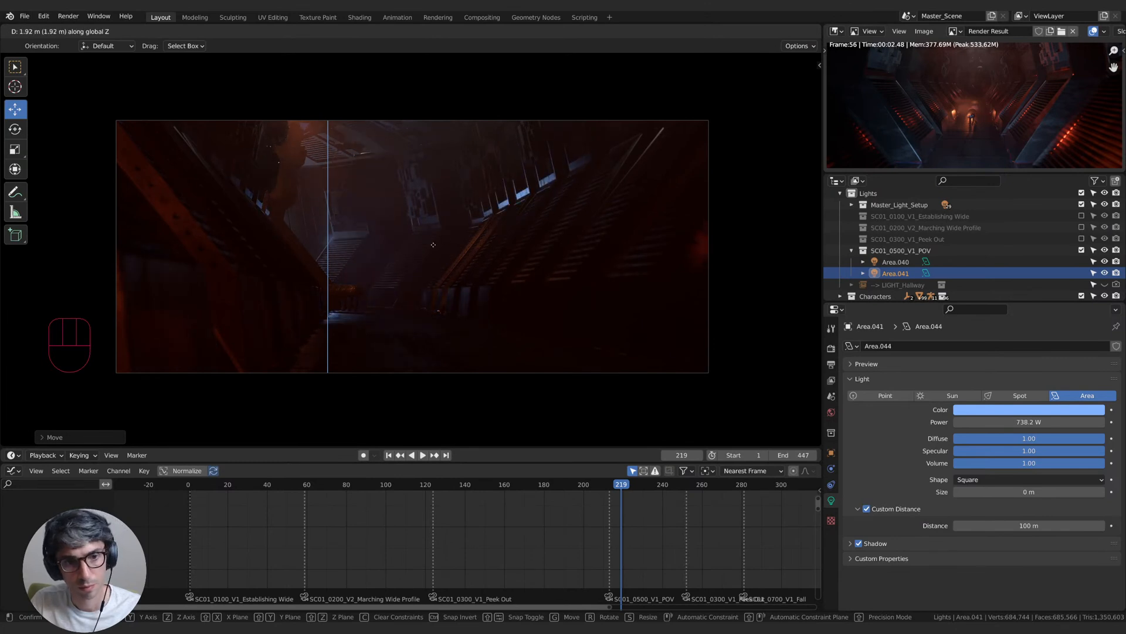
{"action": "left_click", "coordinate": [433, 244]}
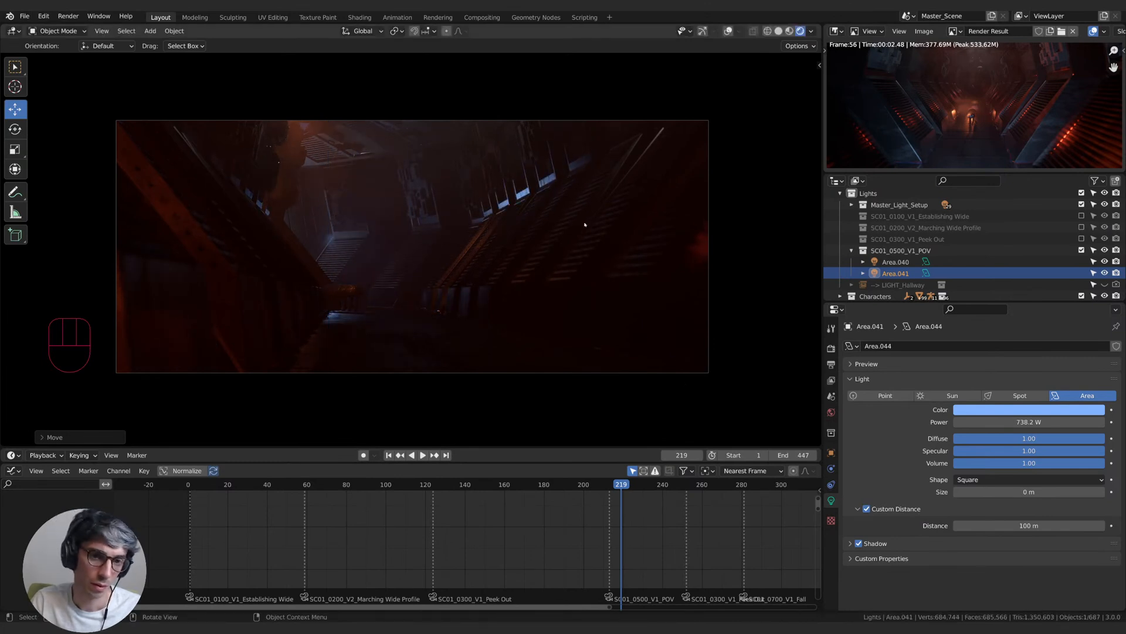
- Lower the blue area light about 4.5 m so it lights the floor-level wall panels
{"action": "mouse_move", "coordinate": [1083, 466]}
{"action": "left_mouse_down"}
{"action": "mouse_move", "coordinate": [997, 466]}
{"action": "mouse_move", "coordinate": [1083, 465]}
{"action": "left_mouse_up"}
{"action": "key", "text": "g"}
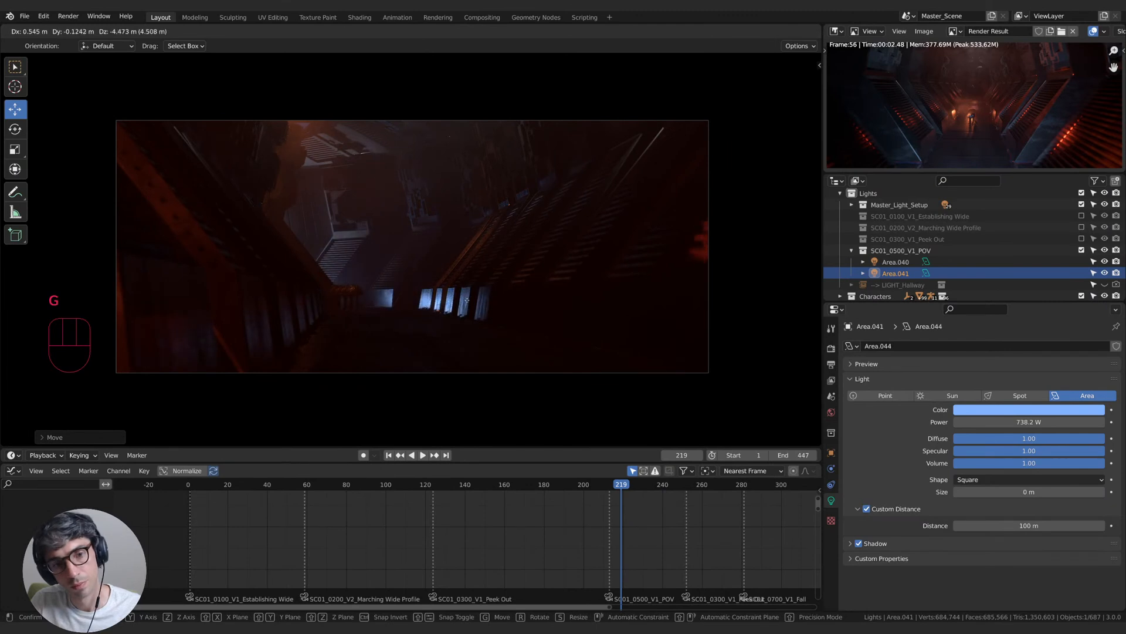
{"action": "left_click", "coordinate": [468, 304]}
- Duplicate the blue area light and raise the copy along global Z to light the upper walls
{"action": "key", "text": "shift+d"}
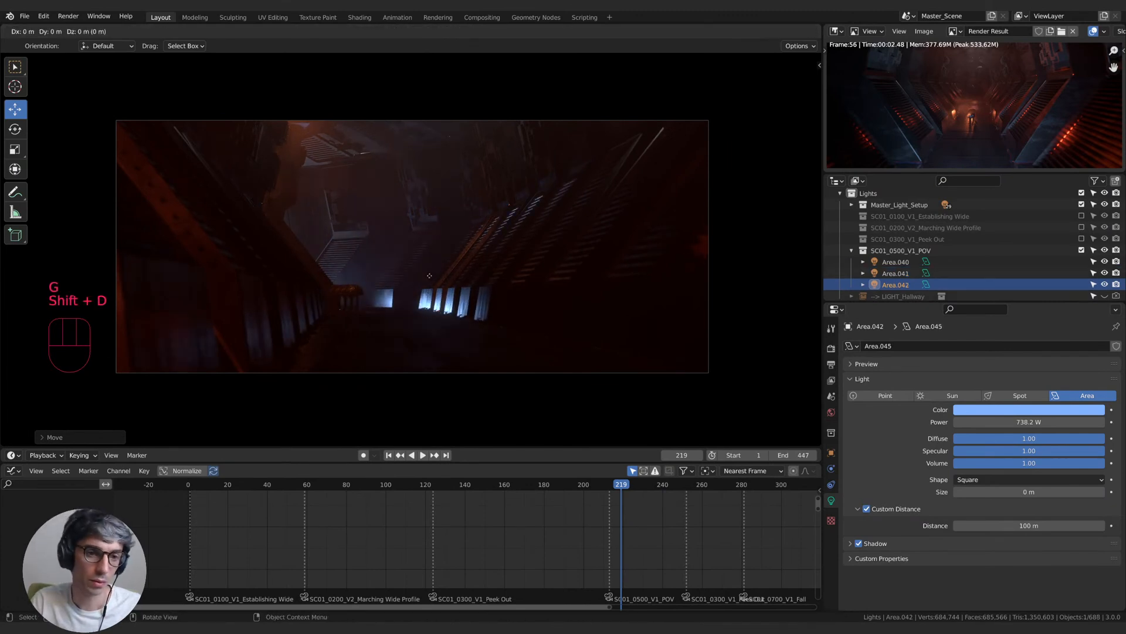
{"action": "key", "text": "g"}
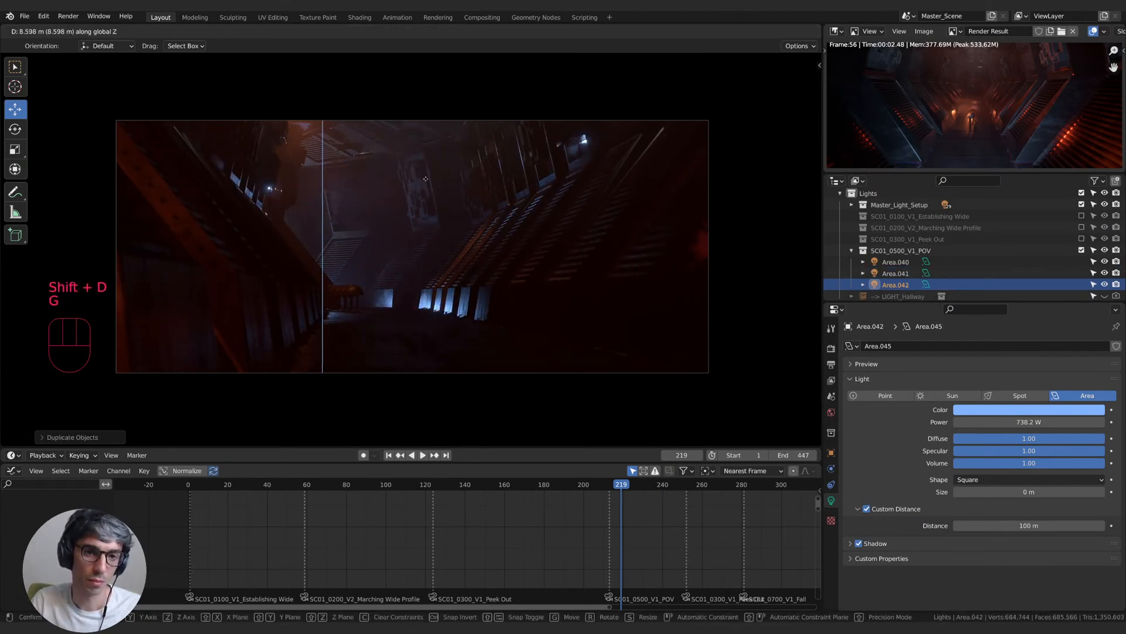
{"action": "left_click", "coordinate": [359, 226]}
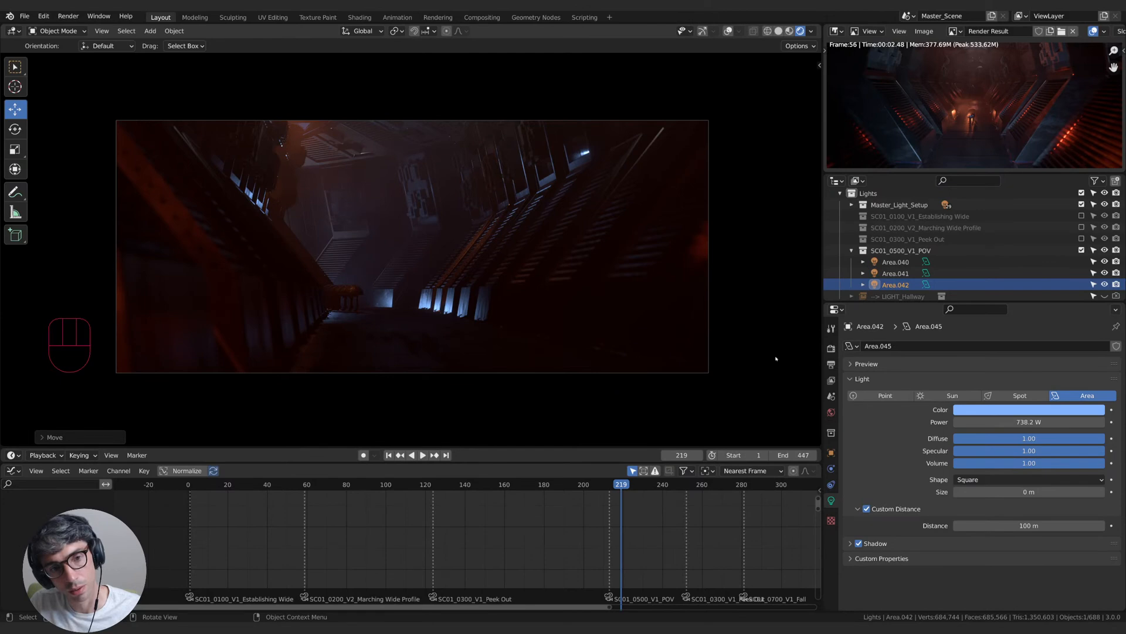
- Try a red colour on the duplicated upper area light and undo it
{"action": "left_click", "coordinate": [1030, 409]}
{"action": "left_click", "coordinate": [1045, 330]}
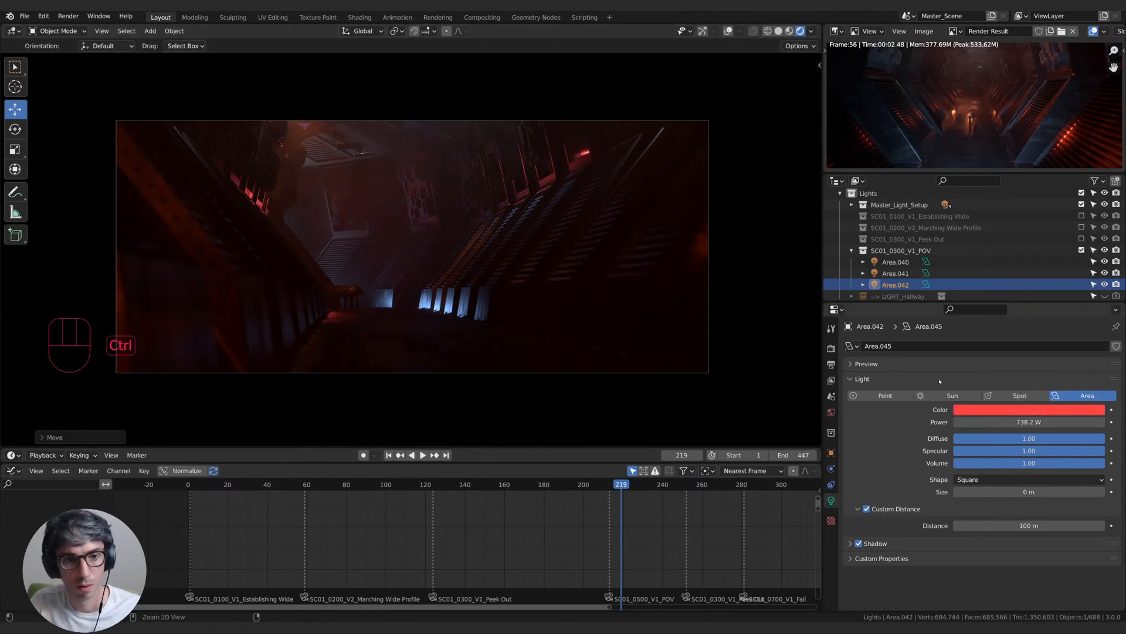
{"action": "key", "text": "ctrl+z"}
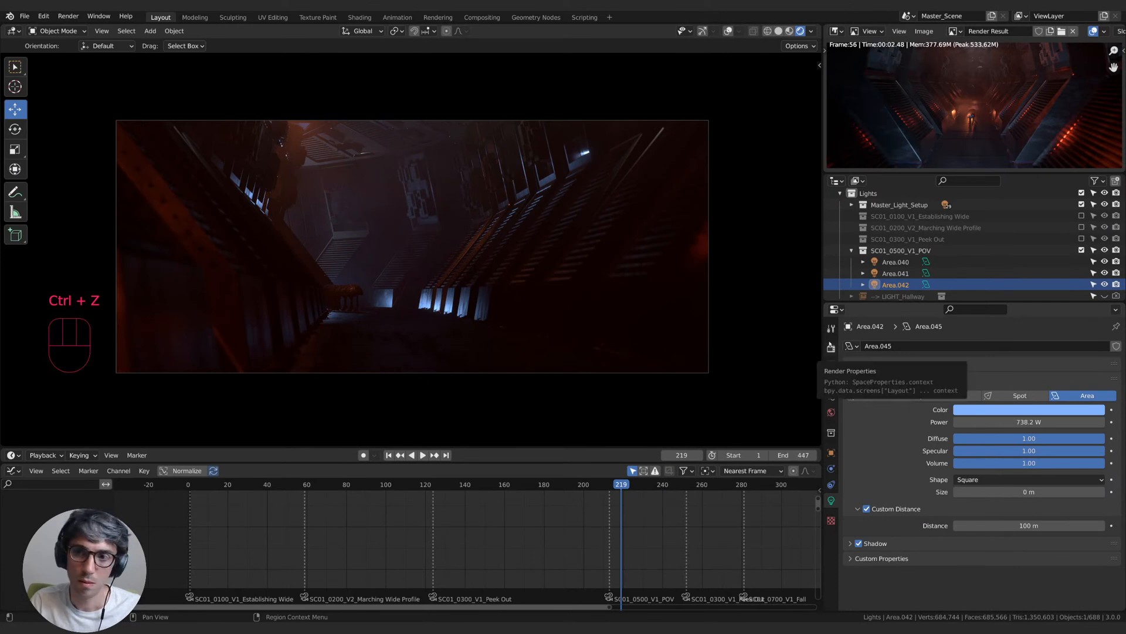
- Desaturate the duplicated upper area light's colour to a pale blue
{"action": "left_click", "coordinate": [1029, 409]}
{"action": "left_click", "coordinate": [1055, 287]}
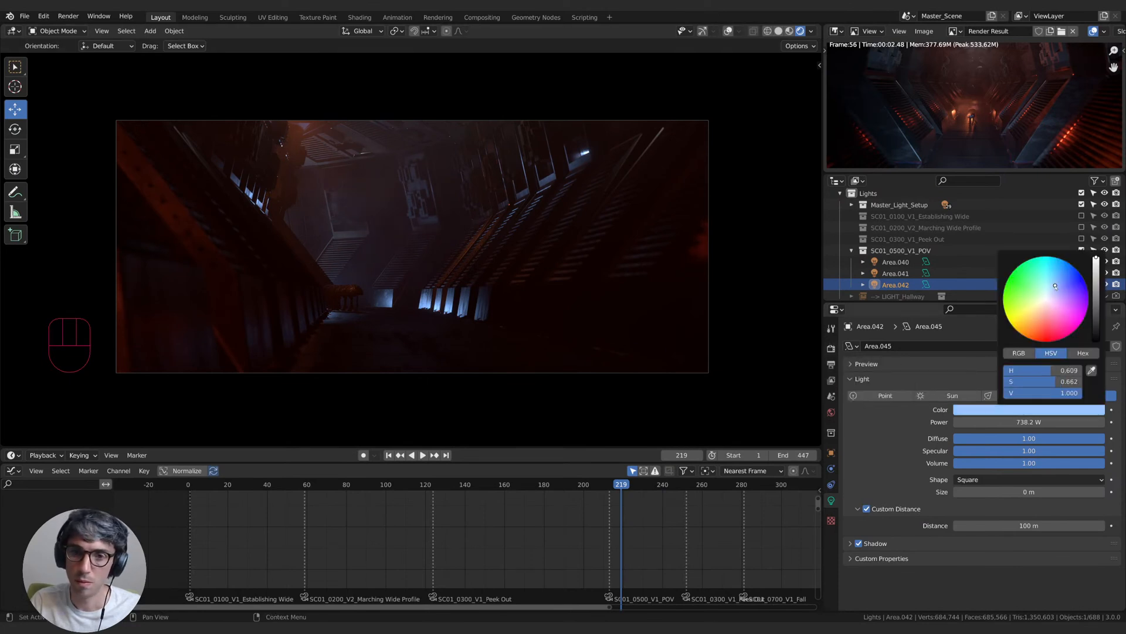
{"action": "left_click_drag", "start_coordinate": [1054, 287], "coordinate": [1052, 289]}
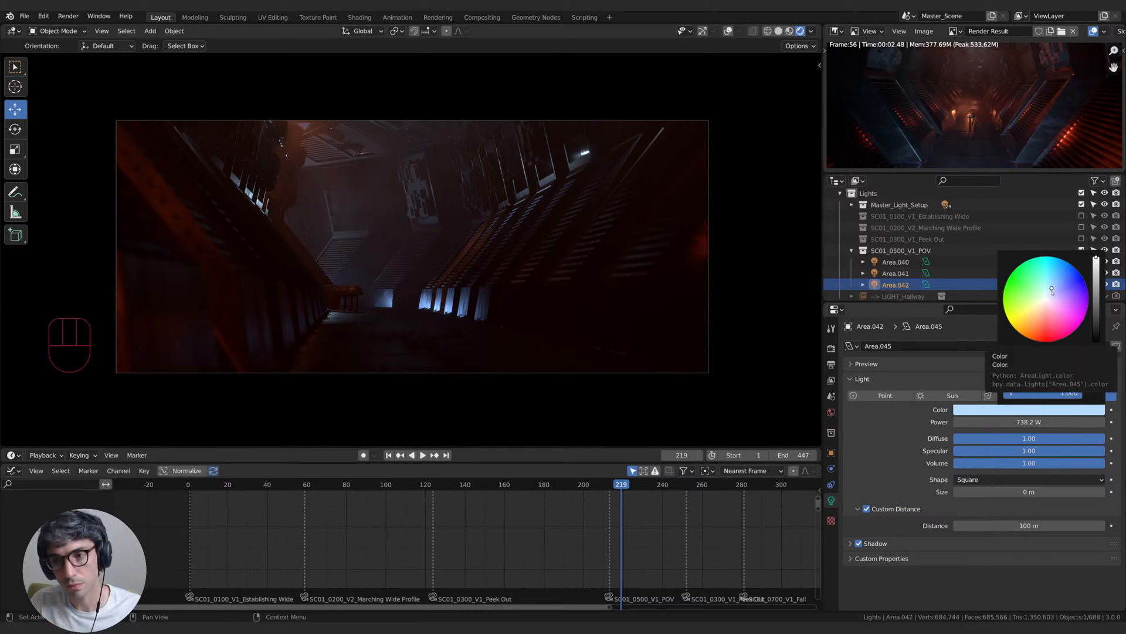
{"action": "left_click", "coordinate": [1052, 291]}
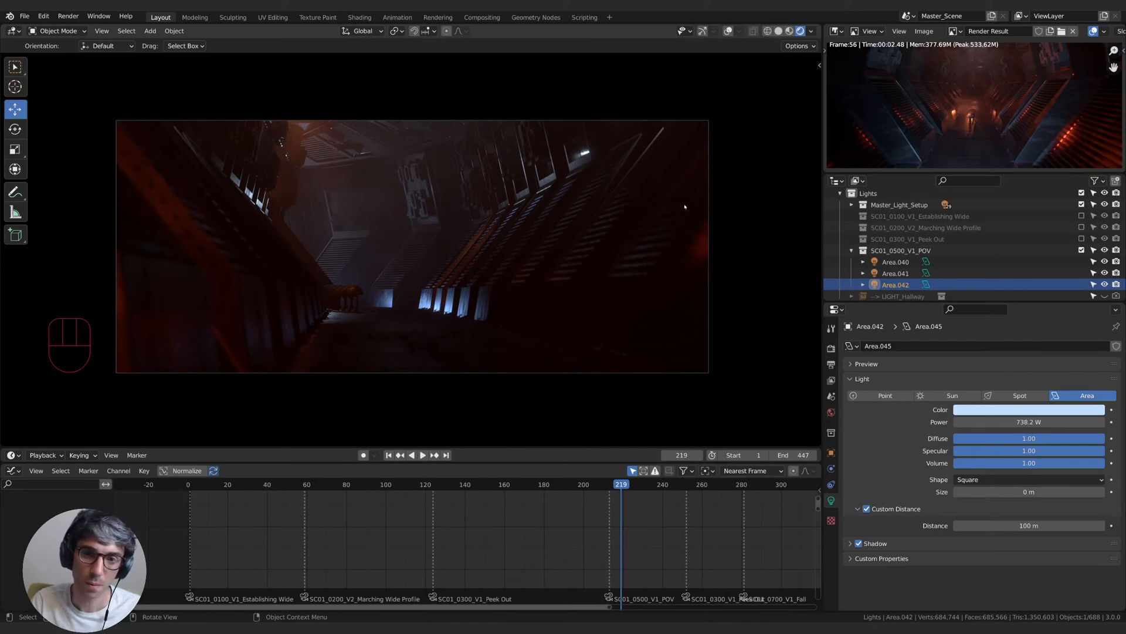
- Desaturate the lower area light Area.041 to a pale blue and raise its power to about 2005 W
{"action": "left_click", "coordinate": [895, 274]}
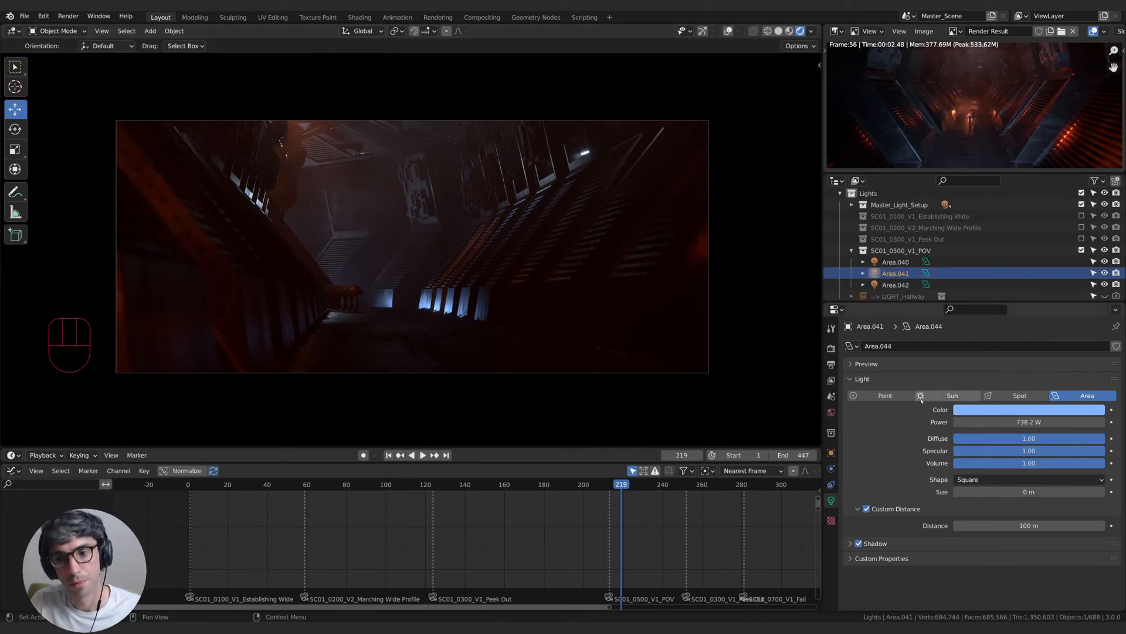
{"action": "left_click", "coordinate": [1022, 411]}
{"action": "left_click_drag", "start_coordinate": [1058, 284], "coordinate": [1054, 286]}
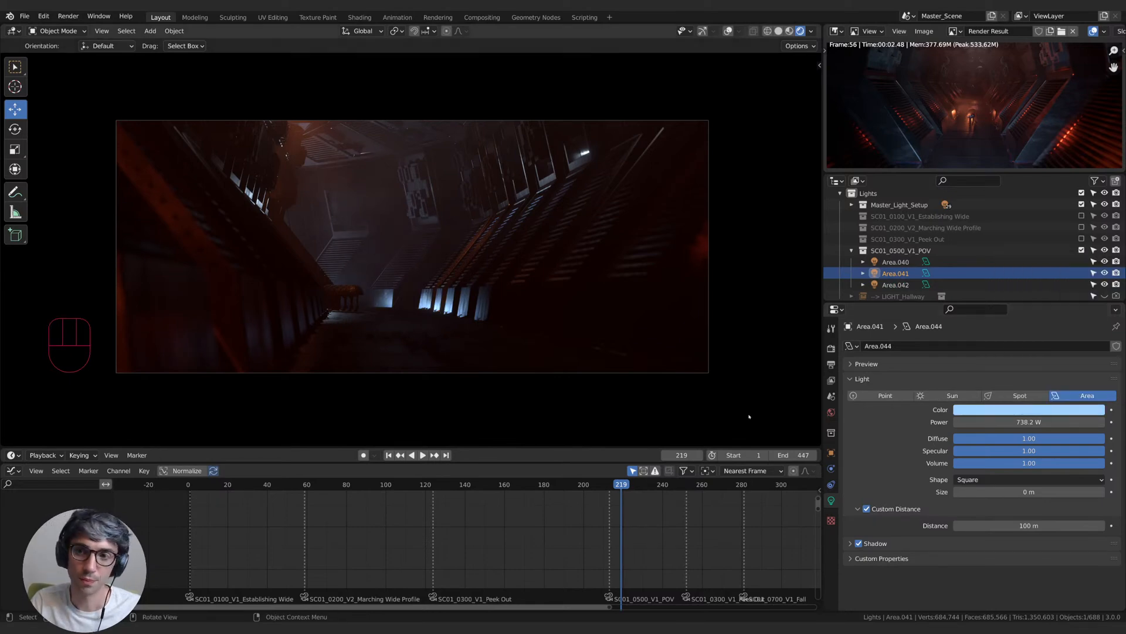
{"action": "left_click", "coordinate": [1060, 412]}
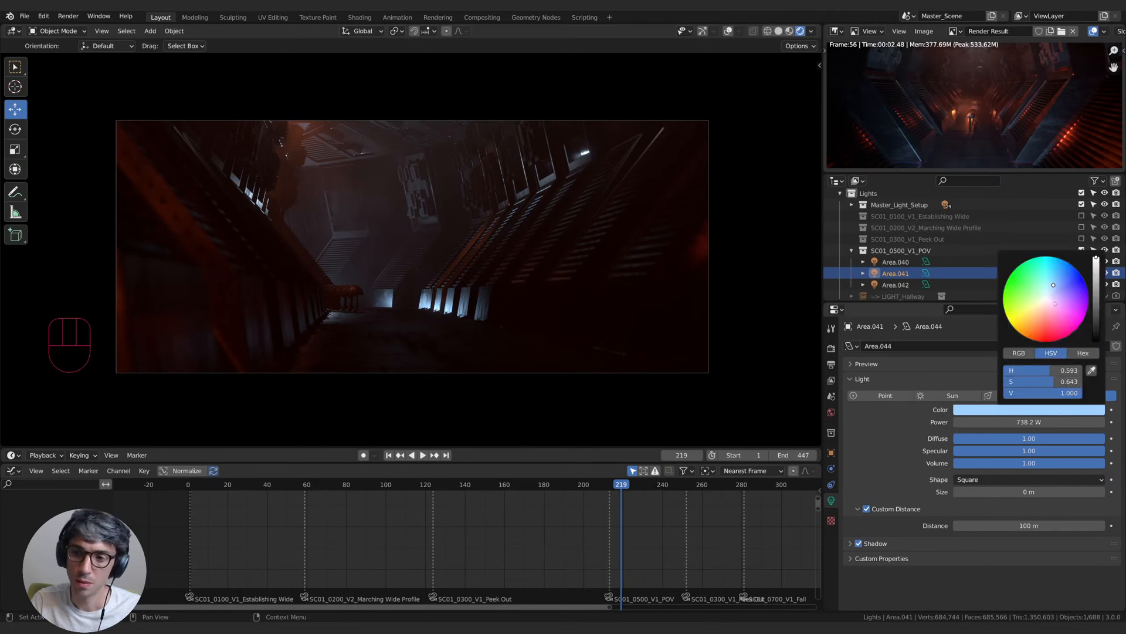
{"action": "left_click_drag", "start_coordinate": [1054, 285], "coordinate": [1054, 287]}
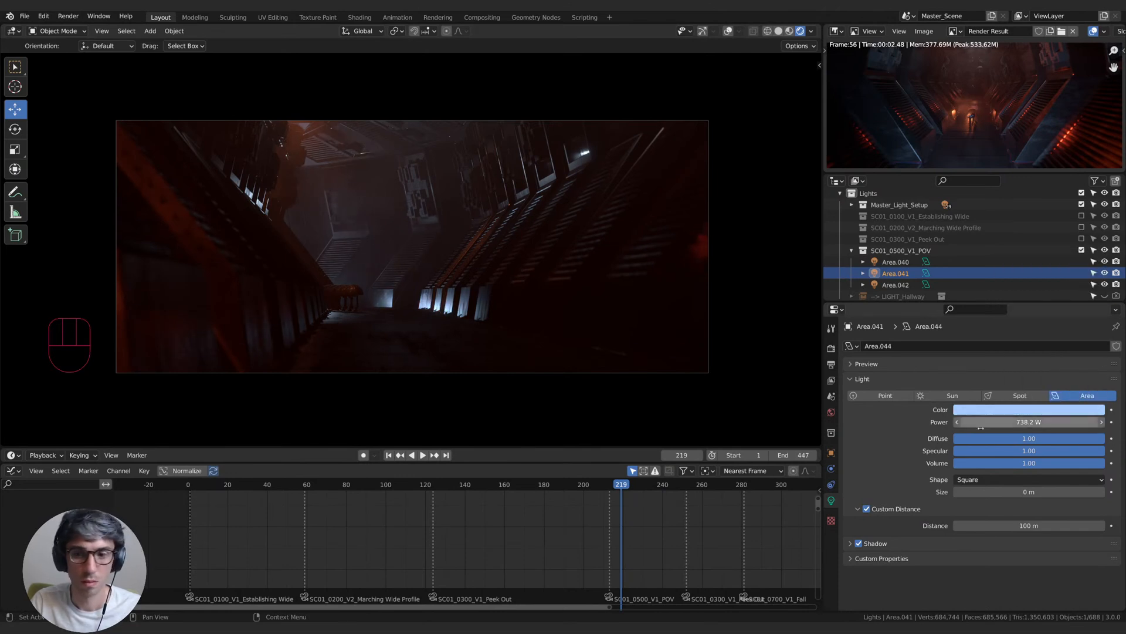
{"action": "left_click_drag", "start_coordinate": [1020, 423], "coordinate": [1091, 423]}
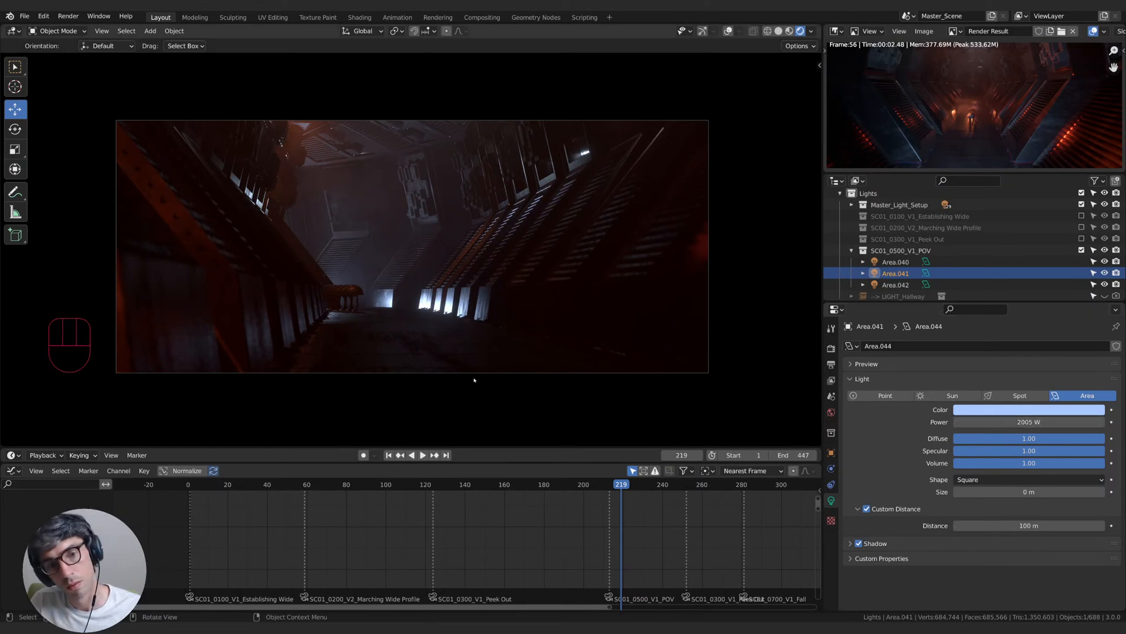
{"action": "mouse_move", "coordinate": [621, 487]}
{"action": "left_mouse_down"}
{"action": "mouse_move", "coordinate": [608, 487]}
{"action": "mouse_move", "coordinate": [672, 490]}
{"action": "mouse_move", "coordinate": [603, 490]}
{"action": "mouse_move", "coordinate": [673, 489]}
{"action": "mouse_move", "coordinate": [608, 491]}
{"action": "mouse_move", "coordinate": [643, 492]}
{"action": "mouse_move", "coordinate": [627, 492]}
{"action": "left_mouse_up"}
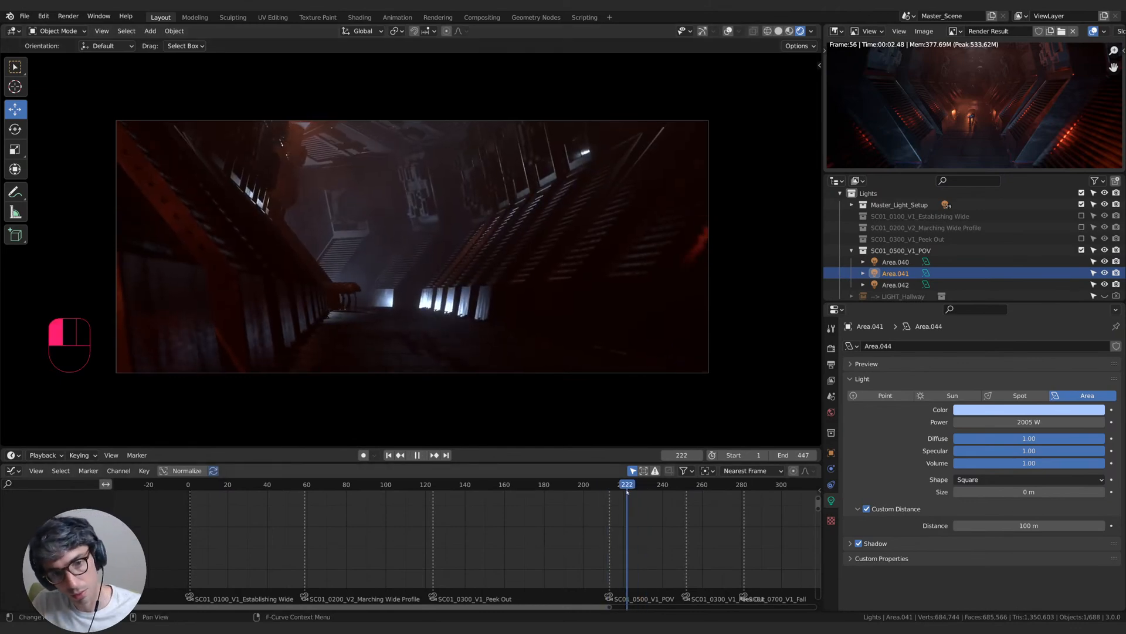
- Rotate and reposition the orange area light Area.040 near the hallway ceiling
{"action": "left_click", "coordinate": [897, 262]}
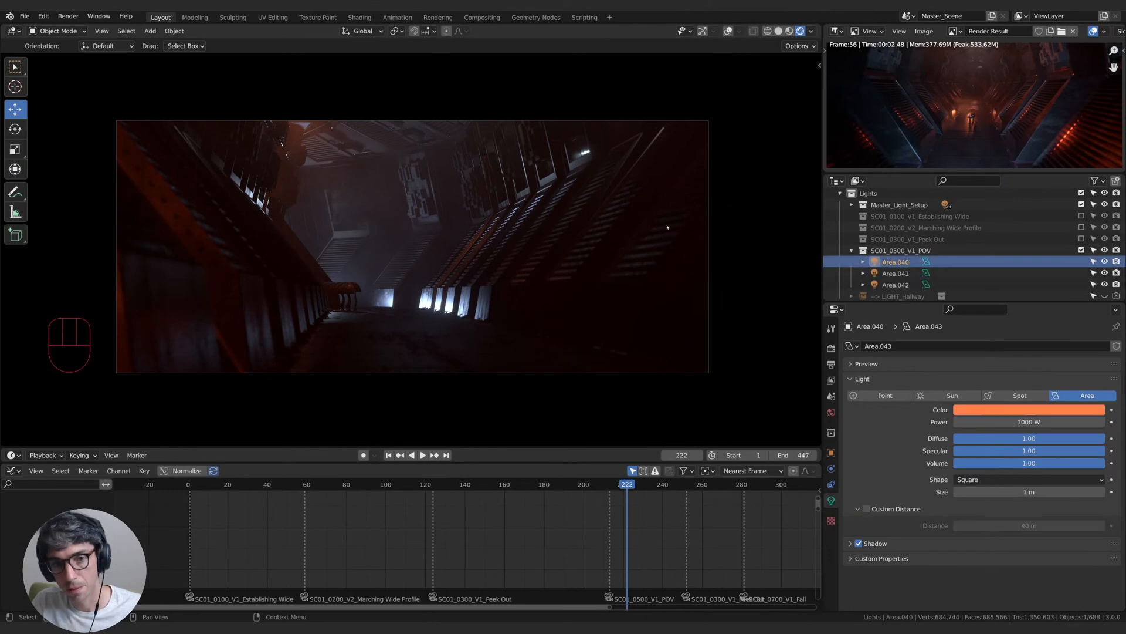
{"action": "key", "text": "g"}
{"action": "key", "text": "r"}
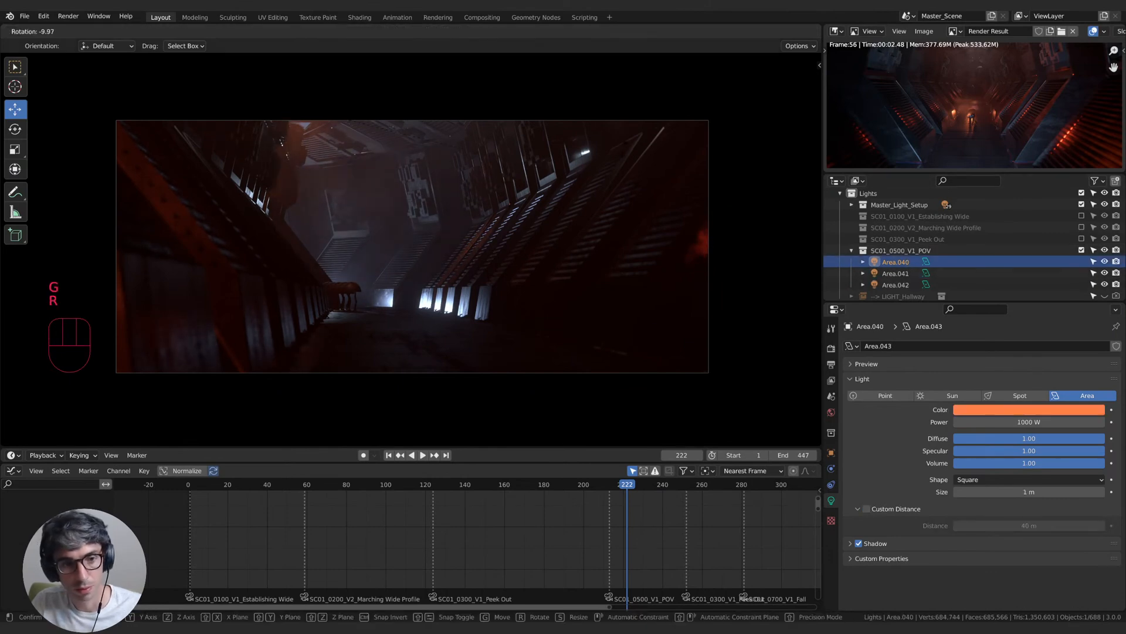
{"action": "key", "text": "g"}
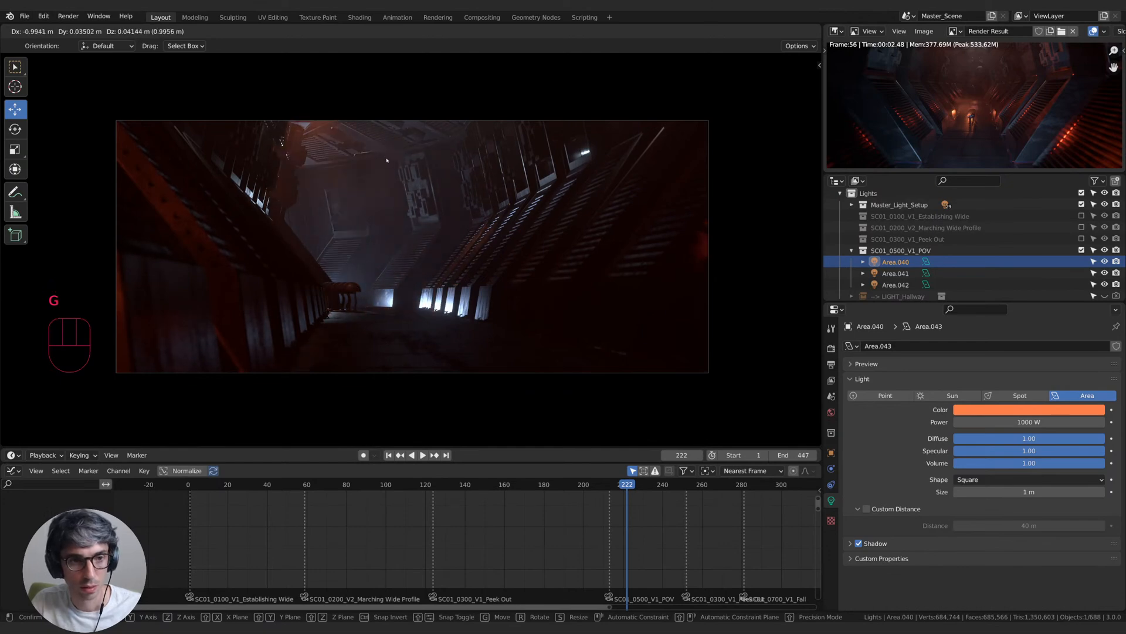
{"action": "left_click", "coordinate": [418, 170]}
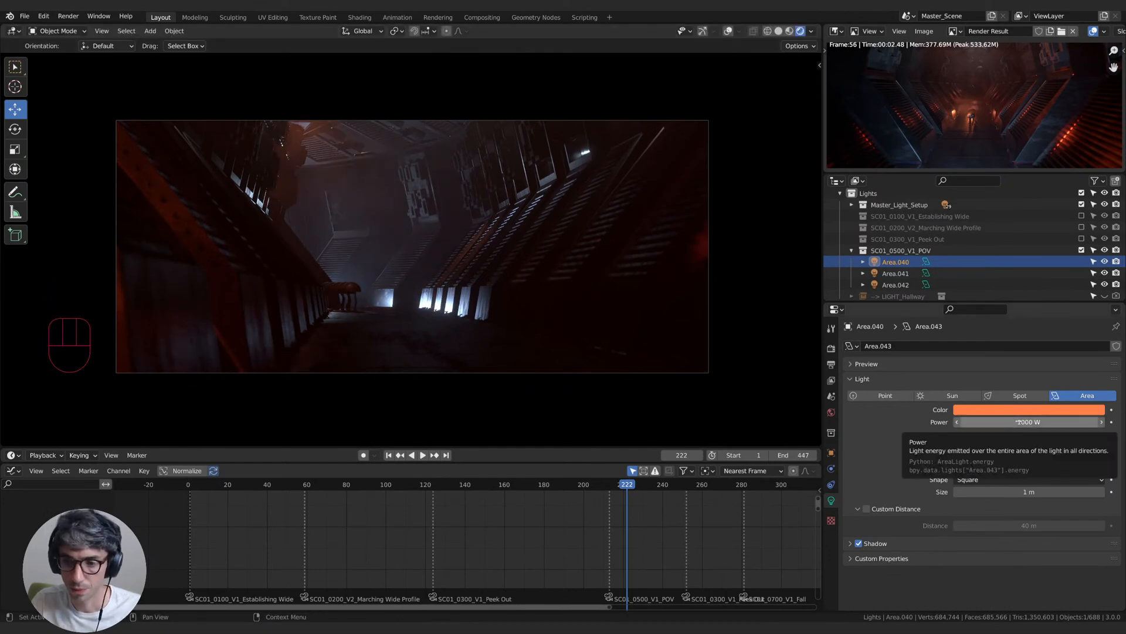
- Enable a custom distance of 100 m on the orange area light and shift its colour to saturated red
{"action": "left_click", "coordinate": [866, 509]}
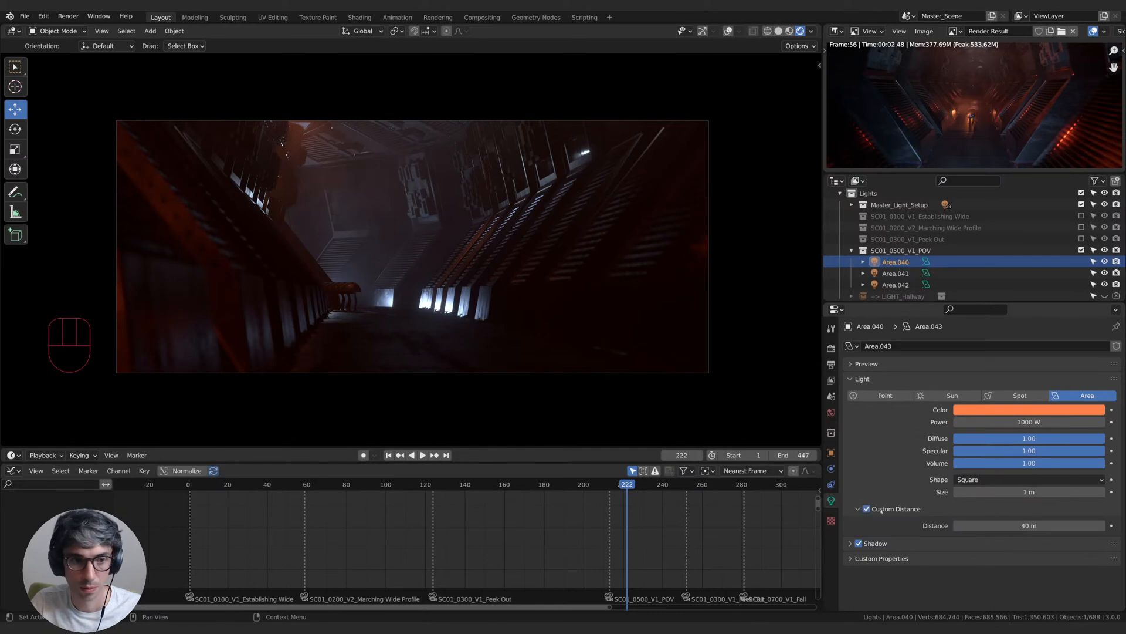
{"action": "left_click_drag", "start_coordinate": [1031, 524], "coordinate": [1038, 524]}
{"action": "left_click", "coordinate": [1038, 409]}
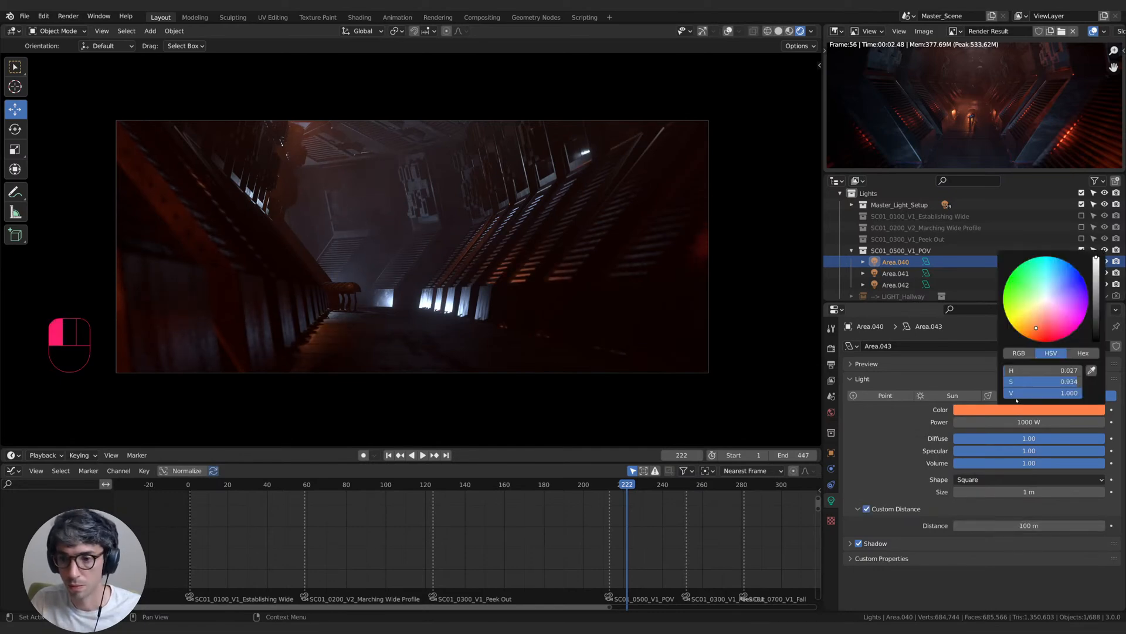
{"action": "left_click_drag", "start_coordinate": [1038, 330], "coordinate": [1043, 337]}
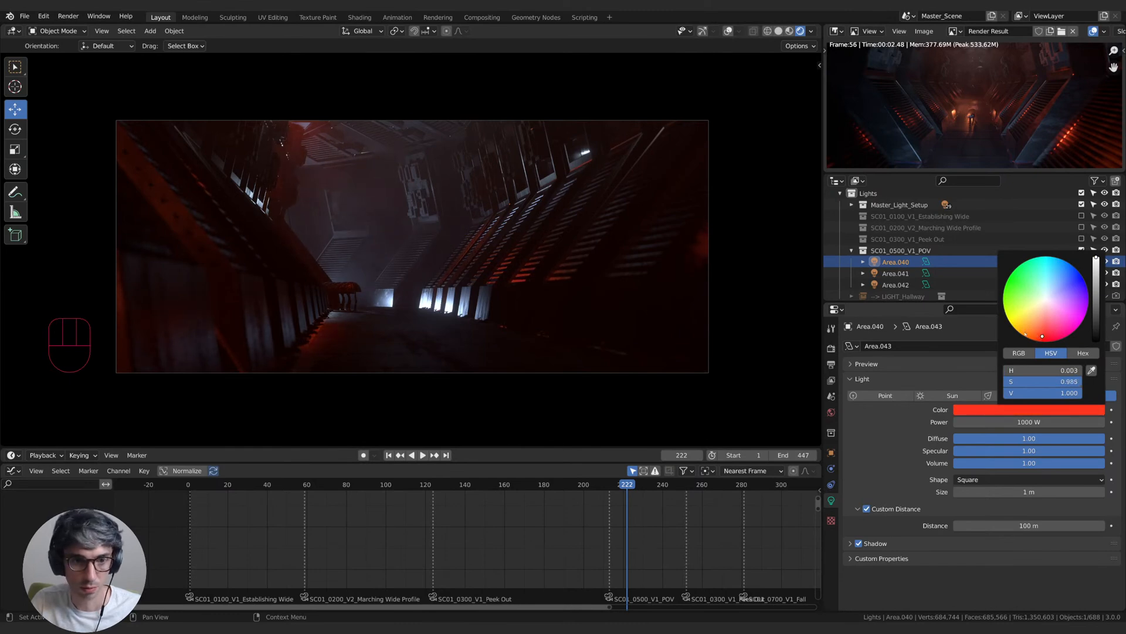
{"action": "left_click_drag", "start_coordinate": [1047, 527], "coordinate": [1054, 527]}
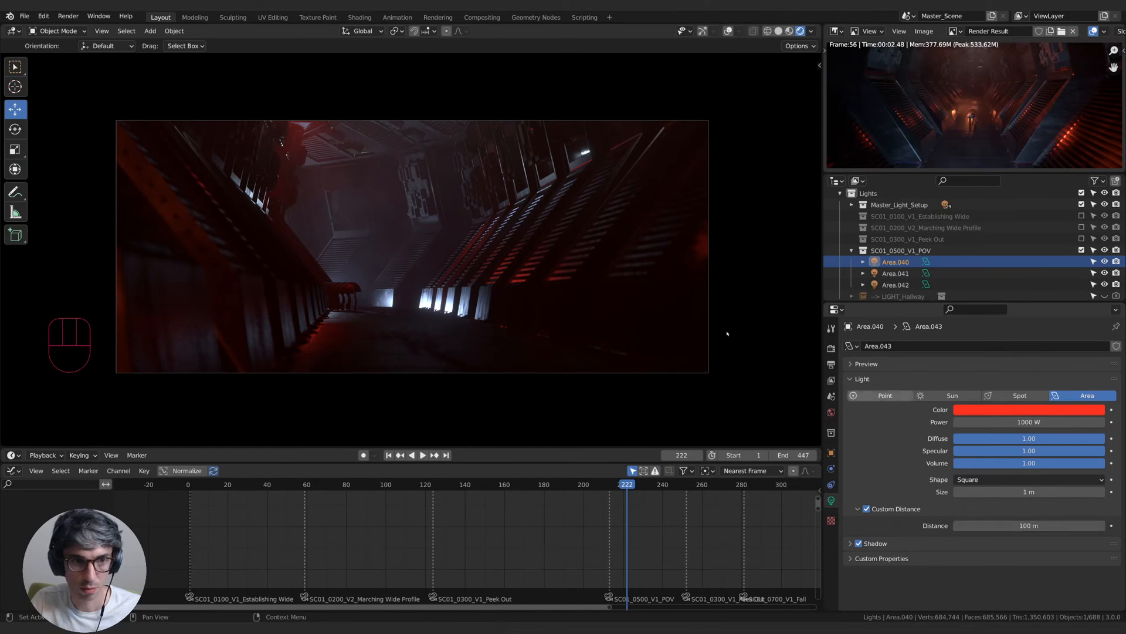
- Rotate and freely reposition the red area light to rebalance its glow on the floor and slatted wall
{"action": "key", "text": "r"}
{"action": "key", "text": "g"}
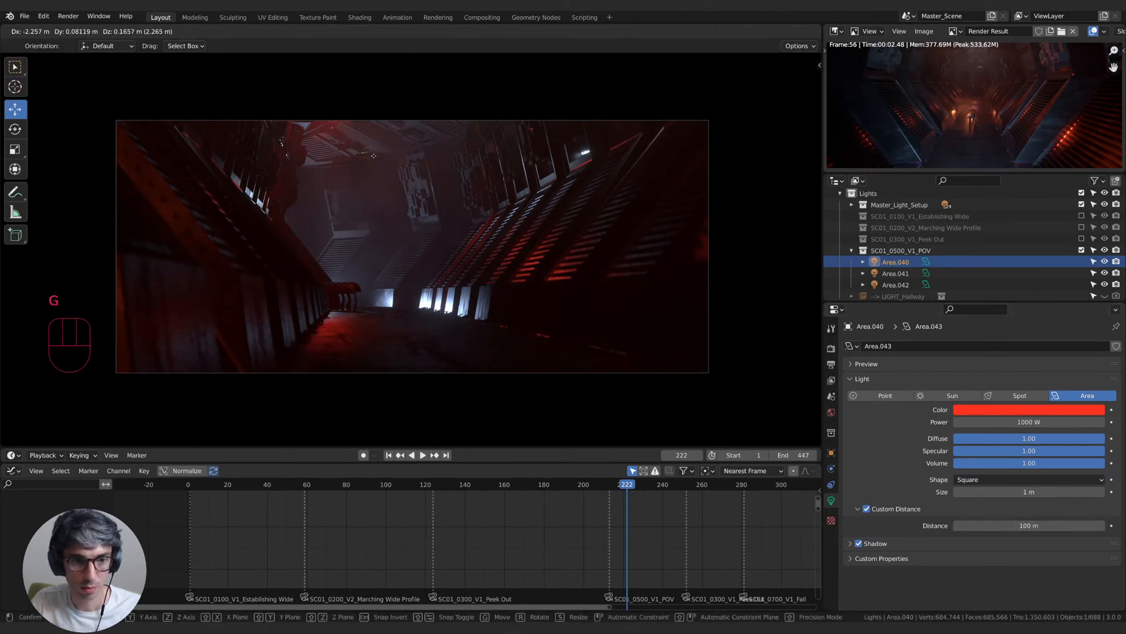
{"action": "left_click", "coordinate": [396, 219]}
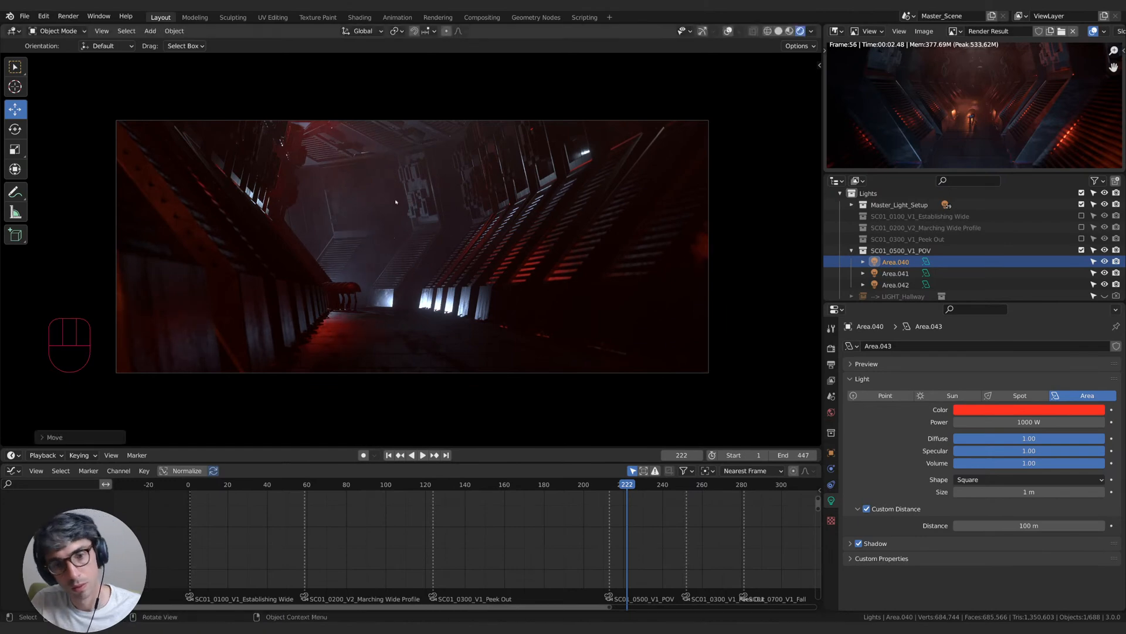
- Shift the red area light along negative global Y and nudge it slightly upward near the ceiling
{"action": "key", "text": "g"}
{"action": "key", "text": "y"}
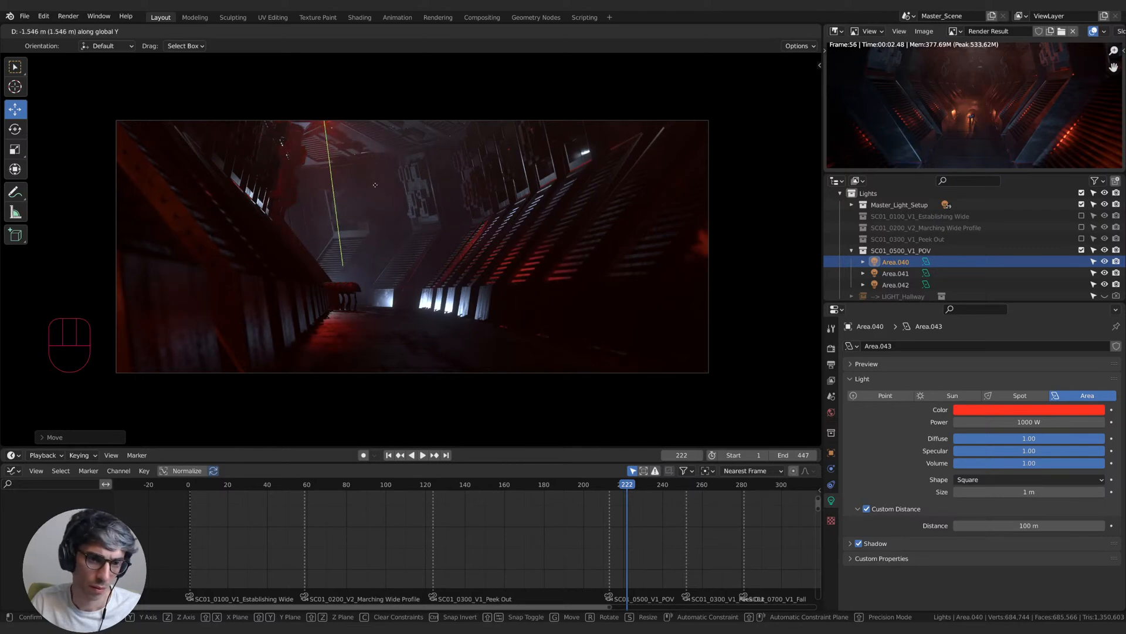
{"action": "left_click", "coordinate": [368, 166]}
{"action": "key", "text": "g"}
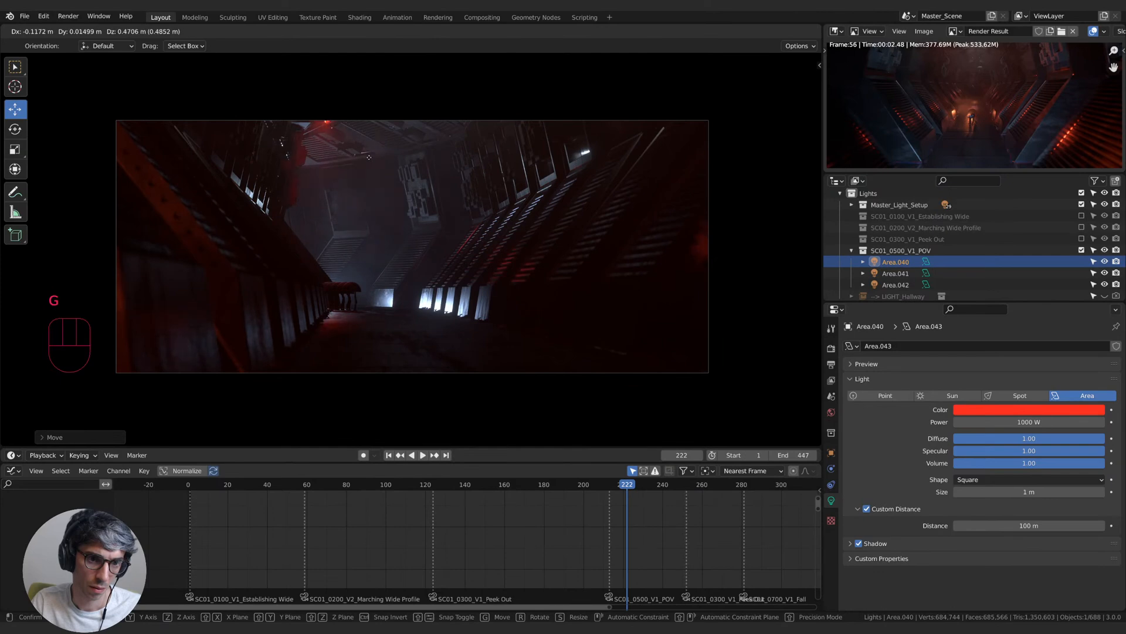
{"action": "left_click", "coordinate": [368, 157]}
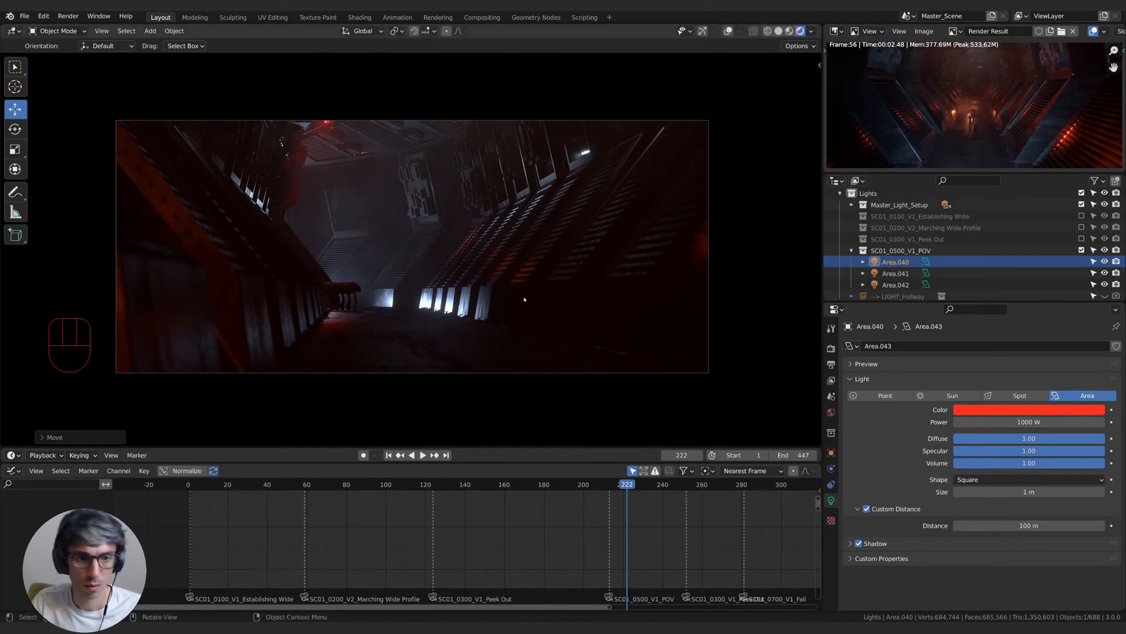
- At frame 227, reposition the red area light freely and along global Y to graze the slatted wall
{"action": "left_click_drag", "start_coordinate": [613, 486], "coordinate": [637, 486]}
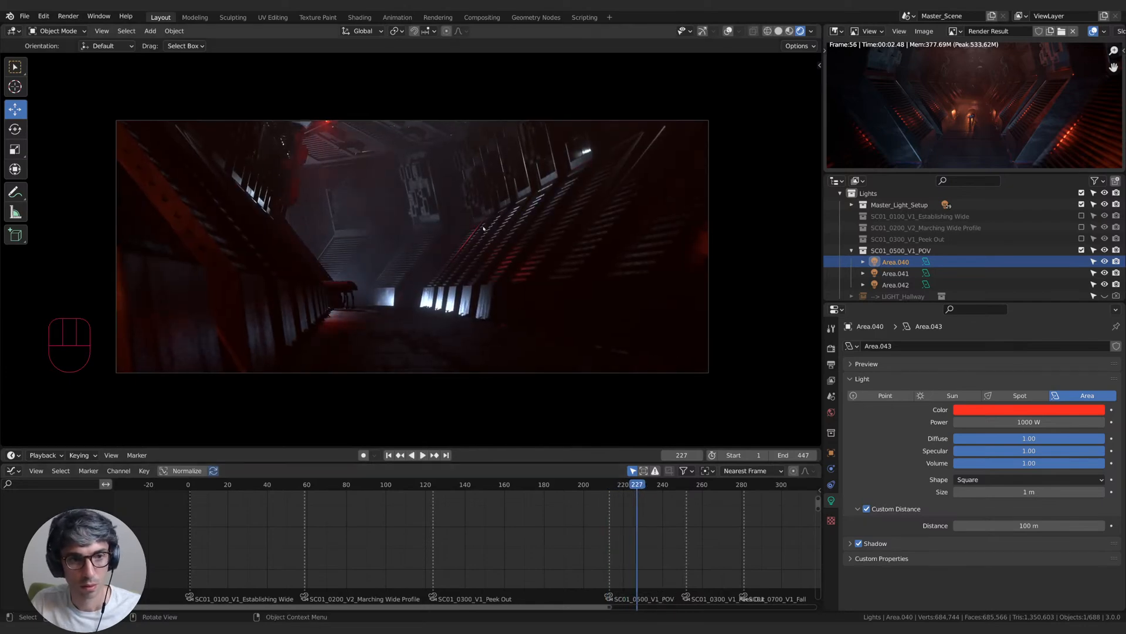
{"action": "key", "text": "g"}
{"action": "left_click", "coordinate": [452, 238]}
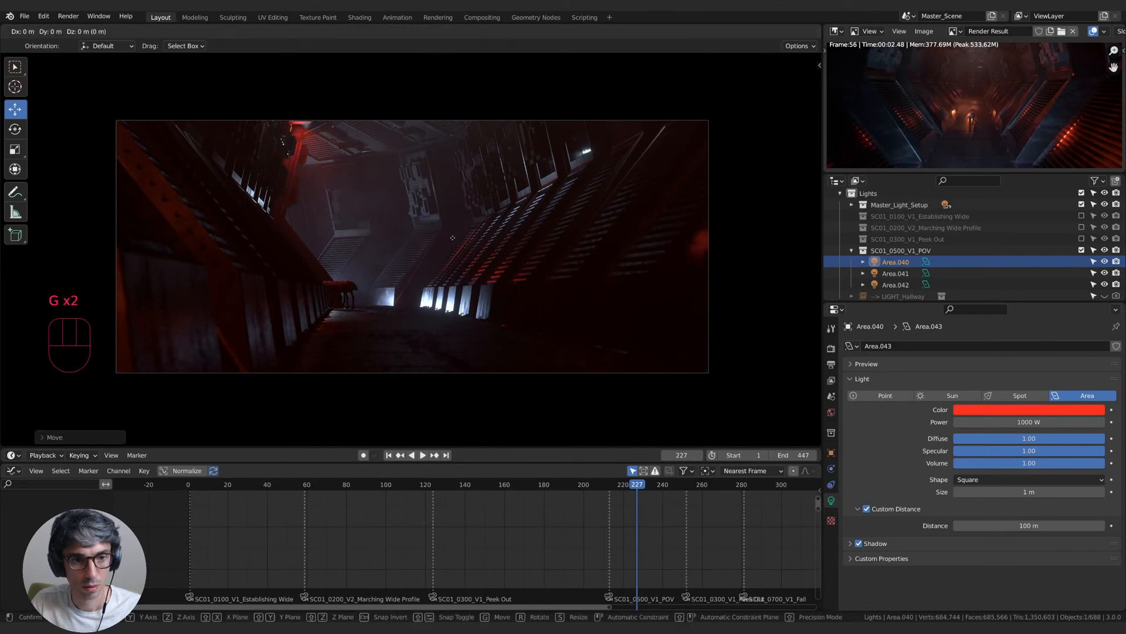
{"action": "key", "text": "g"}
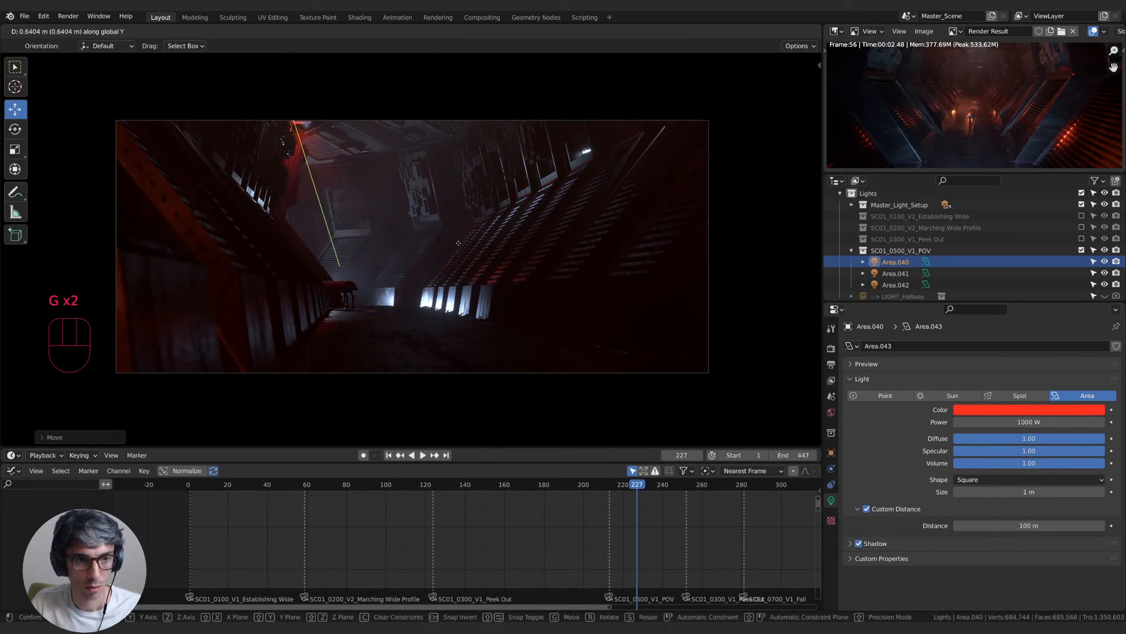
{"action": "key", "text": "g"}
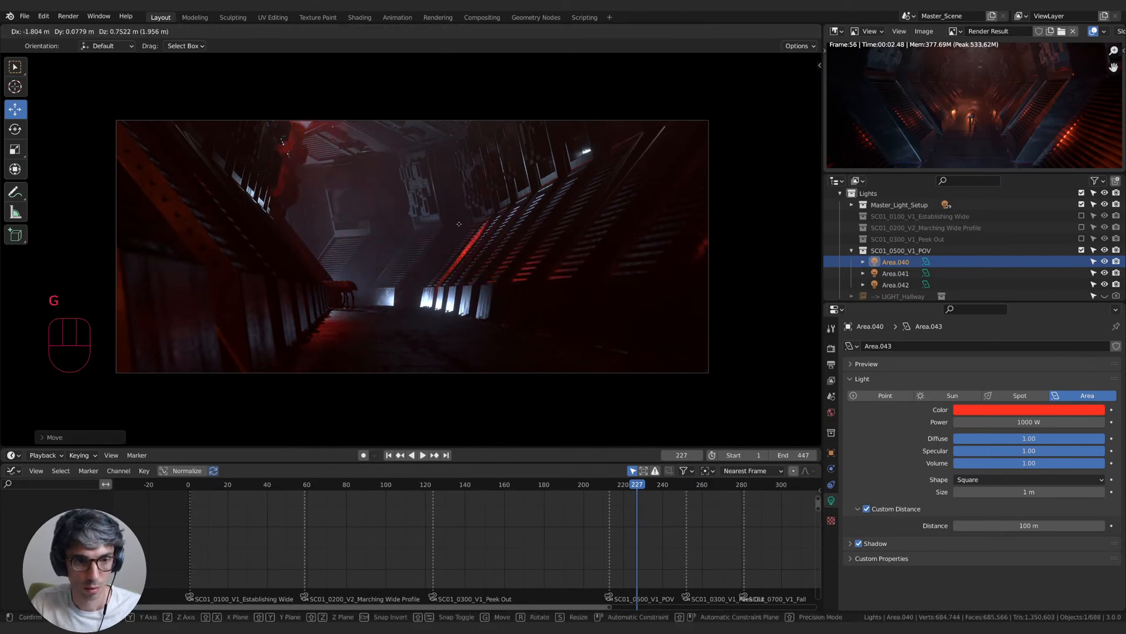
- Rotate the red area light about global X and adjust its position and angle toward the slatted wall
{"action": "key", "text": "r"}
{"action": "key", "text": "x"}
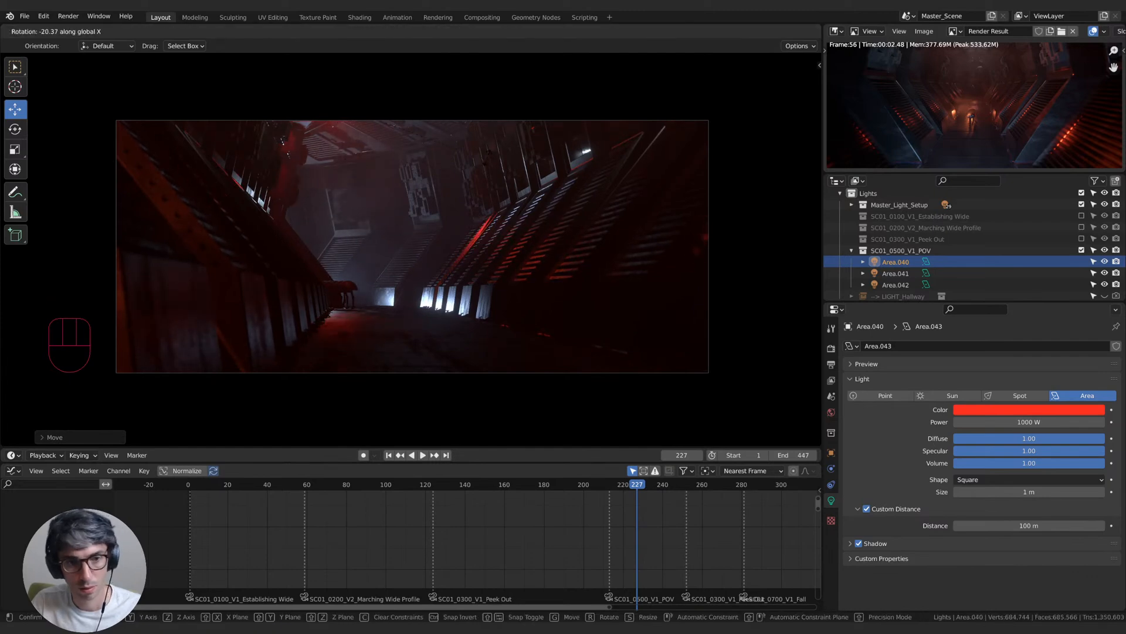
{"action": "left_click", "coordinate": [536, 235]}
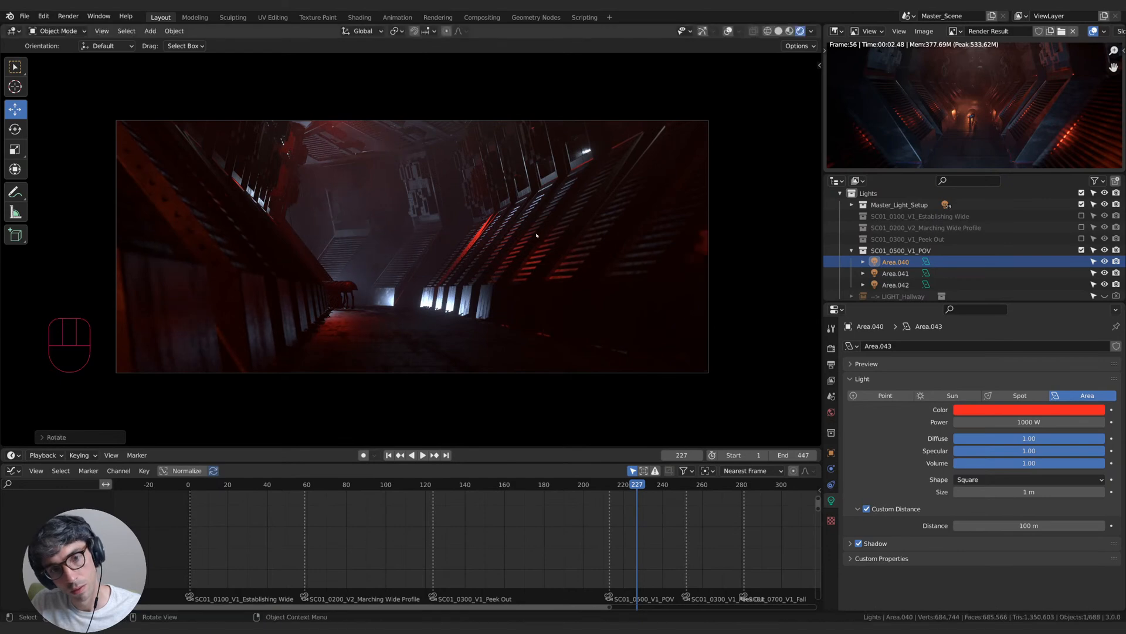
{"action": "key", "text": "g"}
{"action": "key", "text": "r"}
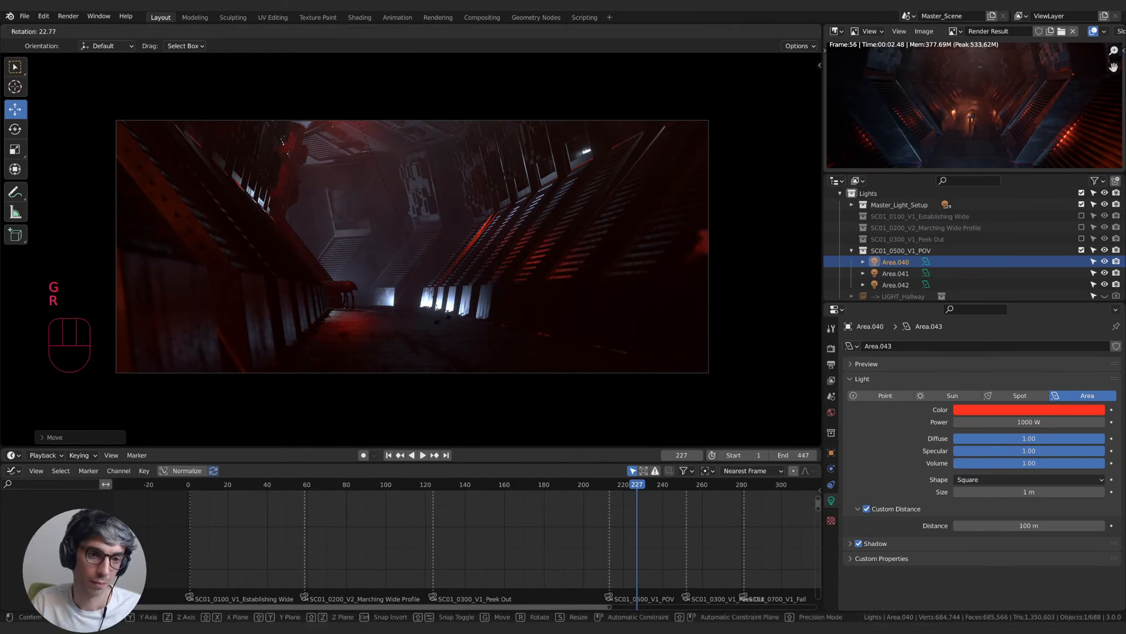
{"action": "left_click", "coordinate": [481, 299]}
- Shift the red area light's colour to a saturated orange and scrub through the POV shot to frame 233
{"action": "left_click", "coordinate": [1021, 410]}
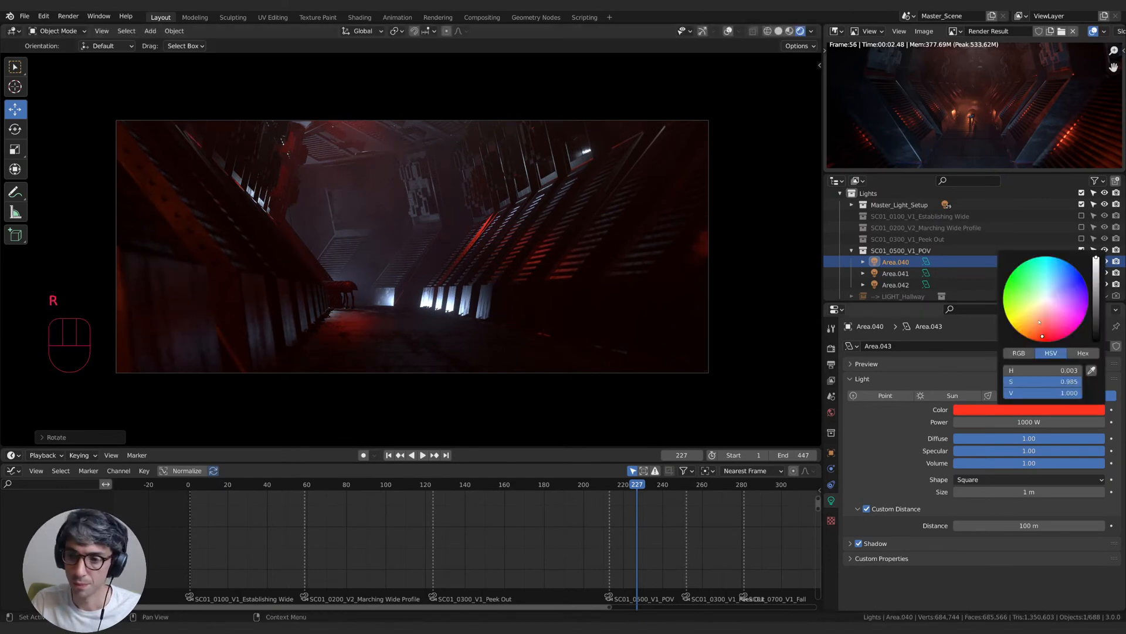
{"action": "left_click_drag", "start_coordinate": [1042, 336], "coordinate": [1035, 334]}
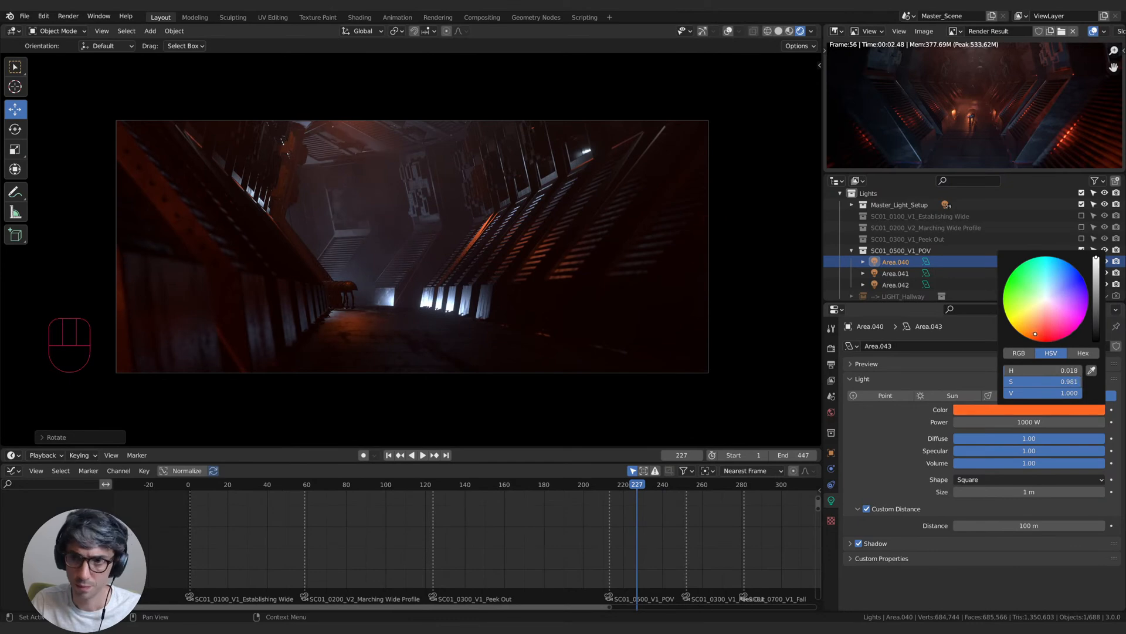
{"action": "left_click_drag", "start_coordinate": [638, 486], "coordinate": [623, 486]}
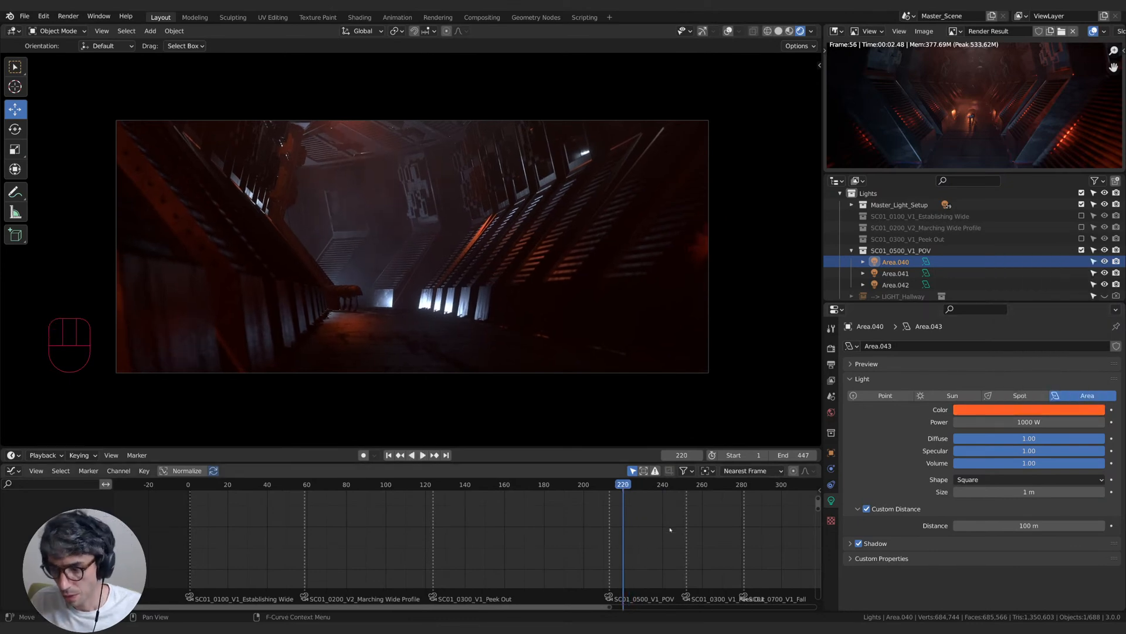
{"action": "mouse_move", "coordinate": [626, 491]}
{"action": "left_mouse_down"}
{"action": "mouse_move", "coordinate": [606, 492]}
{"action": "mouse_move", "coordinate": [679, 486]}
{"action": "mouse_move", "coordinate": [642, 496]}
{"action": "left_mouse_up"}
- Compare the POV shot with the lower pale blue area light Area.041 hidden and shown
{"action": "left_click", "coordinate": [1077, 274]}
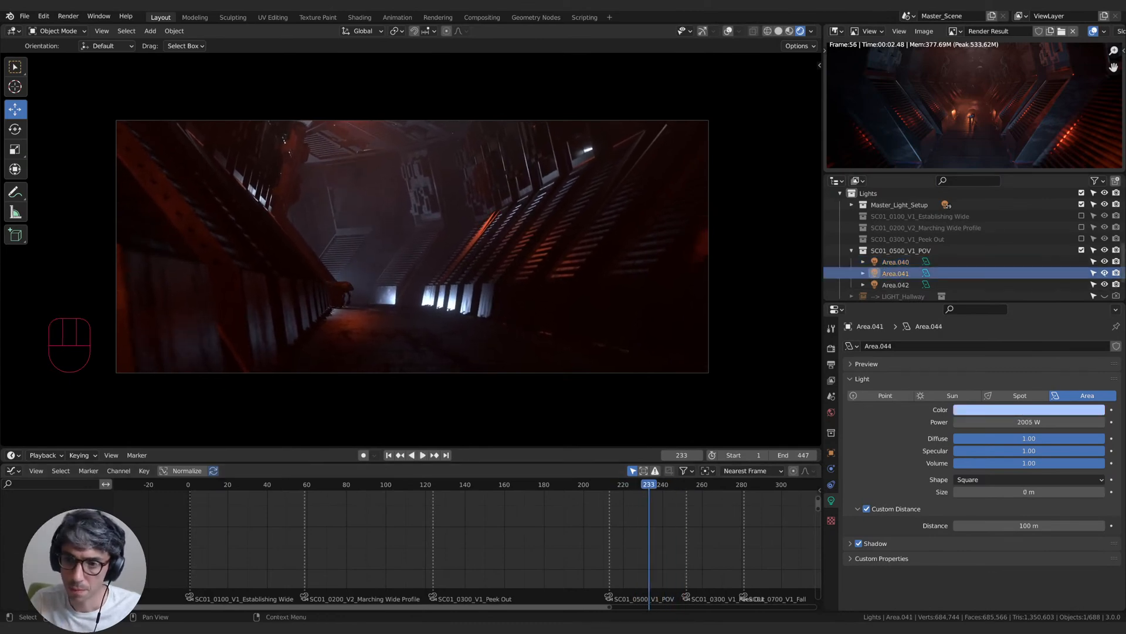
{"action": "left_click", "coordinate": [1106, 273]}
{"action": "left_click", "coordinate": [1105, 274]}
{"action": "left_click", "coordinate": [890, 273]}
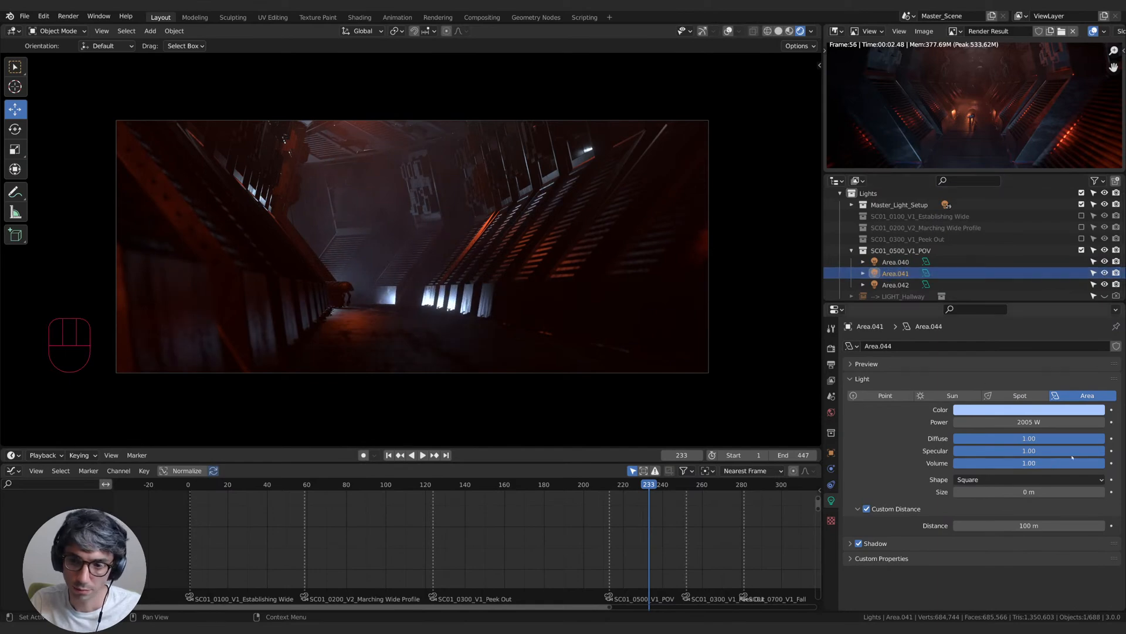
{"action": "mouse_move", "coordinate": [1105, 450]}
{"action": "left_mouse_down"}
{"action": "mouse_move", "coordinate": [958, 450]}
{"action": "mouse_move", "coordinate": [1105, 451]}
{"action": "left_mouse_up"}
- At frame 233, reposition the pale blue area light Area.041 with repeated free moves around the far end of the hallway
{"action": "key", "text": "g"}
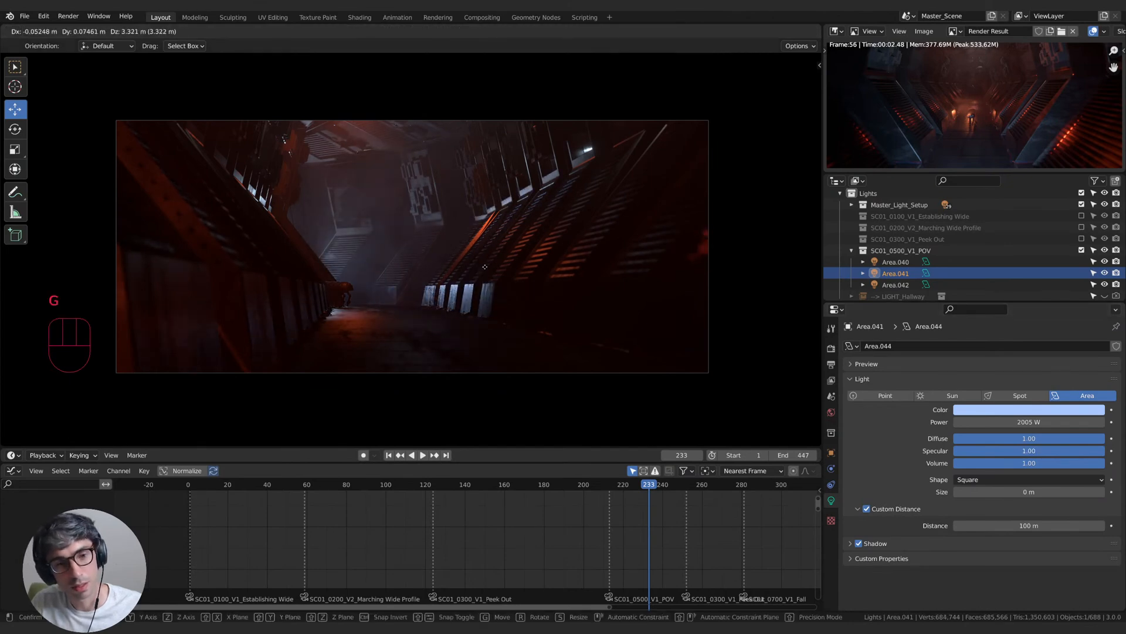
{"action": "left_click", "coordinate": [485, 267]}
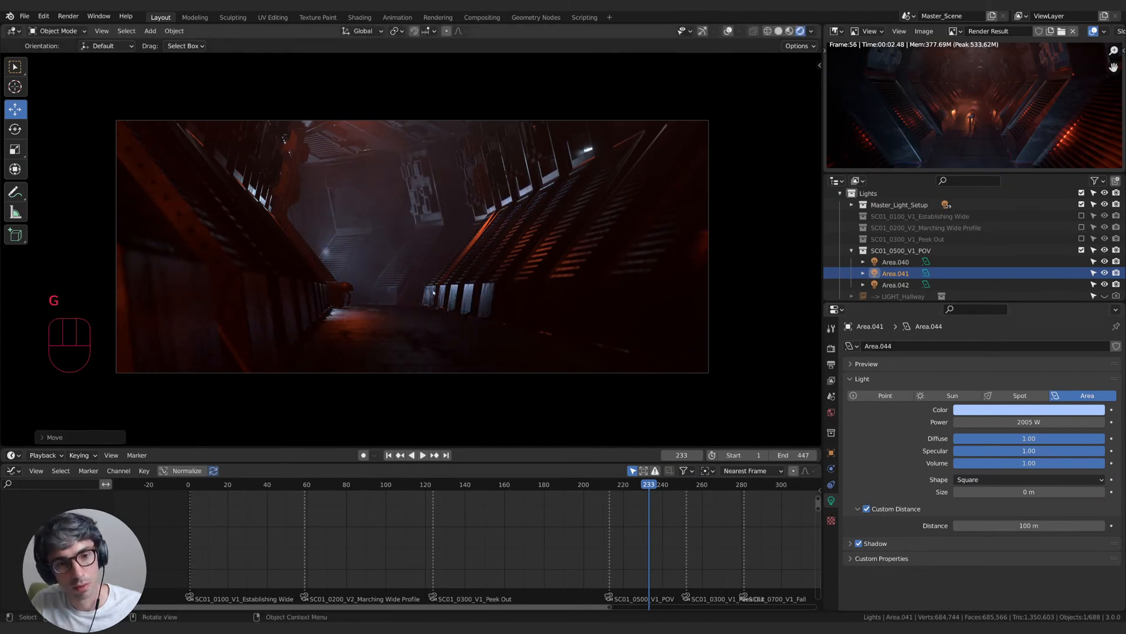
{"action": "key", "text": "g"}
{"action": "left_click", "coordinate": [646, 299]}
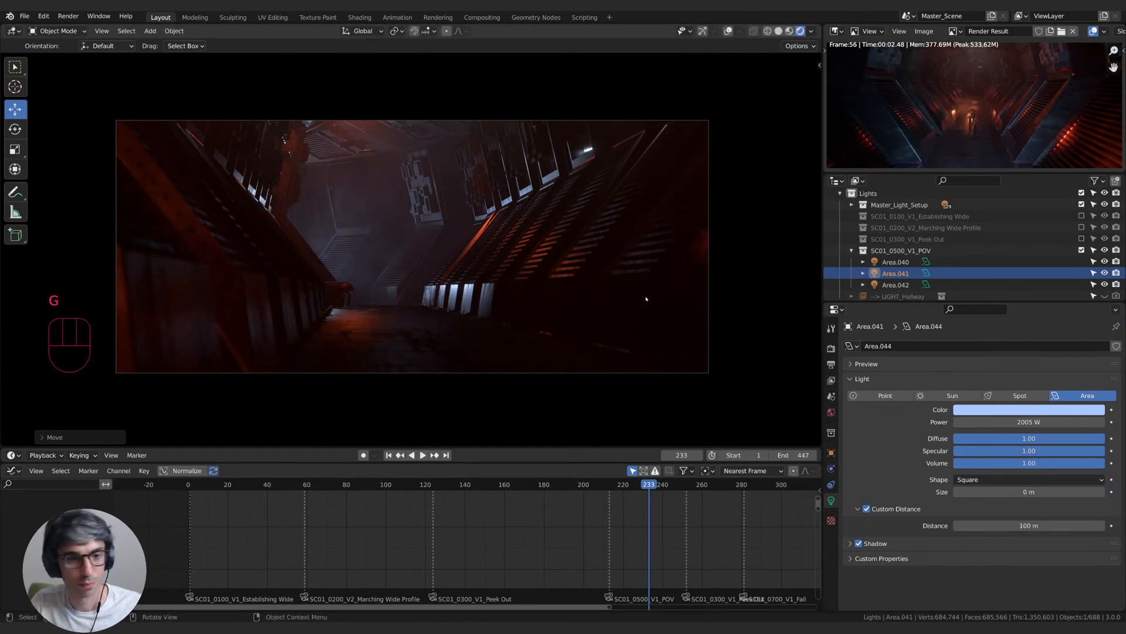
{"action": "key", "text": "g"}
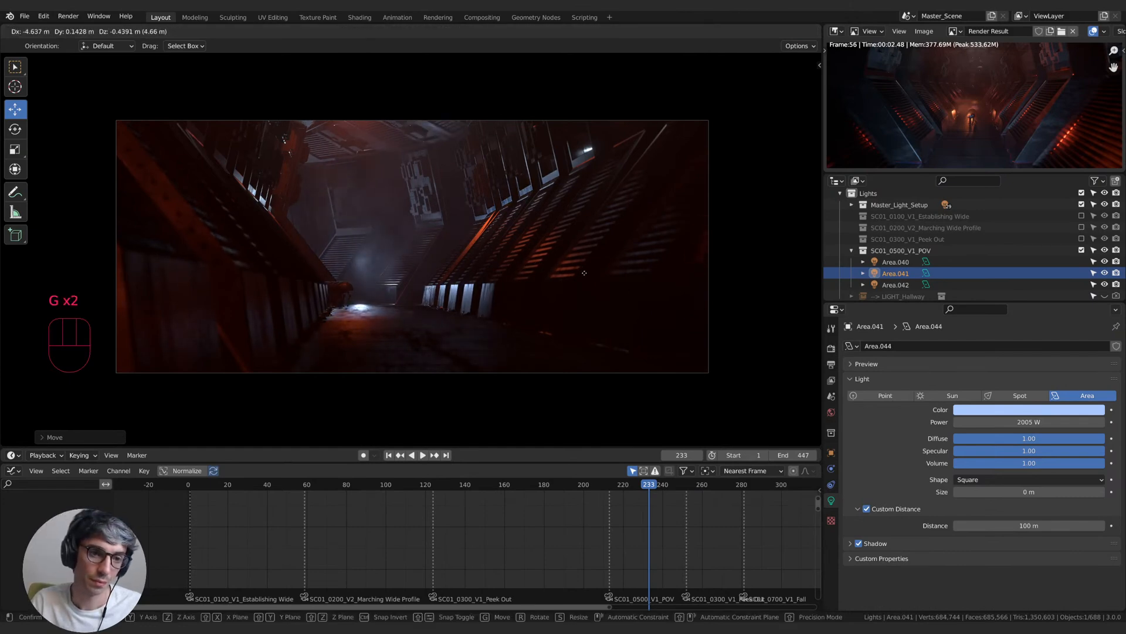
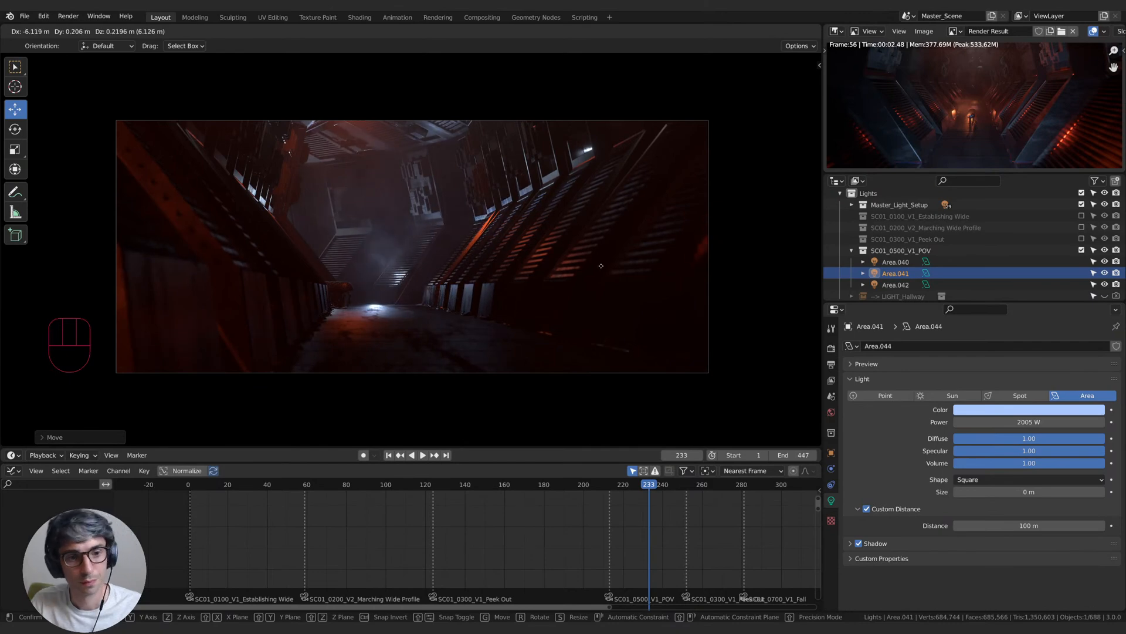
- Rotate Area.041 about global Z and move it freely, then check the POV shot at frame 217
{"action": "key", "text": "r"}
{"action": "key", "text": "z"}
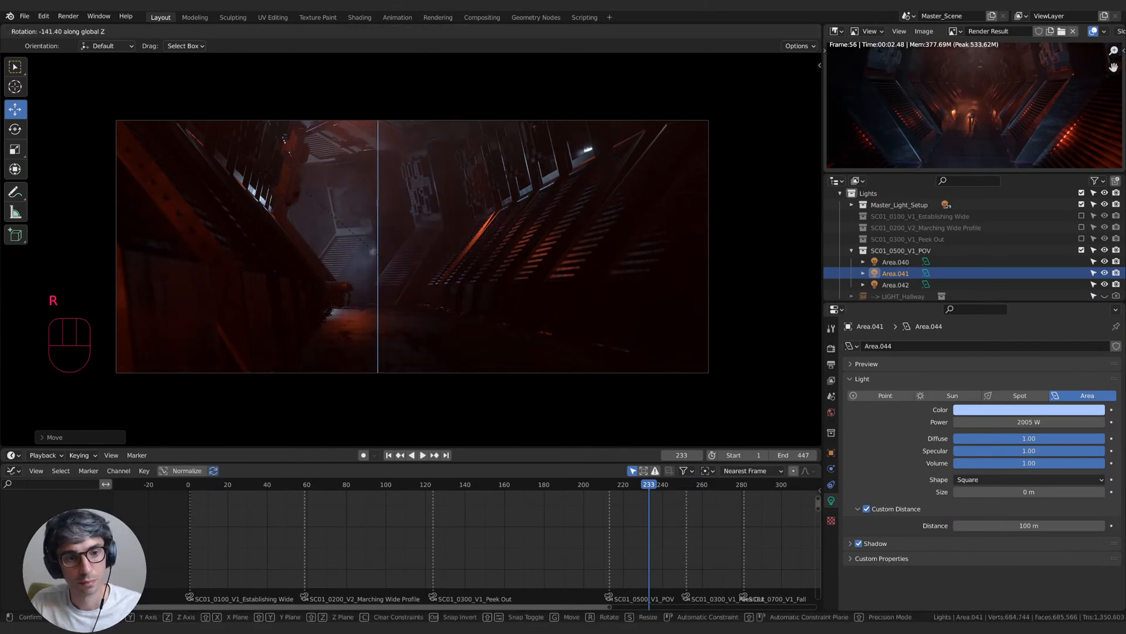
{"action": "left_click", "coordinate": [615, 254]}
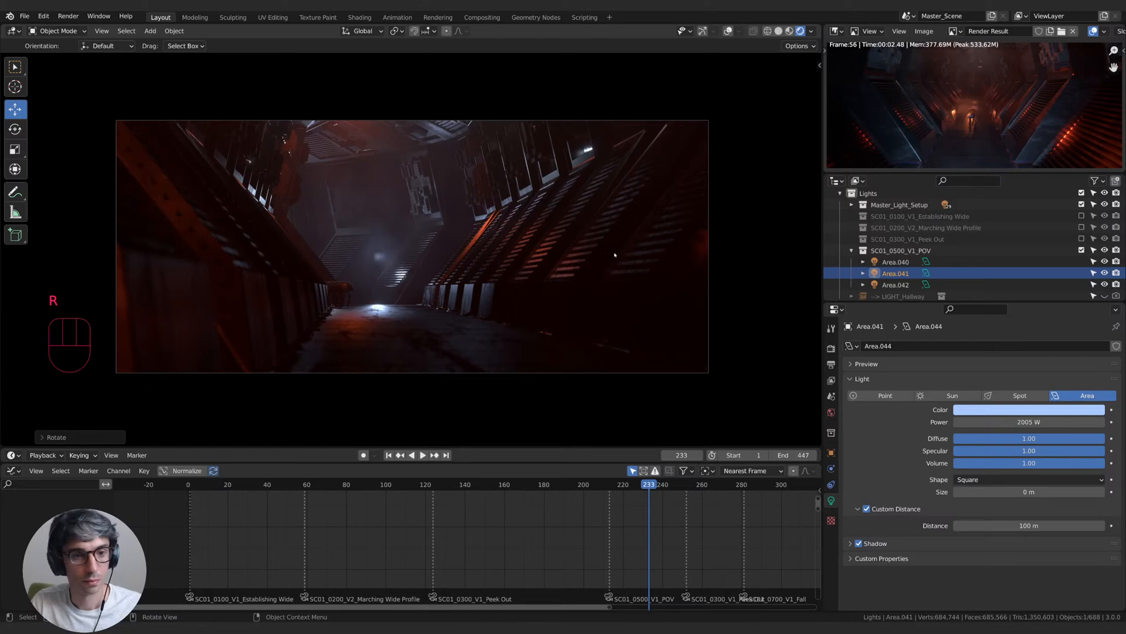
{"action": "key", "text": "g"}
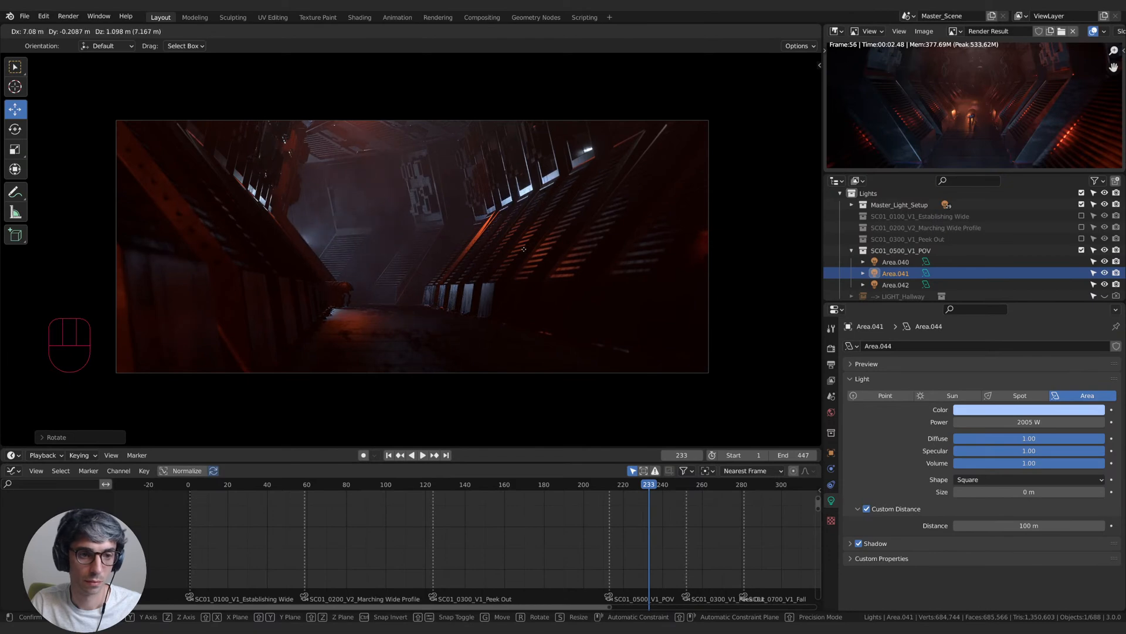
{"action": "left_click", "coordinate": [565, 241]}
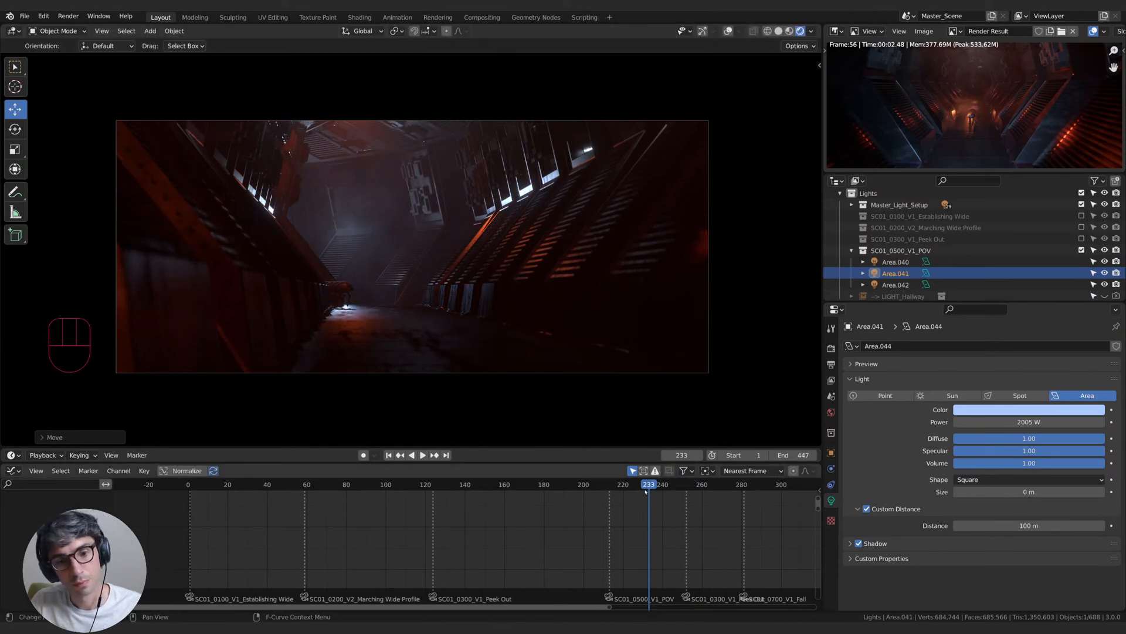
{"action": "left_click_drag", "start_coordinate": [649, 485], "coordinate": [618, 488]}
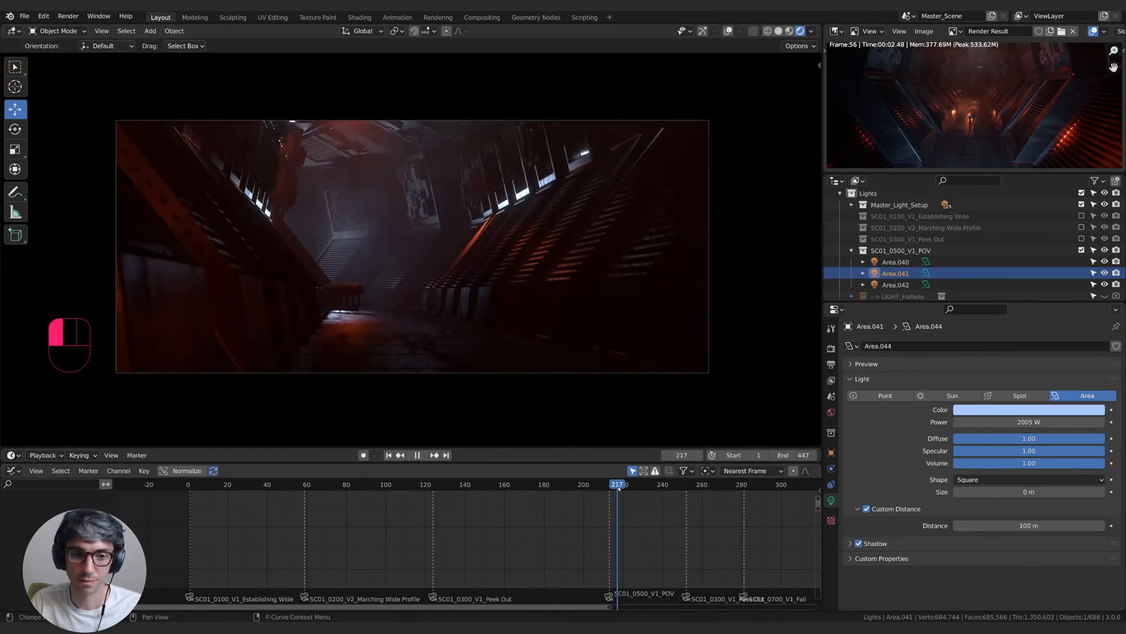
- Select Droid Master CTRL in the Characters collection, make its animation channels visible and open its object transform properties
{"action": "scroll", "coordinate": [887, 268], "scroll_direction": "down", "scroll_amount": 3}
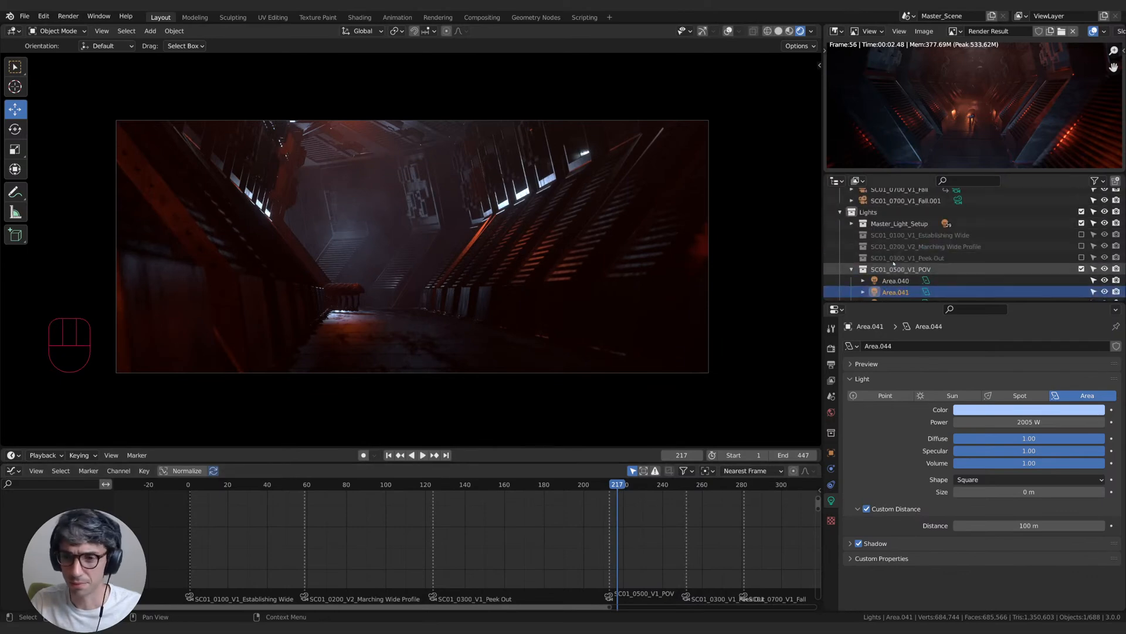
{"action": "left_click", "coordinate": [840, 267]}
{"action": "scroll", "coordinate": [842, 268], "scroll_direction": "down", "scroll_amount": 6}
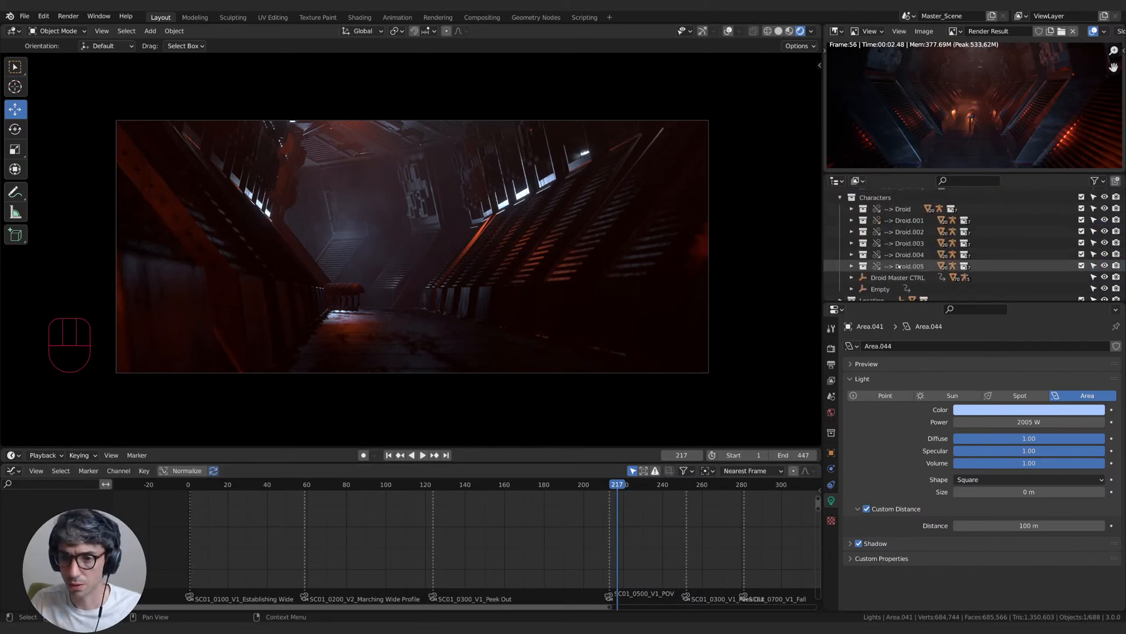
{"action": "left_click", "coordinate": [891, 278]}
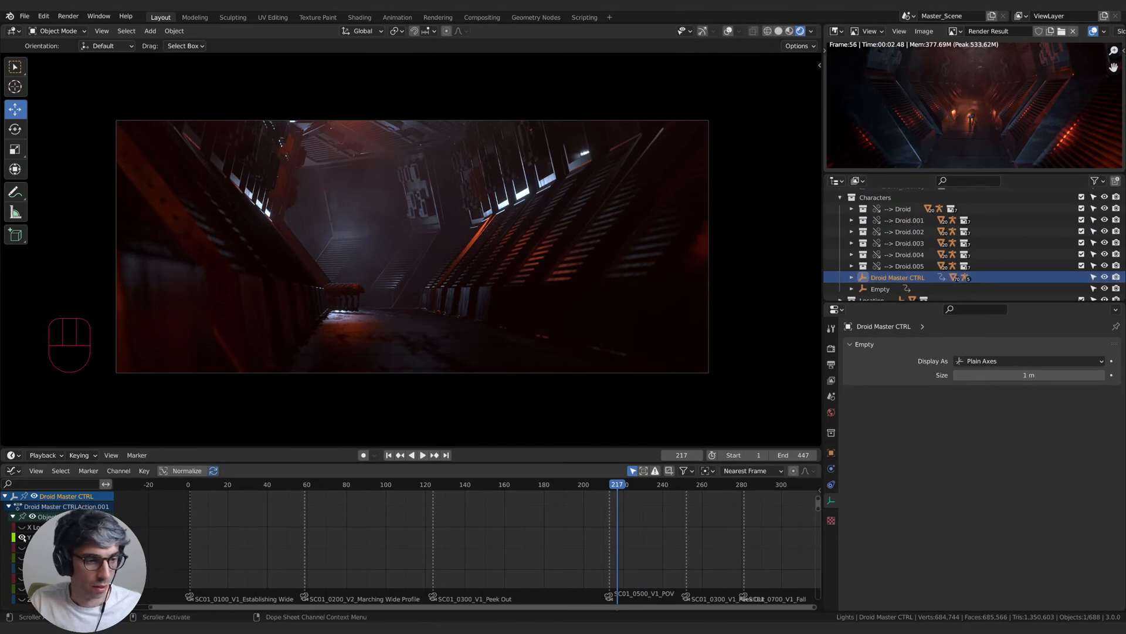
{"action": "left_click_drag", "start_coordinate": [23, 528], "coordinate": [22, 599]}
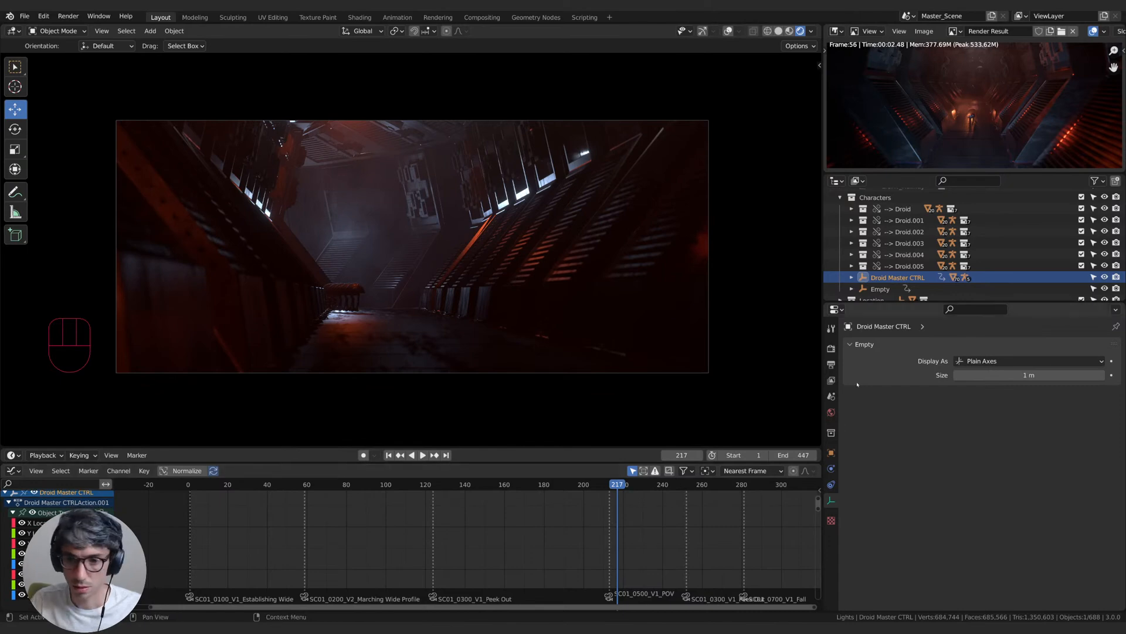
{"action": "left_click", "coordinate": [831, 452]}
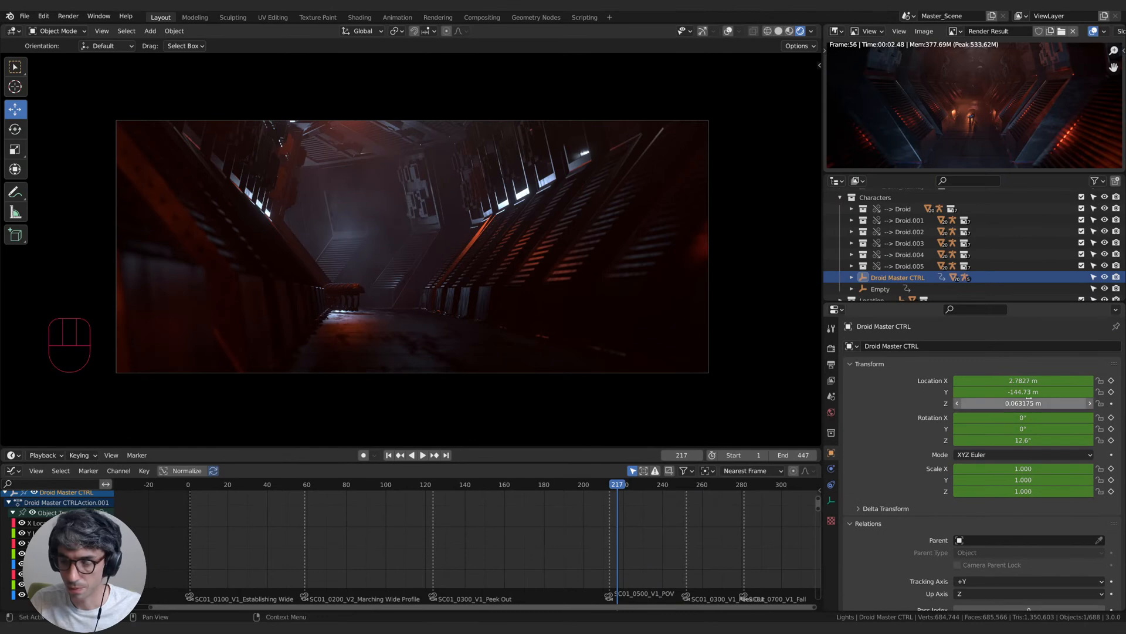
- Insert a single keyframe on Droid Master CTRL's Z location at frame 212 and advance to frame 213
{"action": "left_click_drag", "start_coordinate": [619, 485], "coordinate": [610, 486]}
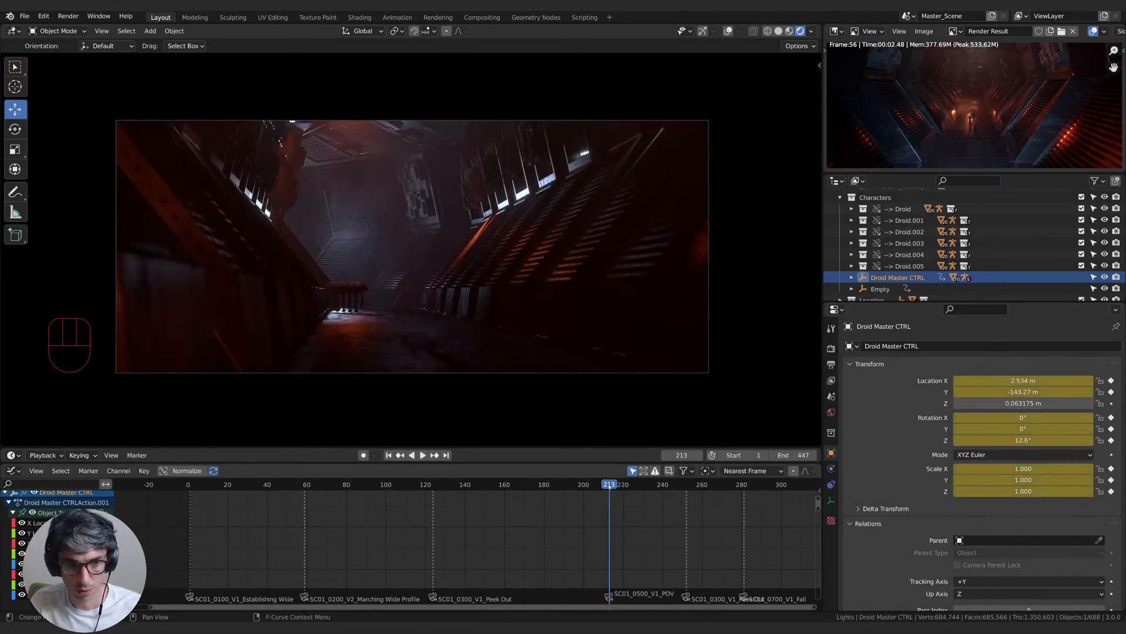
{"action": "key", "text": "Left"}
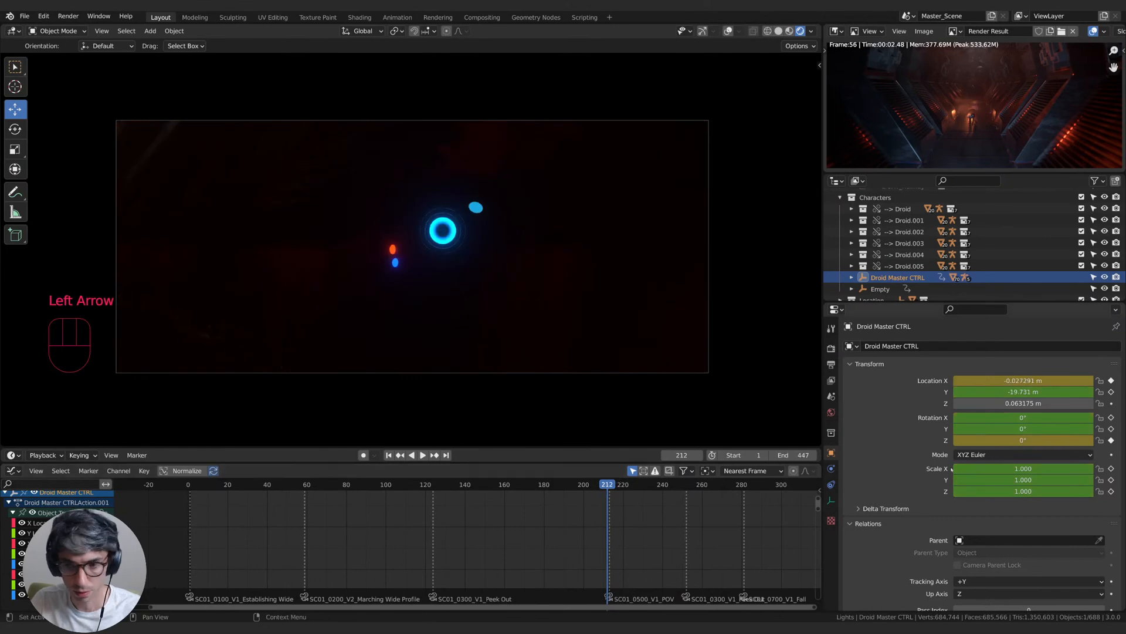
{"action": "right_click", "coordinate": [1017, 404]}
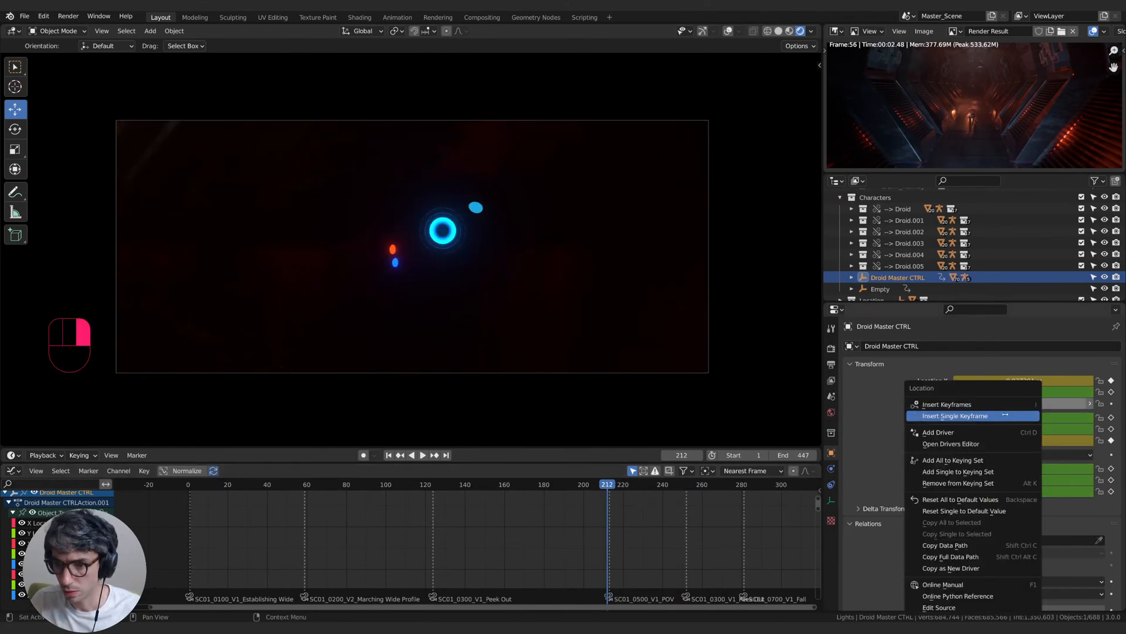
{"action": "left_click", "coordinate": [951, 417]}
{"action": "key", "text": "Right"}
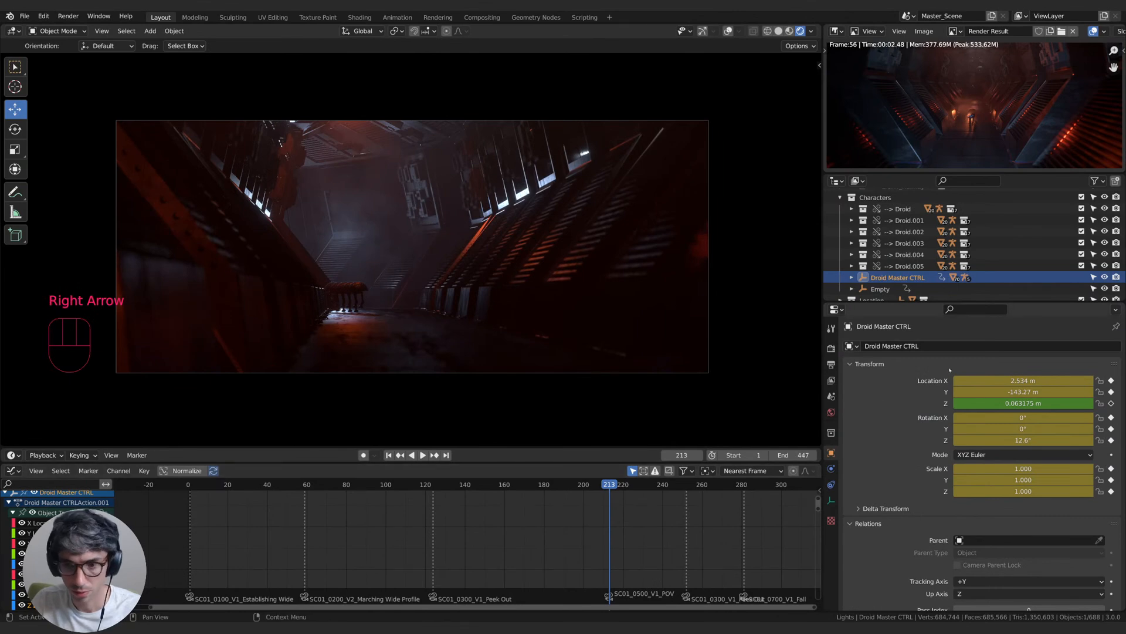
{"action": "key", "text": "g"}
{"action": "key", "text": "z"}
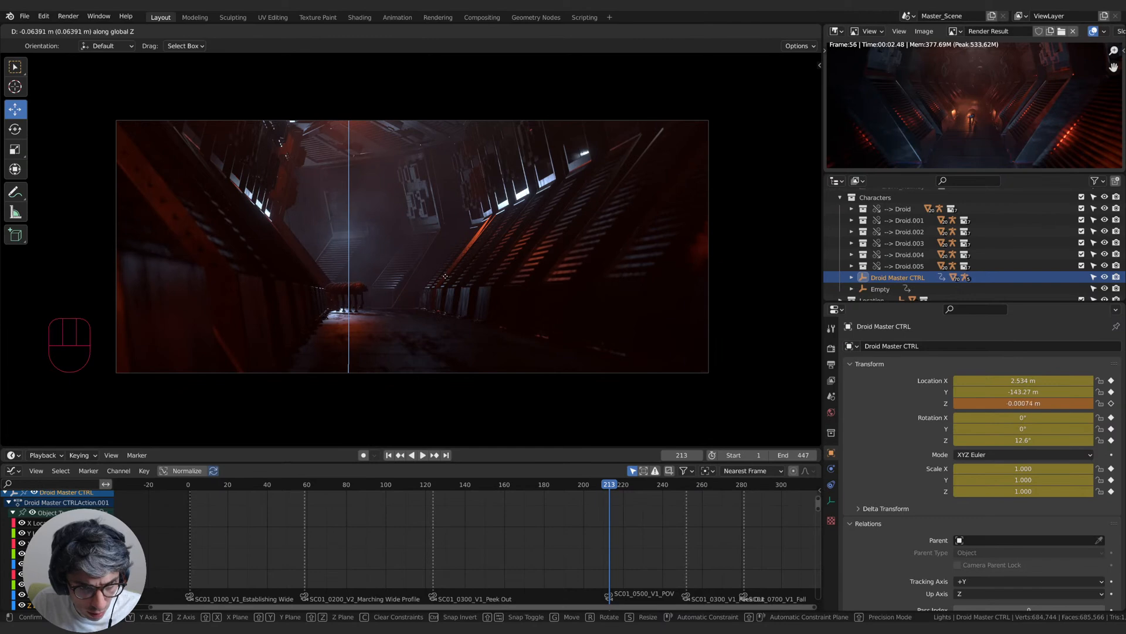
{"action": "key", "text": "Escape"}
- Go to frame 215, collapse the Characters collection and adjust the position of area light Area.042 with a free move
{"action": "left_click_drag", "start_coordinate": [612, 488], "coordinate": [613, 488]}
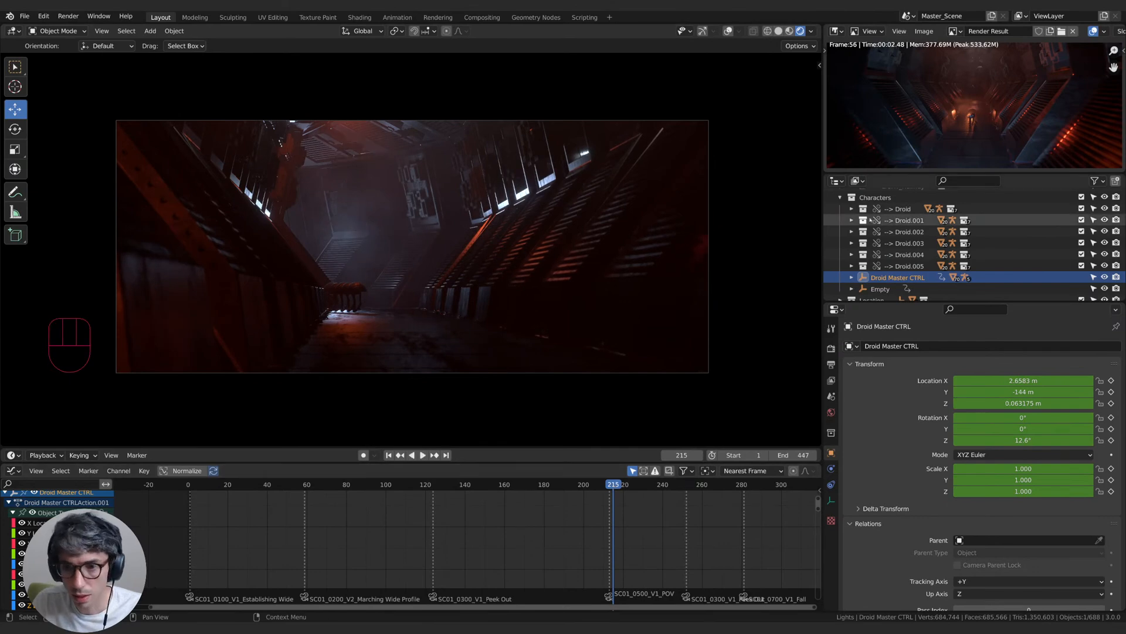
{"action": "scroll", "coordinate": [881, 229], "scroll_direction": "up", "scroll_amount": 3}
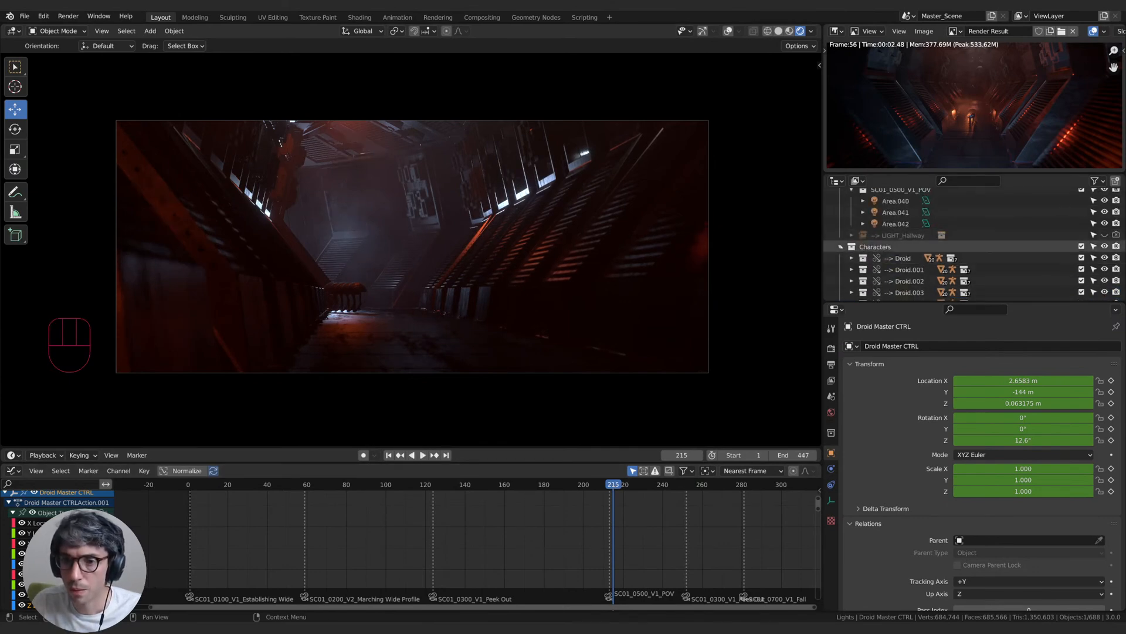
{"action": "left_click", "coordinate": [841, 246]}
{"action": "left_click", "coordinate": [896, 245]}
{"action": "key", "text": "g"}
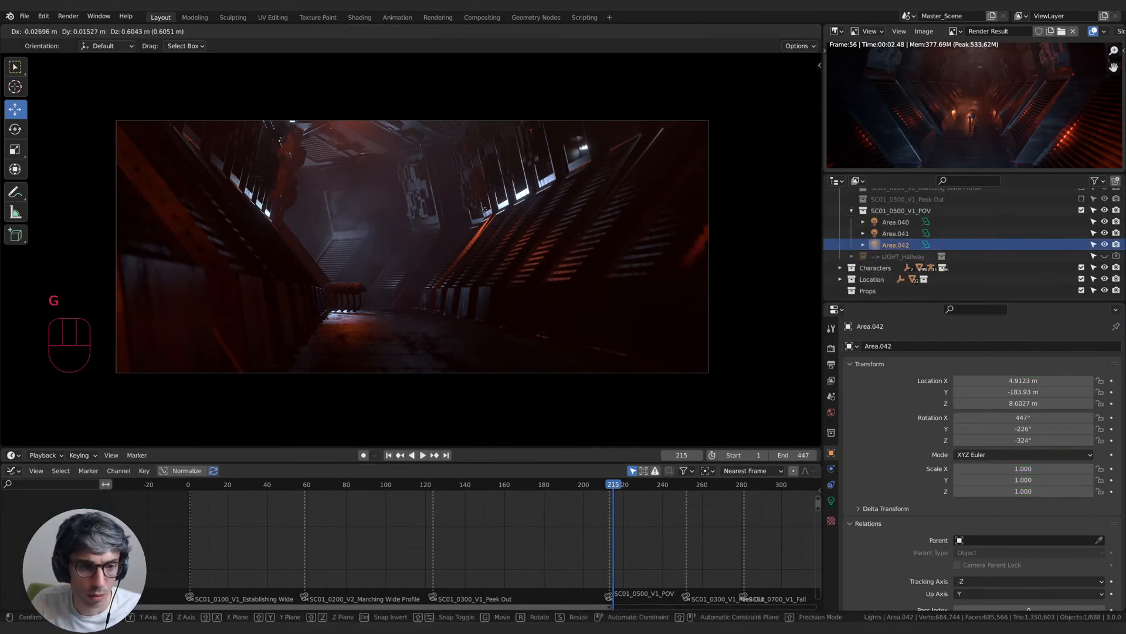
{"action": "left_click", "coordinate": [384, 213]}
- Move Area.041 to about X 2.25 m, Z 6.48 m and rotate it about global X
{"action": "left_click", "coordinate": [895, 233]}
{"action": "key", "text": "g"}
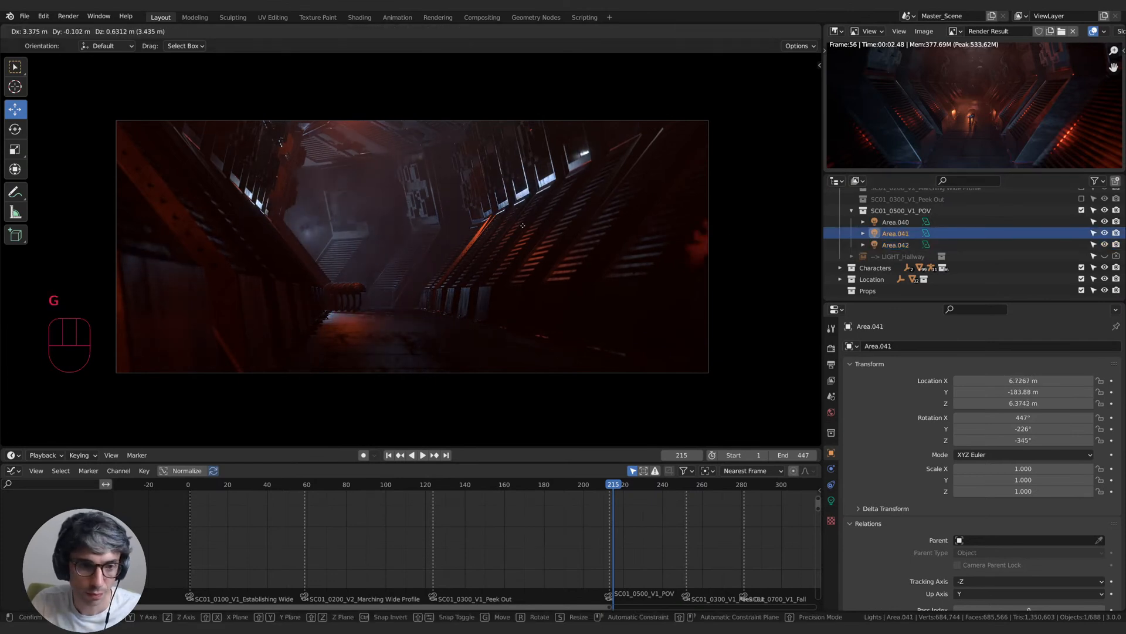
{"action": "left_click", "coordinate": [572, 227]}
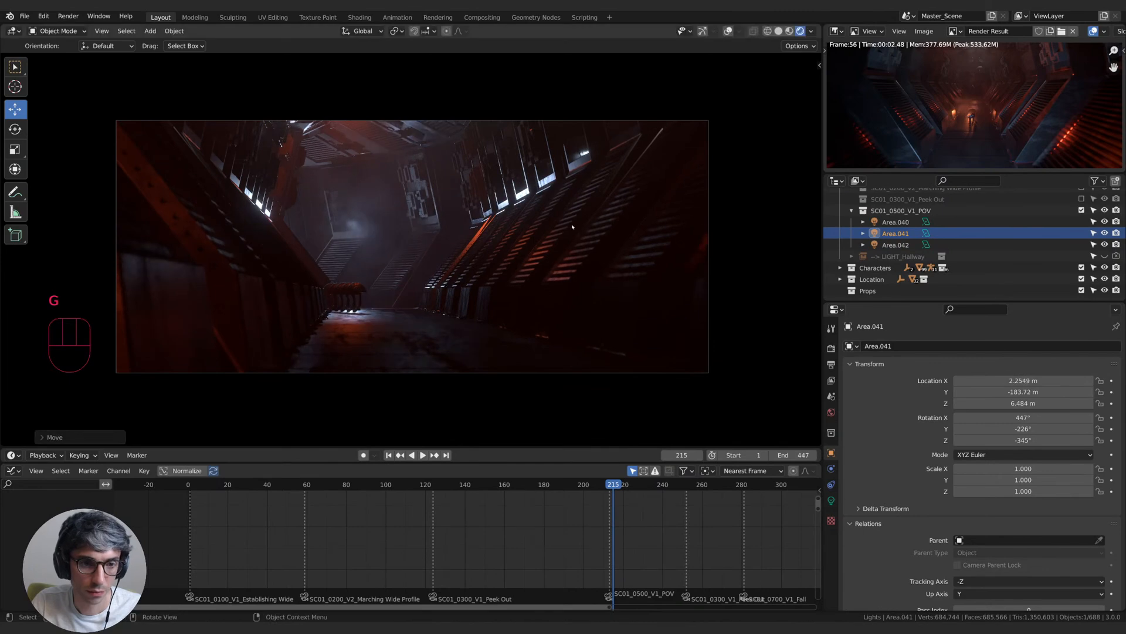
{"action": "key", "text": "r"}
{"action": "key", "text": "x"}
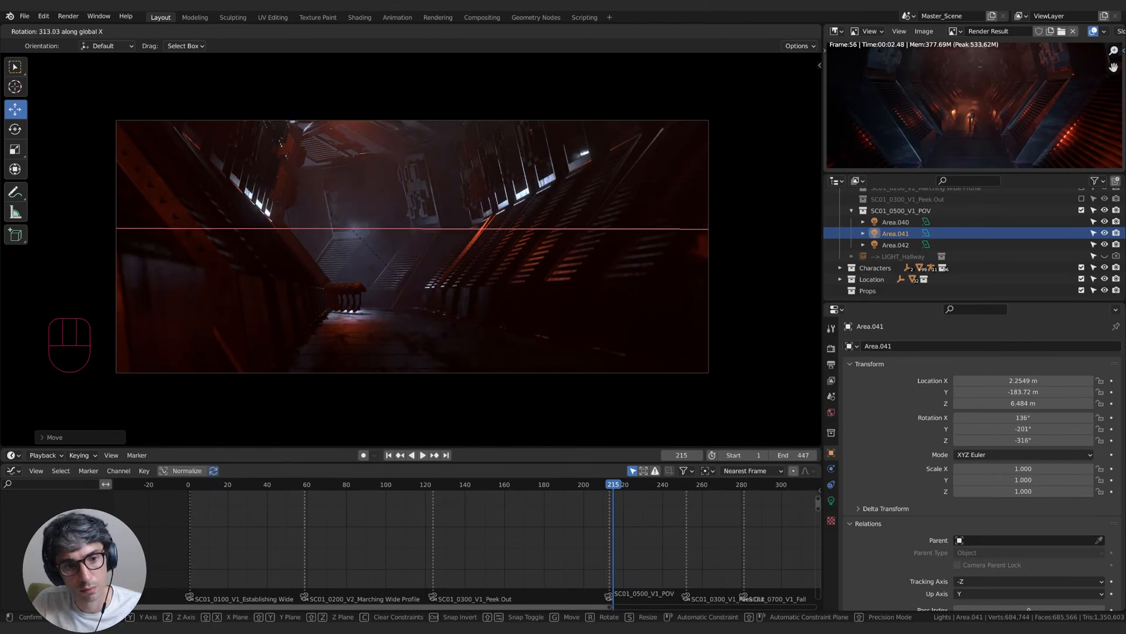
{"action": "left_click", "coordinate": [389, 264]}
- Lower Area.041 with free moves toward the hallway floor, to a Z location of about 1.1 m
{"action": "key", "text": "r"}
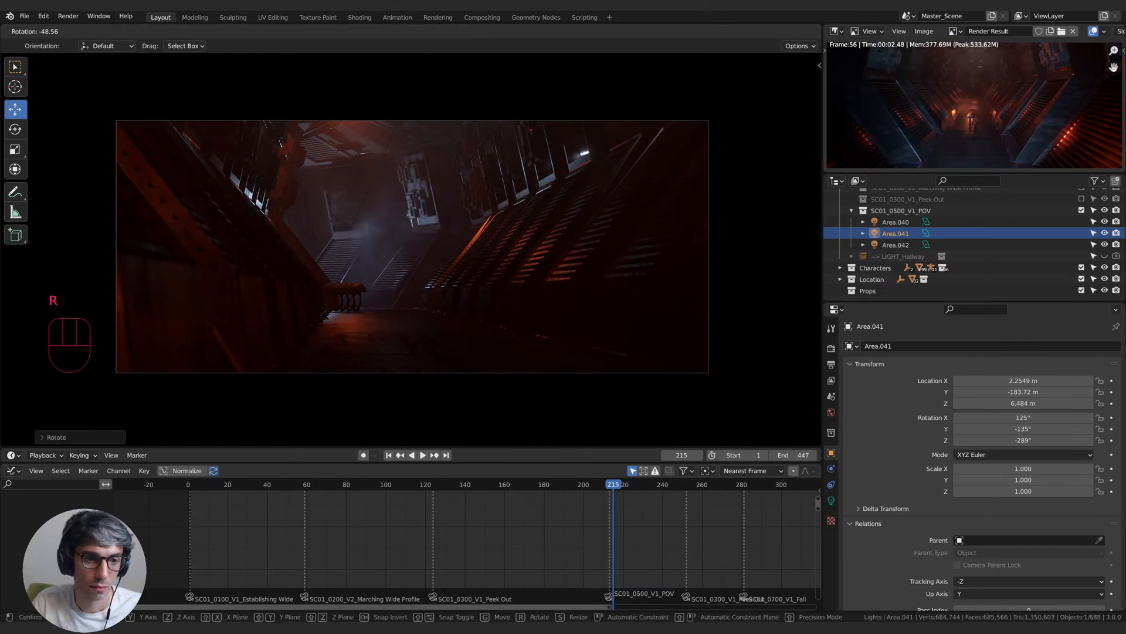
{"action": "key", "text": "g"}
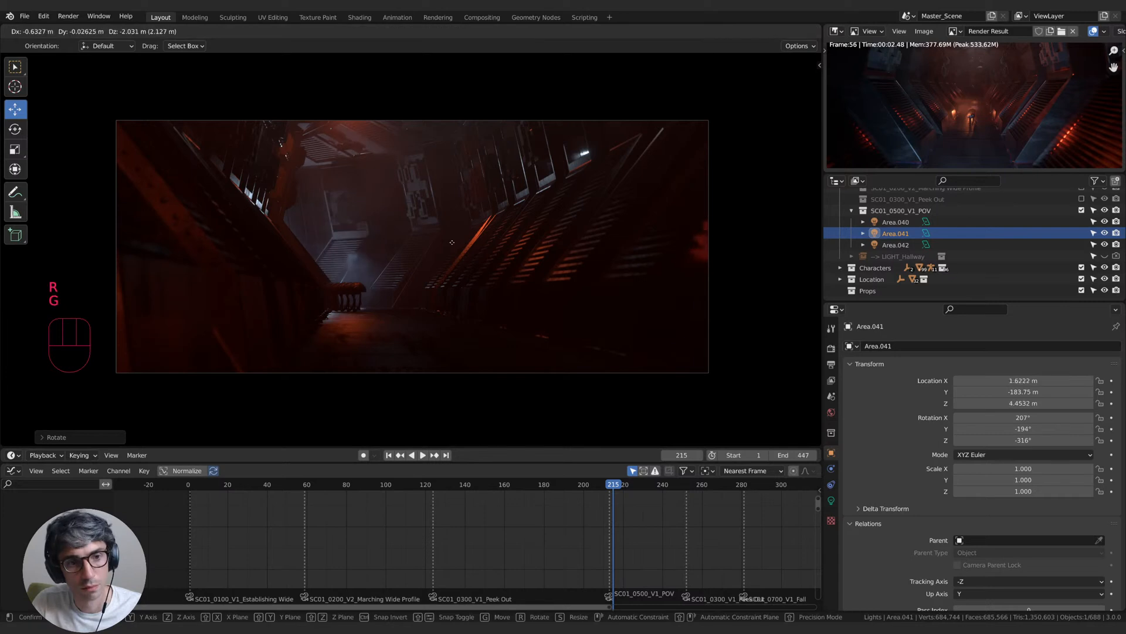
{"action": "left_click", "coordinate": [450, 258]}
{"action": "key", "text": "g"}
{"action": "left_click", "coordinate": [475, 266]}
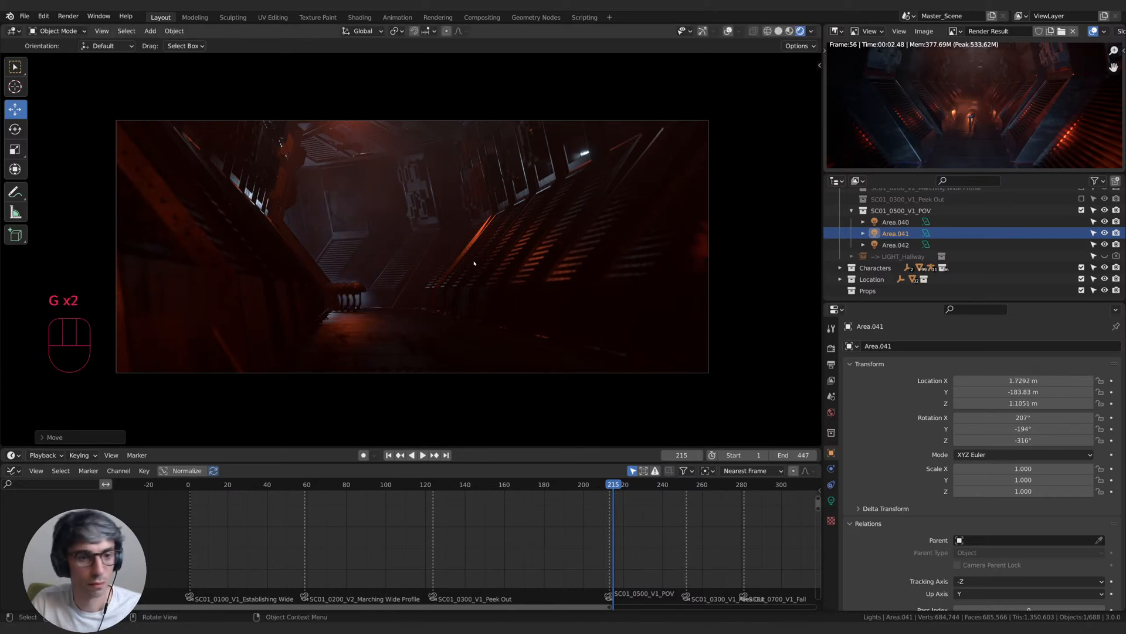
- Rotate Area.041 about global X again and shift it sideways to about X 4.17 m
{"action": "key", "text": "r"}
{"action": "key", "text": "x"}
{"action": "left_click", "coordinate": [581, 256]}
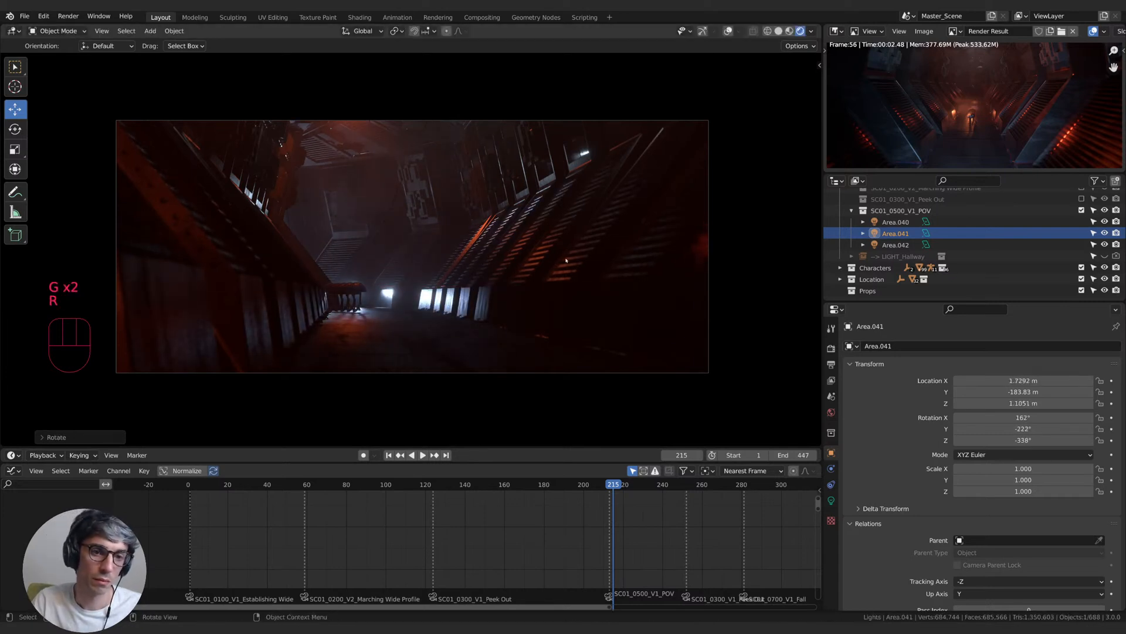
{"action": "key", "text": "g"}
{"action": "left_click", "coordinate": [550, 275]}
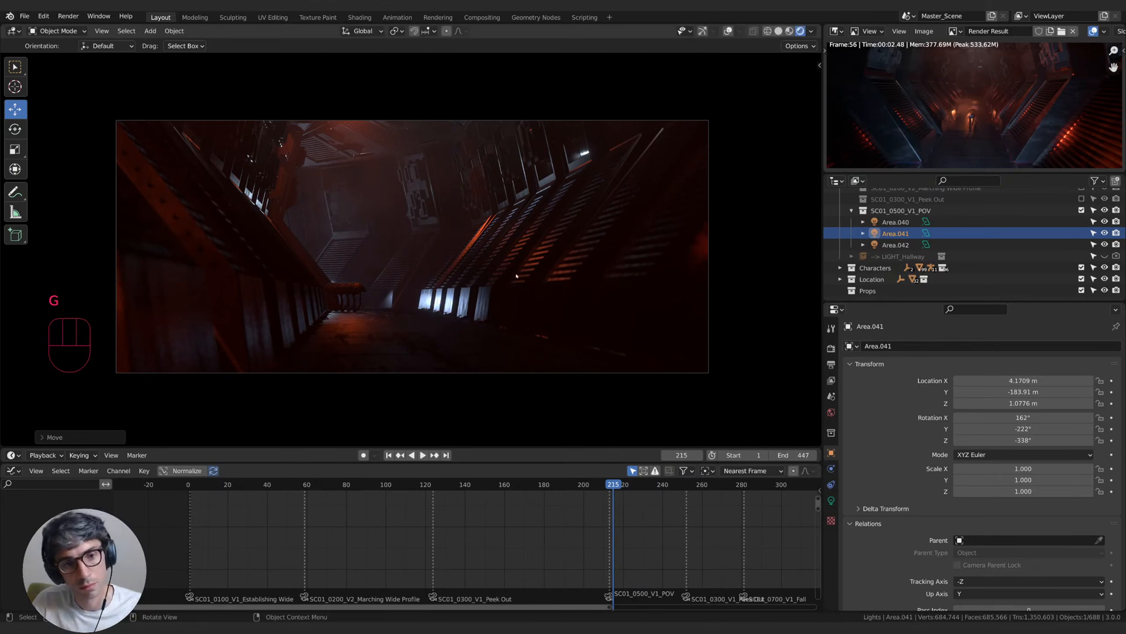
- Raise Area.041 toward the hallway ceiling with two free moves, to about X 3.2 m, Z 16.5 m
{"action": "key", "text": "g"}
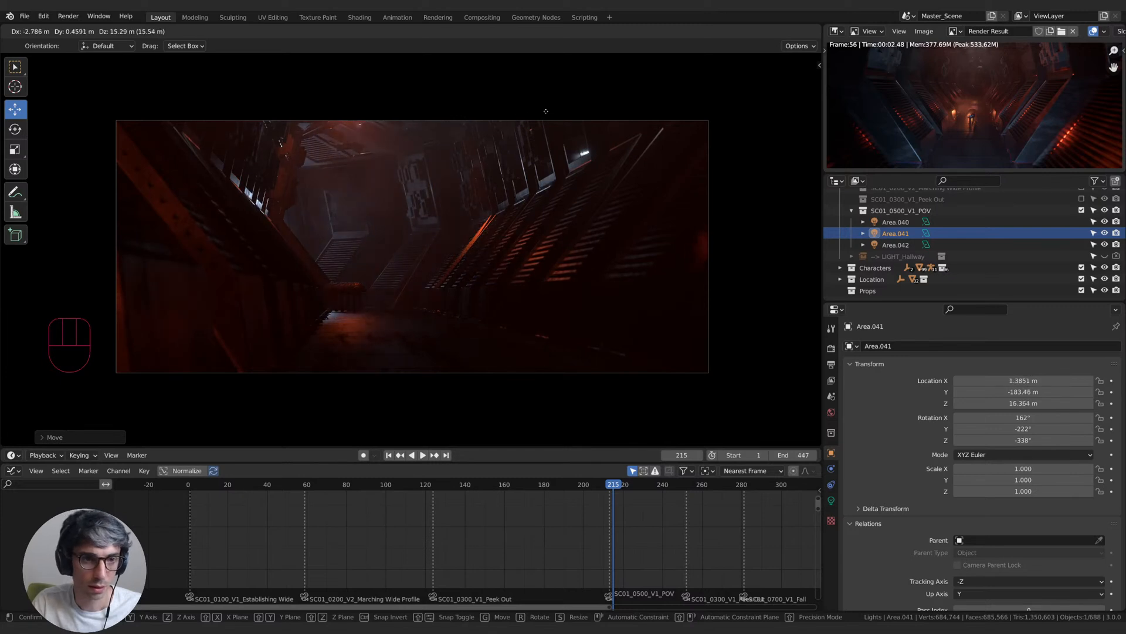
{"action": "left_click", "coordinate": [530, 116]}
{"action": "key", "text": "g"}
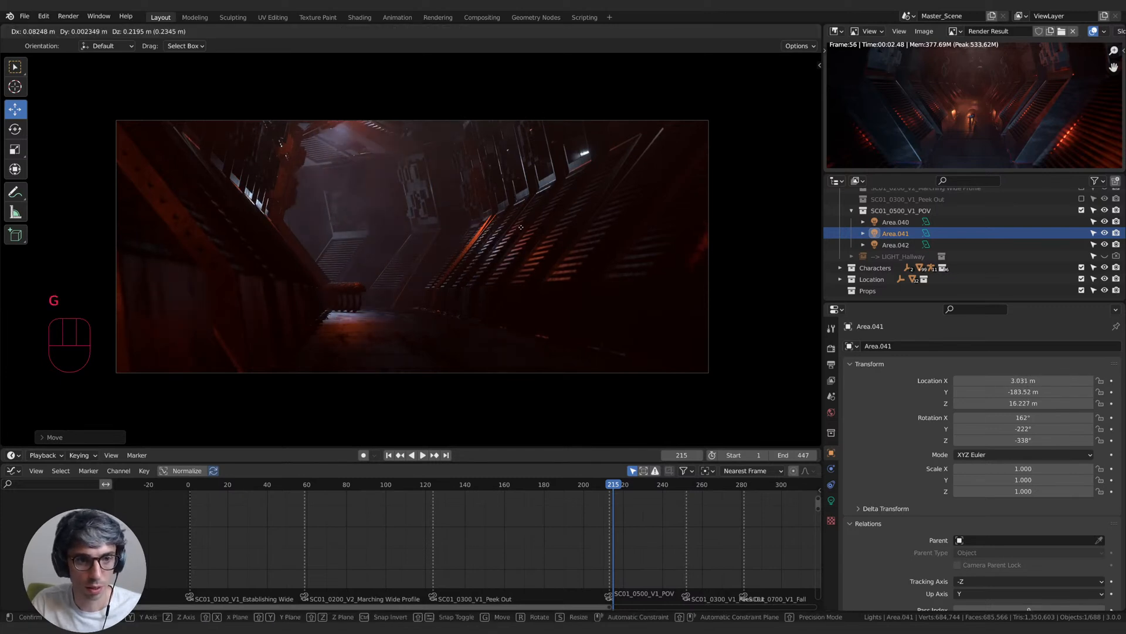
{"action": "left_click", "coordinate": [519, 227]}
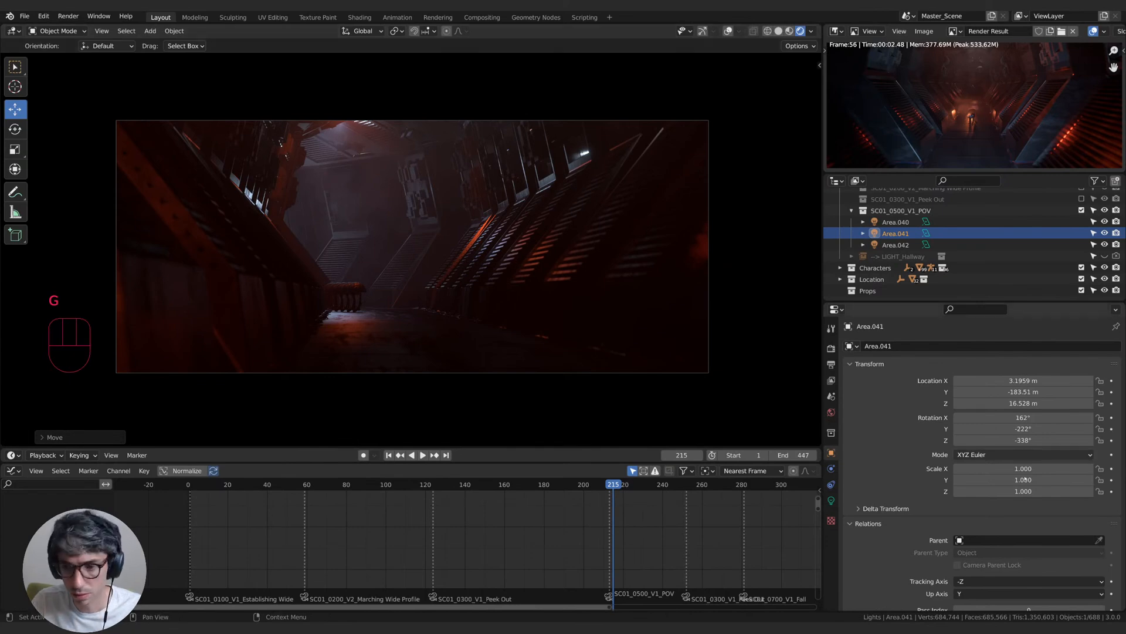
- Set the power of Area.041 to 3000 W
{"action": "left_click", "coordinate": [832, 501]}
{"action": "left_click", "coordinate": [1038, 421]}
{"action": "type", "text": "3000"}
{"action": "key", "text": "Return"}
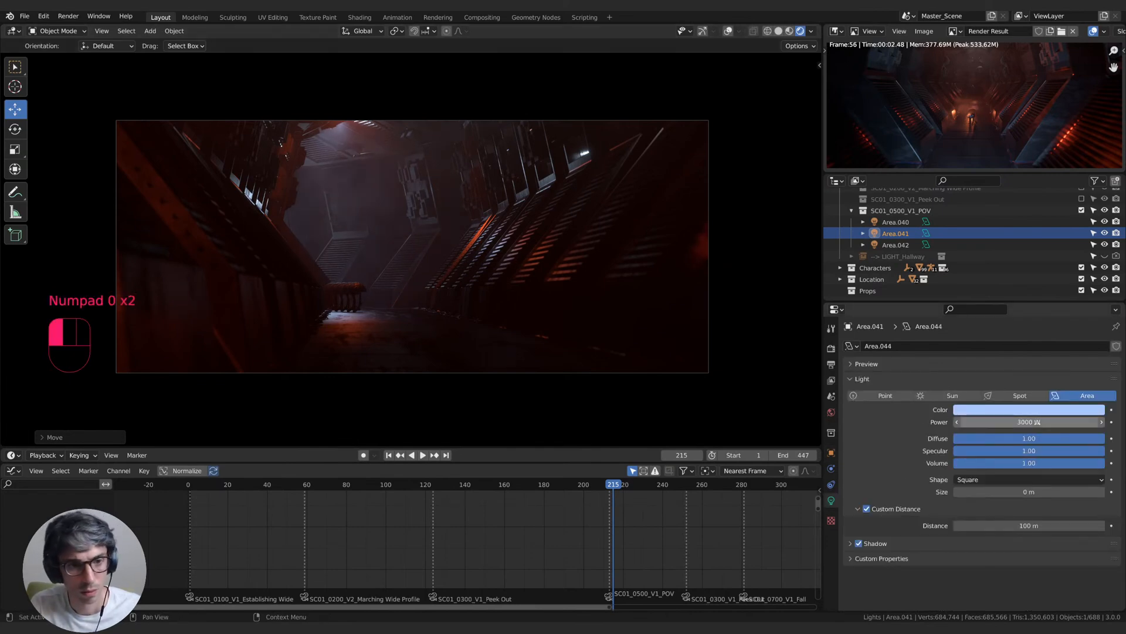
- Change the color of Area.041 to a more saturated light blue
{"action": "left_click", "coordinate": [1043, 409]}
{"action": "left_click", "coordinate": [1059, 279]}
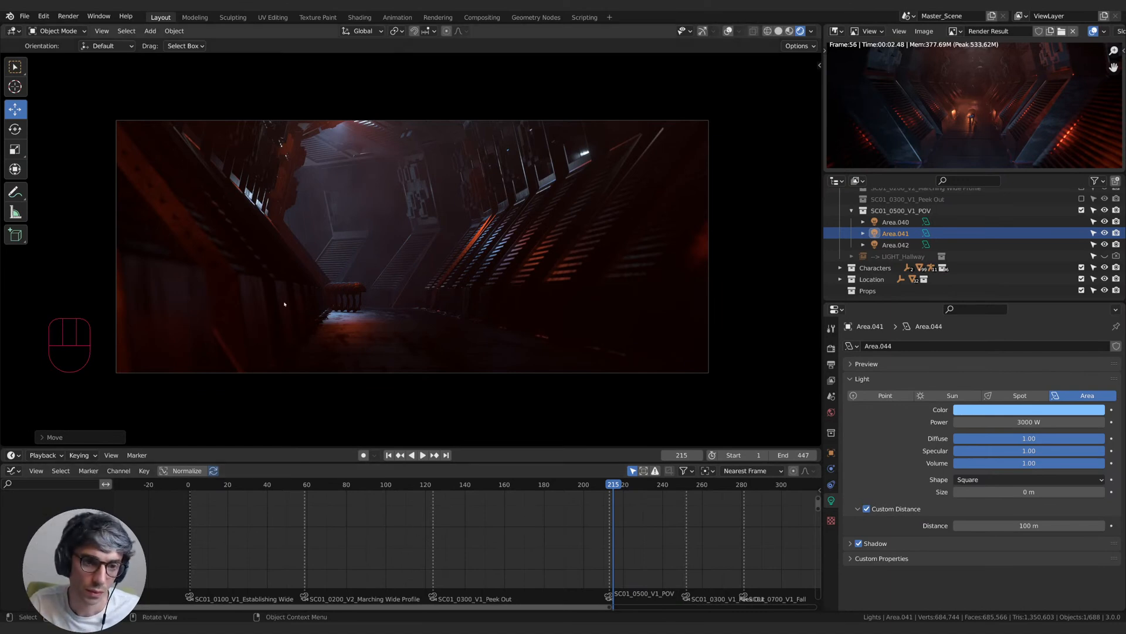
- Duplicate Area.042, shift the copy along global Y, and place it with a free move near the right-hand hallway wall
{"action": "left_click", "coordinate": [895, 245]}
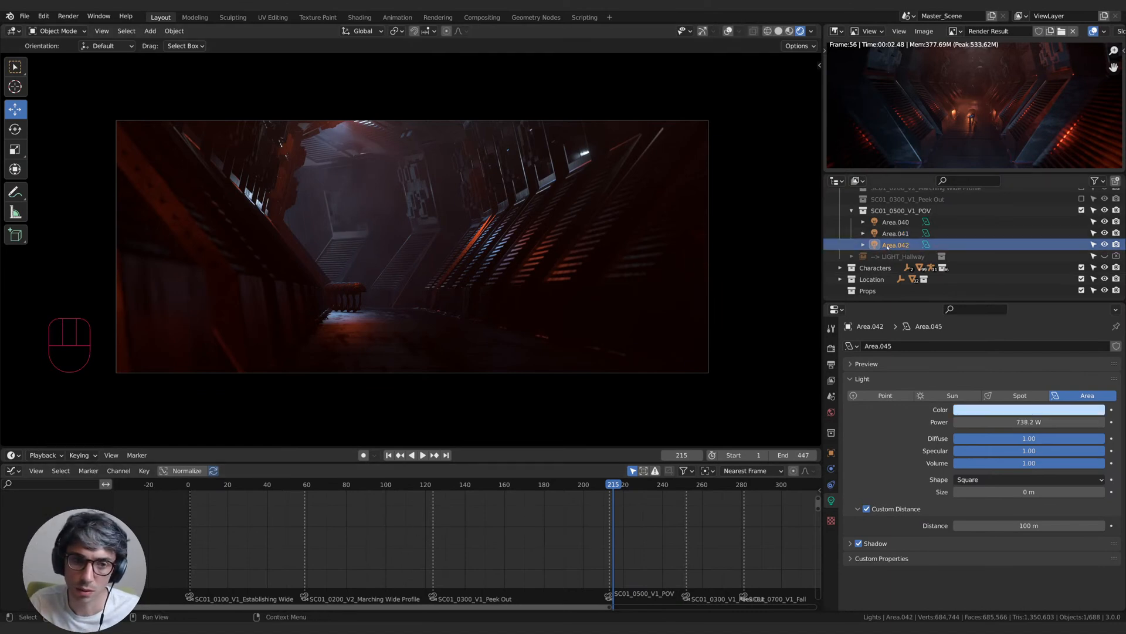
{"action": "key", "text": "shift+d"}
{"action": "left_click", "coordinate": [386, 320]}
{"action": "key", "text": "g"}
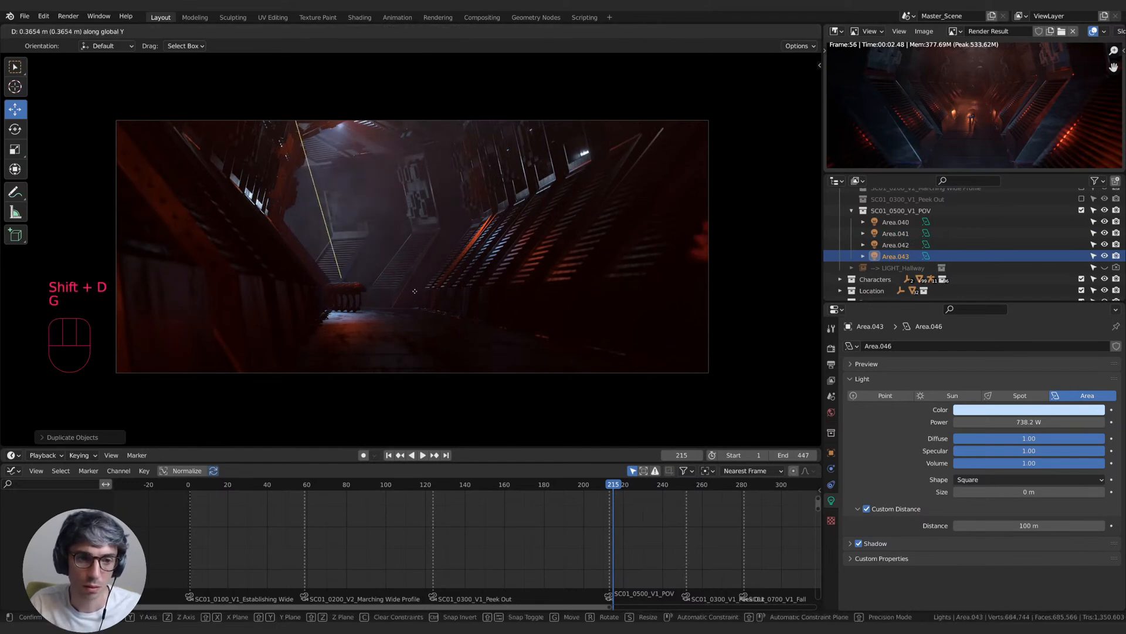
{"action": "left_click", "coordinate": [423, 370]}
{"action": "key", "text": "g"}
{"action": "left_click", "coordinate": [639, 260]}
- Rotate Area.043 and shift it along global Y beside the right-hand hallway wall
{"action": "key", "text": "r"}
{"action": "left_click", "coordinate": [558, 189]}
{"action": "key", "text": "g"}
{"action": "key", "text": "g"}
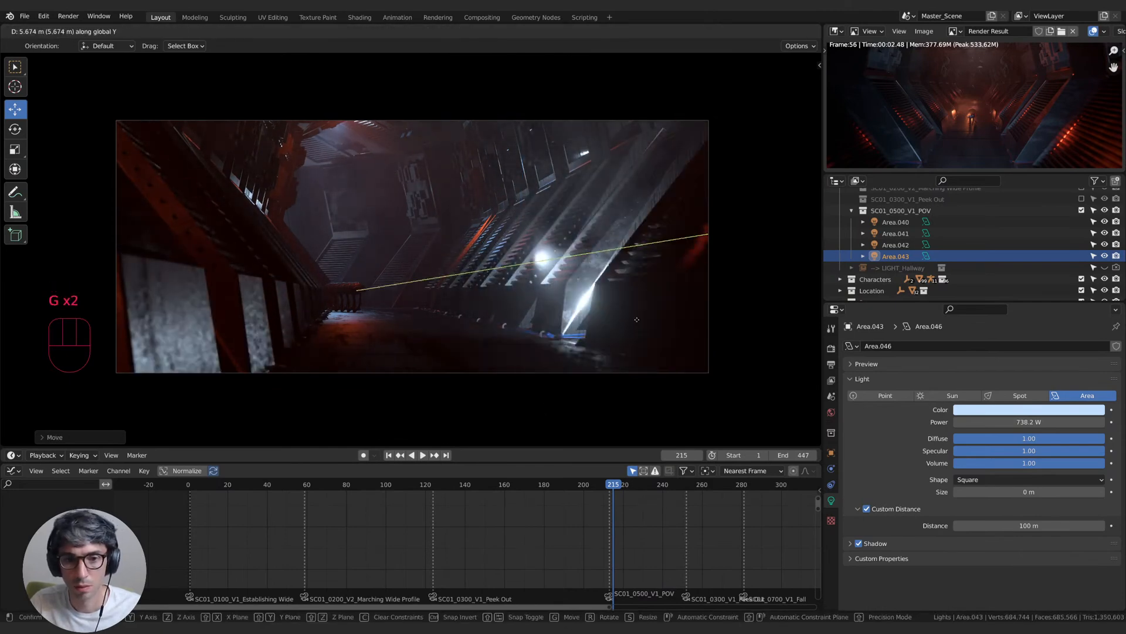
{"action": "left_click", "coordinate": [593, 258]}
- Shift Area.043 along global X and Y, and rotate it about global Z to light the foreground walls
{"action": "key", "text": "g"}
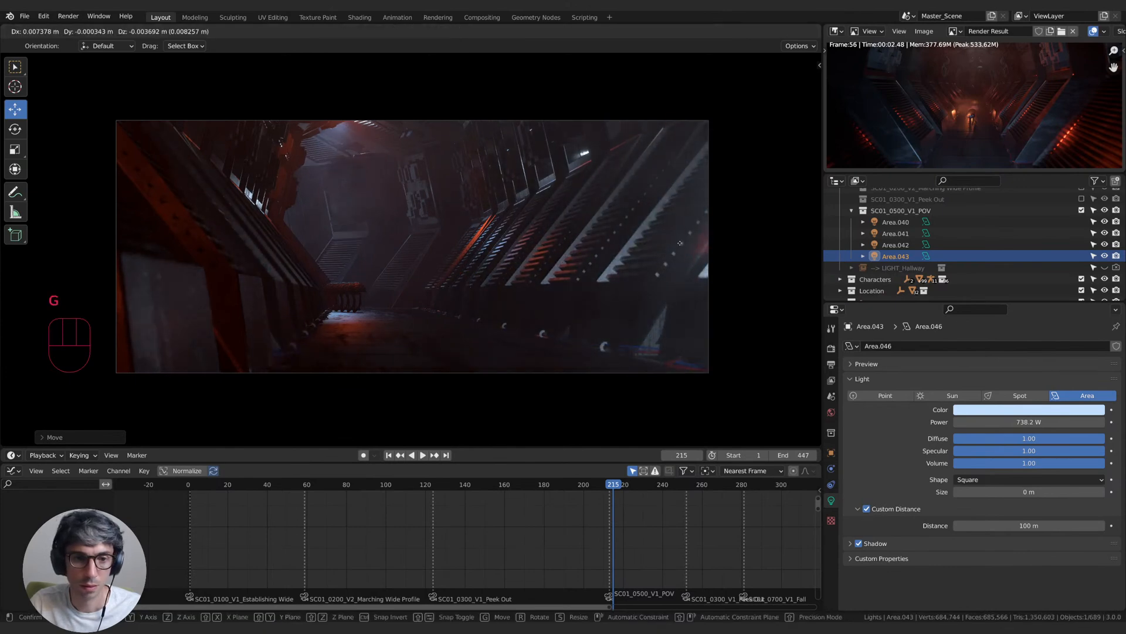
{"action": "key", "text": "x"}
{"action": "left_click", "coordinate": [474, 288]}
{"action": "key", "text": "g"}
{"action": "key", "text": "y"}
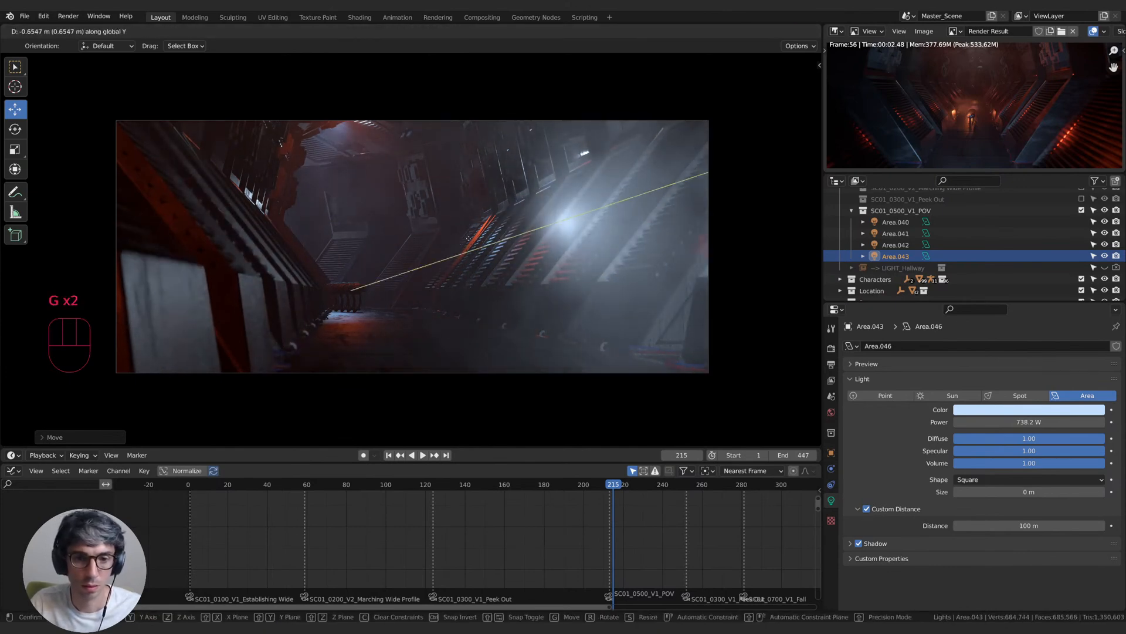
{"action": "key", "text": "r"}
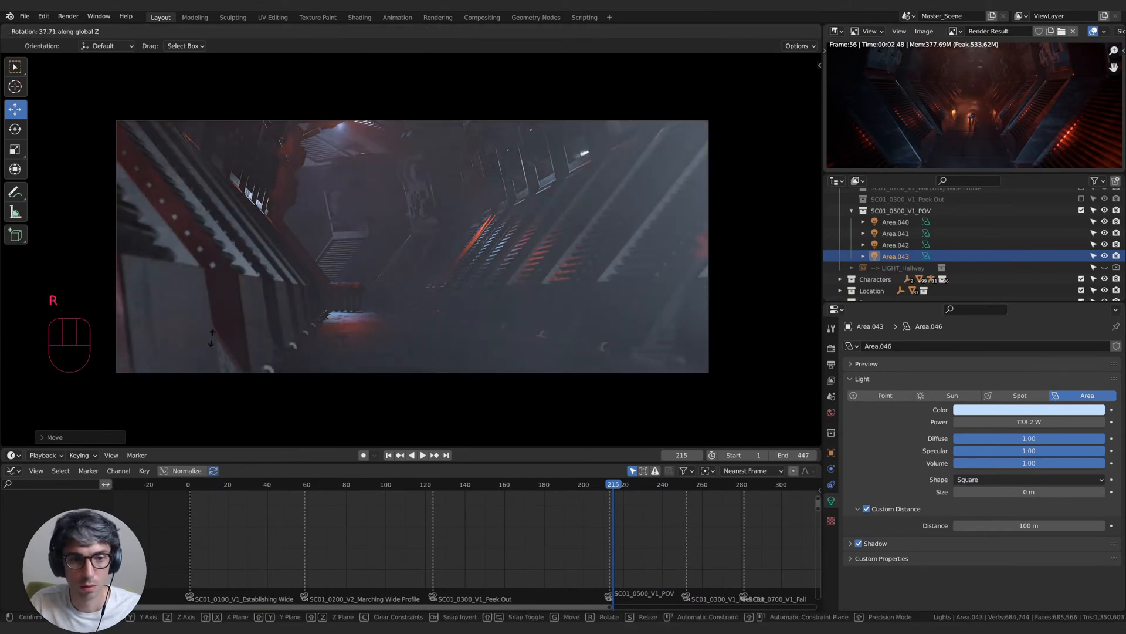
{"action": "left_click", "coordinate": [334, 219]}
- Set the power of Area.043 to about 158.9 W and its color to orange-red
{"action": "left_click_drag", "start_coordinate": [1030, 422], "coordinate": [1056, 426]}
{"action": "left_click", "coordinate": [1054, 411]}
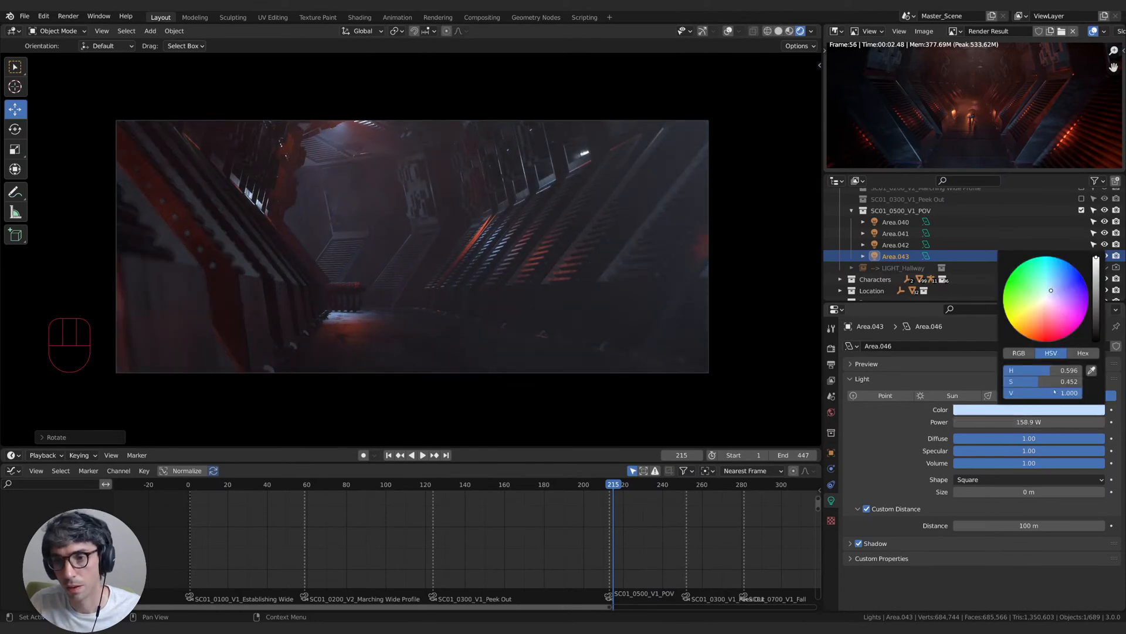
{"action": "left_click", "coordinate": [1056, 285]}
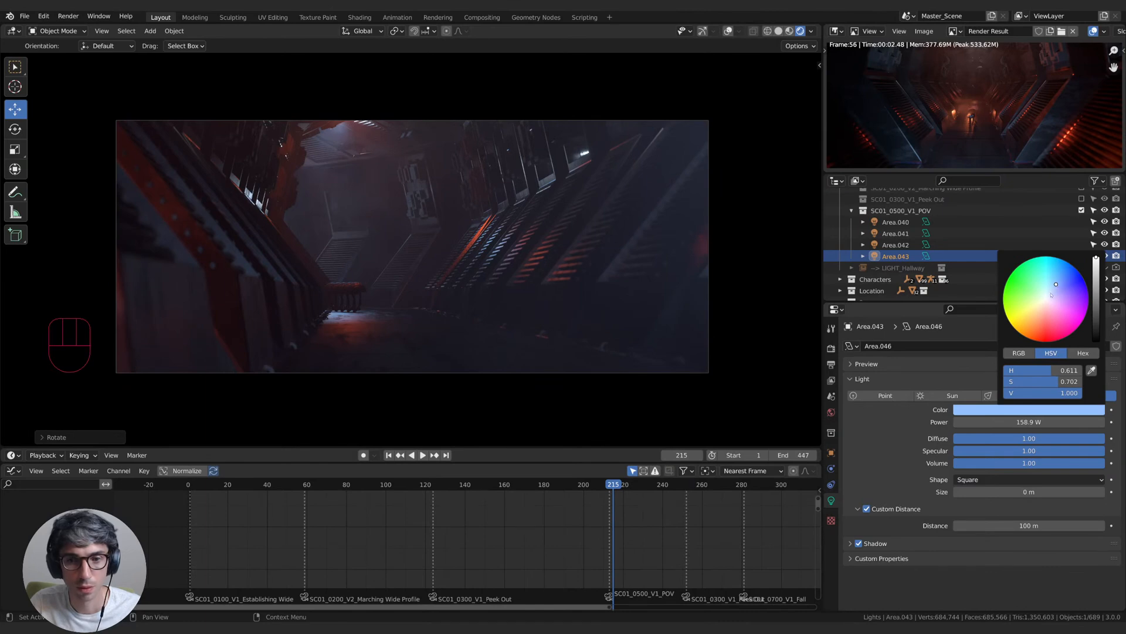
{"action": "left_click", "coordinate": [1041, 313]}
{"action": "left_click_drag", "start_coordinate": [1046, 322], "coordinate": [1039, 329]}
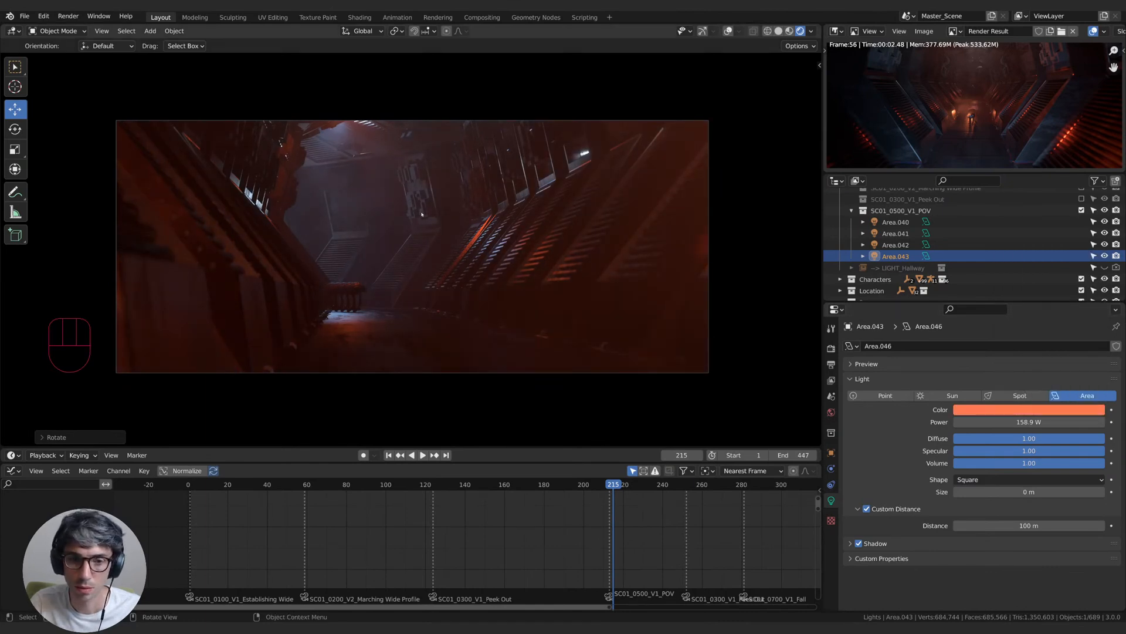
- Rotate Area.043 back about global Z and set its power to about 459.1 W
{"action": "key", "text": "r"}
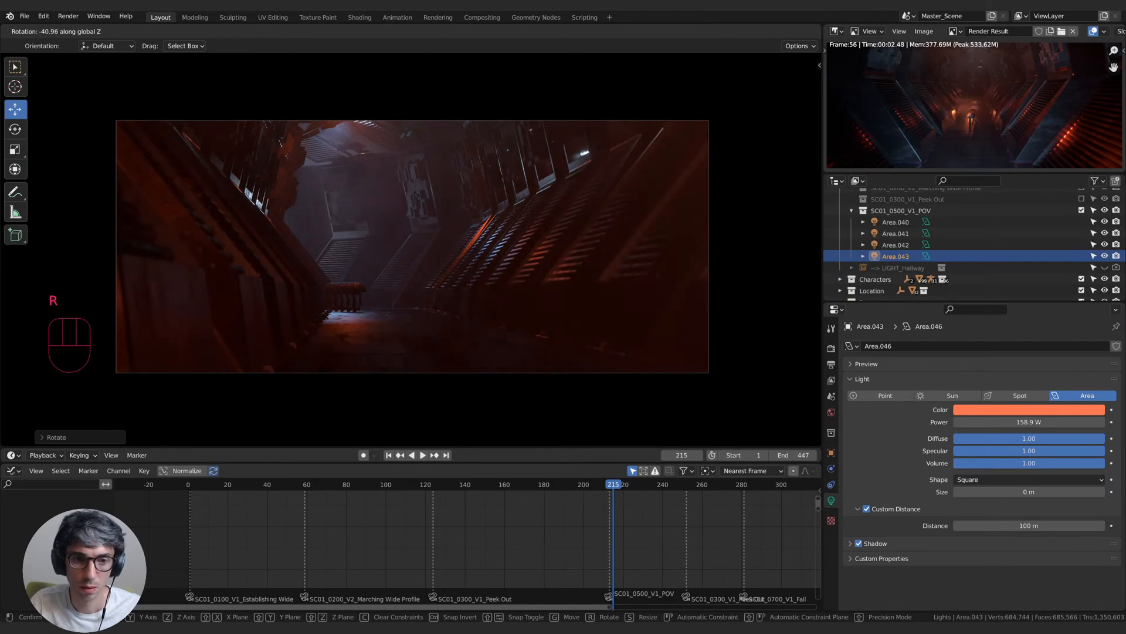
{"action": "left_click", "coordinate": [729, 134]}
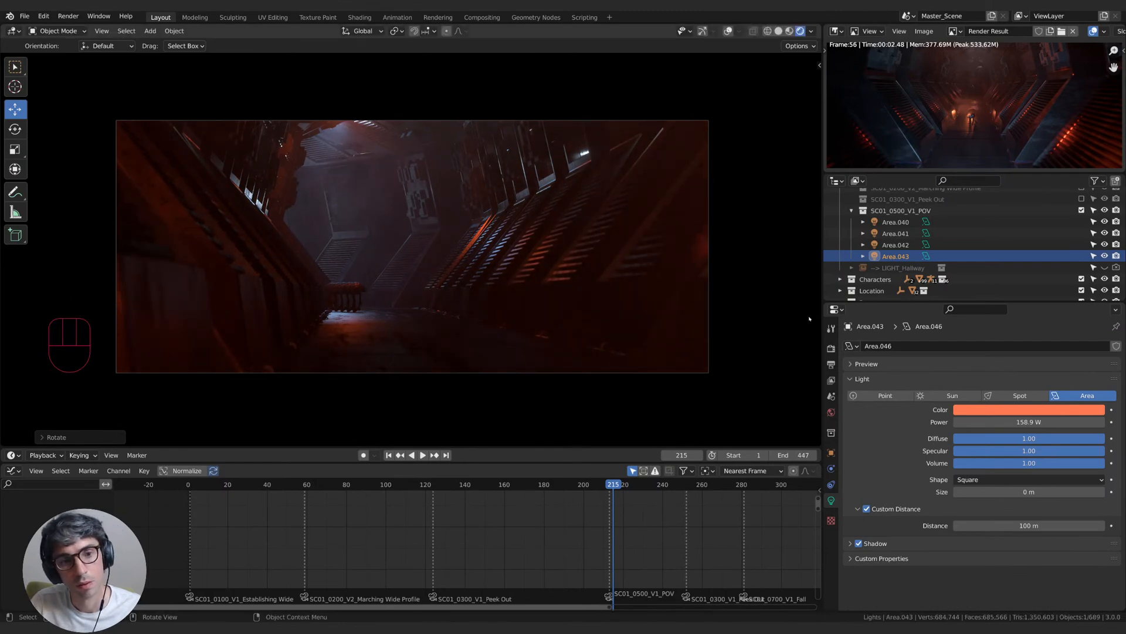
{"action": "left_click_drag", "start_coordinate": [1030, 422], "coordinate": [1059, 421]}
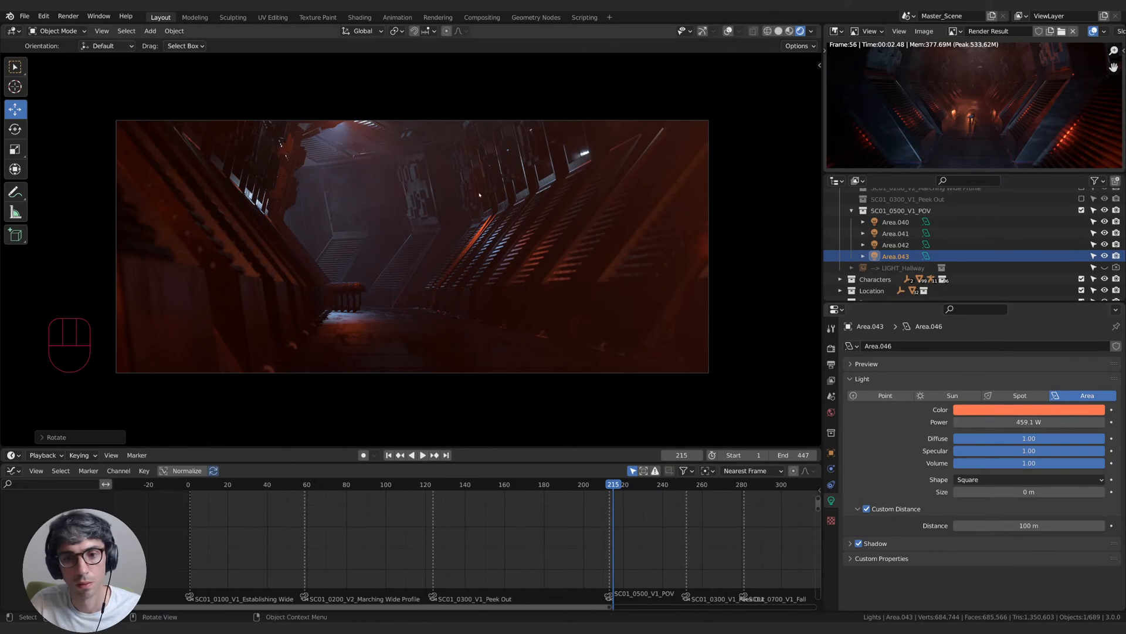
- Reposition Area.043 near the right-hand wall with two free moves
{"action": "key", "text": "g"}
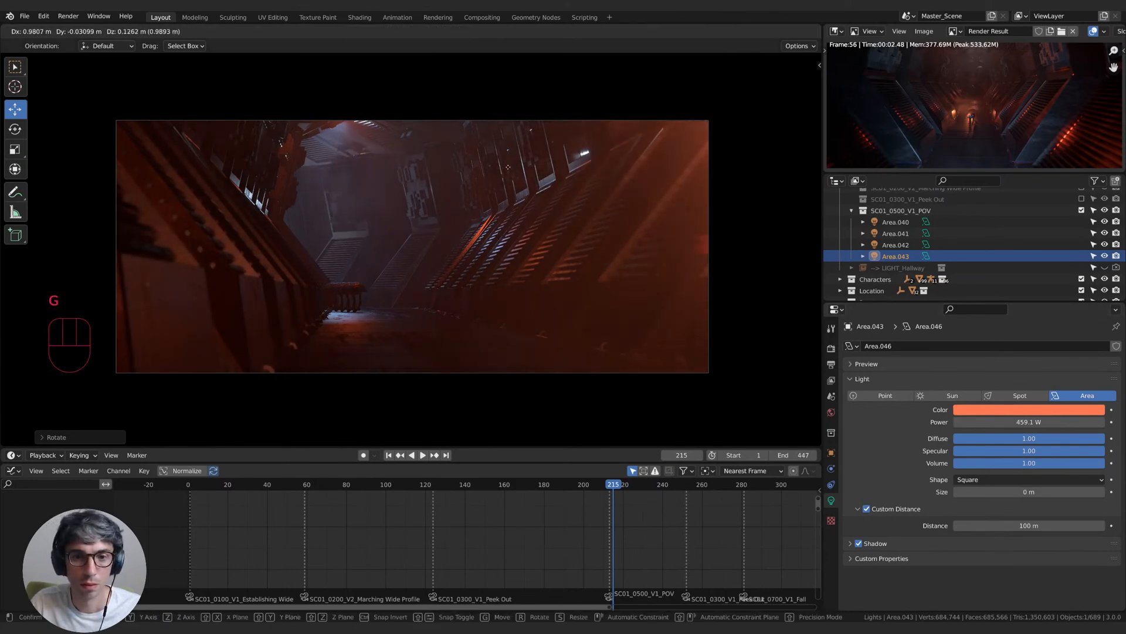
{"action": "left_click", "coordinate": [533, 157]}
{"action": "key", "text": "g"}
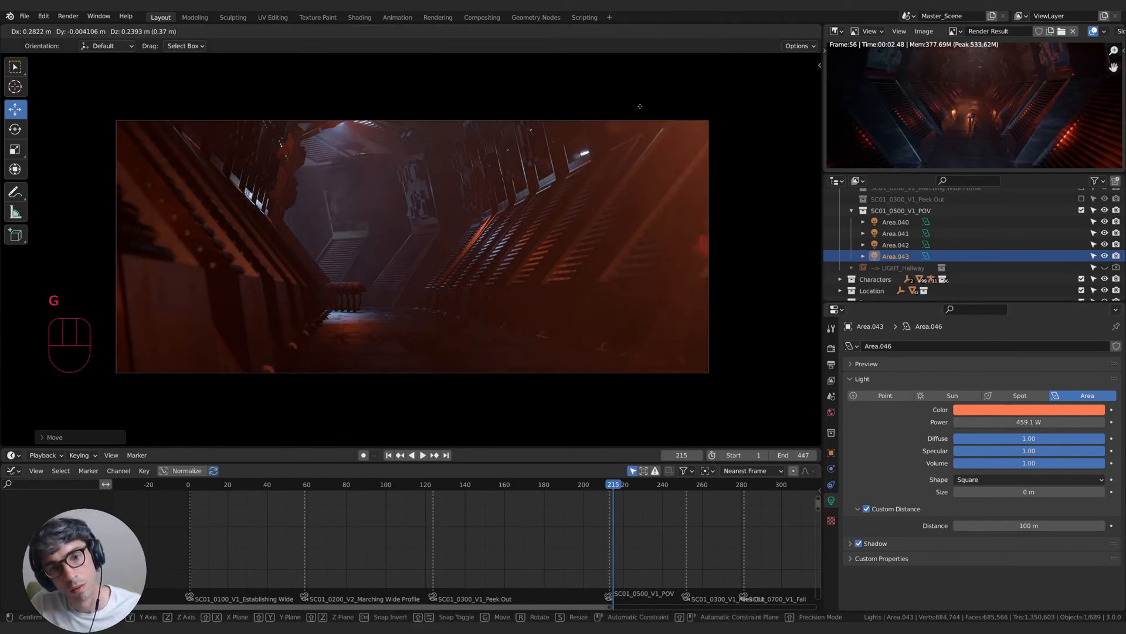
{"action": "left_click", "coordinate": [702, 221]}
- Set the power of Area.043 to about 361.4 W and its volume contribution to 0.40
{"action": "left_click_drag", "start_coordinate": [1038, 424], "coordinate": [997, 424]}
{"action": "mouse_move", "coordinate": [1029, 422]}
{"action": "left_mouse_down"}
{"action": "mouse_move", "coordinate": [1000, 422]}
{"action": "mouse_move", "coordinate": [1050, 422]}
{"action": "left_mouse_up"}
{"action": "mouse_move", "coordinate": [1029, 463]}
{"action": "left_mouse_down"}
{"action": "mouse_move", "coordinate": [956, 463]}
{"action": "mouse_move", "coordinate": [1013, 463]}
{"action": "left_mouse_up"}
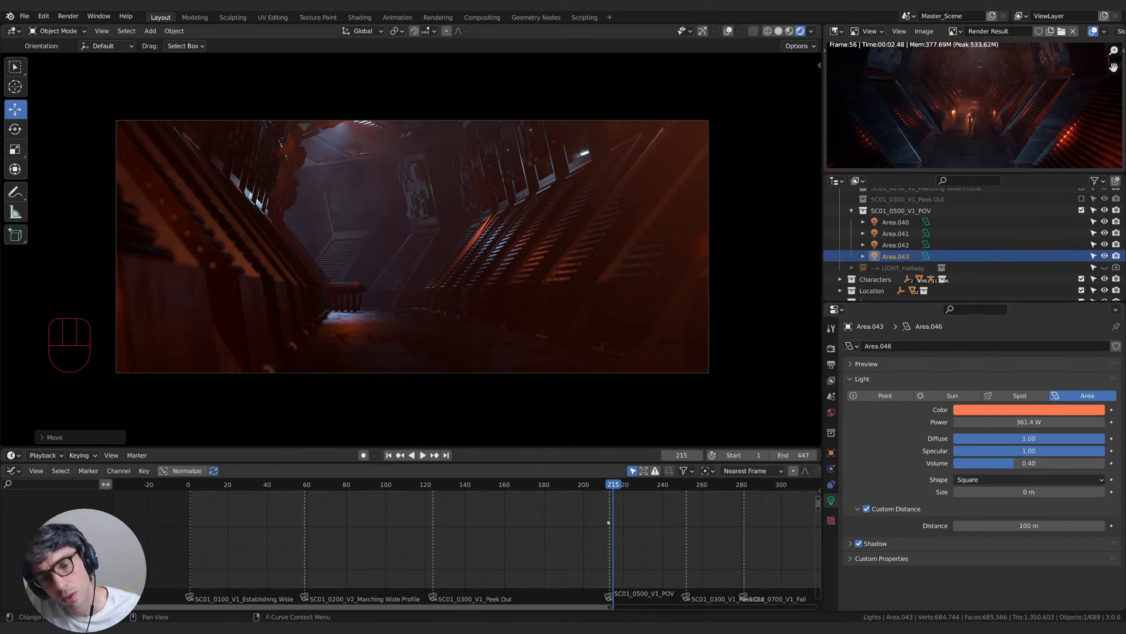
- At frame 230, add a point light to the hallway and set its power to about 689.5 W
{"action": "left_click_drag", "start_coordinate": [612, 488], "coordinate": [643, 491]}
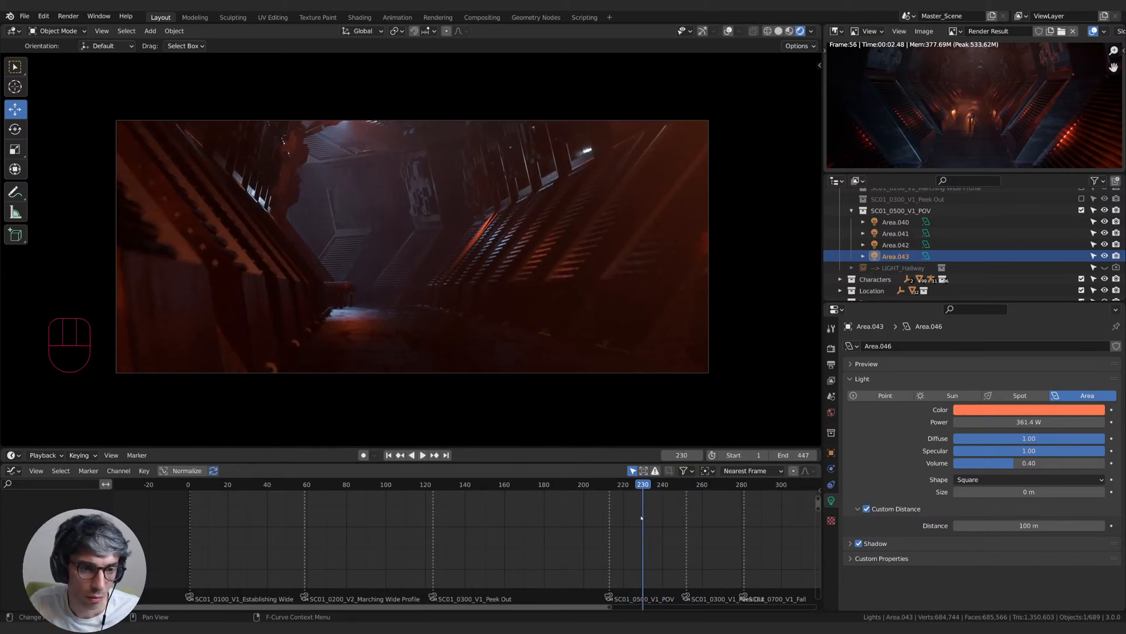
{"action": "left_click", "coordinate": [906, 245]}
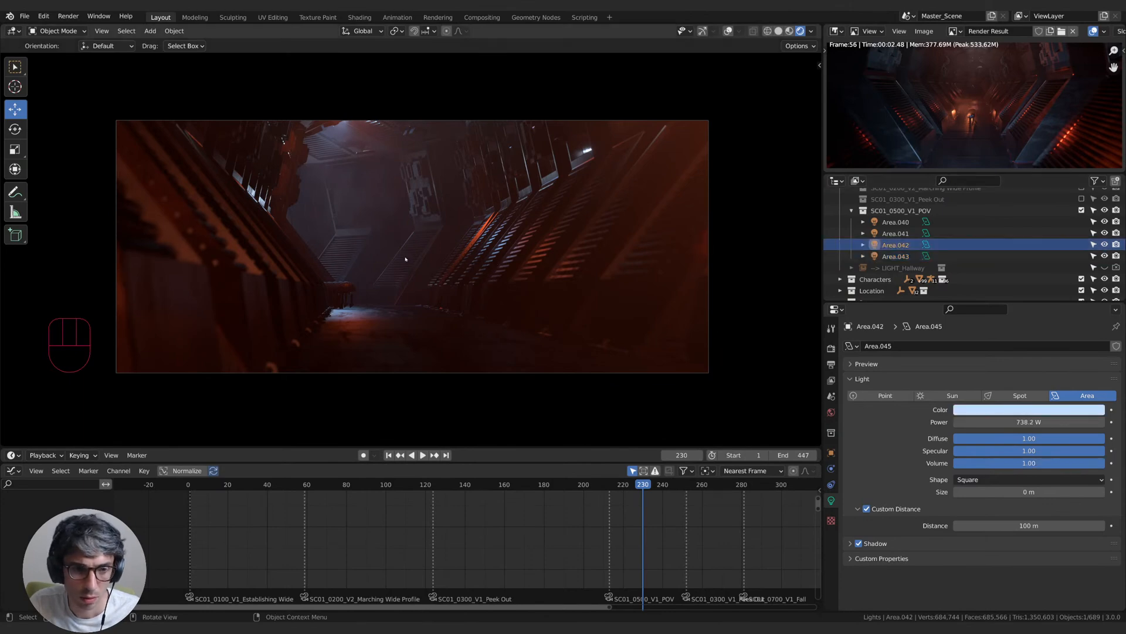
{"action": "key", "text": "shift+a"}
{"action": "mouse_move", "coordinate": [406, 257]}
{"action": "left_click", "coordinate": [477, 254]}
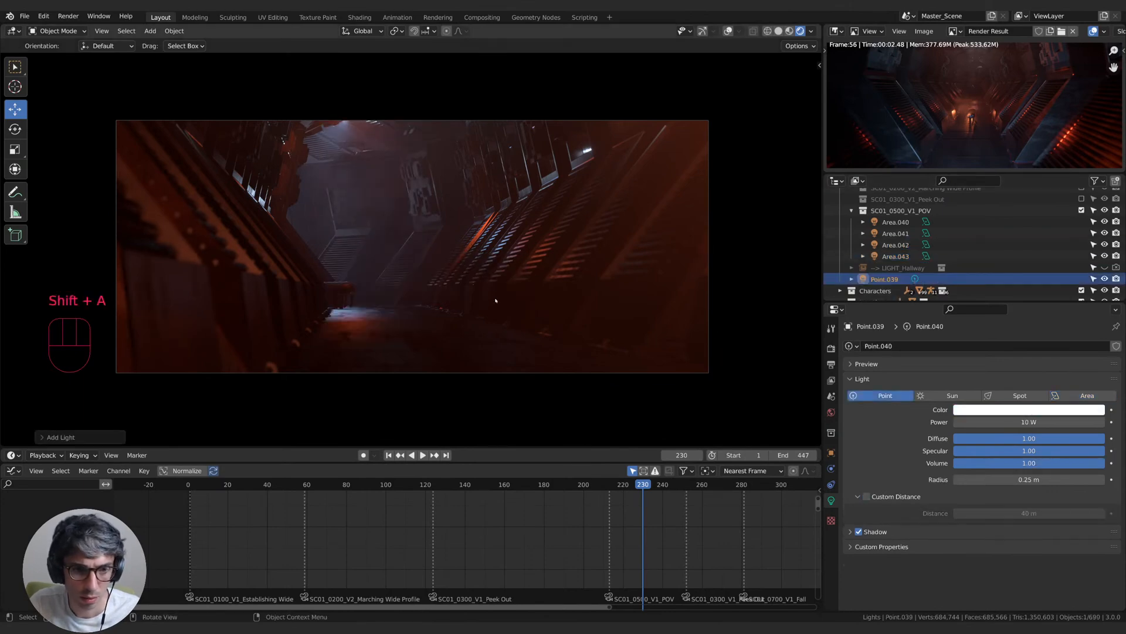
{"action": "key", "text": "g"}
{"action": "left_click", "coordinate": [727, 352]}
{"action": "left_click_drag", "start_coordinate": [1029, 422], "coordinate": [1103, 421]}
- Move Point.039 freely toward the droids at the hallway's far end, and shift it along global Y
{"action": "key", "text": "g"}
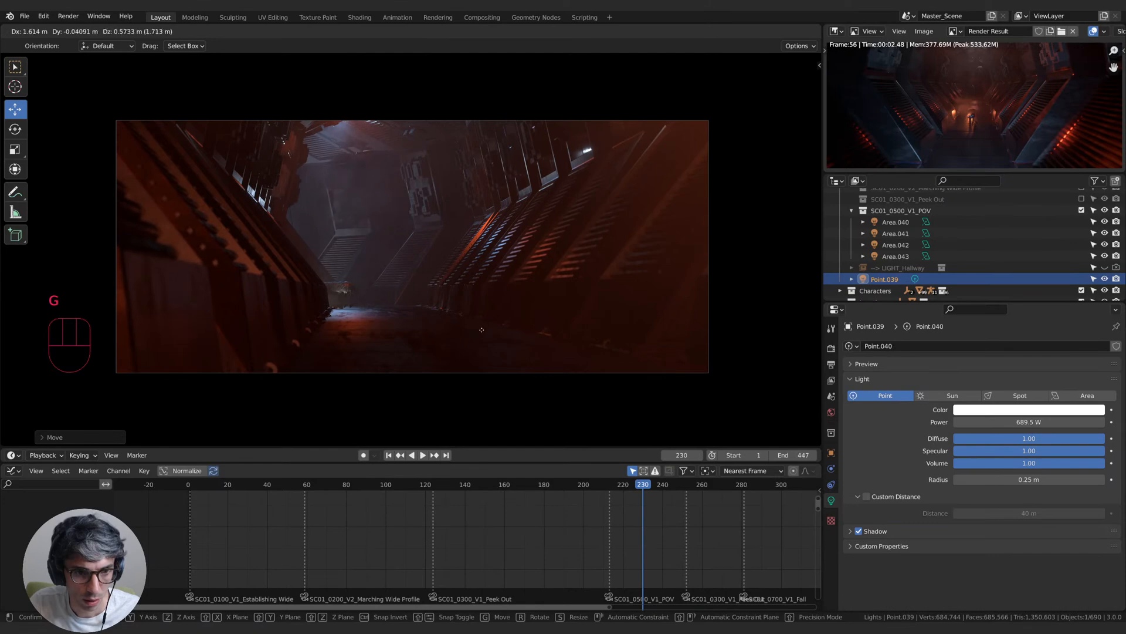
{"action": "left_click", "coordinate": [484, 326]}
{"action": "key", "text": "g"}
{"action": "key", "text": "y"}
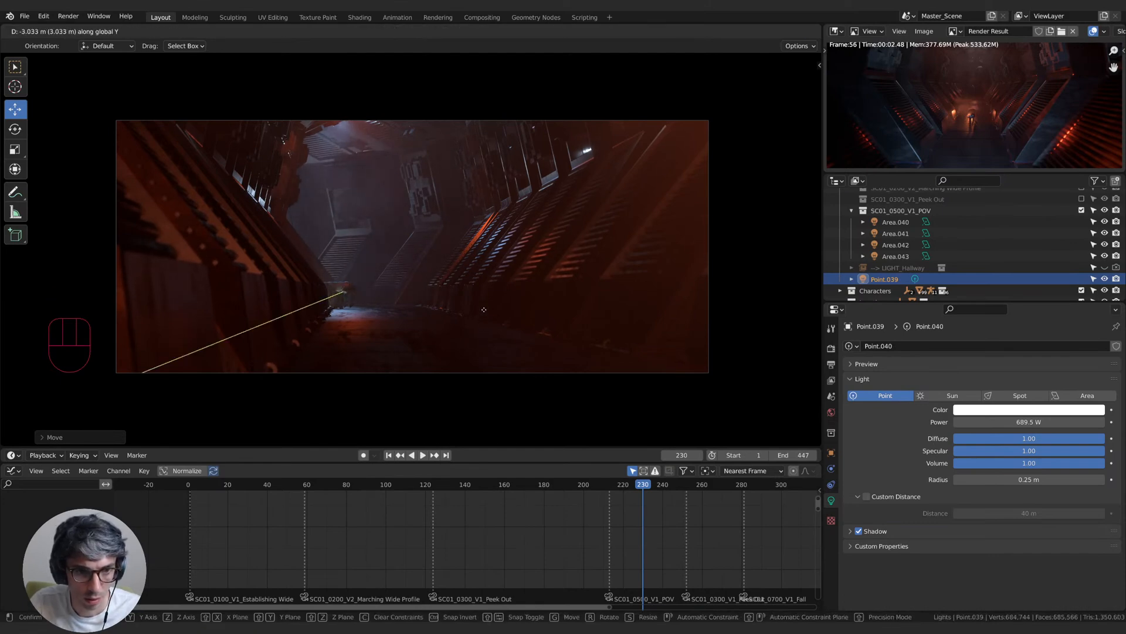
{"action": "left_click", "coordinate": [485, 316]}
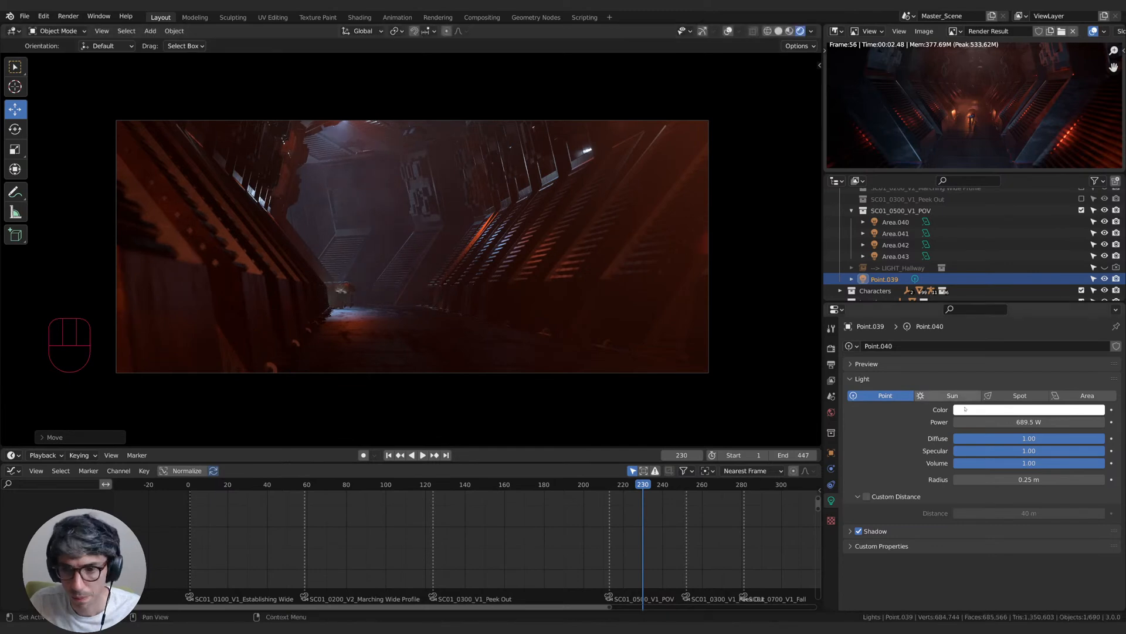
- Set the color of Point.039 to a saturated sky blue
{"action": "left_click", "coordinate": [1026, 410]}
{"action": "left_click", "coordinate": [1040, 338]}
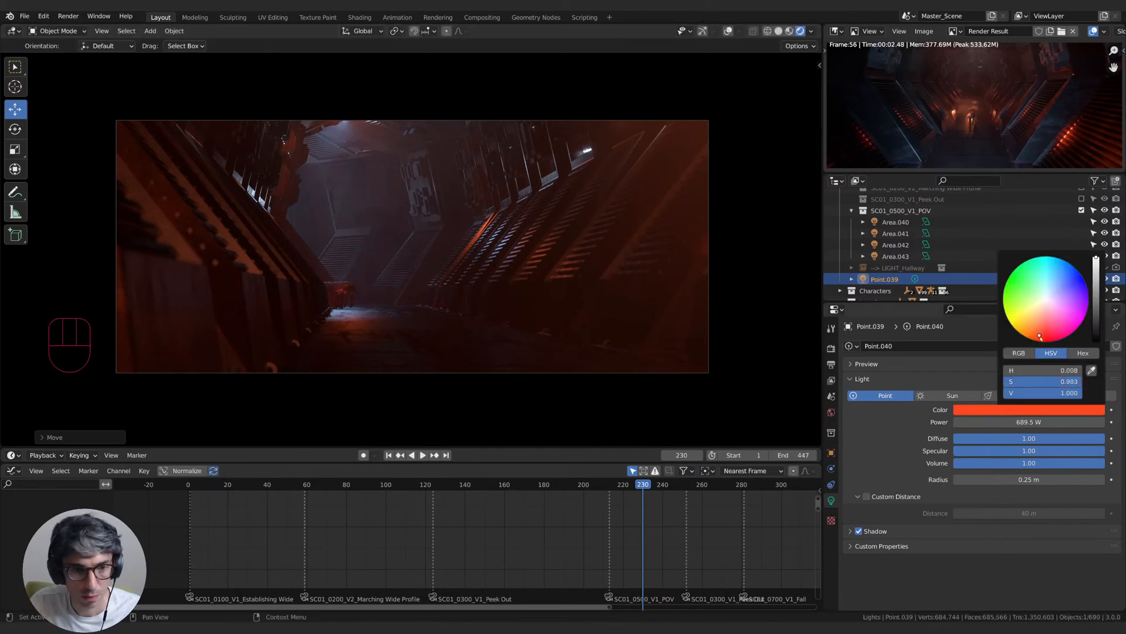
{"action": "mouse_move", "coordinate": [1040, 336]}
{"action": "left_mouse_down"}
{"action": "mouse_move", "coordinate": [1051, 259]}
{"action": "mouse_move", "coordinate": [1062, 266]}
{"action": "mouse_move", "coordinate": [1055, 285]}
{"action": "mouse_move", "coordinate": [1060, 269]}
{"action": "left_mouse_up"}
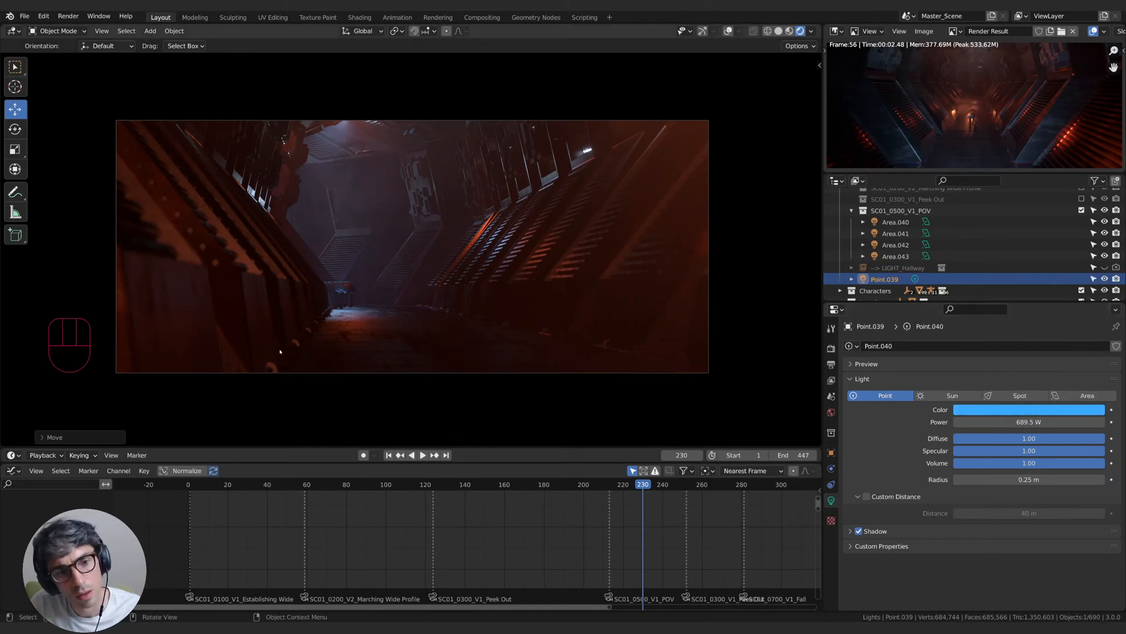
- Raise Point.039 slightly with a free move and fine-tune its position around the distant droids
{"action": "key", "text": "g"}
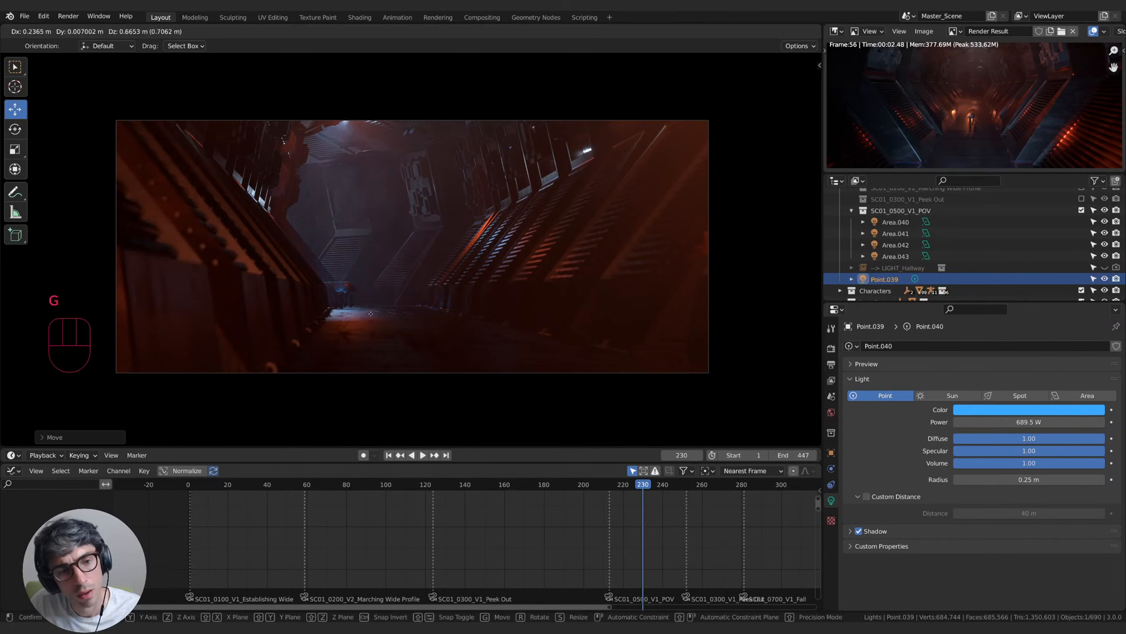
{"action": "left_click", "coordinate": [371, 315]}
{"action": "key", "text": "g"}
{"action": "key", "text": "g"}
{"action": "left_click", "coordinate": [372, 309]}
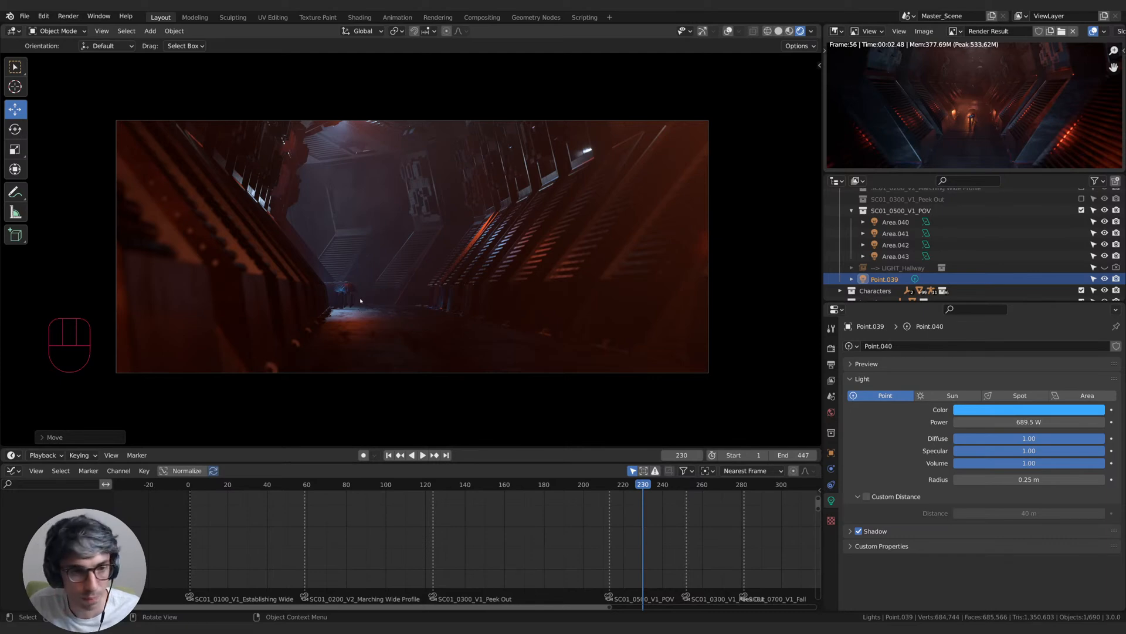
- Change the color of Point.039 to a lighter blue with hue 0.586 and saturation 0.734
{"action": "left_click", "coordinate": [1029, 410]}
{"action": "left_click_drag", "start_coordinate": [1059, 281], "coordinate": [1055, 278]}
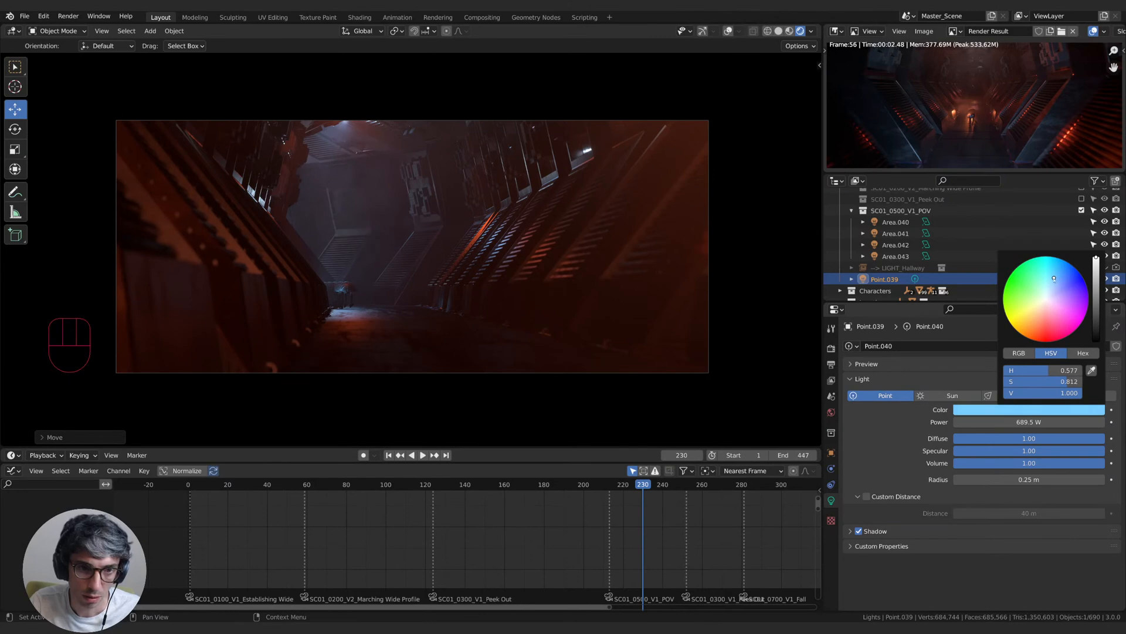
{"action": "left_click", "coordinate": [1055, 283]}
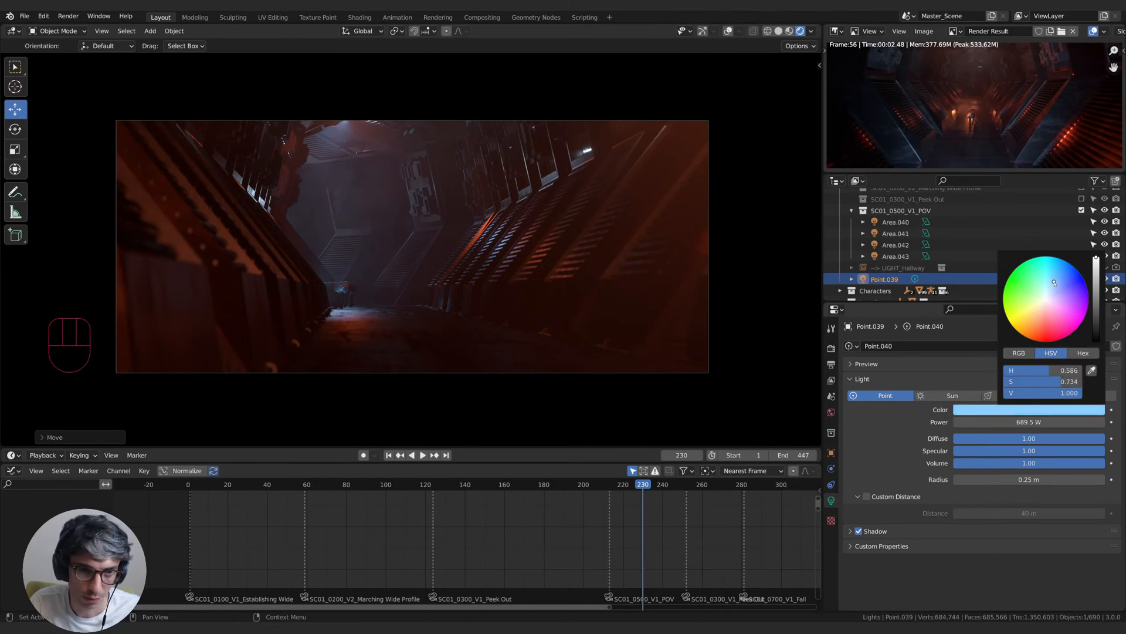
- Shift Point.039 sideways in several small moves to refine the light on the distant droids
{"action": "key", "text": "g"}
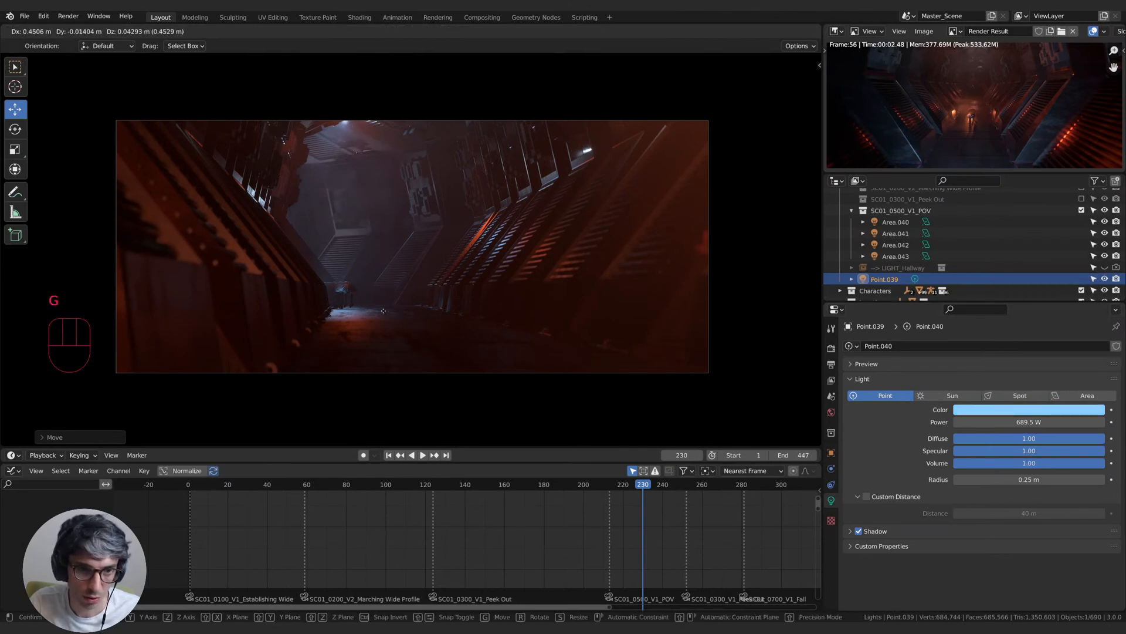
{"action": "left_click", "coordinate": [404, 307]}
{"action": "key", "text": "g"}
{"action": "left_click", "coordinate": [404, 306]}
{"action": "key", "text": "r"}
{"action": "left_click", "coordinate": [418, 307]}
{"action": "key", "text": "g"}
{"action": "left_click", "coordinate": [434, 307]}
{"action": "key", "text": "g"}
{"action": "left_click", "coordinate": [426, 312]}
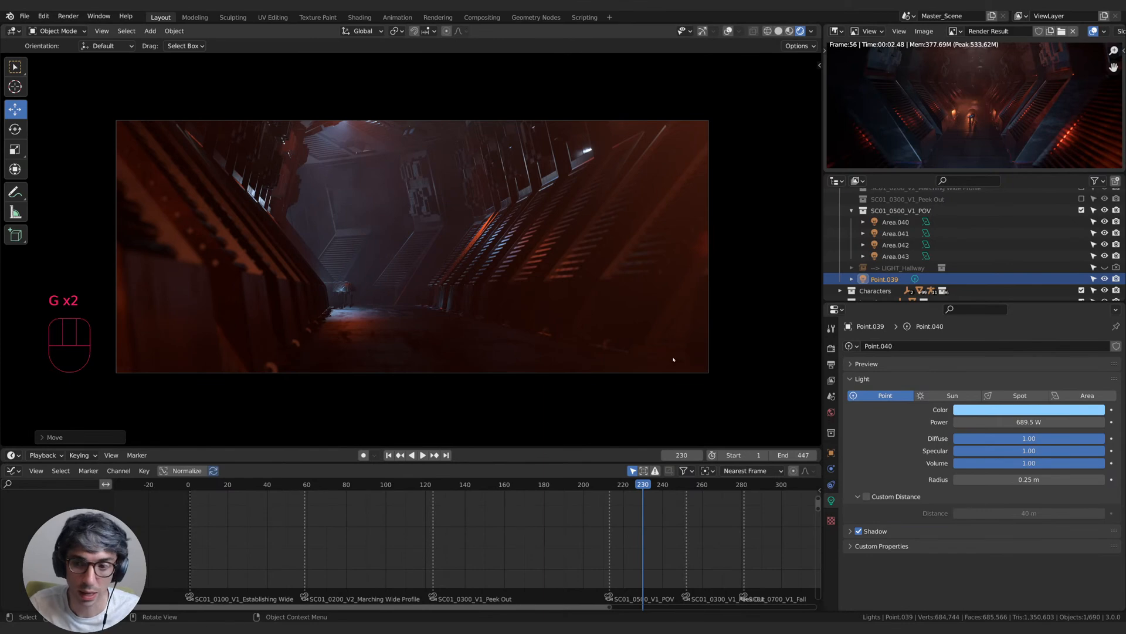
- Soften the color of Point.039 to a paler, less saturated blue
{"action": "left_click", "coordinate": [1050, 410]}
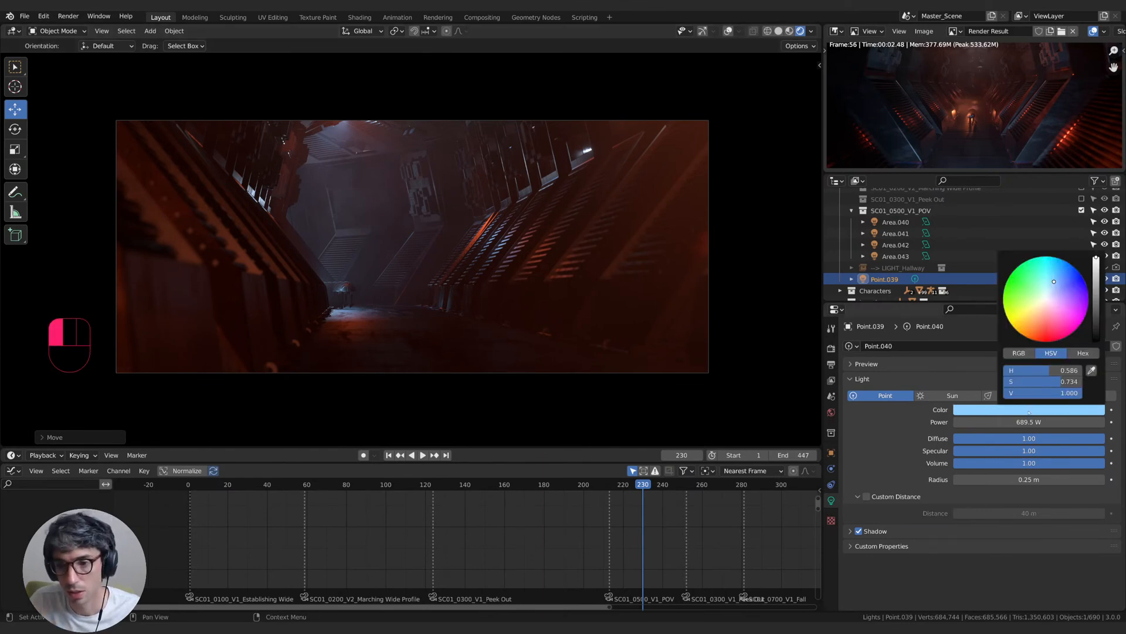
{"action": "left_click", "coordinate": [1053, 288]}
{"action": "mouse_move", "coordinate": [1051, 288]}
{"action": "left_mouse_down"}
{"action": "mouse_move", "coordinate": [1058, 278]}
{"action": "mouse_move", "coordinate": [1047, 297]}
{"action": "mouse_move", "coordinate": [1056, 289]}
{"action": "left_mouse_up"}
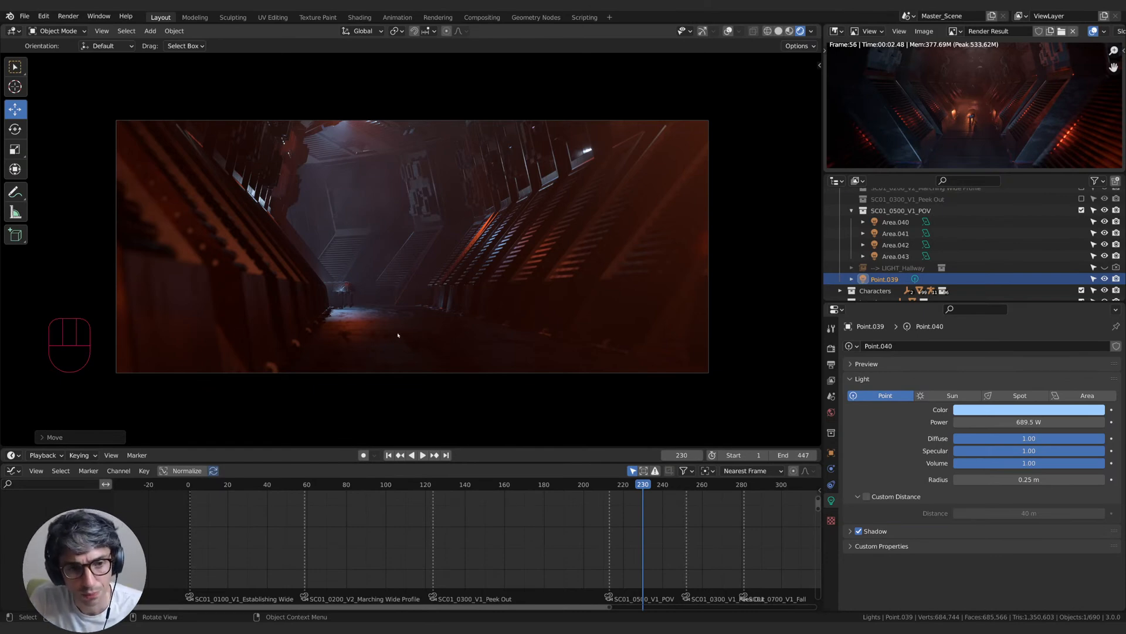
- Duplicate Point.039 and position the copy around the distant droids, combining free moves with a shift along the global Y axis
{"action": "key", "text": "shift+d"}
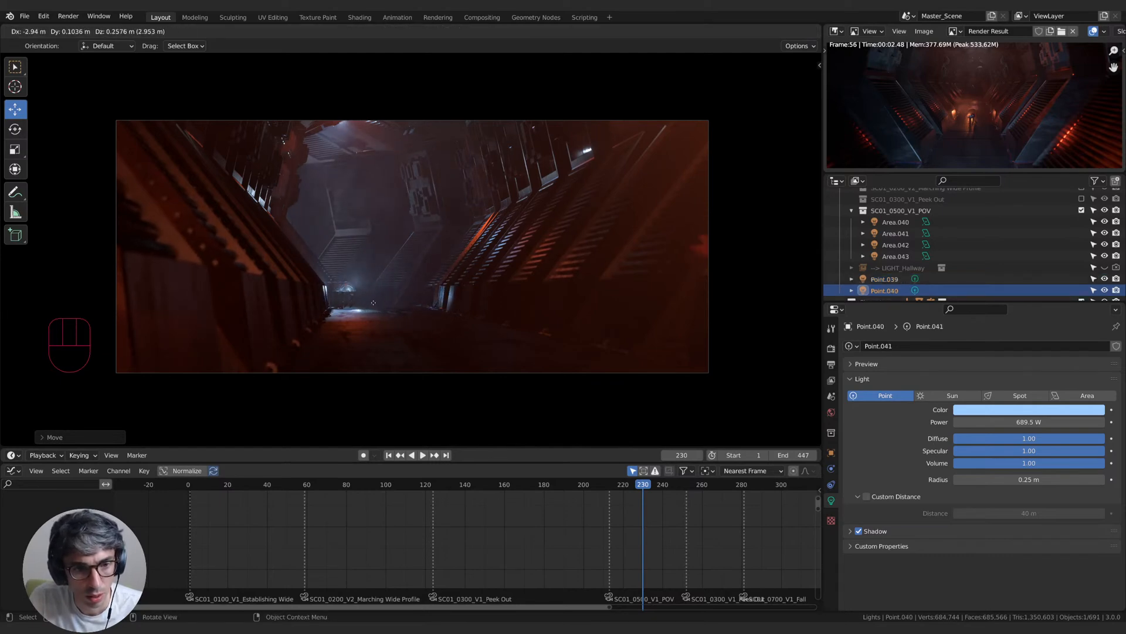
{"action": "left_click", "coordinate": [375, 299]}
{"action": "key", "text": "g"}
{"action": "key", "text": "y"}
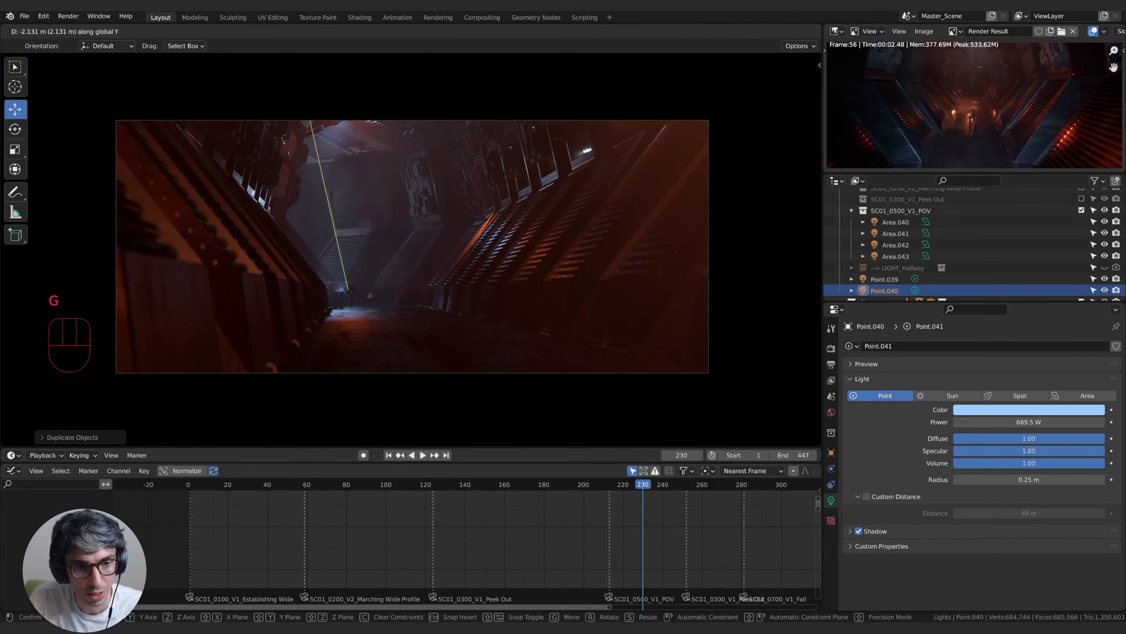
{"action": "key", "text": "g"}
{"action": "key", "text": "g"}
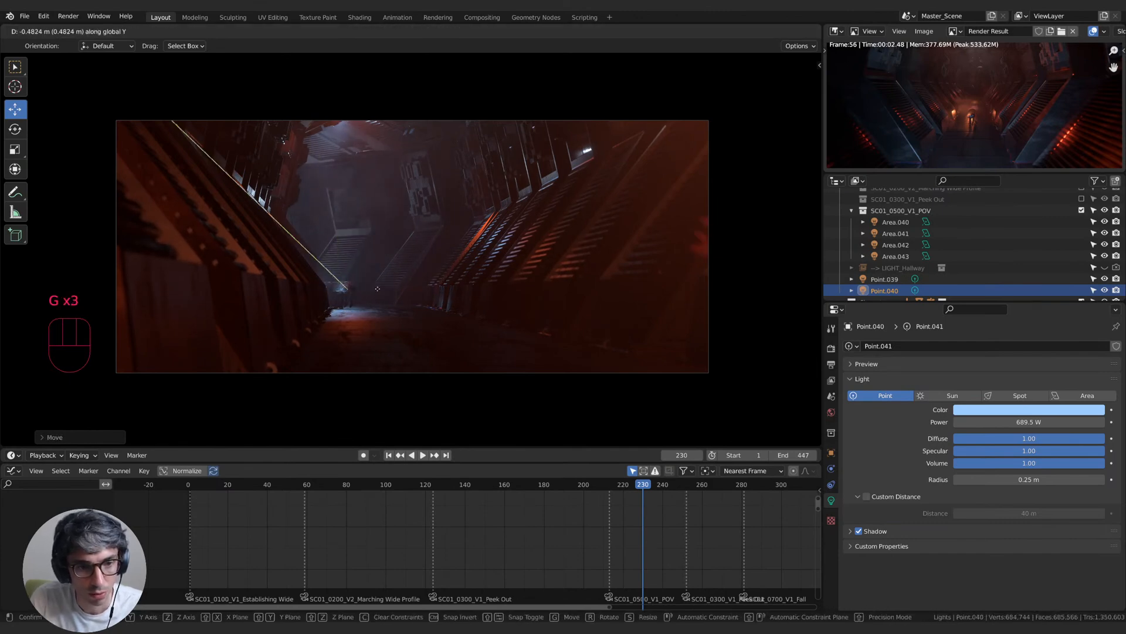
{"action": "key", "text": "g"}
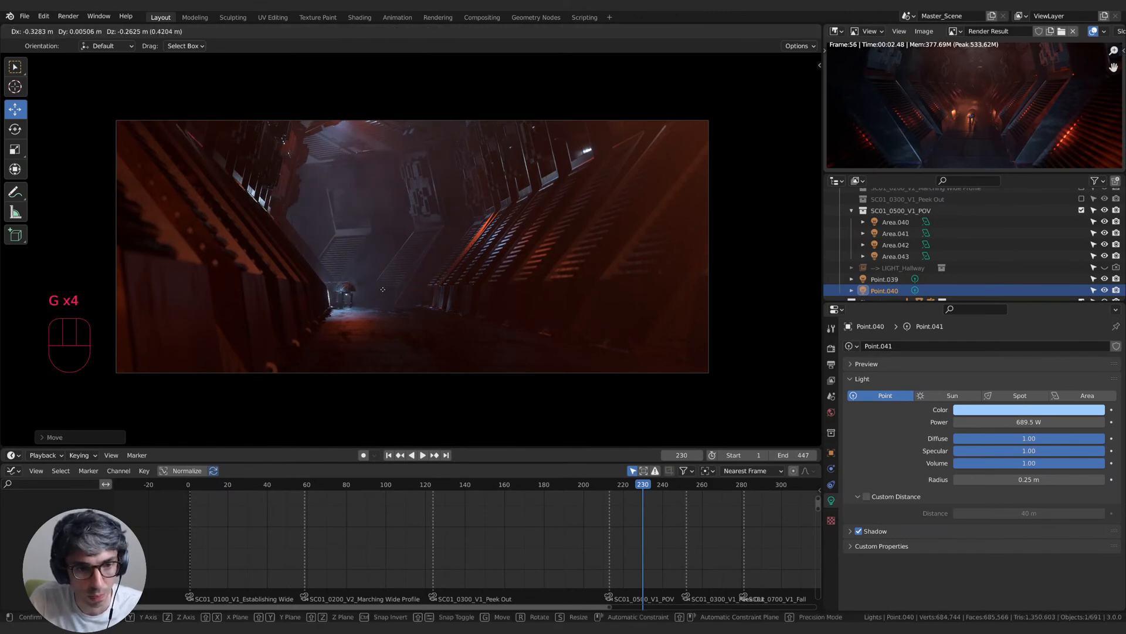
{"action": "left_click", "coordinate": [457, 311]}
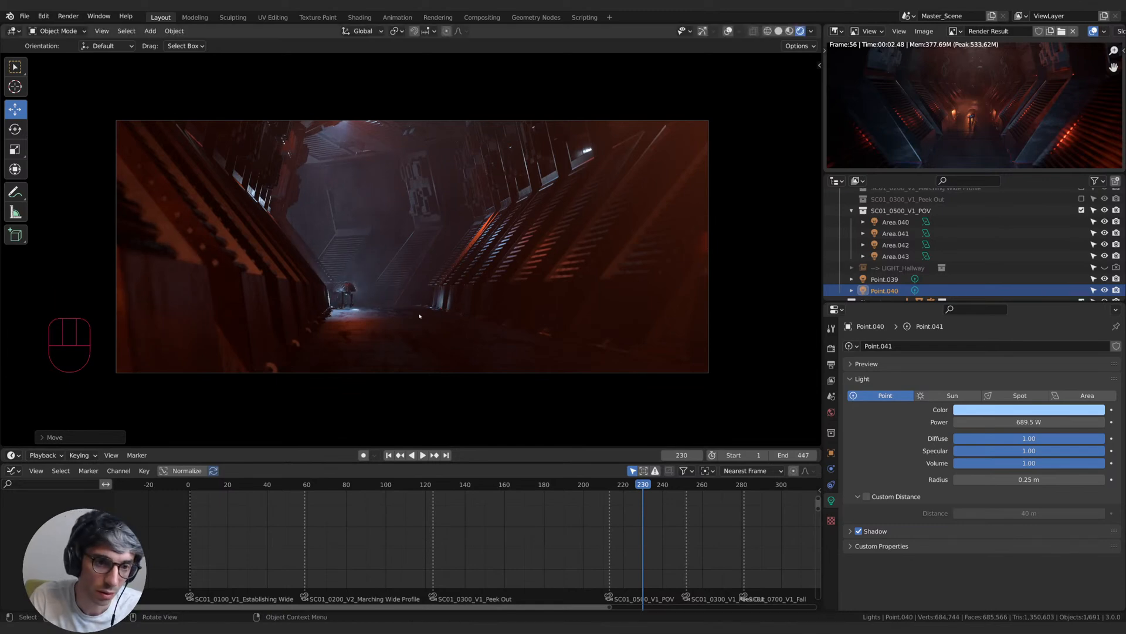
- Set the radius of Point.040 to 1.53 m and reposition it along the global Z and Y axes
{"action": "left_click_drag", "start_coordinate": [997, 480], "coordinate": [1050, 479]}
{"action": "key", "text": "g"}
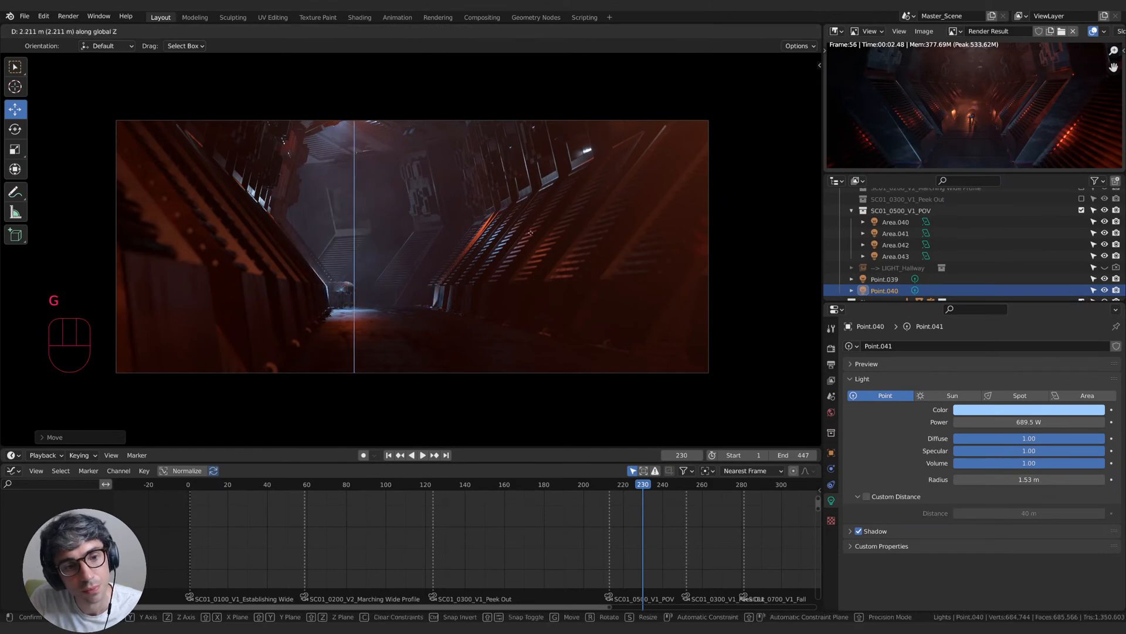
{"action": "key", "text": "g"}
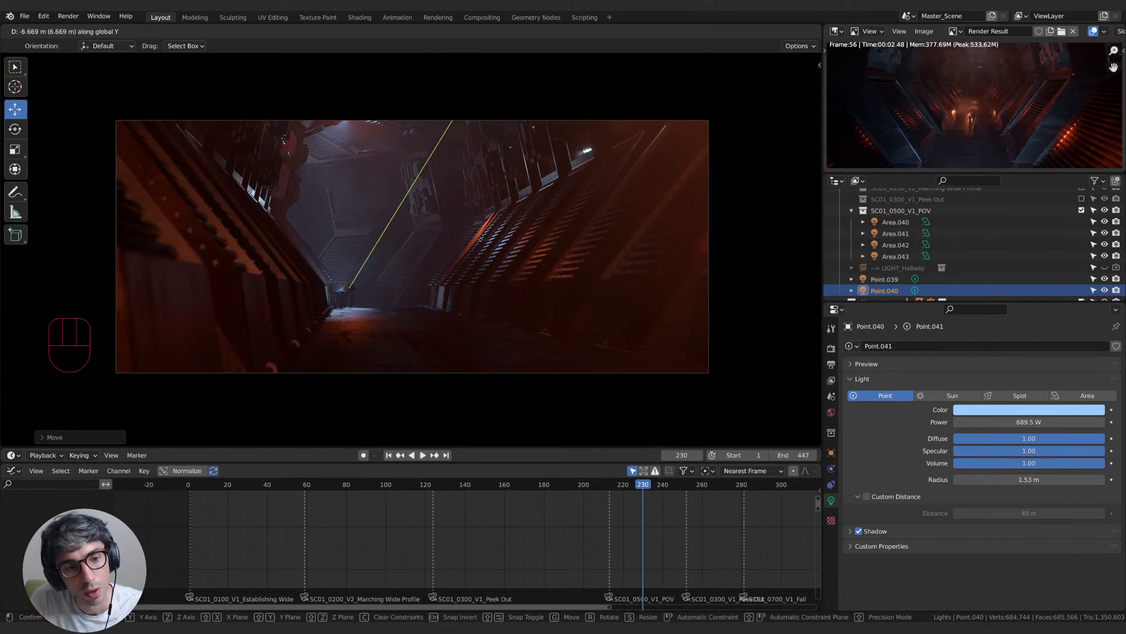
{"action": "left_click", "coordinate": [490, 247]}
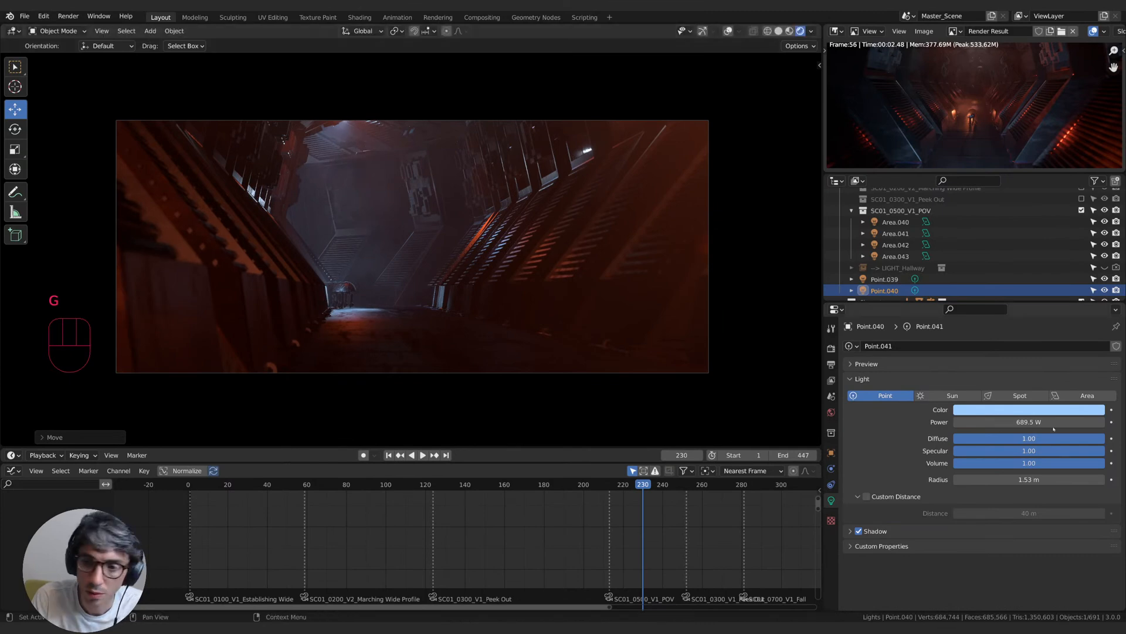
- Test red on Point.040, then give it a pale blue color with hue 0.603 and saturation 0.547
{"action": "left_click", "coordinate": [1044, 409]}
{"action": "left_click_drag", "start_coordinate": [1047, 382], "coordinate": [1070, 382]}
{"action": "left_click", "coordinate": [1046, 330]}
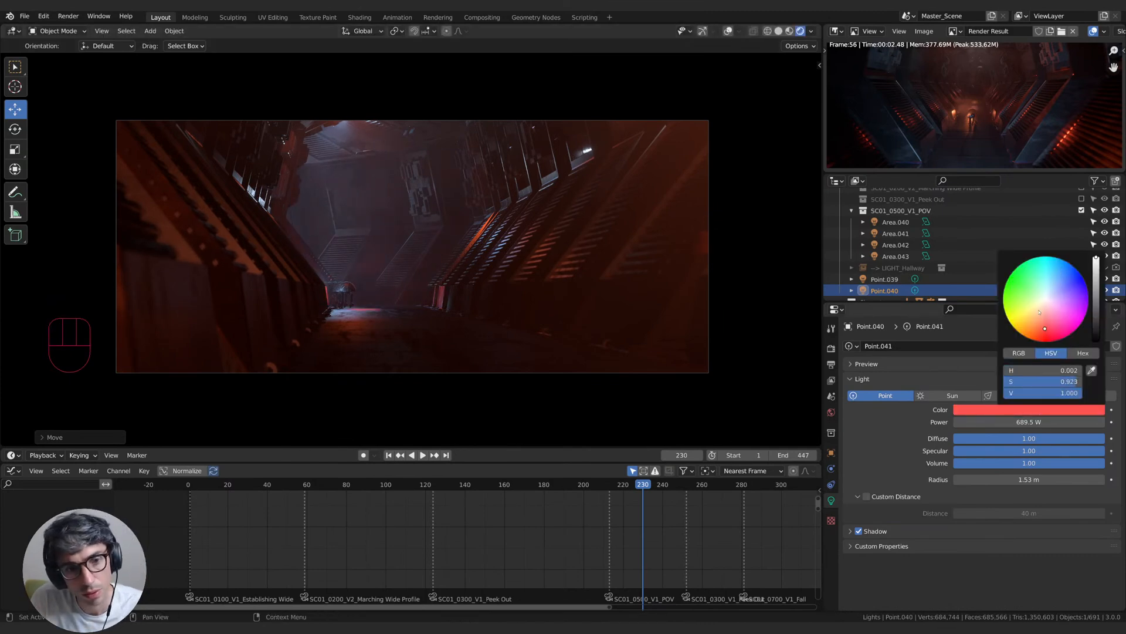
{"action": "left_click", "coordinate": [1038, 325]}
{"action": "left_click", "coordinate": [1053, 289]}
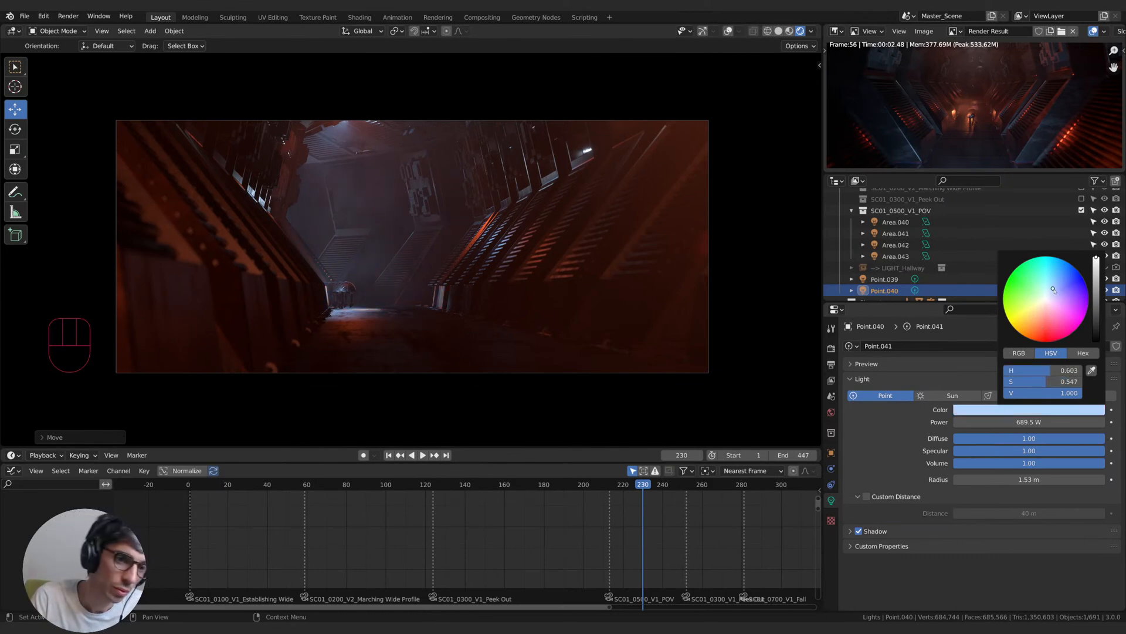
- Refine the position of Point.040 near the distant droids with small free and vertical moves
{"action": "key", "text": "g"}
{"action": "left_click", "coordinate": [546, 291]}
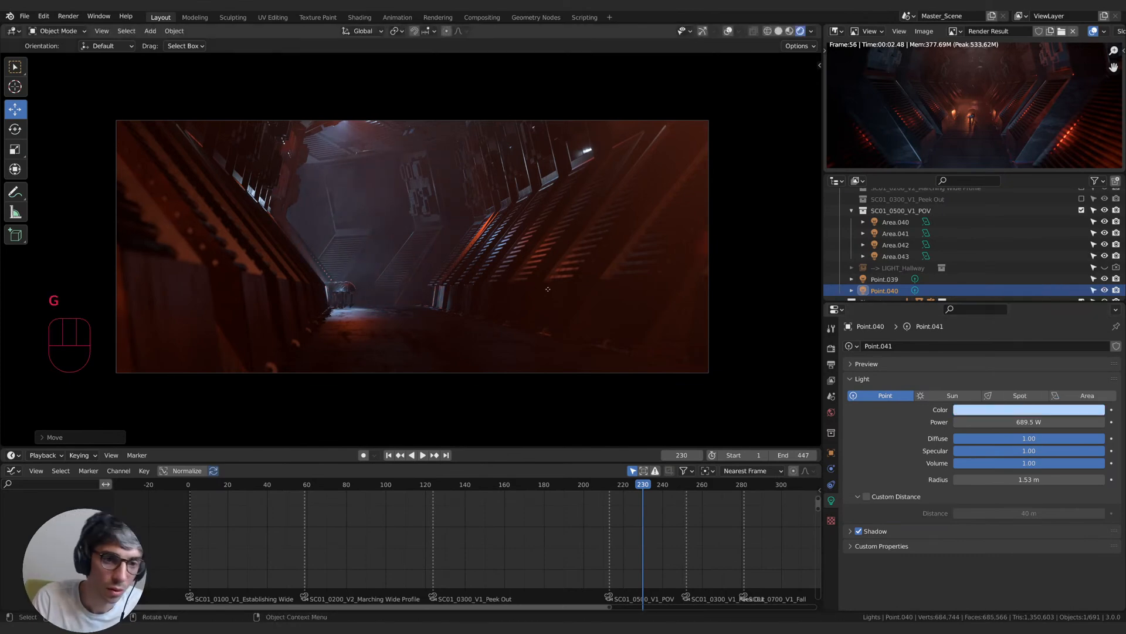
{"action": "key", "text": "g"}
{"action": "key", "text": "z"}
{"action": "left_click", "coordinate": [551, 274]}
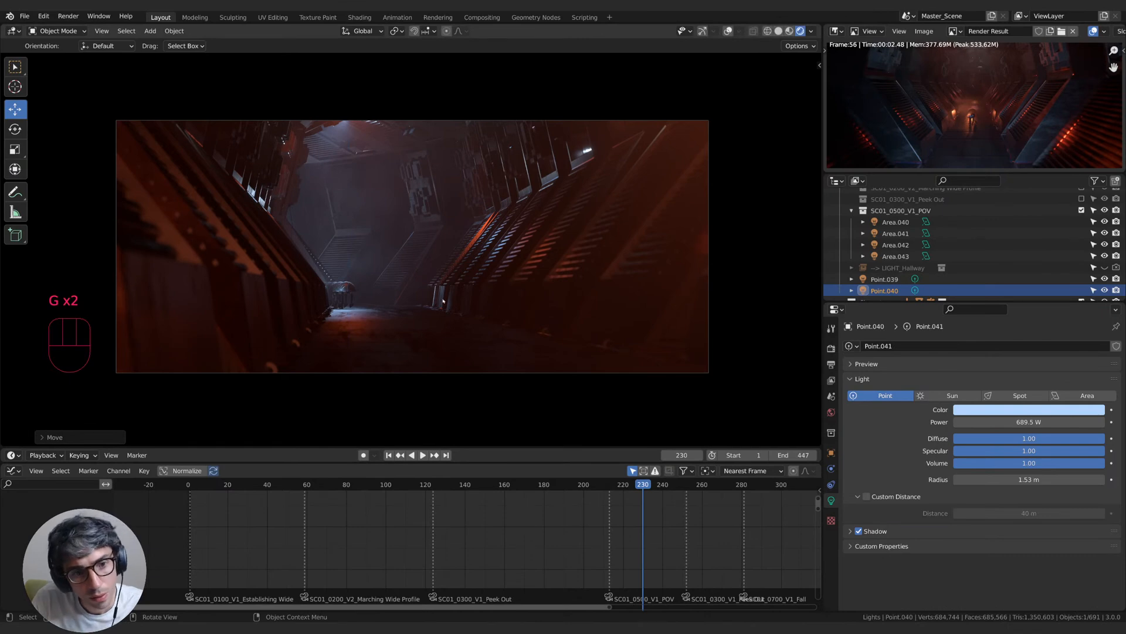
{"action": "key", "text": "g"}
{"action": "left_click", "coordinate": [342, 291]}
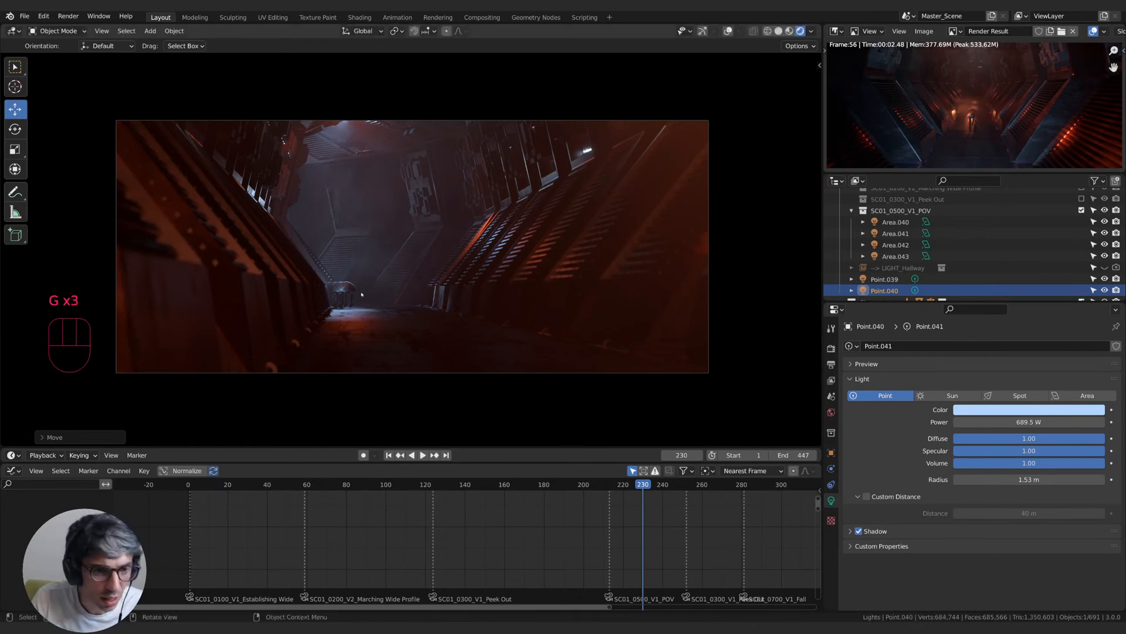
- Increase the radius of Point.040 to 2.69 m and shift the light along the global Y axis
{"action": "left_click_drag", "start_coordinate": [997, 479], "coordinate": [1053, 480]}
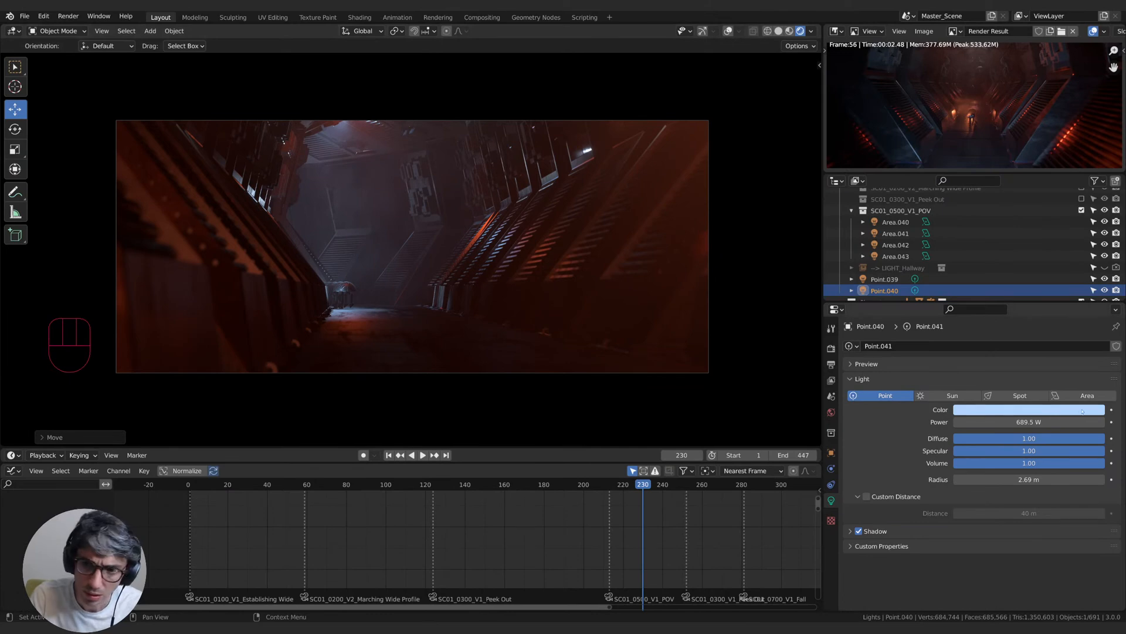
{"action": "key", "text": "g"}
{"action": "key", "text": "y"}
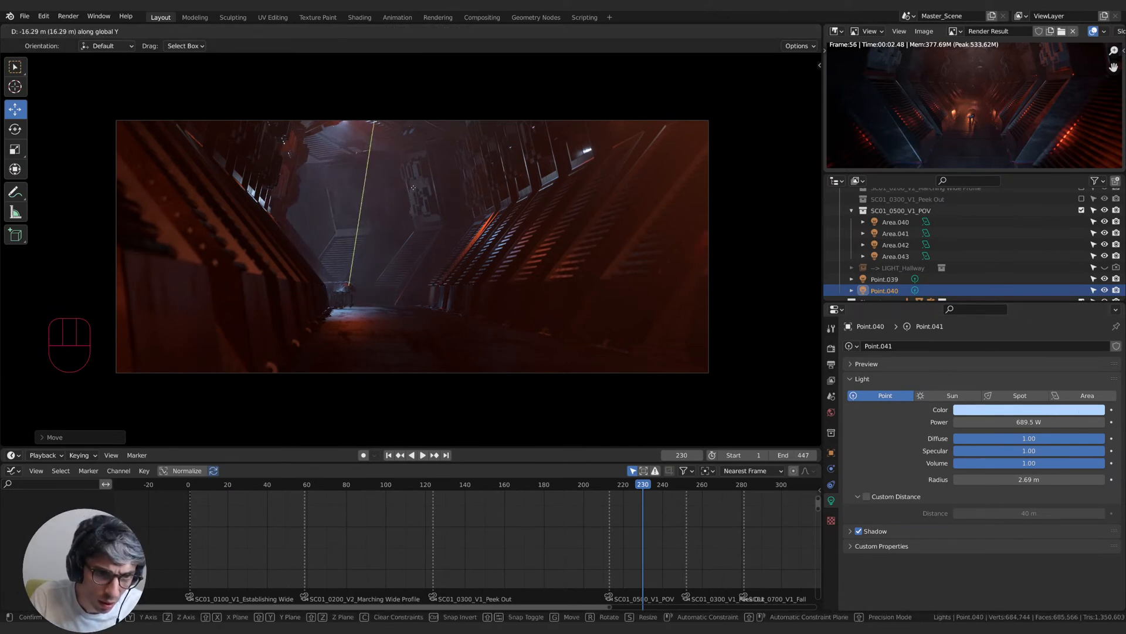
{"action": "left_click", "coordinate": [413, 216]}
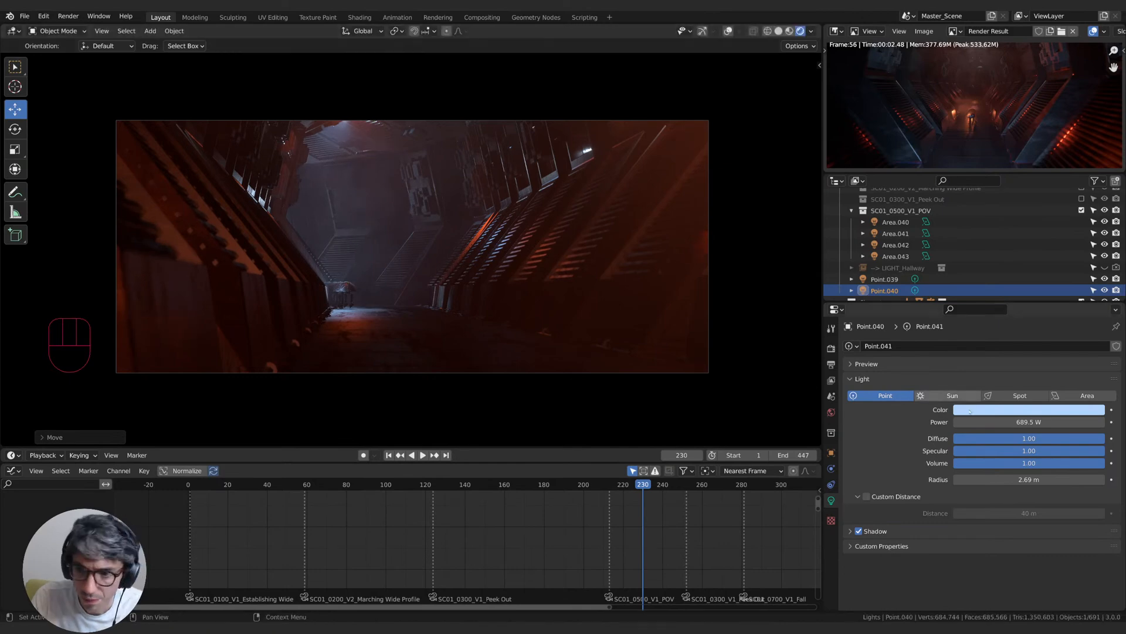
- Set the power of Point.040 to 654.3 W and limit its reach with a custom distance of 12 m
{"action": "left_click_drag", "start_coordinate": [1030, 422], "coordinate": [1056, 422]}
{"action": "left_click", "coordinate": [859, 497]}
{"action": "left_click", "coordinate": [859, 497]}
{"action": "left_click", "coordinate": [867, 498]}
{"action": "mouse_move", "coordinate": [1068, 514]}
{"action": "left_mouse_down"}
{"action": "mouse_move", "coordinate": [1010, 513]}
{"action": "mouse_move", "coordinate": [1066, 514]}
{"action": "left_mouse_up"}
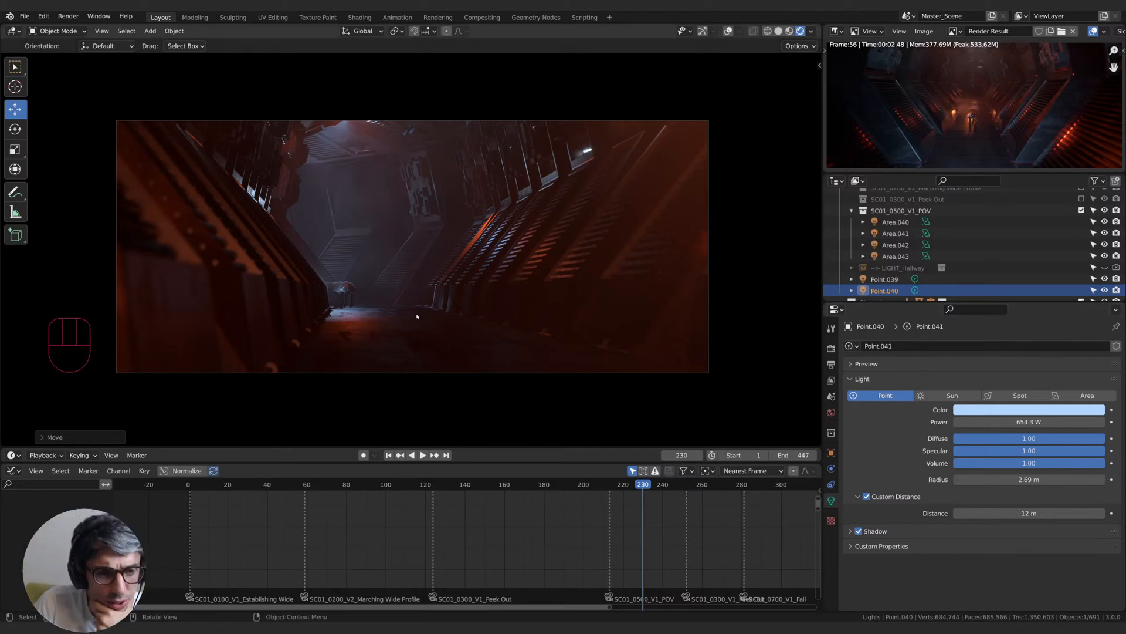
- Select the SC01_0500_V1_POV camera and frame its animation curves in the Graph Editor
{"action": "mouse_move", "coordinate": [634, 484]}
{"action": "left_mouse_down"}
{"action": "mouse_move", "coordinate": [616, 485]}
{"action": "mouse_move", "coordinate": [646, 487]}
{"action": "left_mouse_up"}
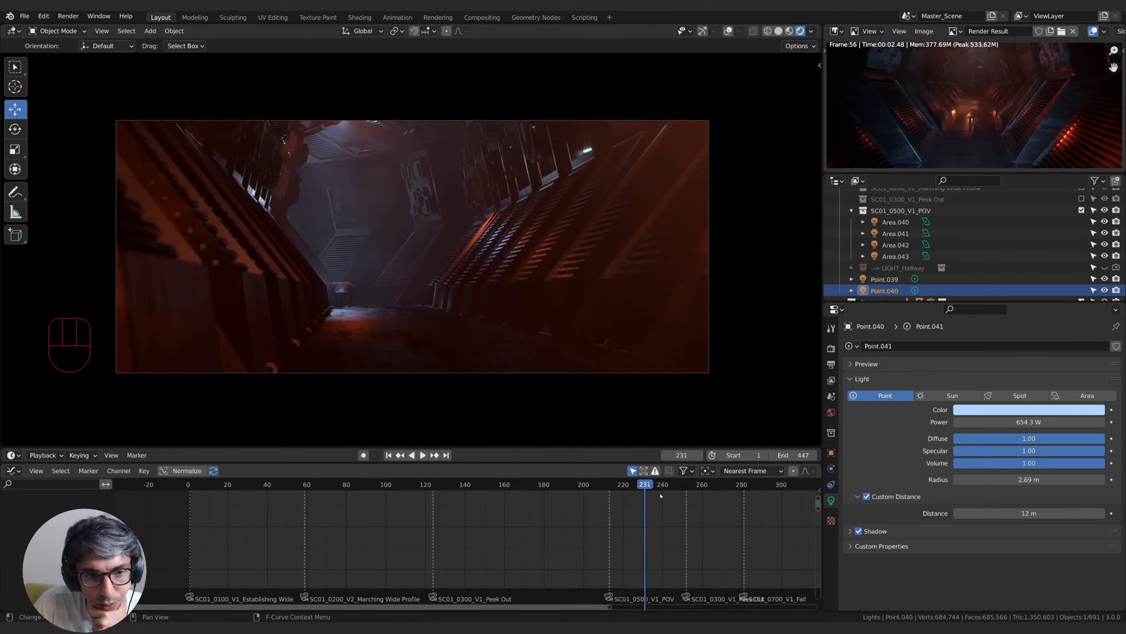
{"action": "scroll", "coordinate": [893, 248], "scroll_direction": "up", "scroll_amount": 5}
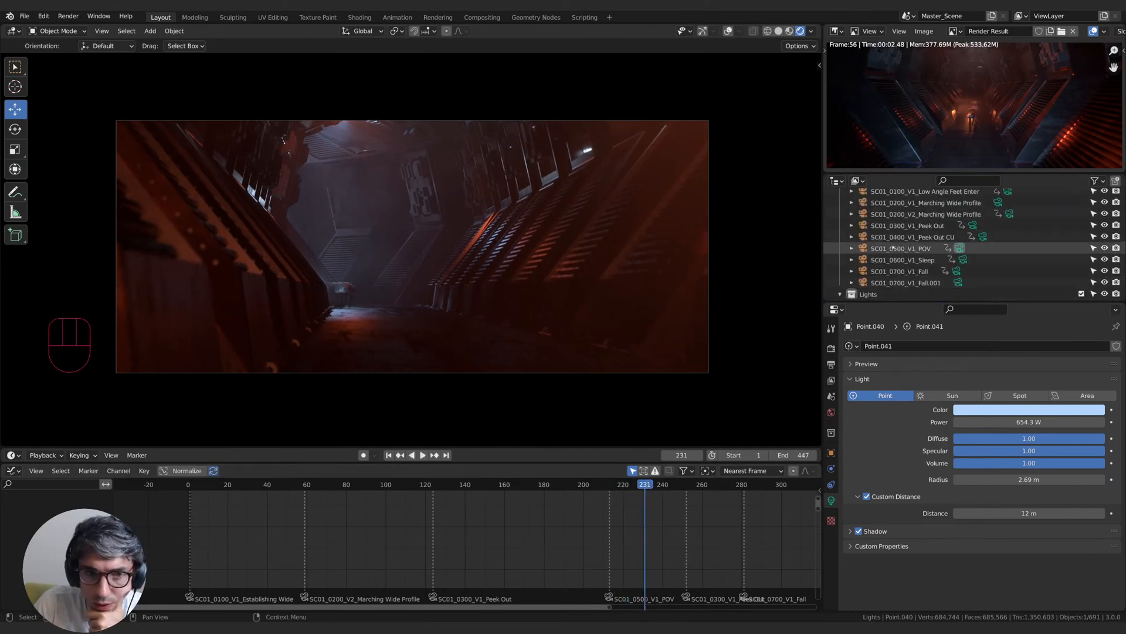
{"action": "left_click", "coordinate": [893, 248]}
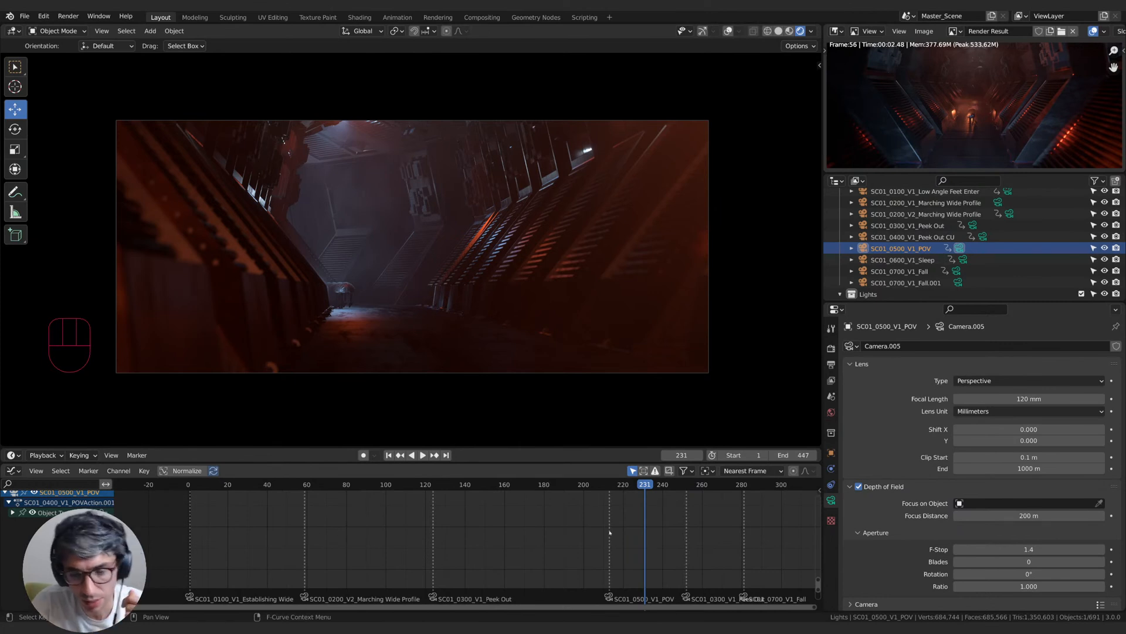
{"action": "scroll", "coordinate": [610, 532], "scroll_direction": "down", "scroll_amount": 3}
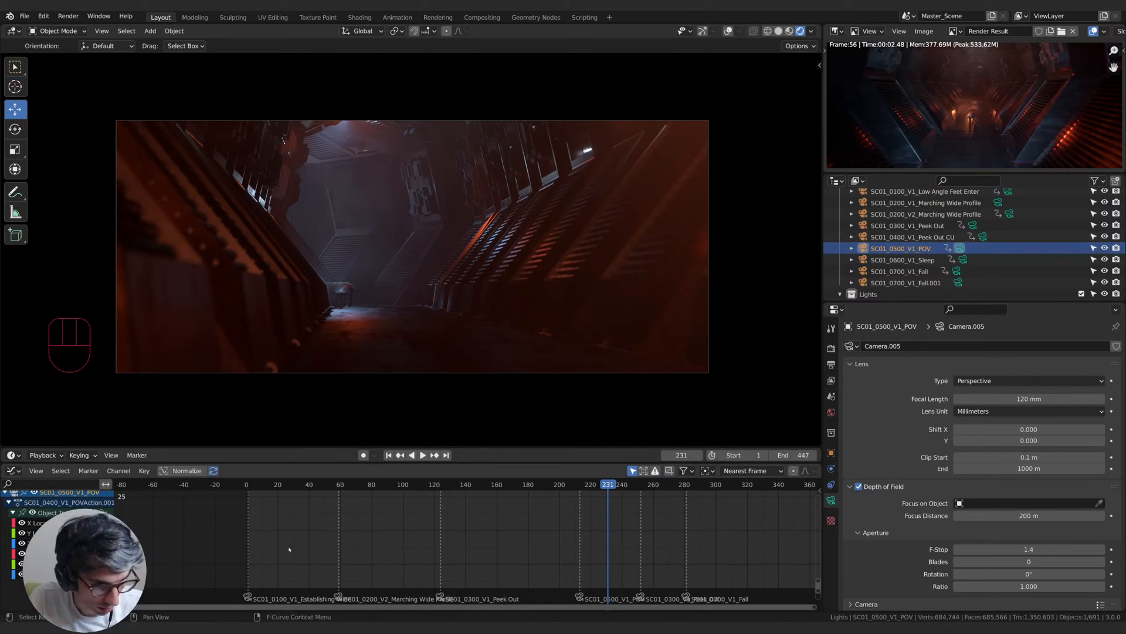
{"action": "key", "text": "KP_Decimal"}
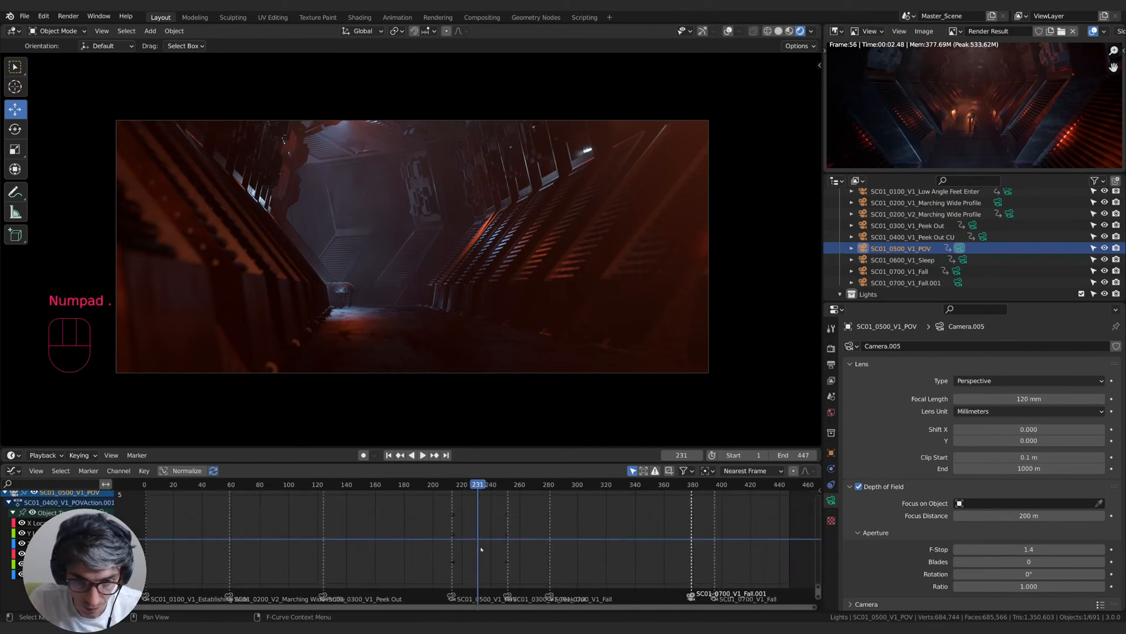
{"action": "key", "text": "KP_Decimal"}
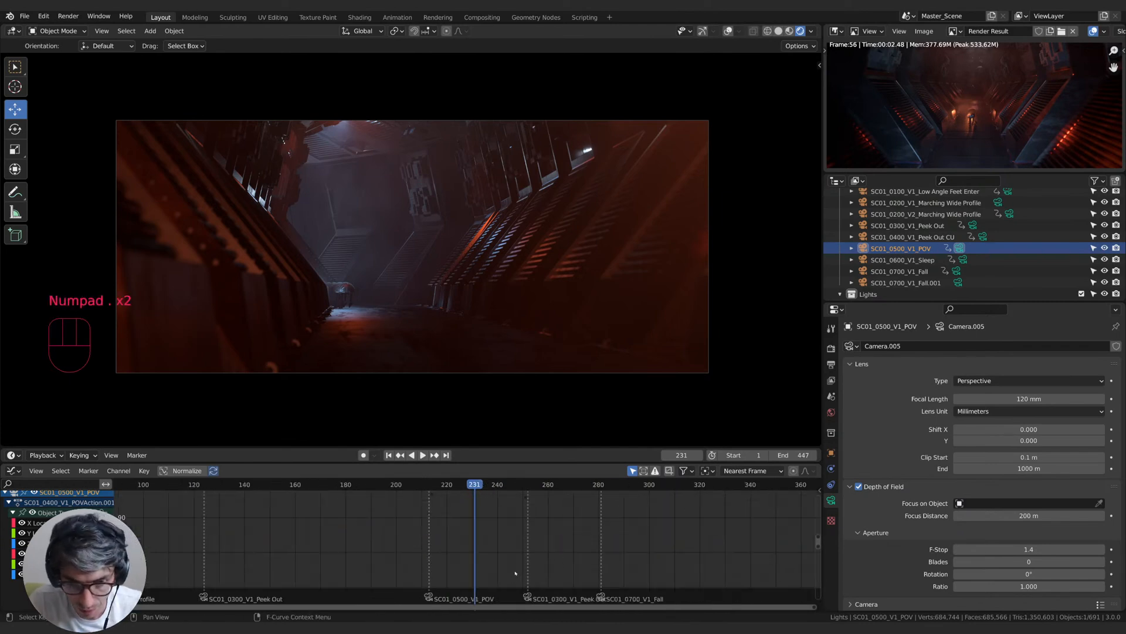
{"action": "scroll", "coordinate": [489, 554], "scroll_direction": "down", "scroll_amount": 1}
- At frame 240, select the camera's Z rotation keyframes and shift them along the value axis to pan the framing slightly
{"action": "left_click_drag", "start_coordinate": [437, 487], "coordinate": [521, 546]}
{"action": "left_click_drag", "start_coordinate": [624, 610], "coordinate": [282, 498]}
{"action": "key", "text": "g"}
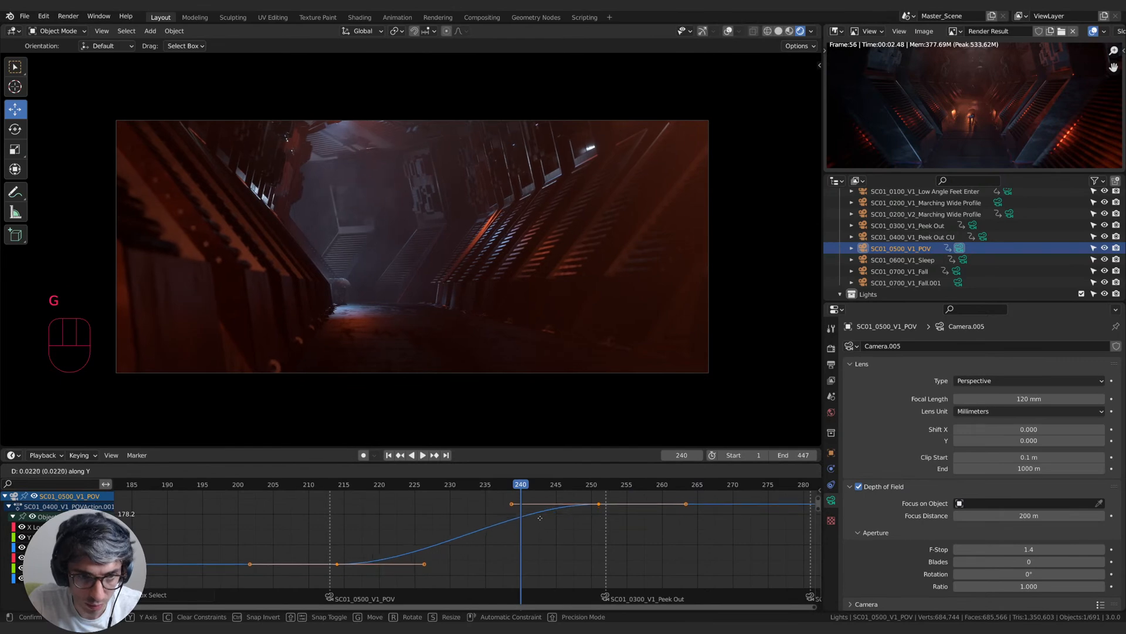
{"action": "left_click", "coordinate": [539, 548]}
{"action": "key", "text": "g"}
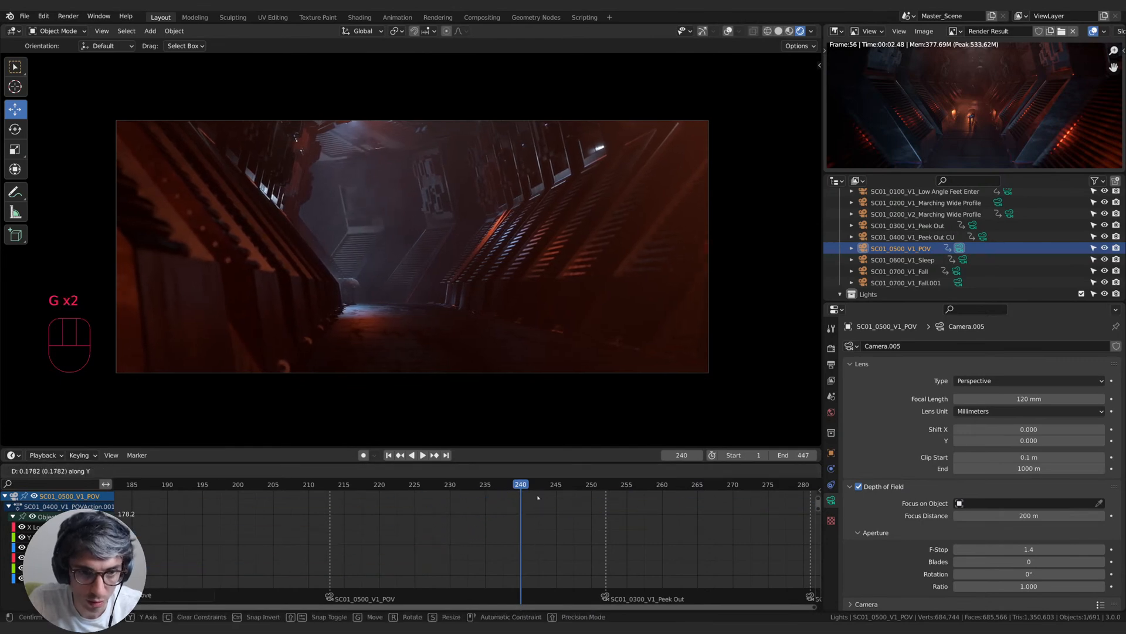
{"action": "left_click", "coordinate": [538, 498]}
- Raise the Z rotation curve by about 0.97 at frame 248 and check the framing back at frame 218
{"action": "left_click_drag", "start_coordinate": [335, 486], "coordinate": [576, 486]}
{"action": "scroll", "coordinate": [506, 557], "scroll_direction": "down", "scroll_amount": 3}
{"action": "scroll", "coordinate": [506, 558], "scroll_direction": "down", "scroll_amount": 5}
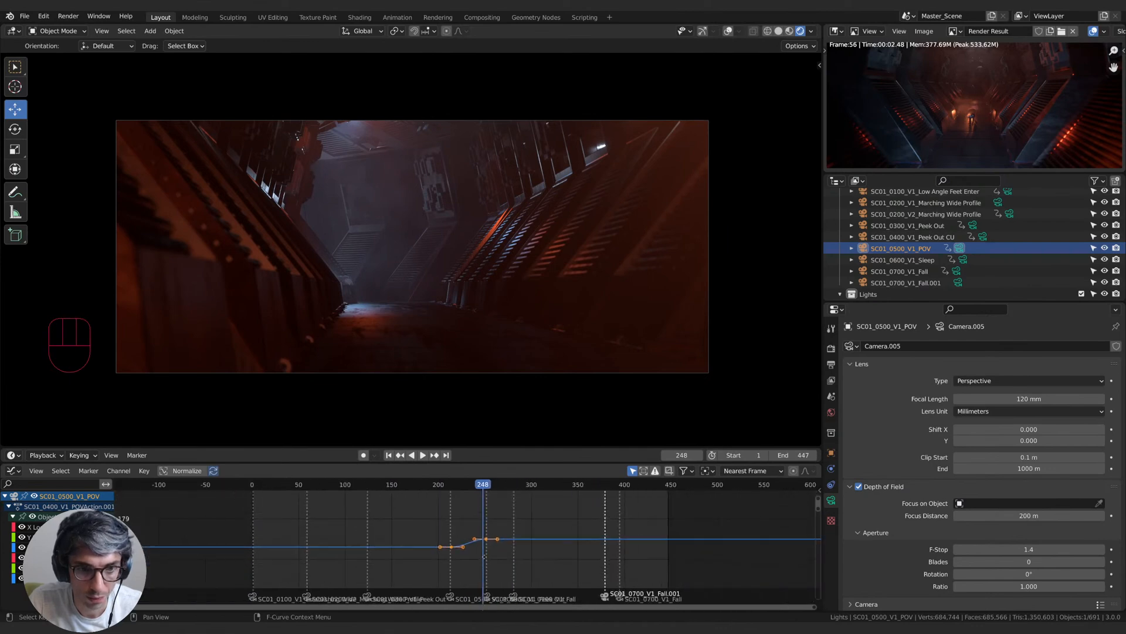
{"action": "key", "text": "g"}
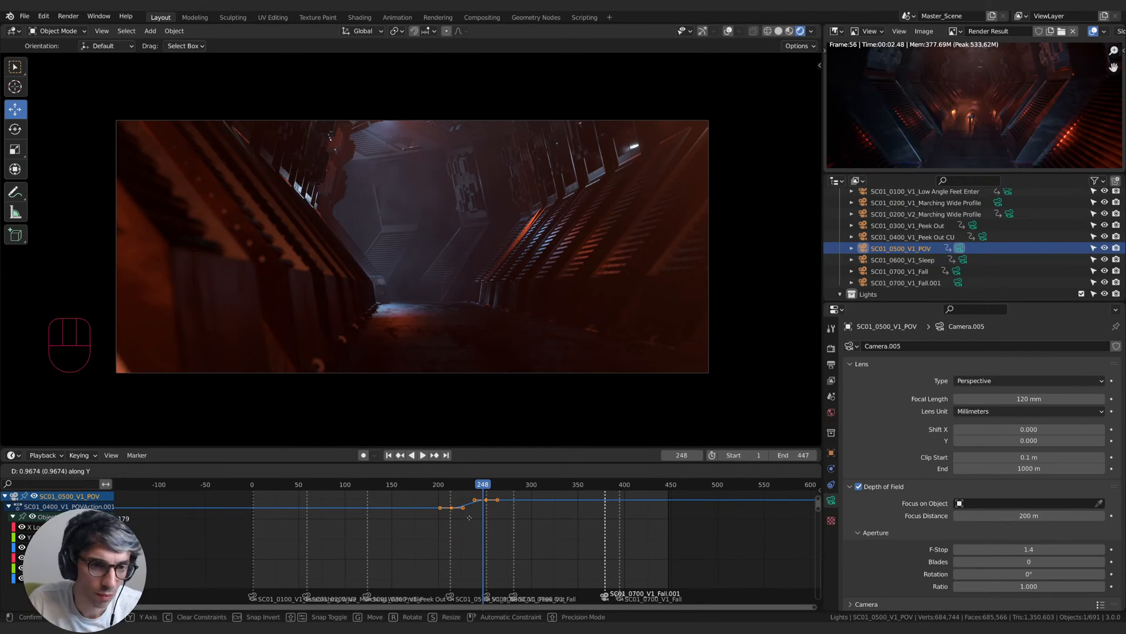
{"action": "left_click", "coordinate": [469, 520]}
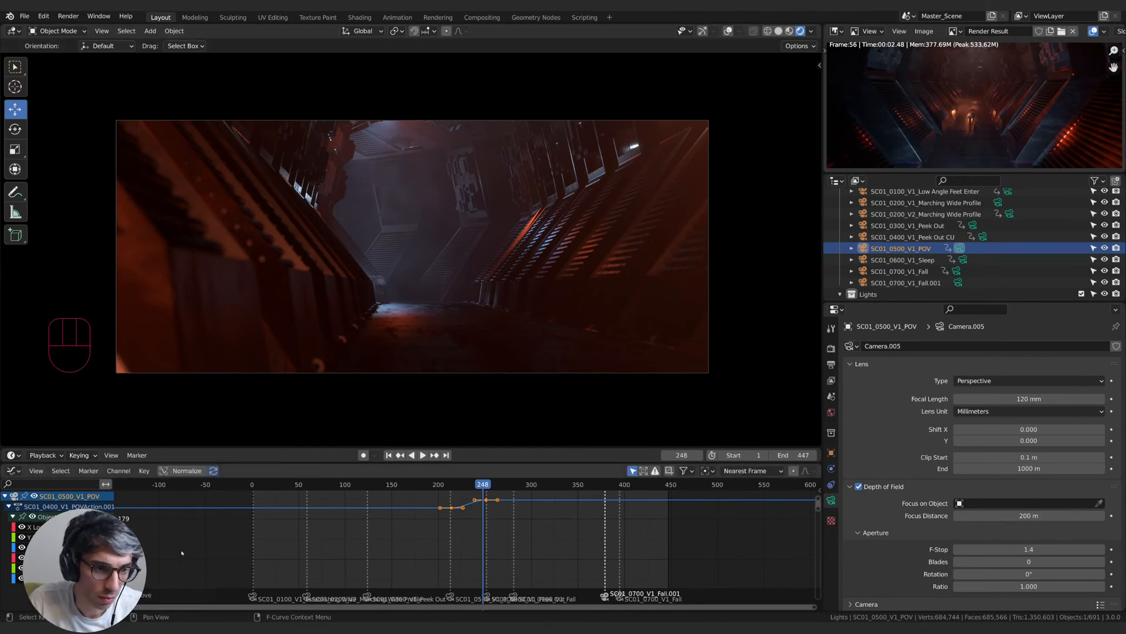
{"action": "left_click_drag", "start_coordinate": [483, 487], "coordinate": [456, 488]}
- Isolate the camera's X rotation curve and lower its keyframes by about 1.15 to tilt the view down
{"action": "left_click", "coordinate": [59, 527]}
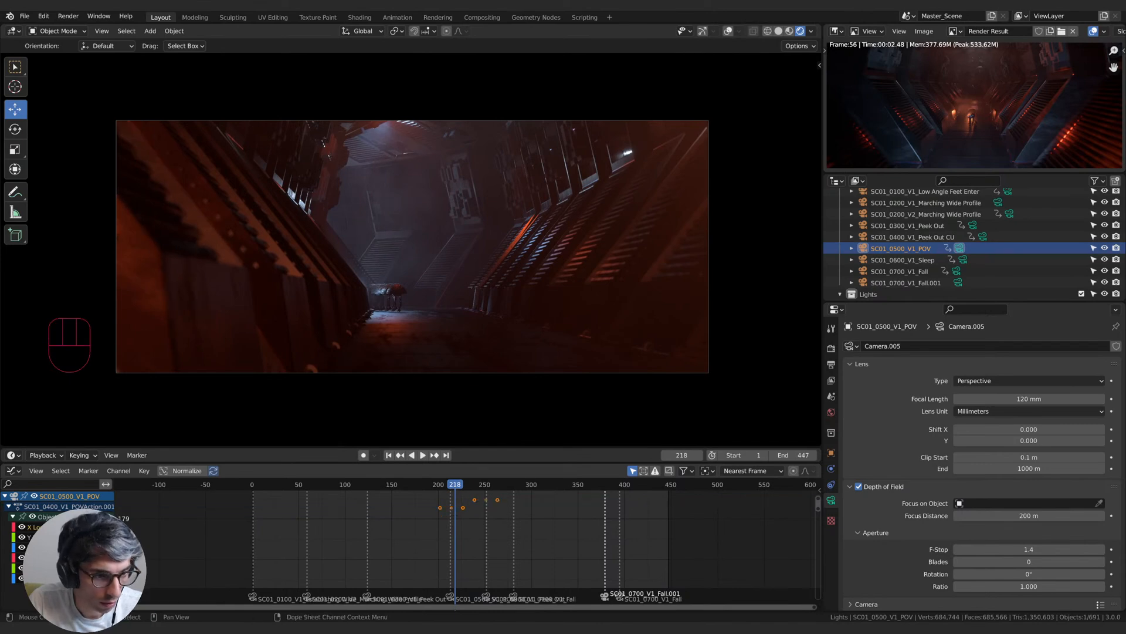
{"action": "left_click", "coordinate": [59, 547]}
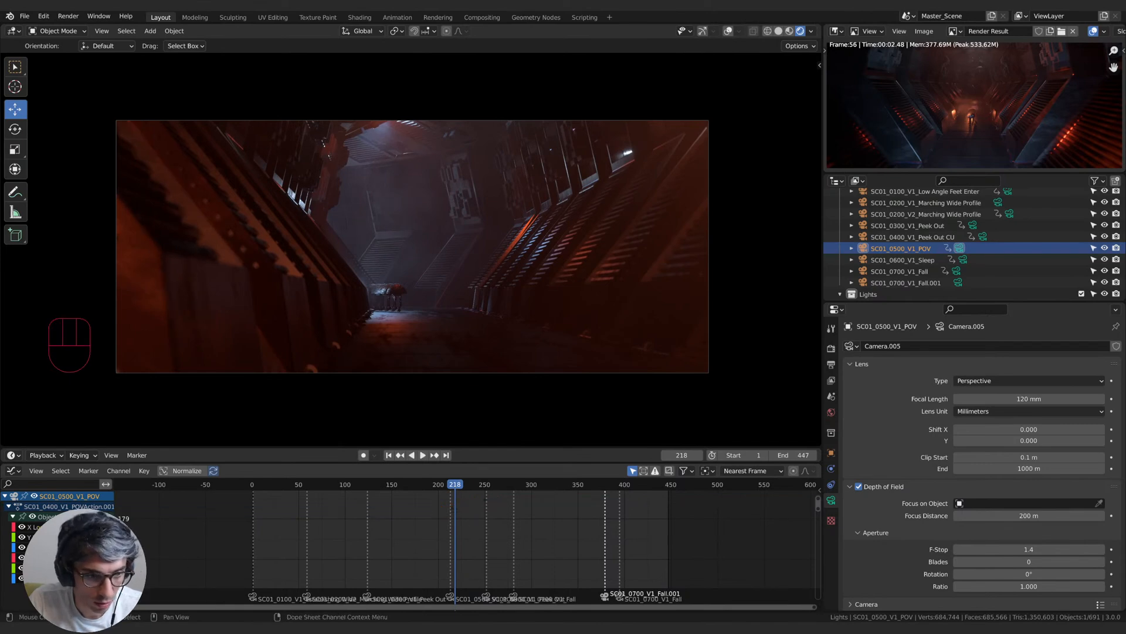
{"action": "key", "text": "KP_Decimal"}
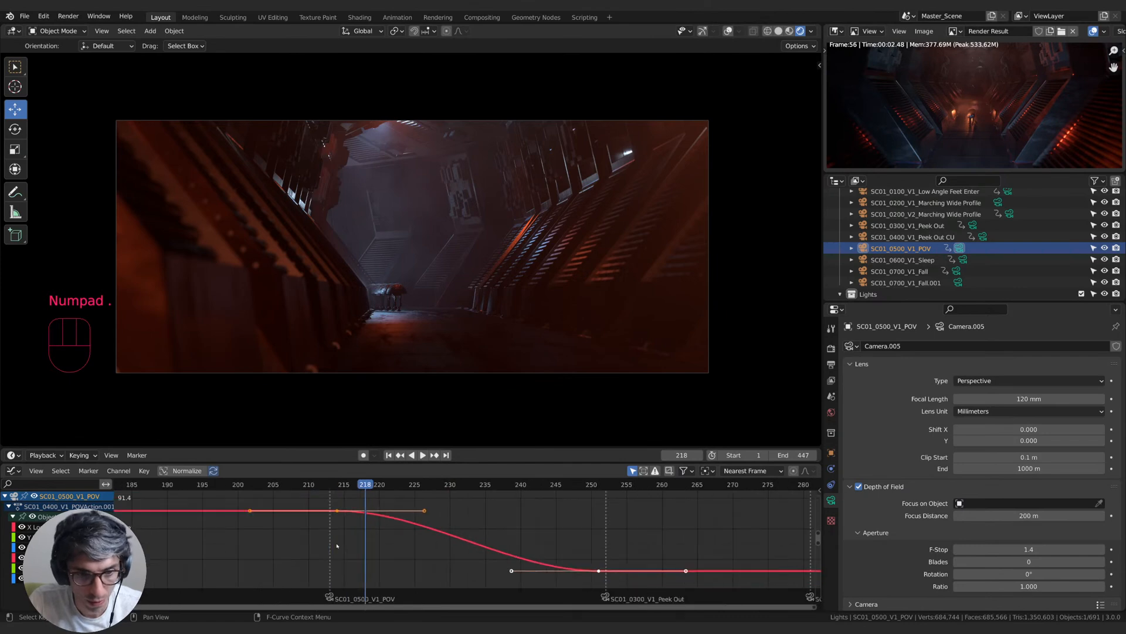
{"action": "key", "text": "g"}
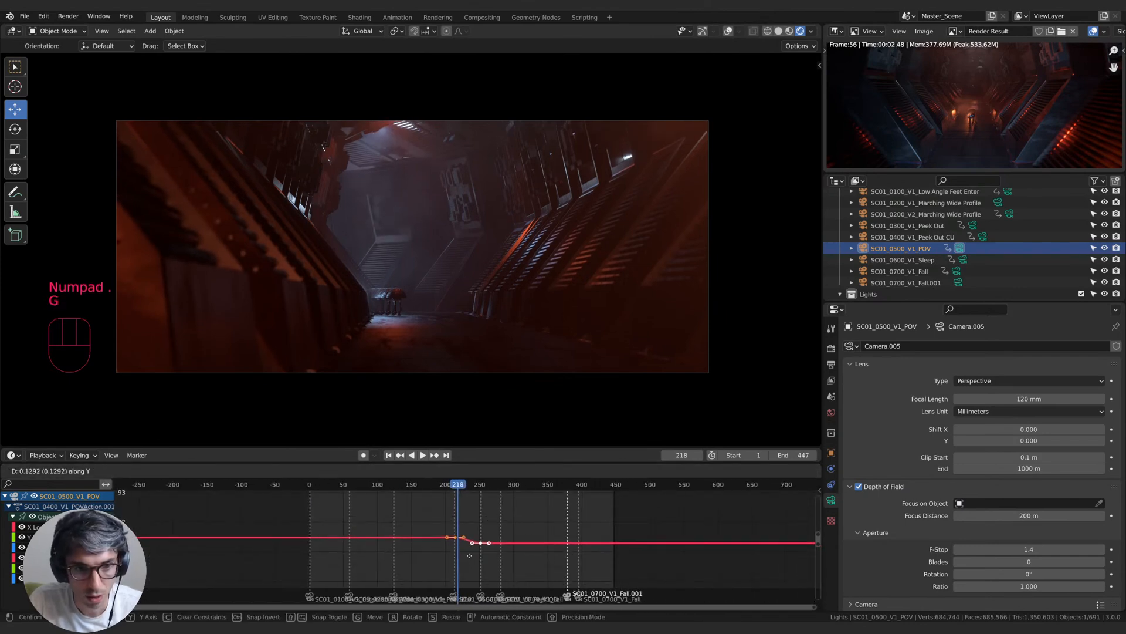
{"action": "key", "text": "y"}
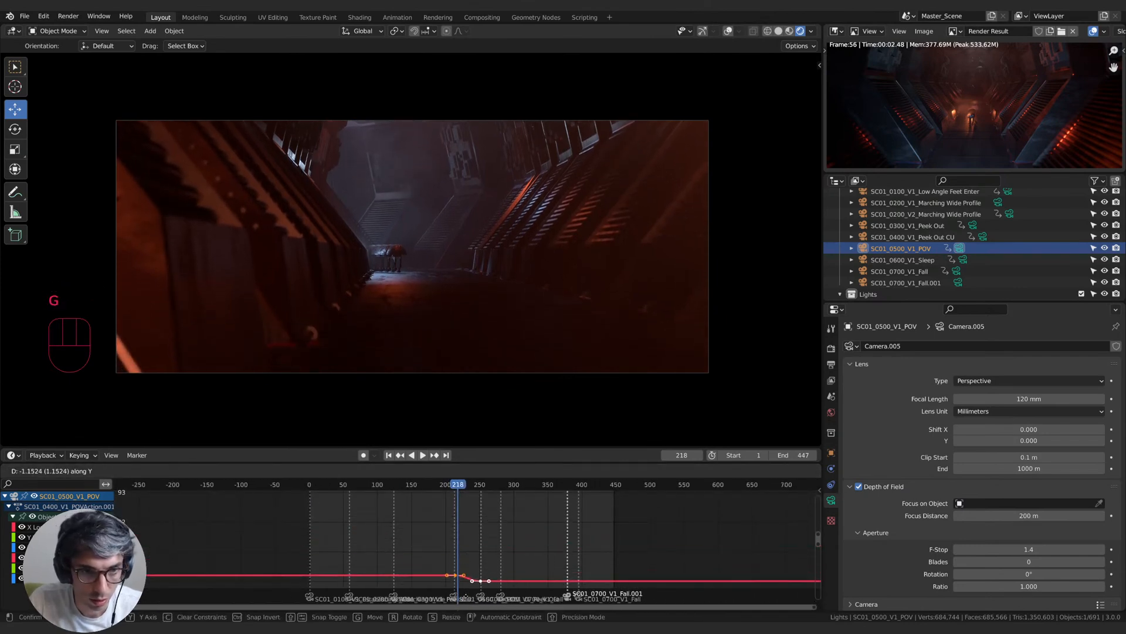
{"action": "left_click", "coordinate": [467, 599]}
- Raise the X rotation keyframes by about 0.5 at frame 226 and play back the POV shot
{"action": "left_click_drag", "start_coordinate": [458, 485], "coordinate": [464, 486]}
{"action": "key", "text": "g"}
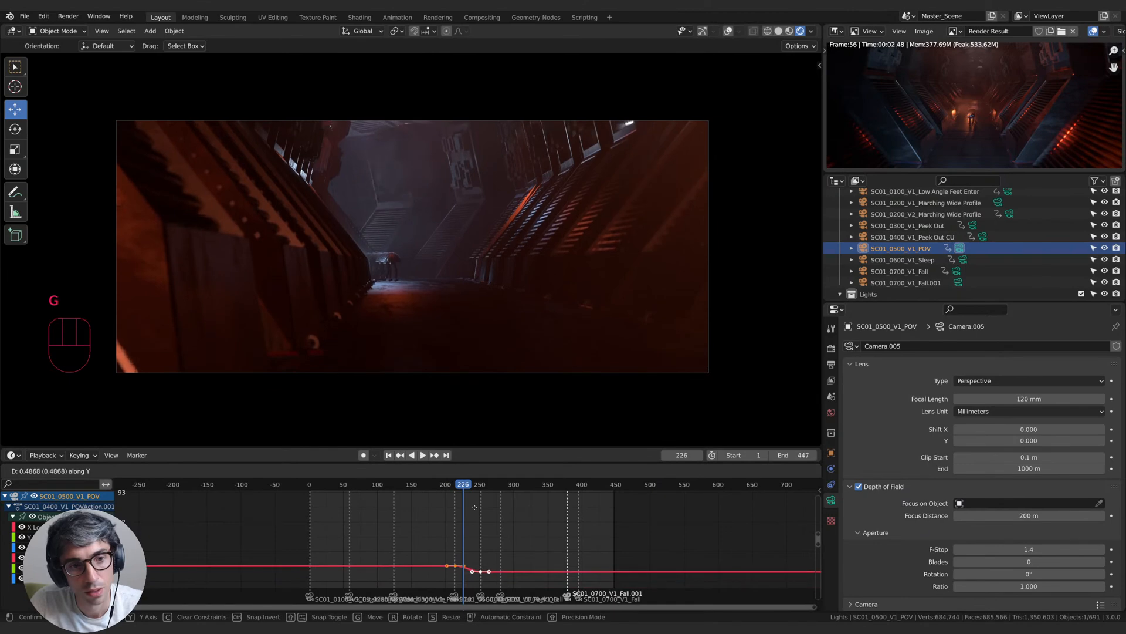
{"action": "left_click", "coordinate": [473, 503]}
{"action": "left_click", "coordinate": [452, 486]}
{"action": "key", "text": "space"}
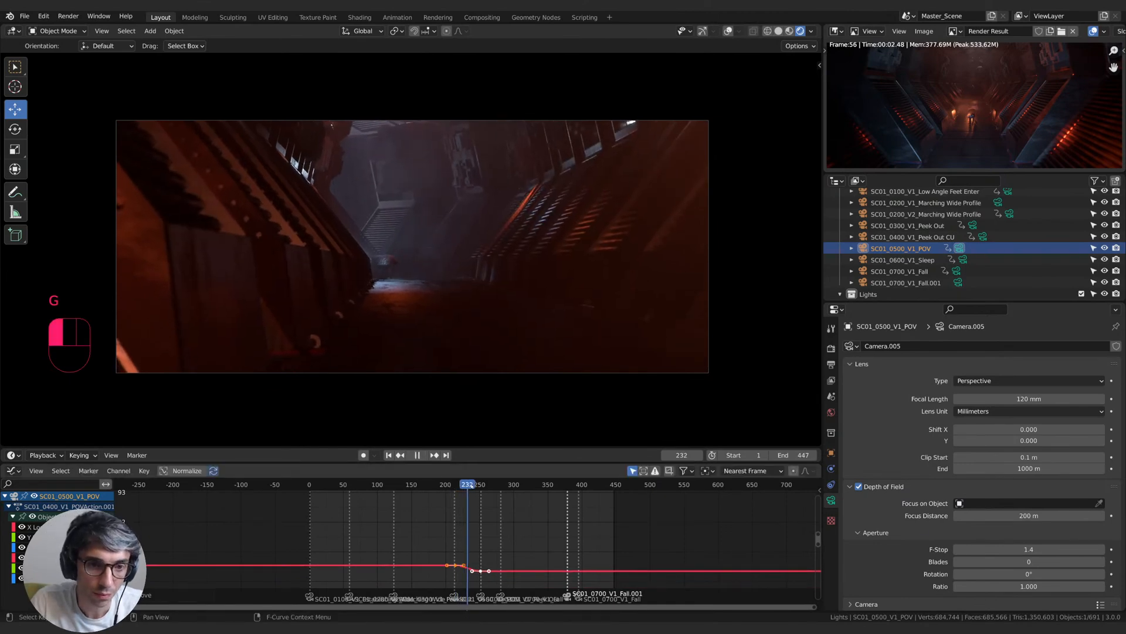
- Play back the POV shot repeatedly from its opening frames to judge the adjusted camera rotation
{"action": "left_click", "coordinate": [458, 485]}
{"action": "key", "text": "space"}
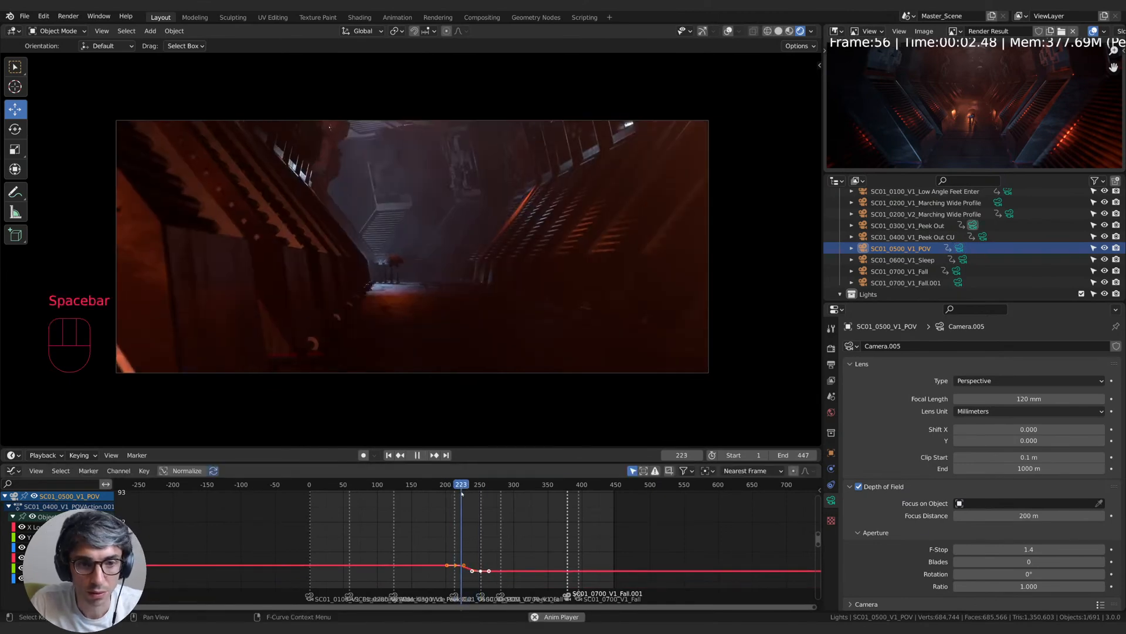
{"action": "key", "text": "space"}
{"action": "left_click", "coordinate": [453, 486]}
{"action": "key", "text": "space"}
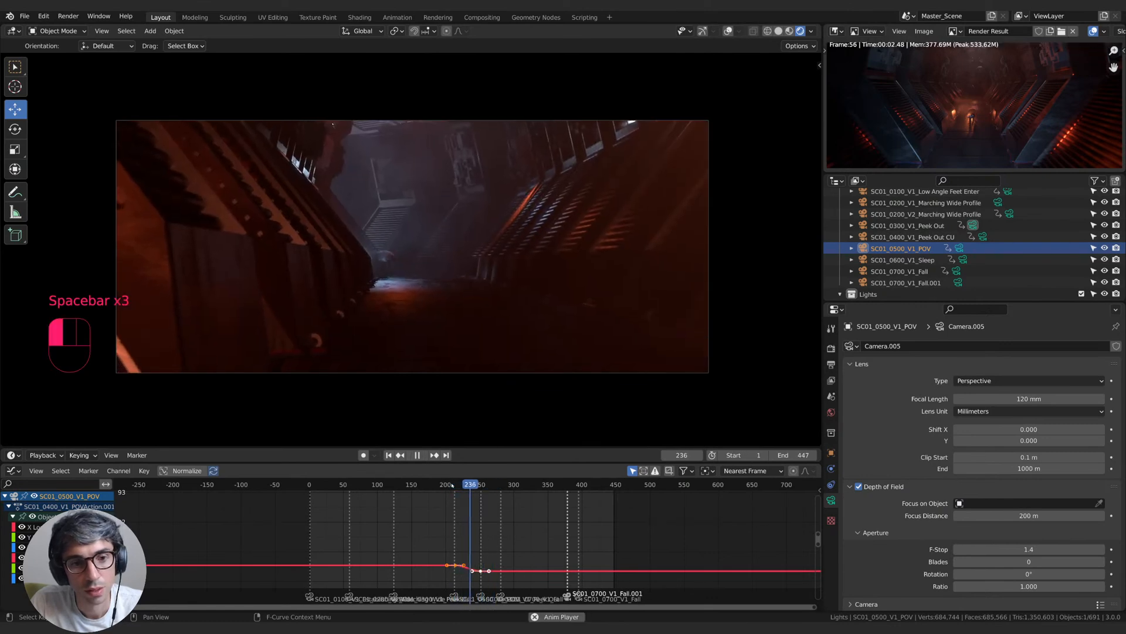
{"action": "key", "text": "space"}
{"action": "key", "text": "space"}
{"action": "key", "text": "space"}
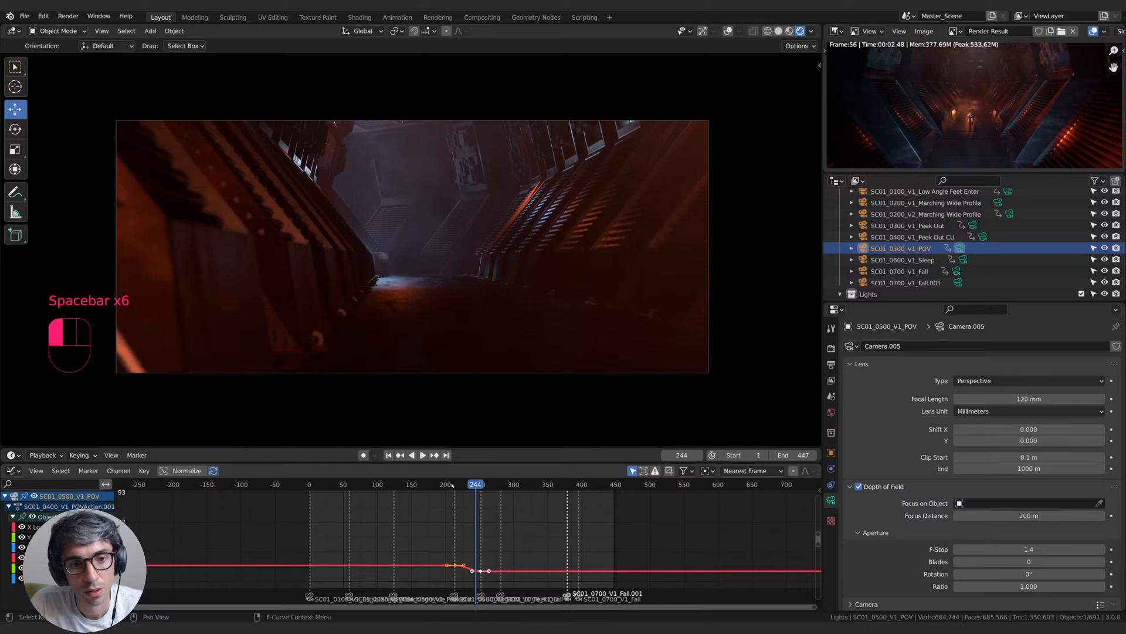
{"action": "key", "text": "space"}
{"action": "left_click", "coordinate": [464, 486]}
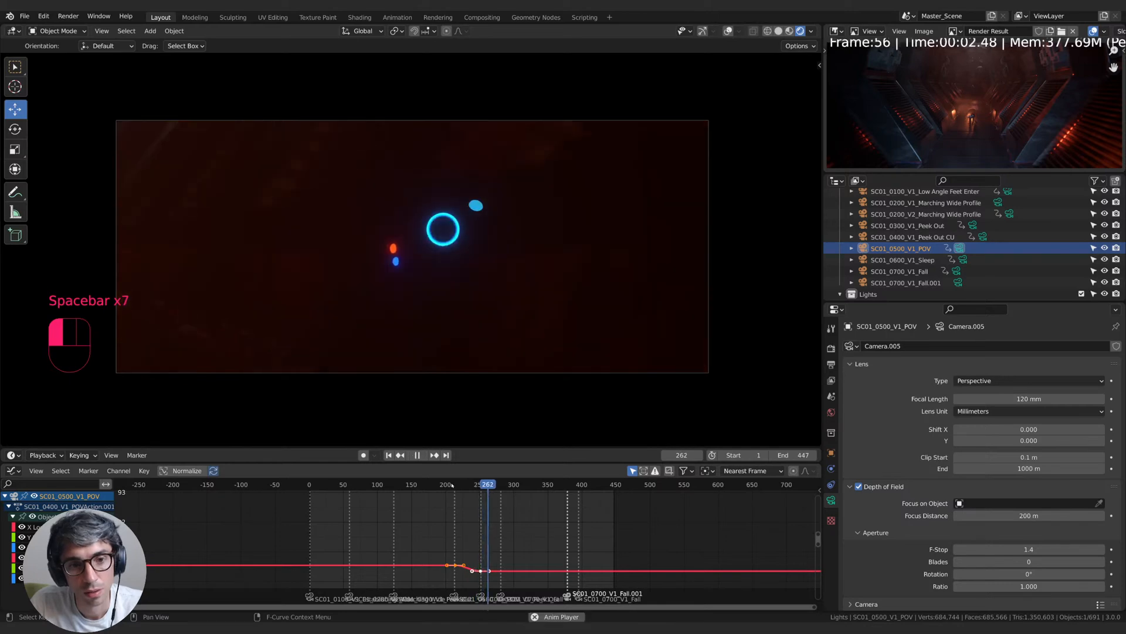
{"action": "key", "text": "space"}
- Scrub and replay the cut into the POV shot between about frames 208 and 250, ending on frame 228
{"action": "left_click_drag", "start_coordinate": [464, 489], "coordinate": [451, 489]}
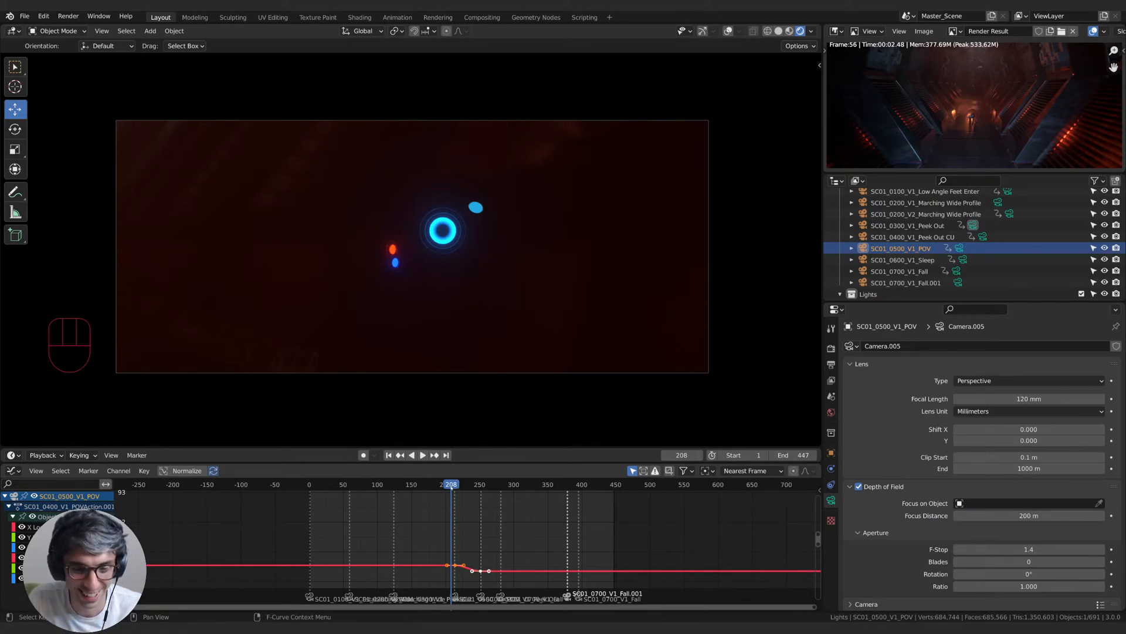
{"action": "left_click_drag", "start_coordinate": [451, 488], "coordinate": [463, 488]}
{"action": "middle_click_drag", "start_coordinate": [474, 484], "coordinate": [449, 477]}
{"action": "left_click_drag", "start_coordinate": [433, 483], "coordinate": [451, 488]}
{"action": "middle_click_drag", "start_coordinate": [476, 507], "coordinate": [479, 508]}
{"action": "left_click_drag", "start_coordinate": [452, 488], "coordinate": [430, 491]}
{"action": "key", "text": "space"}
{"action": "key", "text": "space"}
{"action": "mouse_move", "coordinate": [476, 511]}
{"action": "middle_mouse_down"}
{"action": "mouse_move", "coordinate": [509, 512]}
{"action": "mouse_move", "coordinate": [463, 511]}
{"action": "mouse_move", "coordinate": [461, 495]}
{"action": "middle_mouse_up"}
{"action": "scroll", "coordinate": [463, 509], "scroll_direction": "up", "scroll_amount": 2}
{"action": "scroll", "coordinate": [426, 496], "scroll_direction": "down", "scroll_amount": 2}
{"action": "left_click_drag", "start_coordinate": [454, 484], "coordinate": [436, 486]}
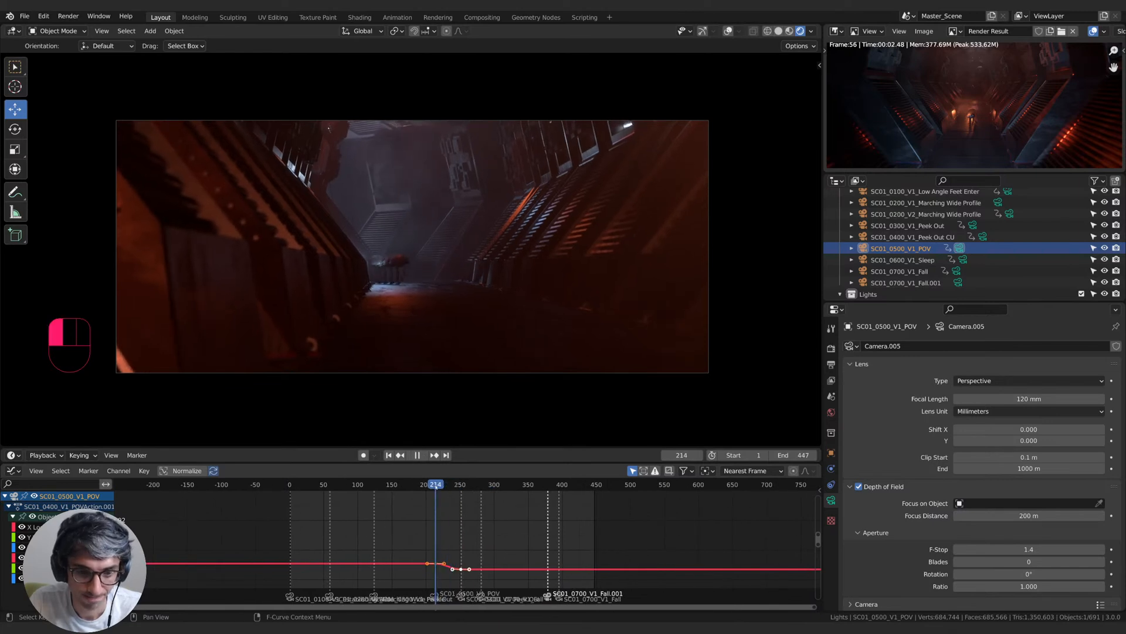
{"action": "key", "text": "space"}
{"action": "key", "text": "space"}
{"action": "left_click", "coordinate": [450, 488]}
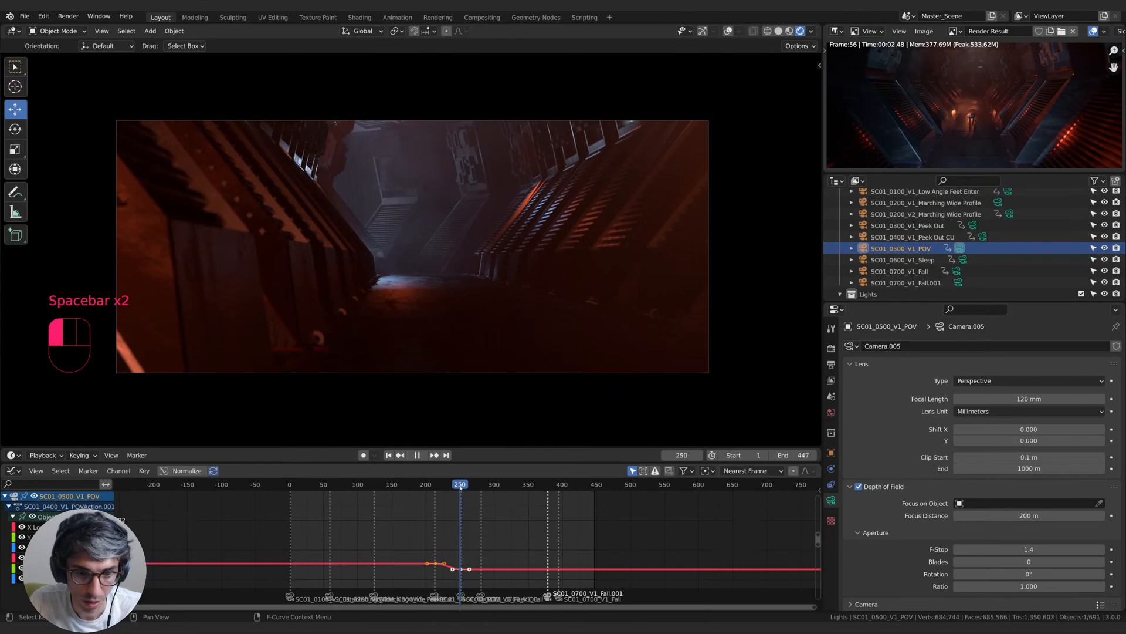
{"action": "left_click_drag", "start_coordinate": [461, 488], "coordinate": [438, 488]}
{"action": "scroll", "coordinate": [473, 508], "scroll_direction": "up", "scroll_amount": 4}
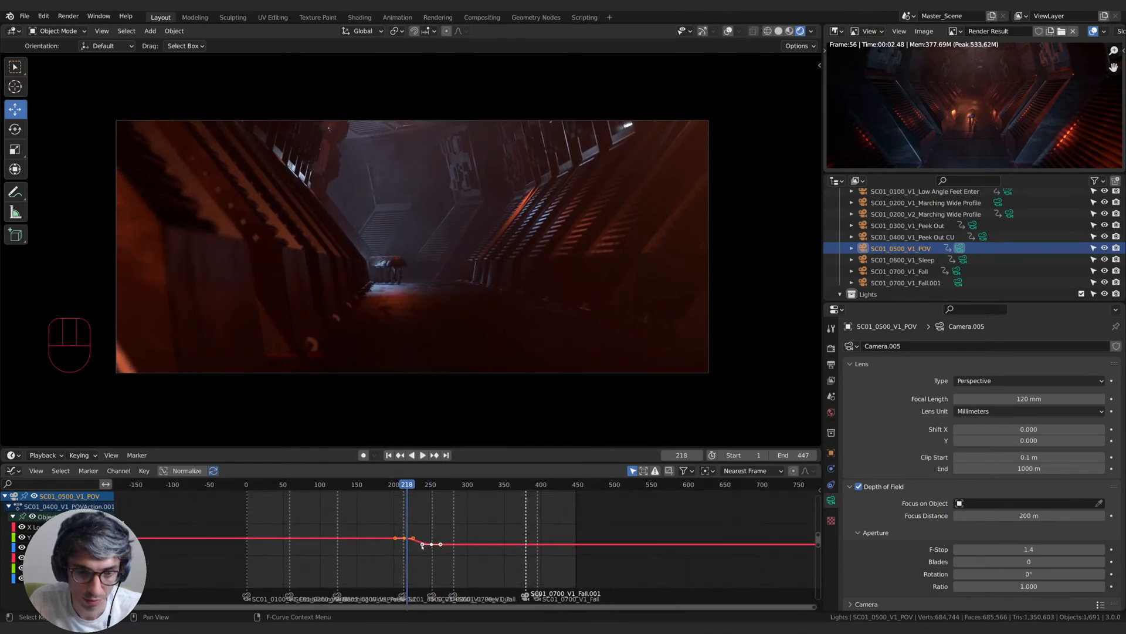
{"action": "scroll", "coordinate": [390, 520], "scroll_direction": "up", "scroll_amount": 2}
{"action": "mouse_move", "coordinate": [454, 484]}
{"action": "left_mouse_down"}
{"action": "mouse_move", "coordinate": [444, 485]}
{"action": "mouse_move", "coordinate": [518, 488]}
{"action": "mouse_move", "coordinate": [410, 491]}
{"action": "mouse_move", "coordinate": [522, 497]}
{"action": "mouse_move", "coordinate": [462, 506]}
{"action": "mouse_move", "coordinate": [473, 505]}
{"action": "left_mouse_up"}
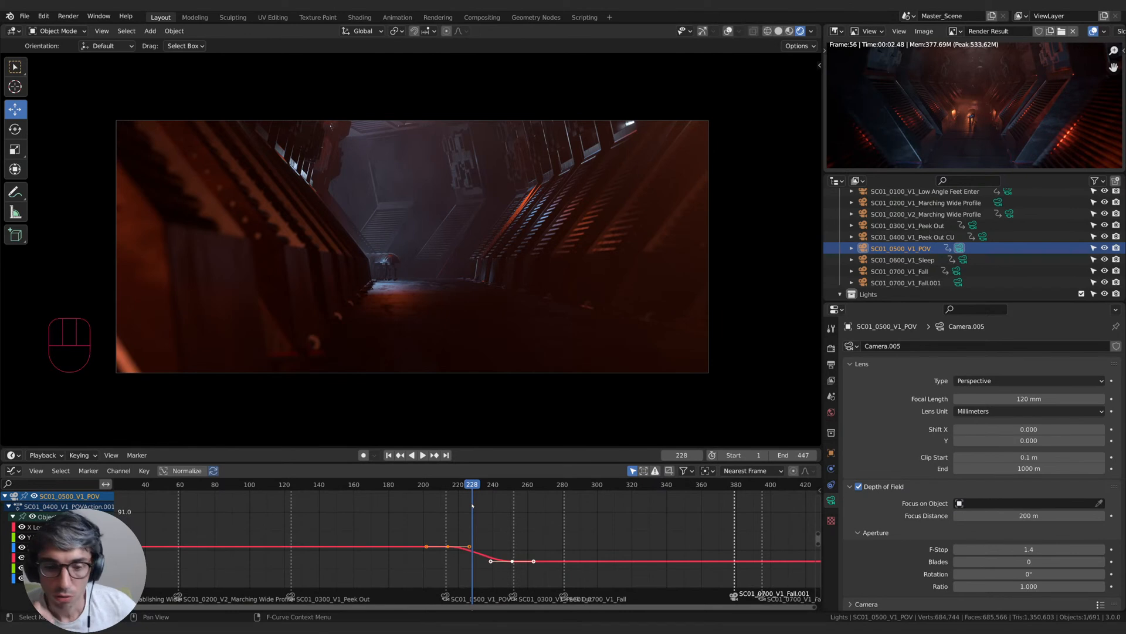
- Exclude the SC01_0500_V1_POV light collection, enable SC01_0300_V1_Peek Out instead, and check the hallway at frame 233
{"action": "scroll", "coordinate": [926, 269], "scroll_direction": "down", "scroll_amount": 5}
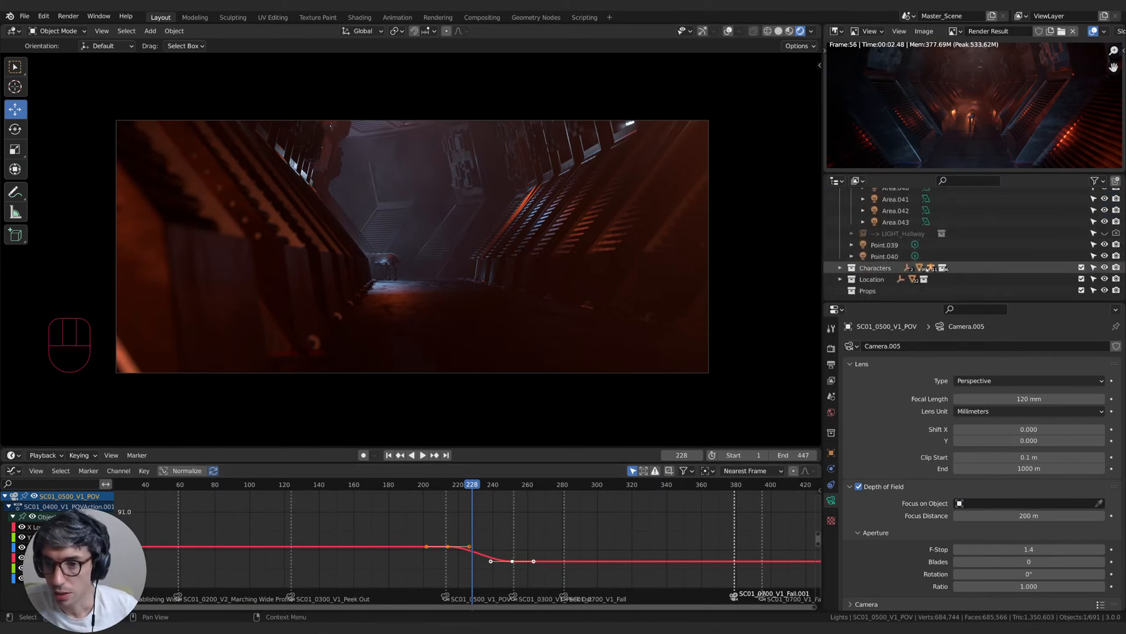
{"action": "left_click", "coordinate": [852, 234]}
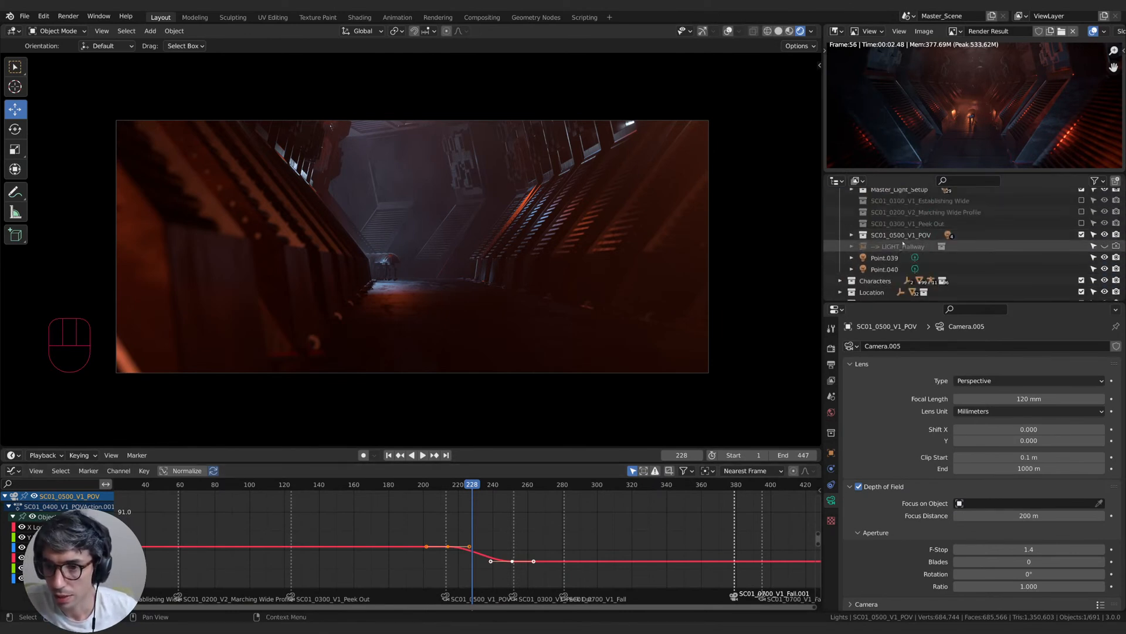
{"action": "left_click", "coordinate": [913, 237]}
{"action": "left_click", "coordinate": [1081, 235]}
{"action": "left_click", "coordinate": [1082, 224]}
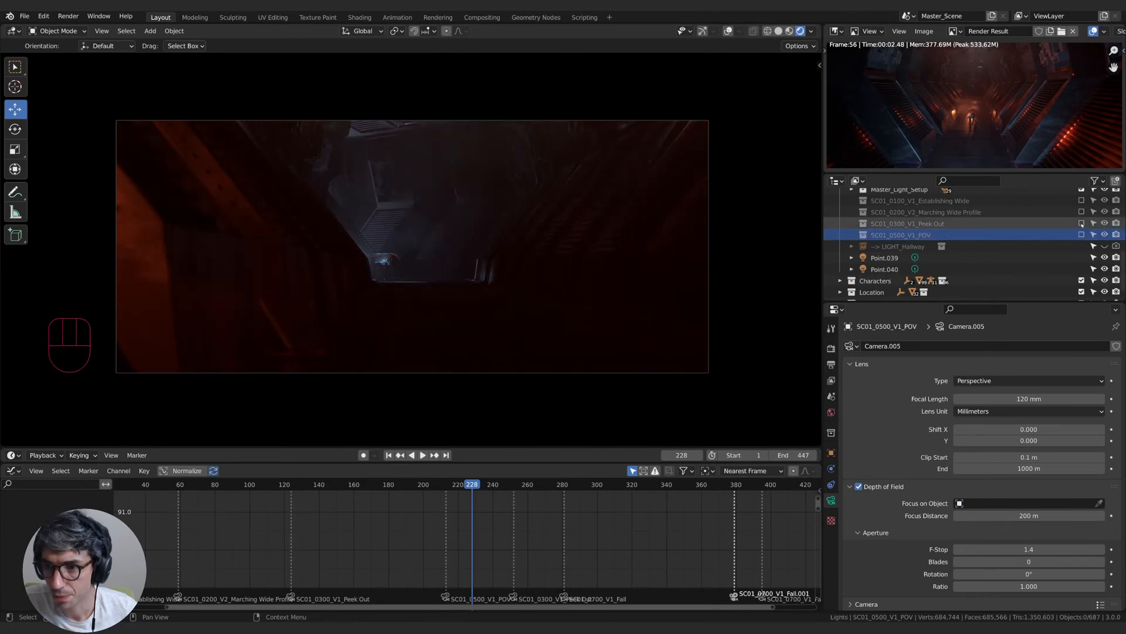
{"action": "mouse_move", "coordinate": [478, 486]}
{"action": "left_mouse_down"}
{"action": "mouse_move", "coordinate": [538, 486]}
{"action": "mouse_move", "coordinate": [481, 486]}
{"action": "left_mouse_up"}
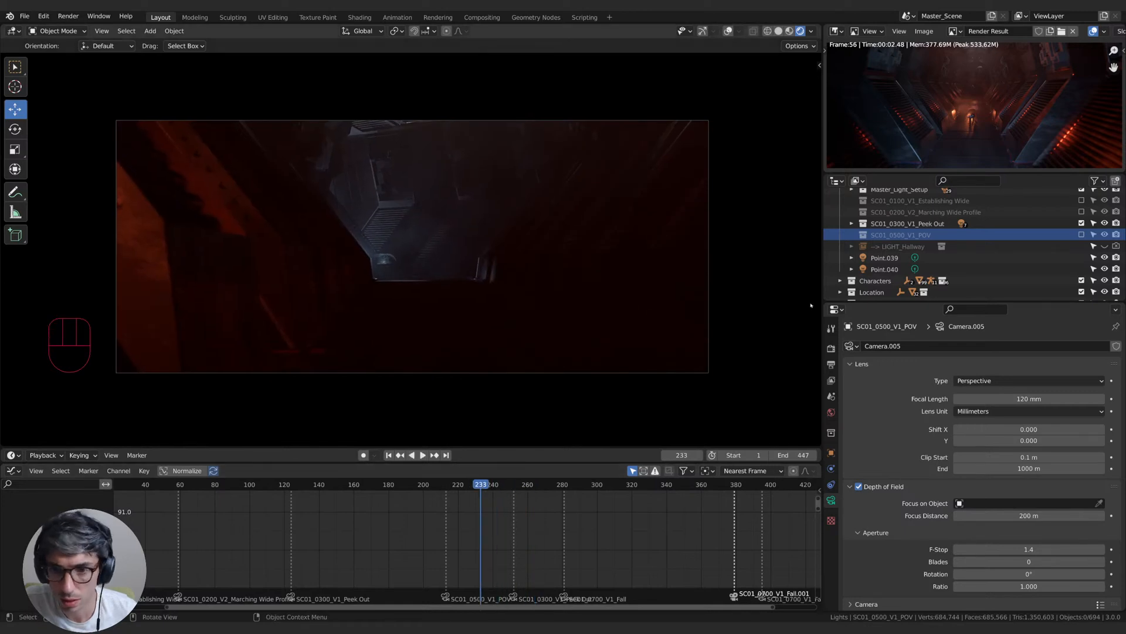
- Move the lights Point.039 and Point.040 into the SC01_0500_V1_POV light collection
{"action": "left_click", "coordinate": [885, 258]}
{"action": "left_click", "coordinate": [887, 269], "text": "shift"}
{"action": "left_click_drag", "start_coordinate": [889, 259], "coordinate": [895, 237]}
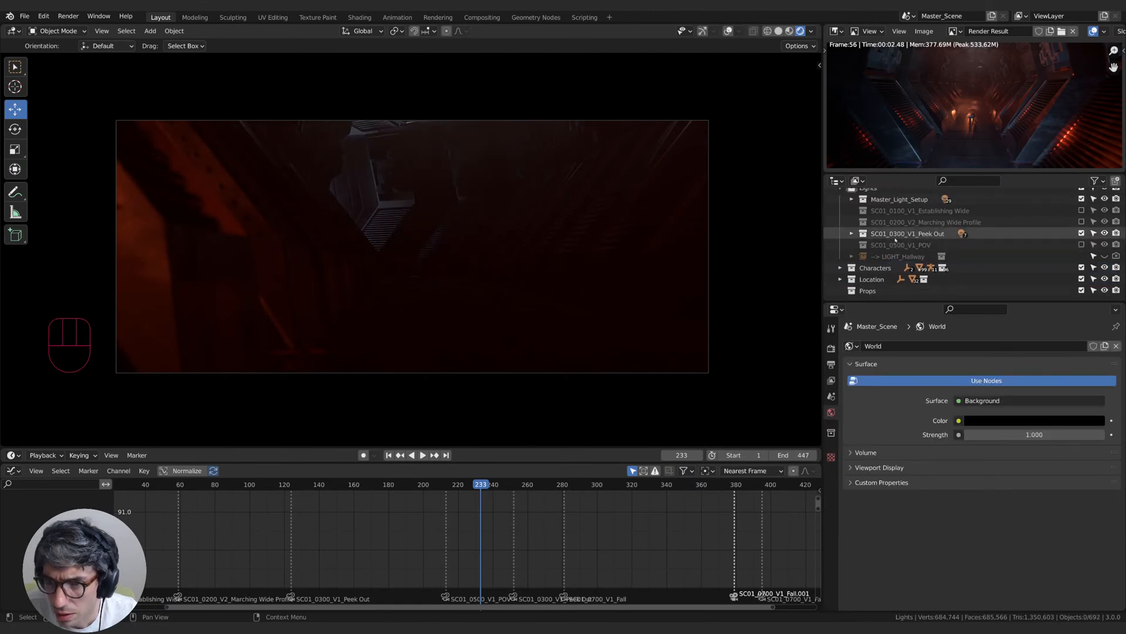
- Play and scrub through the later sleep and fall shots around frames 286 to 386 to examine their lighting
{"action": "left_click_drag", "start_coordinate": [482, 493], "coordinate": [727, 488]}
{"action": "middle_click_drag", "start_coordinate": [719, 502], "coordinate": [469, 503]}
{"action": "key", "text": "space"}
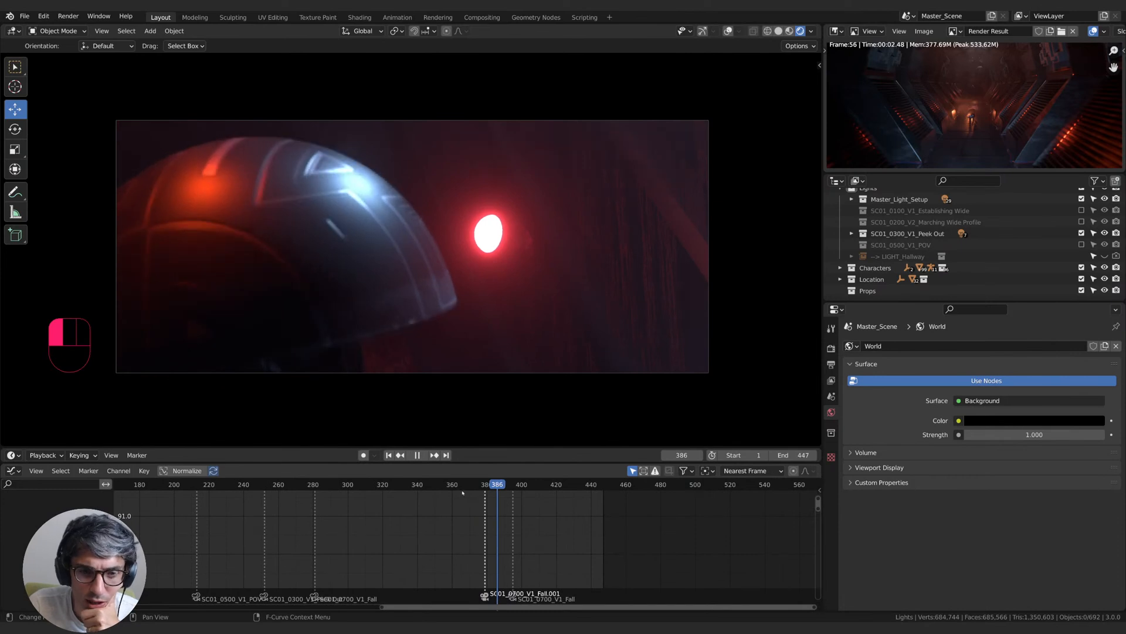
{"action": "left_click_drag", "start_coordinate": [567, 500], "coordinate": [324, 513]}
{"action": "key", "text": "space"}
{"action": "scroll", "coordinate": [375, 529], "scroll_direction": "down", "scroll_amount": 5}
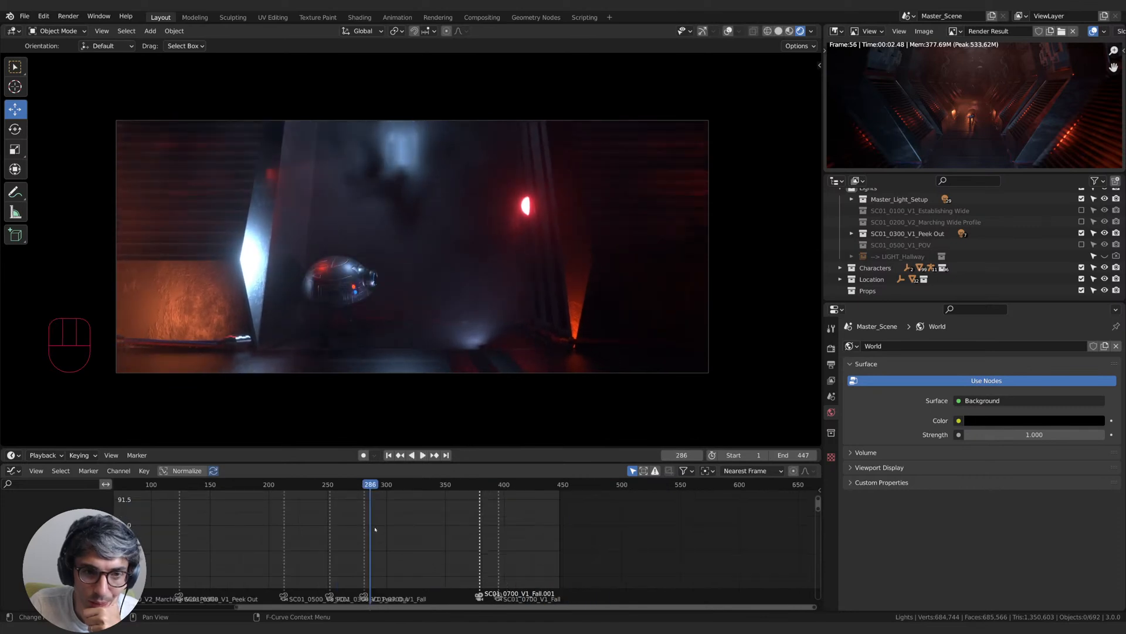
{"action": "scroll", "coordinate": [373, 529], "scroll_direction": "down", "scroll_amount": 10}
{"action": "middle_click_drag", "start_coordinate": [346, 527], "coordinate": [481, 519]}
- At frame 46, exclude the SC01_0300_V1_Peek Out lights, enable SC01_0100_V1_Establishing Wide, and review the shot up to frame 53
{"action": "left_click", "coordinate": [432, 488]}
{"action": "left_click_drag", "start_coordinate": [431, 486], "coordinate": [429, 486]}
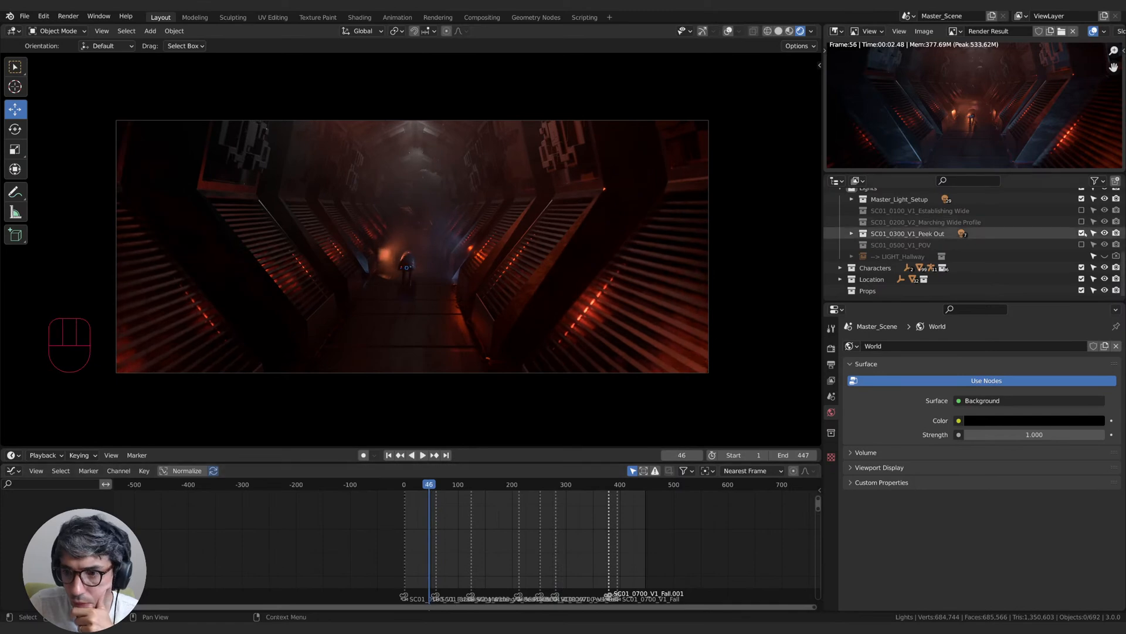
{"action": "left_click", "coordinate": [1082, 234]}
{"action": "left_click", "coordinate": [1082, 210]}
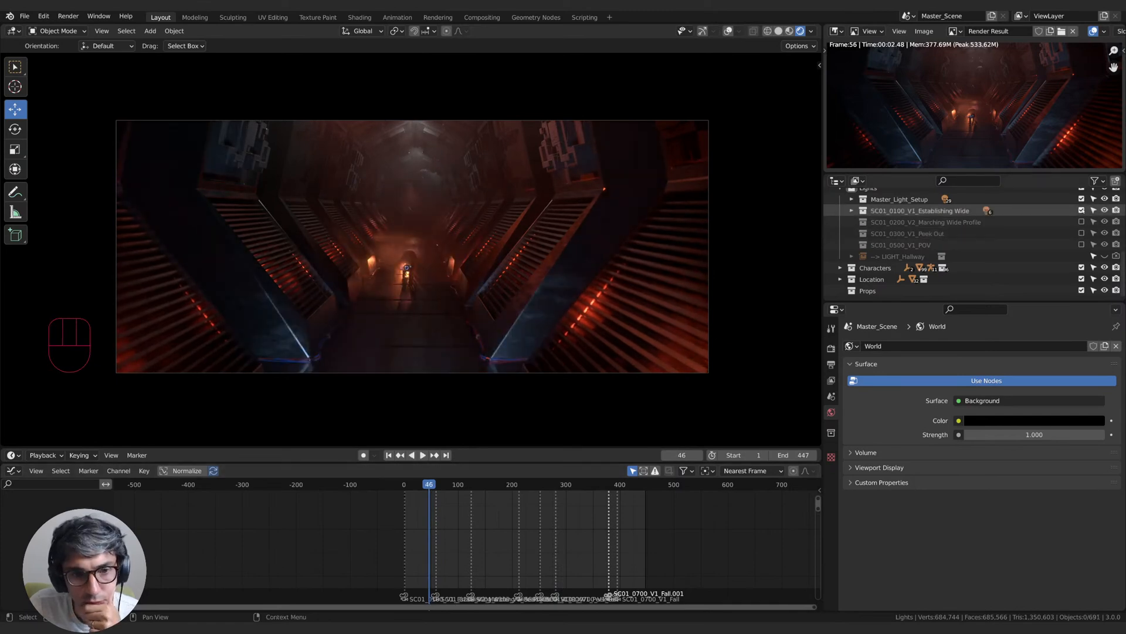
{"action": "left_click_drag", "start_coordinate": [442, 485], "coordinate": [433, 484]}
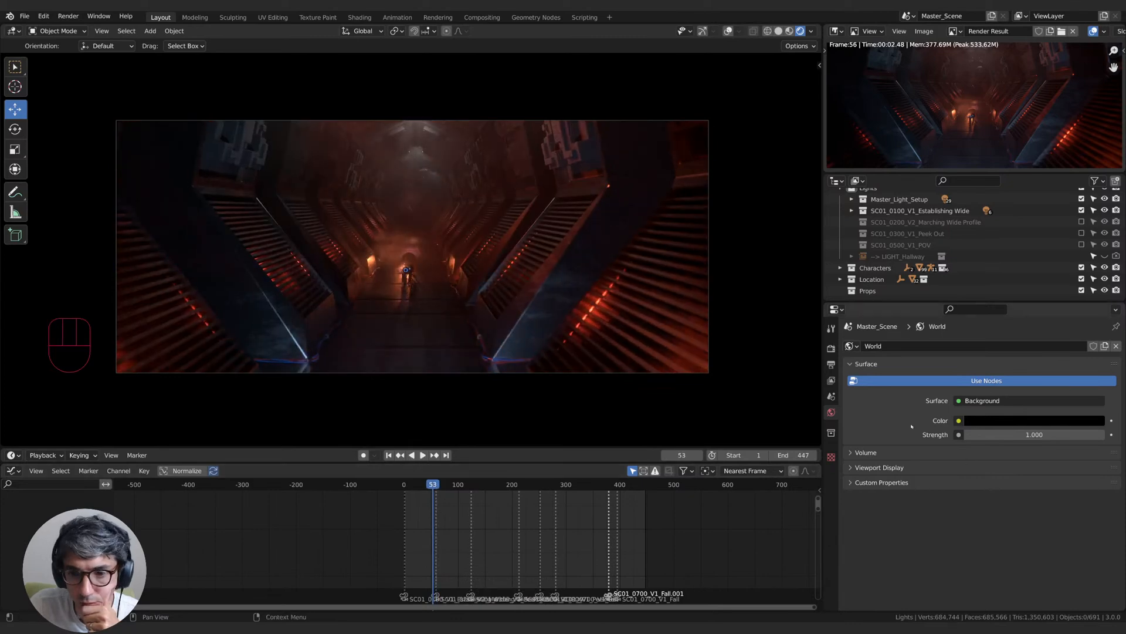
- Try a volumetrics tile size of 2 px in the render settings and restore it to 16 px
{"action": "left_click", "coordinate": [831, 348]}
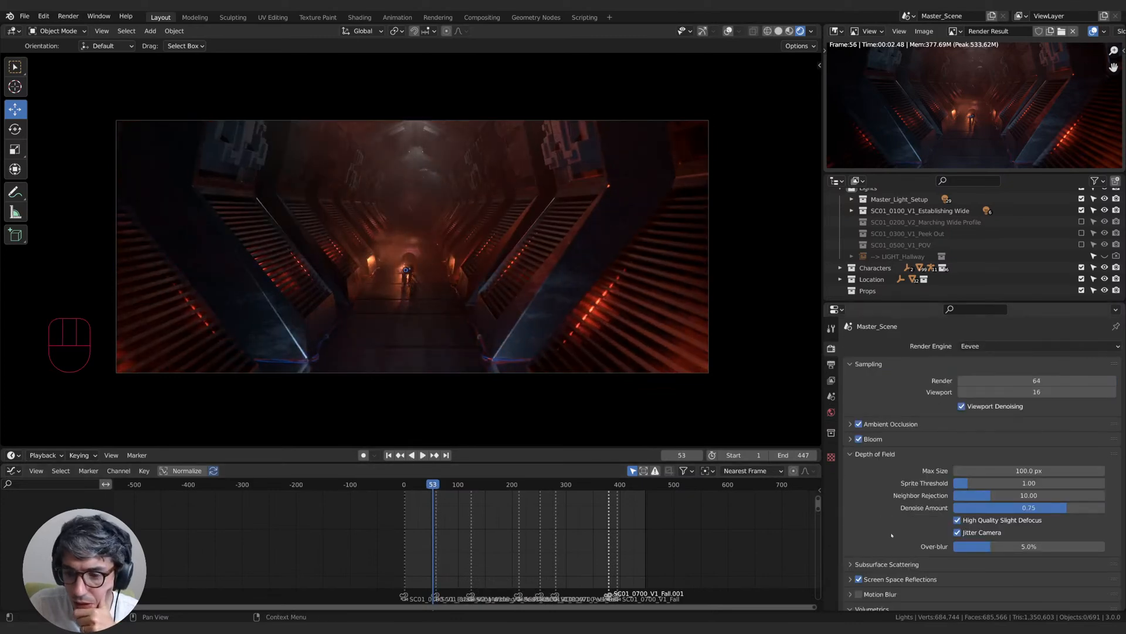
{"action": "scroll", "coordinate": [894, 520], "scroll_direction": "down", "scroll_amount": 6}
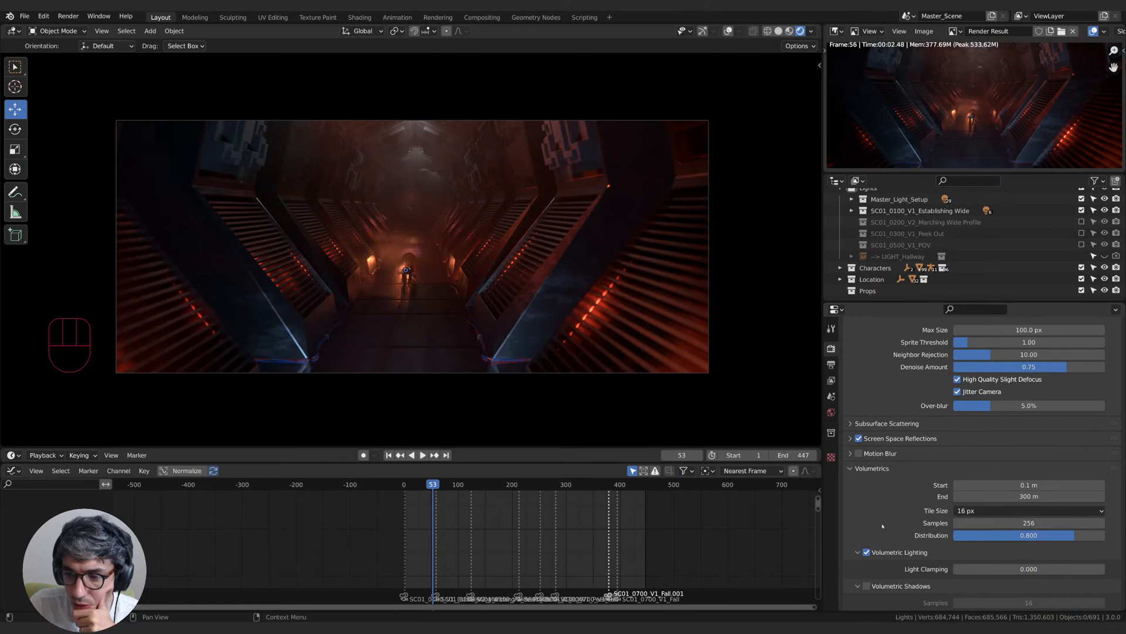
{"action": "left_click", "coordinate": [987, 510]}
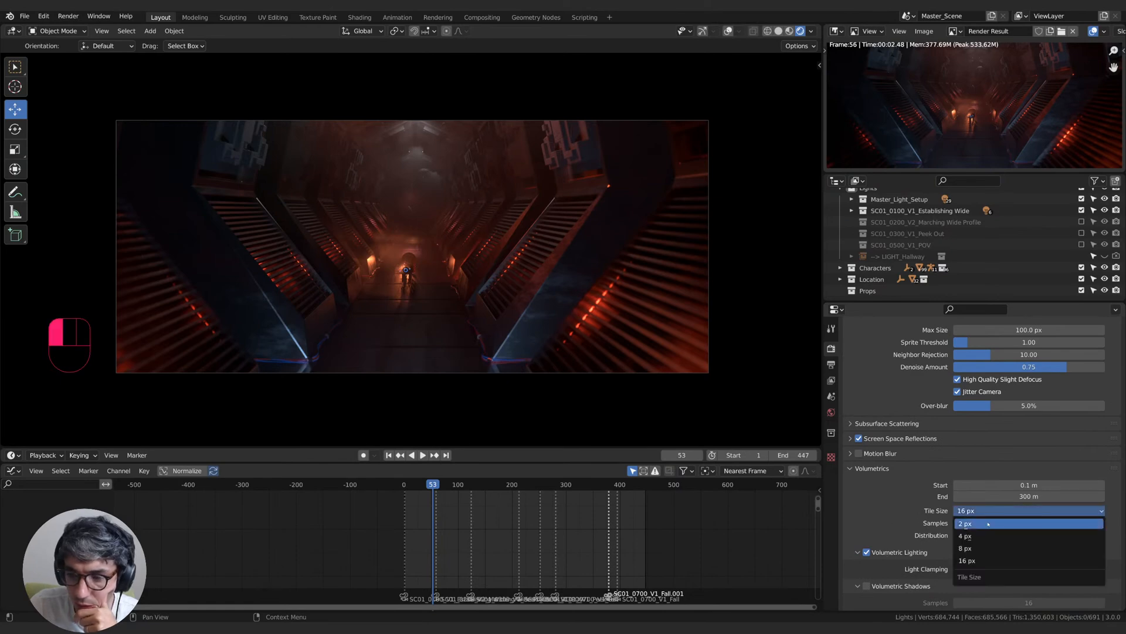
{"action": "left_click", "coordinate": [988, 522]}
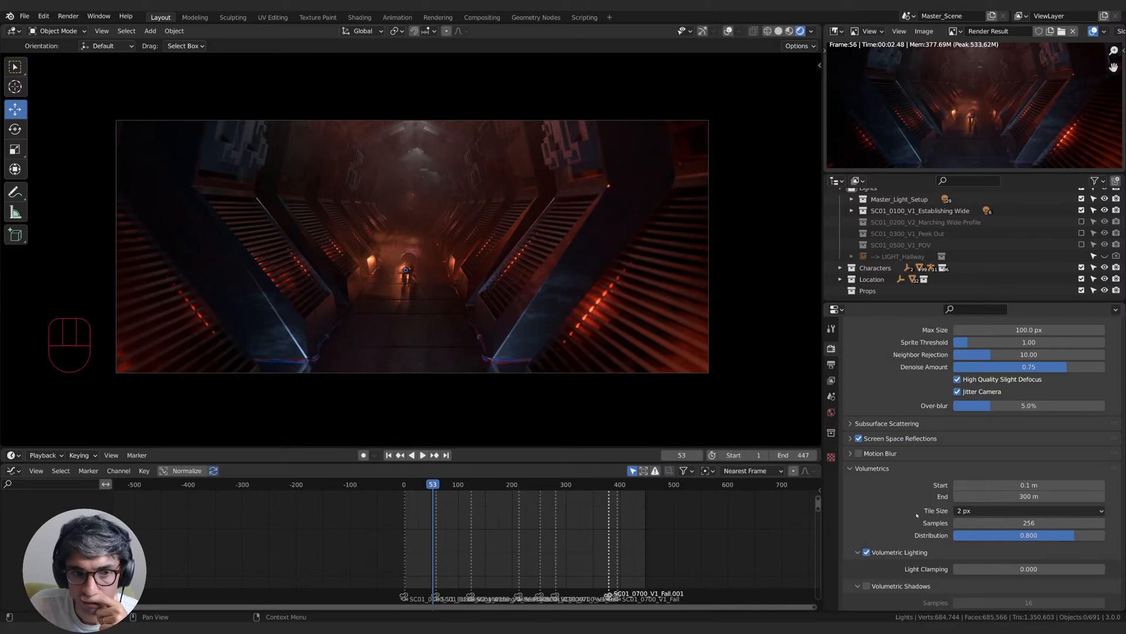
{"action": "left_click", "coordinate": [972, 512]}
{"action": "left_click_drag", "start_coordinate": [974, 512], "coordinate": [967, 561]}
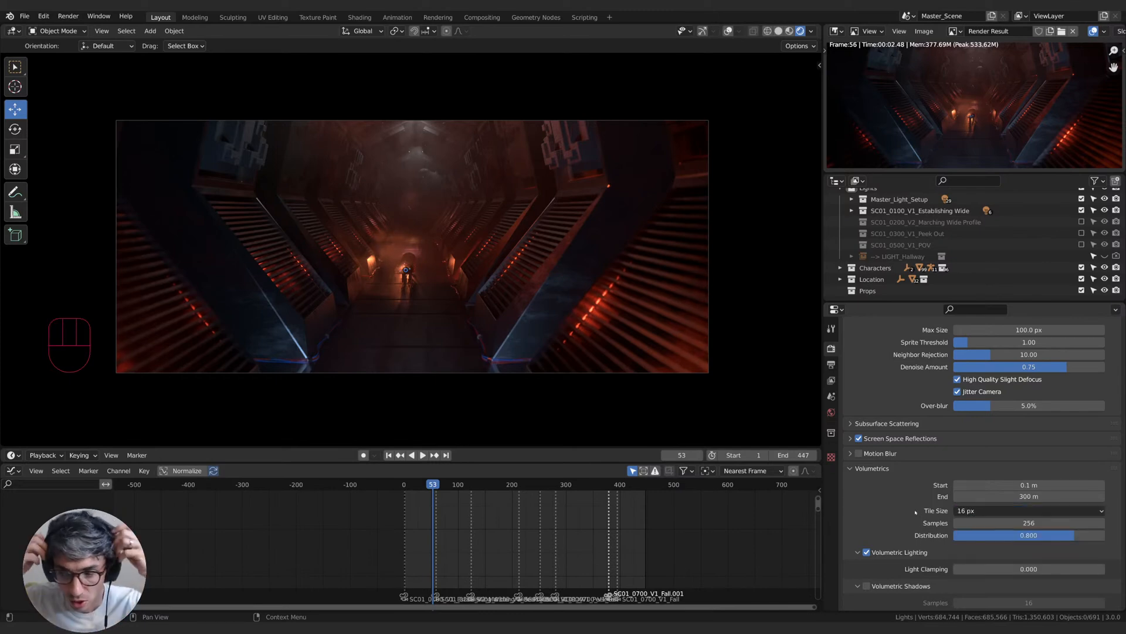